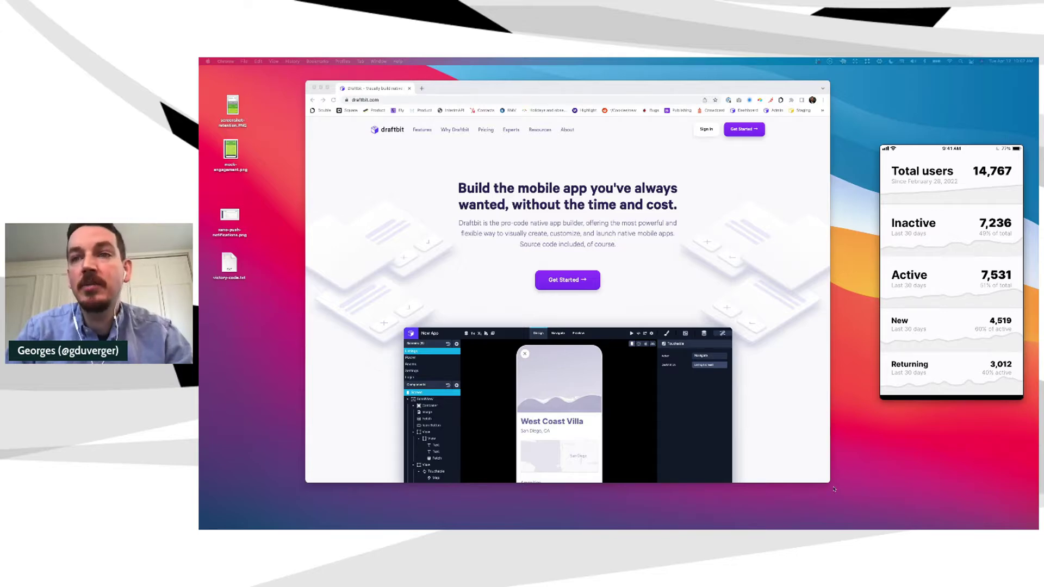
Shrink the browser window and set it aside on the desktop, placing the phone mirror window in the centre.
drag(477, 90, 429, 88)
drag(937, 150, 578, 176)
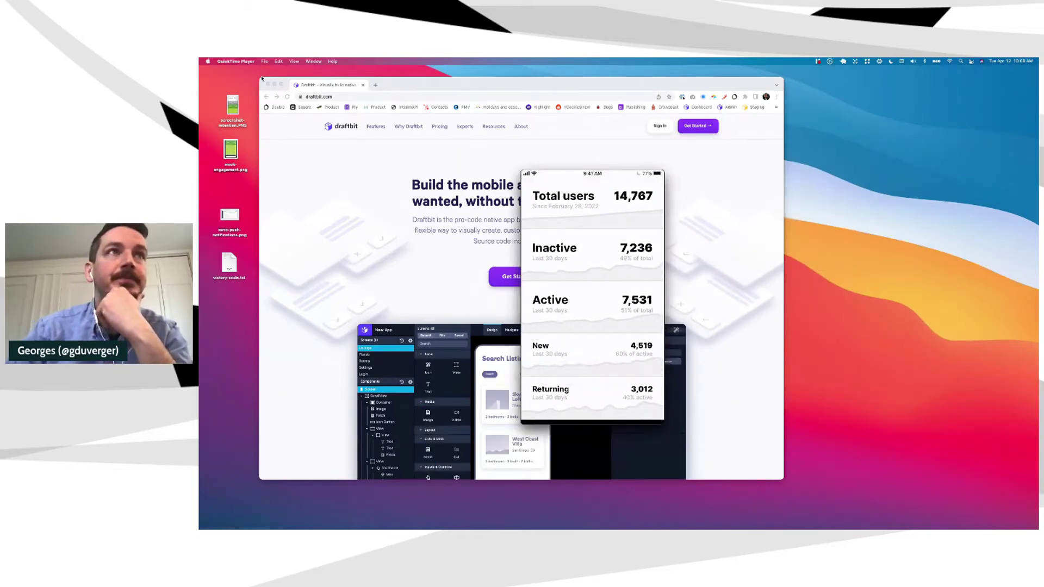
drag(261, 81, 829, 303)
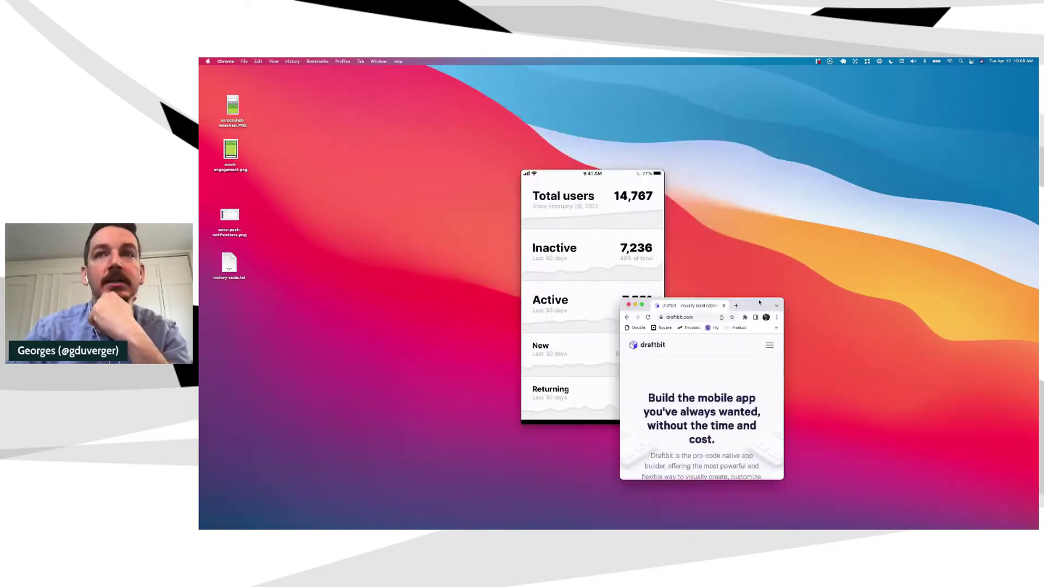
drag(759, 303, 993, 199)
drag(615, 174, 585, 163)
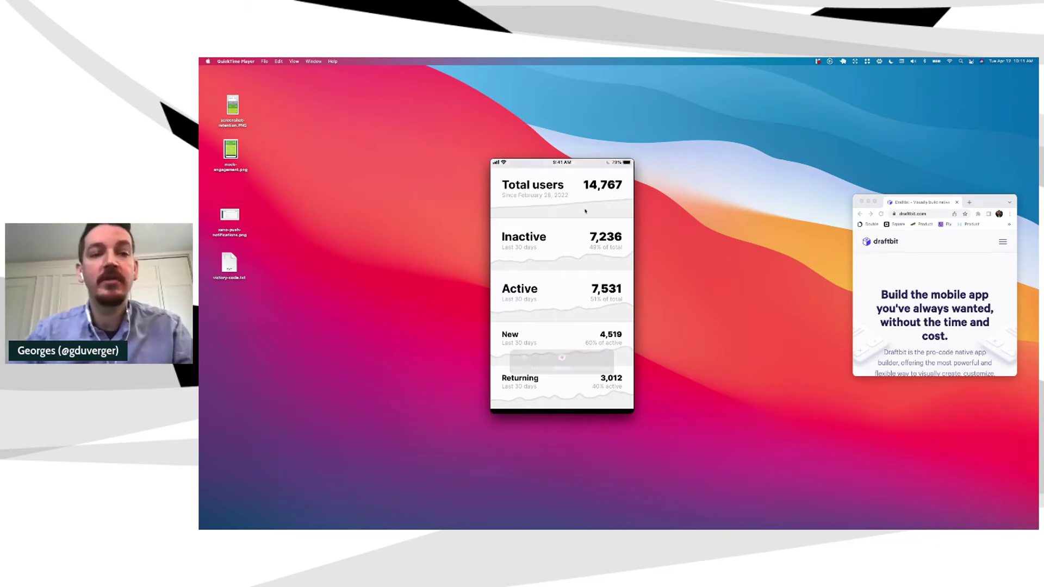
Arrange the phone mirror window beside the browser window and enlarge the browser to fill the remaining desktop space.
drag(560, 162, 365, 144)
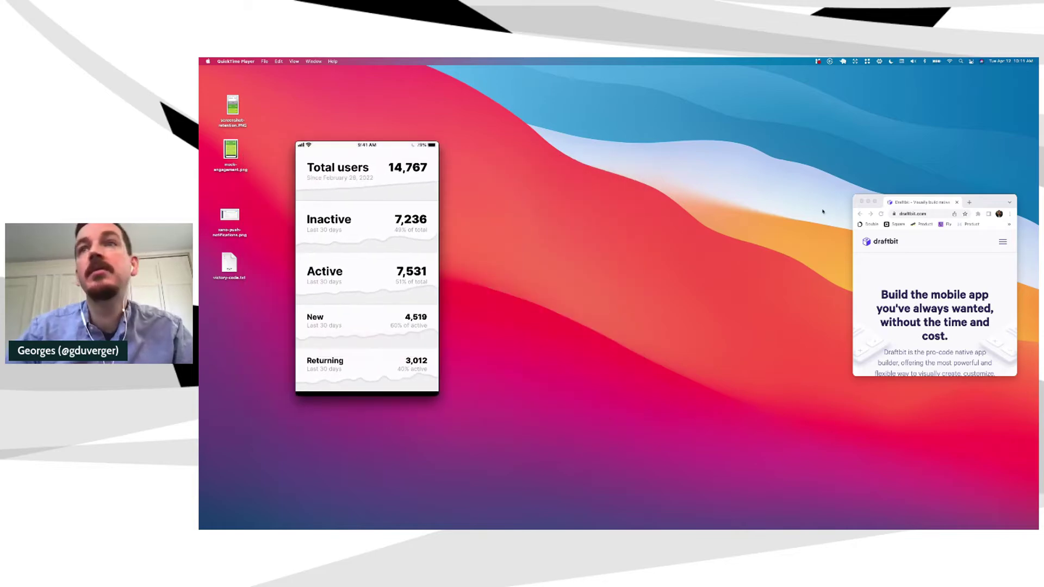
drag(988, 195, 588, 93)
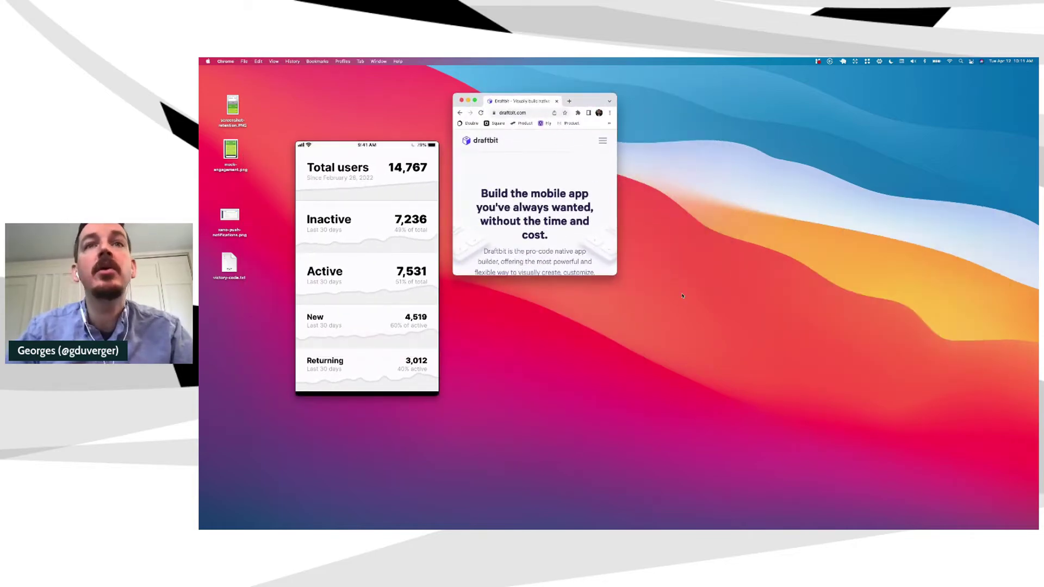
drag(619, 277, 994, 474)
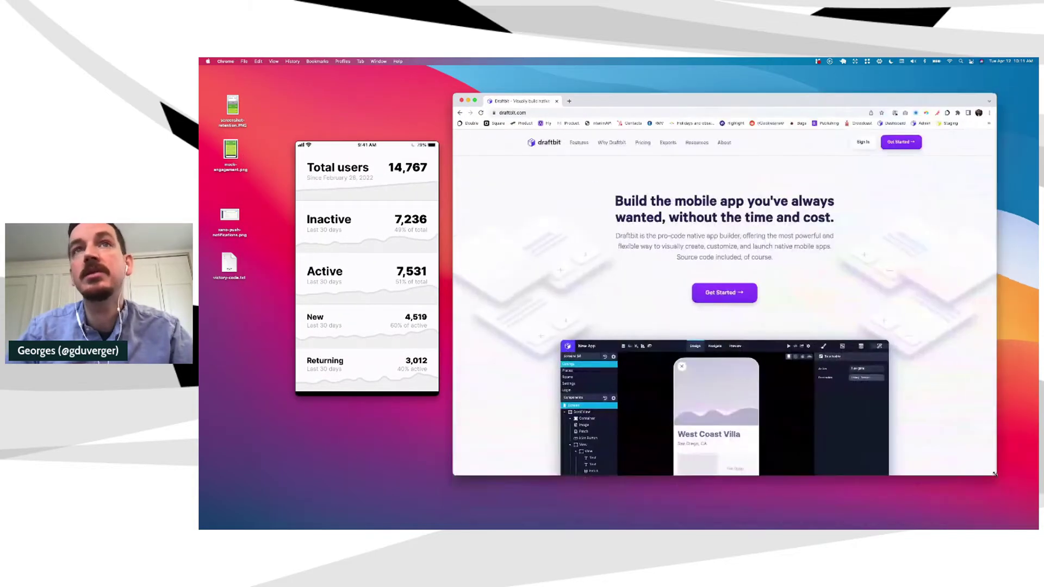
Open excalidraw.com in a new browser tab.
click(569, 101)
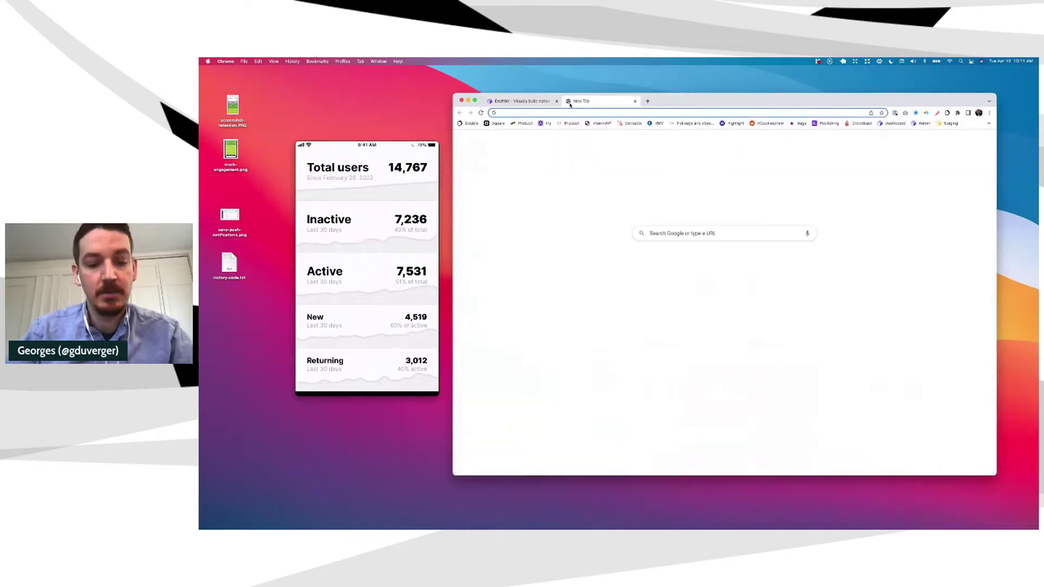
text(excalibr)
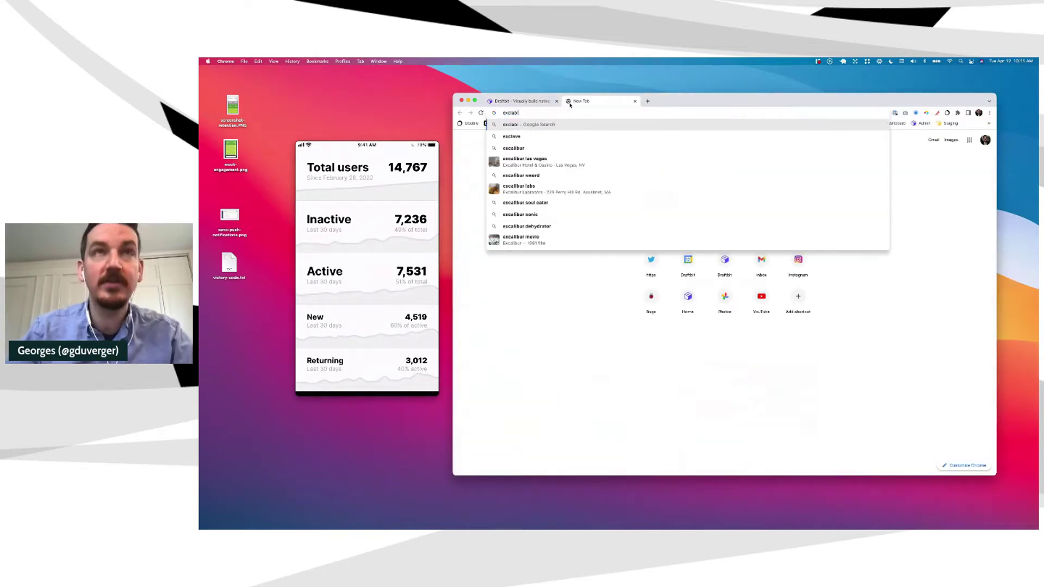
key(BackSpace)
key(BackSpace)
key(BackSpace)
key(BackSpace)
key(BackSpace)
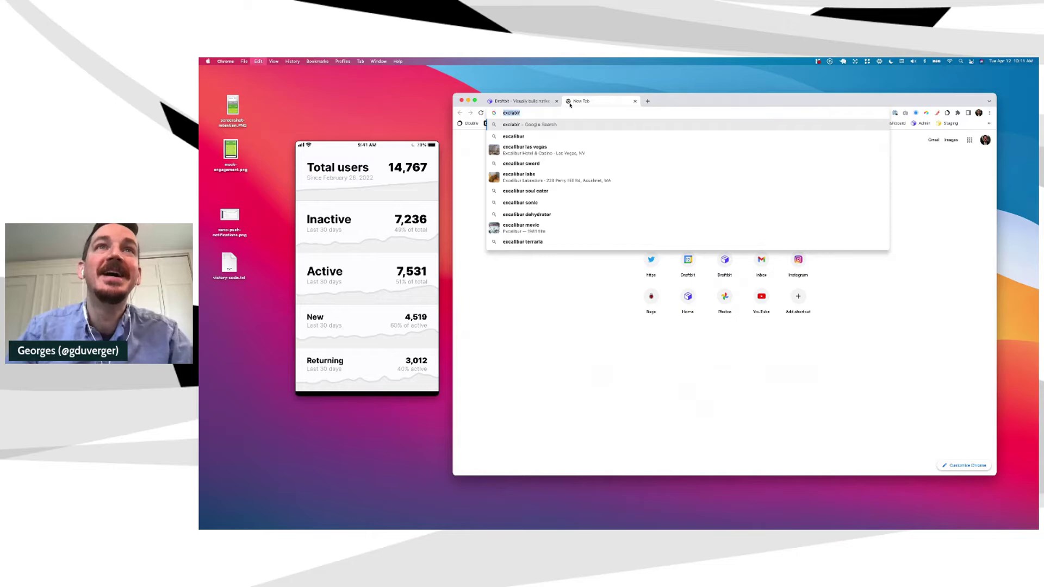
text(alidraw.com)
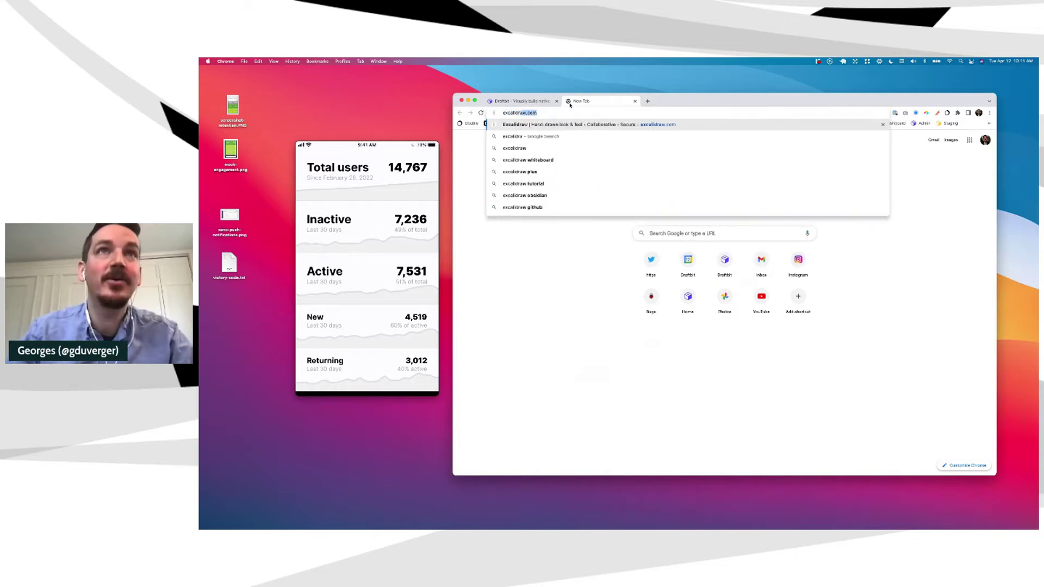
key(Return)
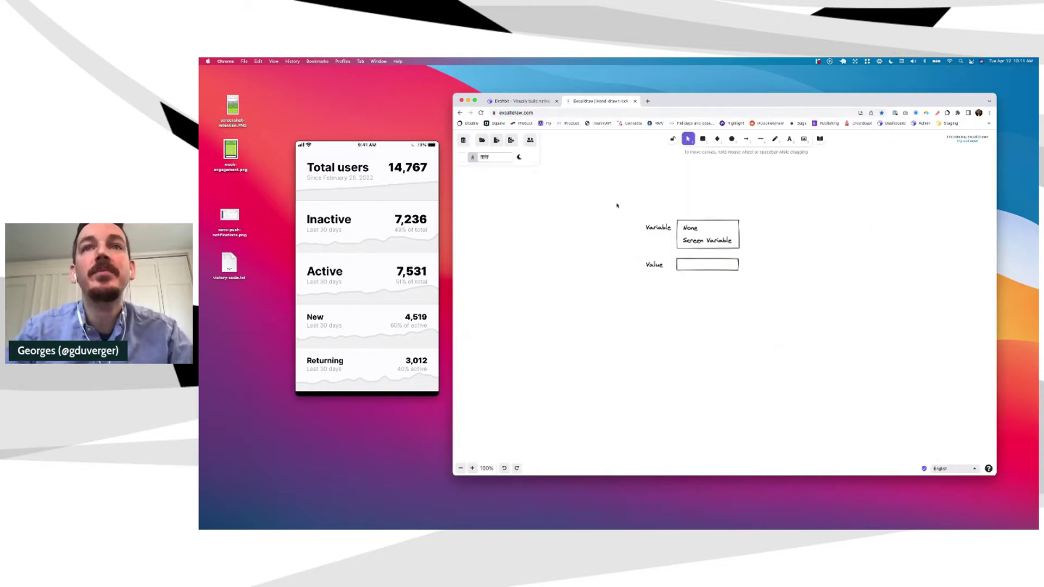
Delete the existing Variable and Value sketch from the canvas and draw a long horizontal arrow pointing right.
drag(617, 205, 790, 281)
key(Delete)
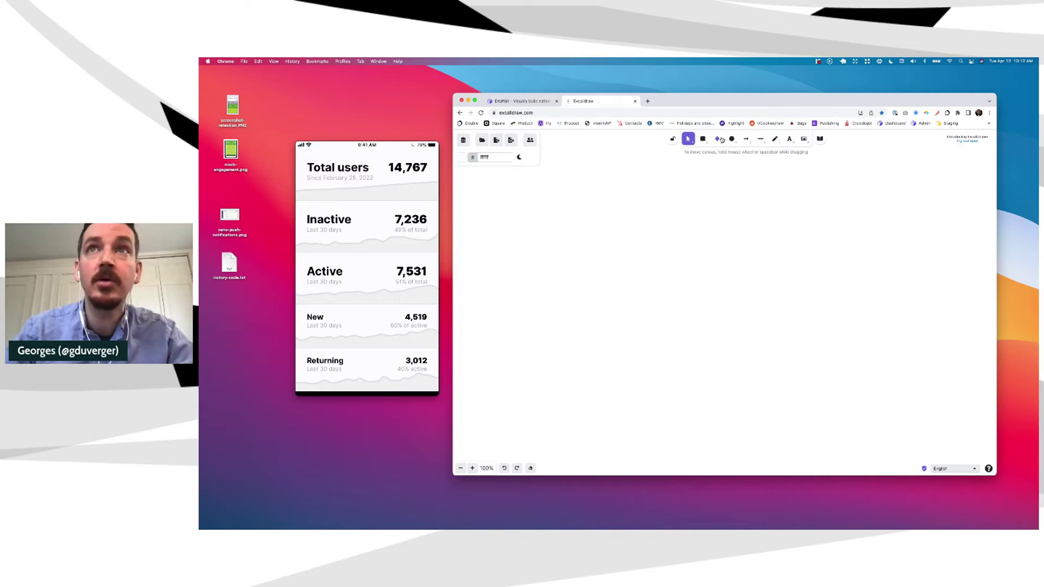
click(747, 139)
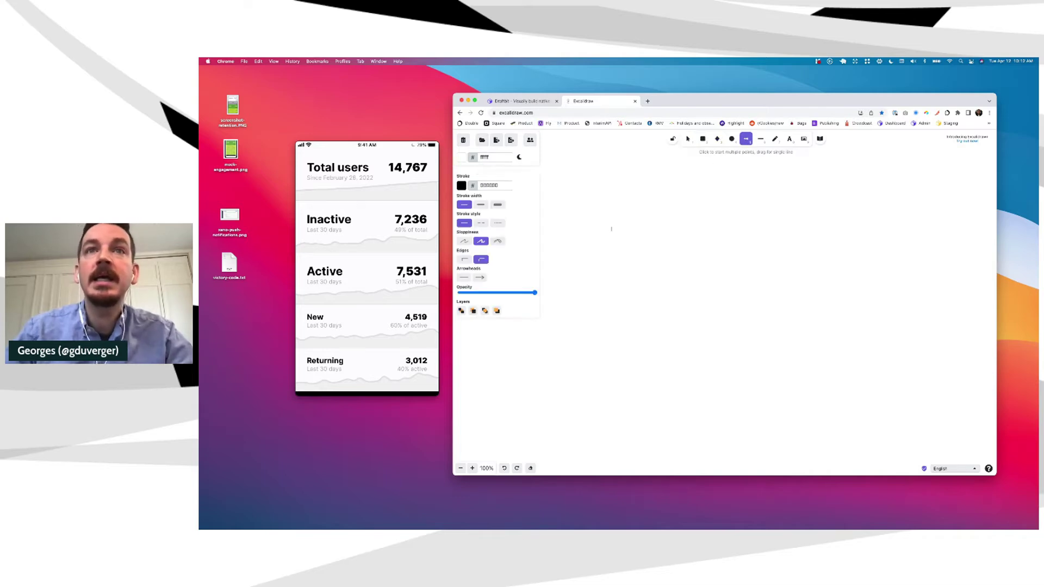
drag(612, 229, 861, 230)
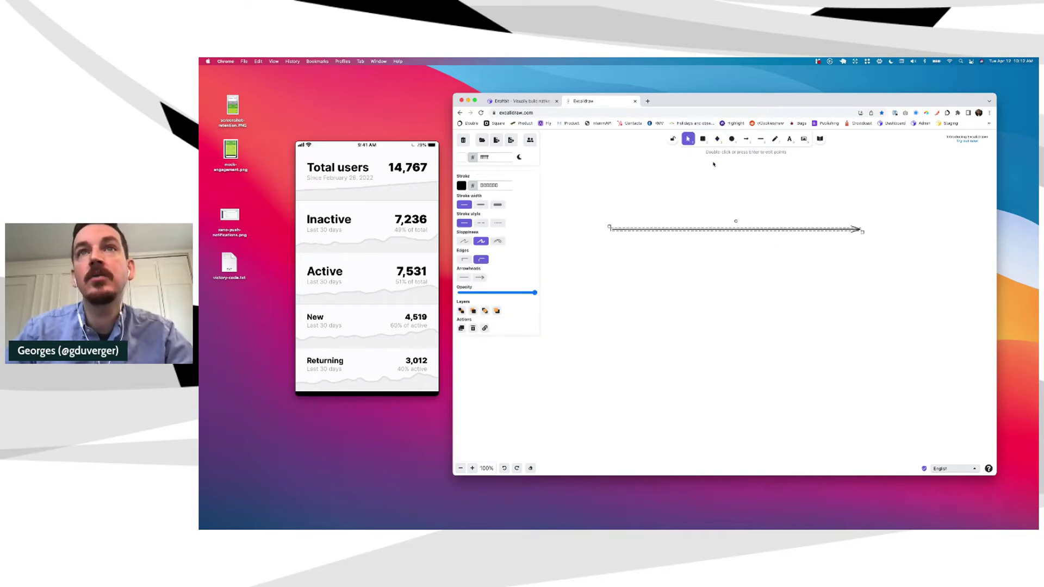
Add the text label RETENTION and centre it above the horizontal arrow.
click(790, 140)
click(696, 209)
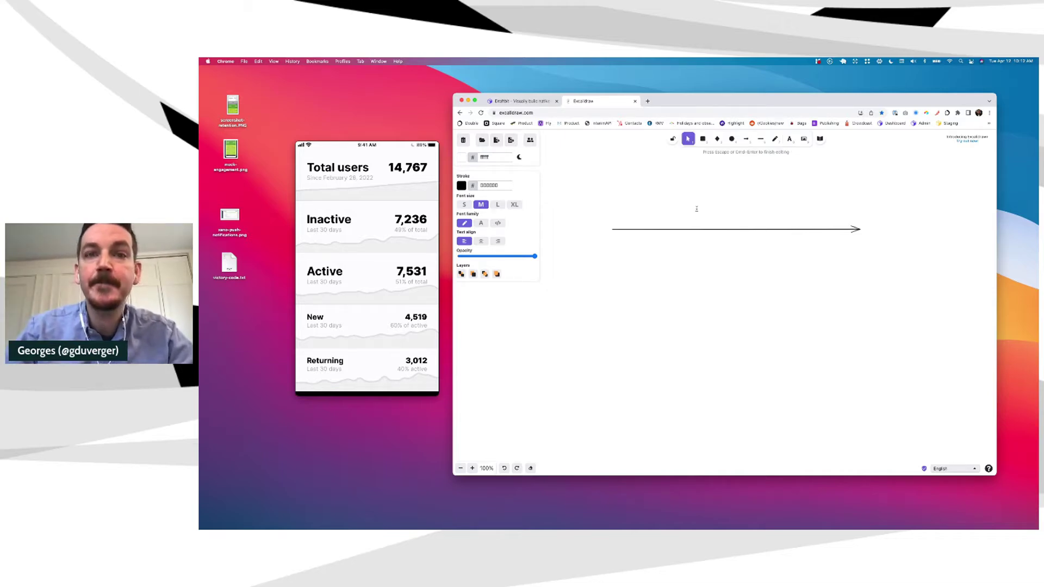
text(e)
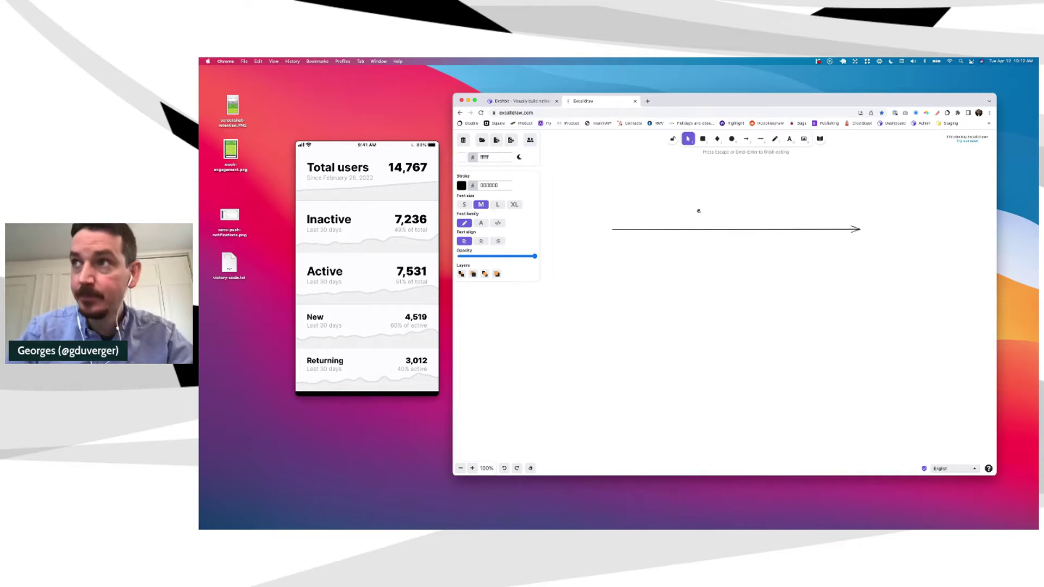
text(ret)
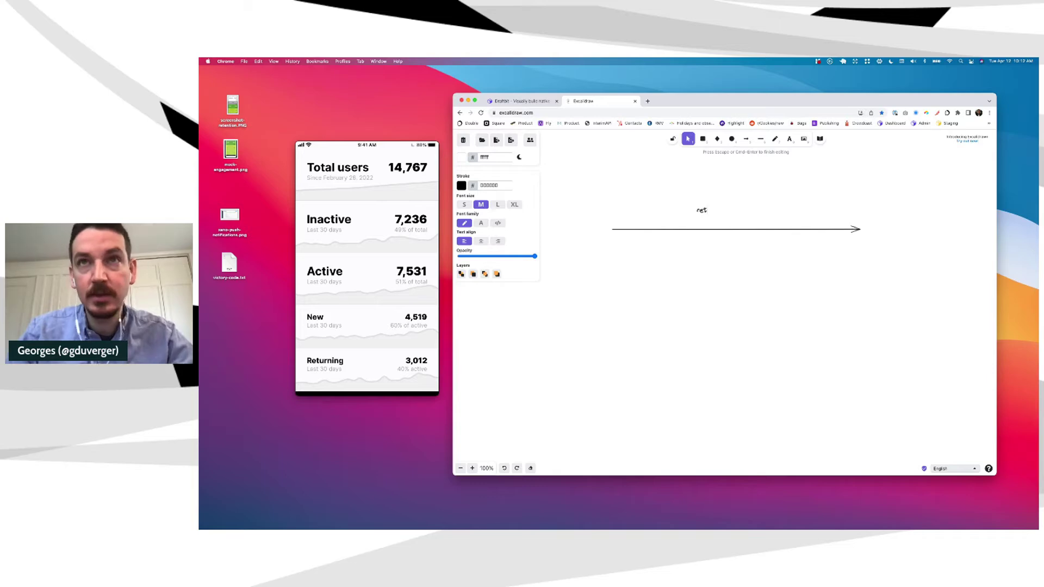
text(retentio)
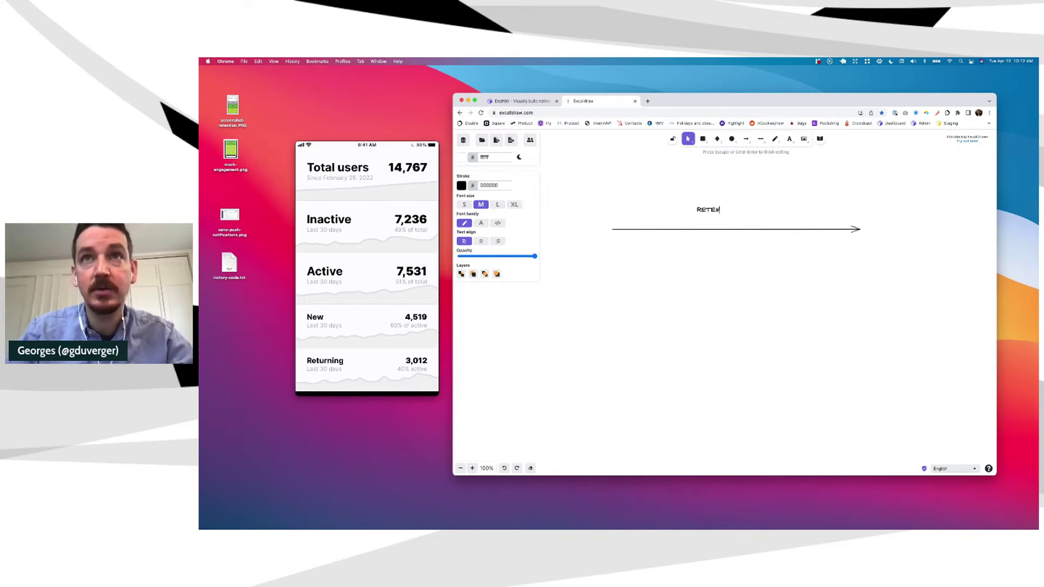
text(n)
click(733, 197)
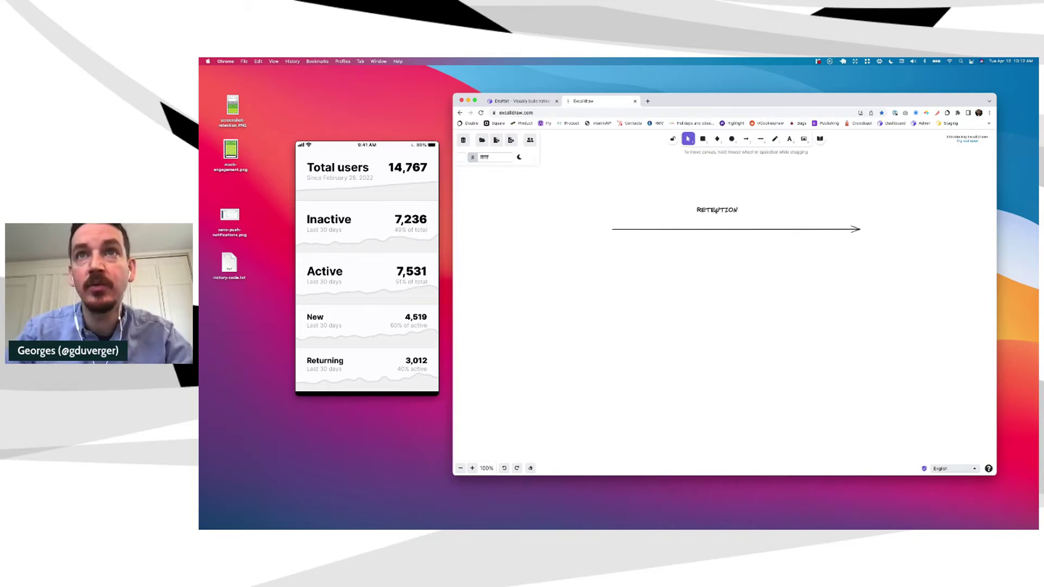
drag(717, 211, 740, 213)
Draw a vertical arrow pointing down across the start of the horizontal arrow and label it ENGAGEMENT on its left.
click(746, 140)
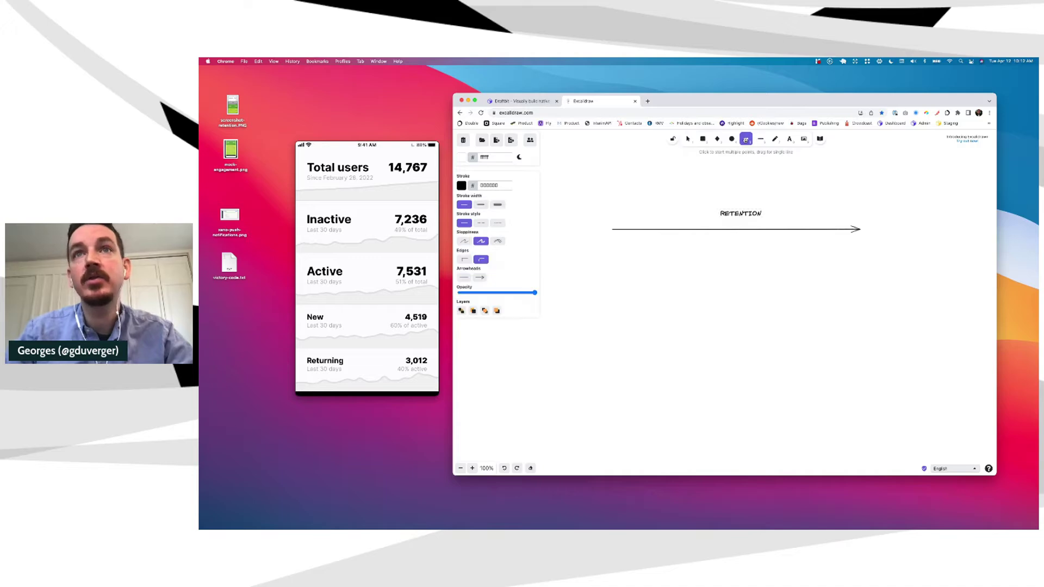
drag(626, 219, 626, 369)
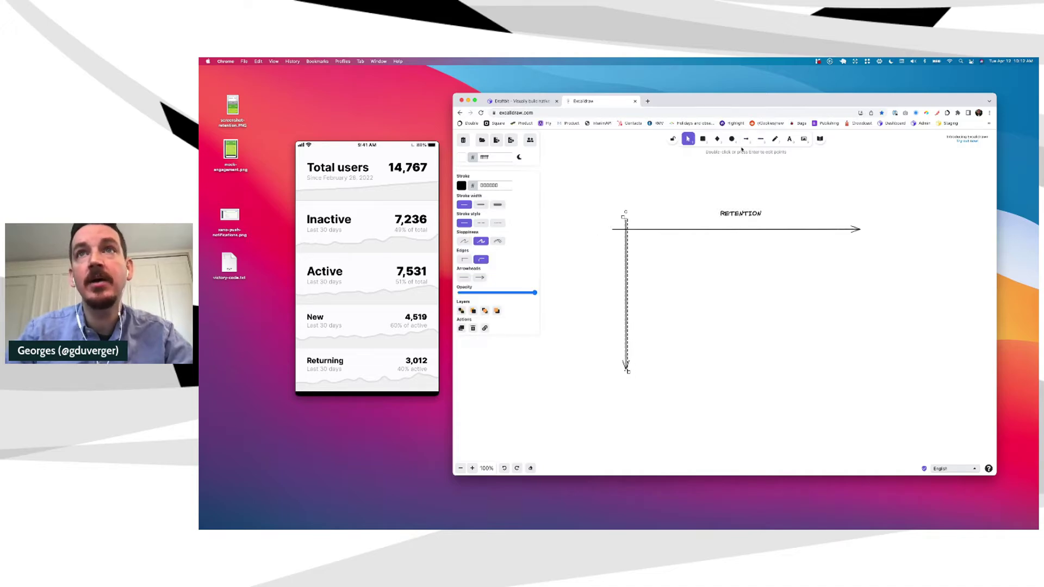
click(789, 139)
click(563, 305)
text(E)
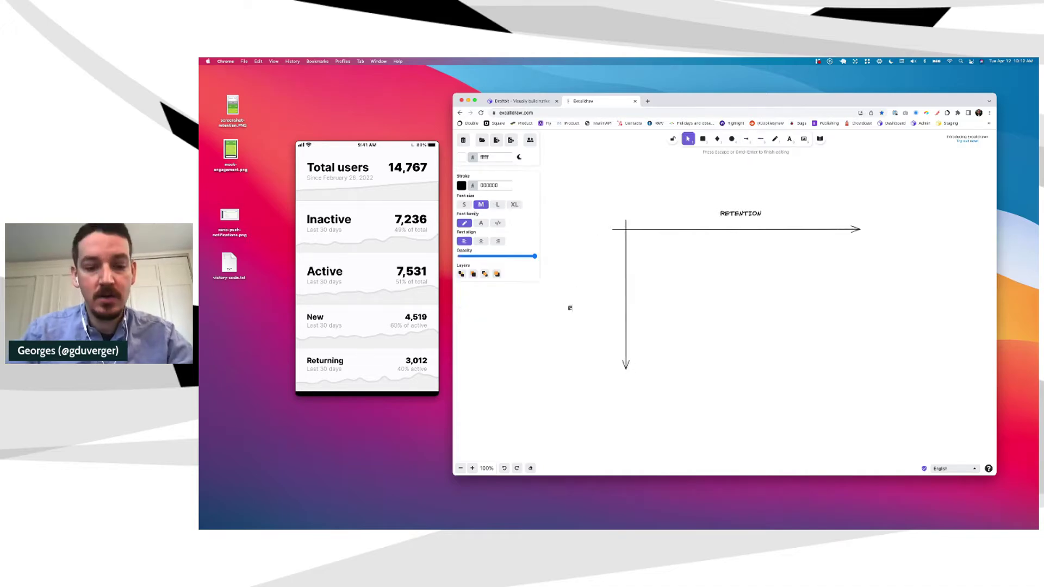
text(ngagement)
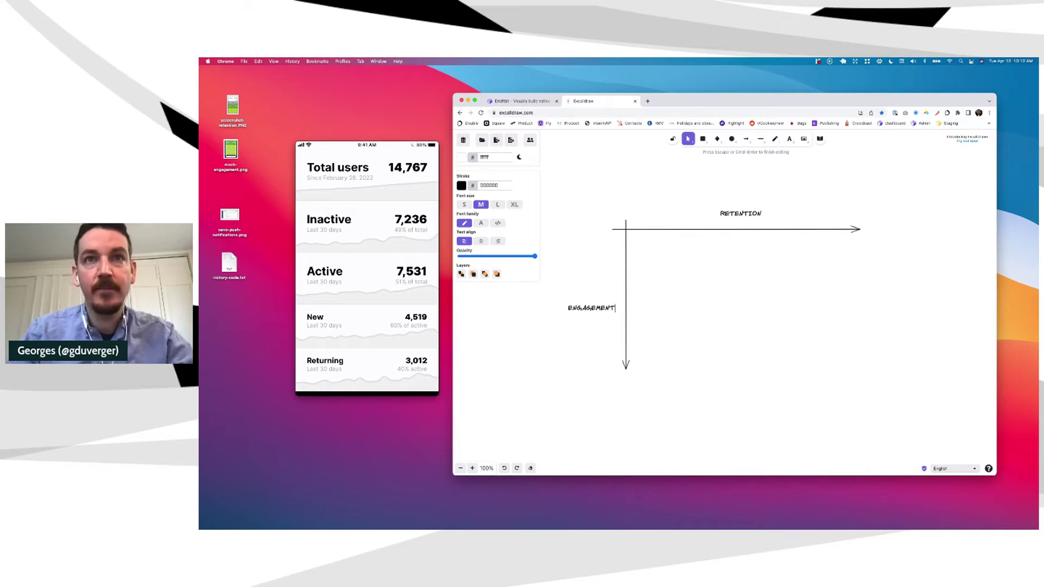
key(Escape)
Nudge the ENGAGEMENT label slightly up and the RETENTION label slightly closer to its arrow.
drag(582, 303, 583, 299)
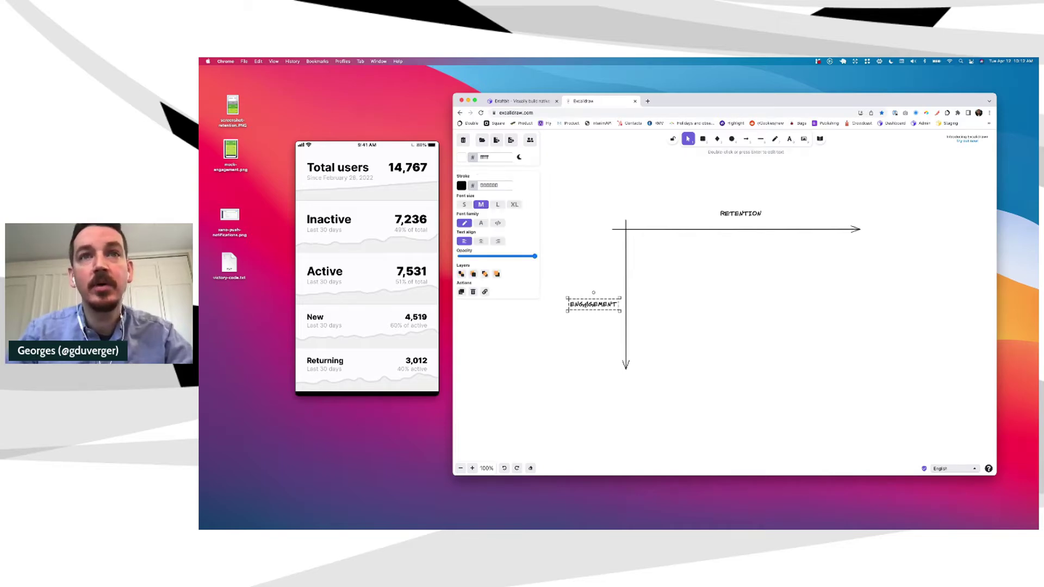
click(710, 270)
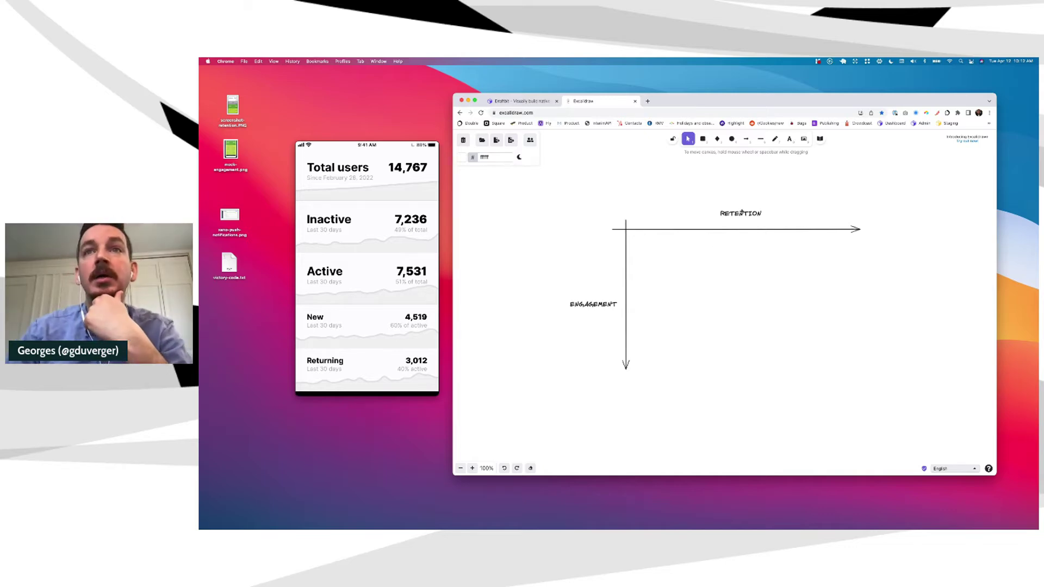
drag(739, 213, 739, 215)
click(735, 270)
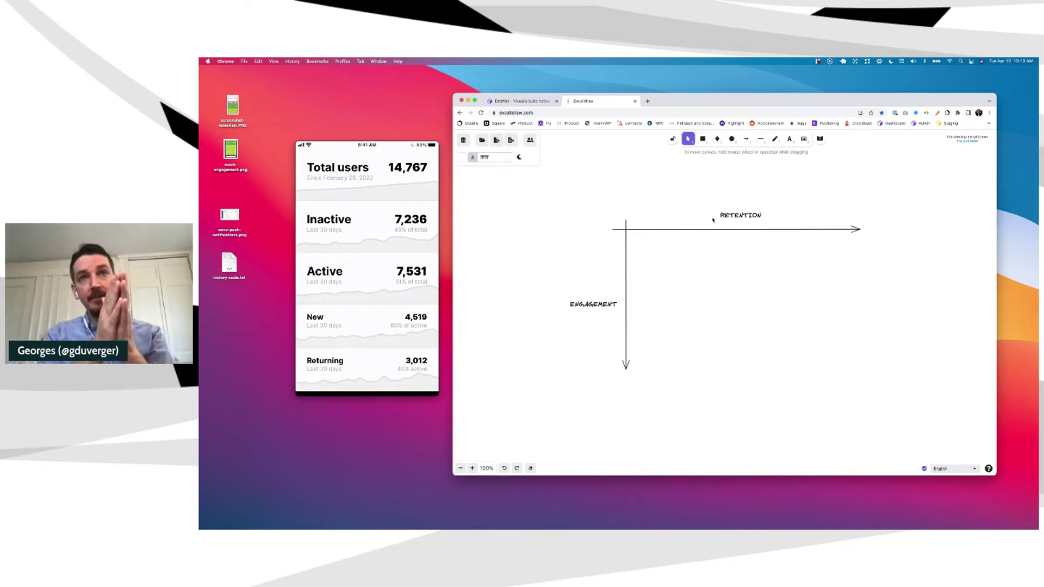
Add the text label ACTIF below the left half of the RETENTION arrow.
click(790, 139)
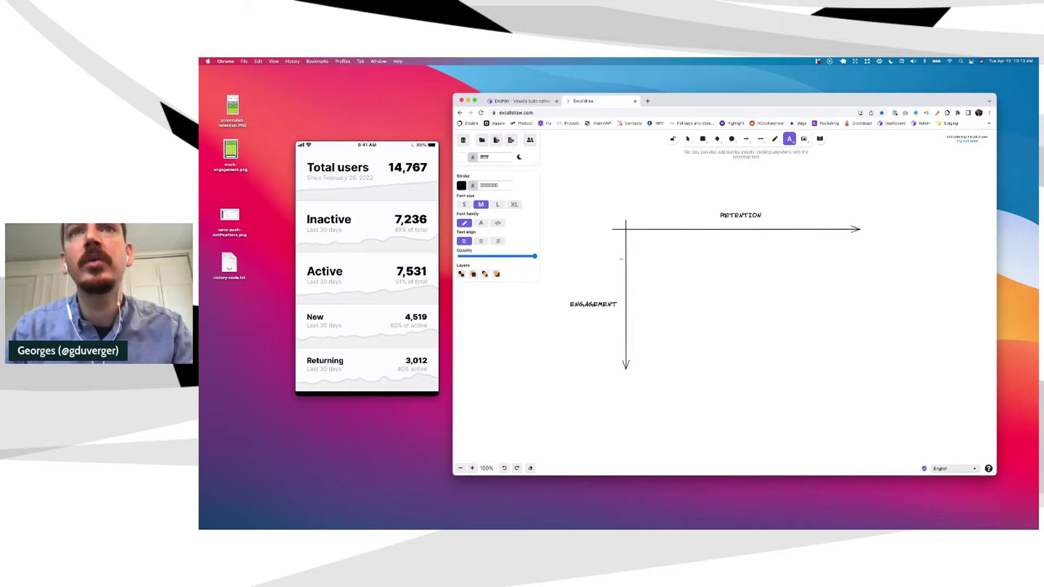
click(666, 248)
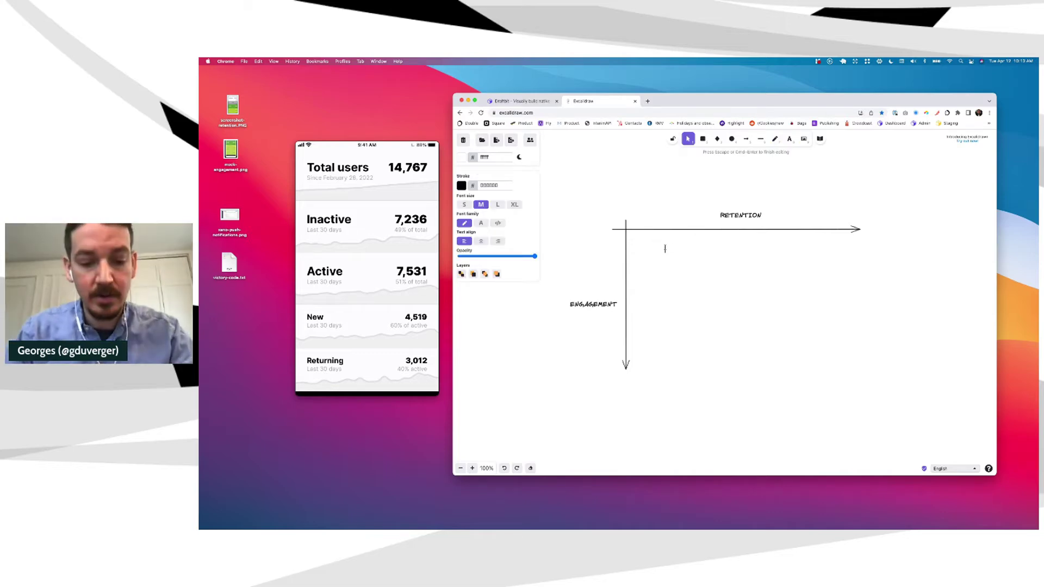
text(AXCTIVE)
key(BackSpace)
key(BackSpace)
key(BackSpace)
key(BackSpace)
key(BackSpace)
key(BackSpace)
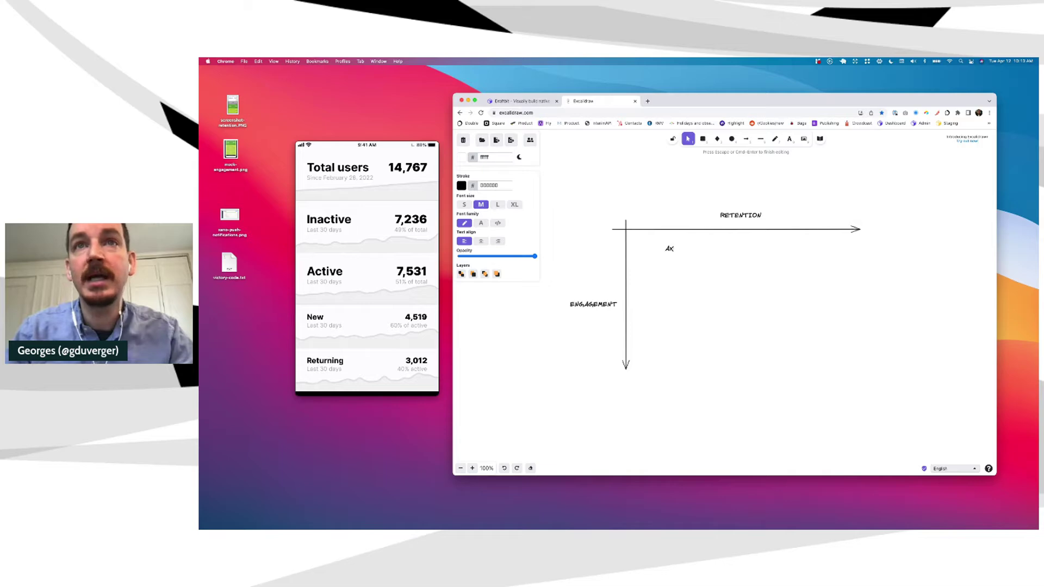
text(CTIV)
text(F)
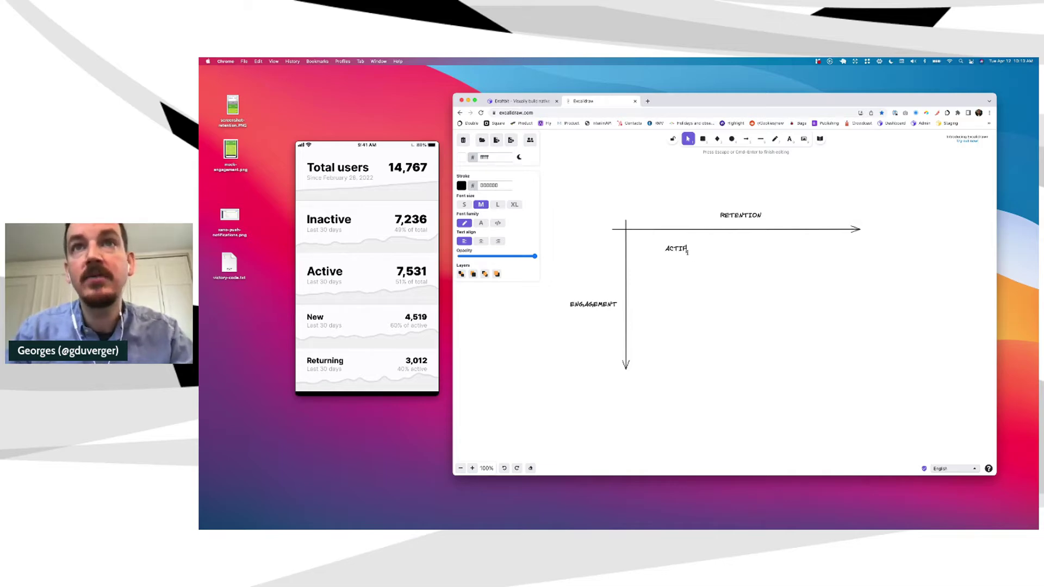
key(Escape)
Add the label NON ACTIF level with ACTIF below the arrow's right half and draw a vertical dividing line between them.
click(789, 139)
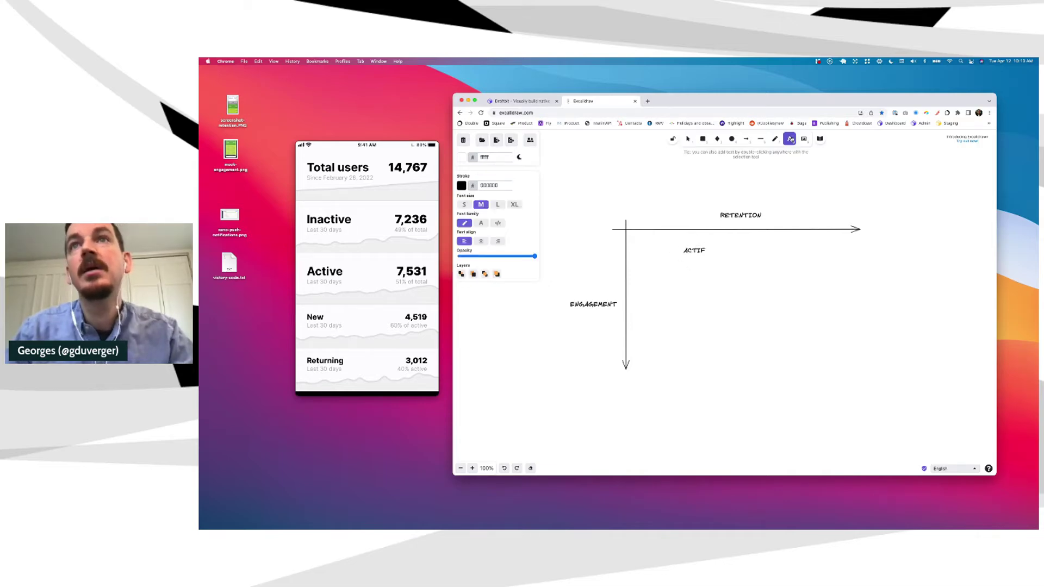
click(795, 254)
text(NON ACTIF)
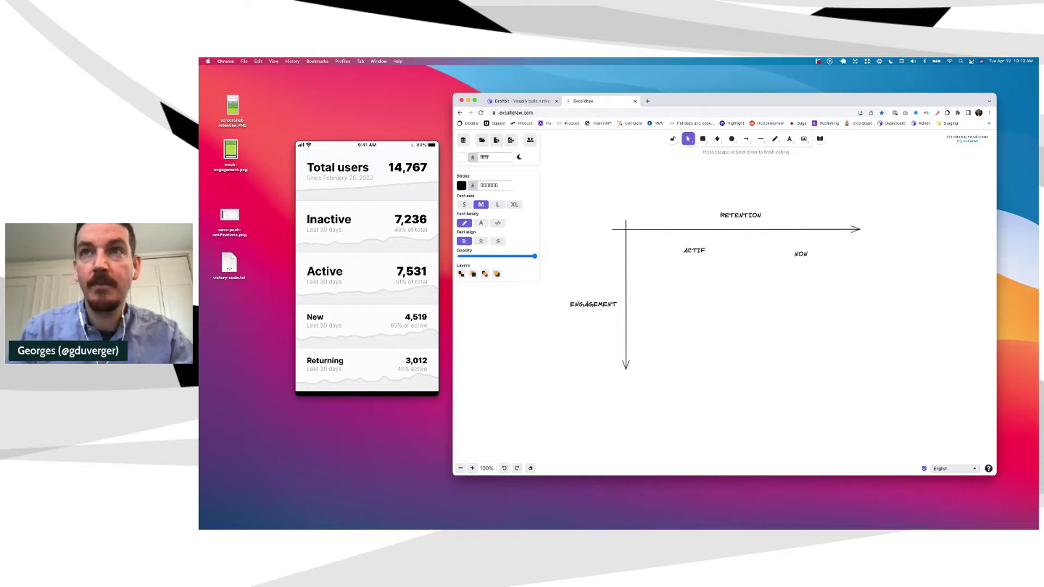
click(766, 299)
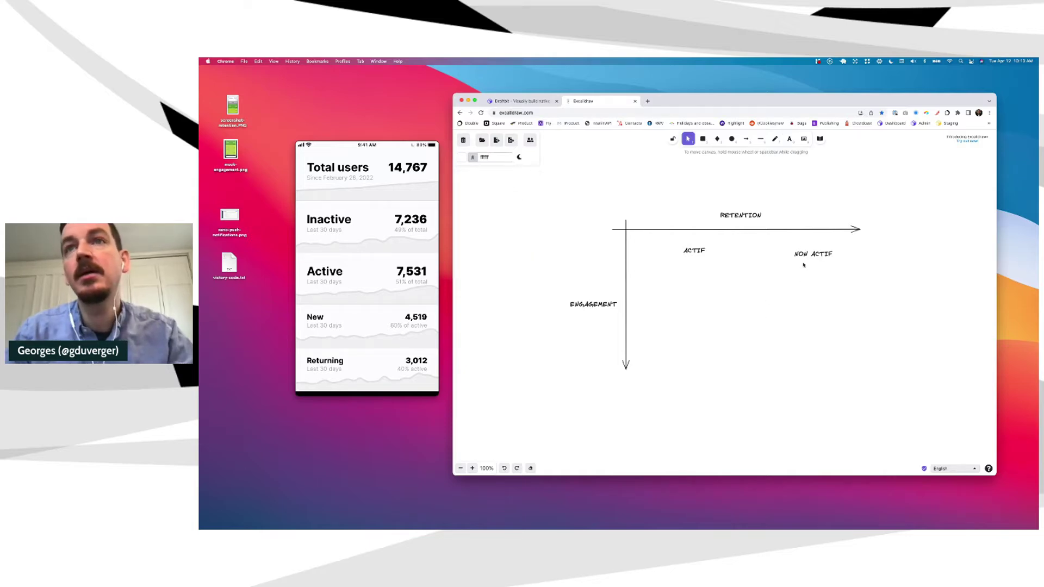
drag(804, 255, 798, 253)
click(760, 139)
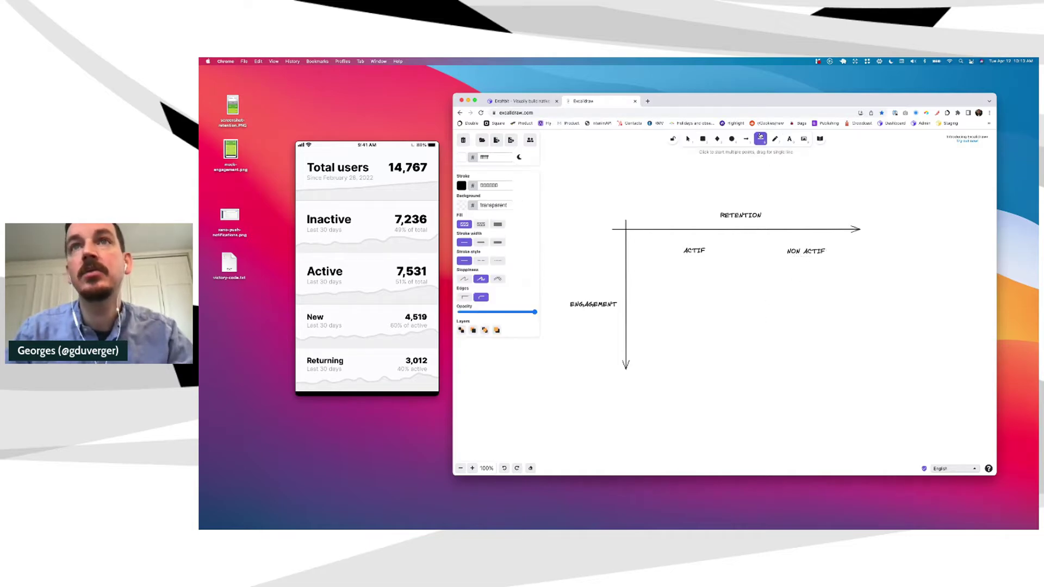
drag(742, 236, 744, 374)
Add the text label NOUVEAU at the left below ACTIF and draw a vertical dividing line just to its right.
click(789, 140)
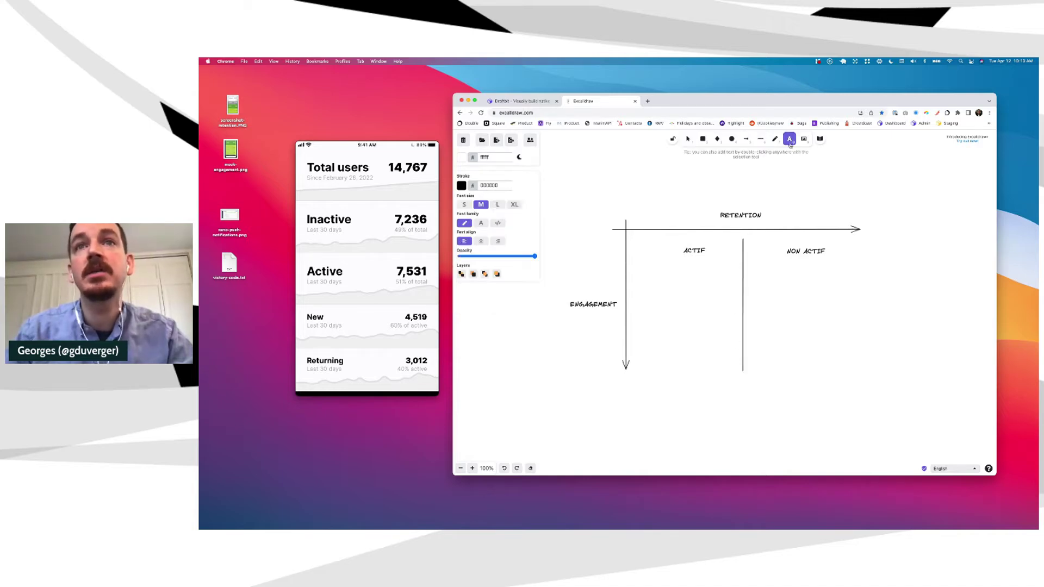
click(636, 272)
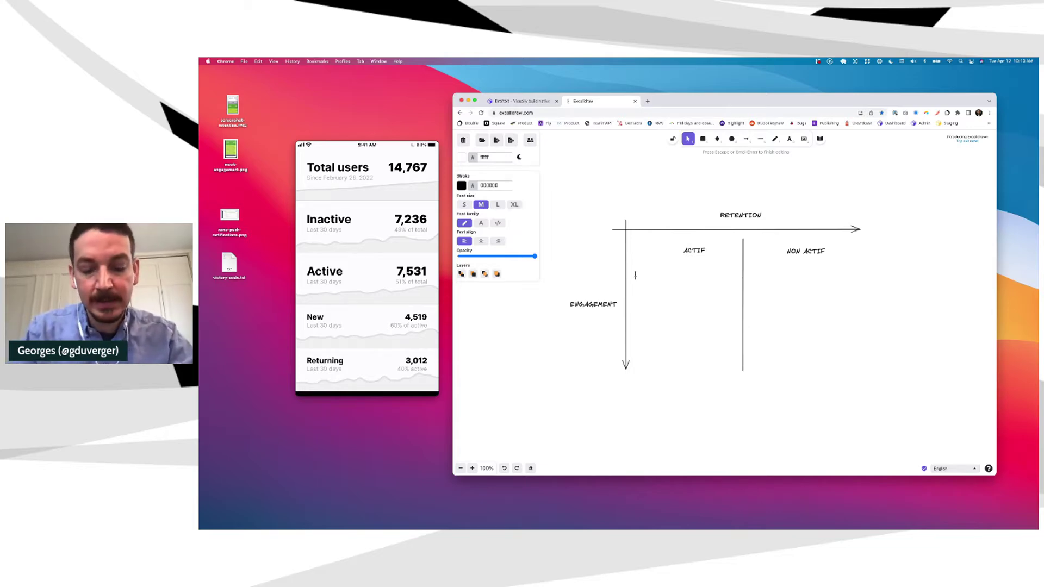
text(NOUVEAU)
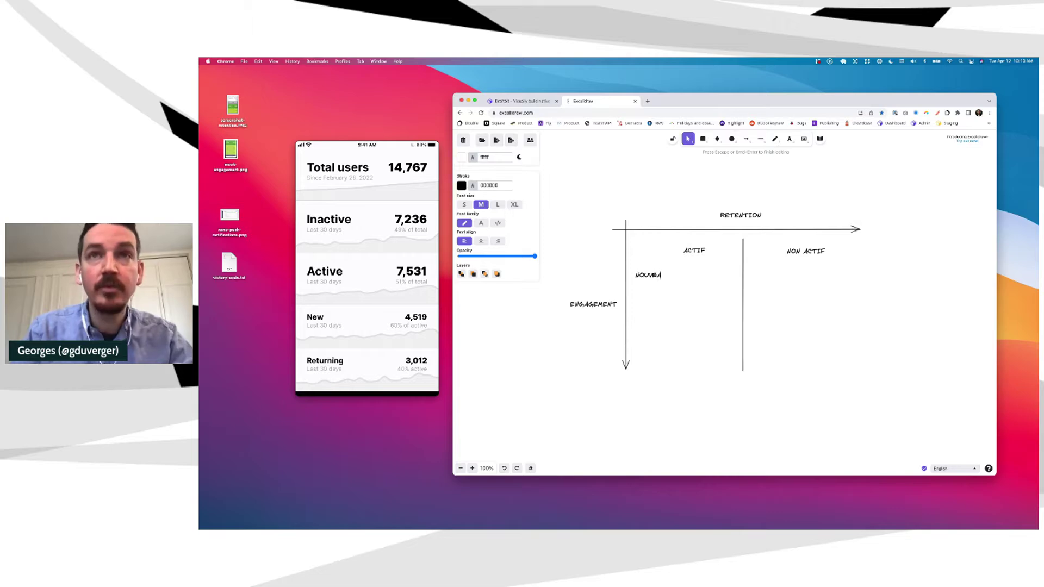
click(761, 139)
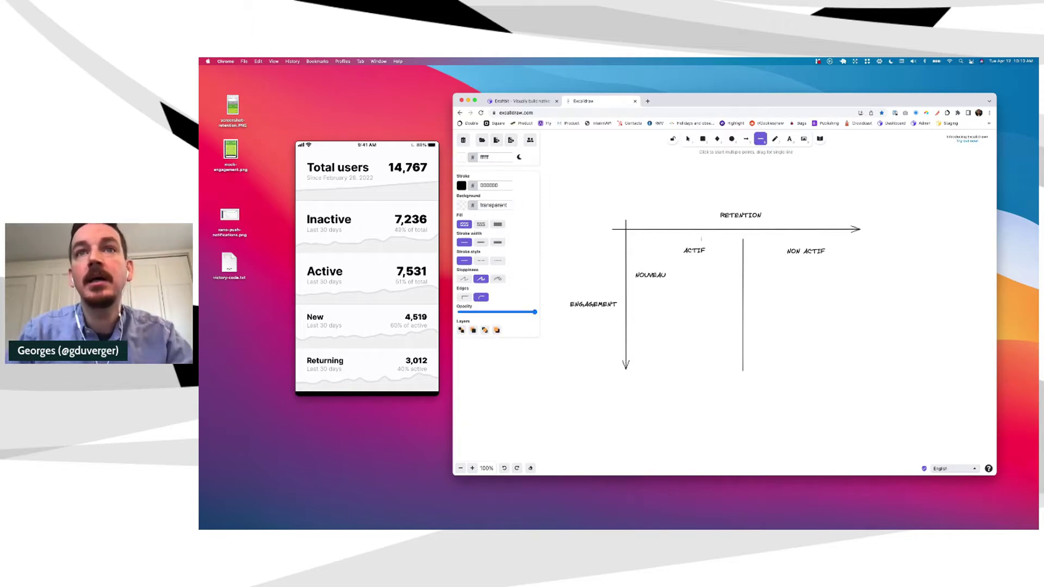
drag(678, 268, 673, 374)
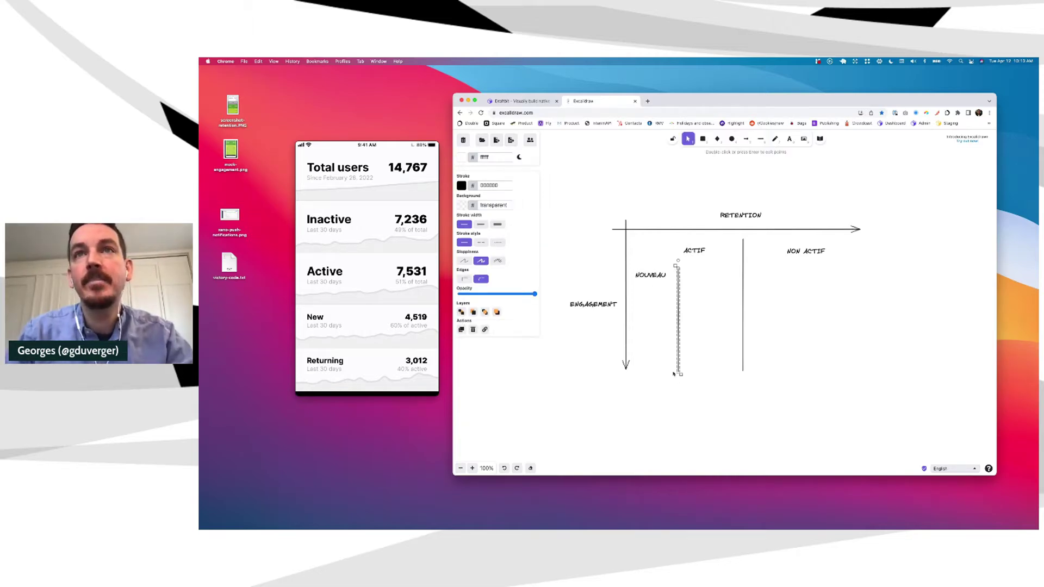
Add the text label ANCIEN to the right of the new dividing line and align it level with NOUVEAU.
click(790, 140)
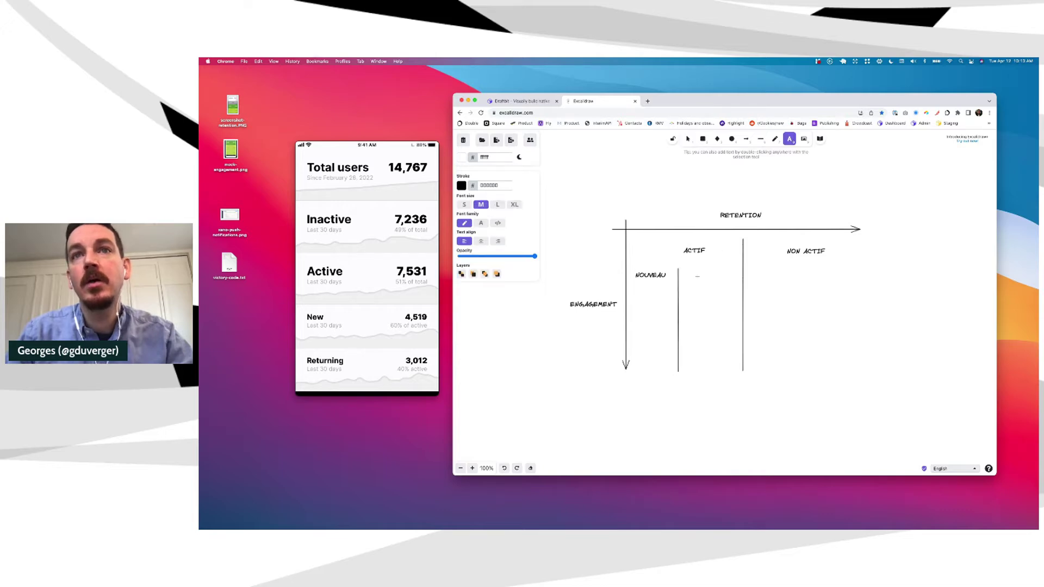
click(697, 275)
text(aNCIEN)
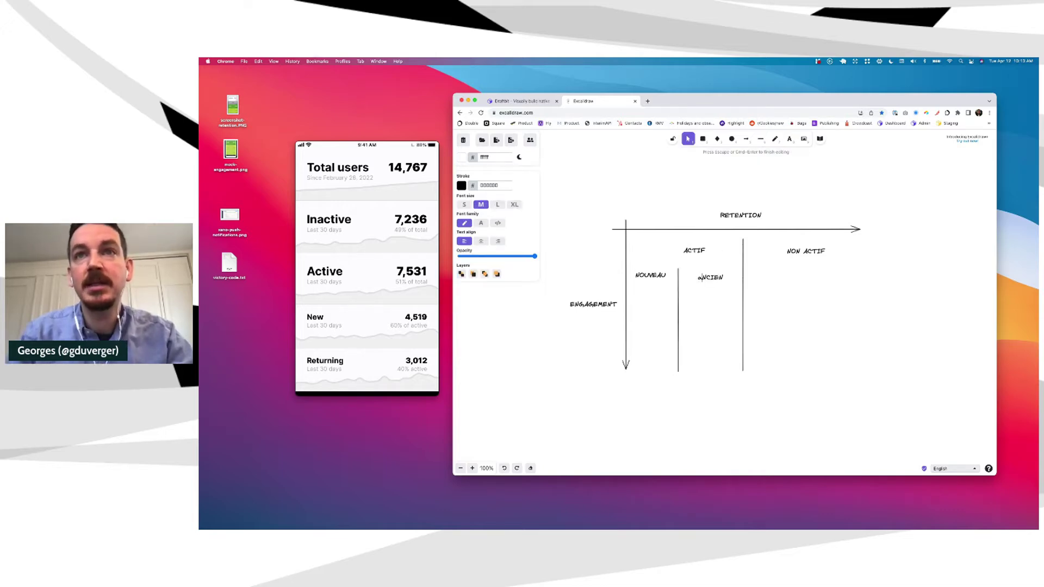
click(707, 309)
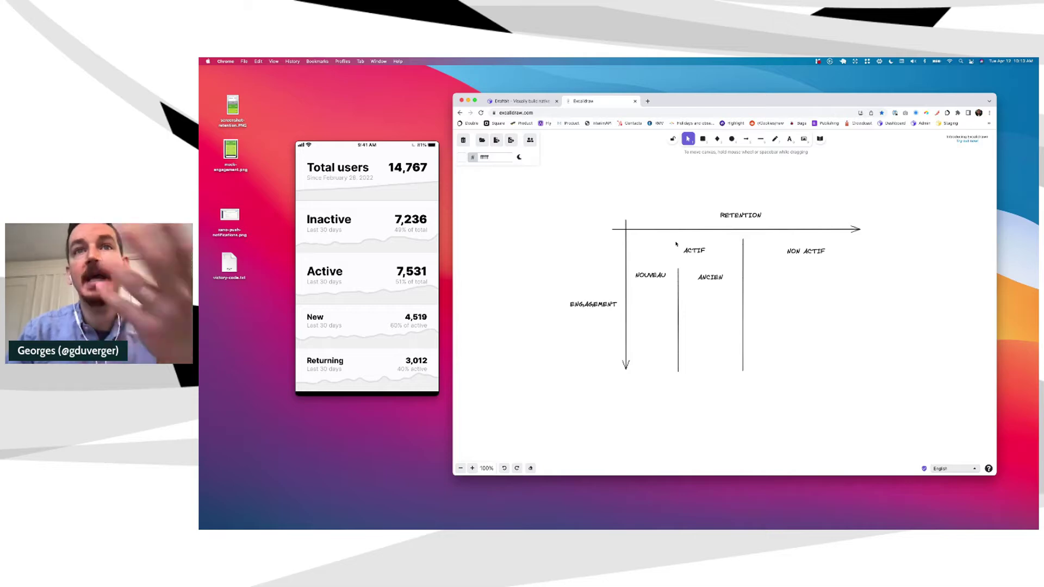
drag(710, 278, 710, 275)
click(804, 284)
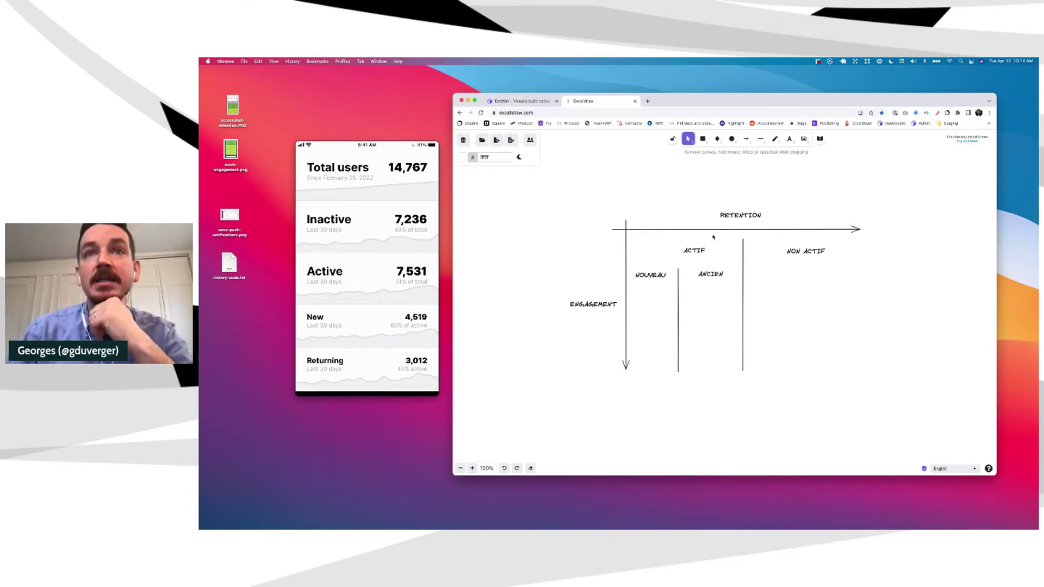
Move the ENGAGEMENT label and its vertical arrow away from the diagram to the lower-left area of the canvas.
key(t)
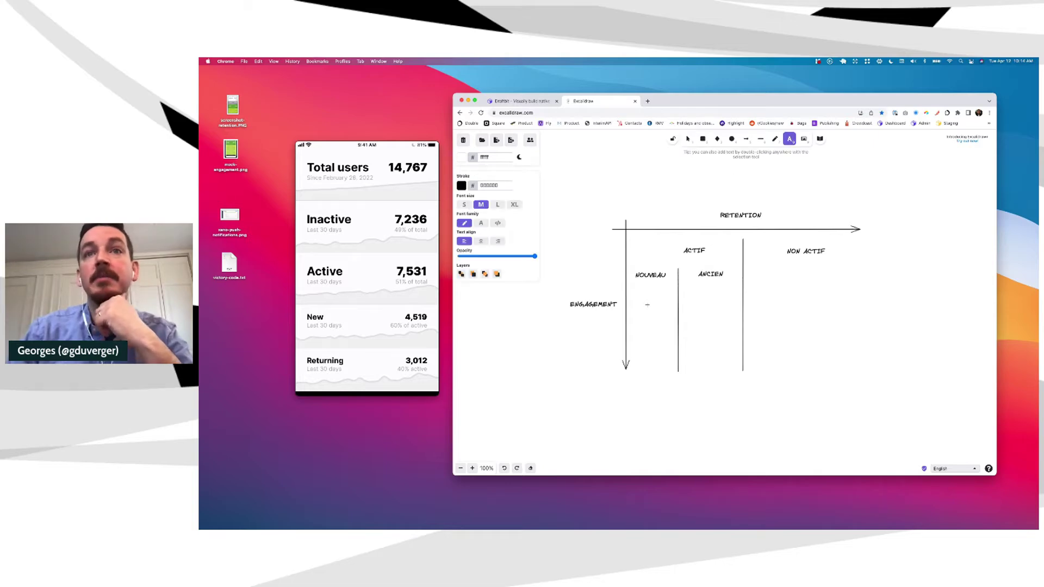
double_click(588, 302)
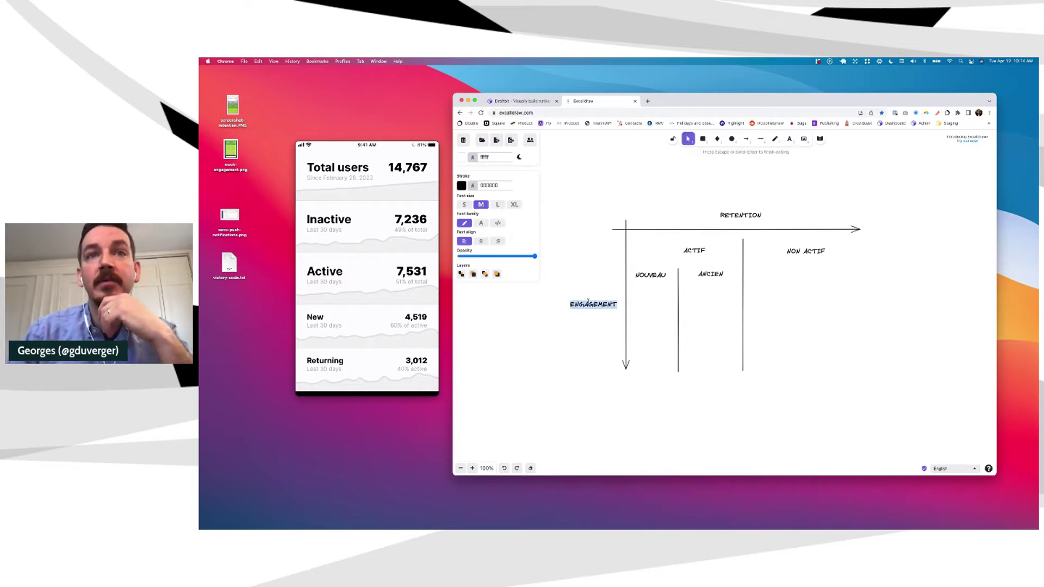
key(Escape)
click(589, 296)
drag(593, 304, 495, 424)
drag(625, 316, 525, 410)
Add the number 1 934 as text below the NOUVEAU label.
click(790, 139)
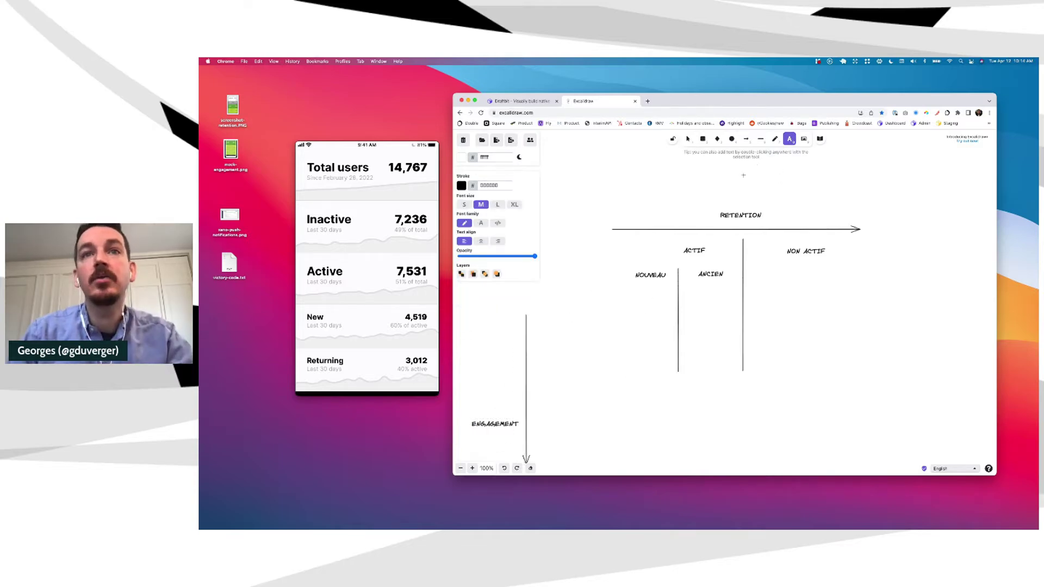
click(643, 305)
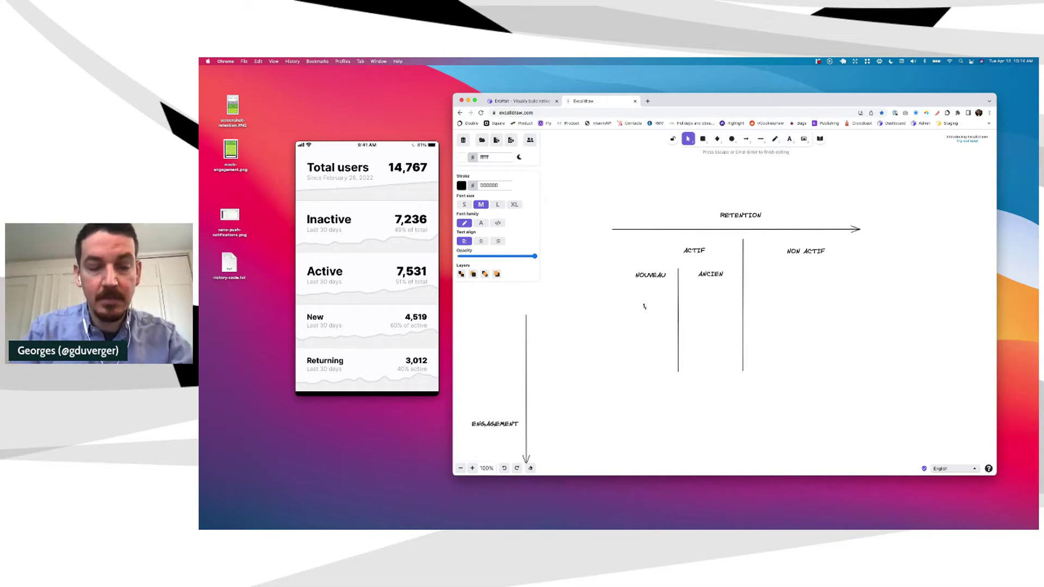
text(1)
text( 454)
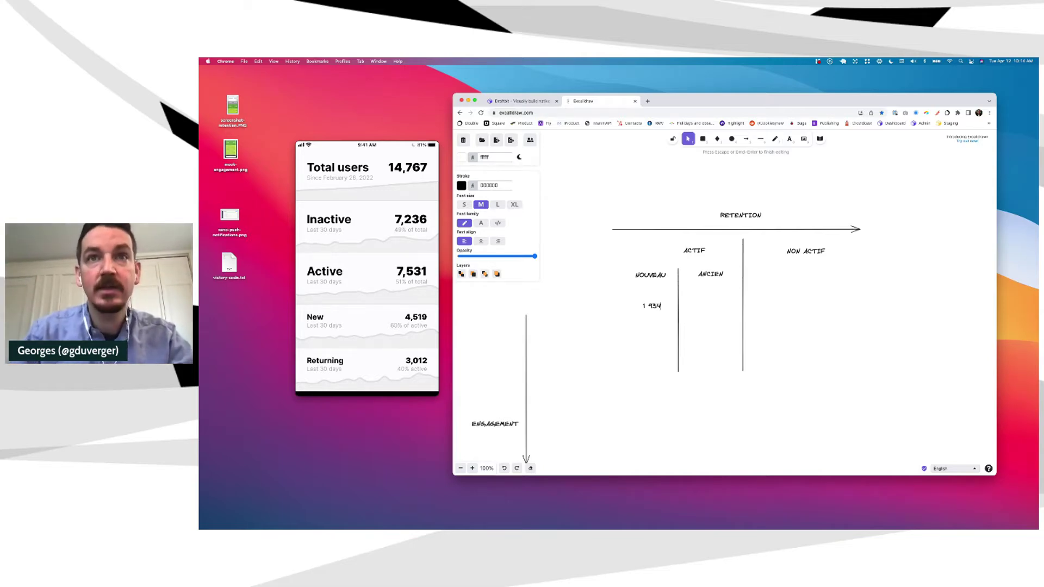
click(645, 325)
Set the 1 934 text to font size XL with the hand-drawn font and centre it just under NOUVEAU.
drag(654, 304, 651, 297)
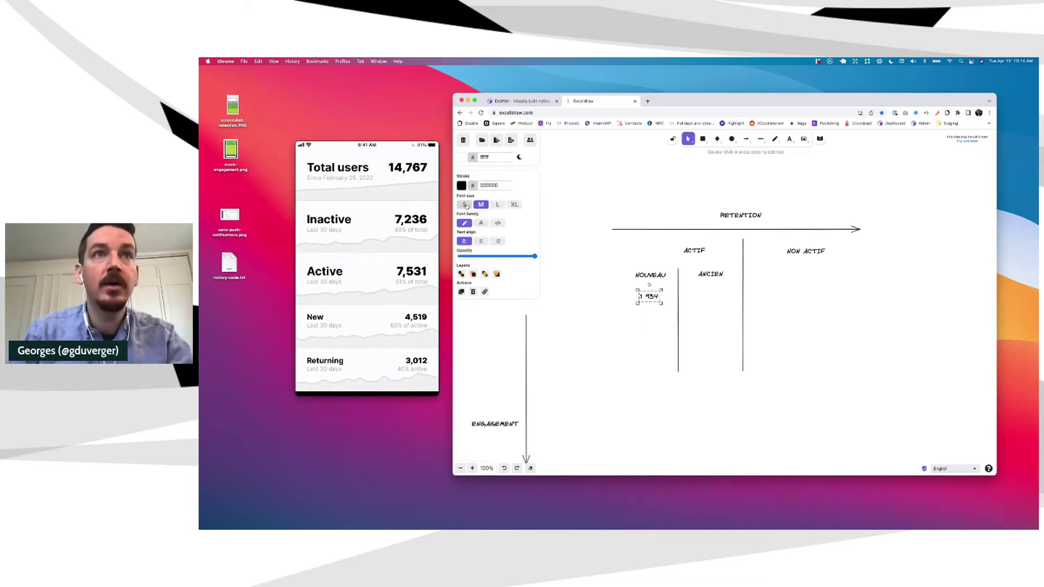
click(514, 205)
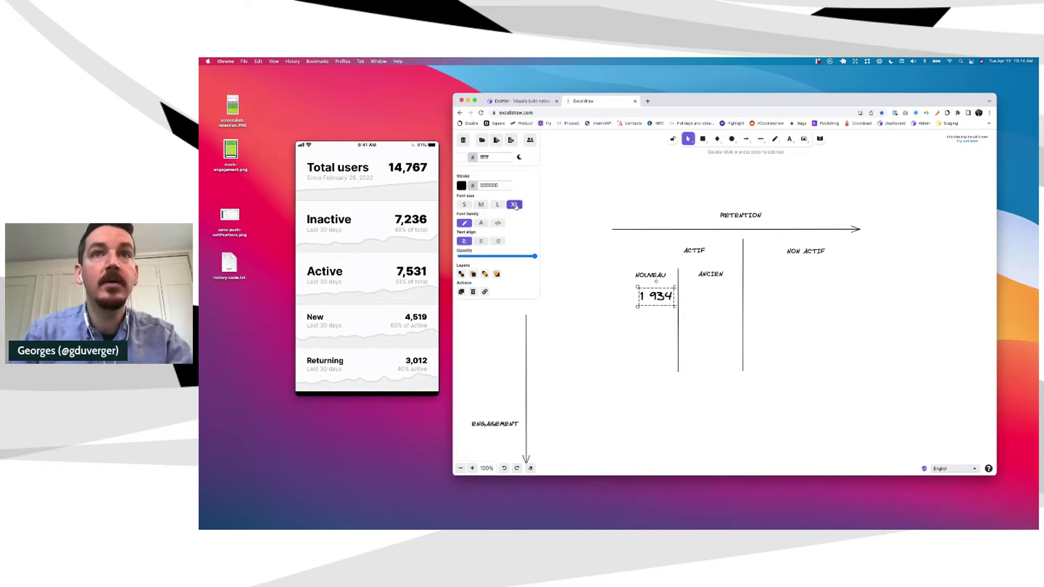
click(481, 223)
click(465, 224)
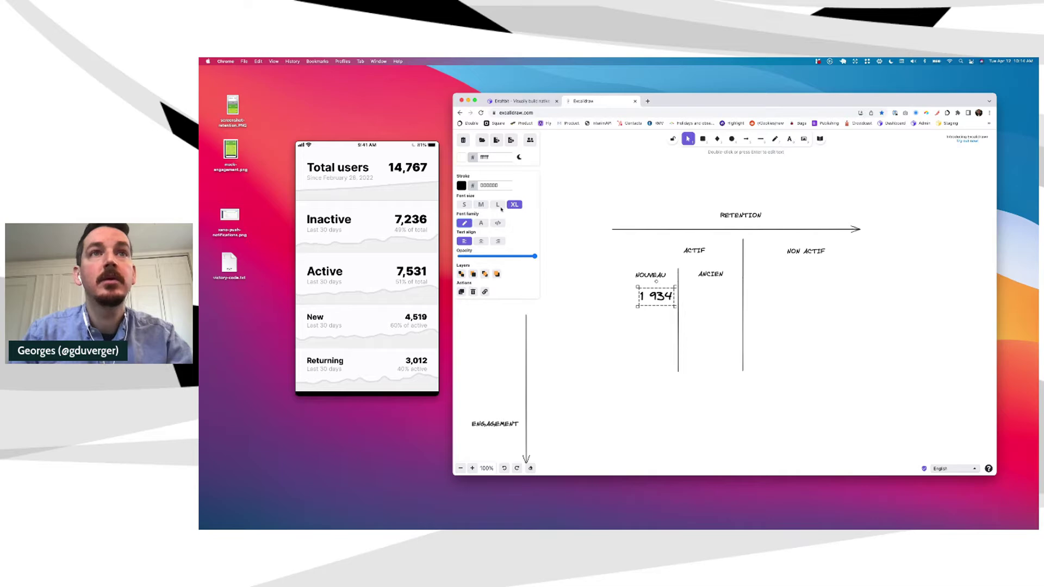
click(665, 338)
drag(655, 296, 648, 296)
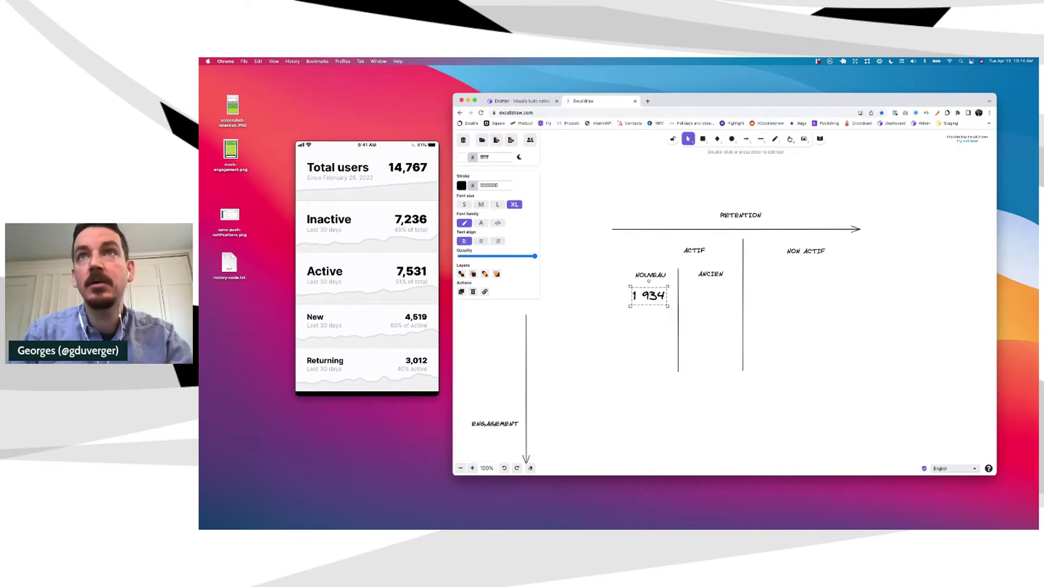
Add the number 5 602 as XL text below ANCIEN, level with 1 934.
click(789, 139)
click(695, 296)
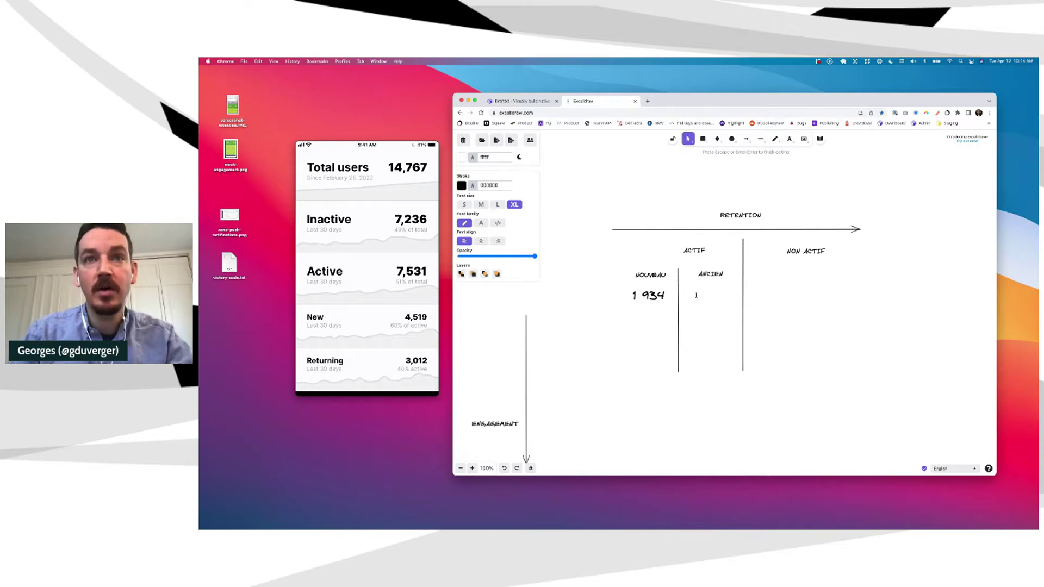
text(56)
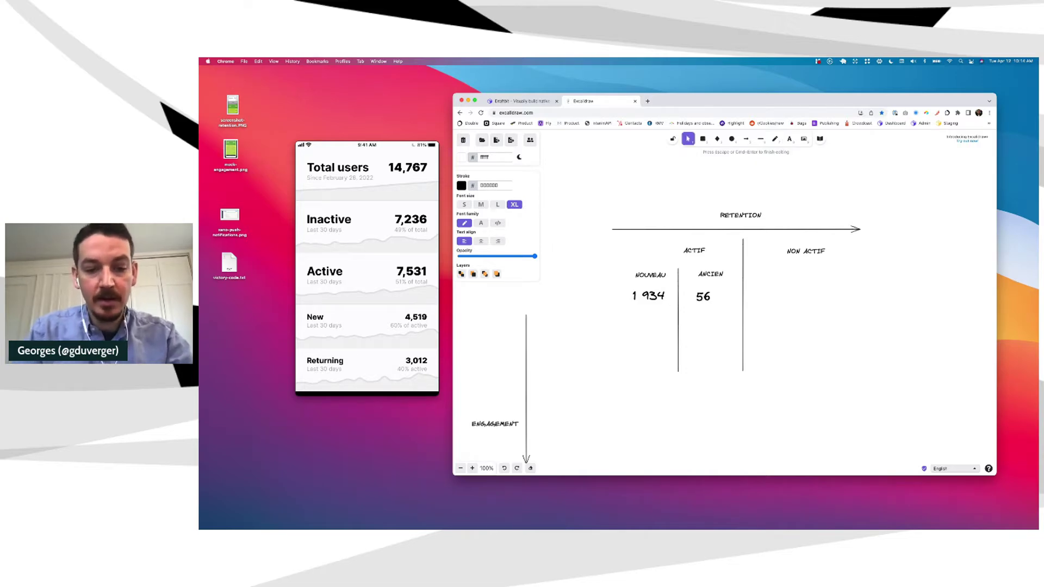
key(BackSpace)
text(602)
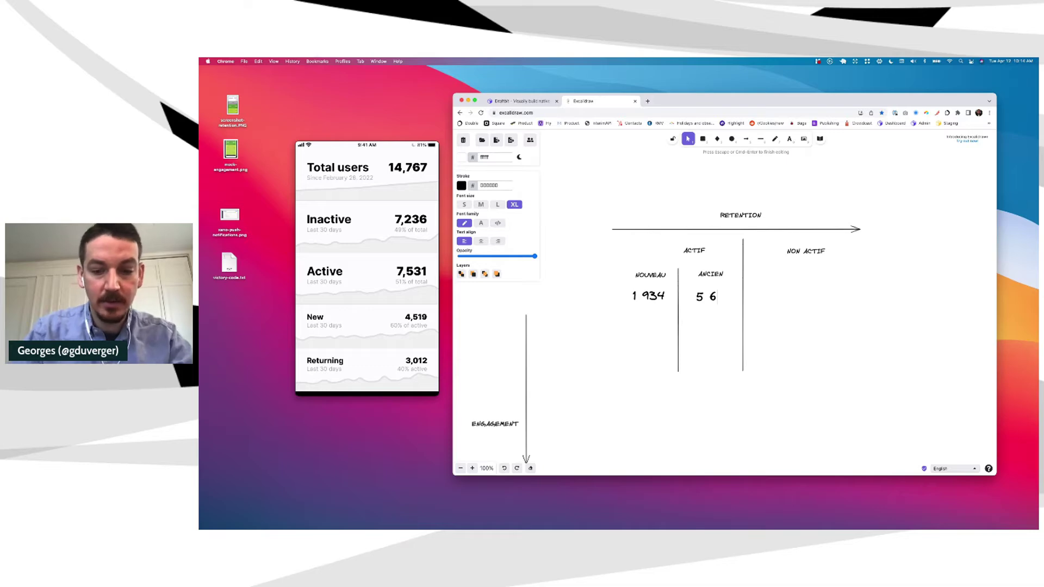
key(Escape)
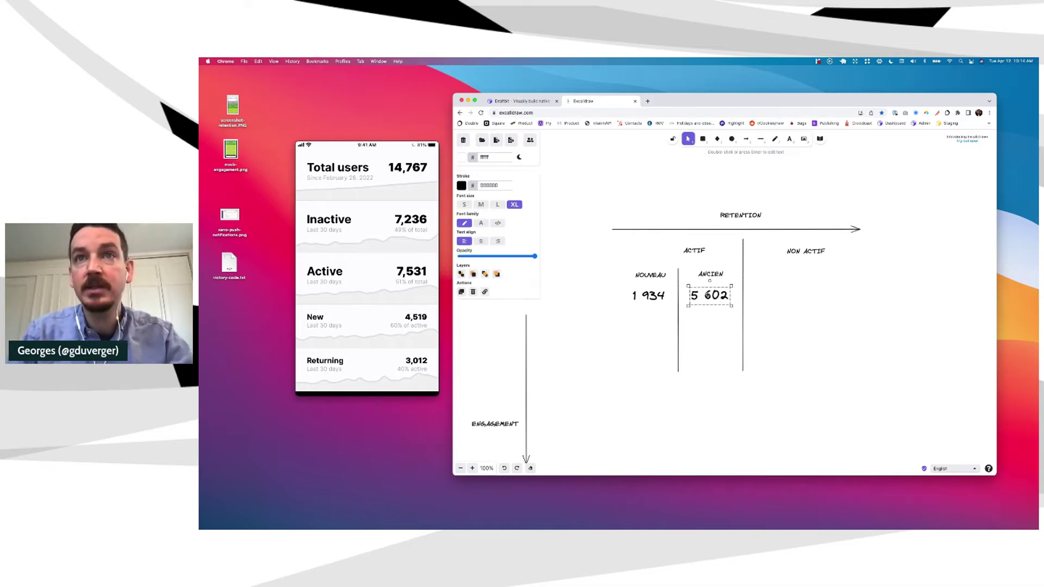
click(791, 277)
click(789, 138)
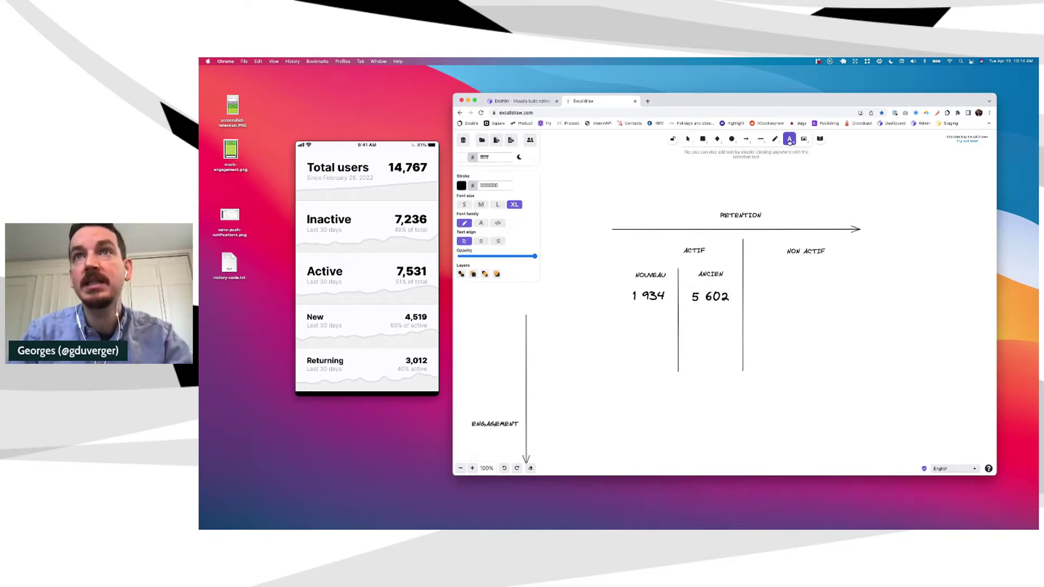
click(786, 294)
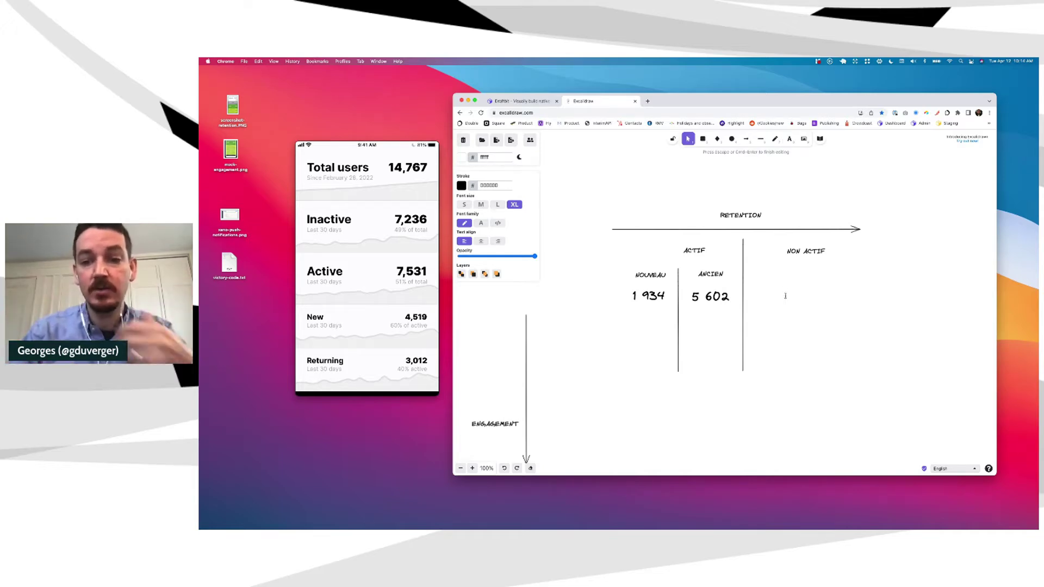
mouse_move(987, 529)
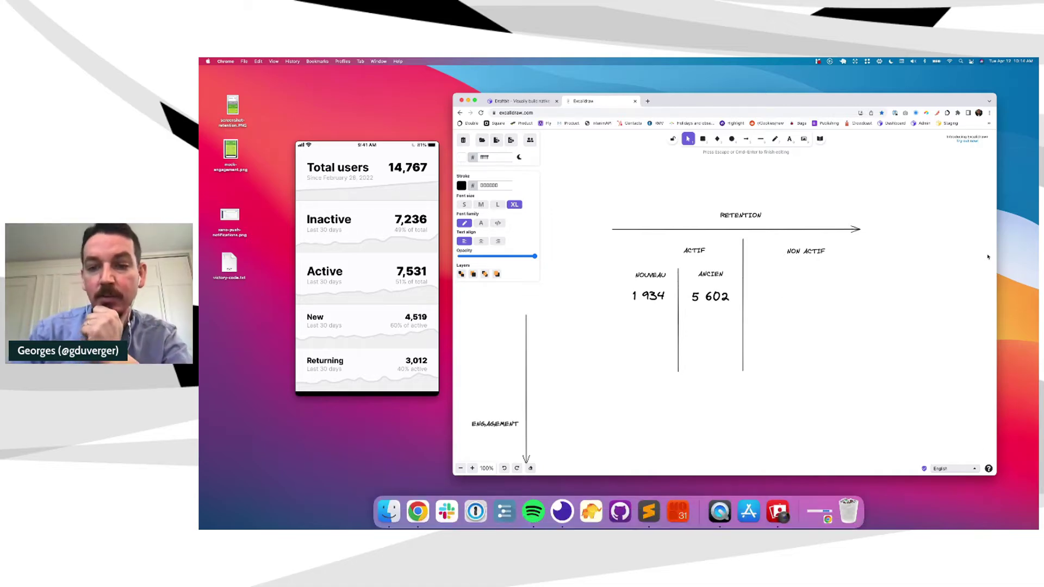
Replace the ANCIEN label's text with RECURRENT.
double_click(711, 273)
text(RE)
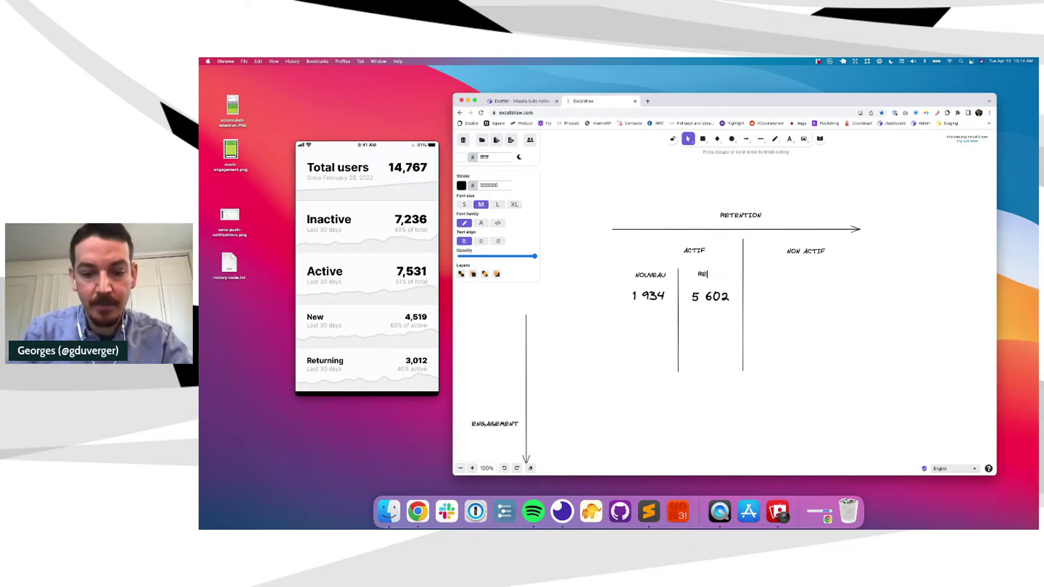
text(CURRENT)
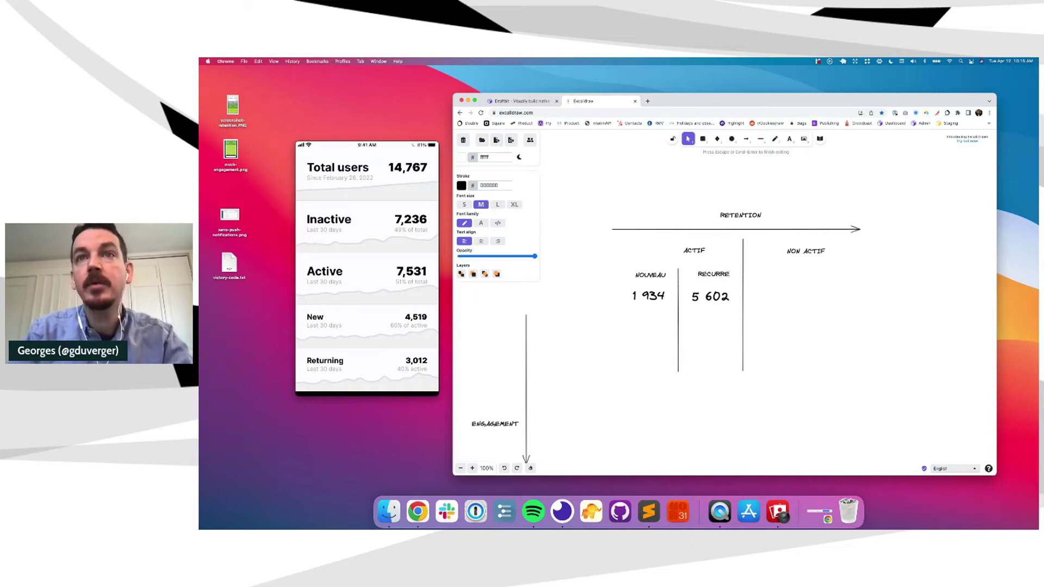
key(Escape)
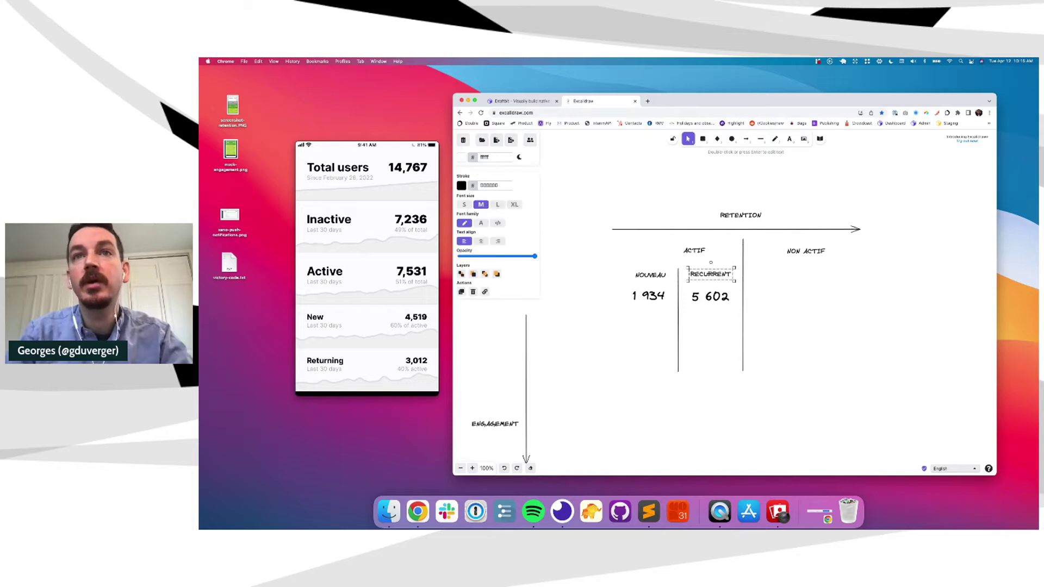
click(776, 305)
Add the number 10 956 as XL text below NON ACTIF, level with the other two numbers.
click(790, 139)
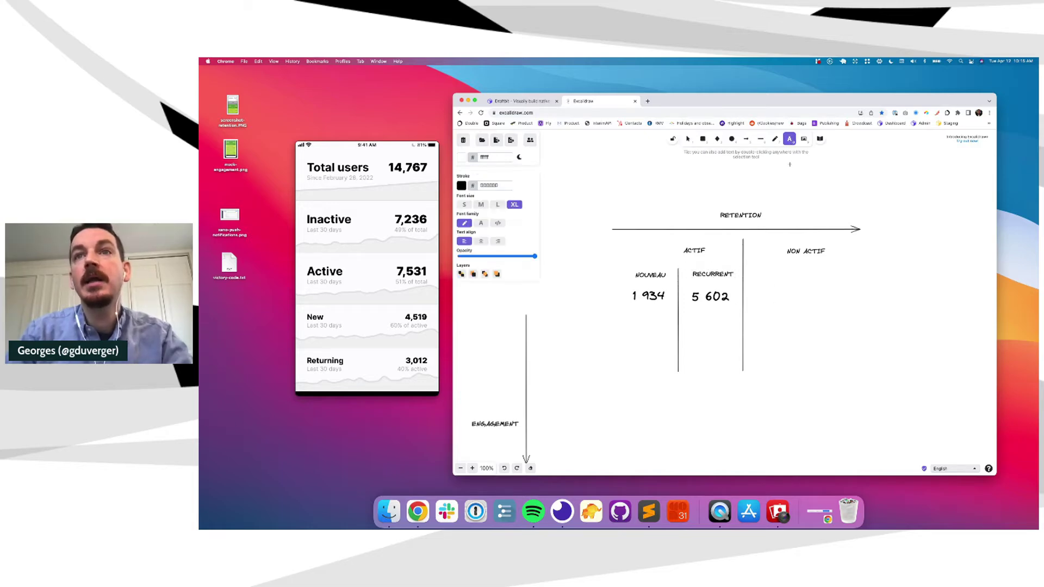
click(785, 298)
text(10)
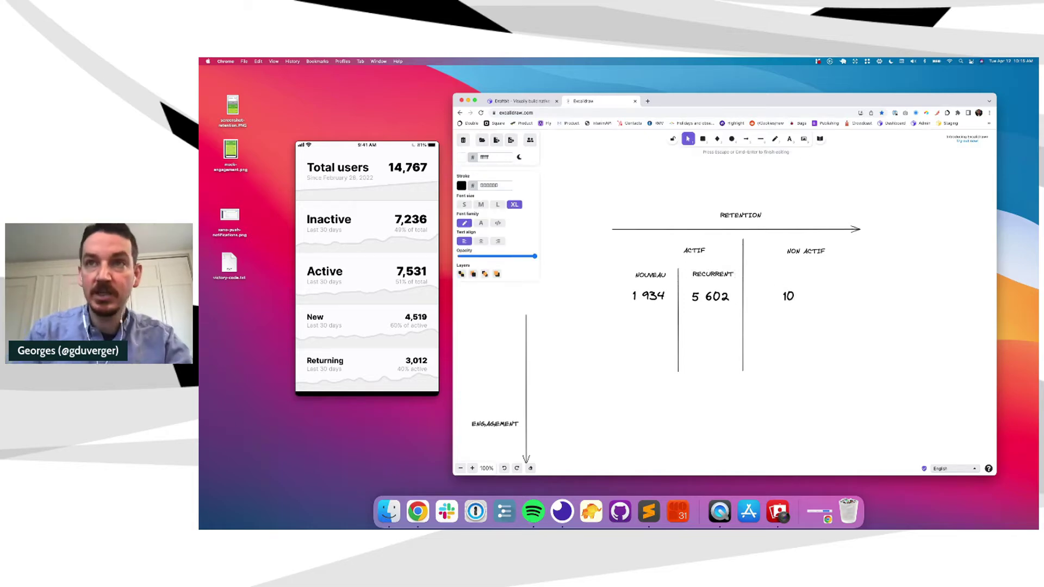
text( 9)
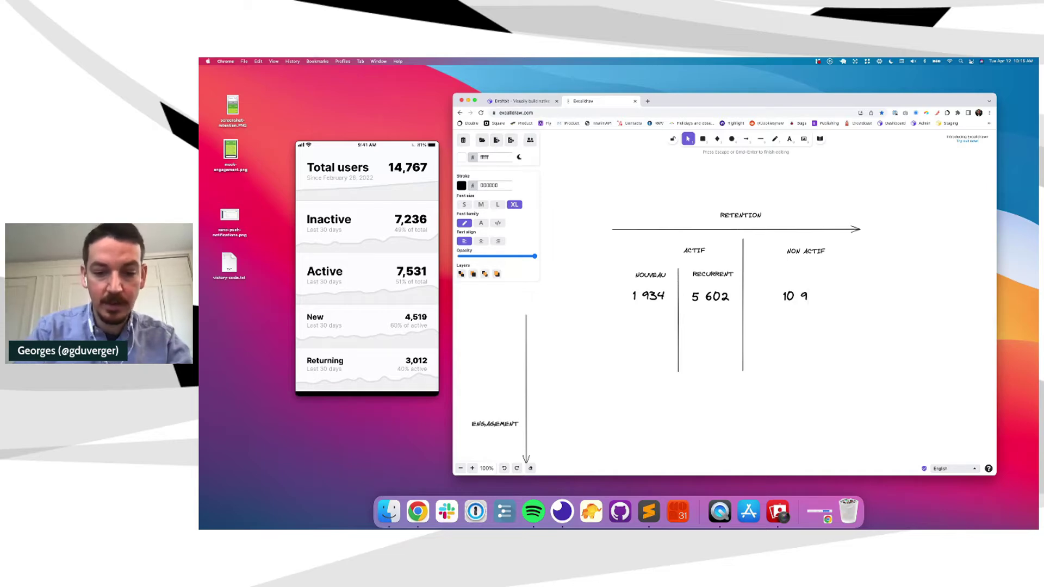
text(56)
click(790, 346)
click(795, 294)
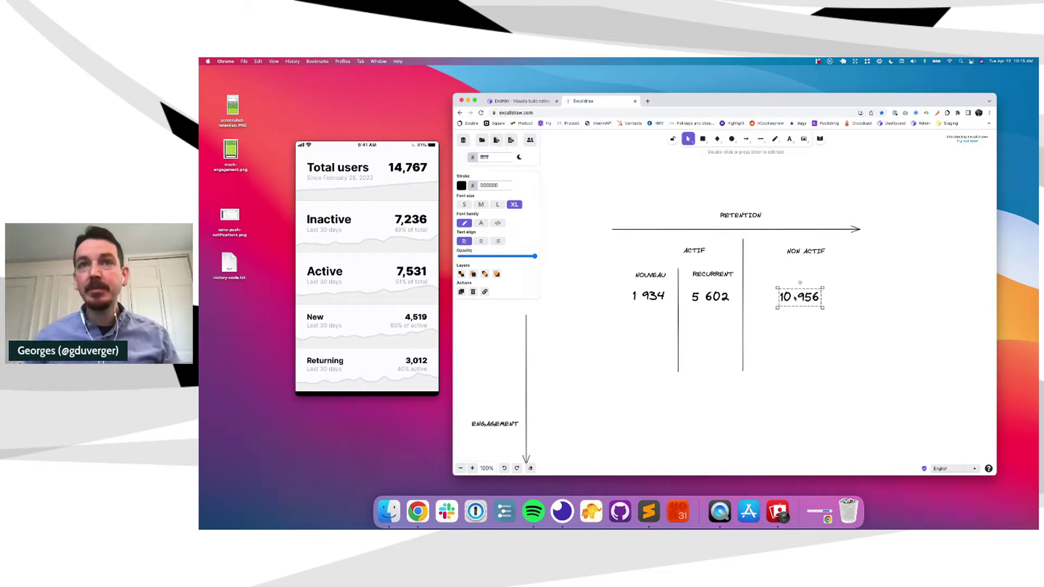
click(896, 304)
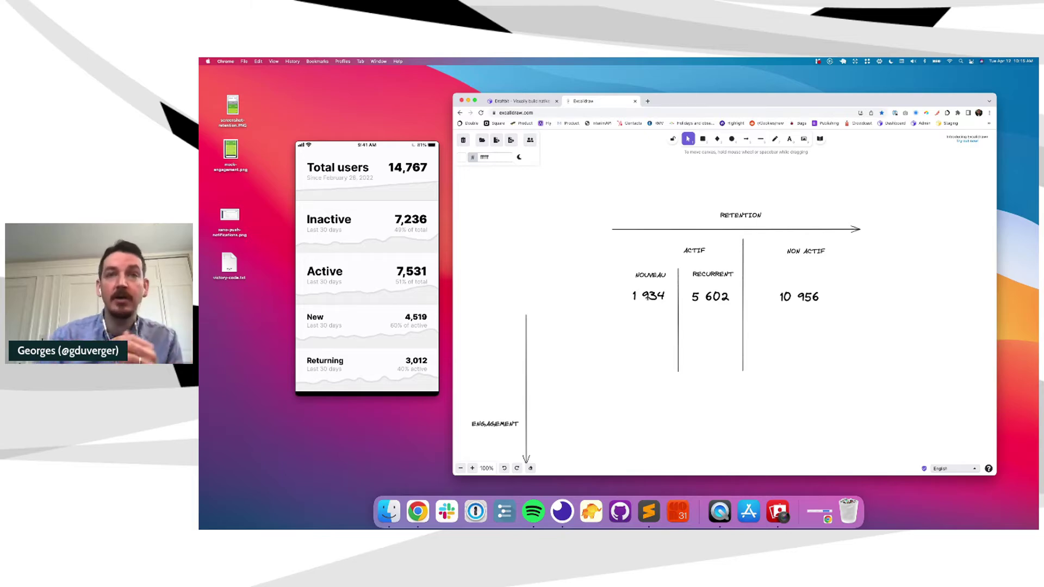
Move the vertical arrow back across the start of the RETENTION arrow and place the ENGAGEMENT label to its left.
drag(524, 346, 621, 256)
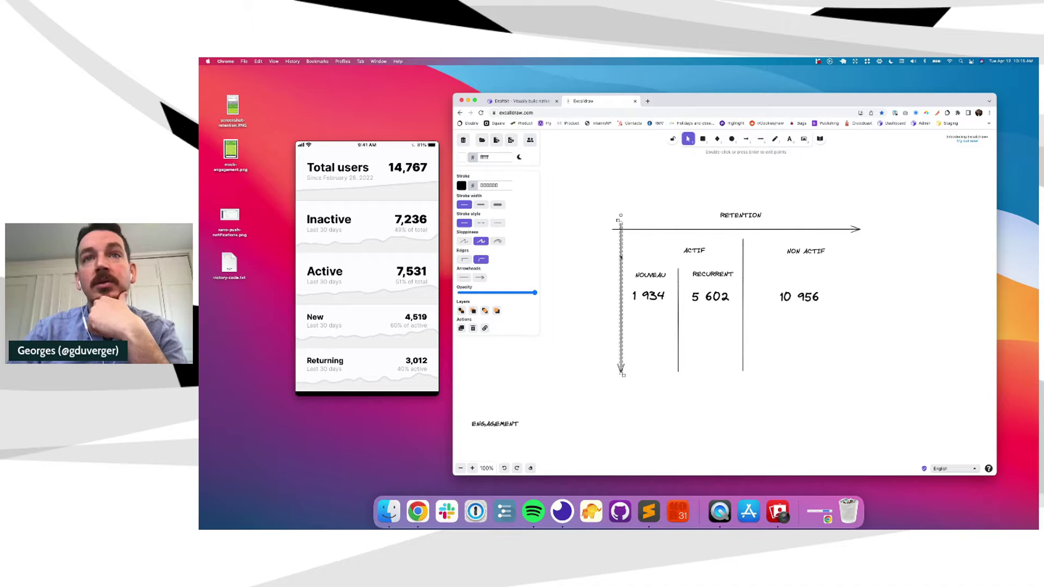
drag(492, 425, 583, 314)
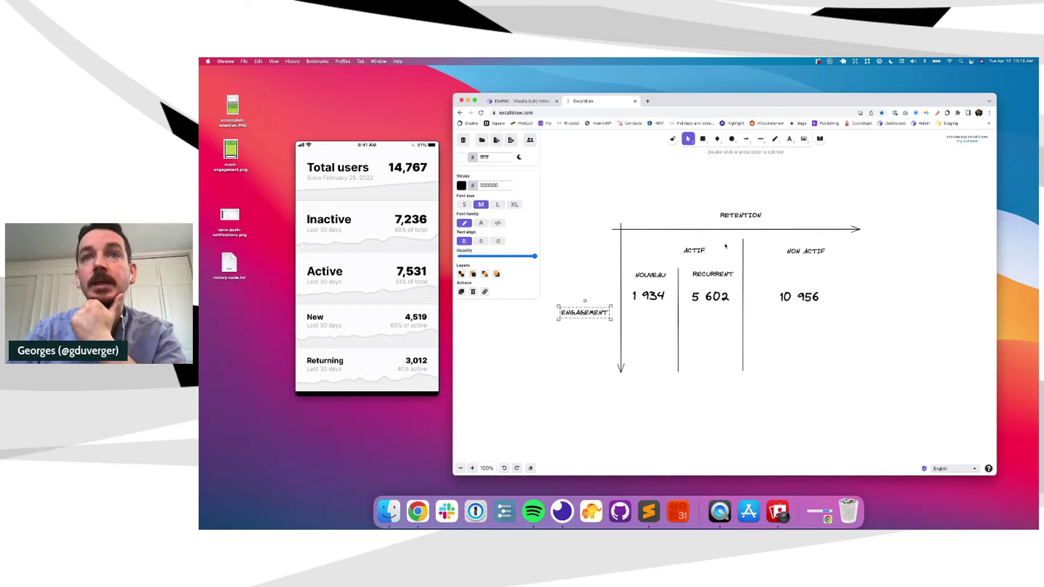
Move the ENGAGEMENT label lower and farther left of the vertical arrow.
drag(580, 311, 576, 334)
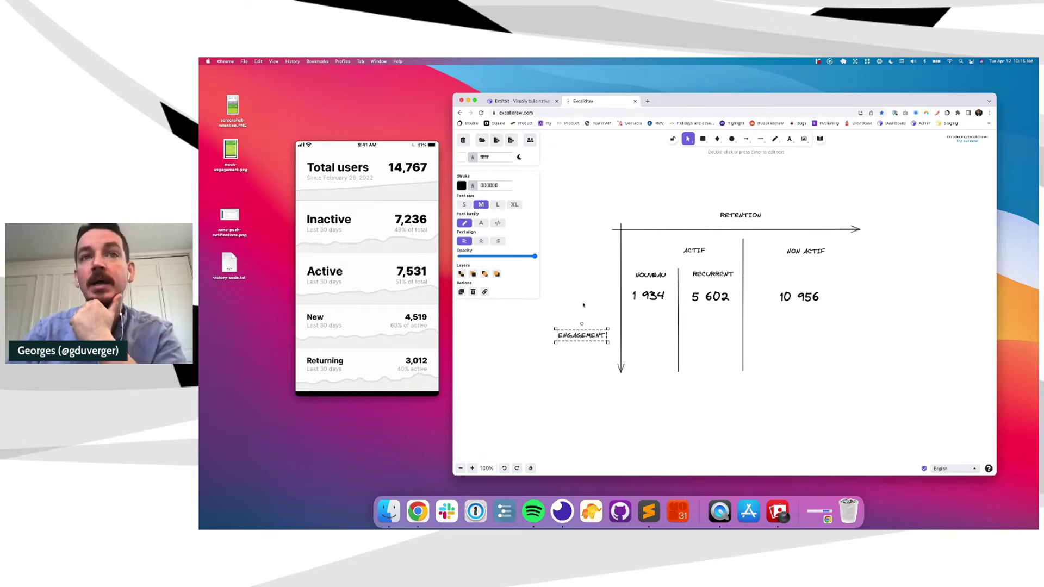
click(583, 303)
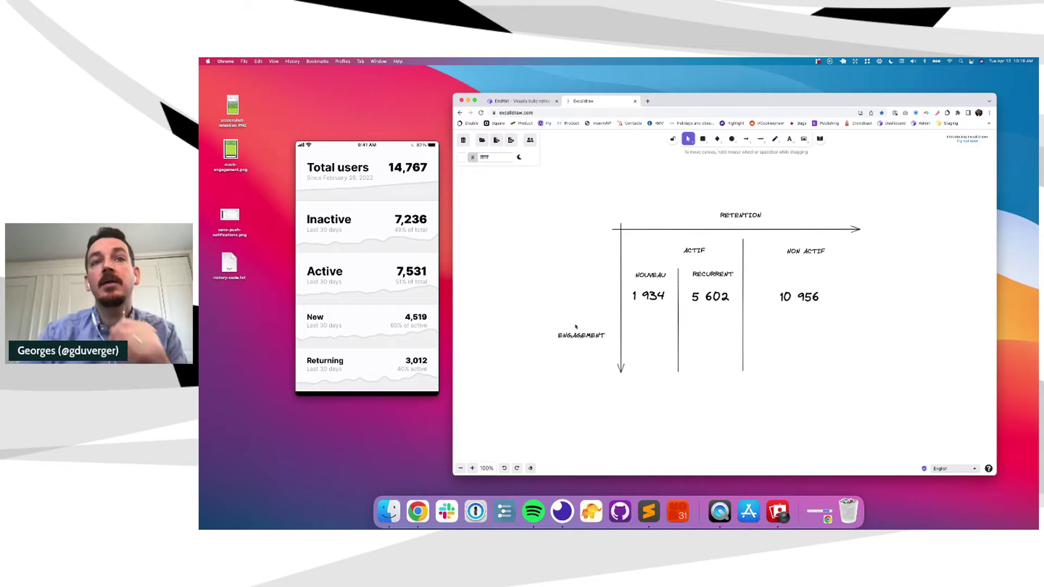
drag(584, 337, 527, 338)
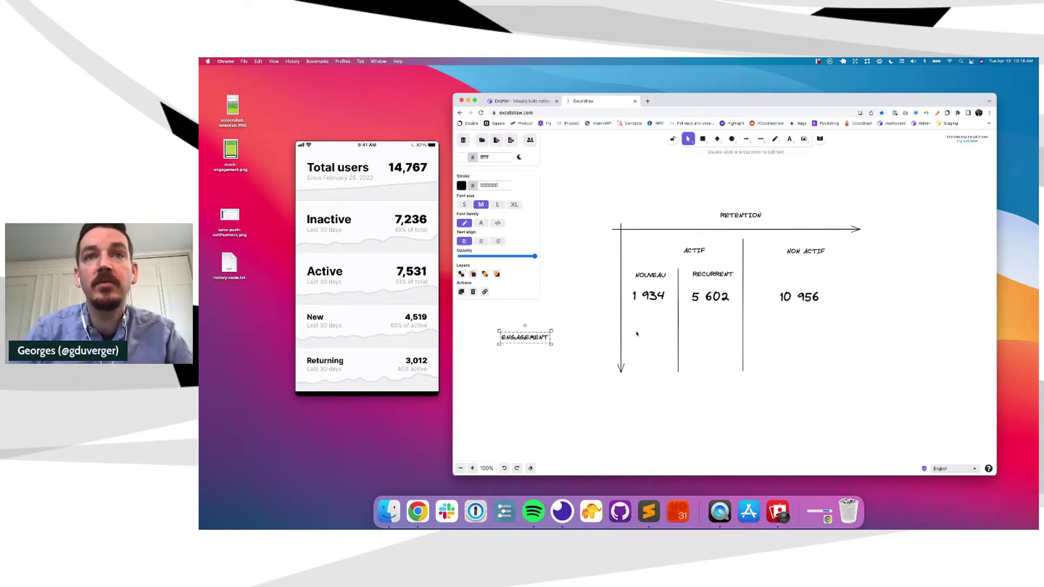
Shift the vertical arrow left beside the ENGAGEMENT label and extend the start of the RETENTION arrow across it.
drag(621, 332, 559, 332)
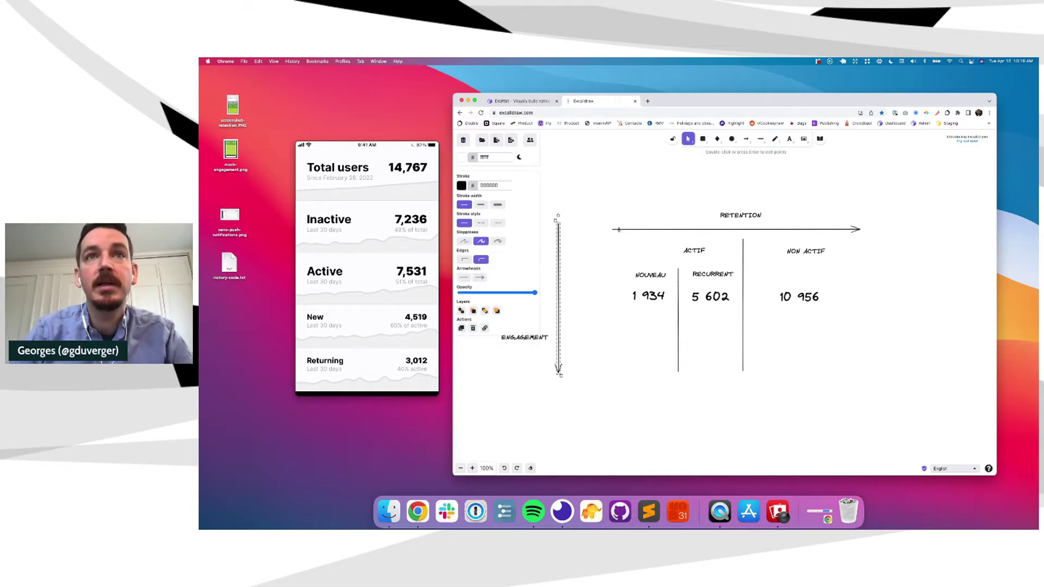
click(610, 228)
drag(610, 228, 549, 228)
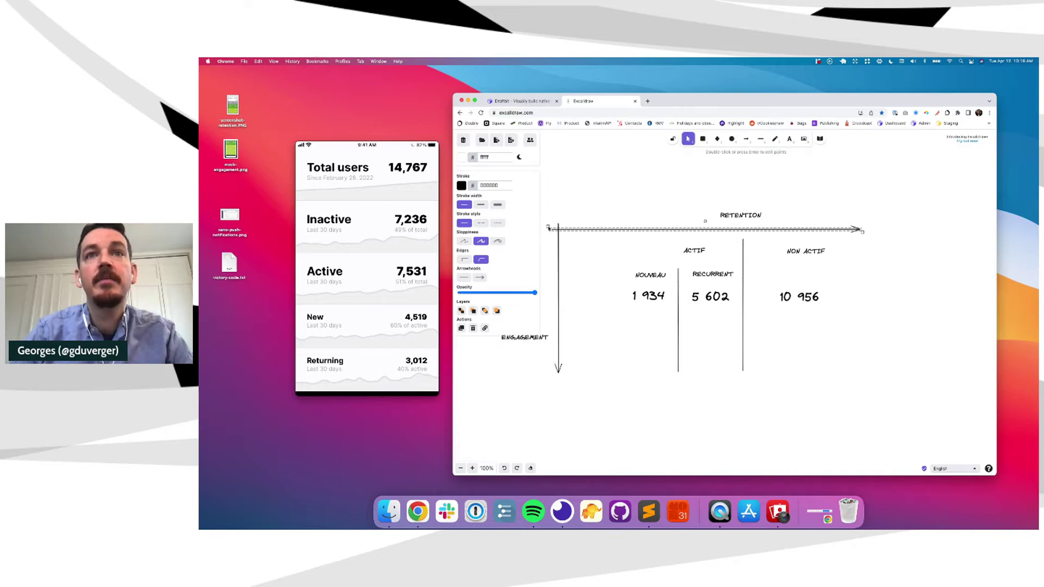
click(605, 260)
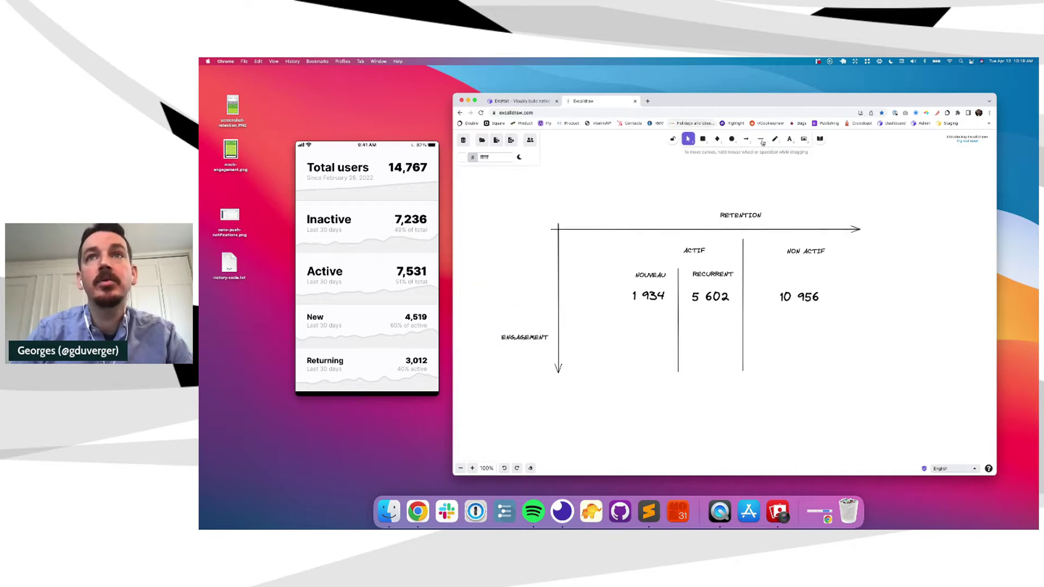
Move the vertical arrow back to the left edge of the NOUVEAU column, leaving the lengthened RETENTION arrow in place.
key(l)
key(Escape)
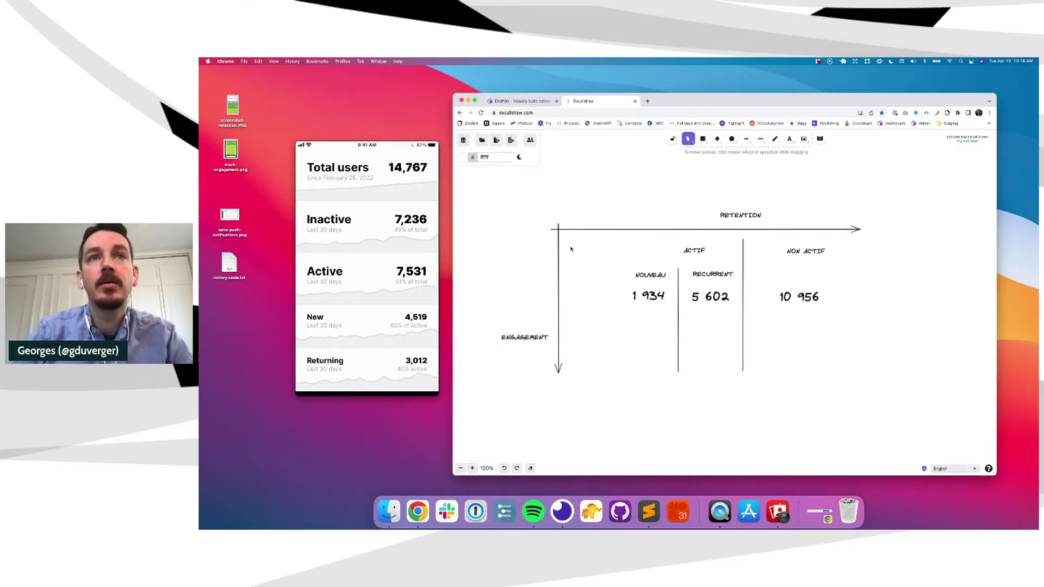
drag(558, 248, 619, 247)
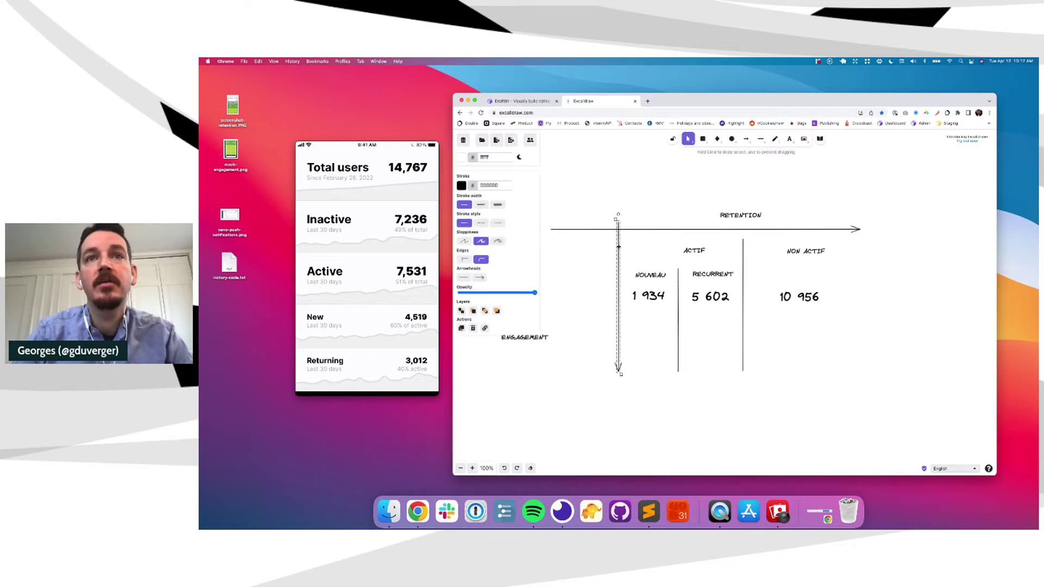
Widen the browser window leftward over the mirrored phone to gain canvas space, leaving the empty text entry.
key(t)
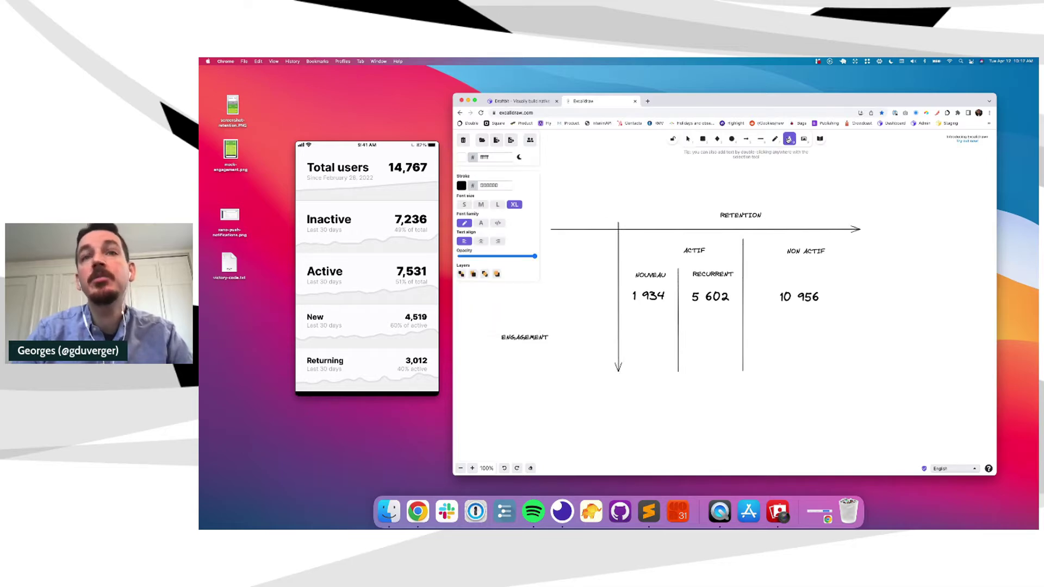
click(570, 339)
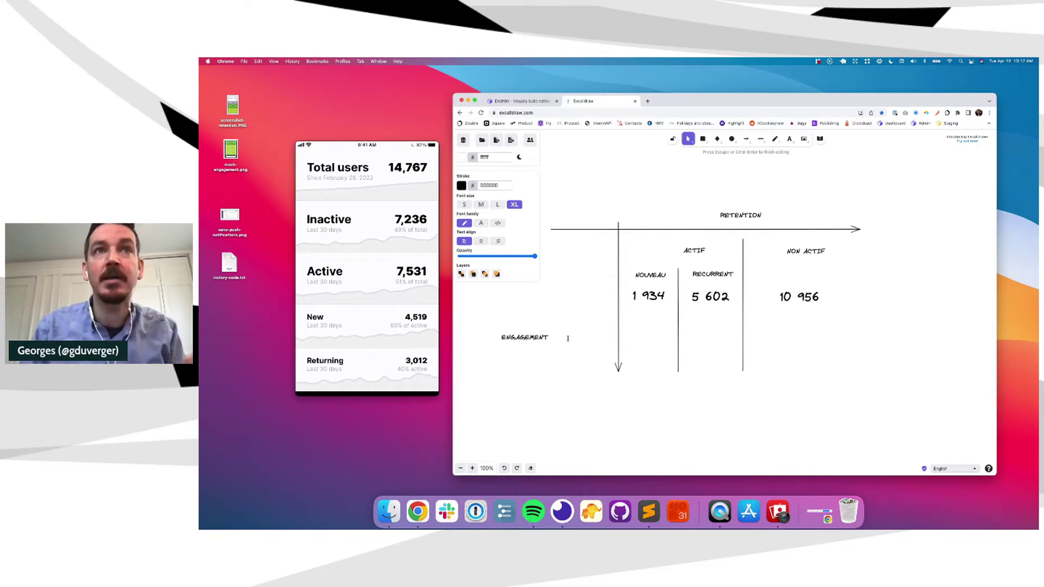
drag(453, 291, 395, 290)
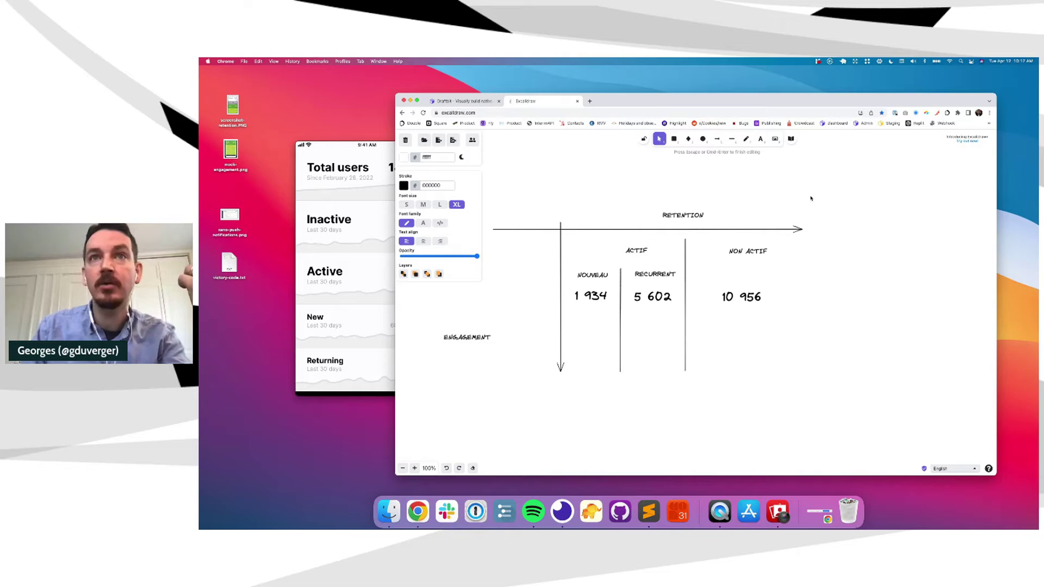
key(Escape)
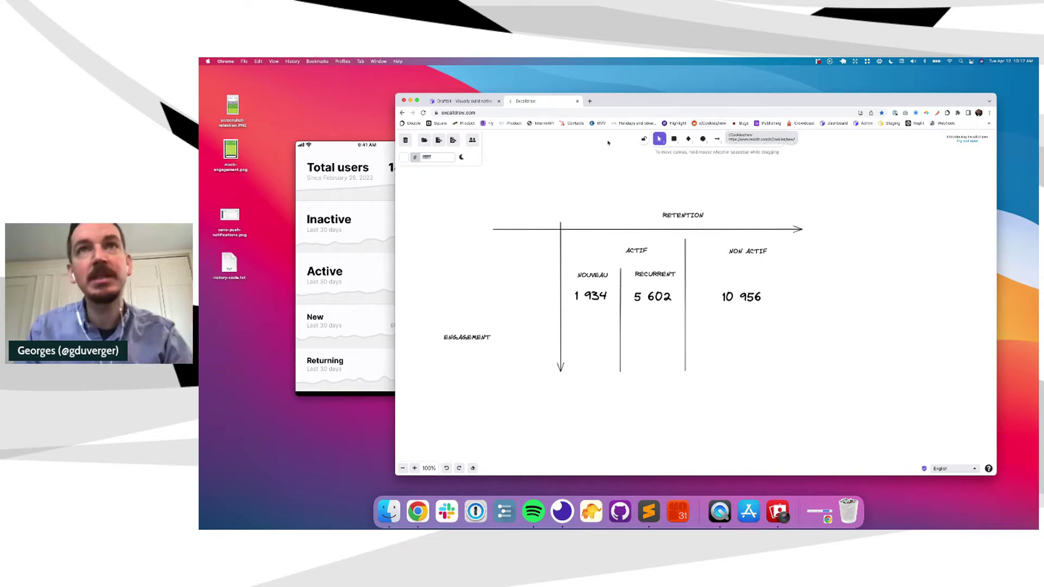
Add the text "99% percentile" at size M between the ENGAGEMENT label and the vertical arrow.
click(761, 139)
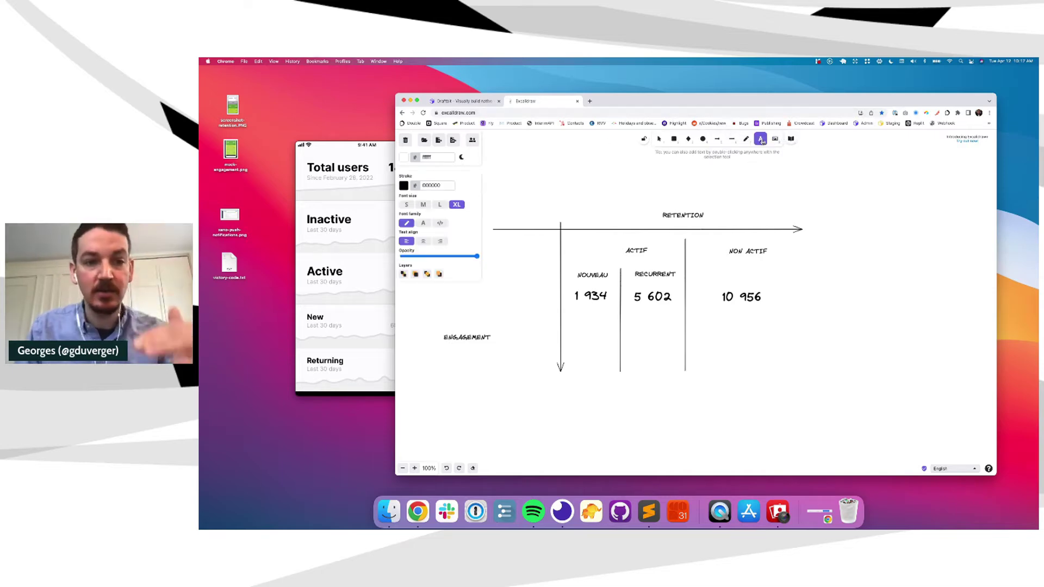
click(515, 338)
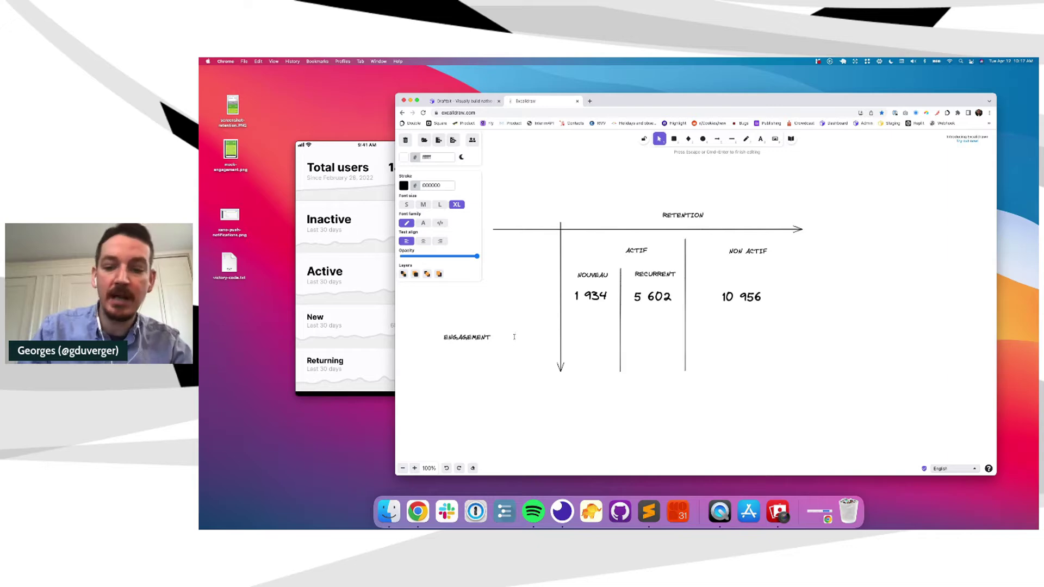
text(99%)
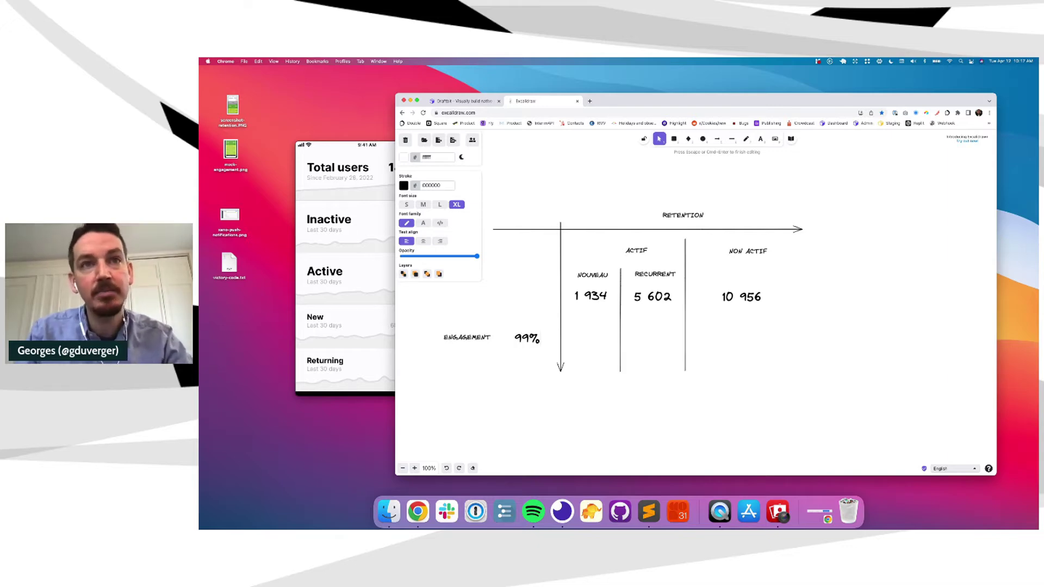
key(super+a)
click(423, 205)
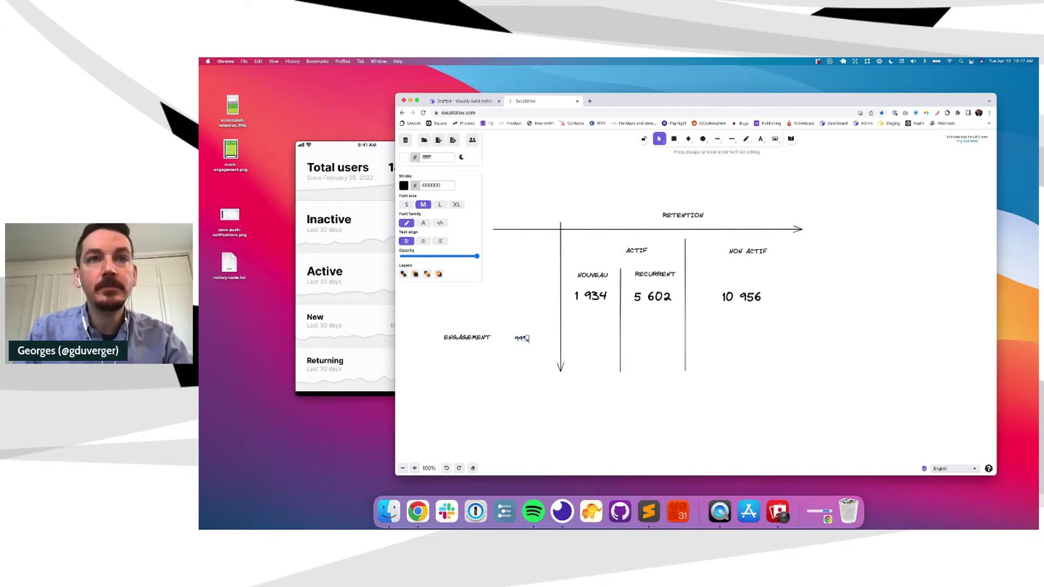
text(percentile)
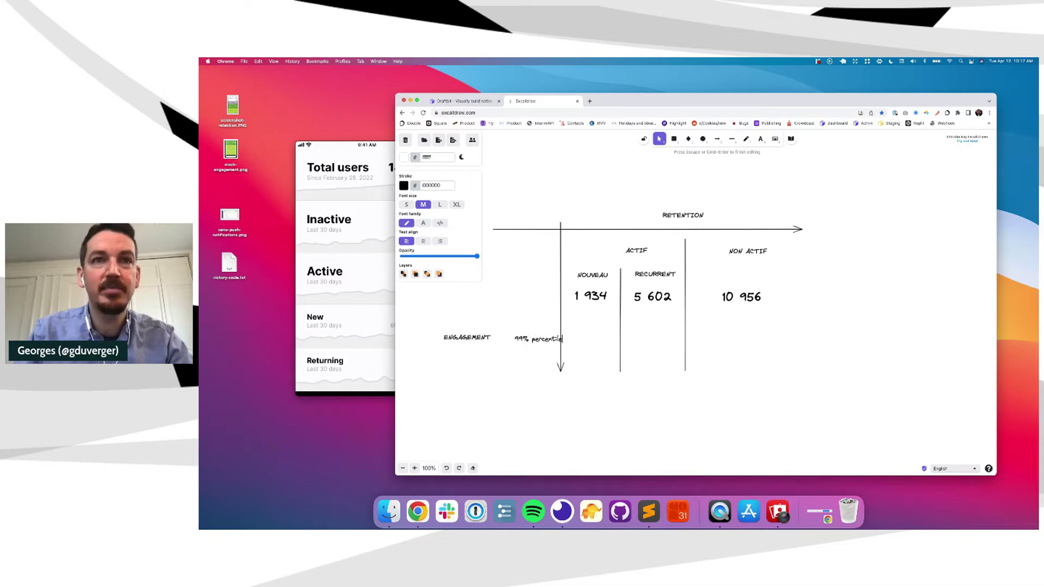
click(542, 360)
mouse_move(535, 339)
mouse_down()
mouse_move(524, 335)
mouse_move(532, 340)
mouse_up()
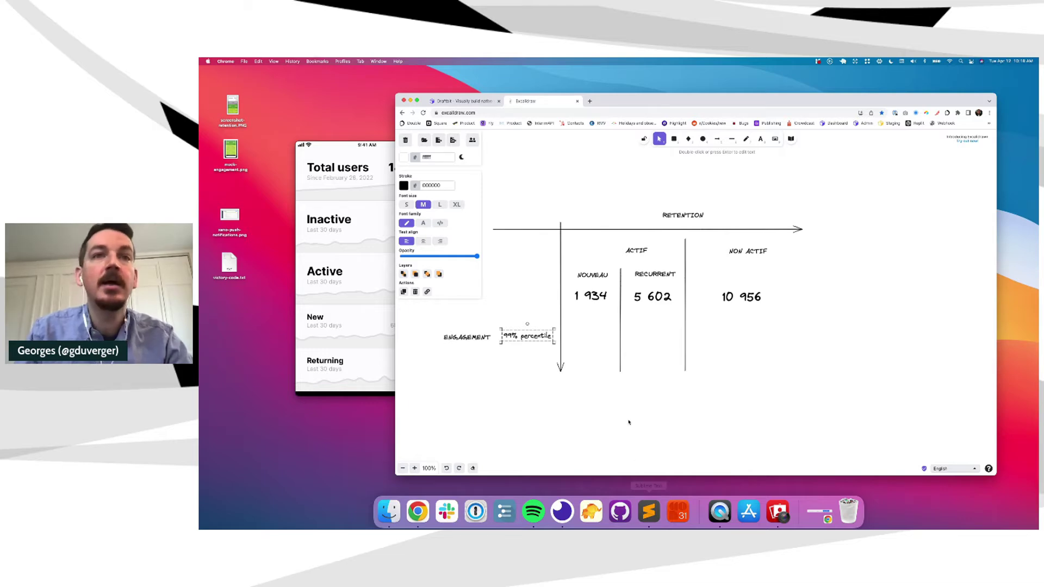
Turn the percentile label into two centred lines reading SUPER and "(99% percentile)", left of the vertical arrow.
double_click(536, 337)
click(536, 337)
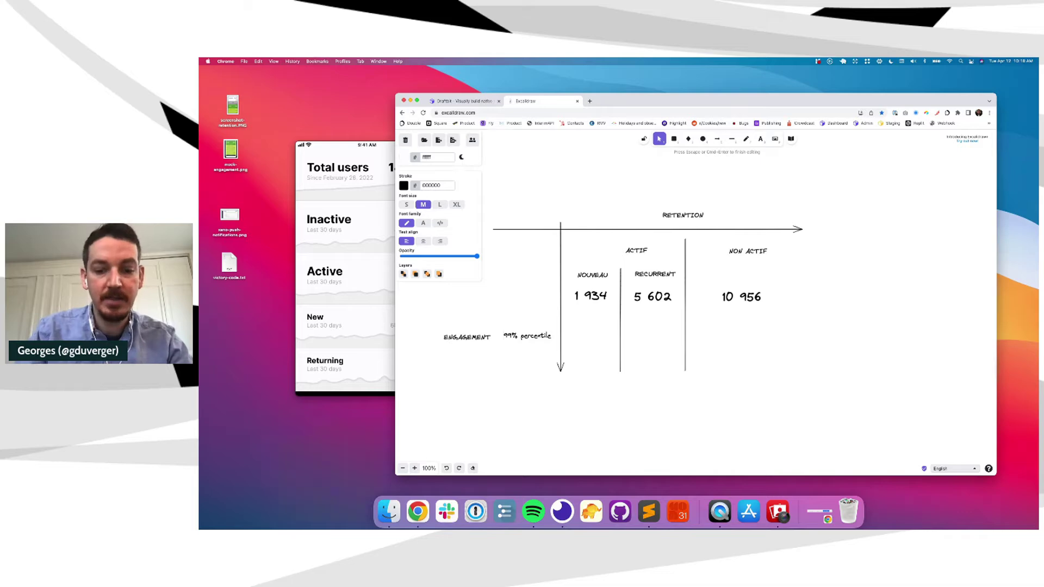
text(SUPER)
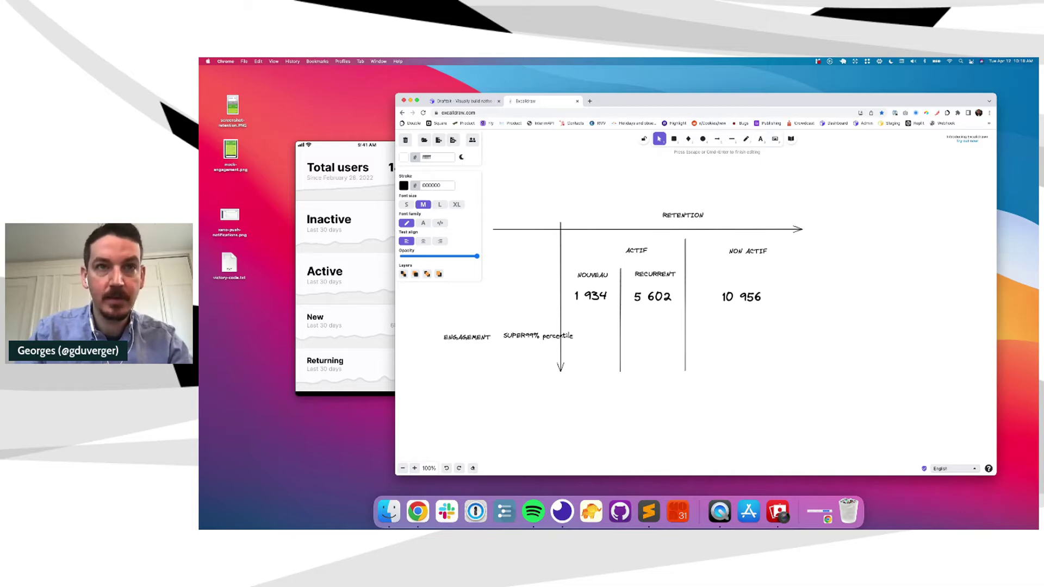
key(Return)
text(()
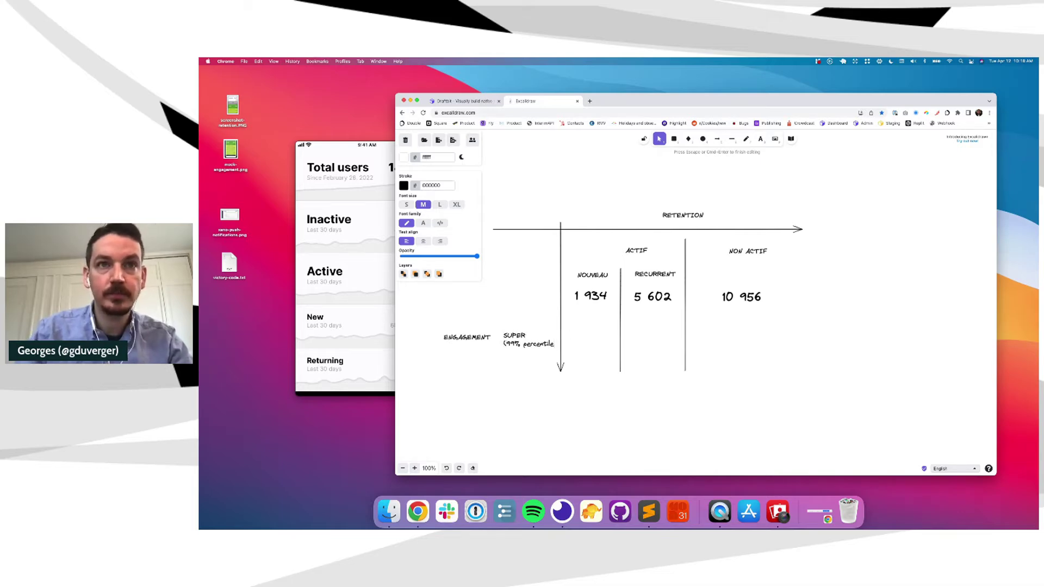
text())
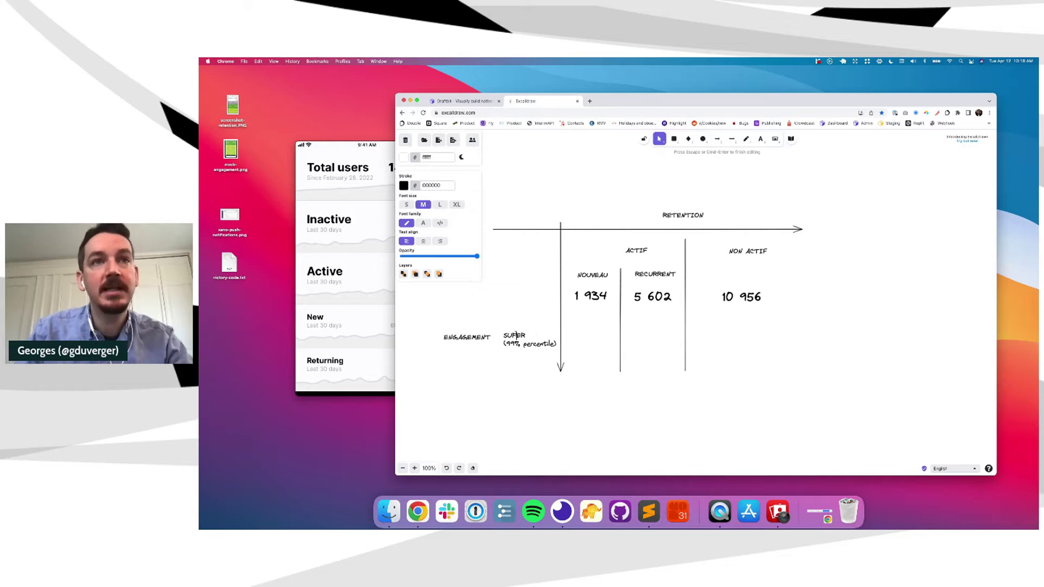
click(423, 241)
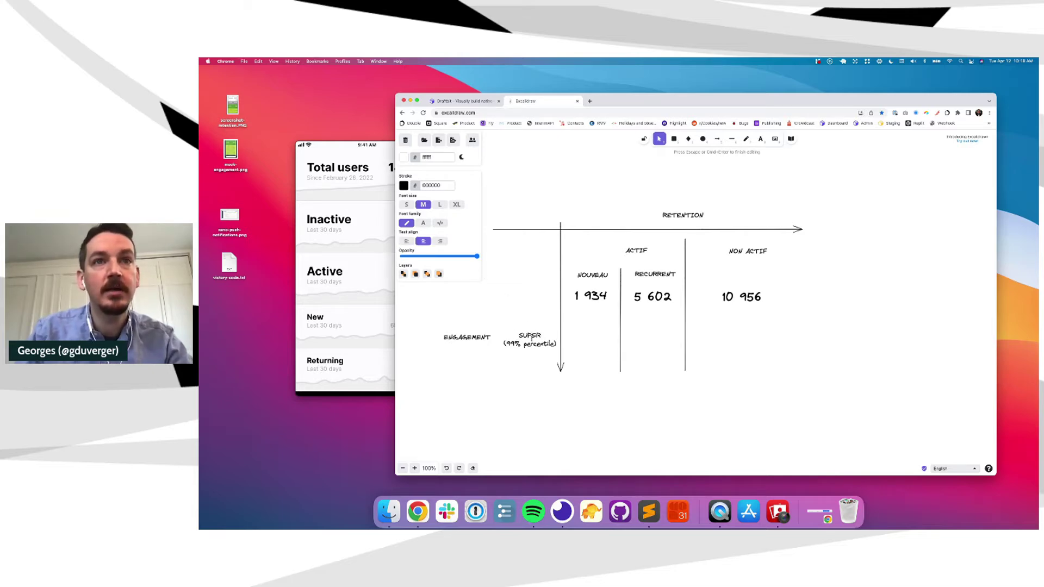
key(Escape)
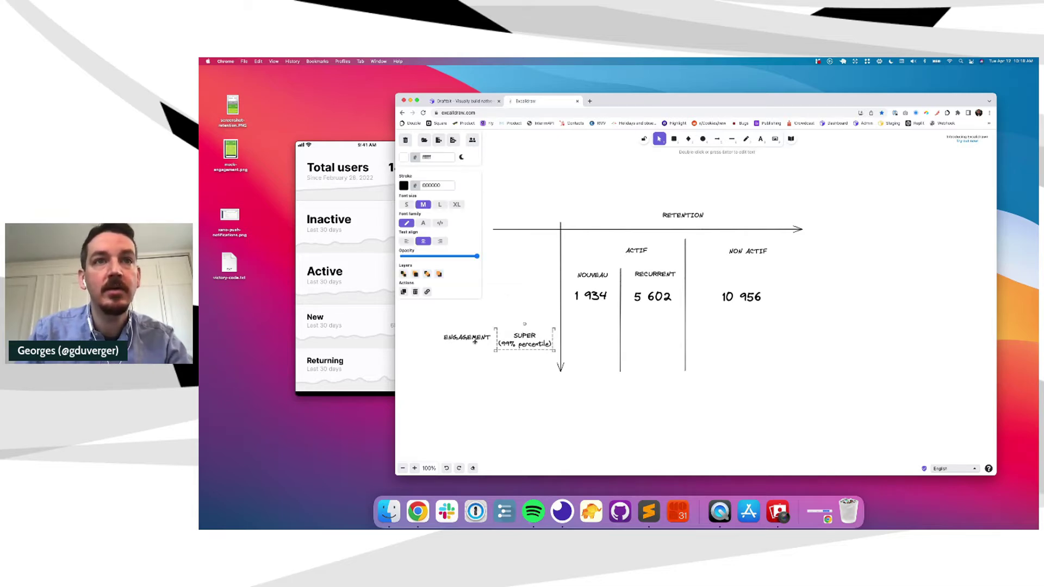
Rotate the ENGAGEMENT label to read vertically left of the SUPER label, and move the mirrored phone window clear of the browser.
drag(475, 341, 456, 333)
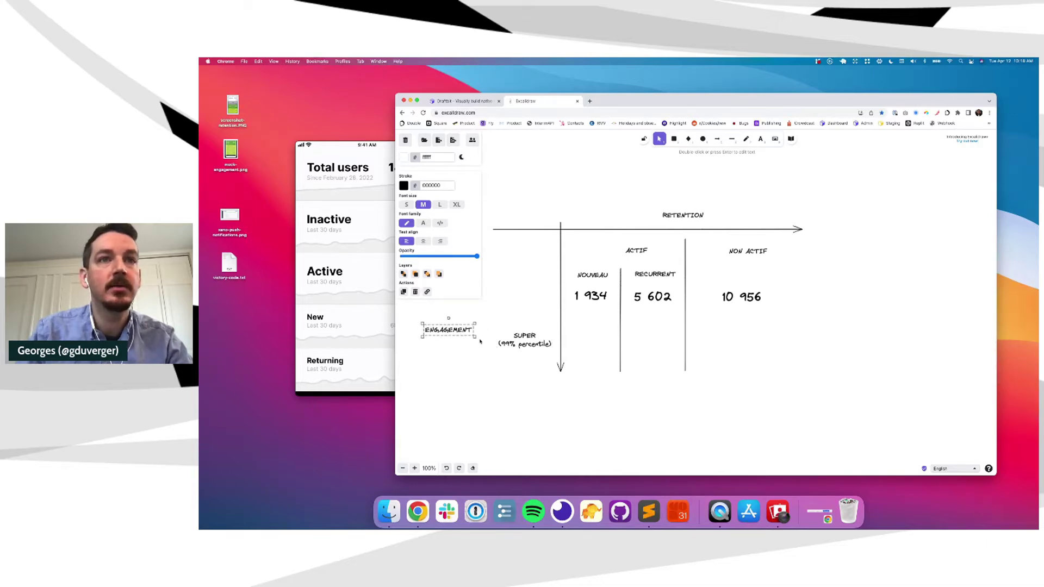
mouse_move(449, 317)
mouse_down()
mouse_move(420, 329)
mouse_move(465, 330)
mouse_up()
click(425, 338)
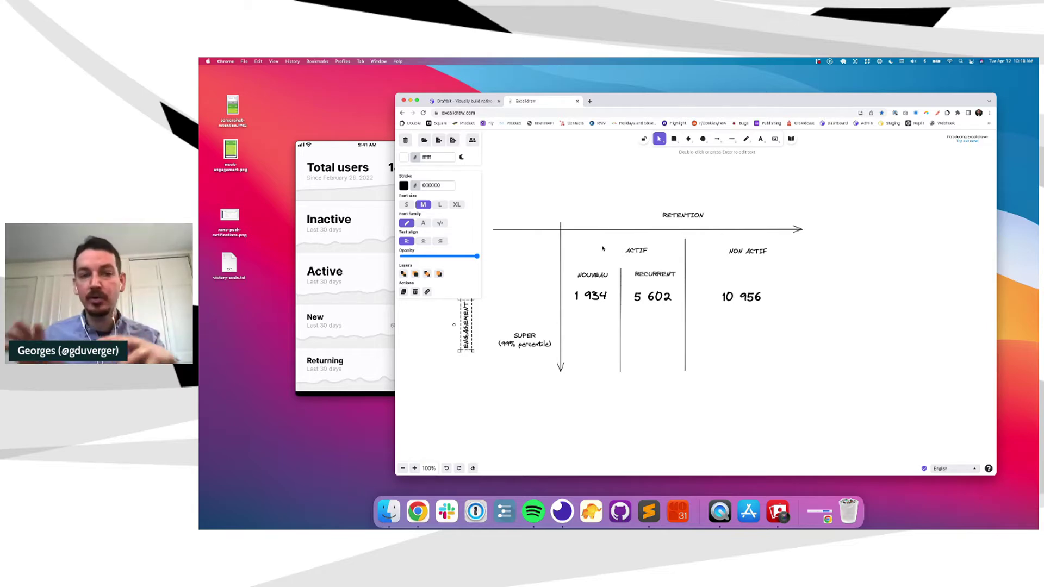
drag(345, 145, 289, 143)
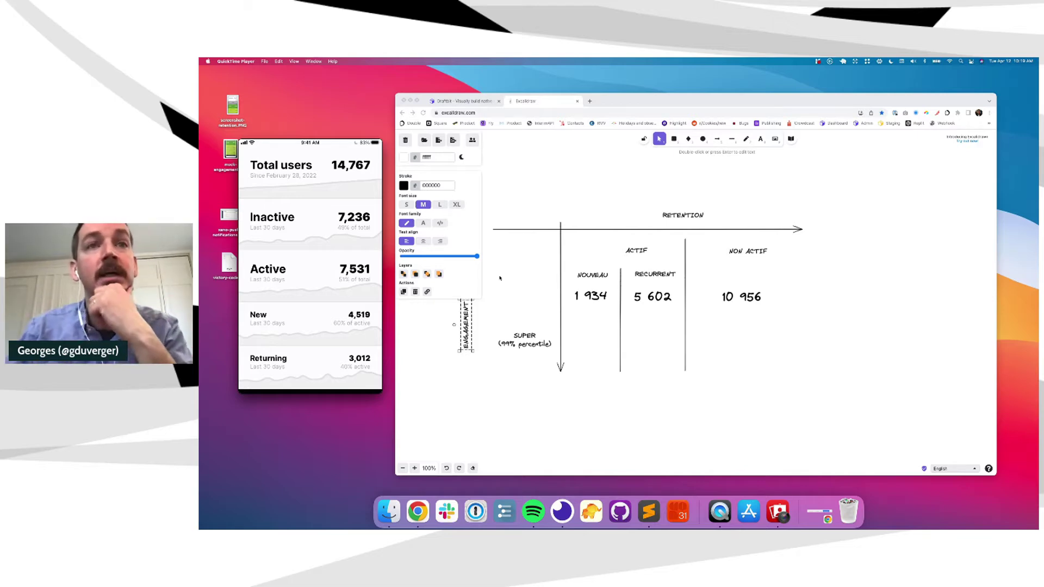
Nudge the SUPER label slightly upward and change its second line to "(99% percentiles)".
click(498, 354)
drag(519, 338, 516, 329)
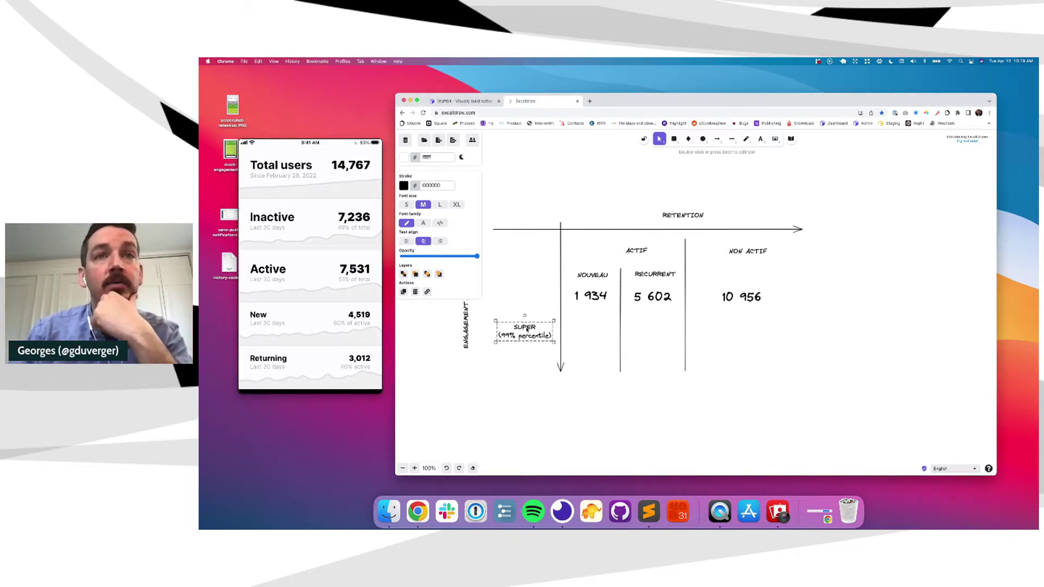
double_click(526, 338)
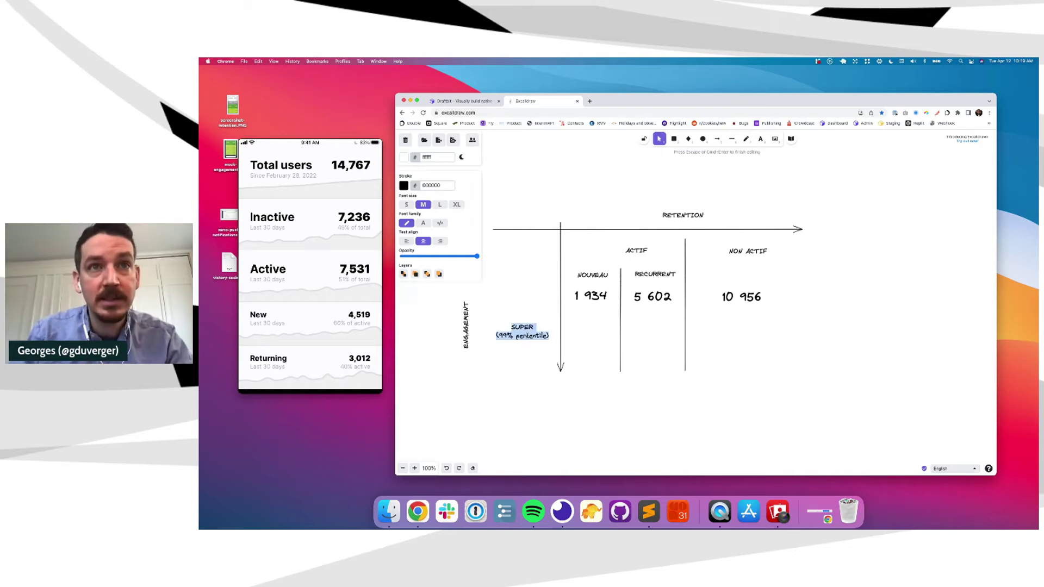
click(525, 337)
text(s)
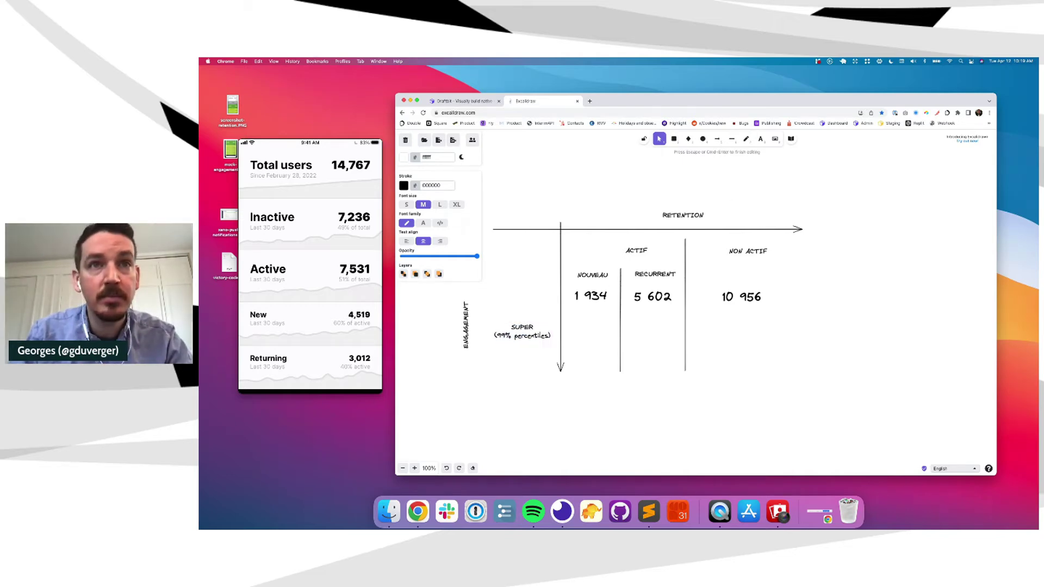
click(557, 410)
Duplicate the SUPER (99% percentiles) label directly below the original and open the copy for editing.
click(523, 327)
drag(523, 327, 521, 370)
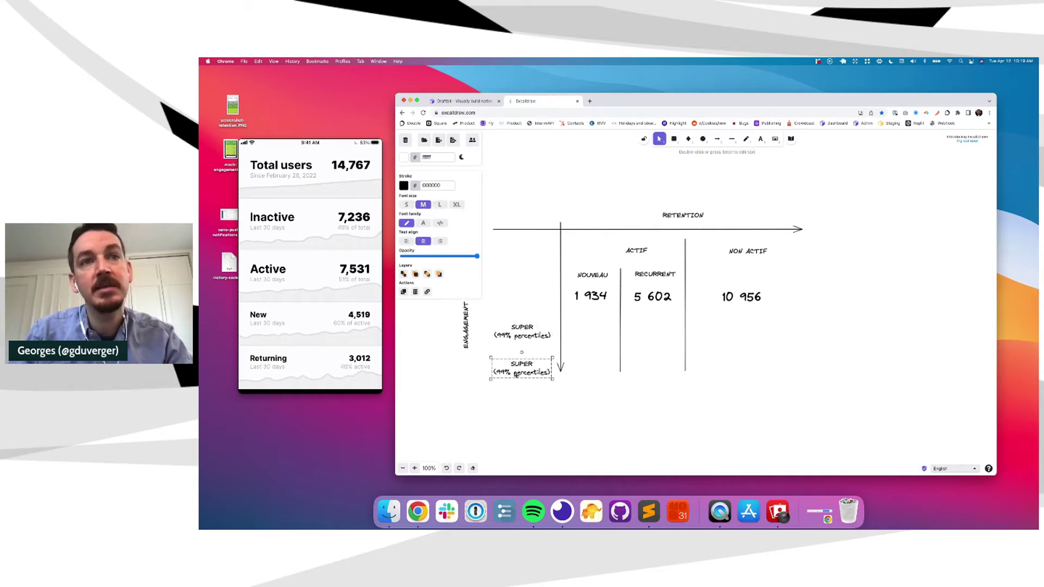
double_click(523, 363)
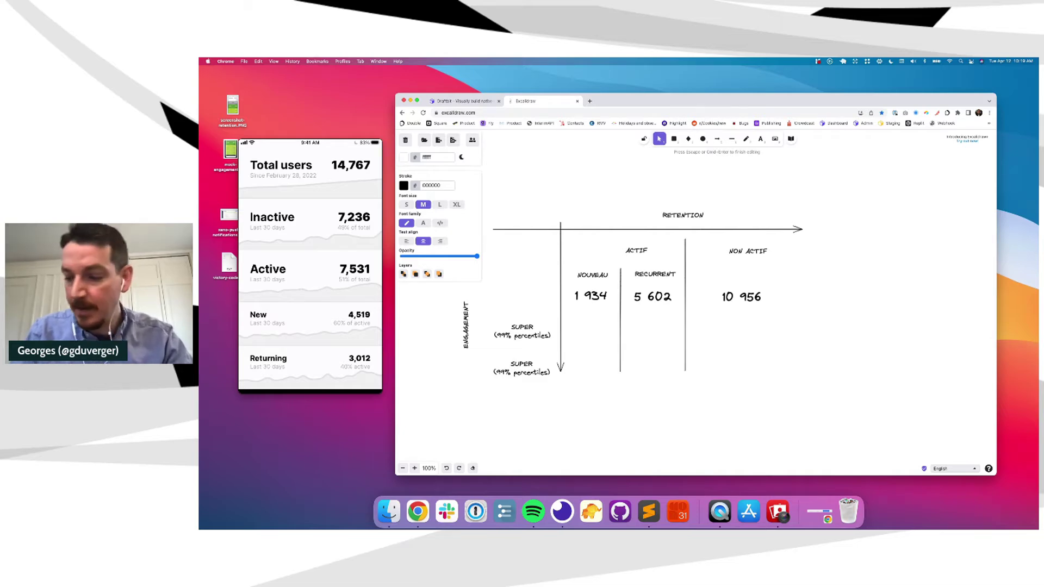
Preview mock-engagement.png from the desktop to check the engagement segment names and their percentiles, closing it when done.
click(231, 149)
key(space)
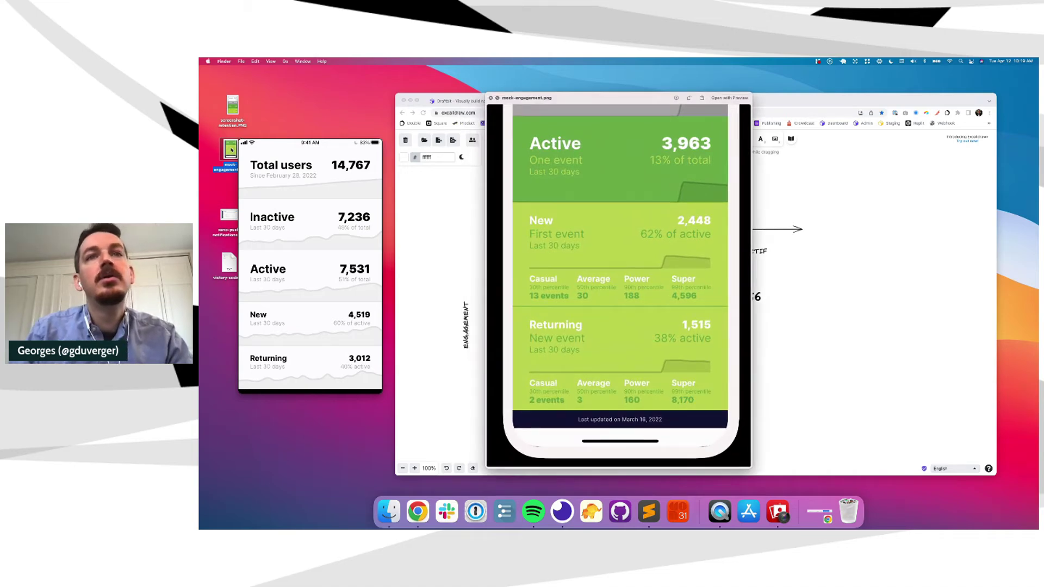
key(space)
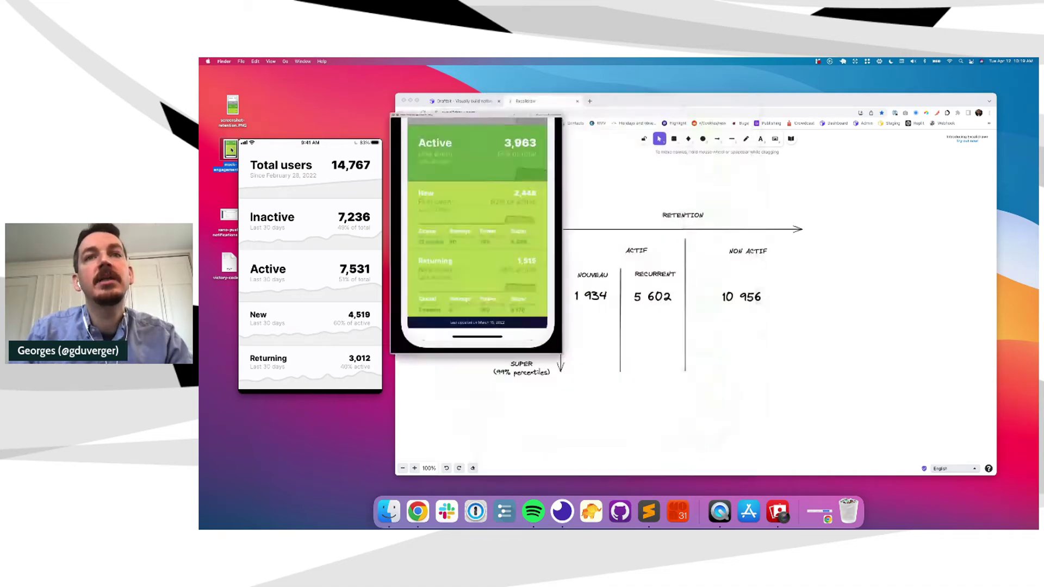
Change the lower SUPER copy to read POWER with "(90% percentiles)" on its second line.
click(508, 374)
double_click(508, 374)
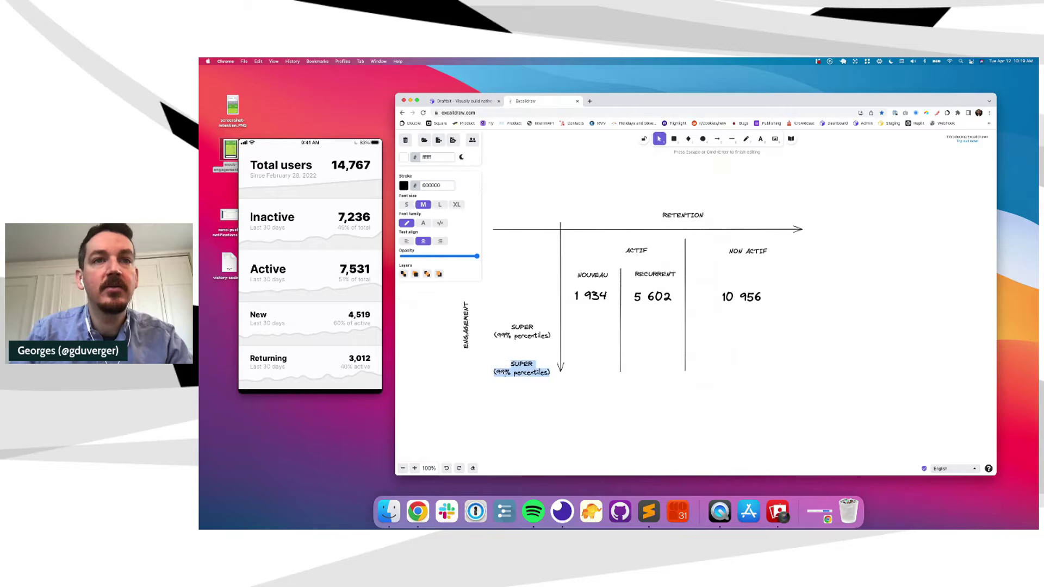
click(506, 374)
key(BackSpace)
text(0)
key(Up)
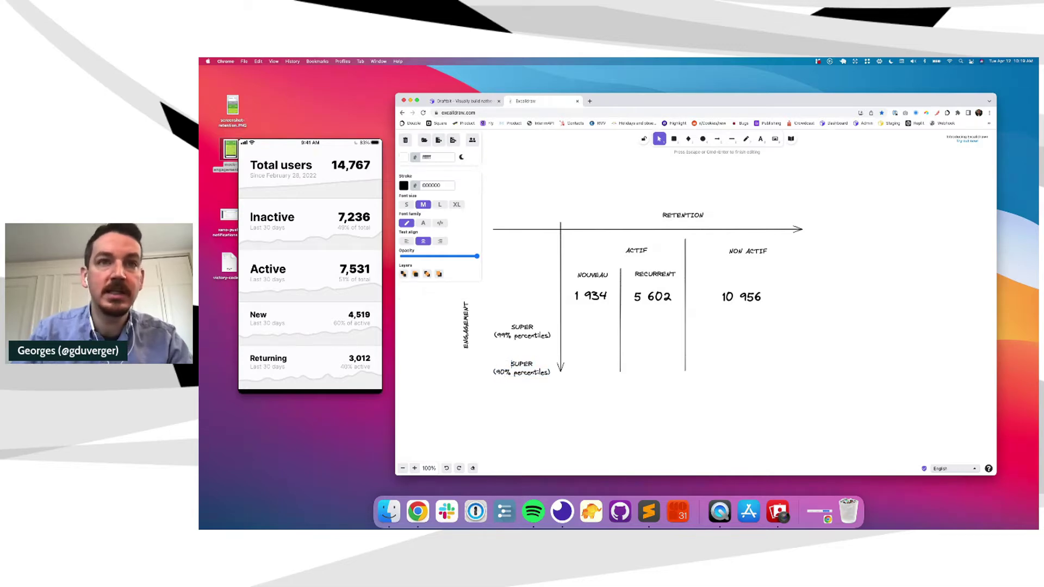
key(shift+End)
text(POWER)
click(441, 311)
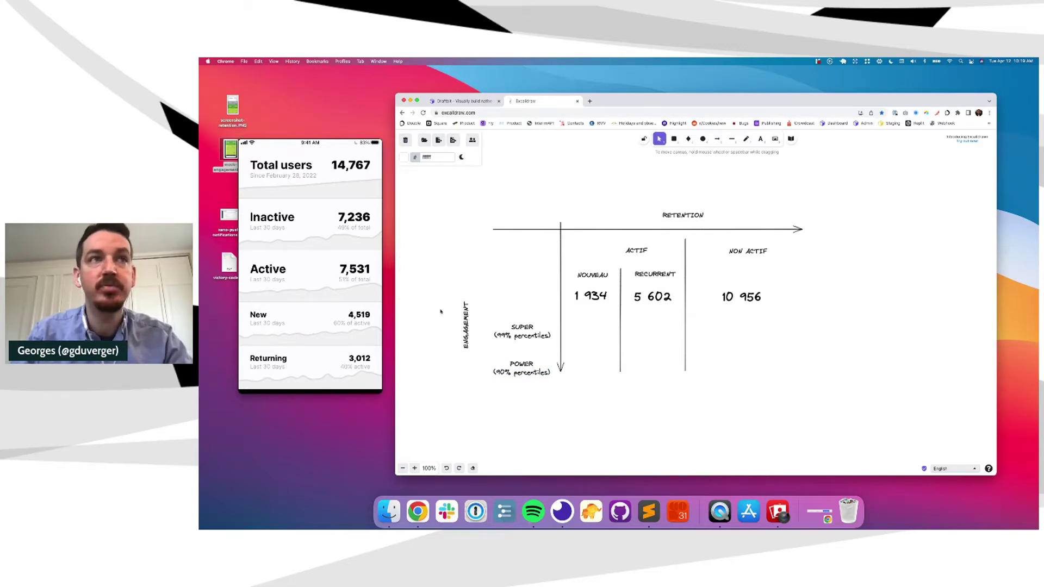
Duplicate the POWER label directly below itself and change the copy's first line to AVERAGE.
click(522, 368)
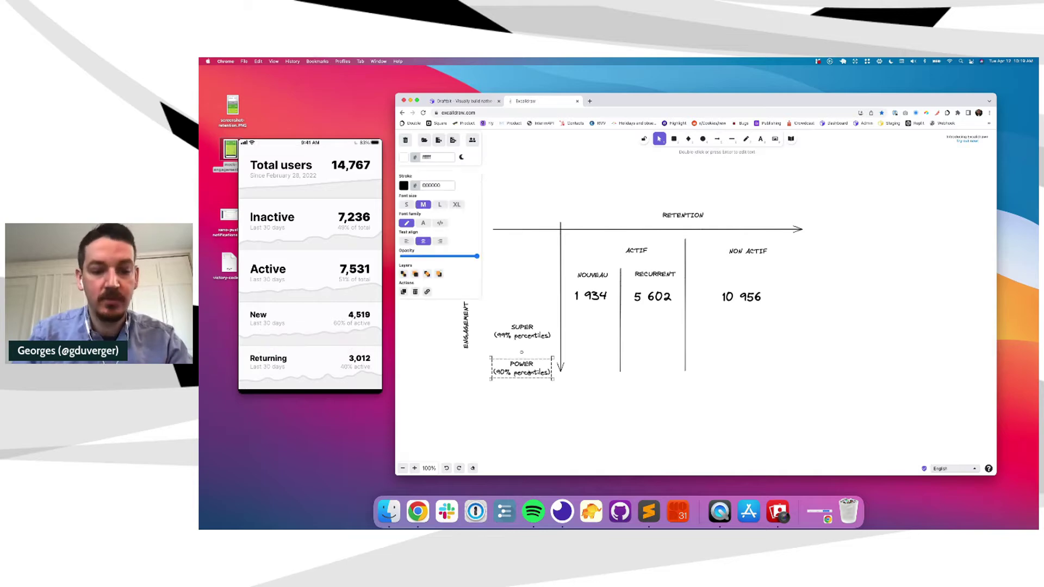
drag(522, 368, 523, 404)
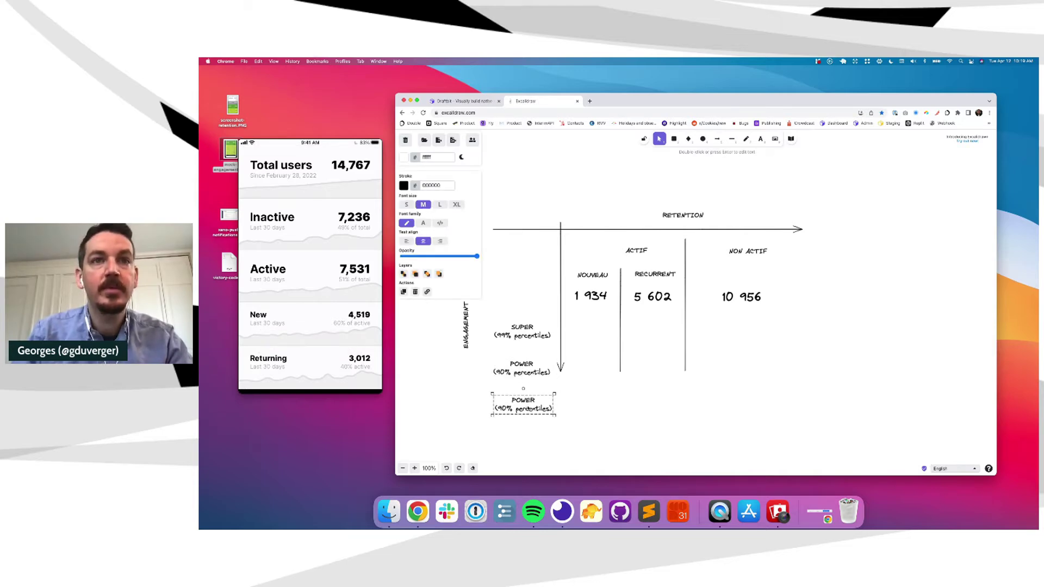
double_click(523, 400)
text(A)
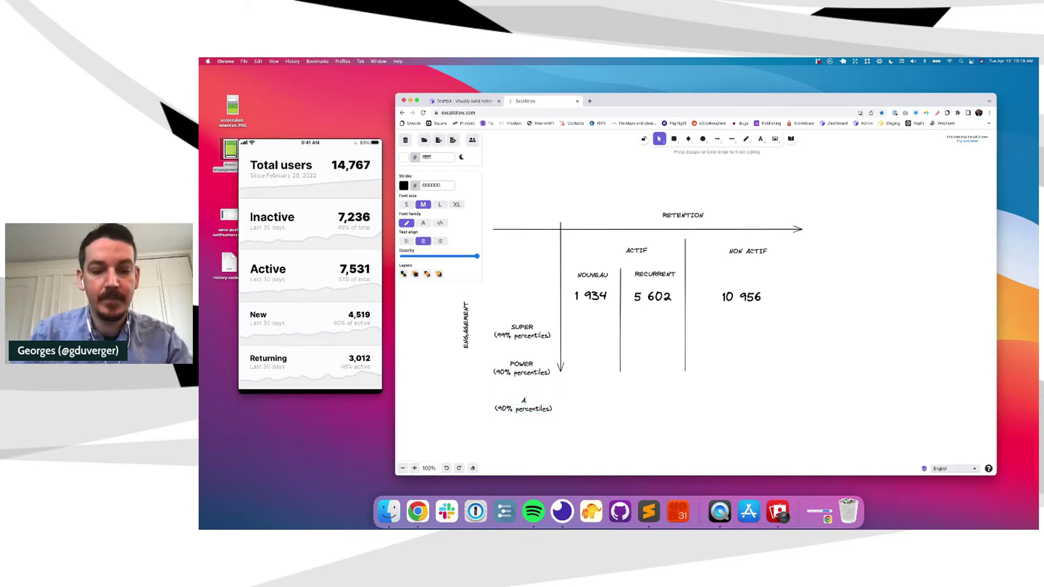
text(VERAGE)
Change the AVERAGE label's second line to "(50% percentiles)".
key(Down)
key(super+Left)
key(Right)
key(Right)
key(BackSpace)
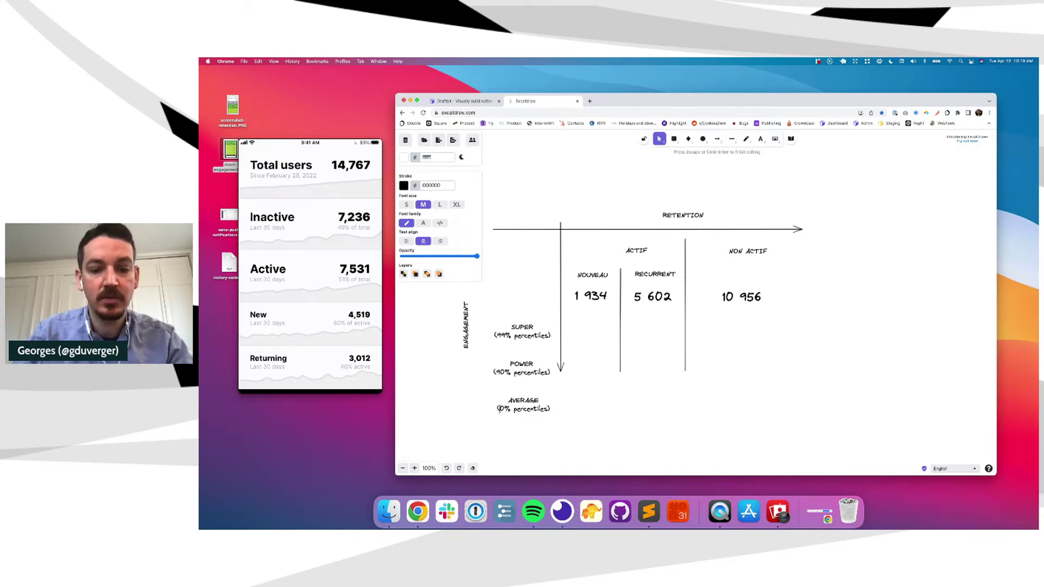
text(5)
key(BackSpace)
text(5)
key(Escape)
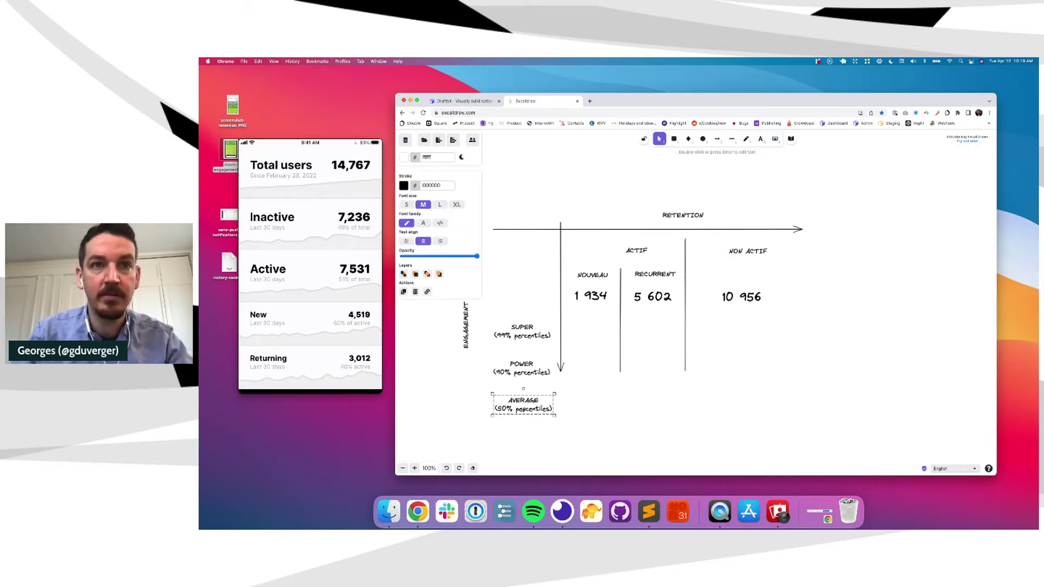
Duplicate the AVERAGE label below itself and change the copy to CASUAL with "(30% percentiles)" on its second line.
drag(526, 402, 525, 447)
double_click(525, 447)
click(507, 442)
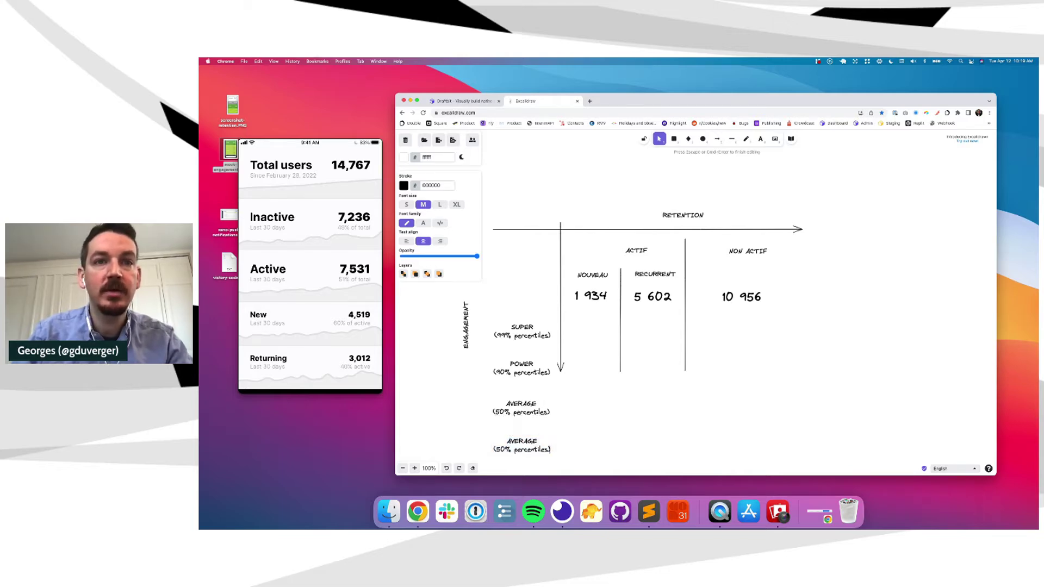
key(alt+shift+Right)
text(CASUAL)
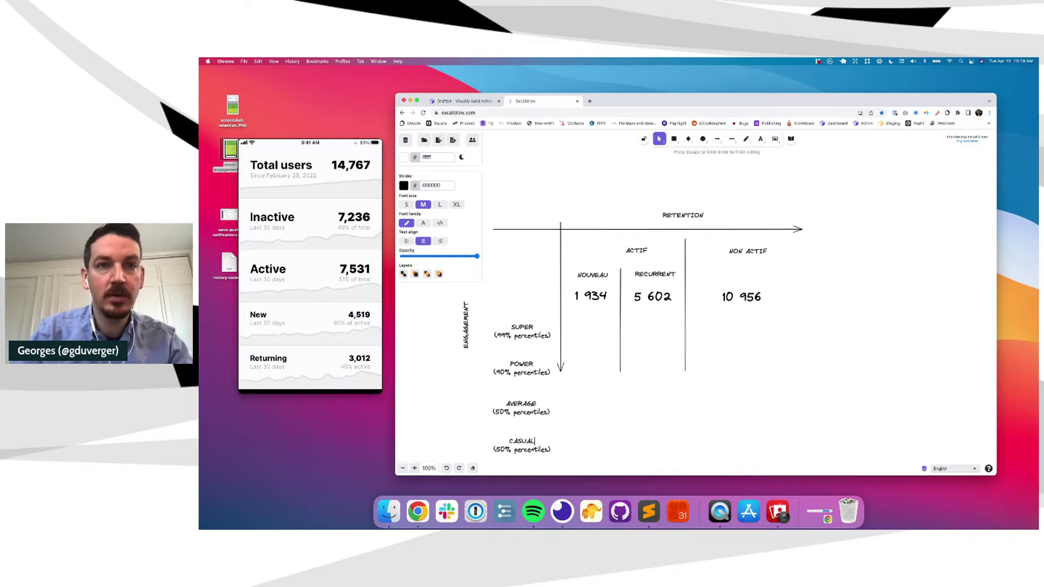
key(Right)
key(BackSpace)
text(3)
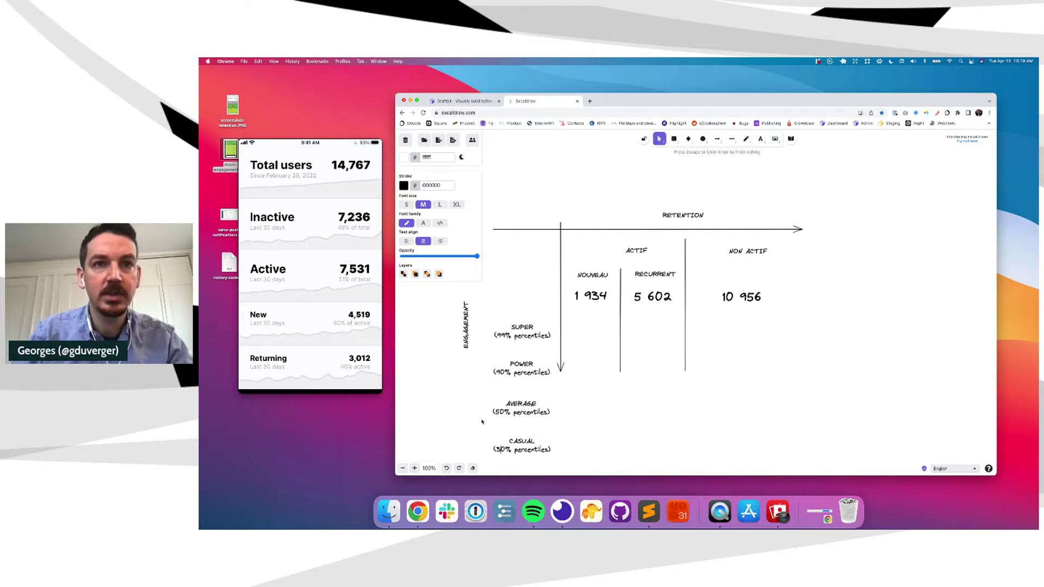
click(482, 423)
Preview mock-engagement.png from the desktop again to check the Casual, Average, Power and Super segments, closing it when done.
click(231, 152)
key(space)
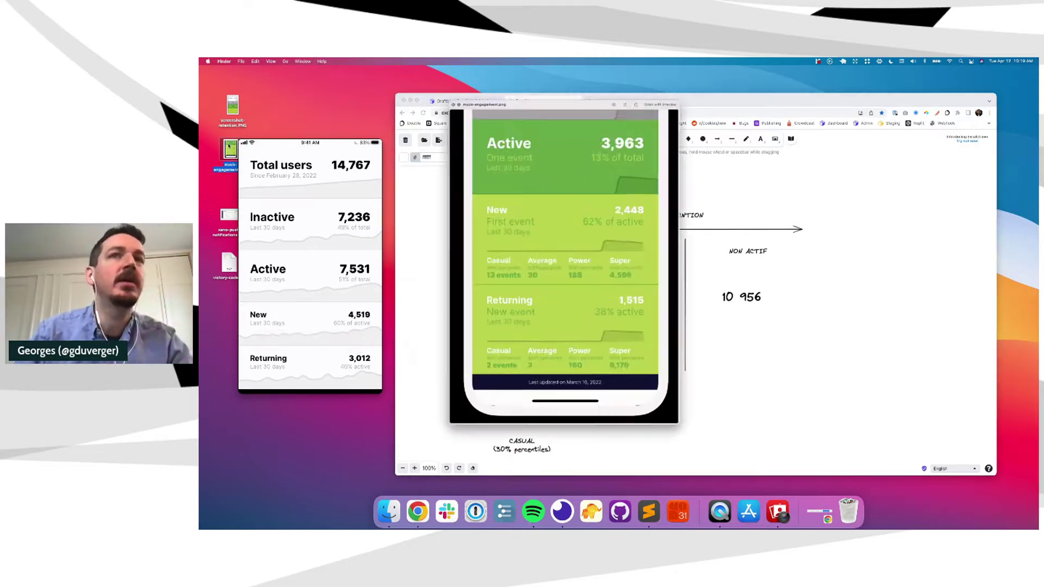
key(space)
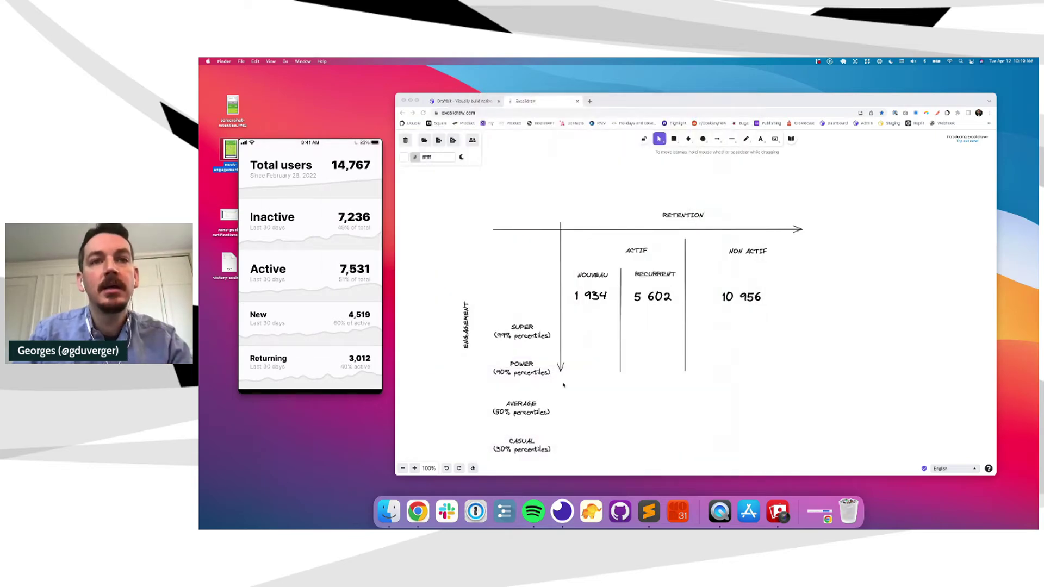
Extend the vertical engagement arrow downward so it ends just below the CASUAL label.
scroll(559, 340, down, 2)
click(559, 340)
click(559, 335)
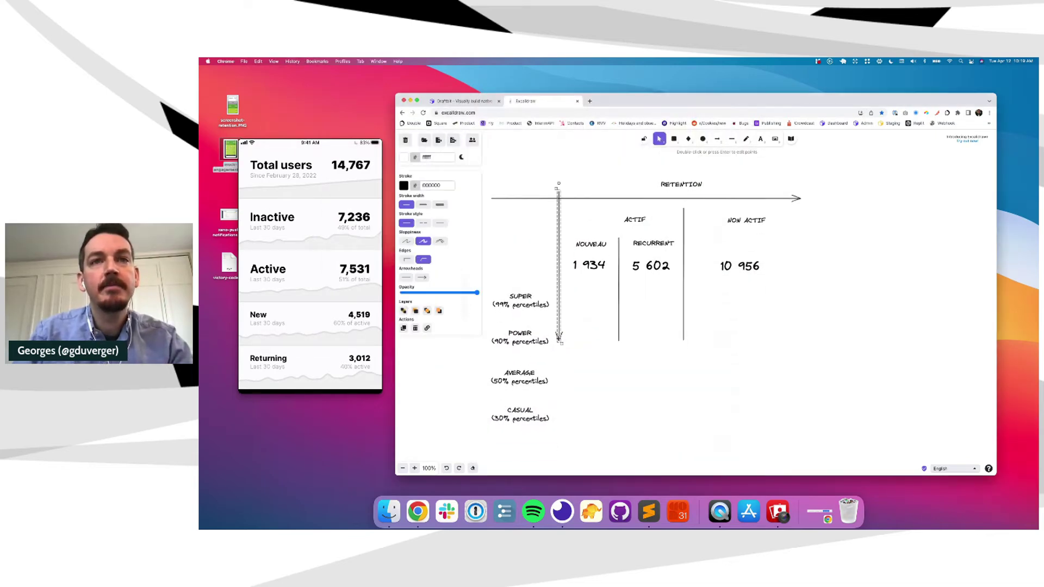
drag(560, 341, 561, 425)
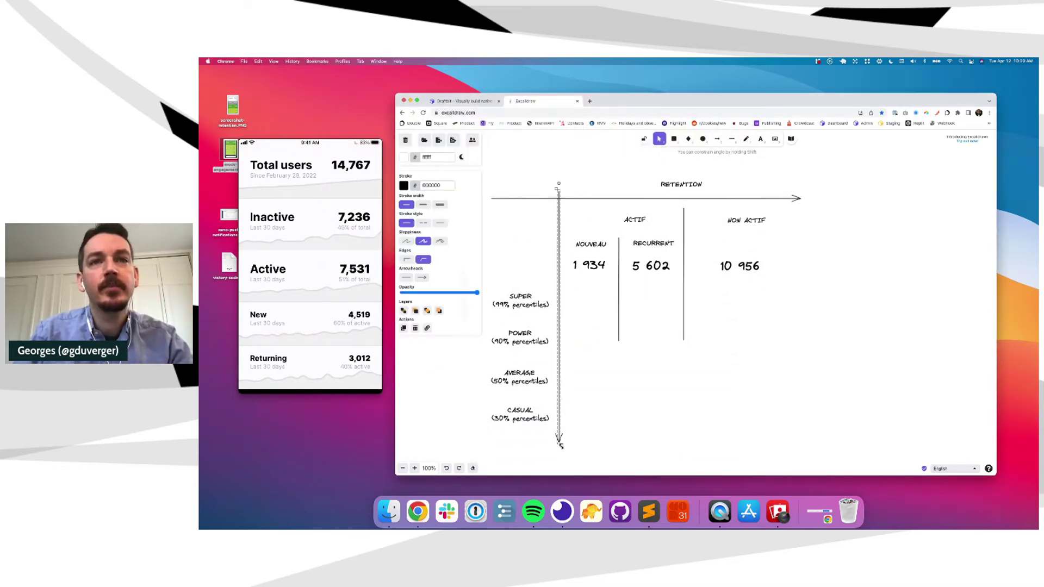
Extend both column dividers straight down to the tip of the engagement arrow.
click(620, 333)
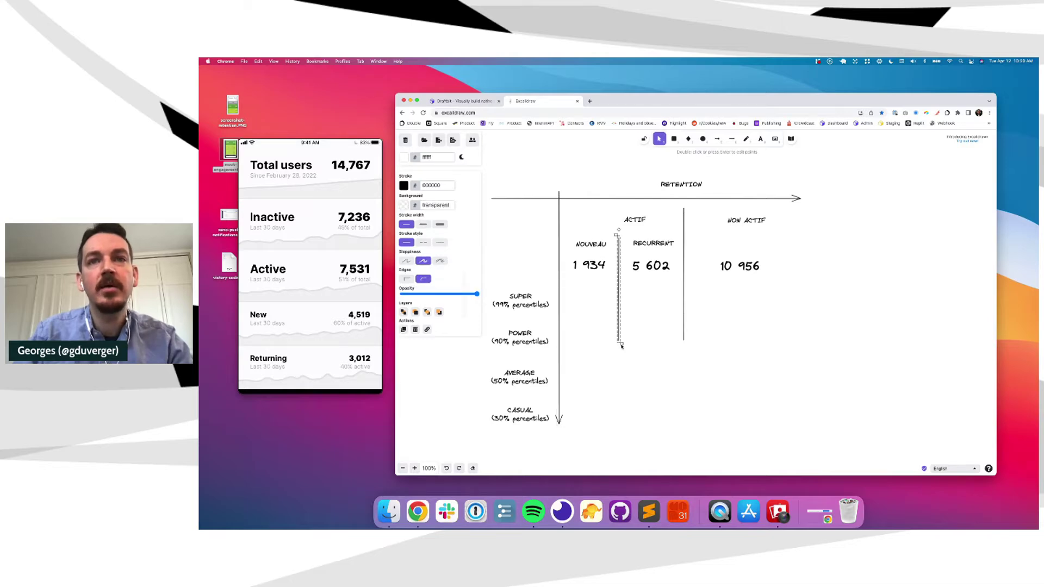
drag(621, 343, 623, 428)
click(684, 335)
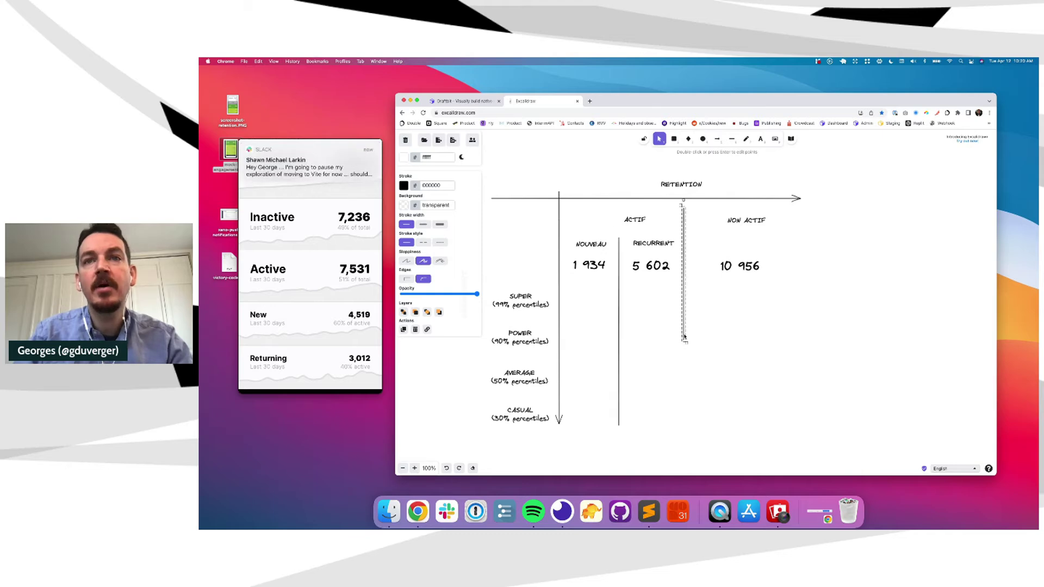
drag(685, 343, 699, 427)
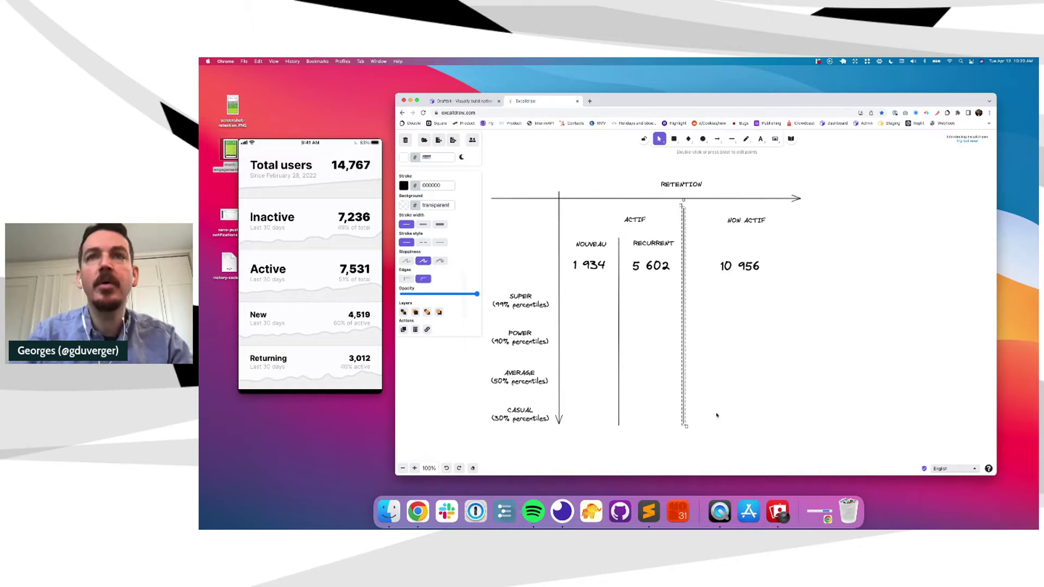
click(717, 415)
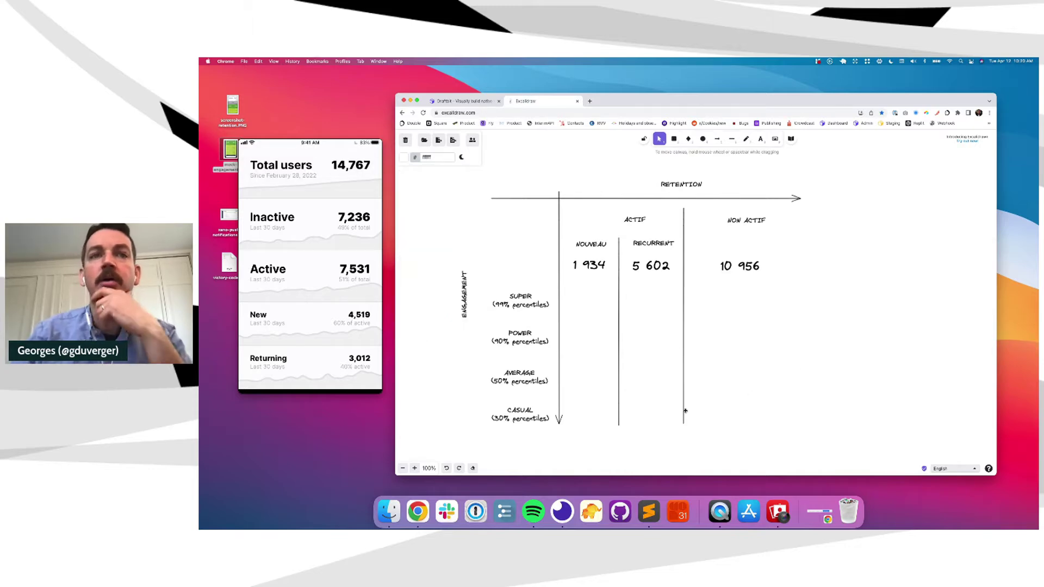
Open the presenter's personal website in a new tab and view the user-state diagram in the post "How Well your Product is Really Doing".
click(590, 102)
text(gduverger.com)
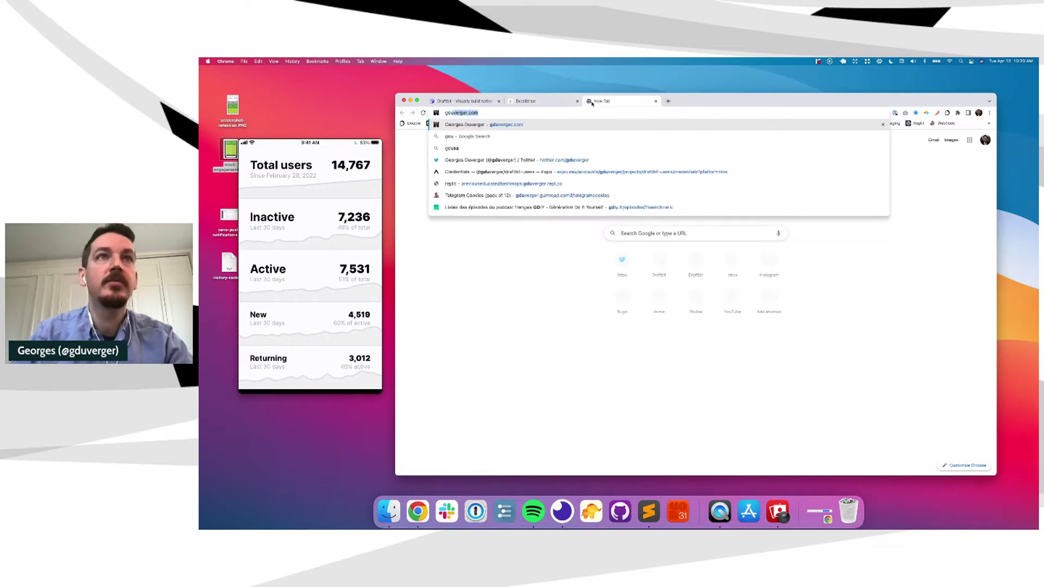
key(Return)
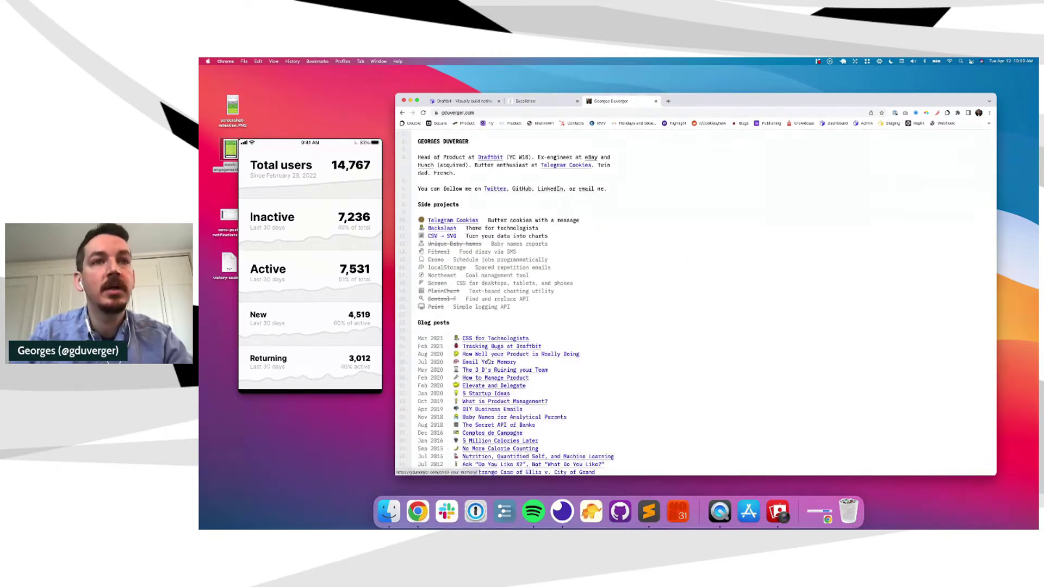
click(489, 354)
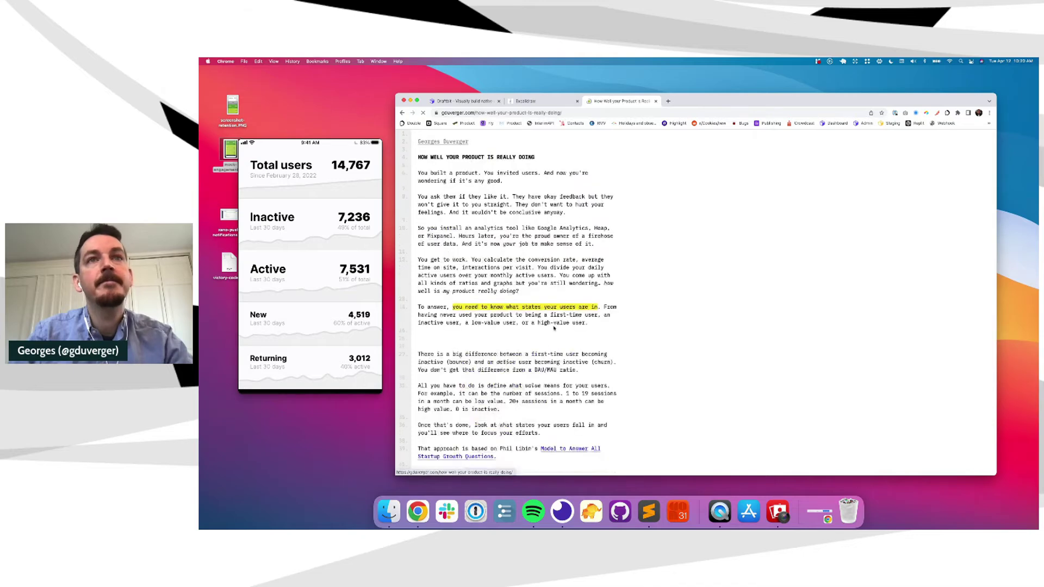
scroll(554, 328, down, 3)
scroll(554, 327, down, 2)
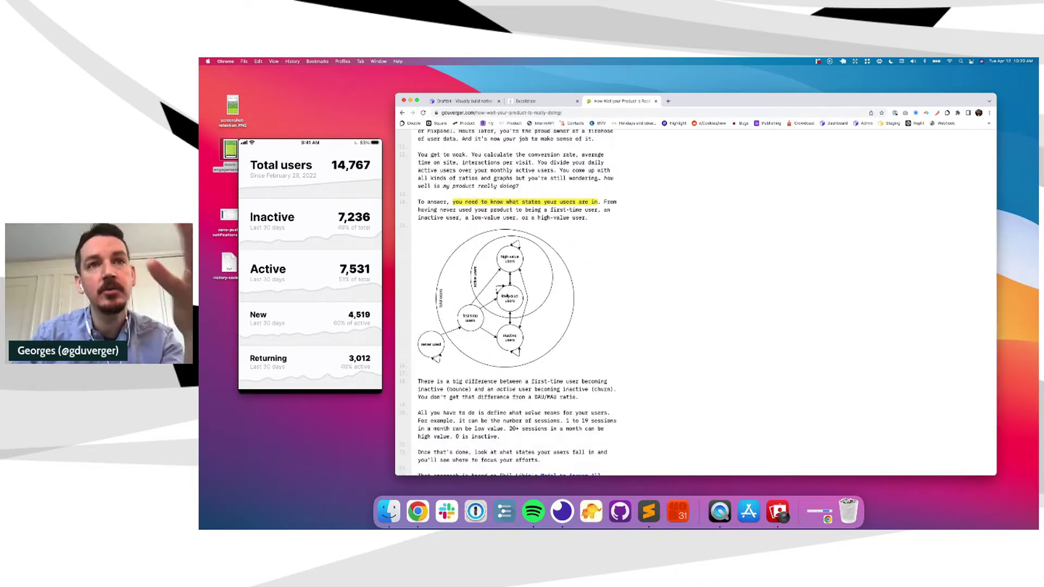
scroll(509, 296, down, 1)
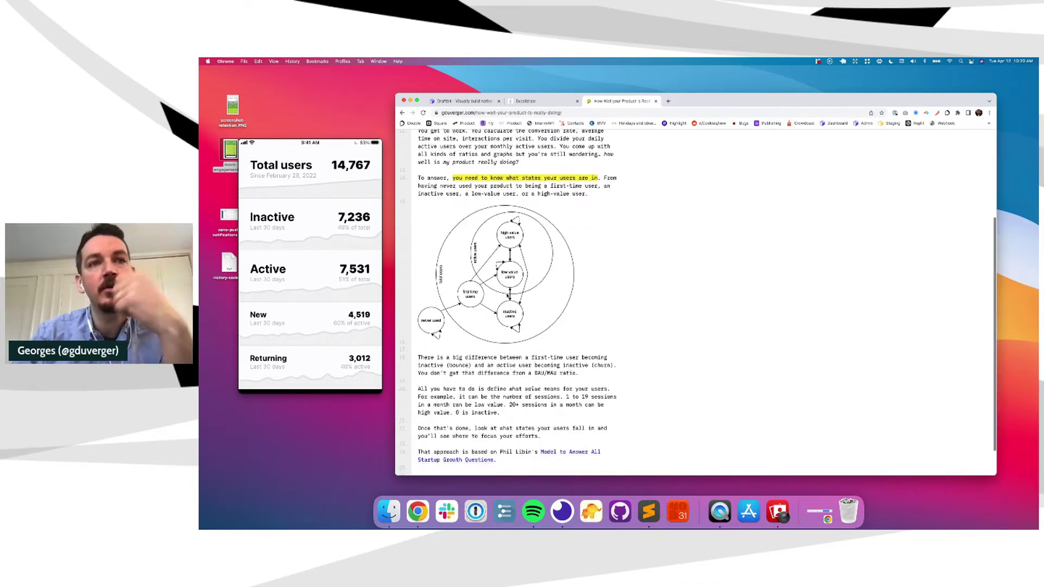
Open the linked "Model to Answer All Startup Growth Questions" video, pause it at the user-state arrow diagram, and select its URL.
click(568, 454)
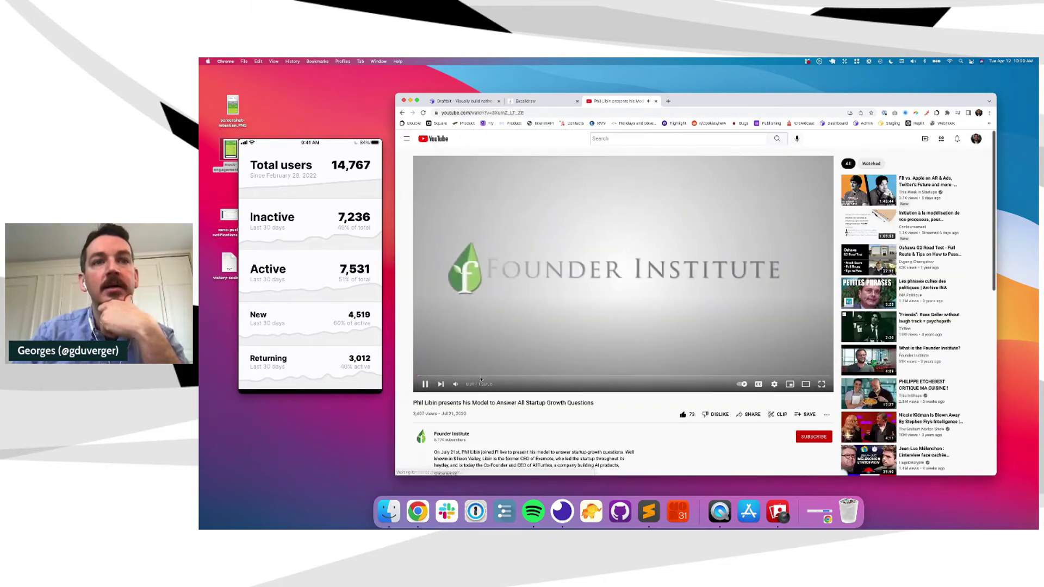
click(481, 376)
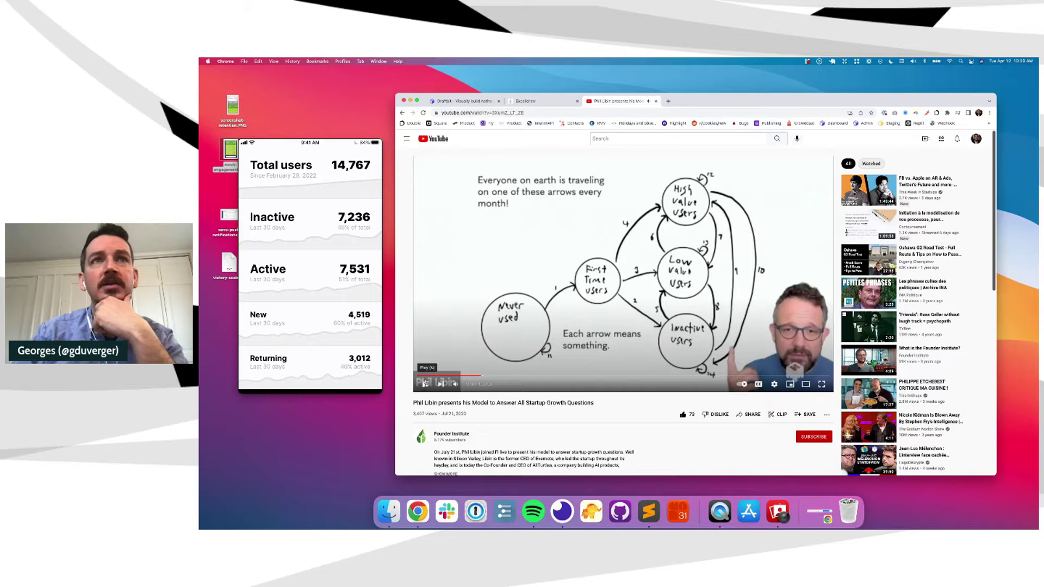
click(427, 384)
key(super+l)
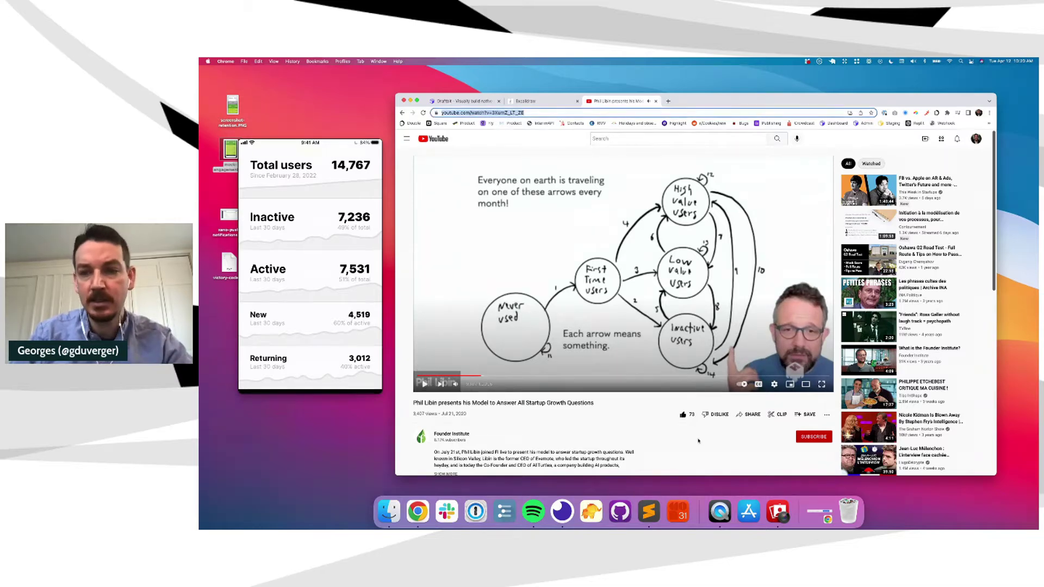
key(super+Tab)
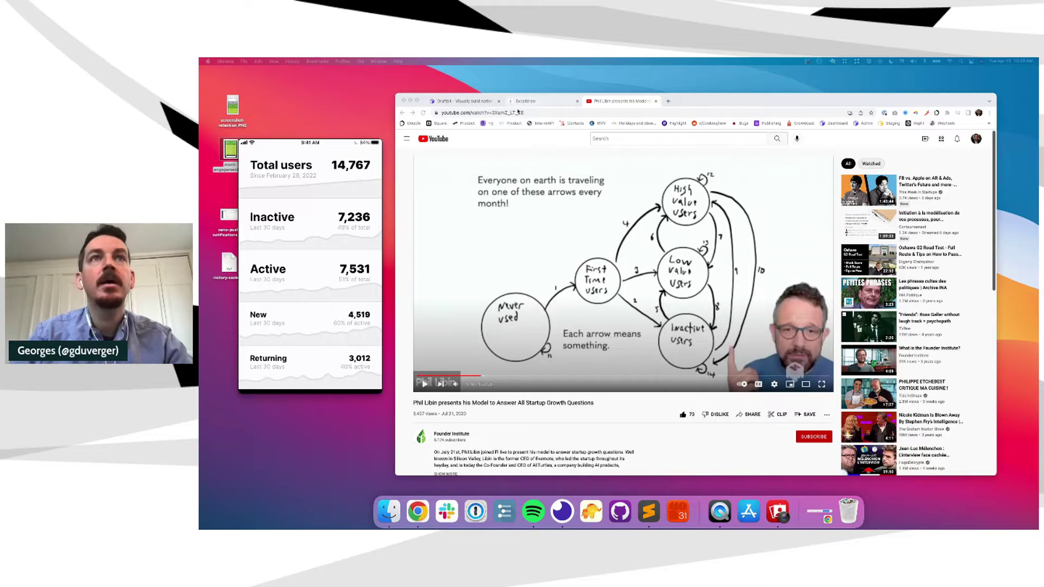
Return from the video to the blog post, review it from the top, and switch back to the Excalidraw diagram.
click(402, 113)
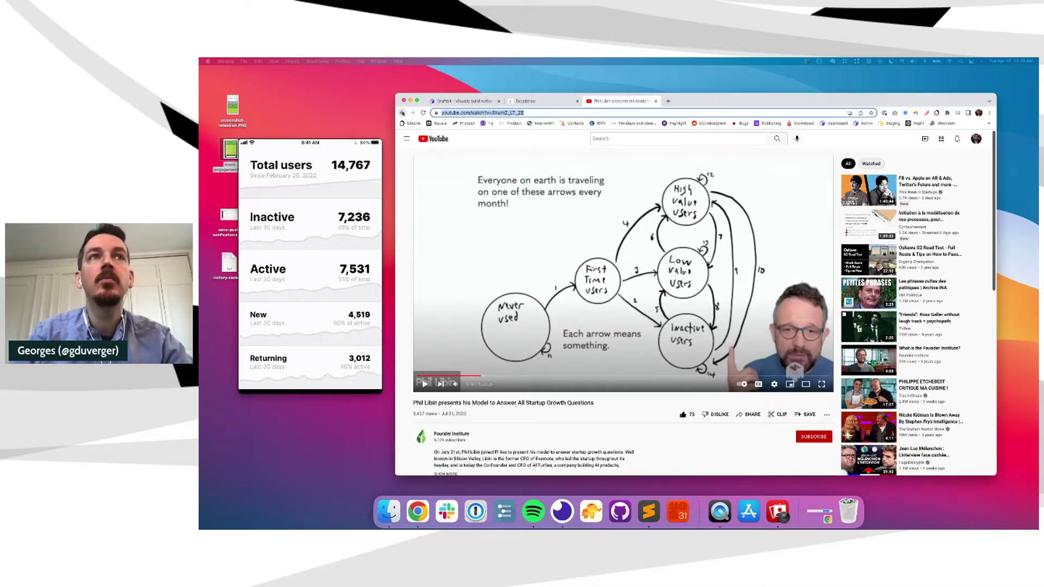
click(609, 213)
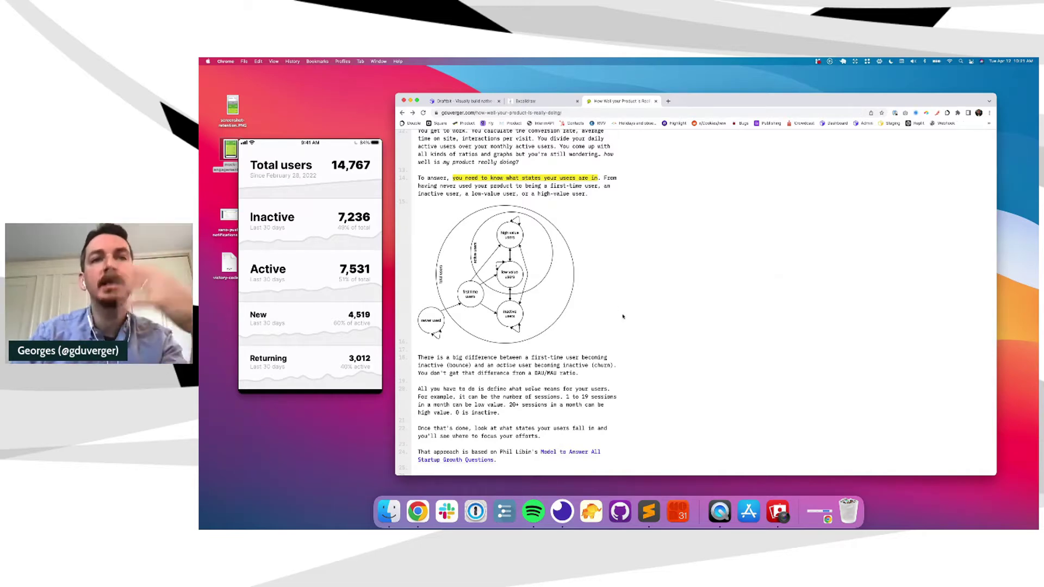
scroll(624, 317, up, 2)
scroll(529, 329, up, 5)
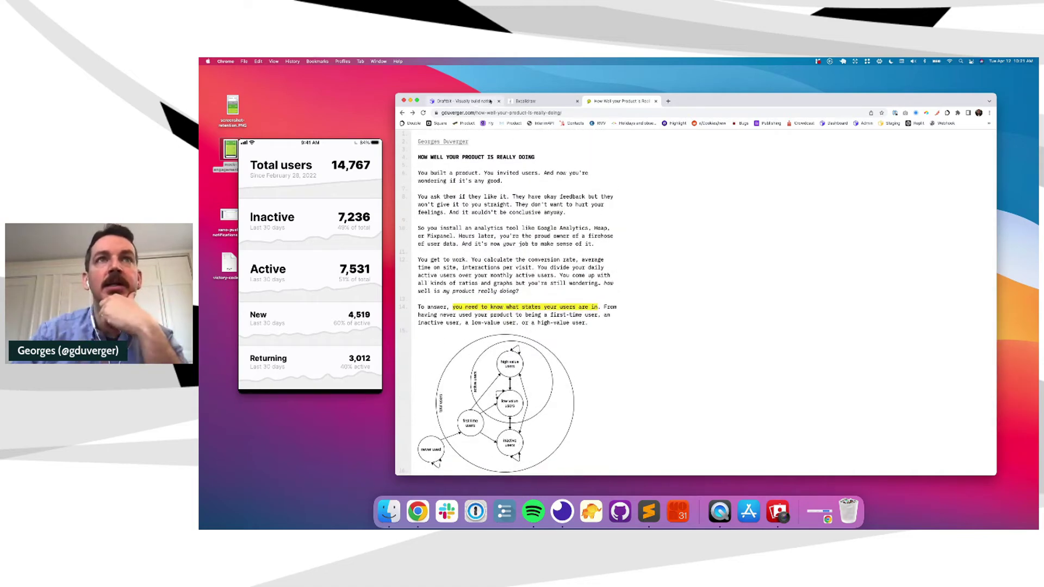
click(523, 102)
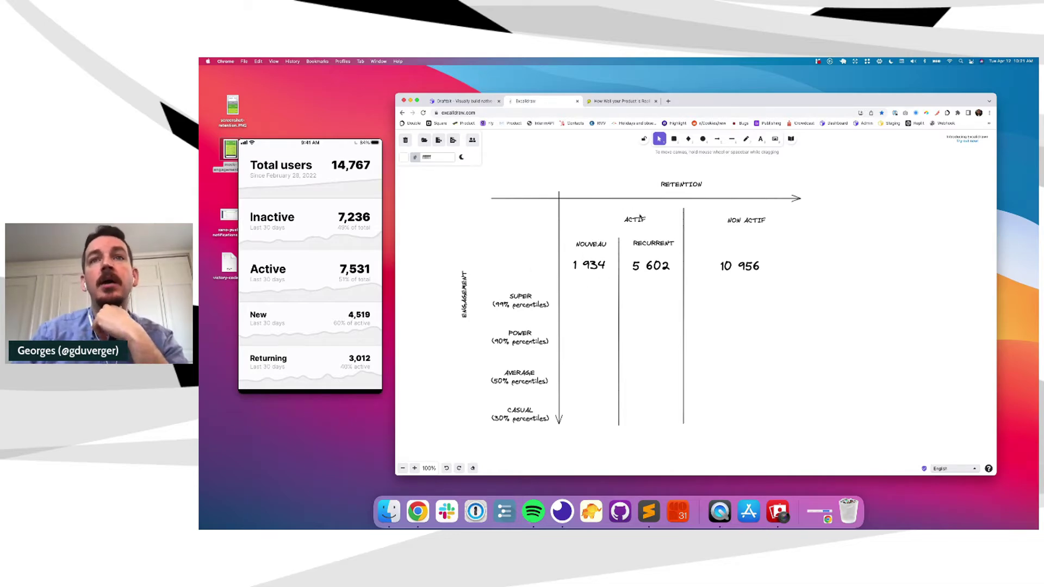
Move the horizontal retention arrow down below the NOUVEAU and RECURRENT headings, and slightly shorten the top of the ACTIF/NON ACTIF divider.
drag(650, 200, 649, 254)
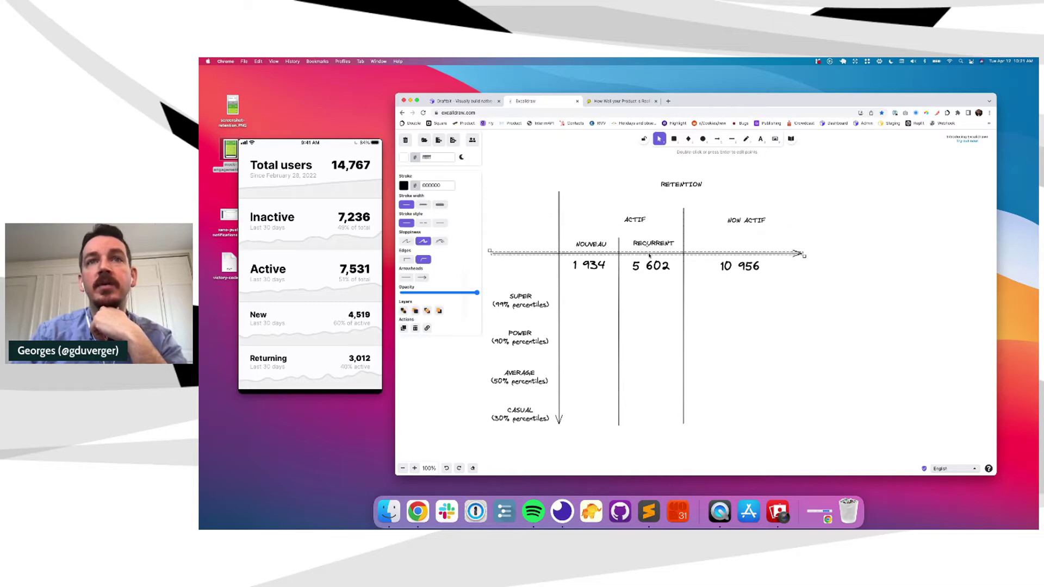
click(683, 213)
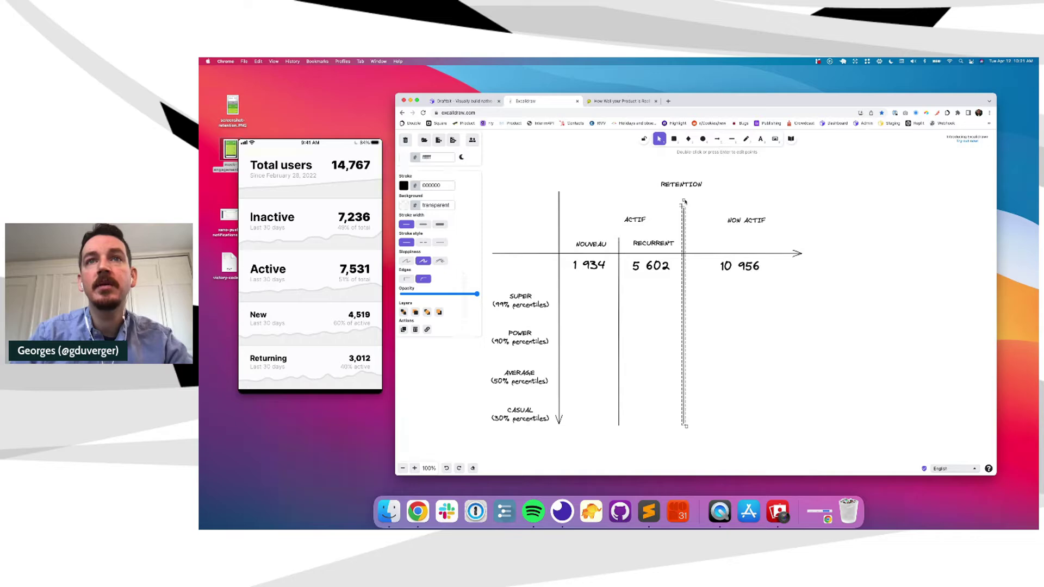
mouse_move(680, 205)
mouse_down()
mouse_move(681, 240)
mouse_move(683, 212)
mouse_up()
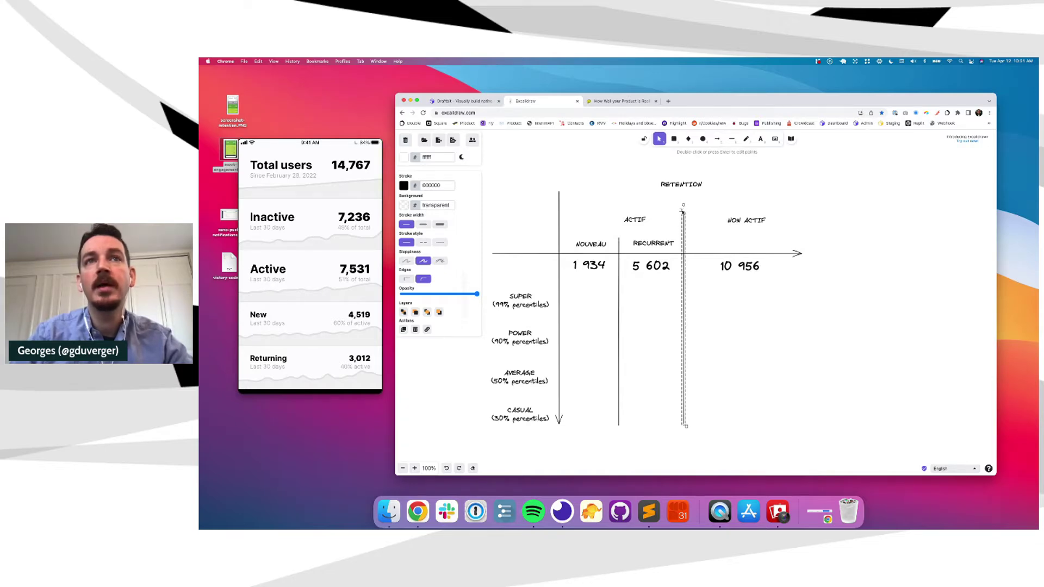
Shorten the top of the vertical engagement arrow so it starts level with the ACTIF/NON ACTIF divider.
click(558, 207)
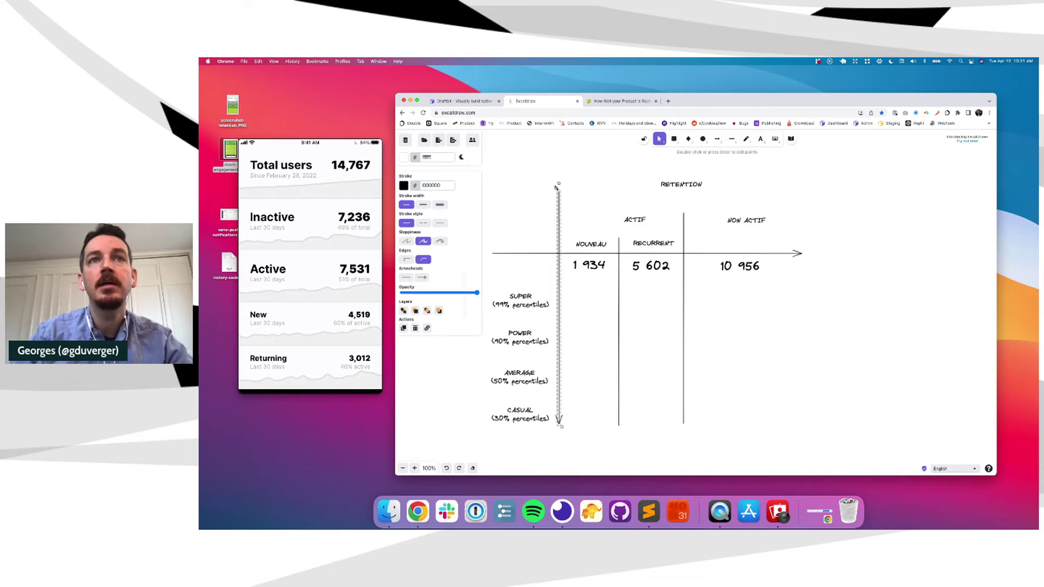
drag(558, 191, 557, 211)
click(660, 202)
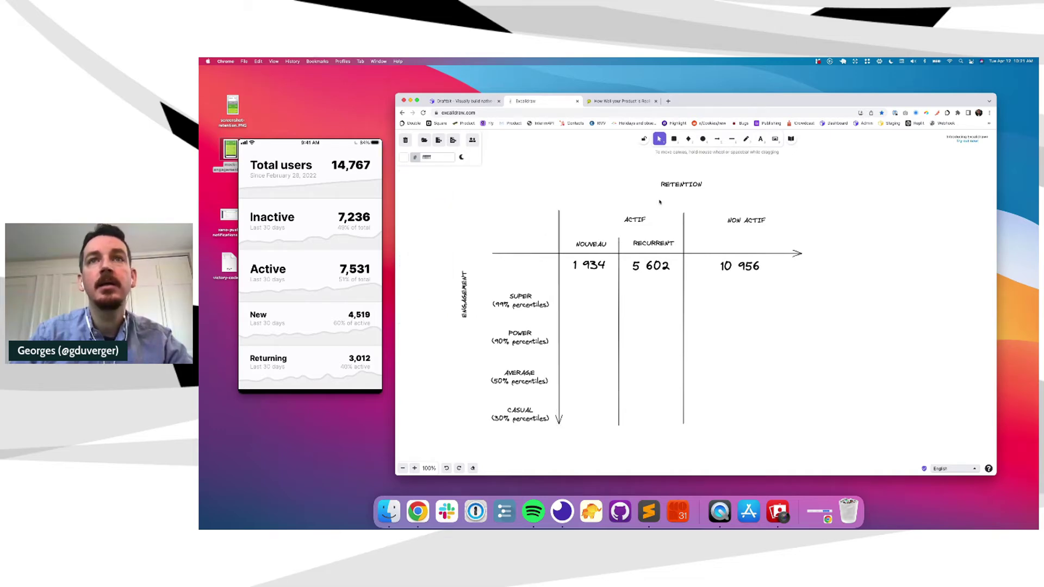
Move the RETENTION title slightly down, set its font size to XL, and recentre it above the diagram.
click(674, 184)
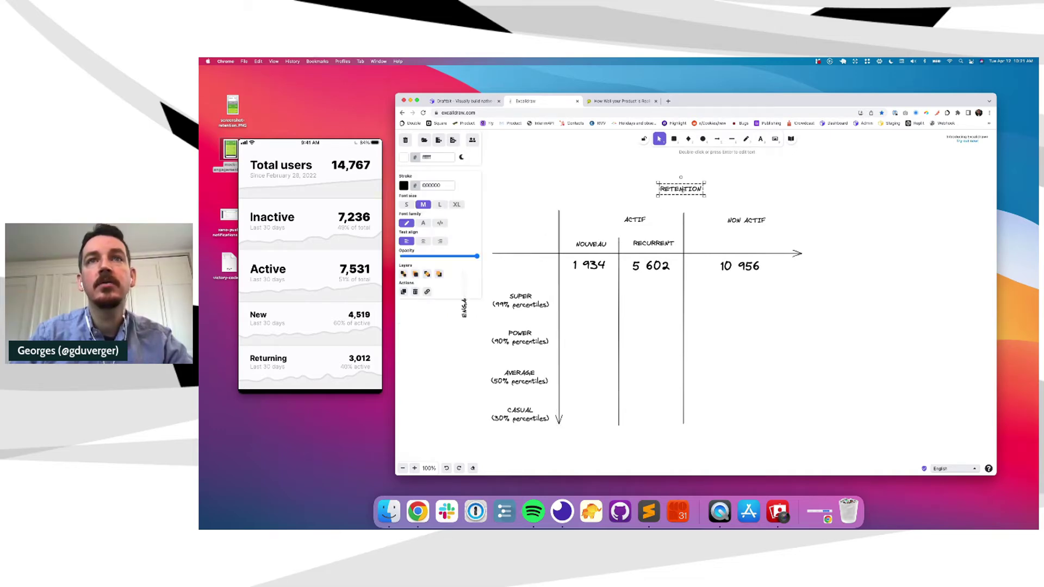
click(457, 205)
drag(663, 181, 647, 180)
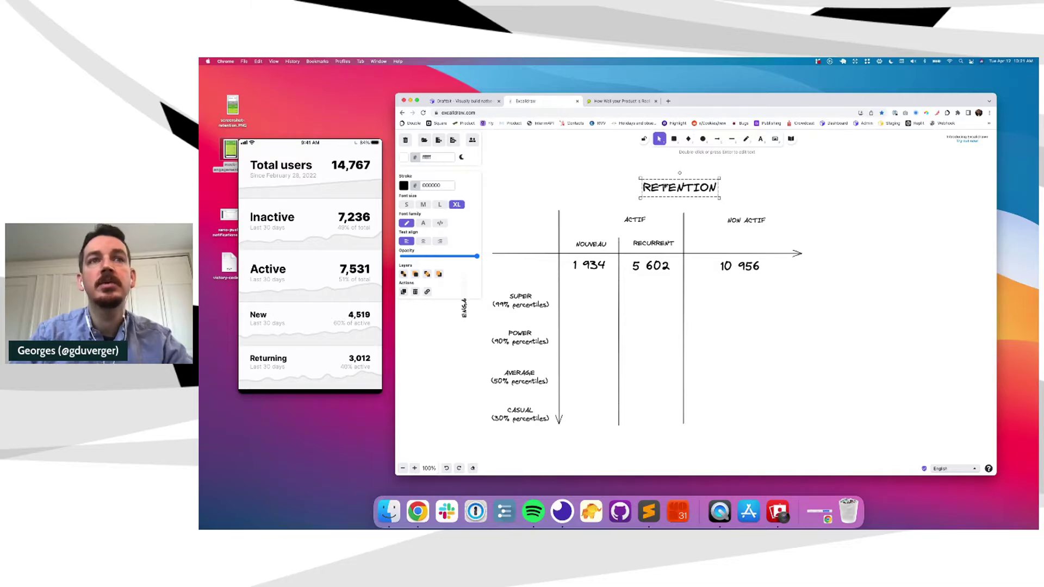
Set the vertical ENGAGEMENT title's font size to XL and move it clear of the percentile labels, centred beside them.
click(464, 308)
click(457, 205)
click(472, 314)
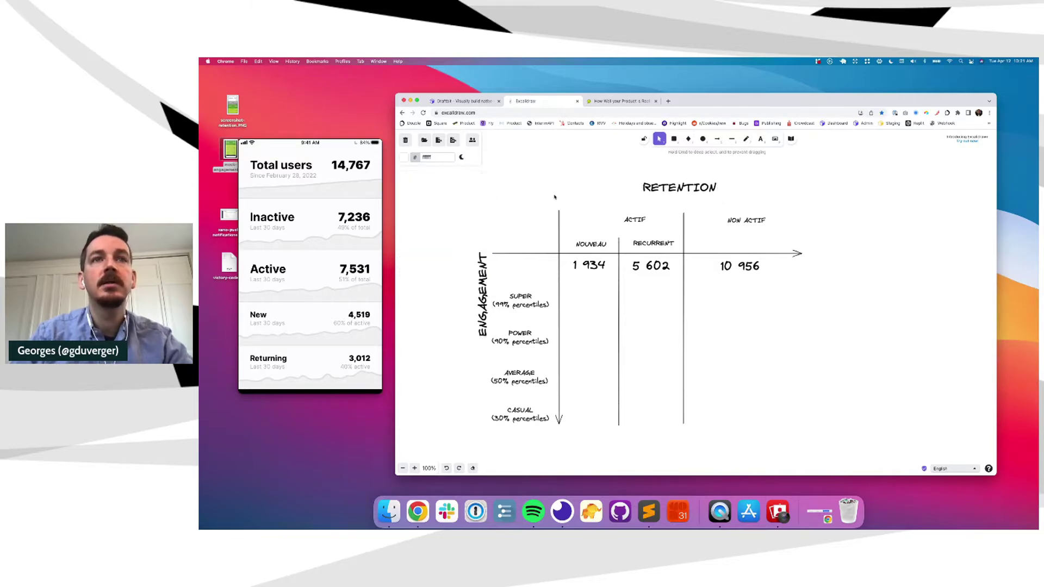
drag(472, 314, 455, 367)
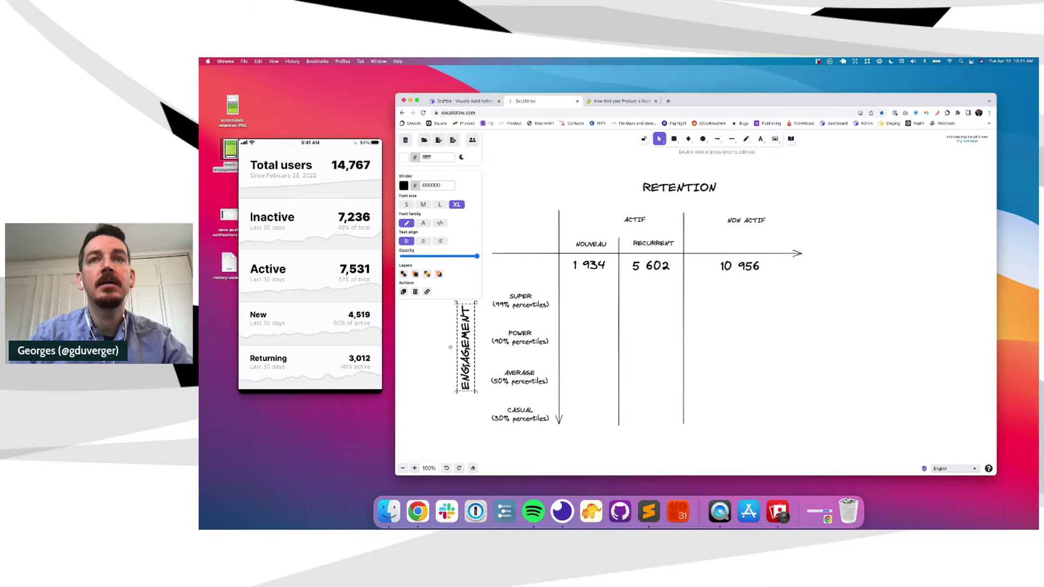
click(828, 267)
scroll(828, 267, left, 2)
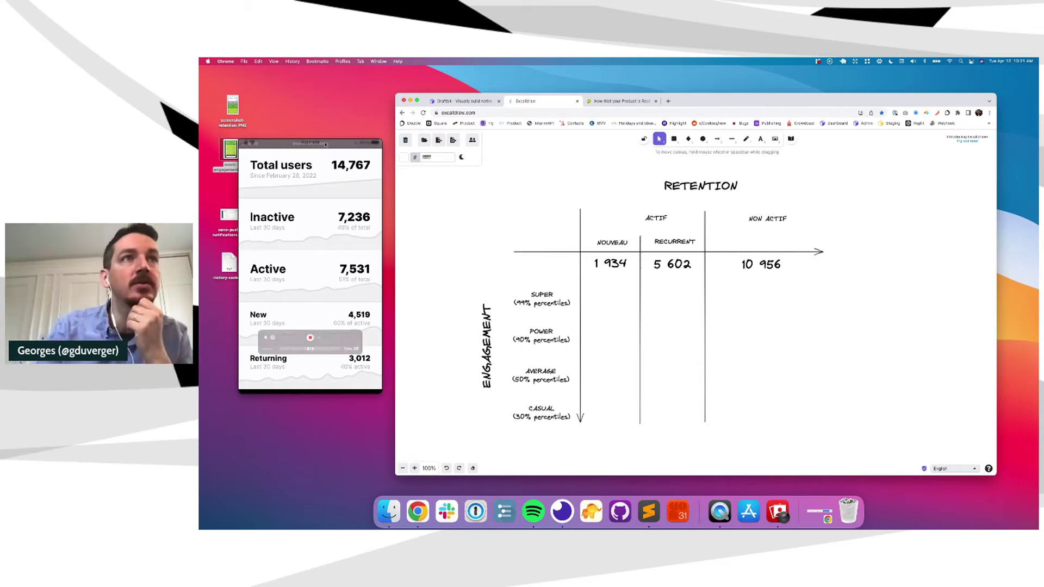
Move the phone recording window beside the diagram and preview the desktop images screenshot-retention.PNG and mock-engagement.png.
drag(325, 144, 421, 150)
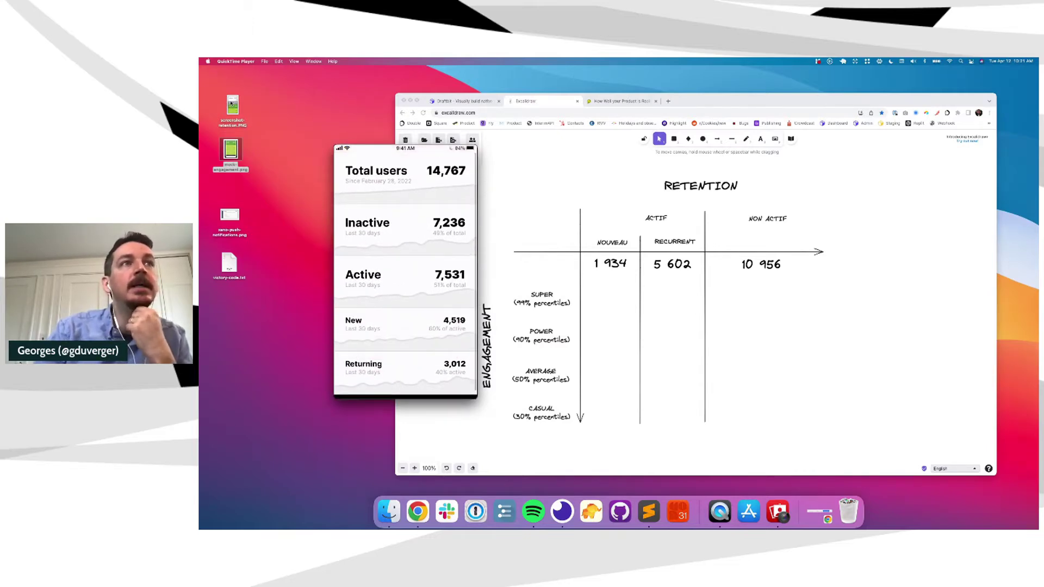
click(233, 106)
key(space)
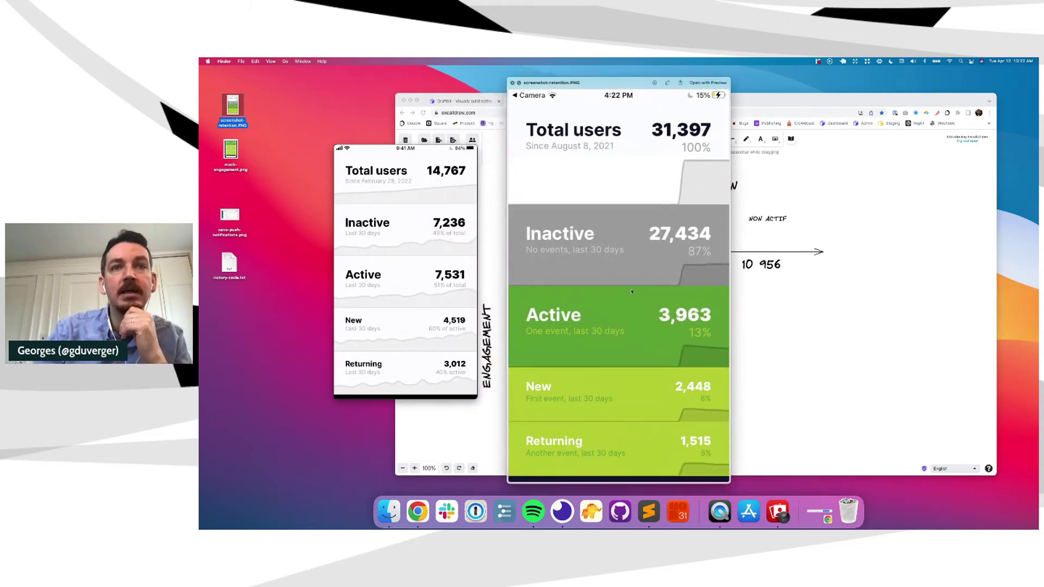
key(space)
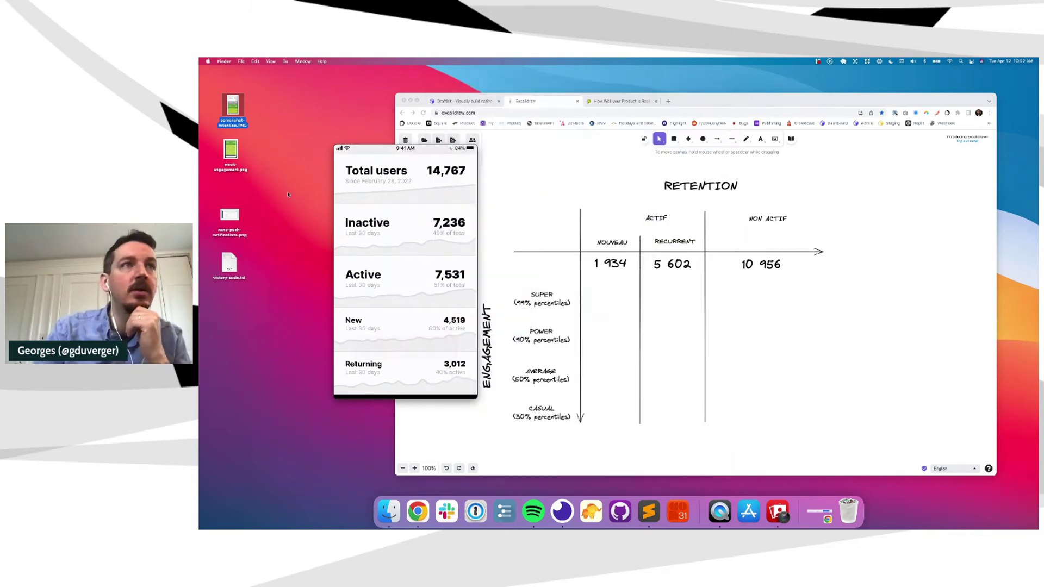
key(Down)
key(space)
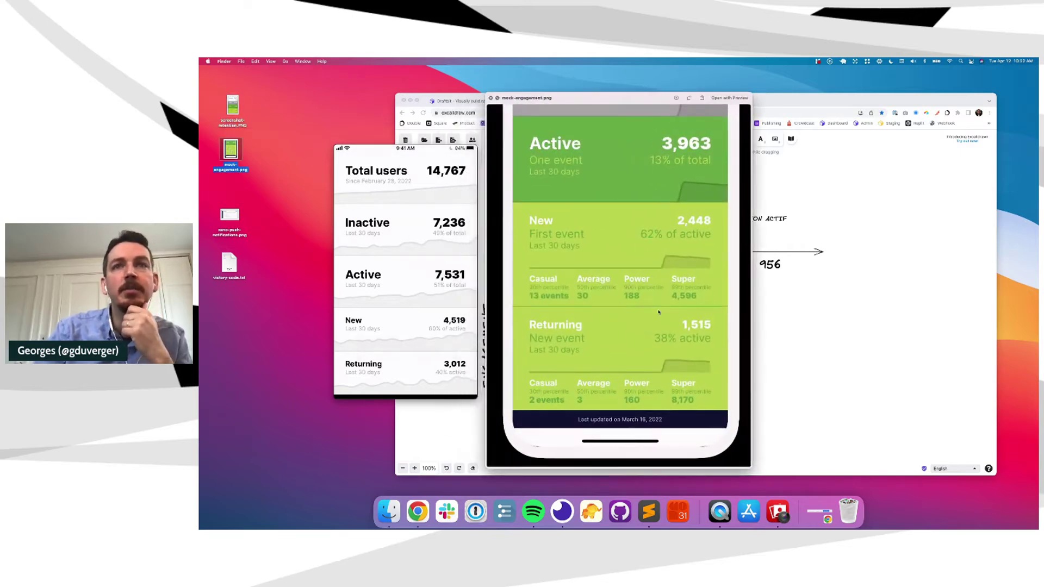
mouse_move(426, 289)
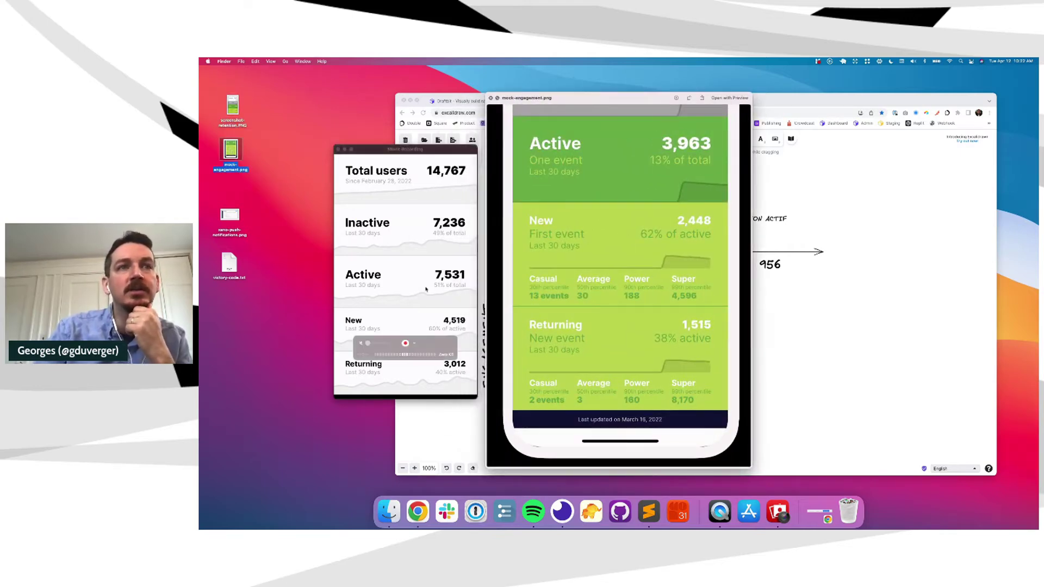
click(868, 265)
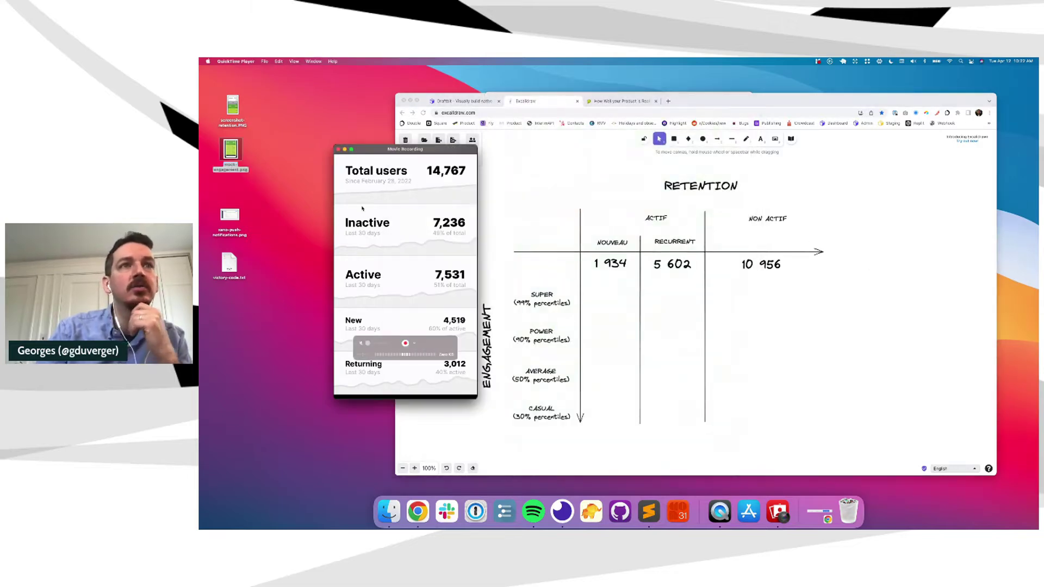
Move the browser window slightly down, close the mock-engagement.png preview, and return to the diagram.
click(386, 255)
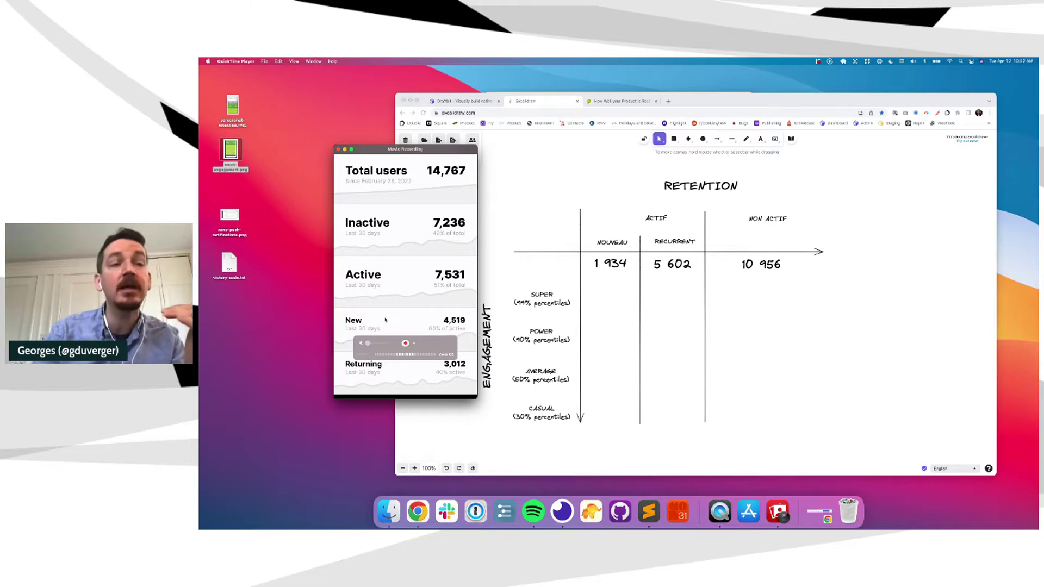
drag(521, 95, 522, 107)
click(530, 99)
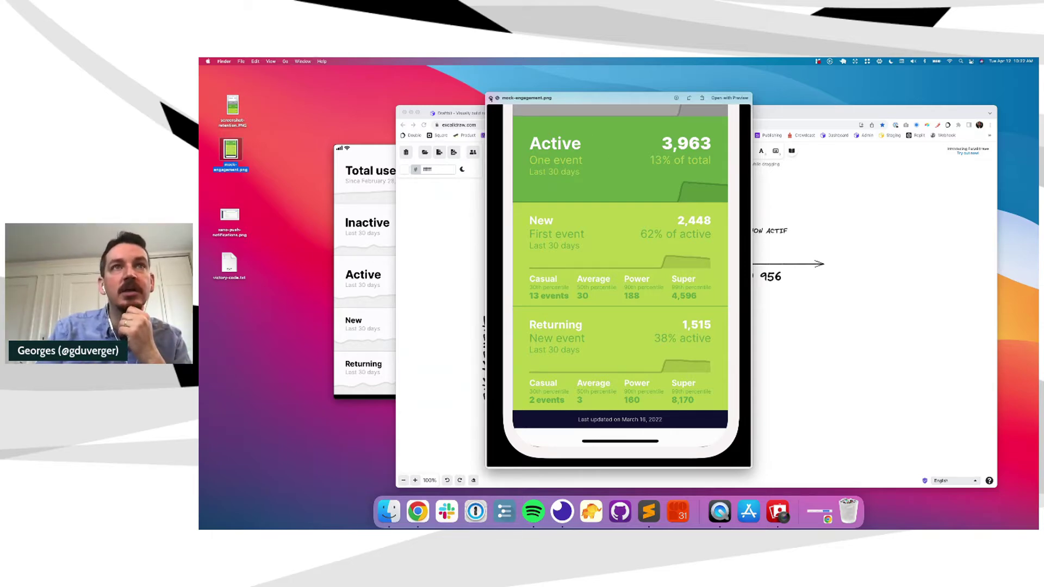
click(491, 99)
click(848, 277)
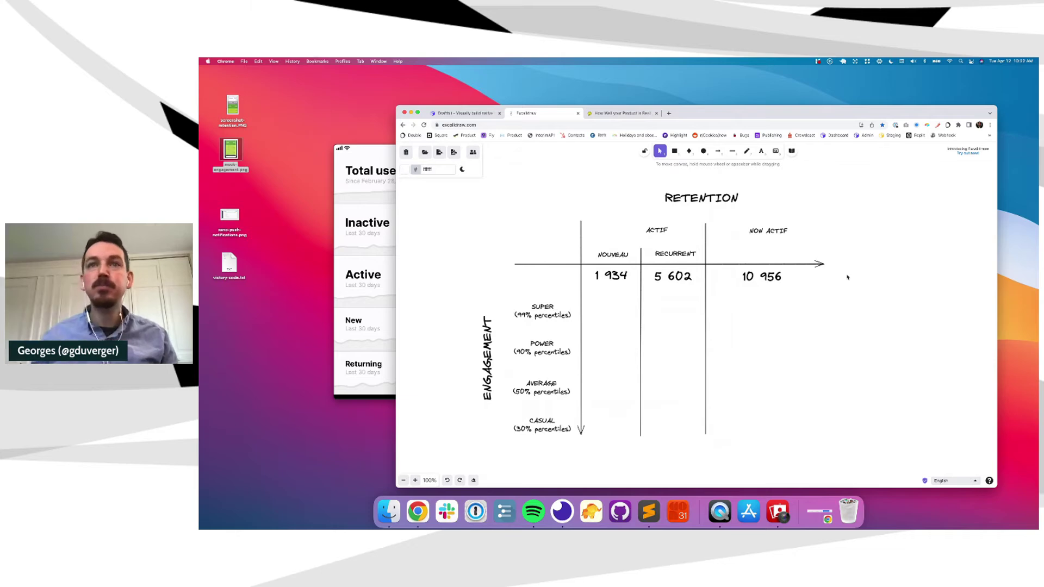
Bring the phone recording forward, move it clear of the ENGAGEMENT title, and compare its user metrics with the diagram.
click(339, 254)
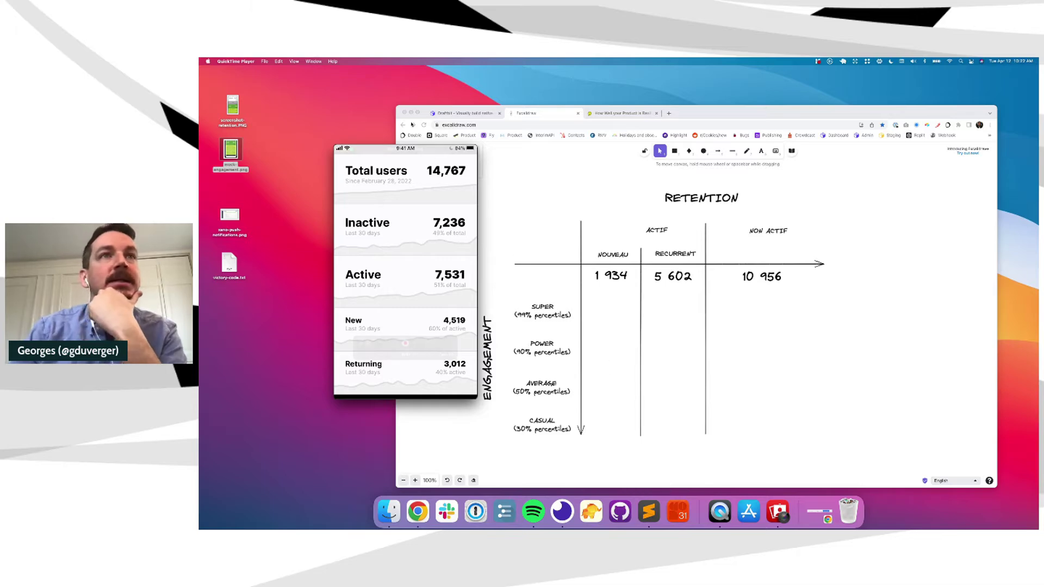
drag(428, 151, 394, 201)
scroll(596, 273, down, 5)
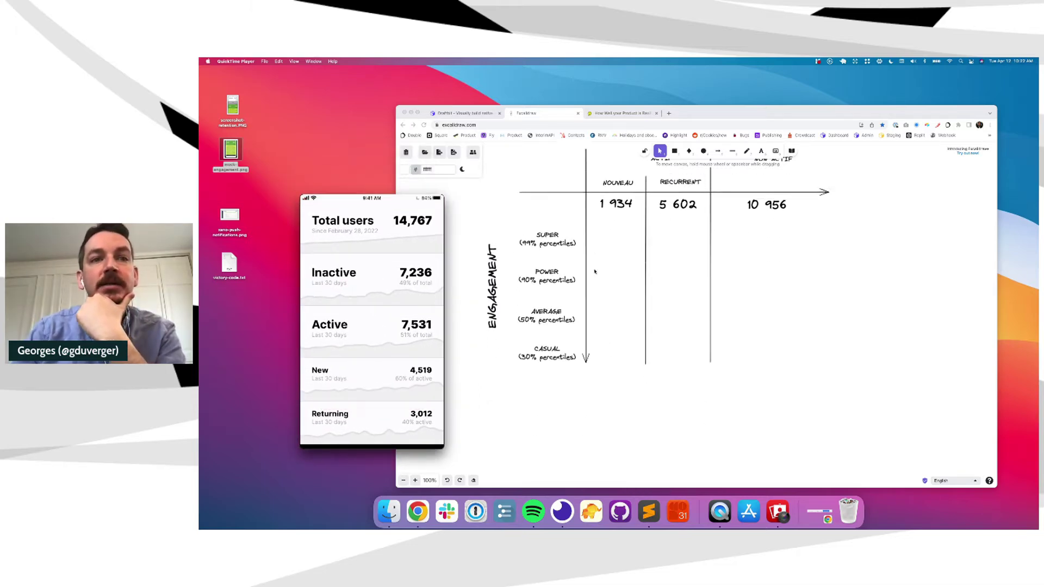
scroll(595, 272, up, 5)
scroll(596, 272, up, 1)
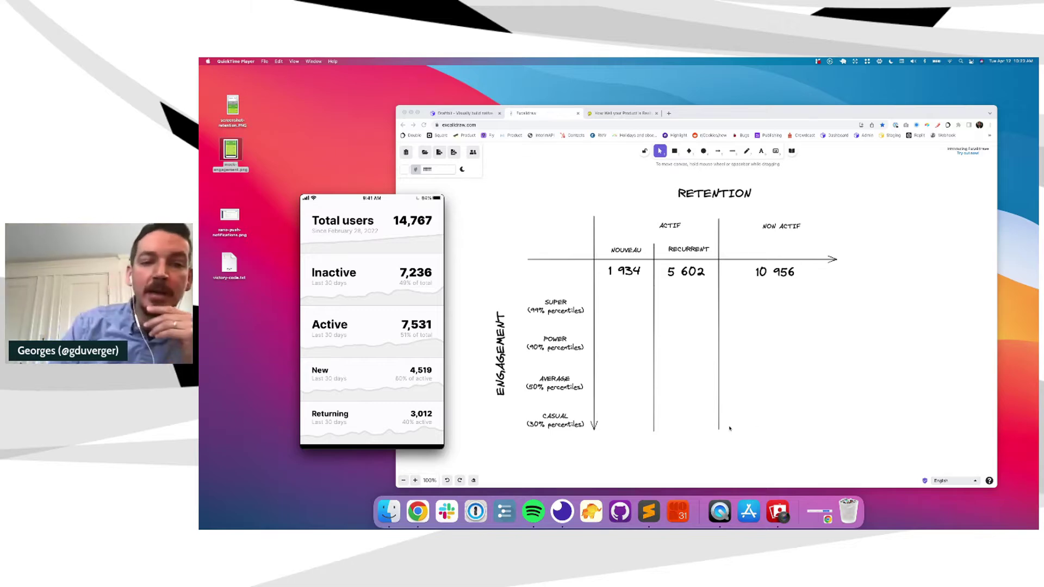
mouse_move(385, 279)
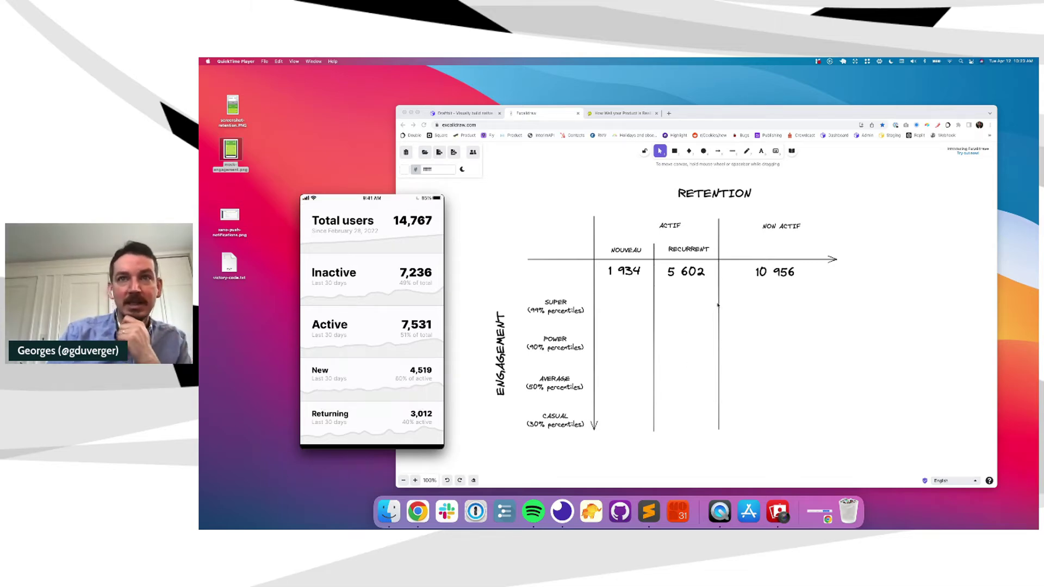
scroll(718, 305, down, 1)
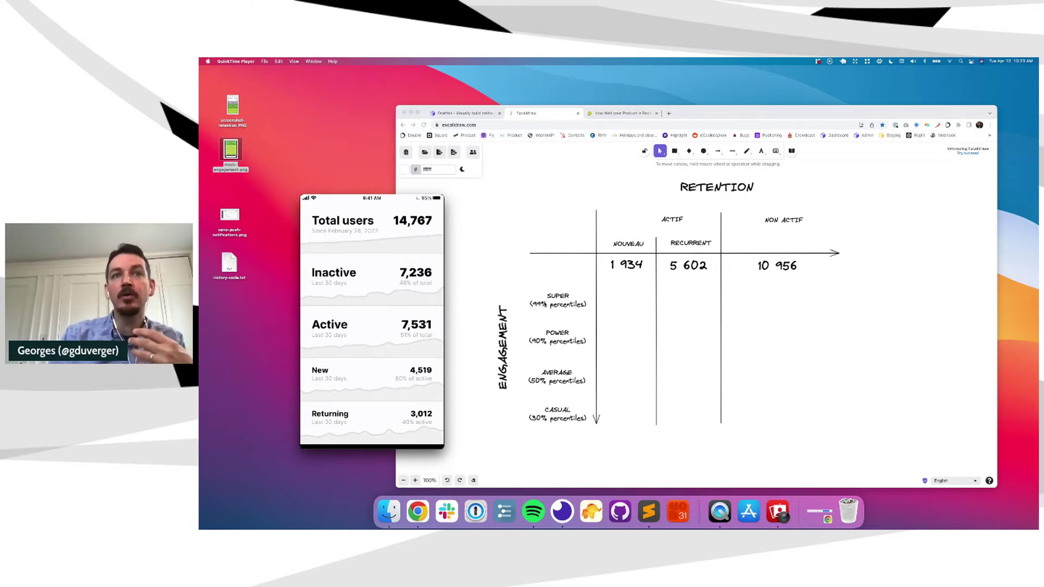
Draw a short, slightly rising line beneath the 1 934 count using the roughest sloppiness style.
click(684, 298)
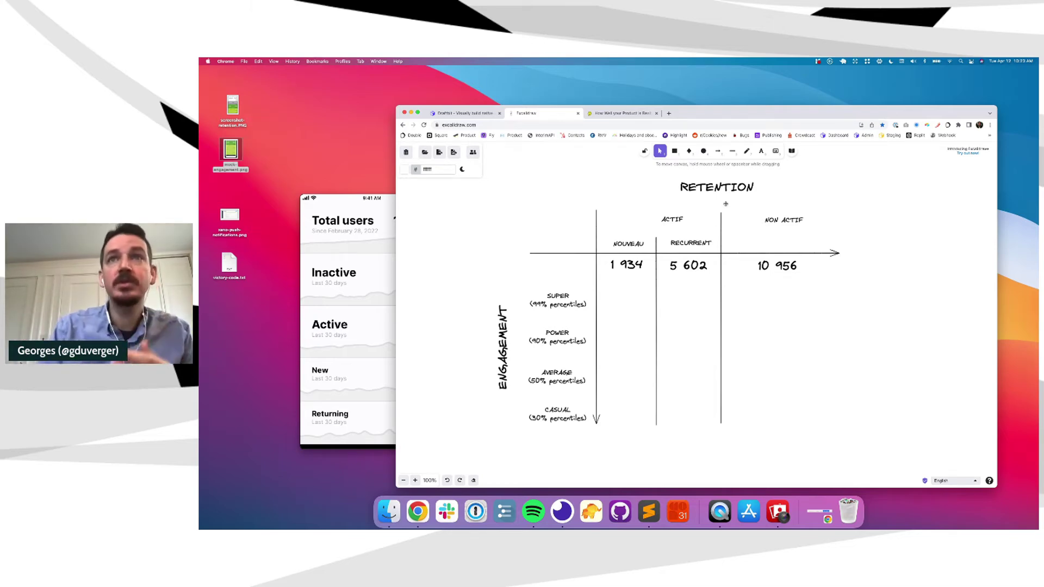
click(732, 151)
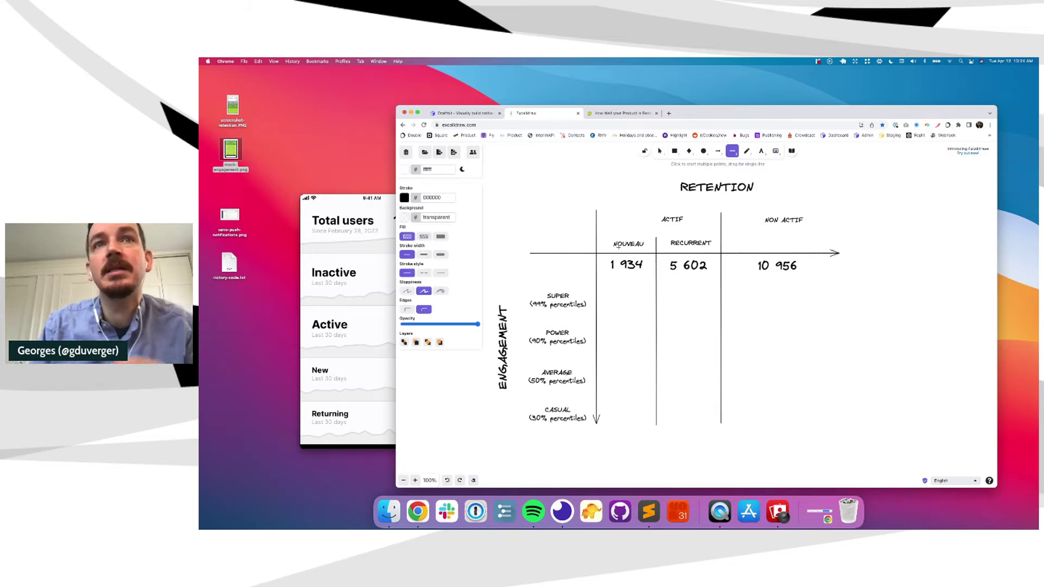
click(441, 292)
drag(608, 282, 646, 278)
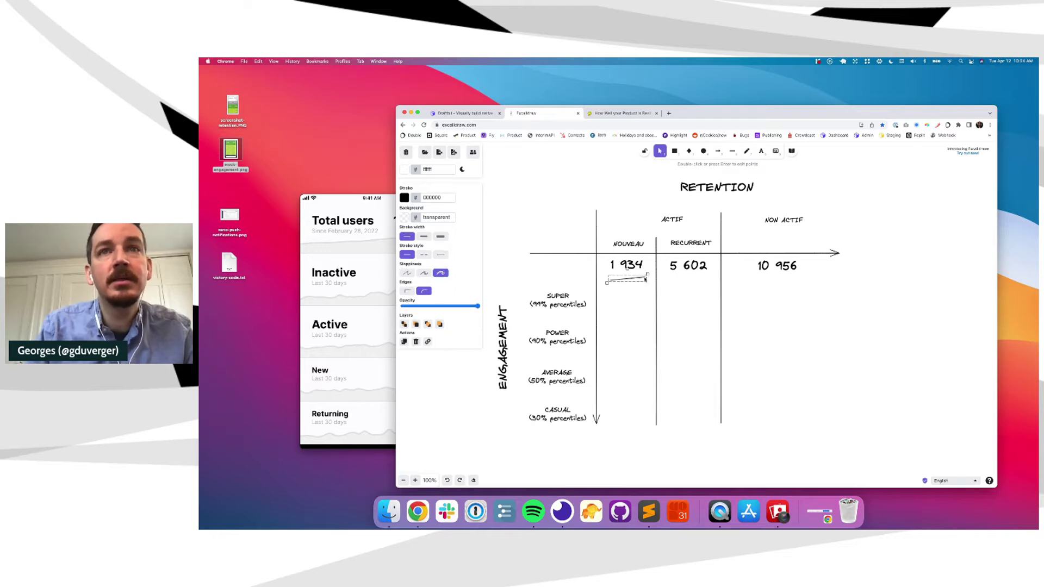
Open the line under 1 934 for point editing and raise its right end slightly.
scroll(639, 279, up, 5)
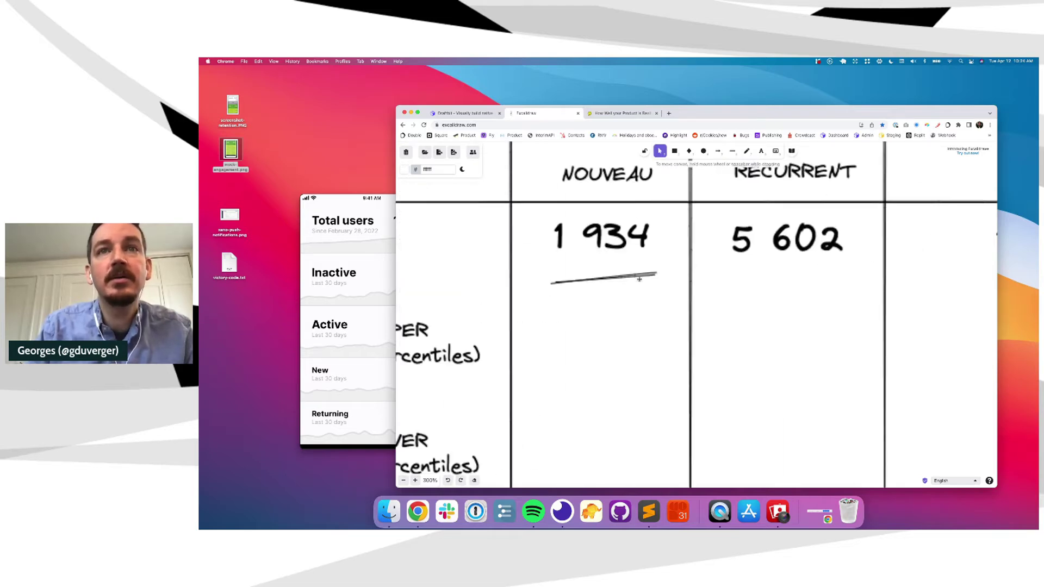
scroll(640, 279, up, 10)
click(625, 269)
scroll(625, 270, down, 10)
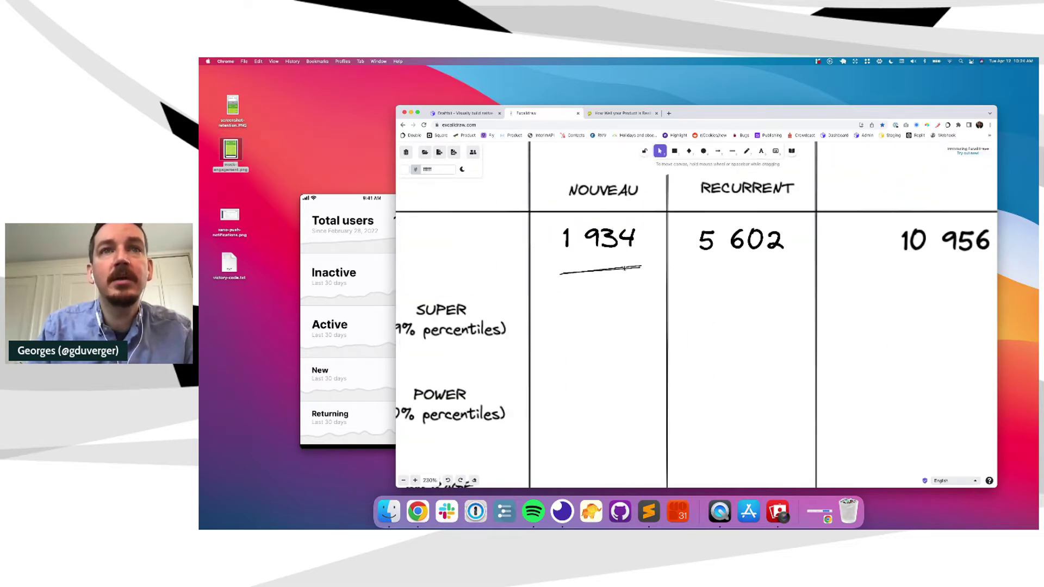
click(620, 269)
scroll(620, 269, up, 4)
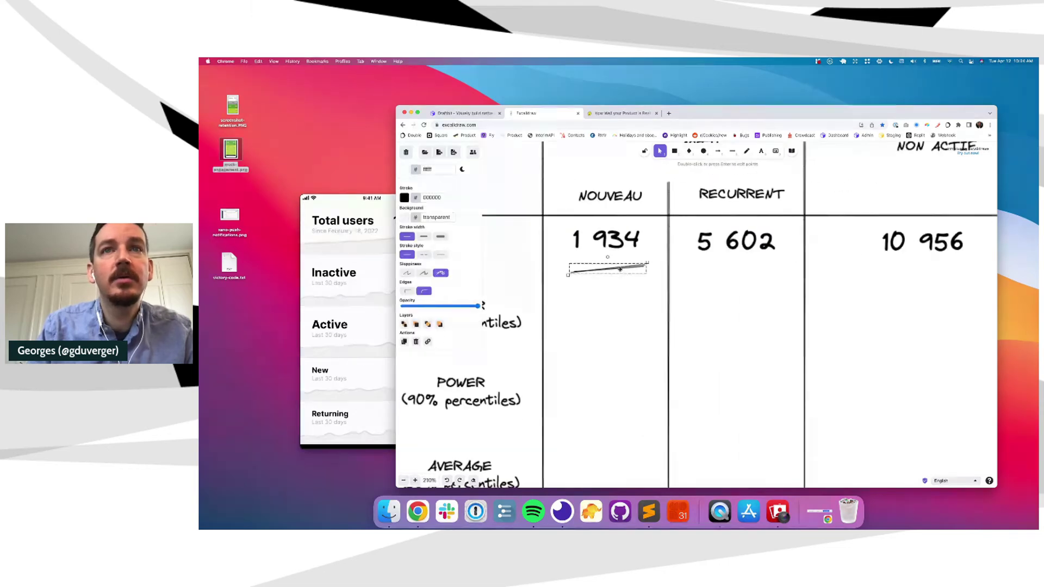
double_click(621, 271)
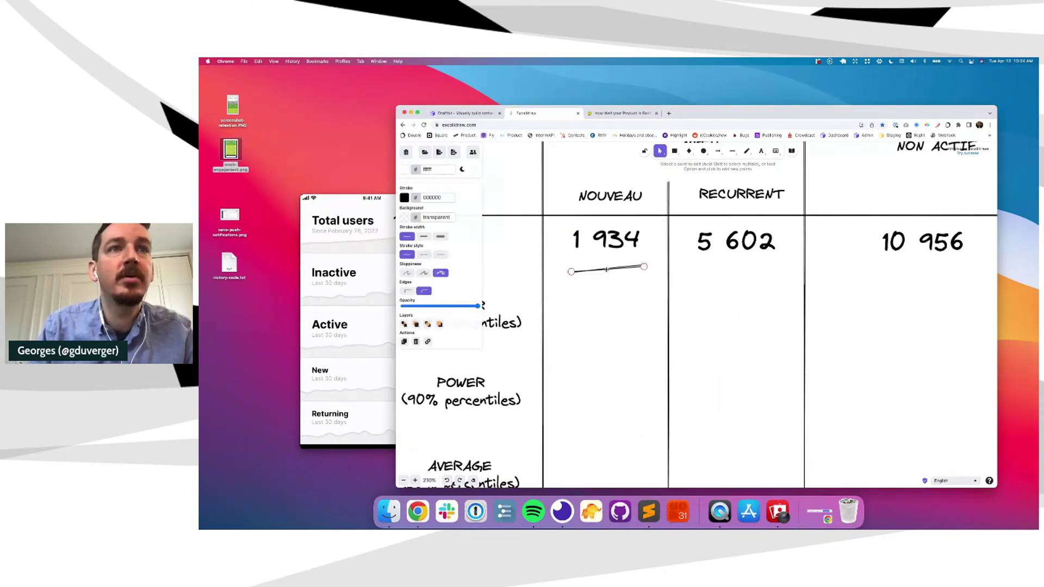
drag(645, 266, 643, 262)
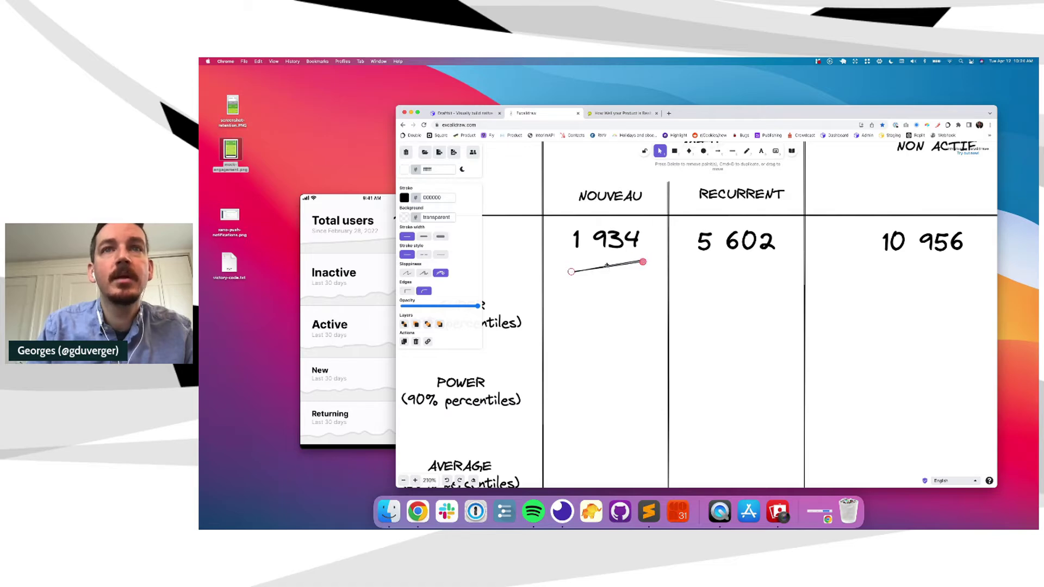
Bend the line under 1 934 into a wavy rising trend curve with extra points, and restore the 100% view.
drag(641, 262, 595, 264)
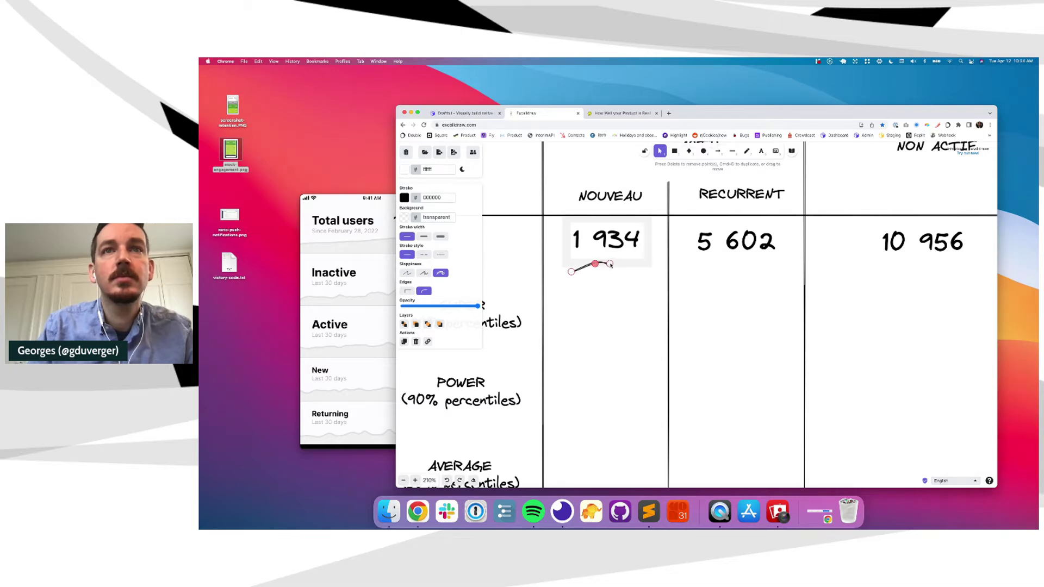
alt+click(612, 263)
alt+click(623, 269)
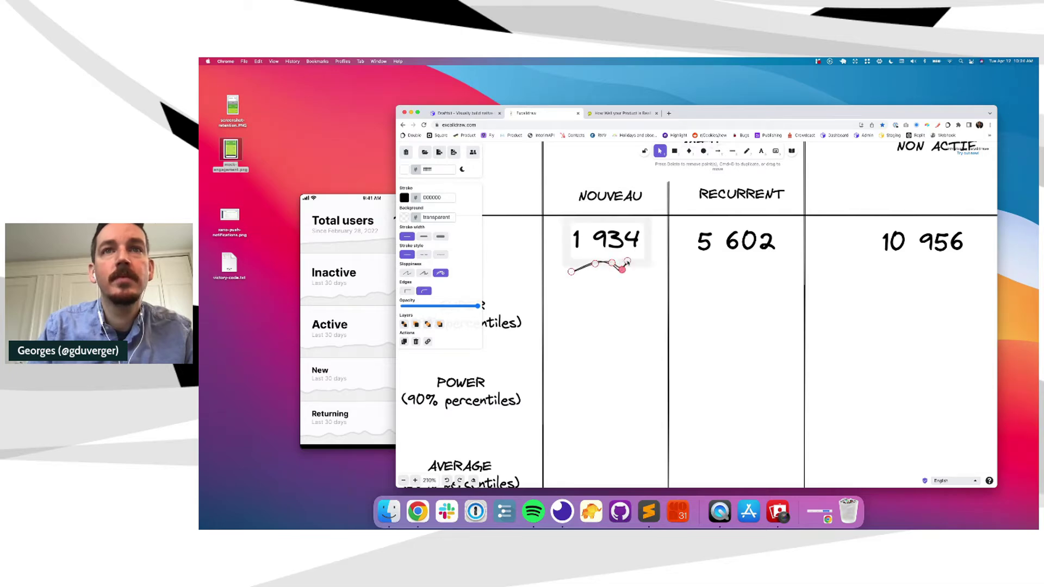
alt+click(628, 261)
alt+click(651, 258)
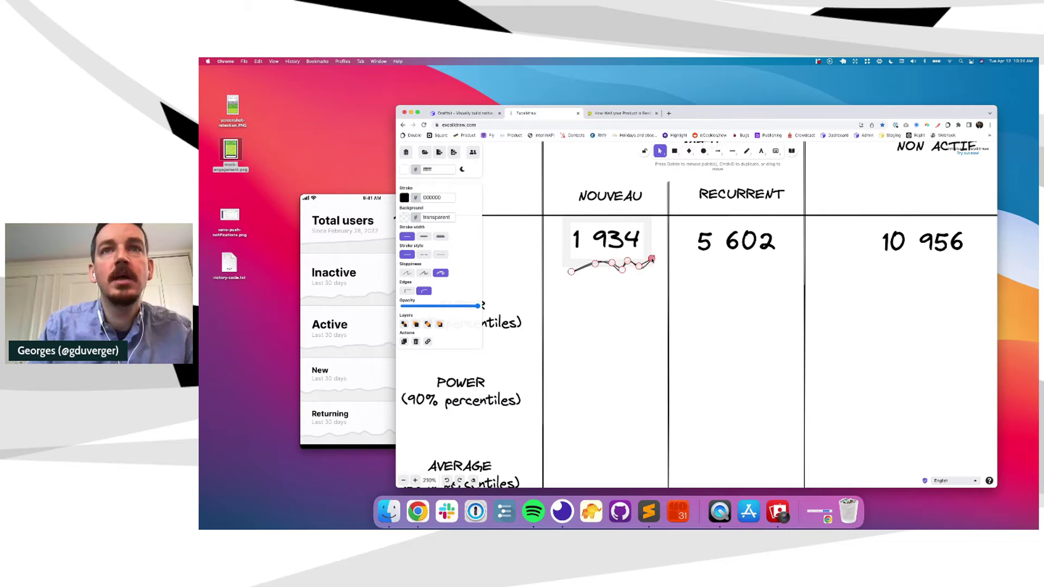
click(525, 206)
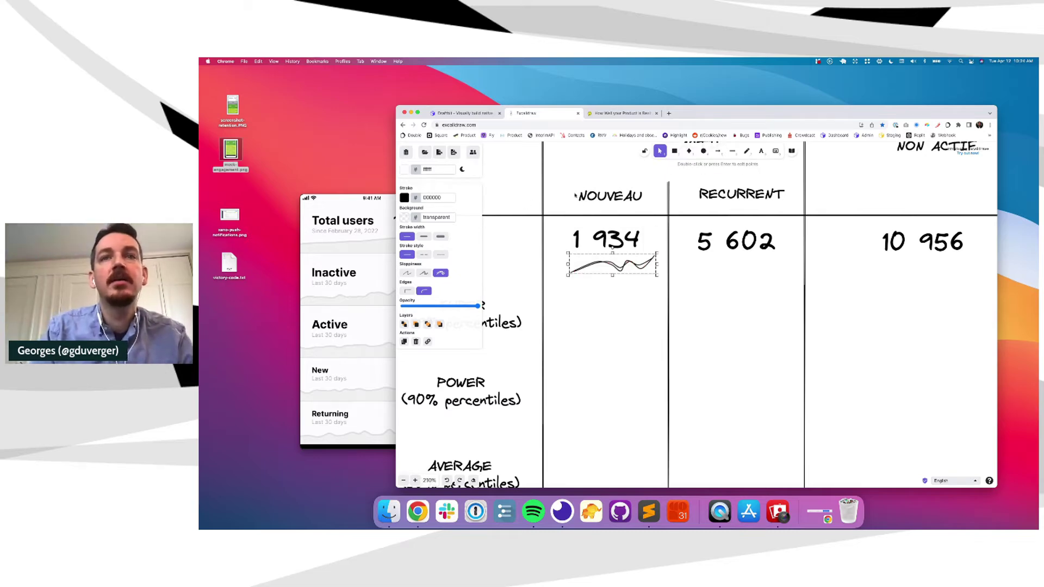
key(super+0)
click(620, 250)
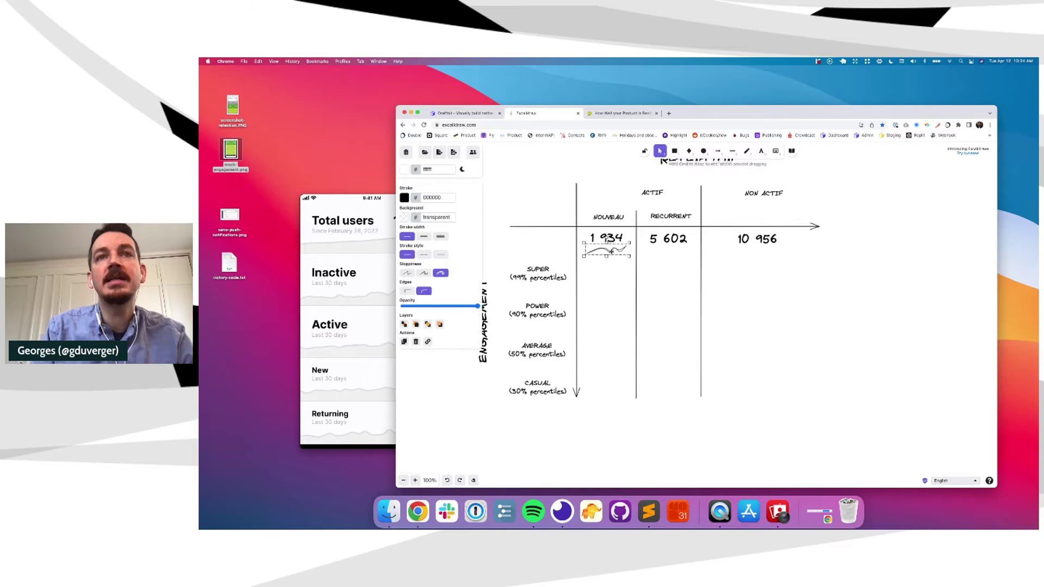
click(691, 271)
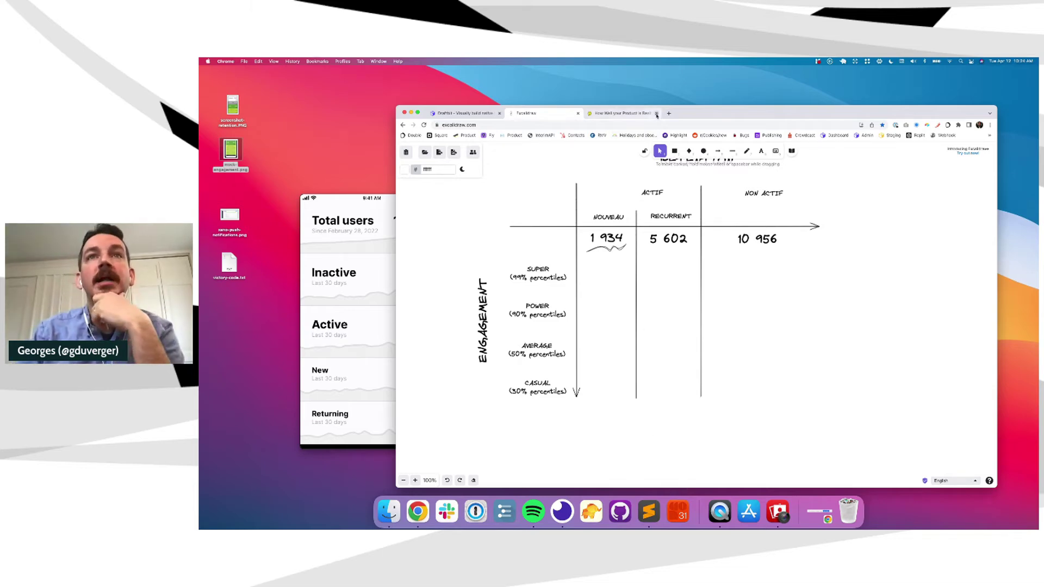
Bring the phone recording forward and arrange it beside a narrowed browser window so the two no longer overlap.
click(338, 204)
drag(338, 204, 300, 184)
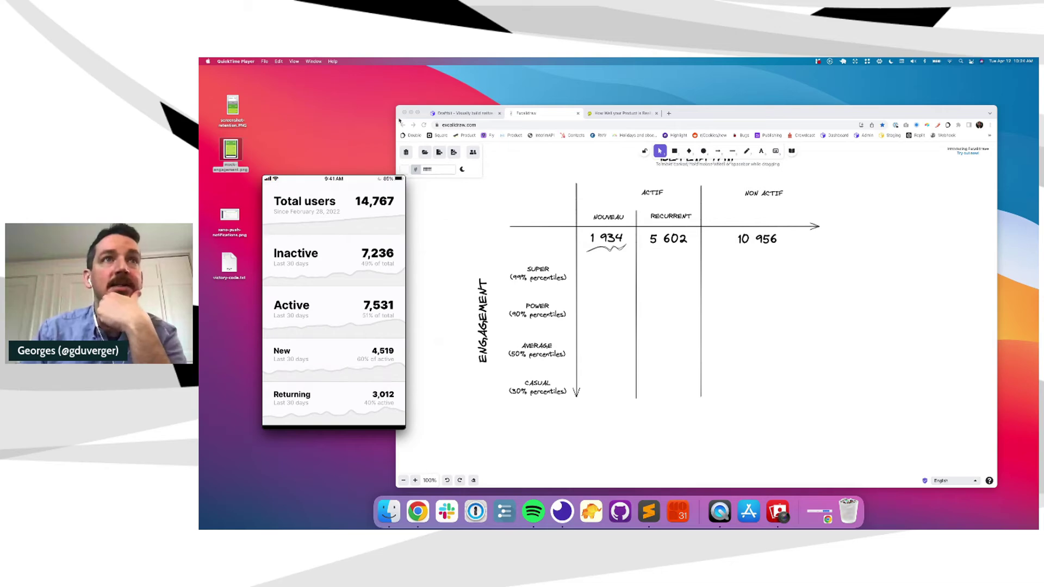
drag(397, 124, 444, 124)
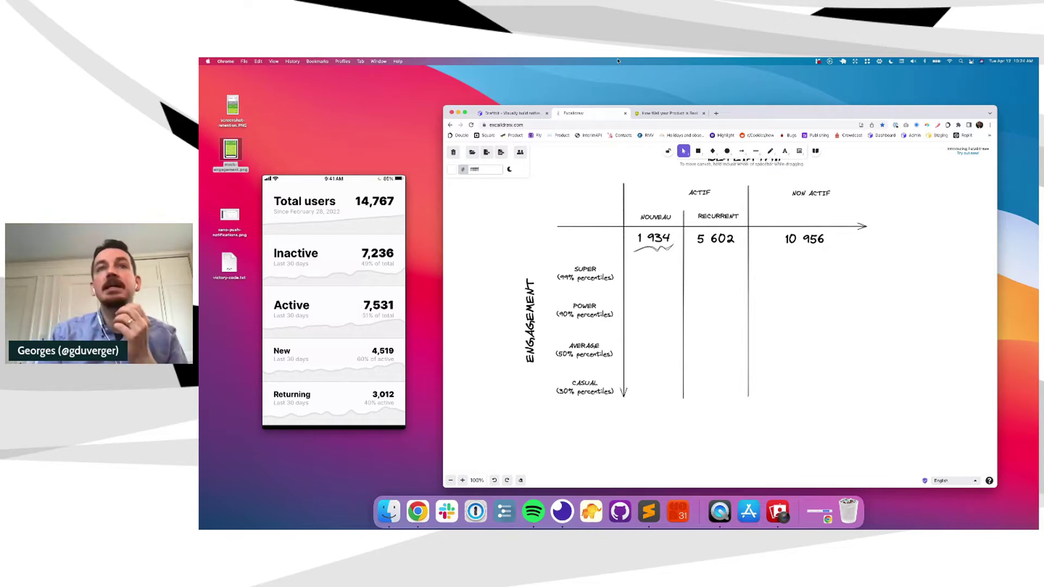
Draw a rectangle in the empty area to the right of the retention diagram and label it WEB.
scroll(669, 236, down, 2)
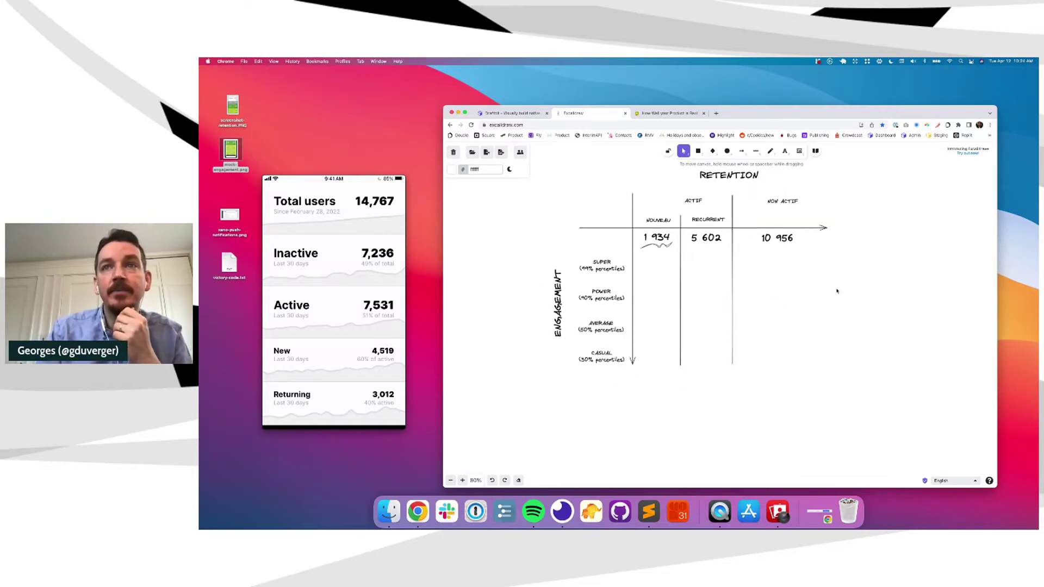
scroll(841, 290, right, 2)
scroll(645, 367, down, 5)
scroll(645, 368, left, 4)
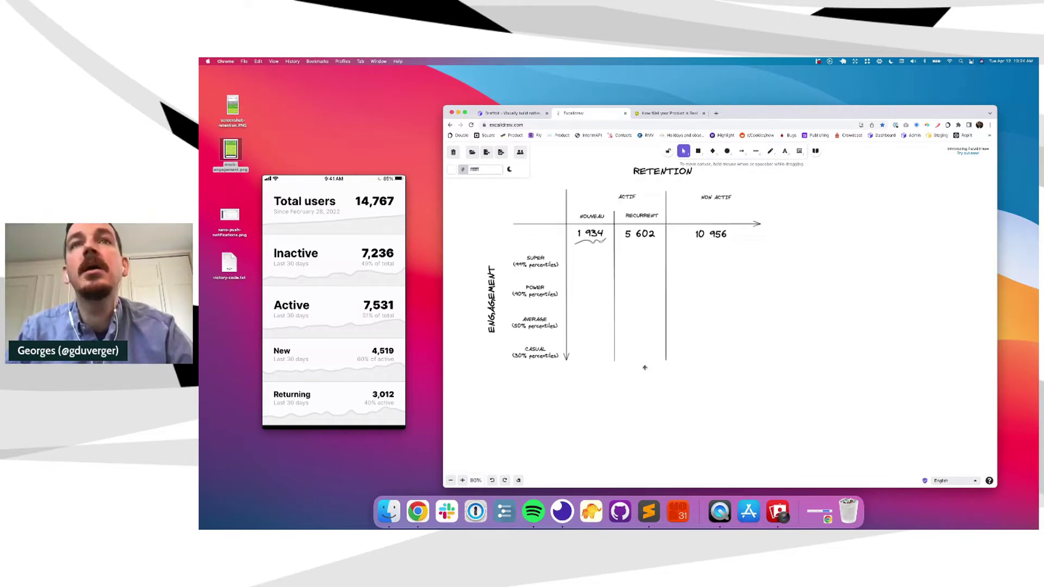
scroll(645, 368, down, 1)
scroll(643, 368, up, 2)
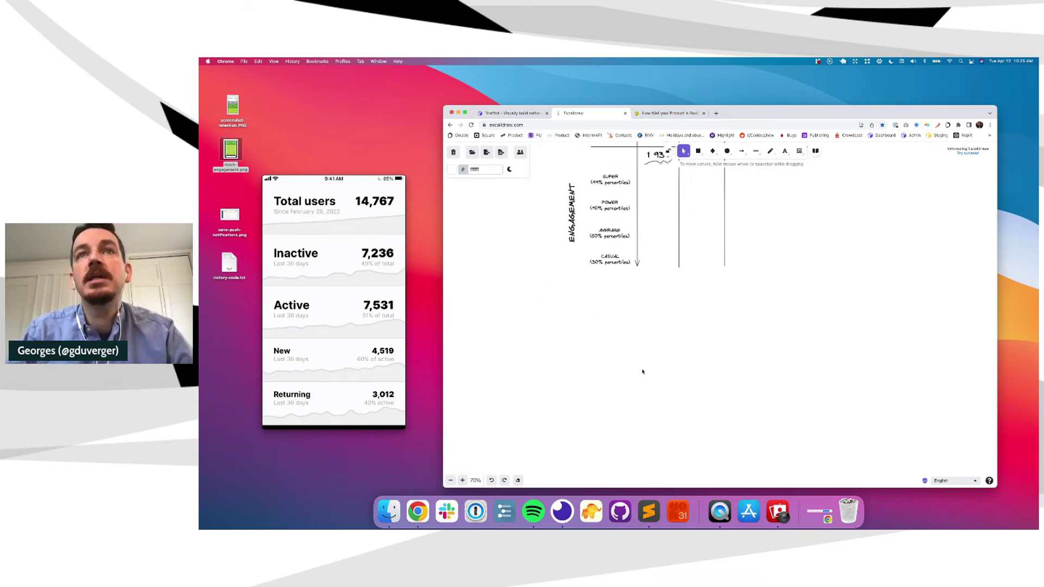
scroll(723, 296, up, 3)
scroll(730, 295, up, 2)
scroll(730, 295, right, 2)
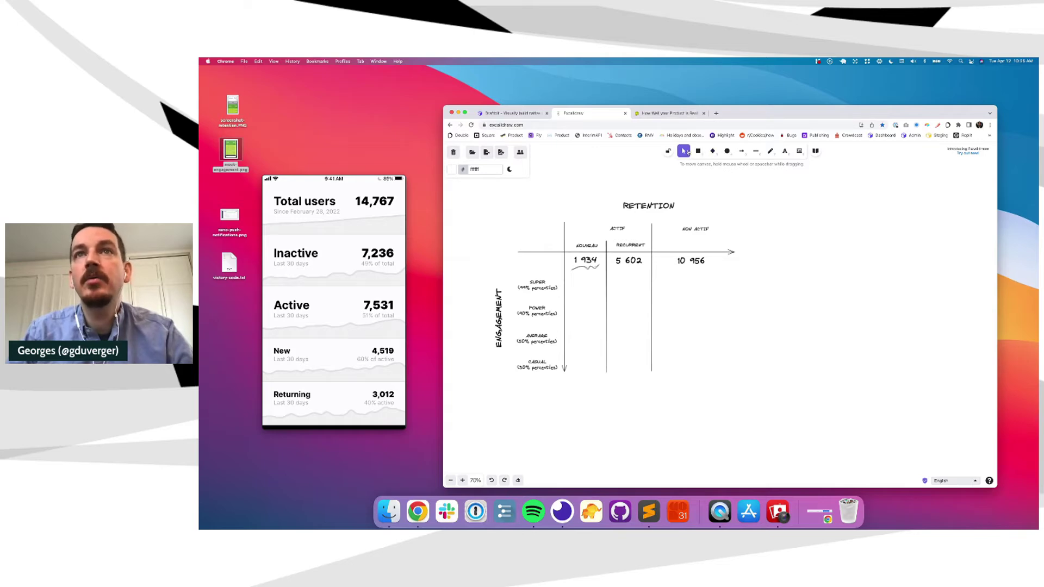
click(698, 151)
drag(850, 209, 921, 261)
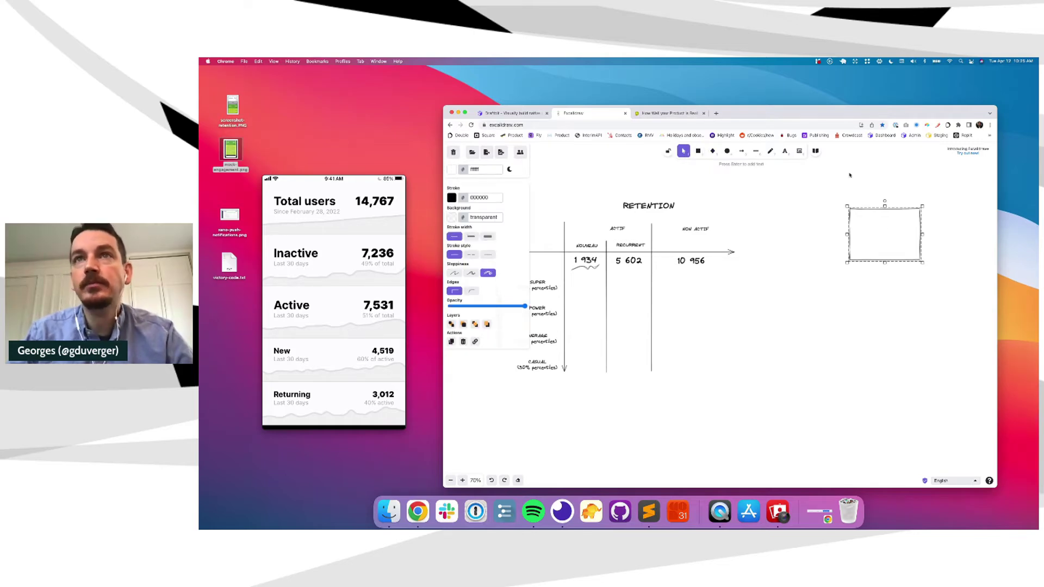
key(Return)
text(W)
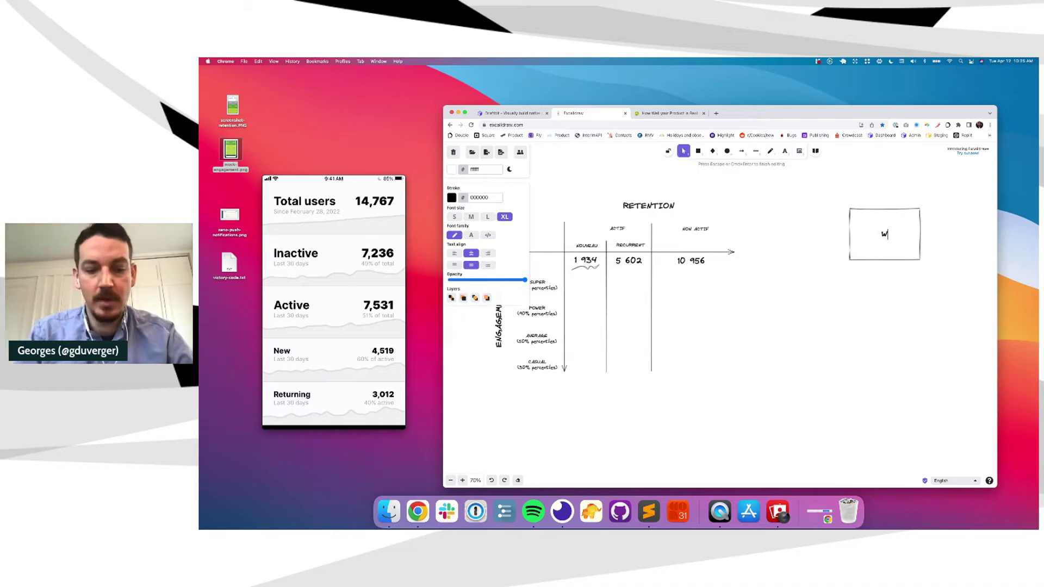
text(EB)
click(958, 213)
Move the WEB box farther right, well away from the retention diagram.
click(884, 234)
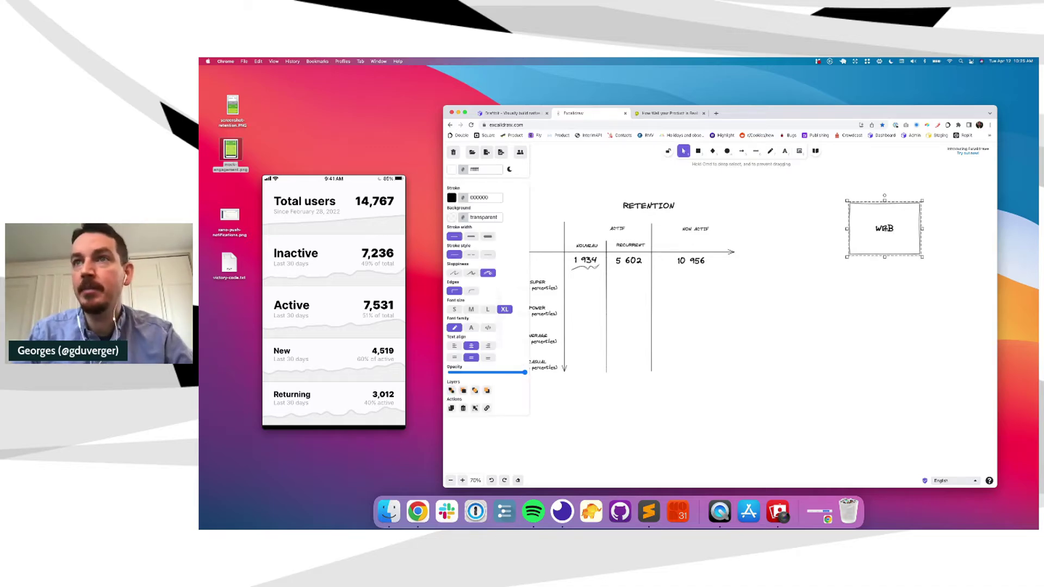
scroll(884, 230, right, 5)
drag(793, 234, 907, 235)
scroll(907, 235, right, 5)
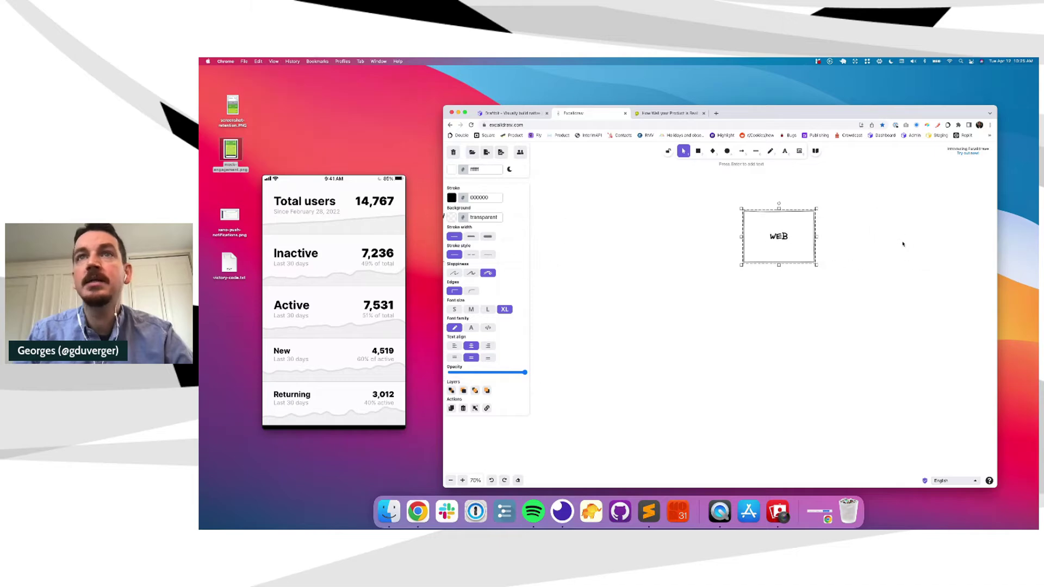
Add the text "</> Segment" to the right of the WEB box and shift it clear of the box's edge.
click(784, 151)
click(826, 238)
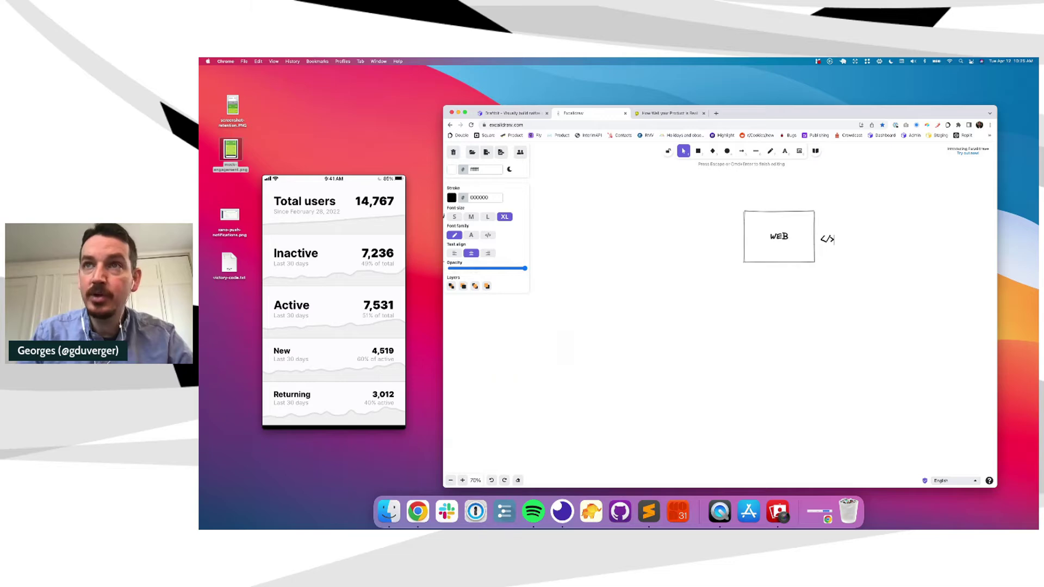
text(/)
key(Right)
text(Segment)
key(BackSpace)
key(BackSpace)
key(BackSpace)
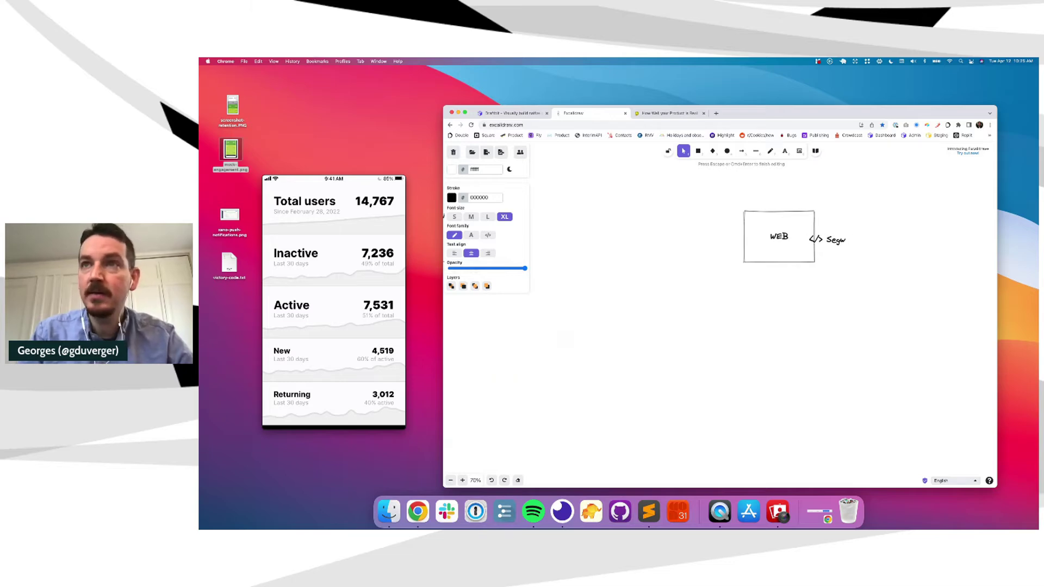
text(ment)
click(861, 201)
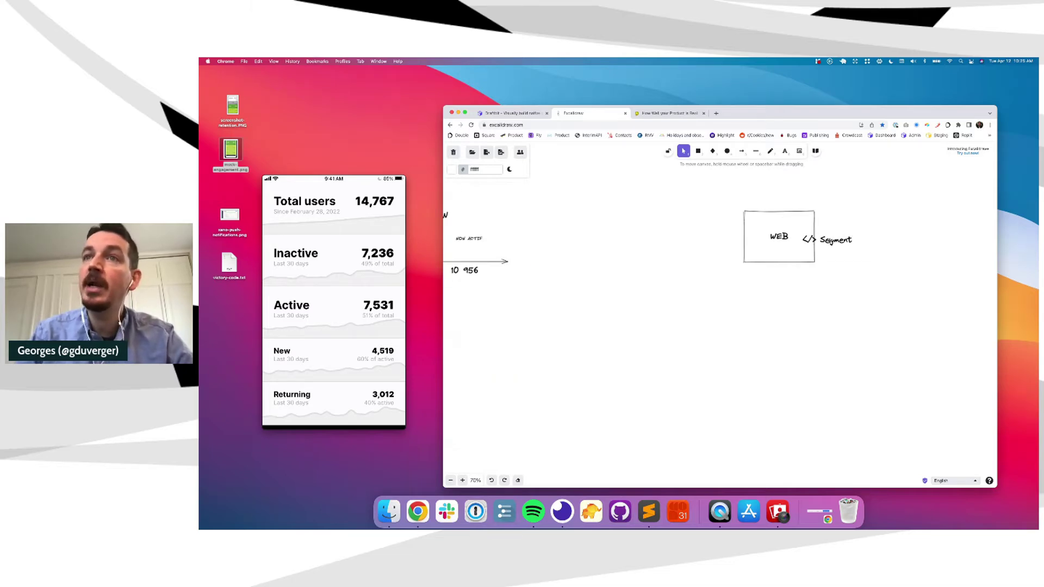
drag(830, 240, 852, 238)
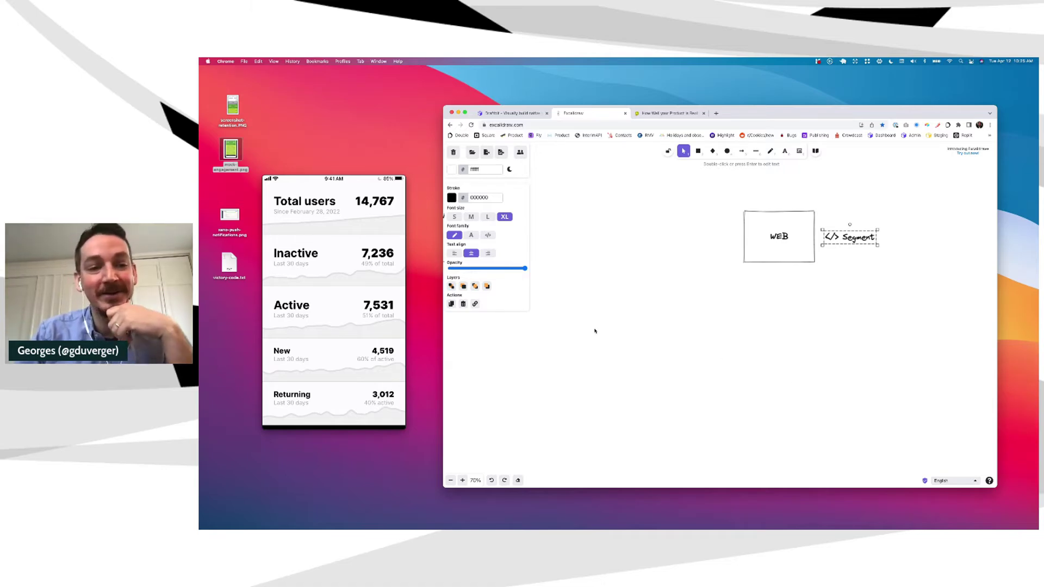
click(673, 264)
scroll(672, 264, down, 1)
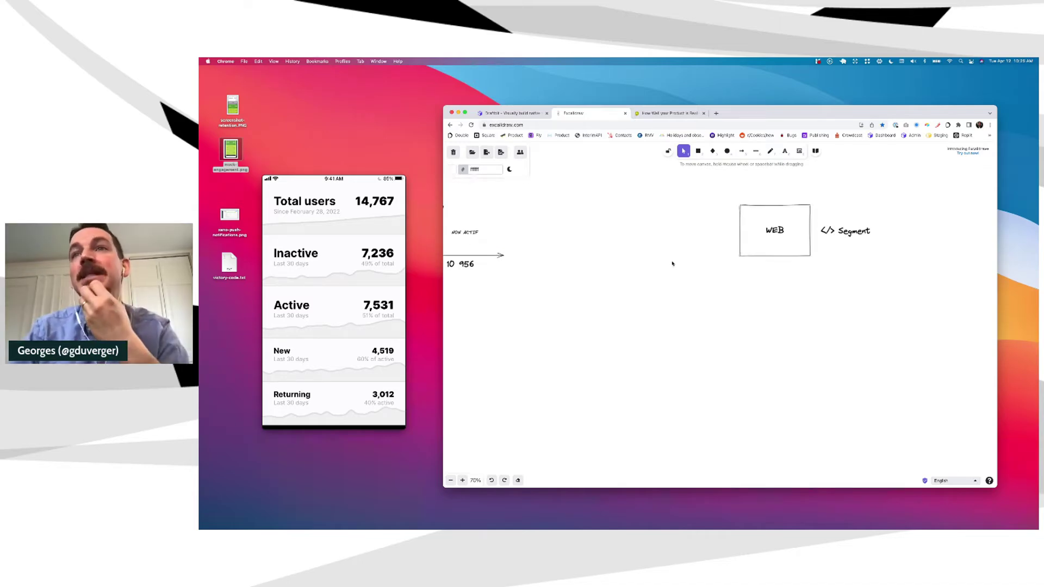
Nudge the WEB box slightly away from the Segment label and add Replit below WEB inside it.
mouse_move(754, 242)
mouse_down()
mouse_move(727, 242)
mouse_move(752, 241)
mouse_up()
click(785, 152)
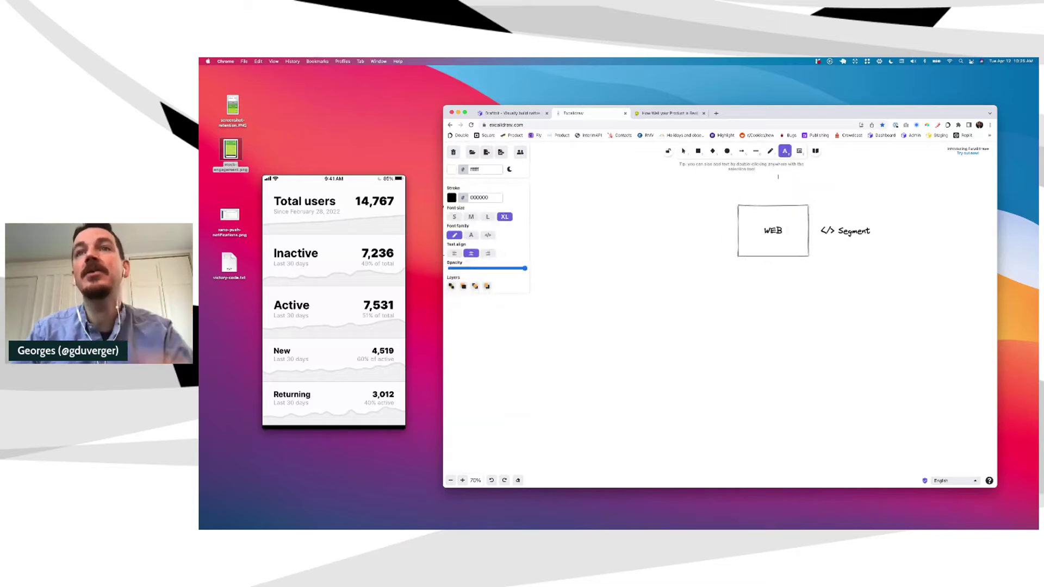
click(765, 249)
click(777, 231)
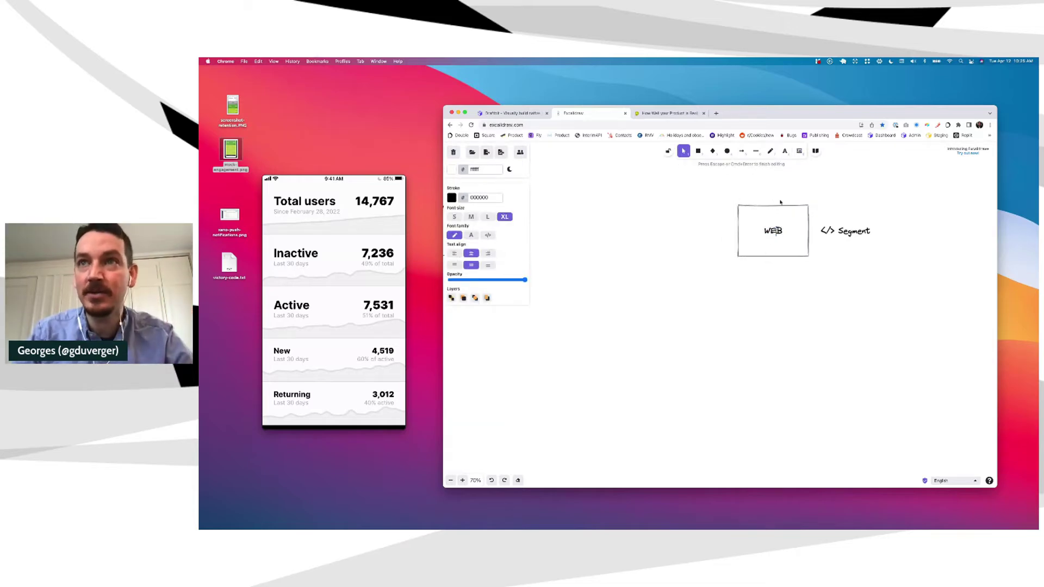
key(Return)
text(Replit)
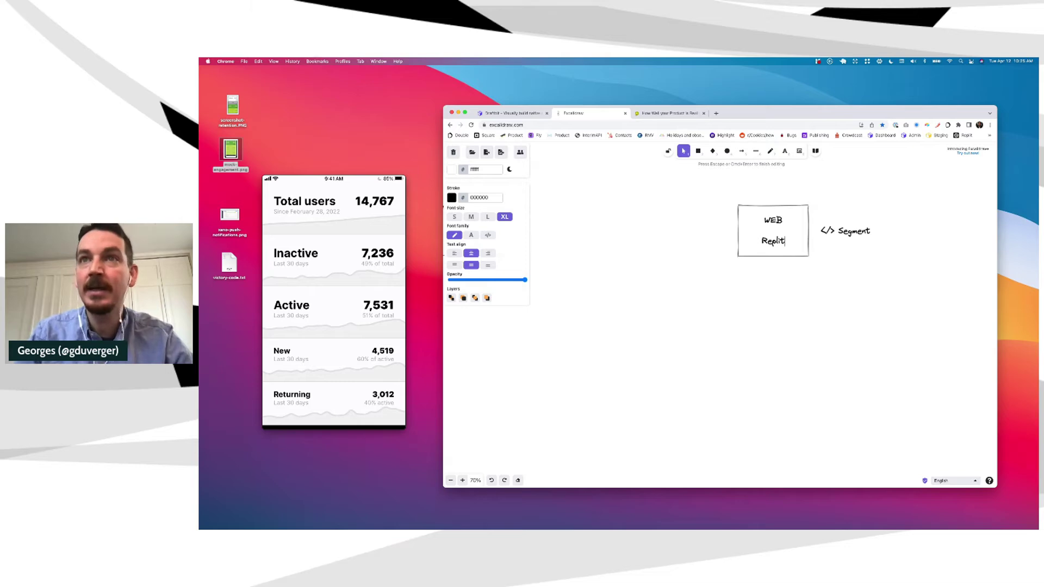
click(758, 273)
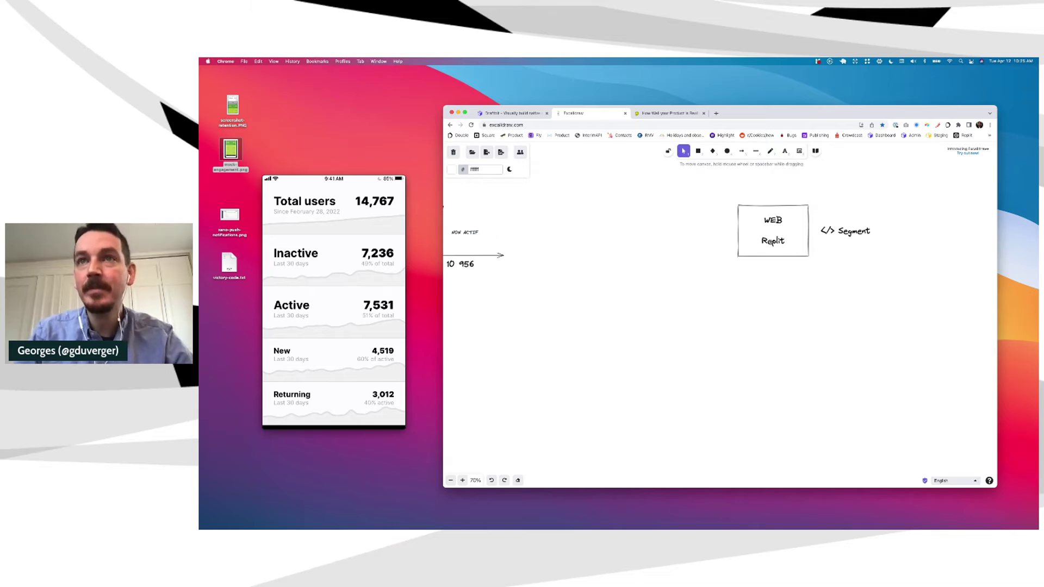
double_click(771, 242)
key(Left)
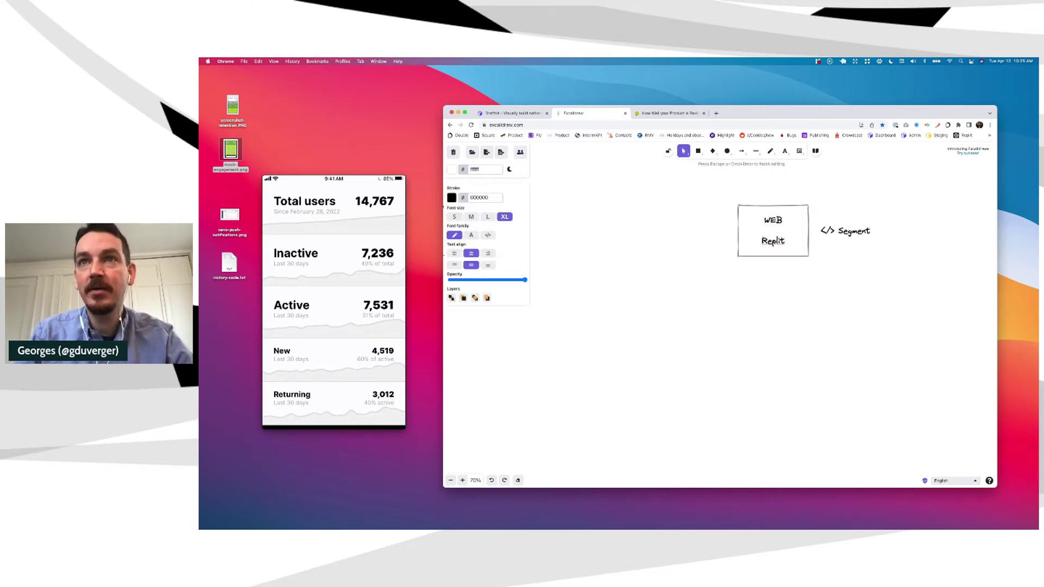
click(789, 277)
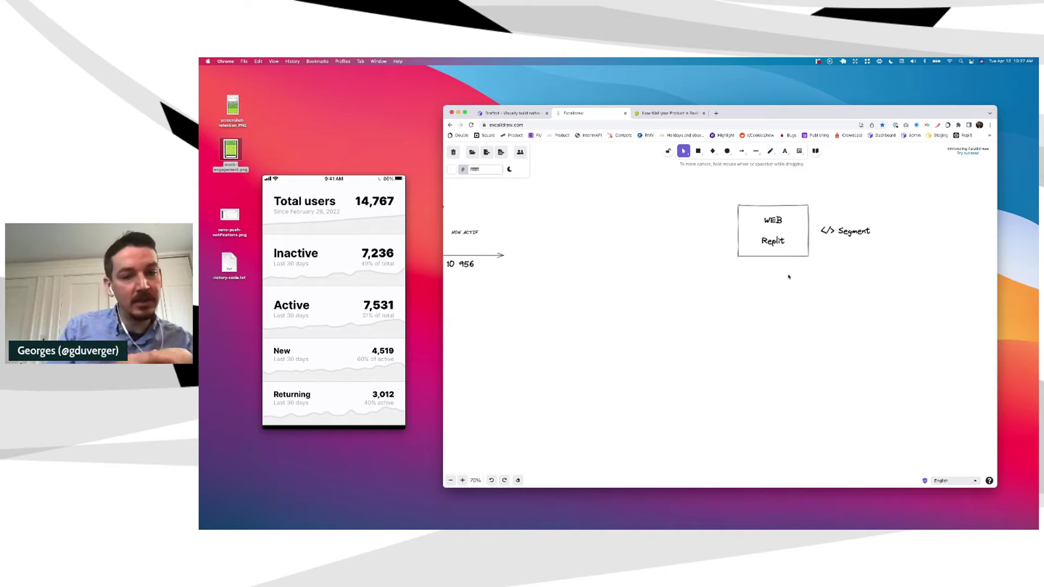
Move the "</> Segment" label beneath the WEB box and draw a short downward arrow below it.
click(777, 240)
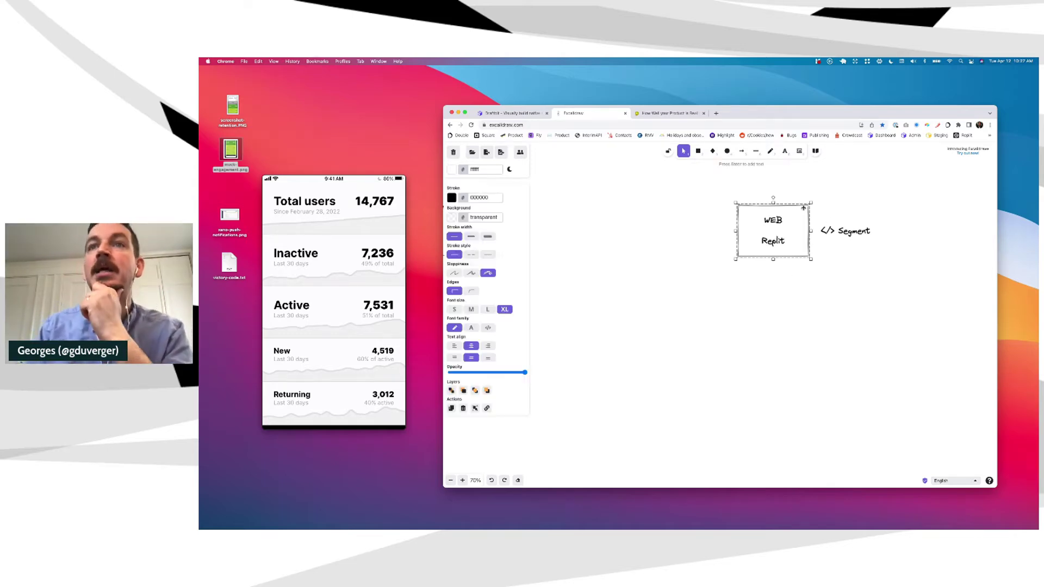
click(840, 233)
mouse_move(841, 232)
mouse_down()
mouse_move(764, 277)
mouse_move(769, 286)
mouse_move(795, 284)
mouse_move(827, 235)
mouse_move(841, 234)
mouse_up()
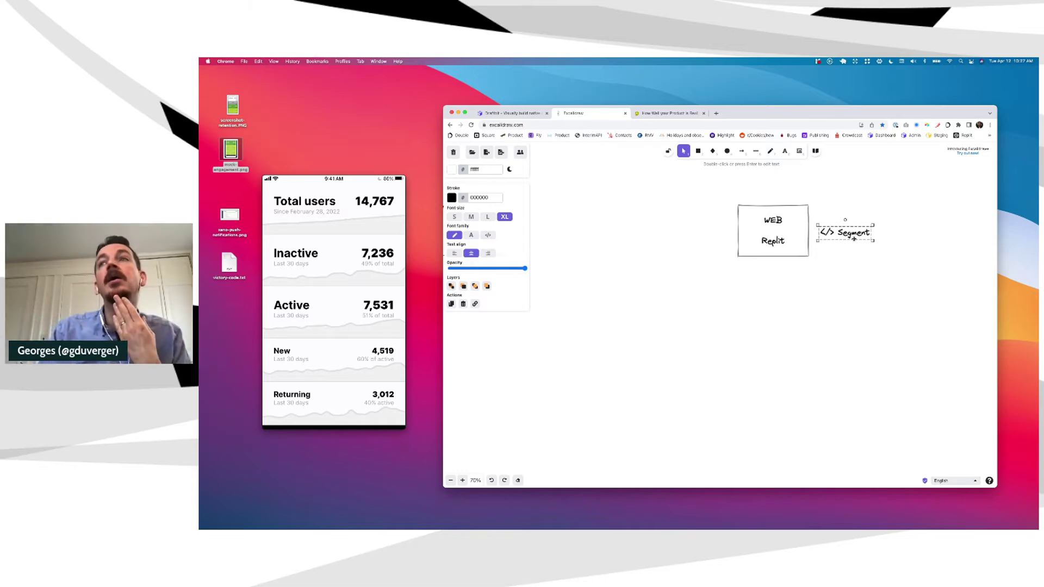
click(743, 153)
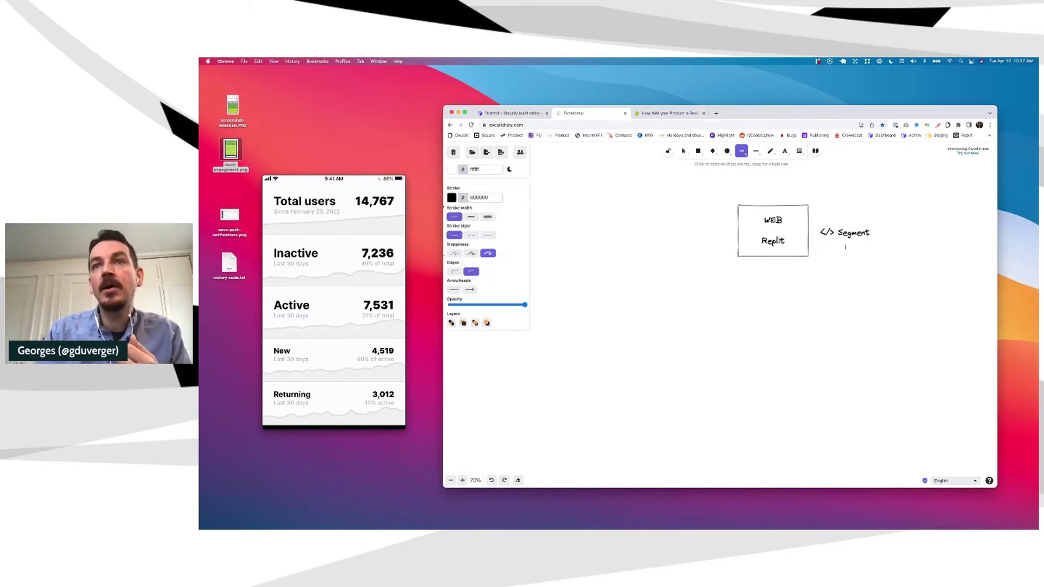
scroll(824, 217, right, 2)
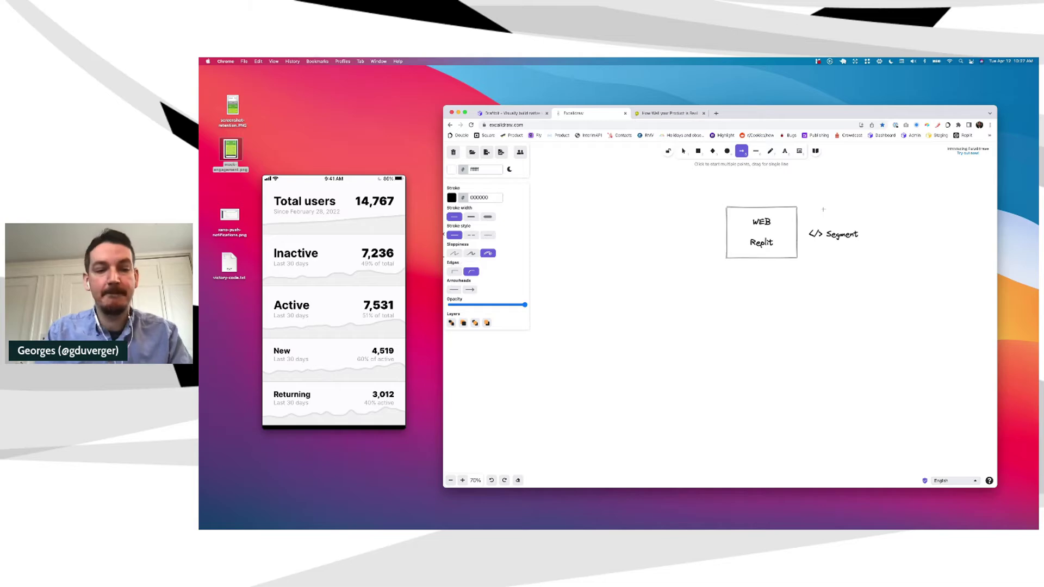
key(v)
mouse_move(829, 233)
mouse_down()
mouse_move(760, 270)
mouse_move(775, 325)
mouse_move(766, 324)
mouse_up()
key(a)
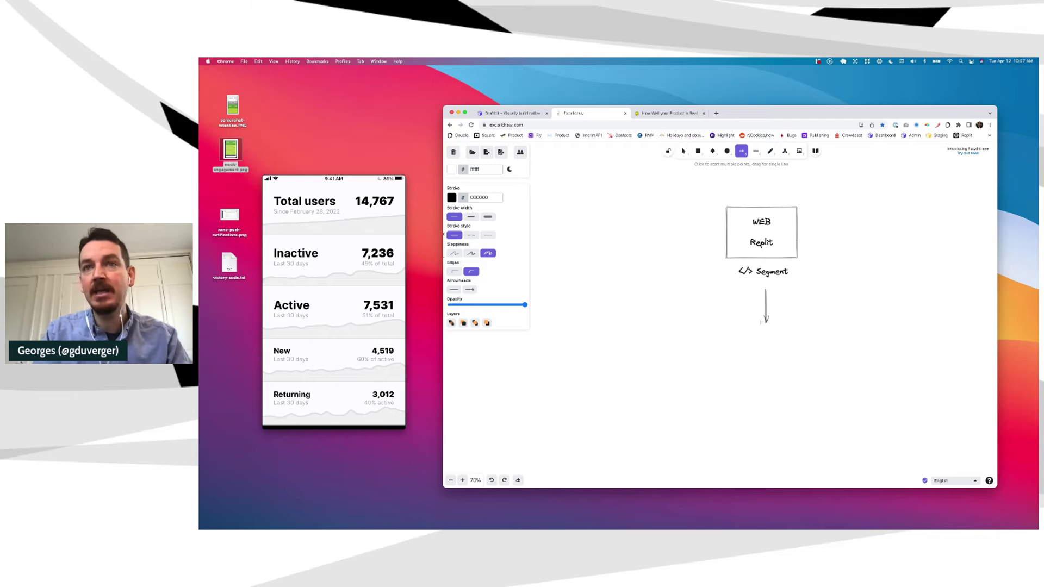
Draw a rectangle below the arrow and place the two-line text "Xano" and "Interim (beta)" in it.
click(699, 152)
drag(730, 333, 807, 380)
double_click(783, 354)
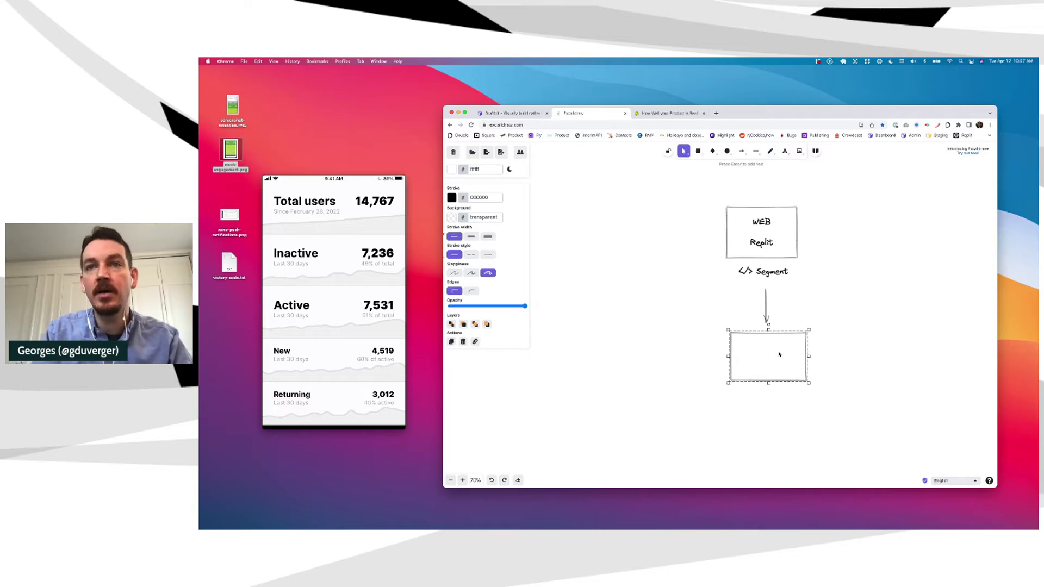
text(Xano)
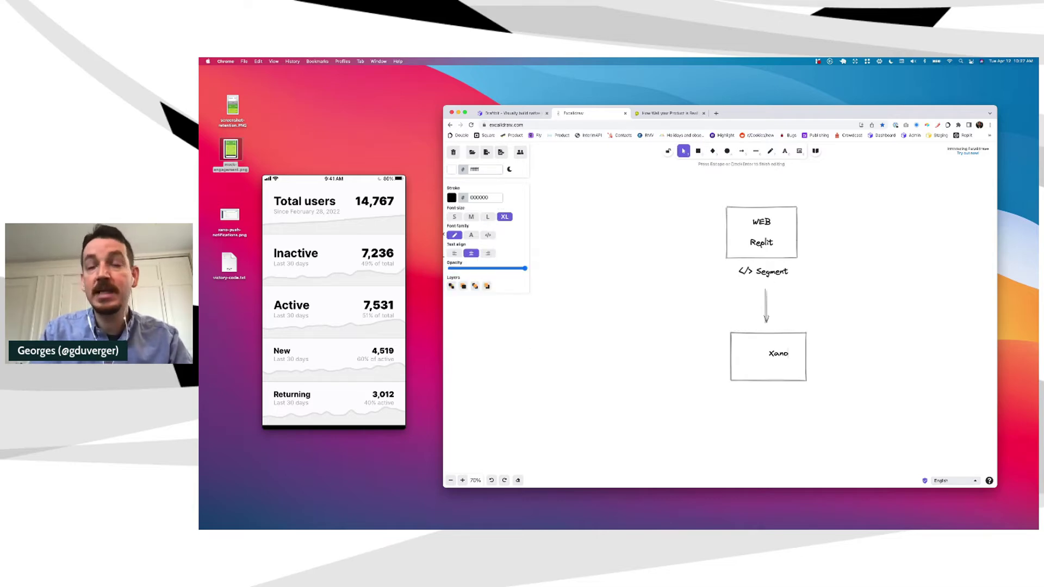
key(Return)
text(Inte)
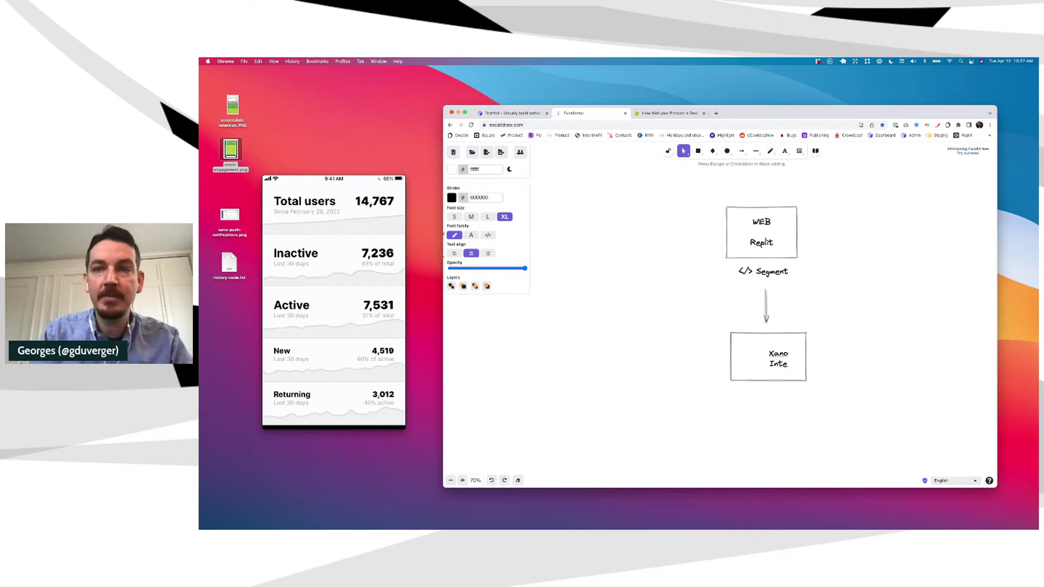
text(rim (beta))
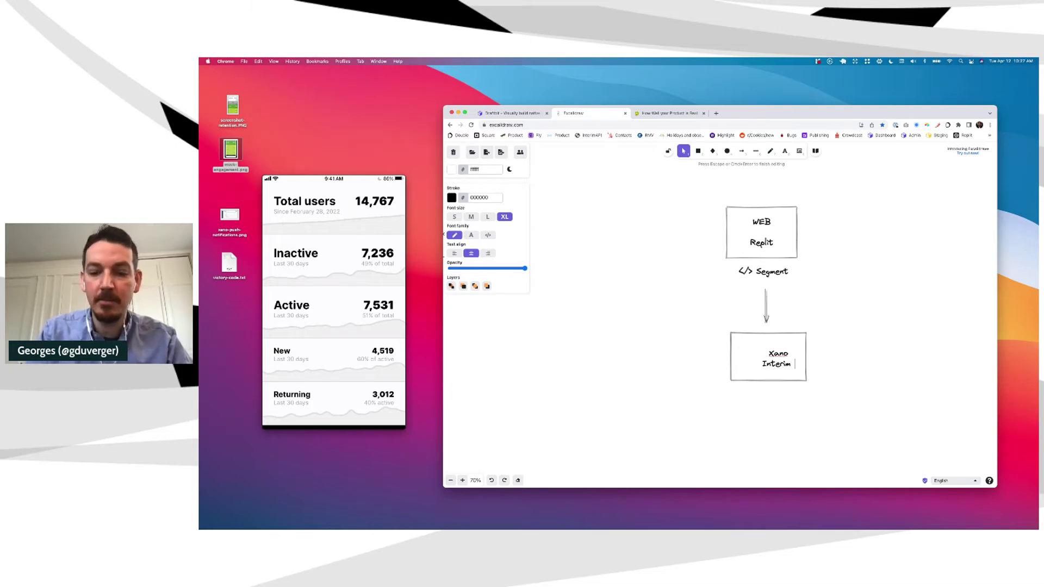
click(821, 373)
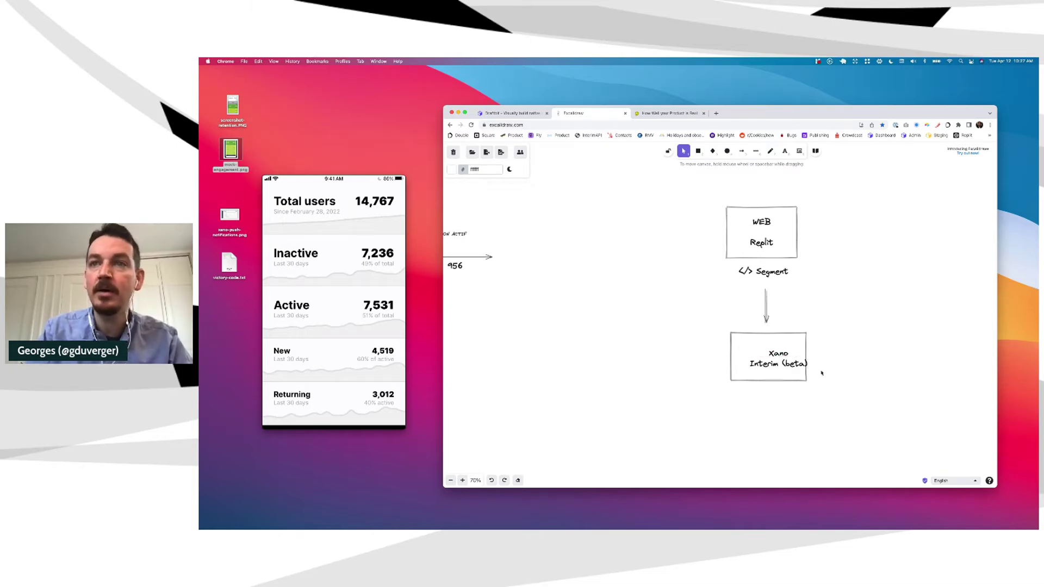
Reposition the text within the lower box and reorder its lines so "Interim (beta)" sits above "Xano".
double_click(778, 364)
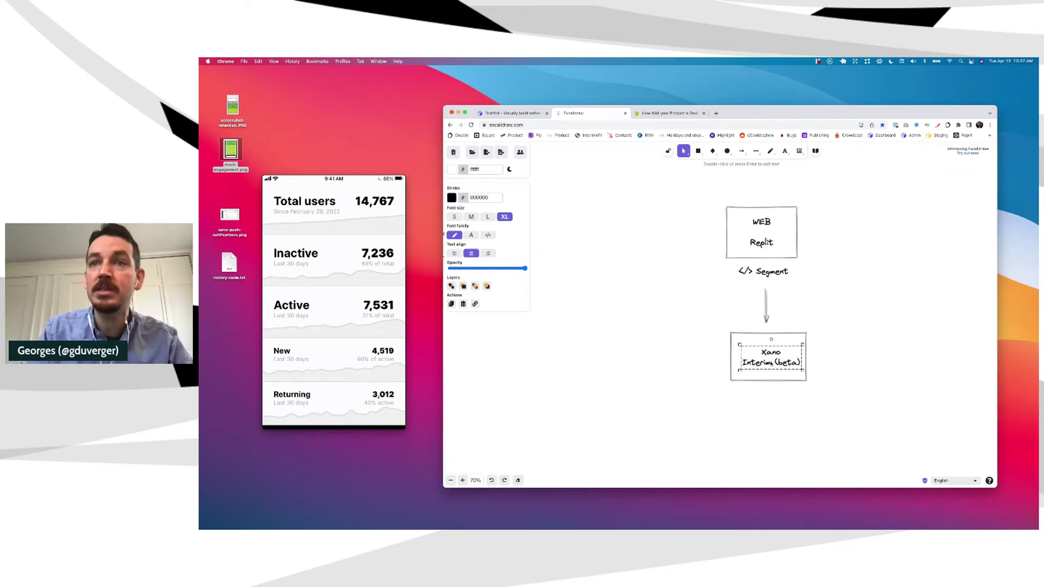
triple_click(770, 363)
key(super+c)
key(BackSpace)
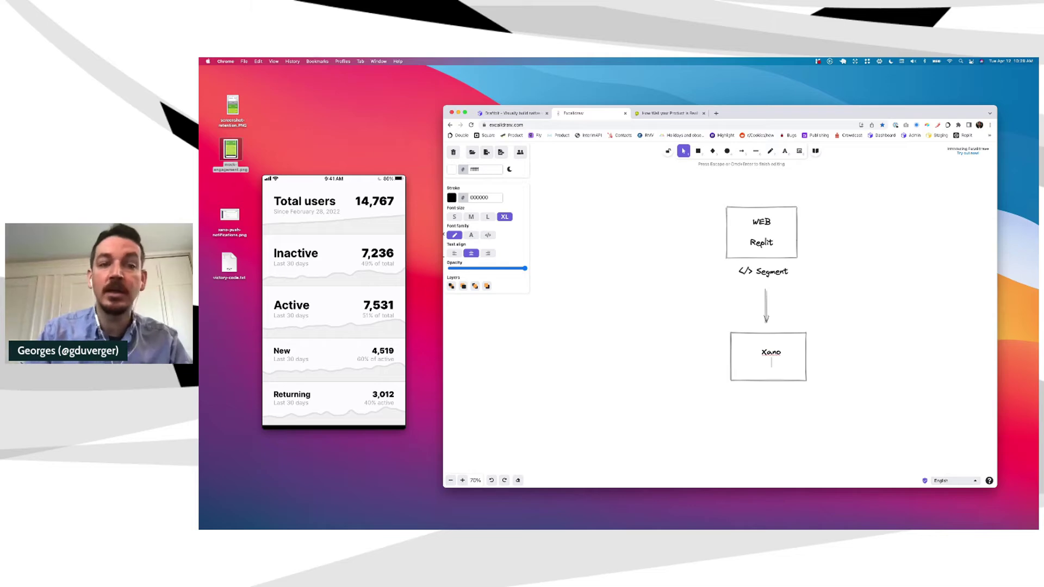
key(Return)
key(Up)
key(super+v)
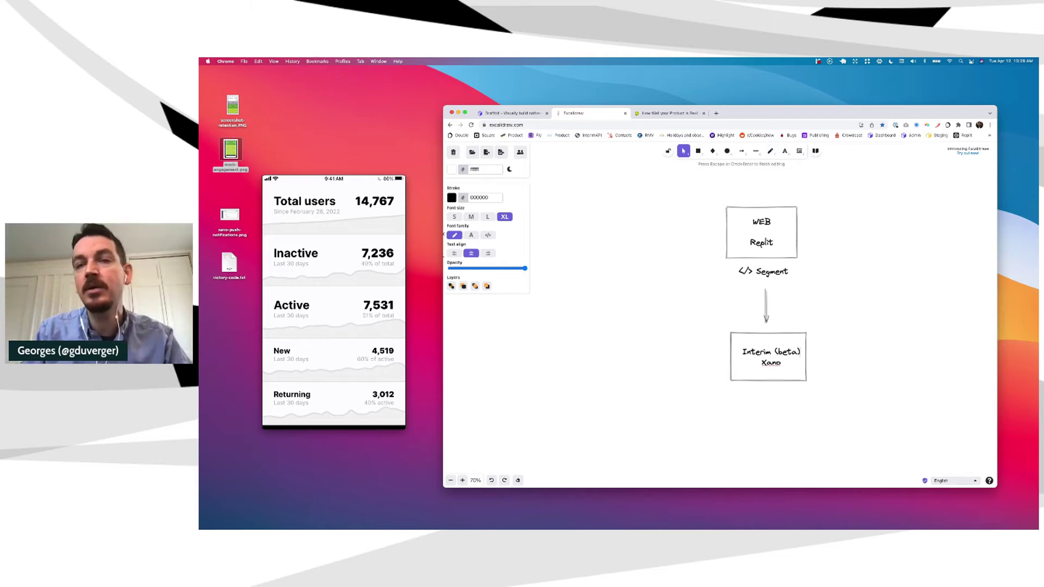
click(872, 368)
click(761, 356)
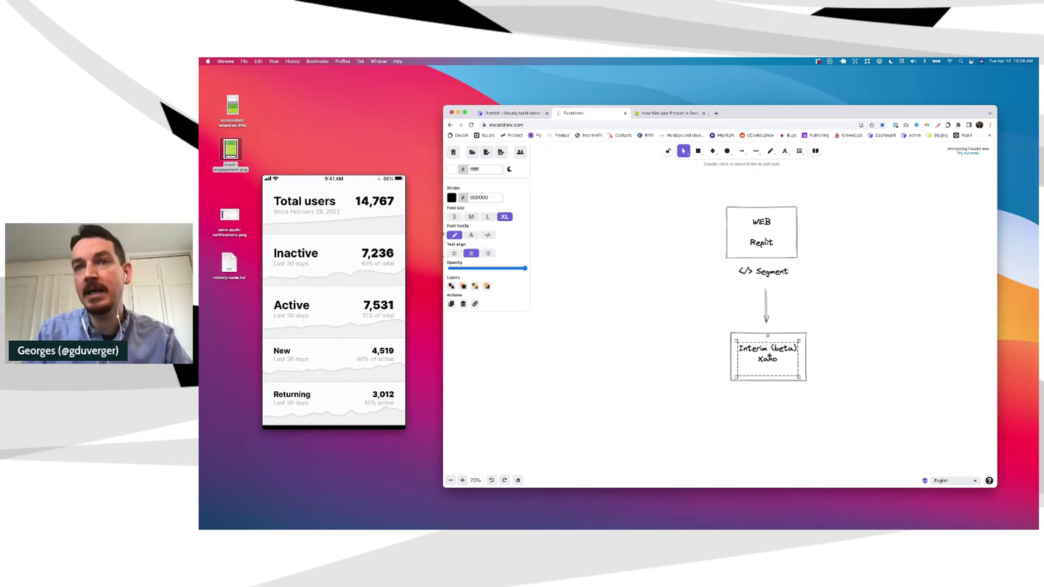
Draw a short downward arrow below the "Interim (beta)" Xano box.
click(875, 332)
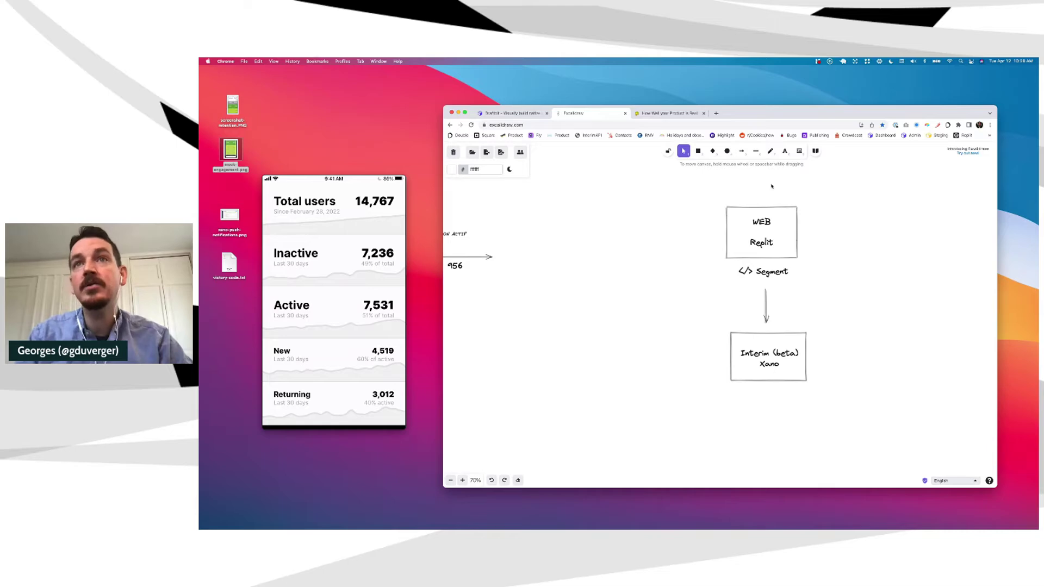
click(742, 152)
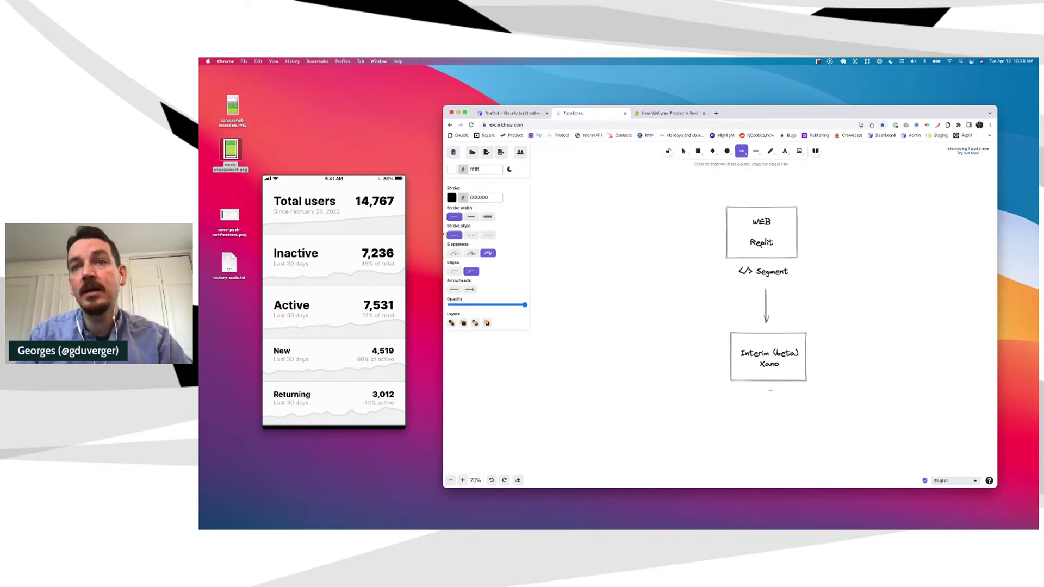
drag(770, 388, 773, 424)
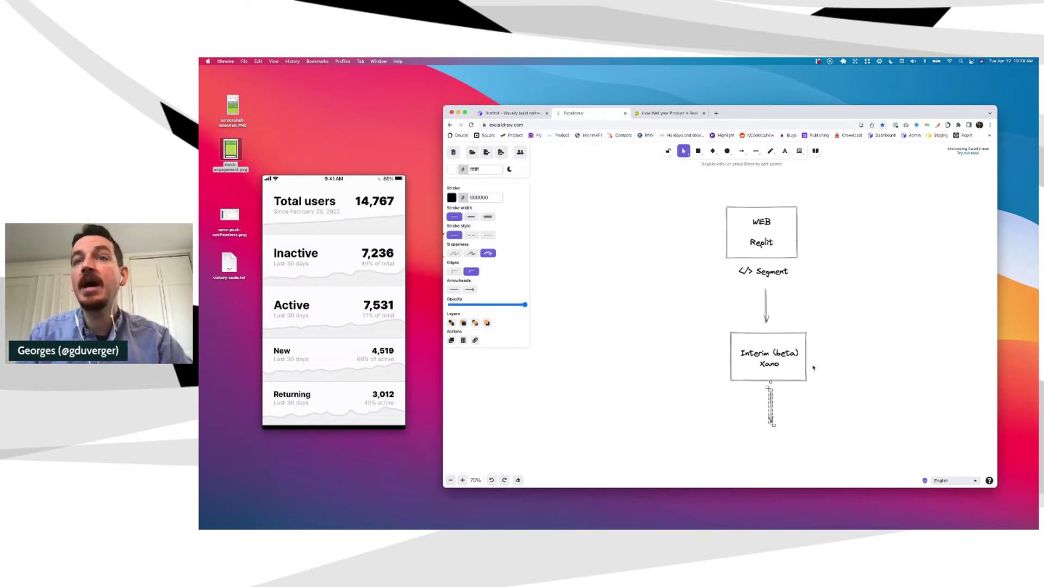
Add the two-line text "Evenements" and "Utilisateurs" beside the "Interim (beta)" Xano box.
click(785, 152)
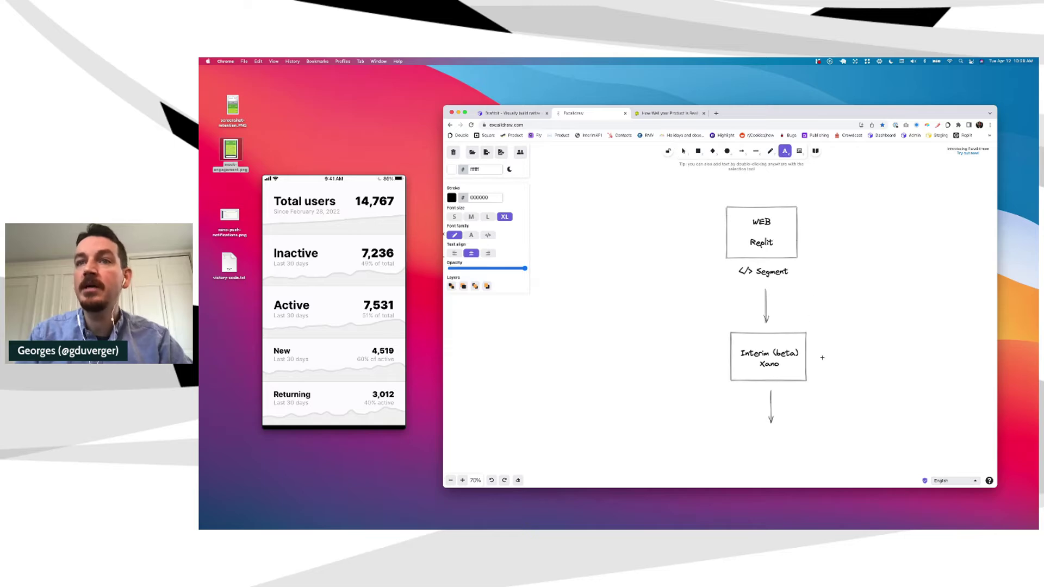
click(822, 357)
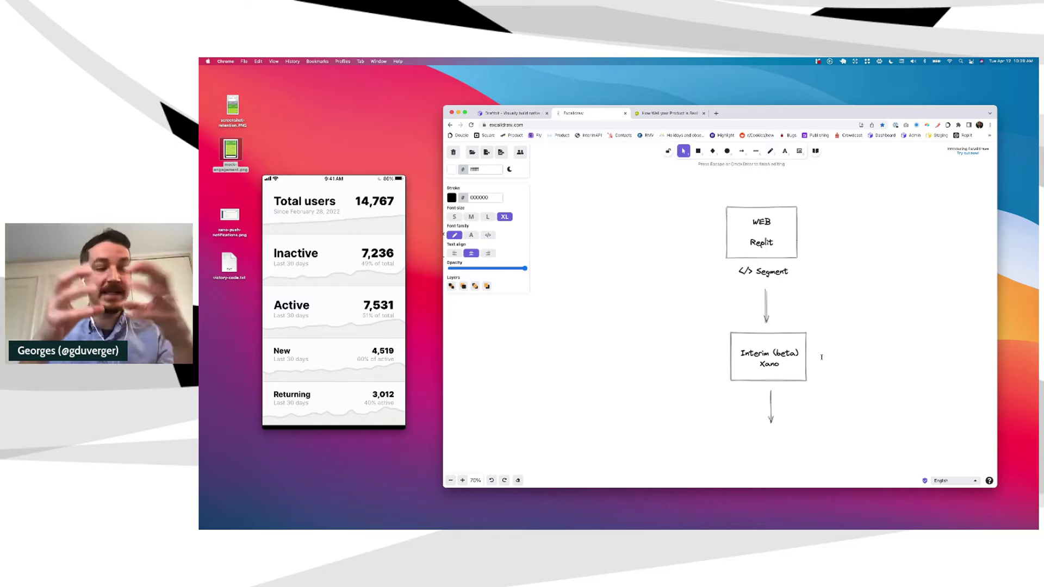
text(Event)
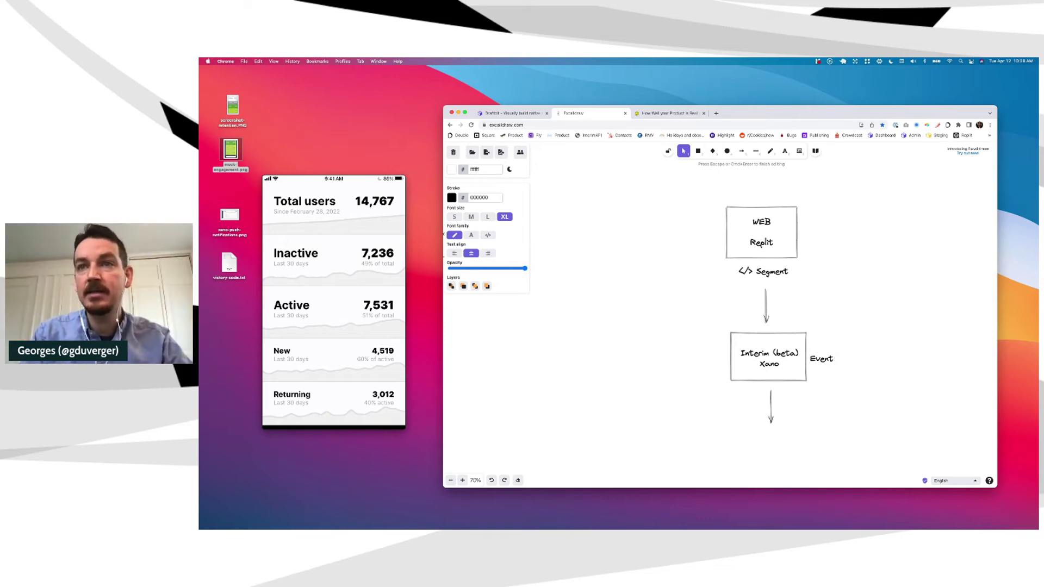
key(BackSpace)
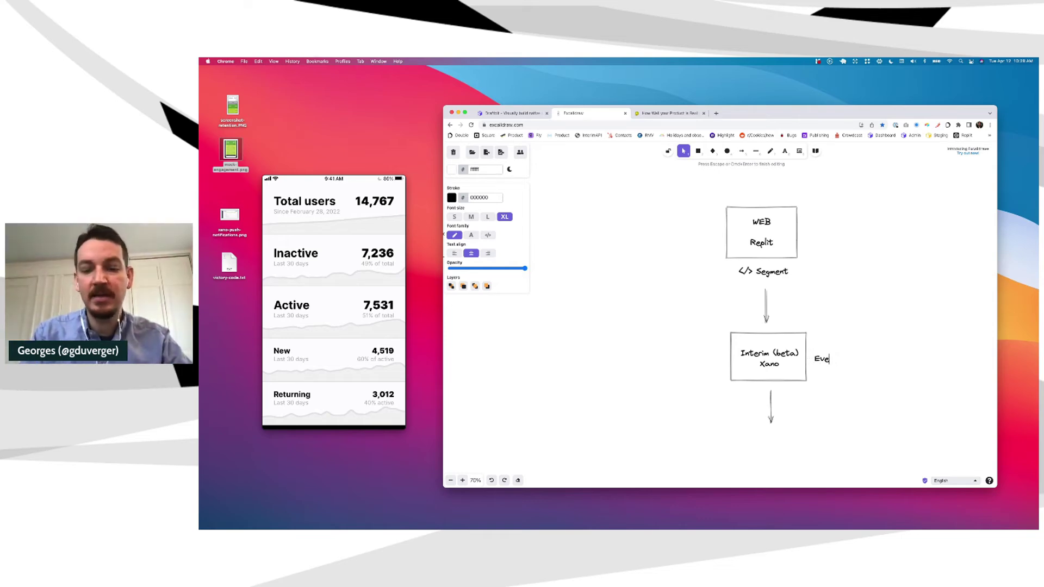
text(ements Utilisateurs)
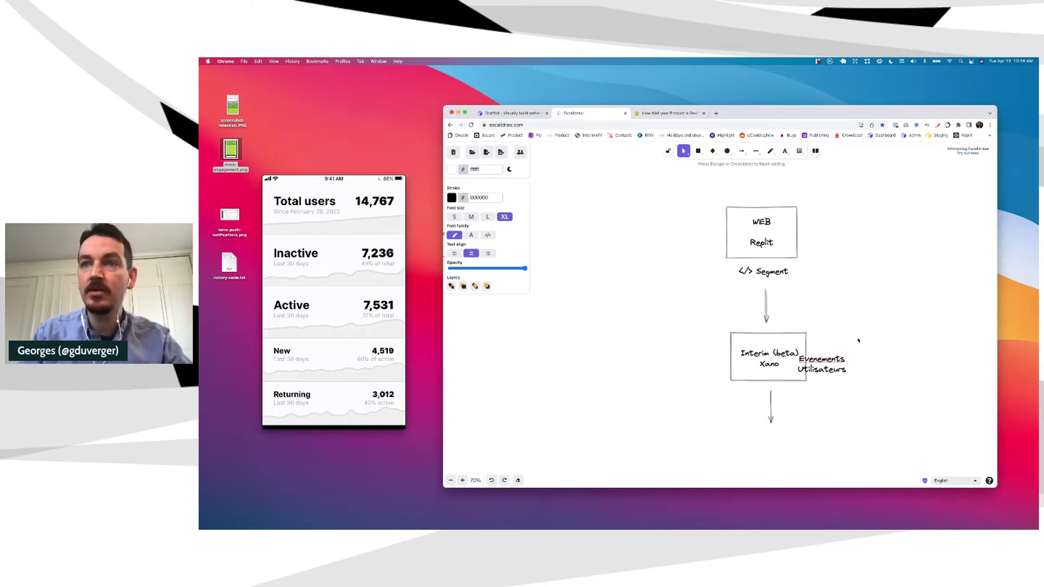
click(759, 280)
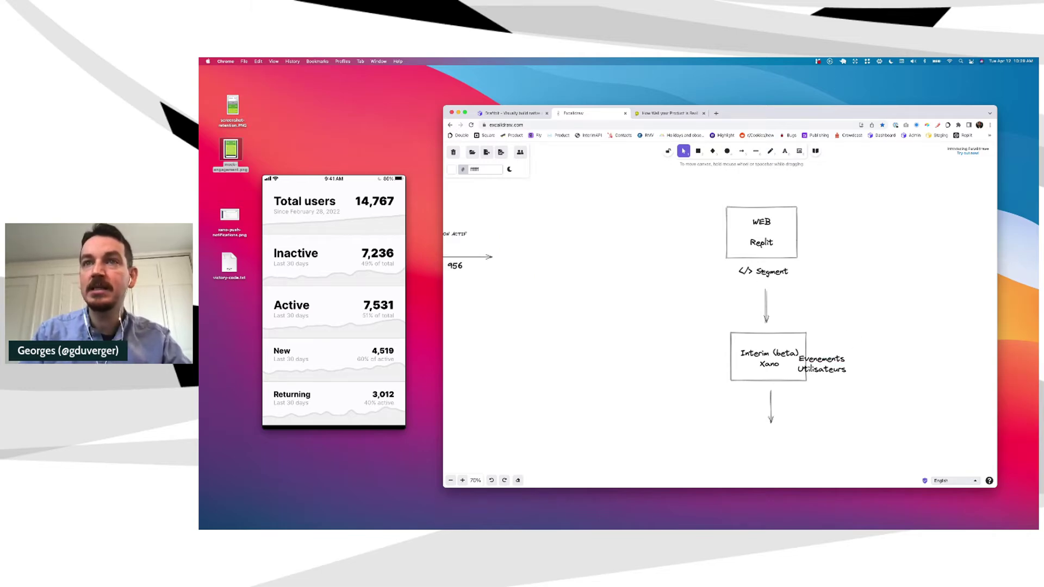
Move the "Evenements" and "Utilisateurs" text clear of the Xano box and prefix each line with a dash.
click(830, 363)
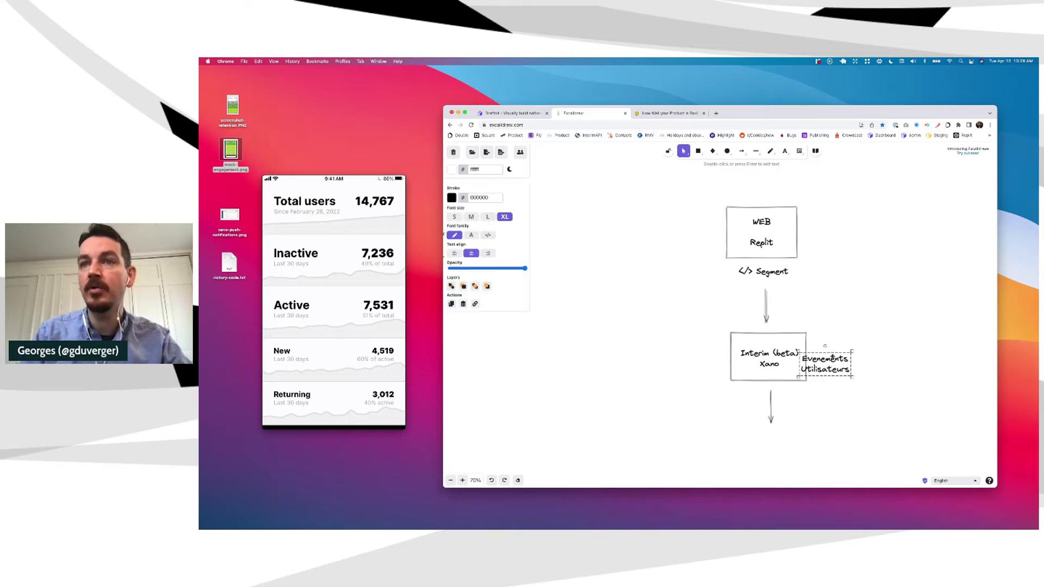
drag(832, 357, 852, 349)
key(Left)
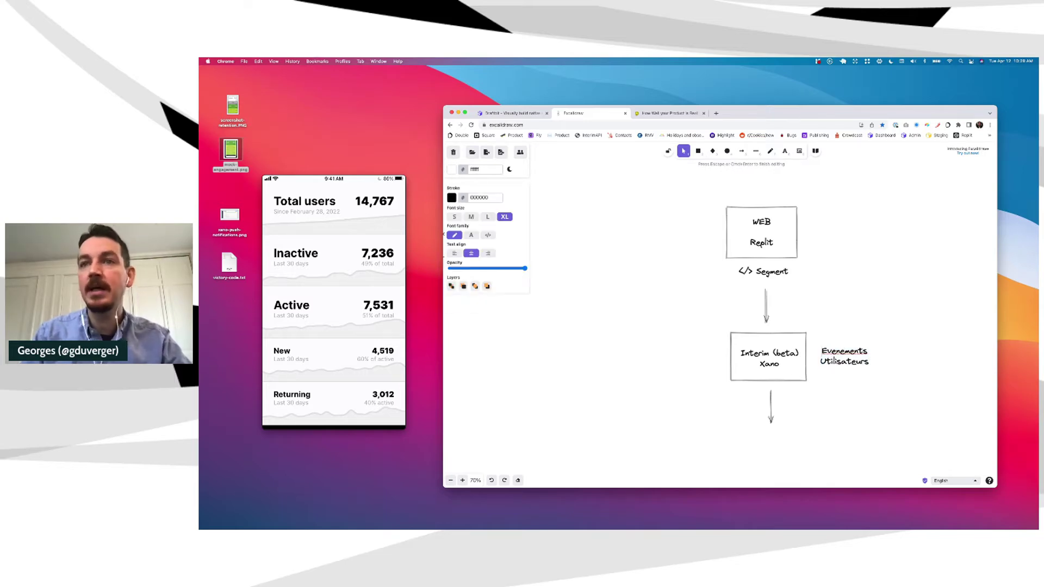
text(-)
key(Down)
key(Home)
text(-)
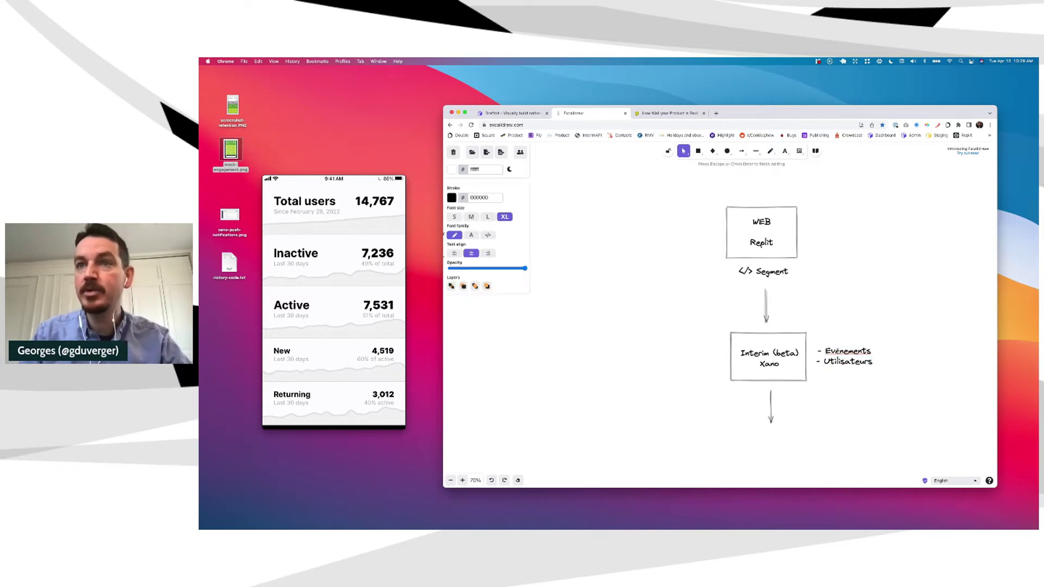
click(862, 324)
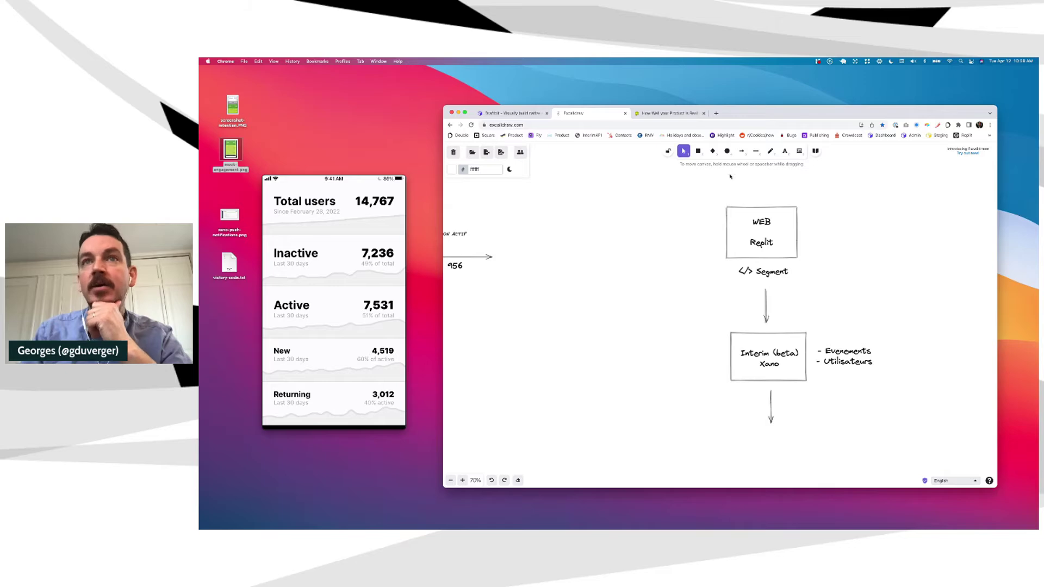
Draw a rectangle below the lower arrow and place the text "Draftbit" inside it.
key(r)
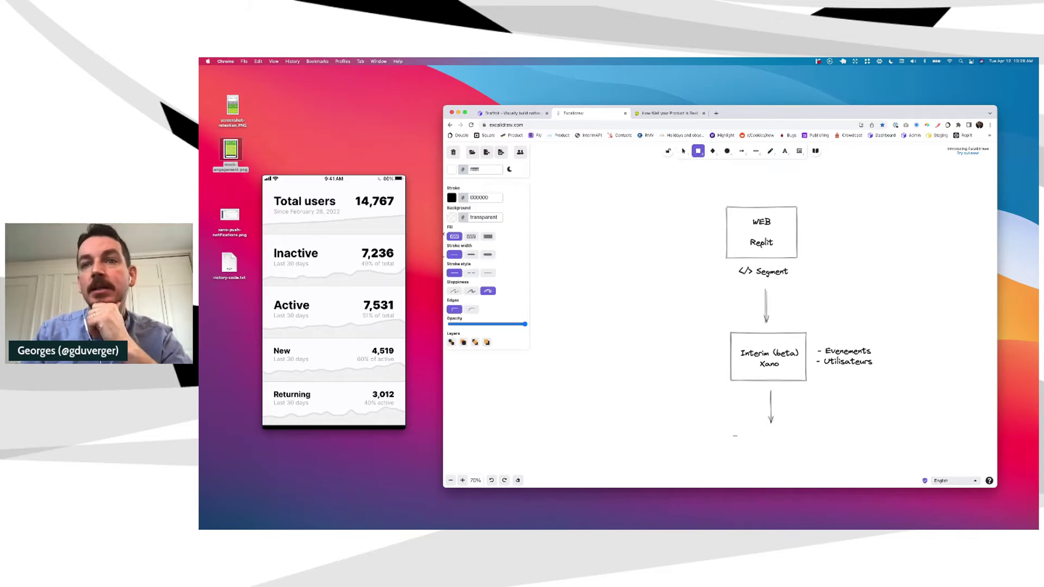
drag(735, 435, 814, 484)
scroll(789, 435, down, 2)
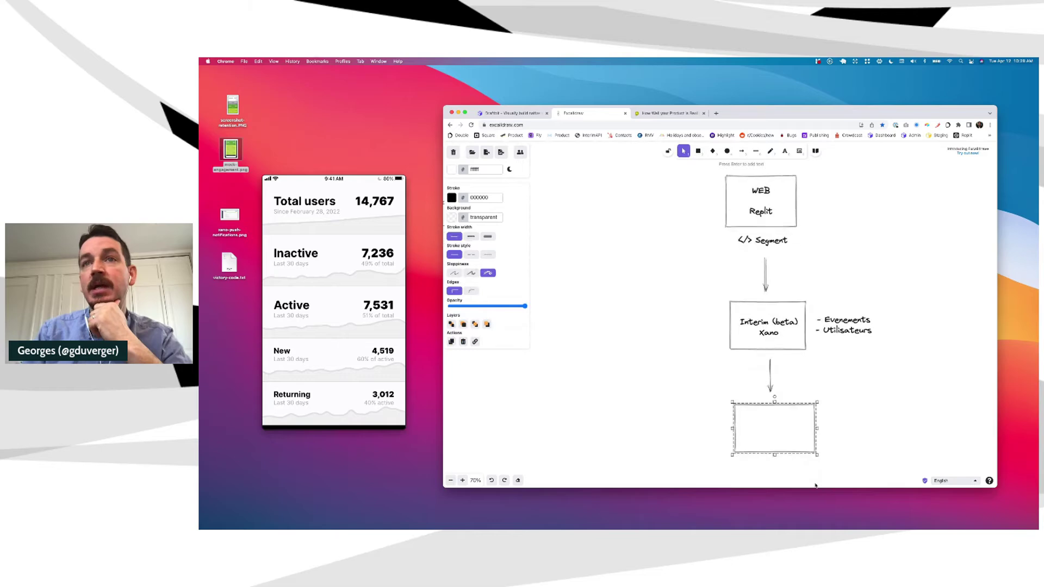
click(786, 152)
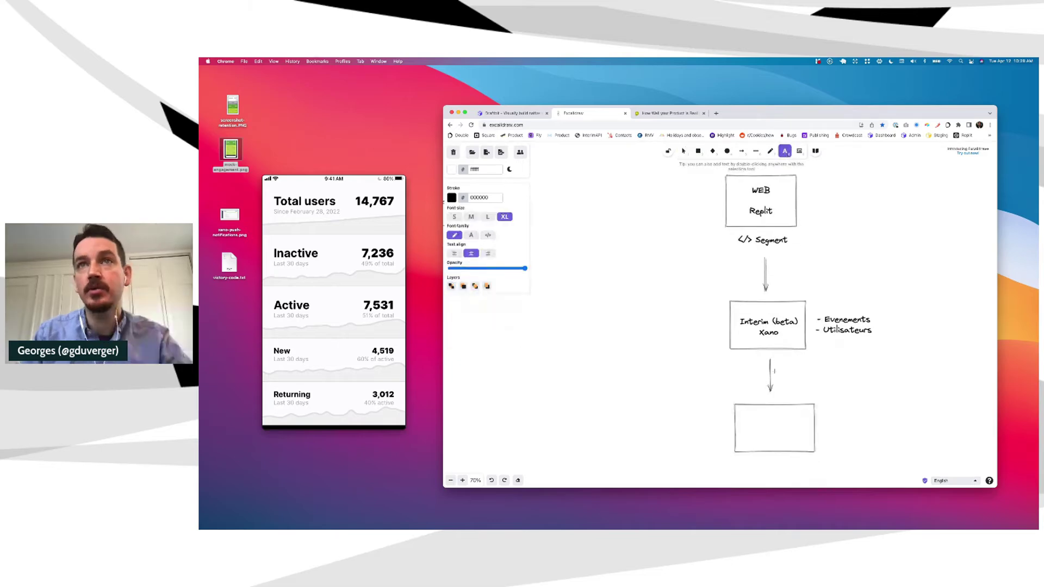
click(766, 426)
text(Draftbit)
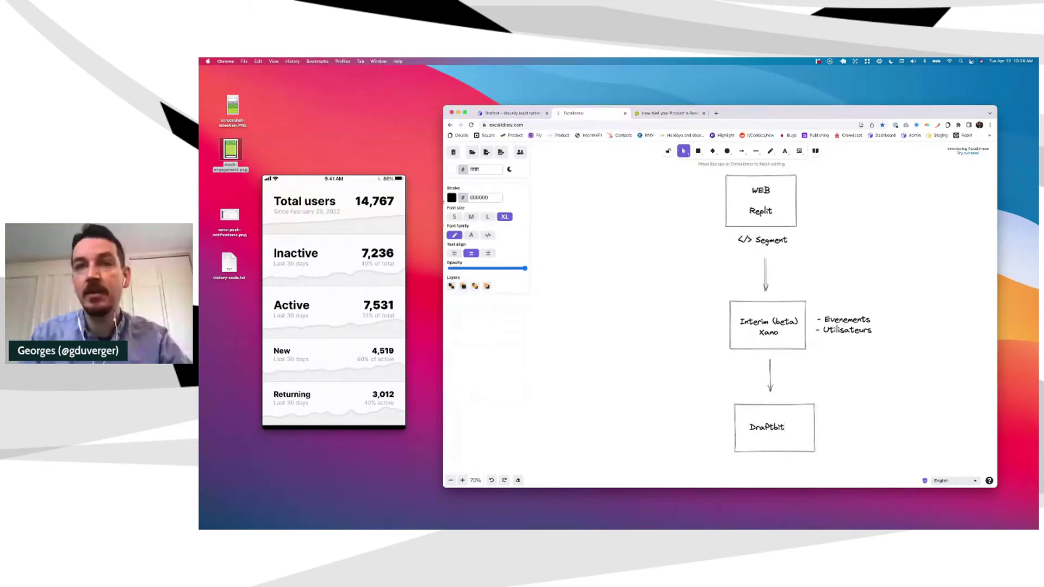
Add "(WeWeb)" directly under "Draftbit" as a second line and centre the text in its box.
key(Return)
text((WebWe)
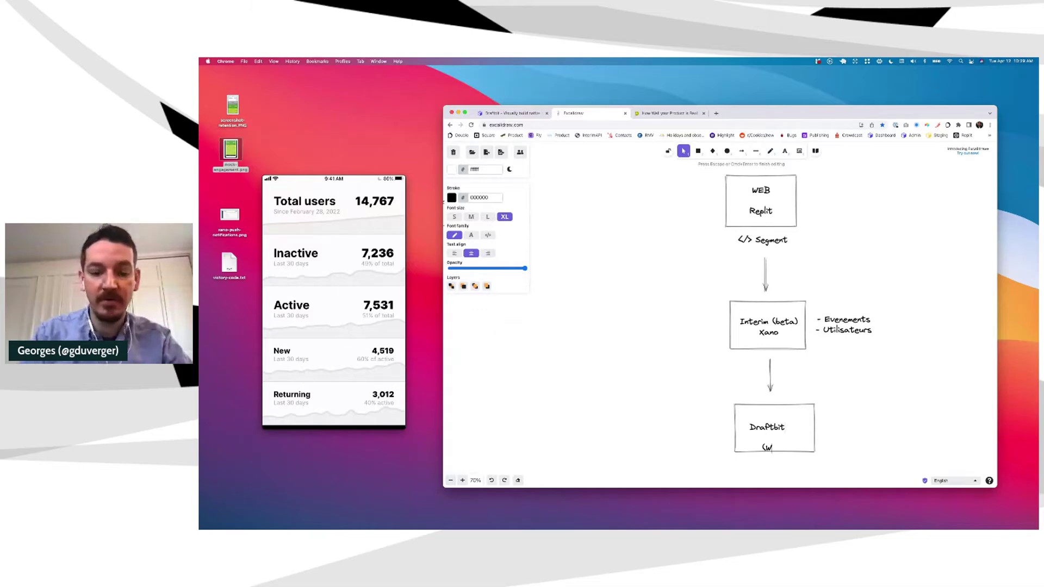
key(BackSpace)
key(BackSpace)
key(BackSpace)
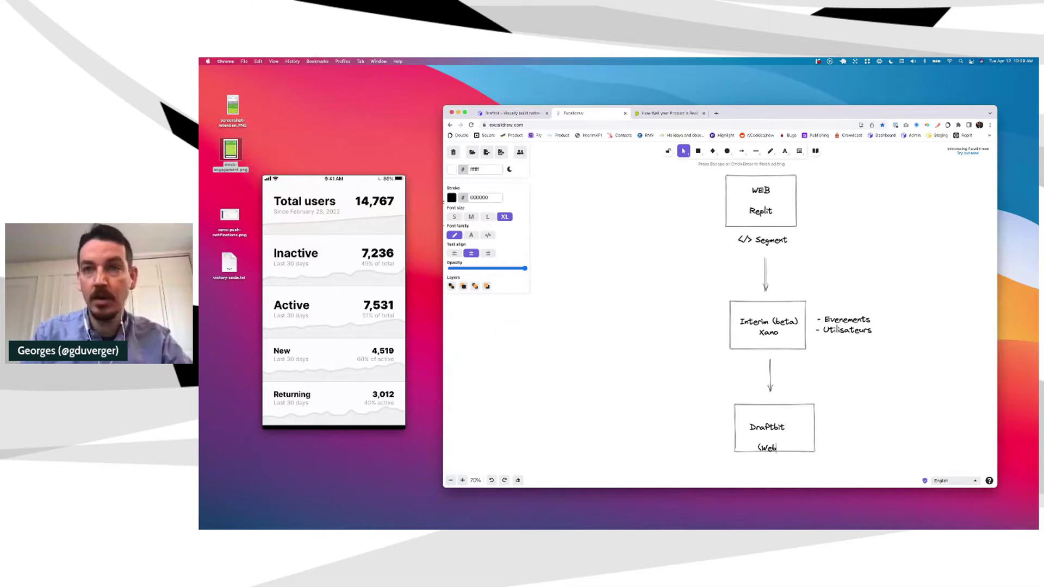
text(Web))
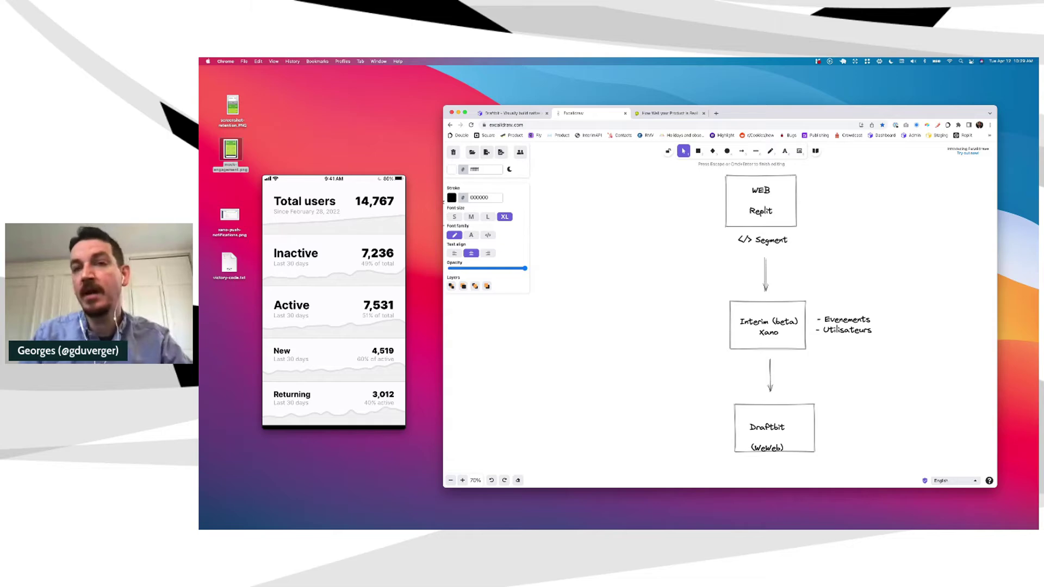
key(BackSpace)
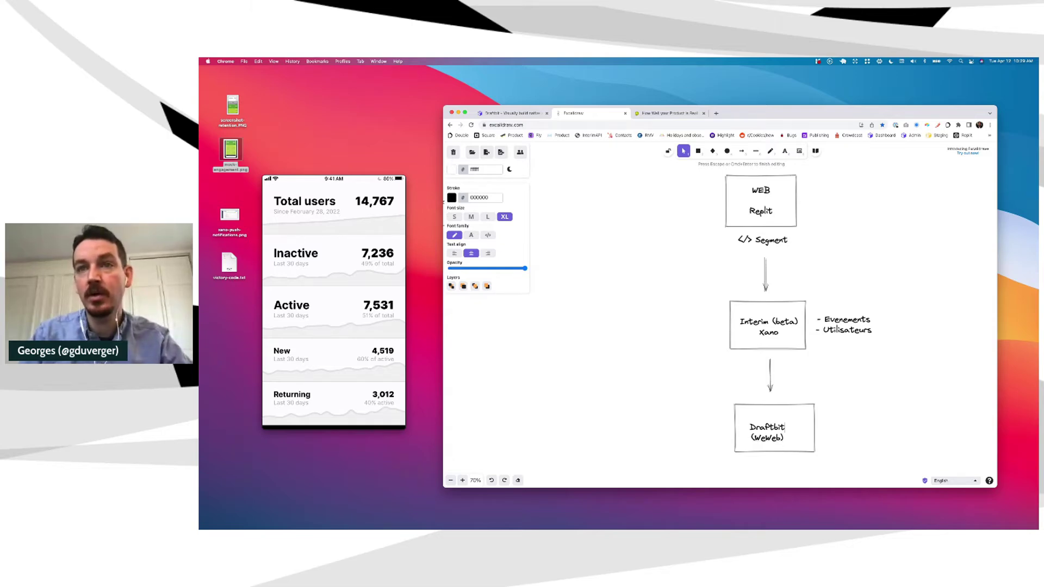
click(846, 426)
click(772, 428)
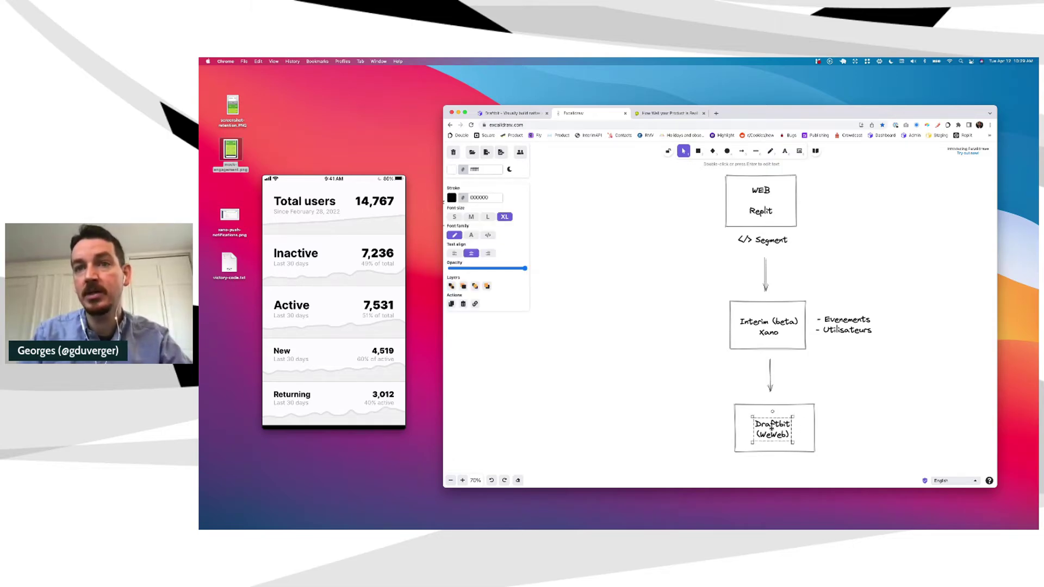
click(866, 416)
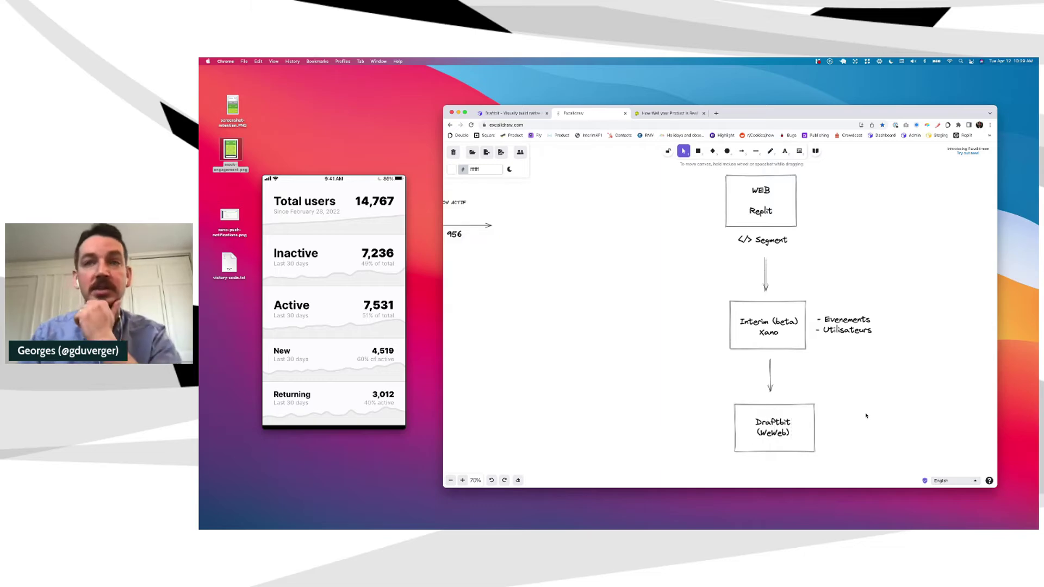
scroll(830, 348, down, 1)
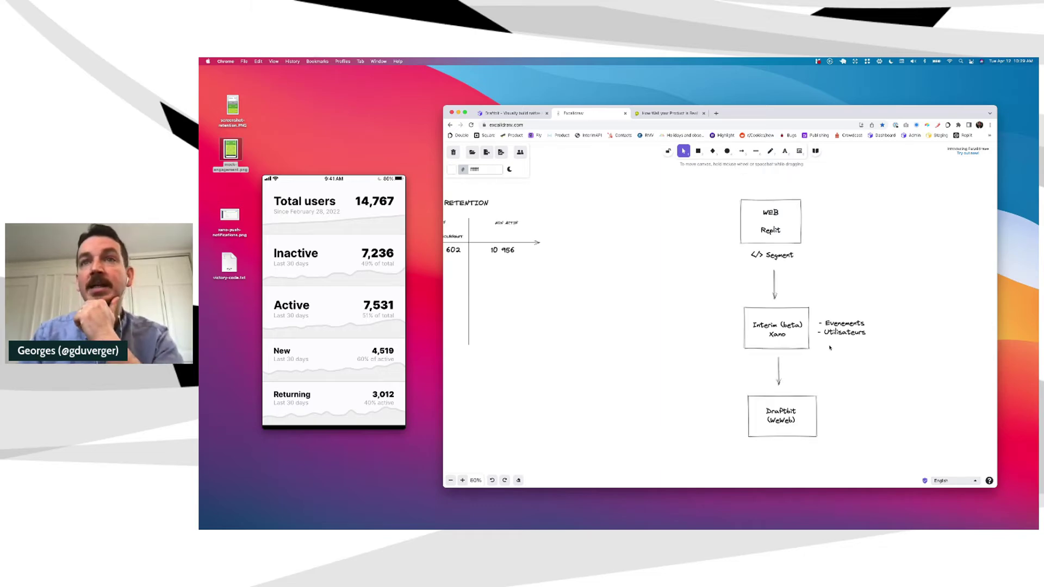
scroll(830, 348, right, 1)
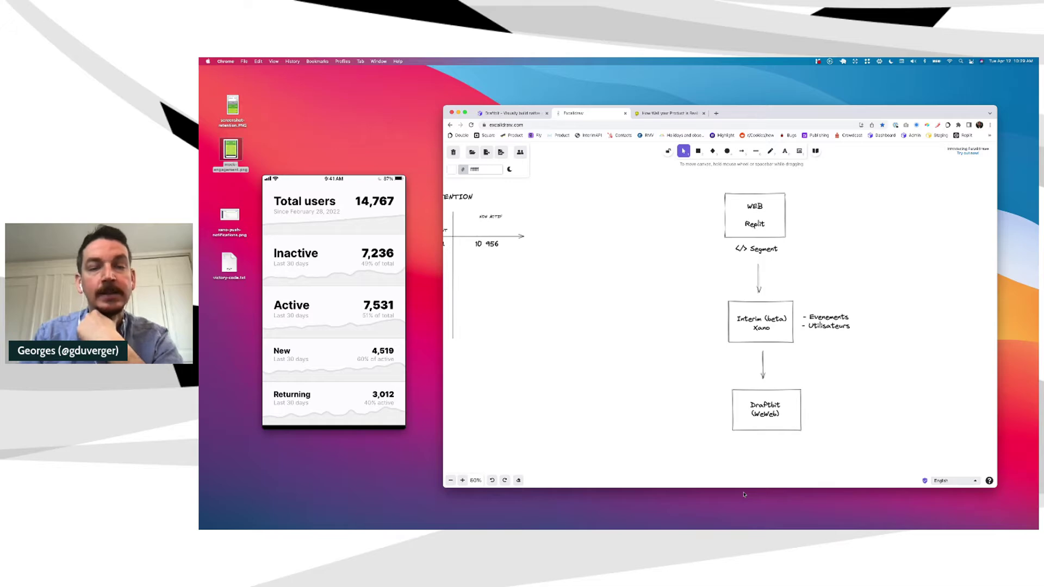
scroll(652, 375, left, 5)
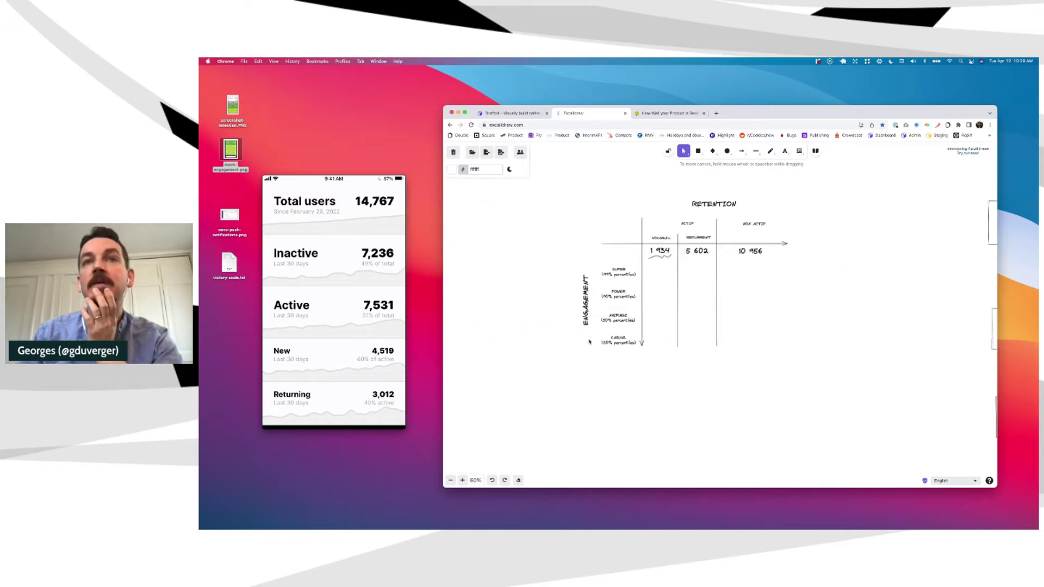
scroll(589, 341, up, 1)
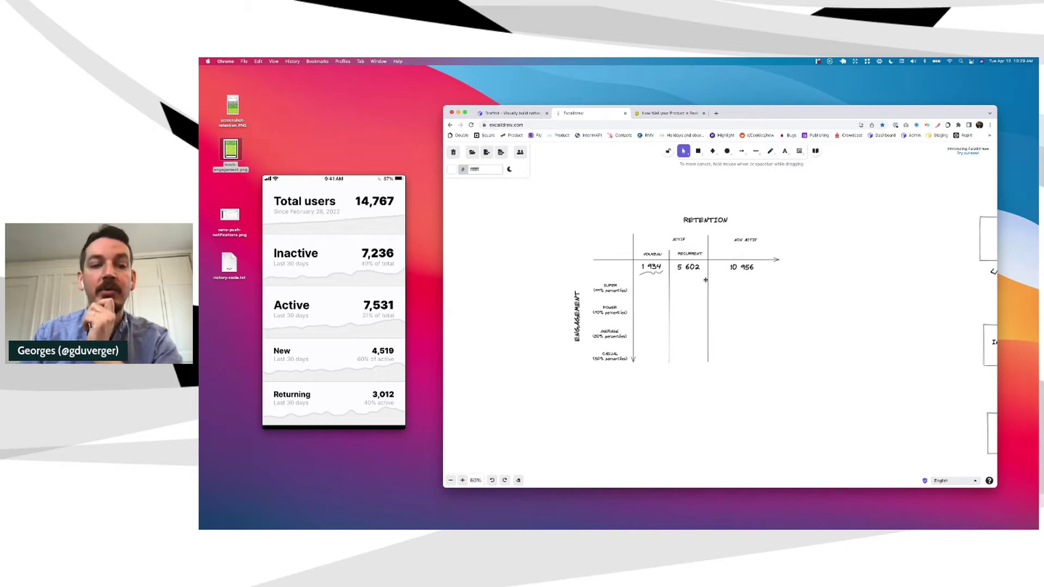
scroll(705, 280, right, 5)
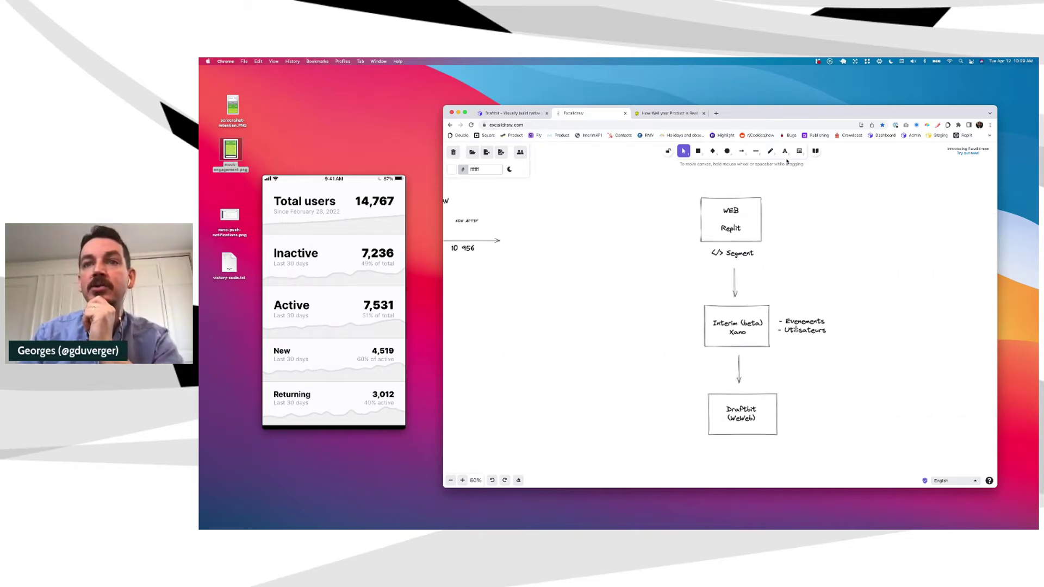
Draw a small circle above the WEB box and set its background colour to 000.
key(e)
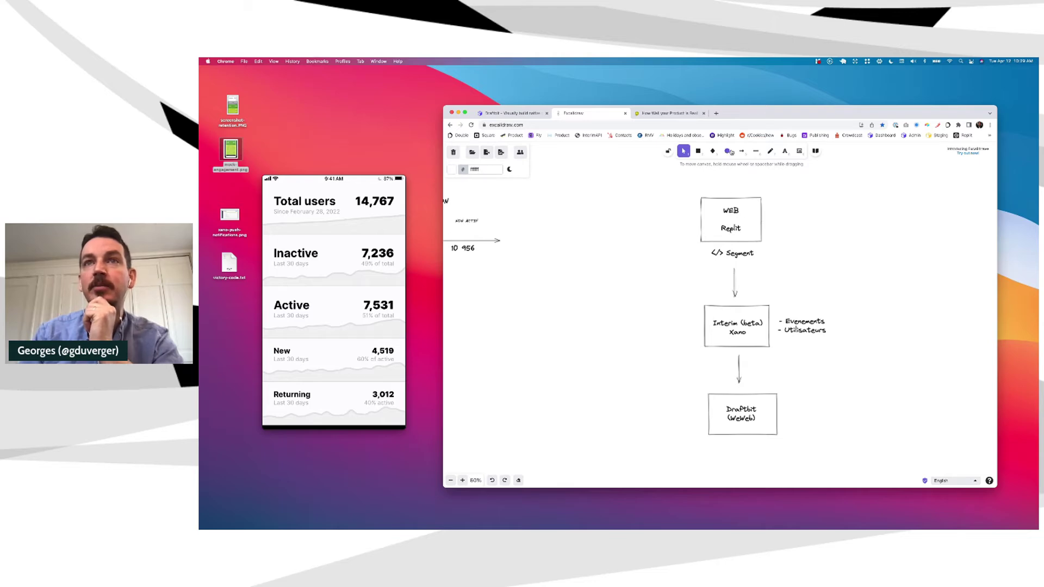
drag(723, 171, 739, 185)
click(452, 218)
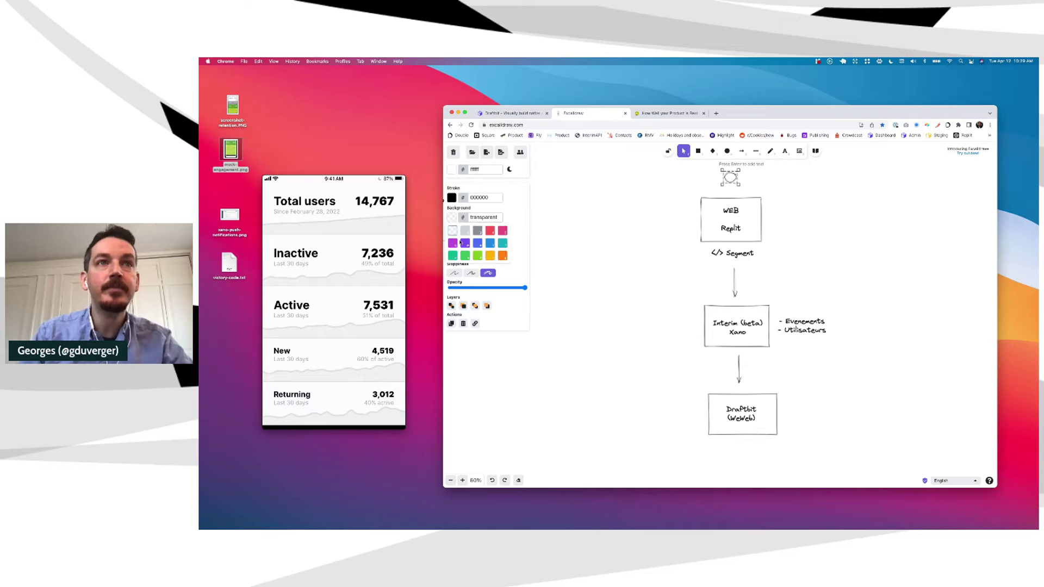
click(462, 220)
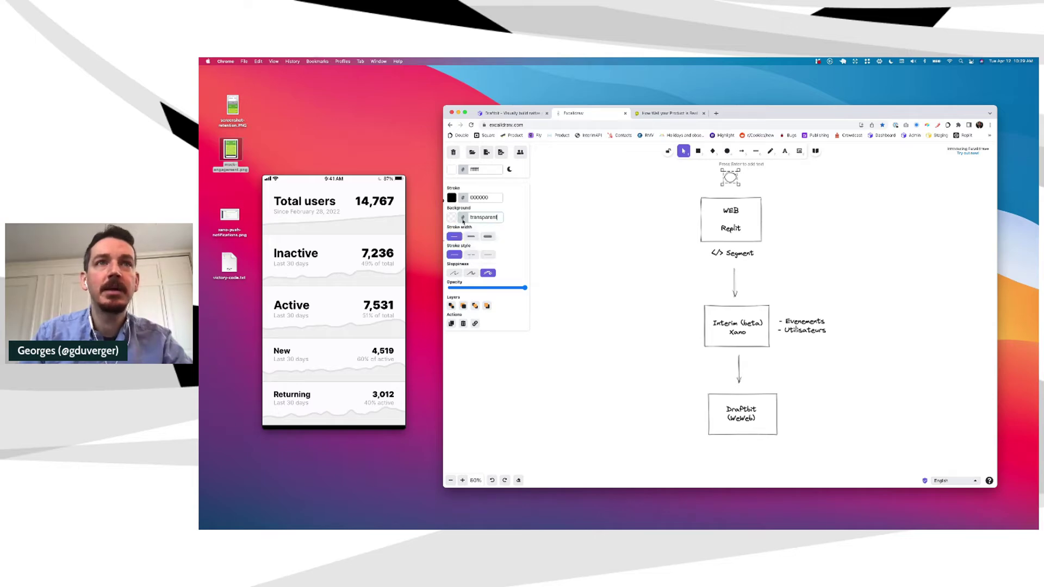
text(xax)
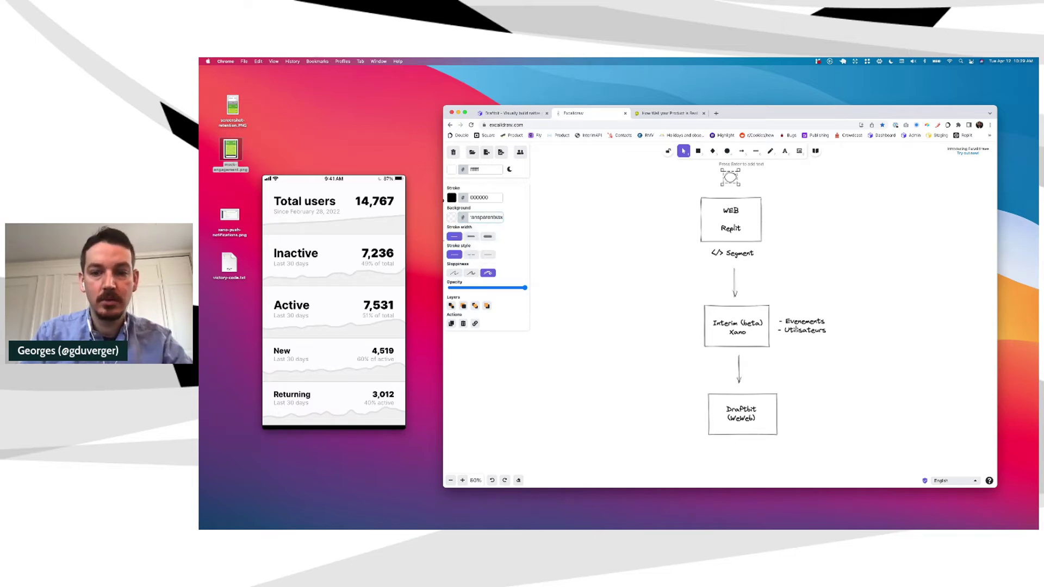
key(super+a)
text(ff)
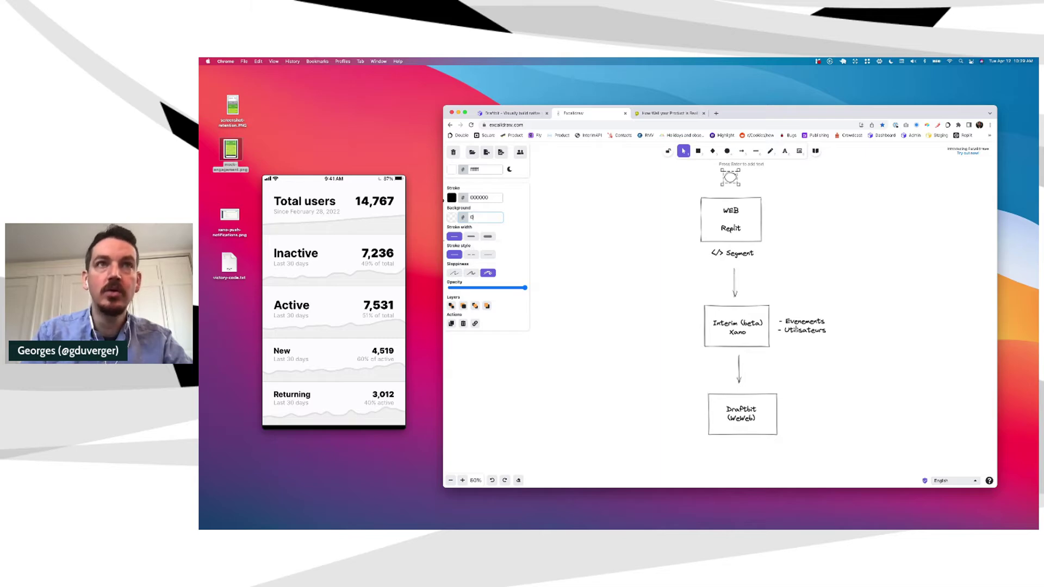
text(00)
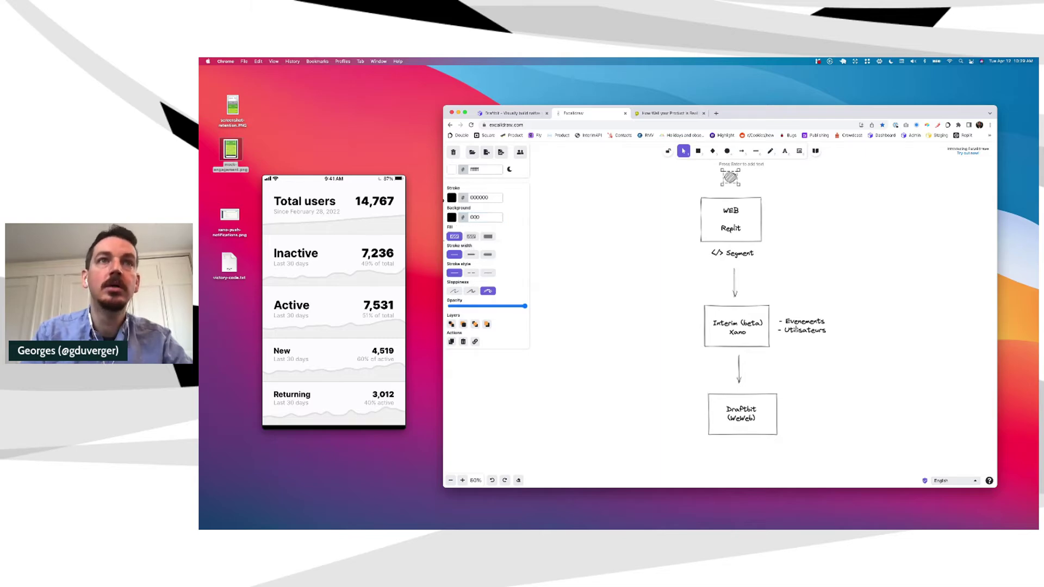
Draw a short vertical line from the small circle down to the WEB box.
click(755, 152)
drag(731, 182, 730, 198)
click(731, 439)
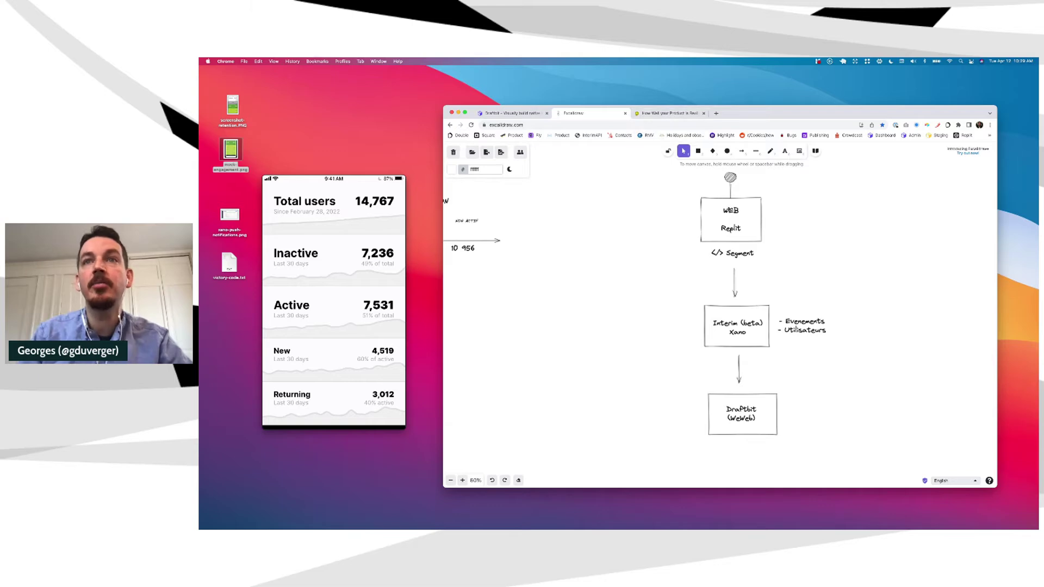
Switch from the Excalidraw diagram to the Replit home page by loading replit.com in the same tab.
key(super+l)
text(replit.com)
key(Return)
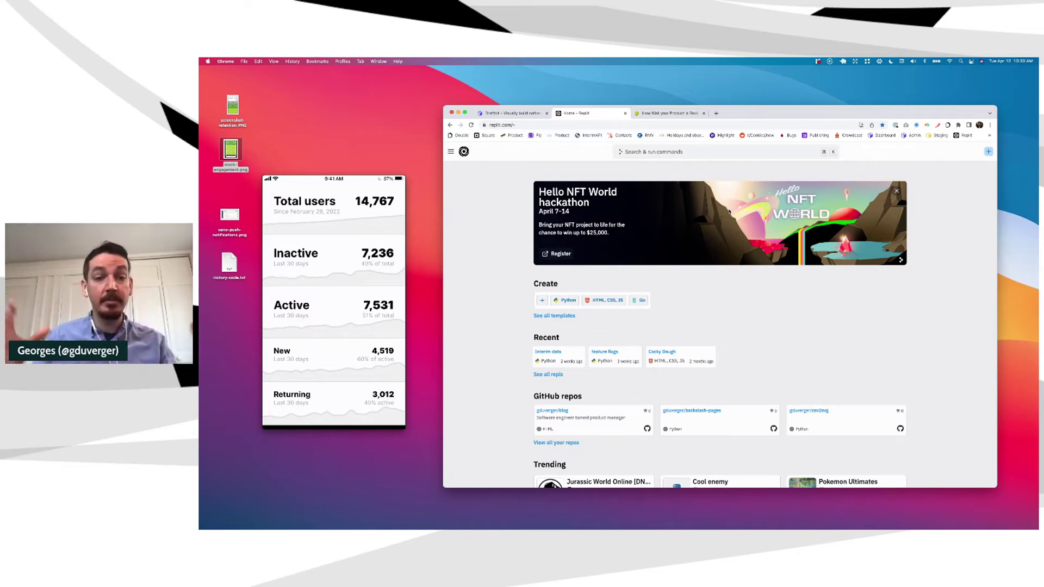
Create a public repl from the HTML, CSS, JS template with the title "Low-Code Analytics".
click(609, 301)
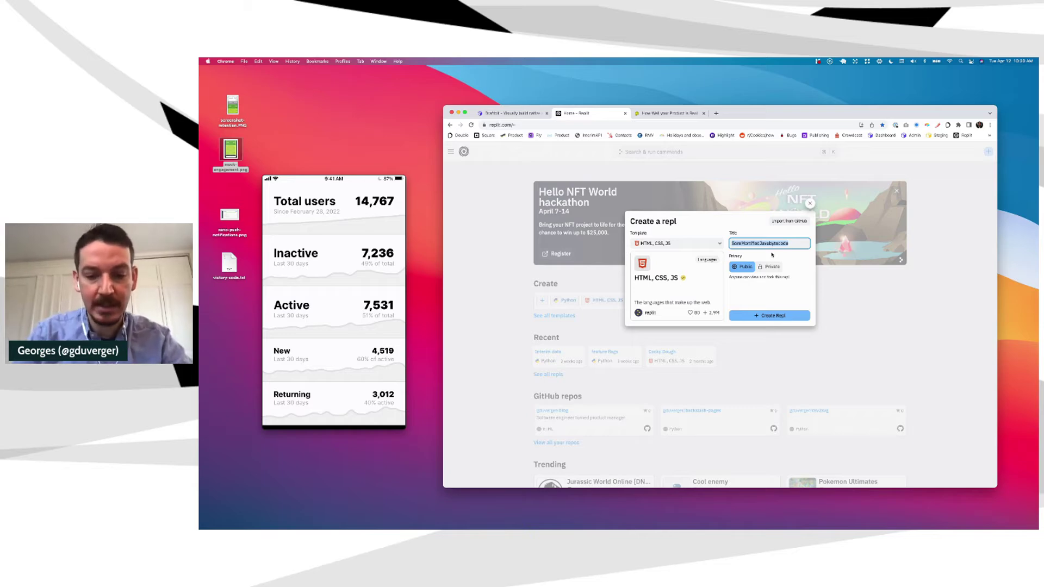
text(Low-Code)
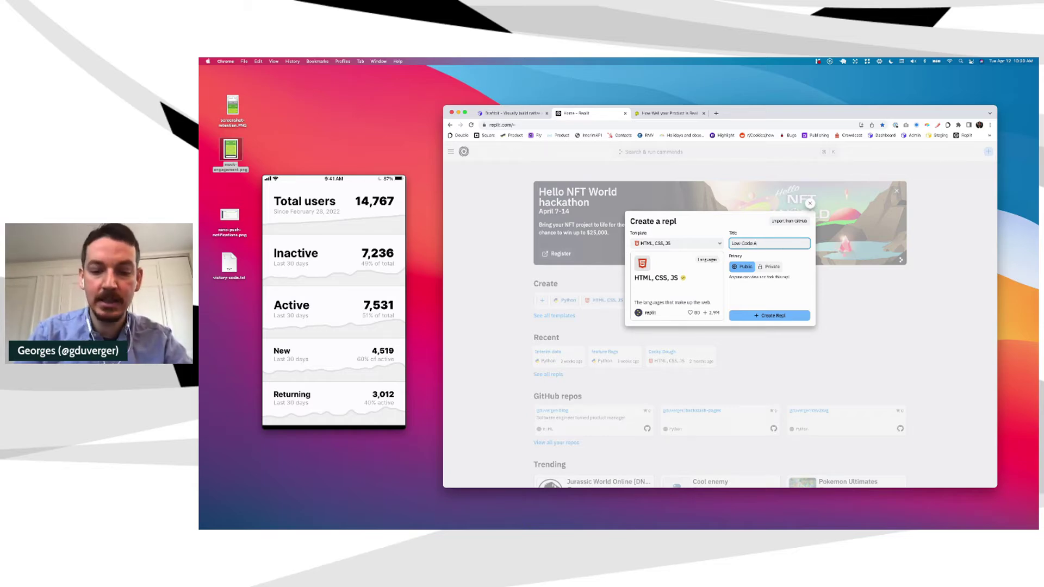
text(Analit)
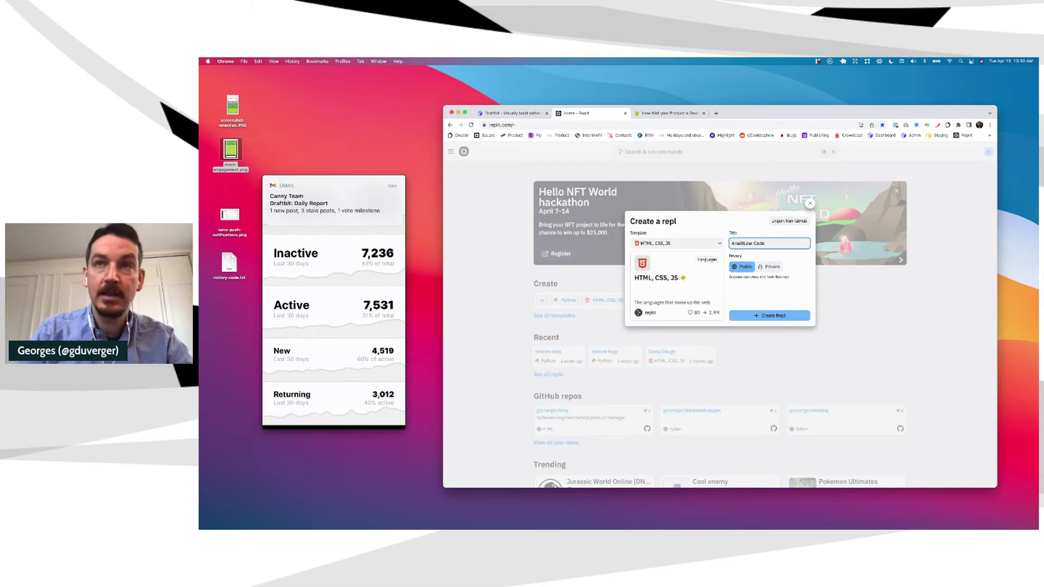
key(BackSpace)
key(BackSpace)
key(BackSpace)
key(BackSpace)
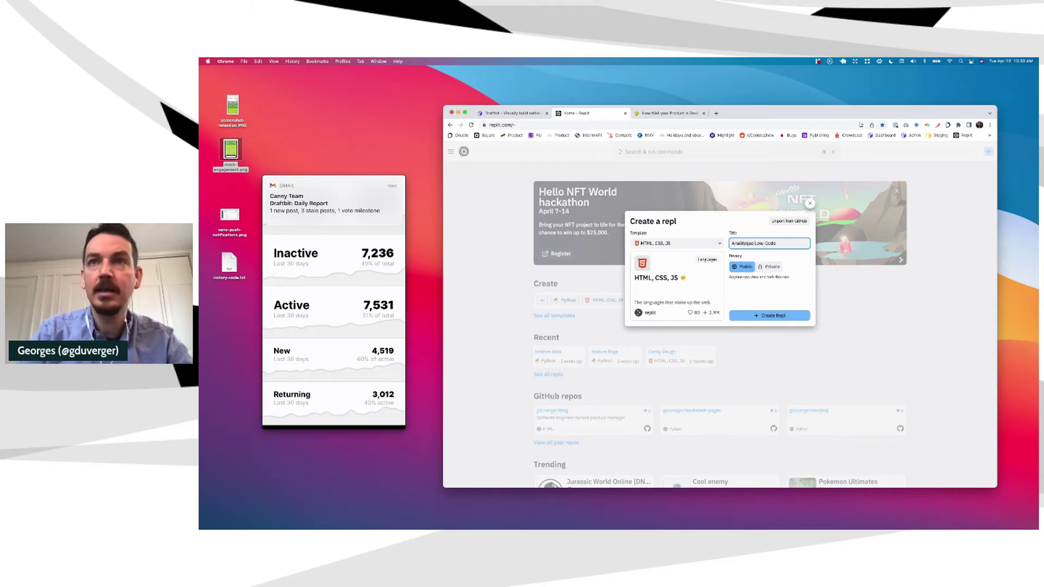
text(Analytics)
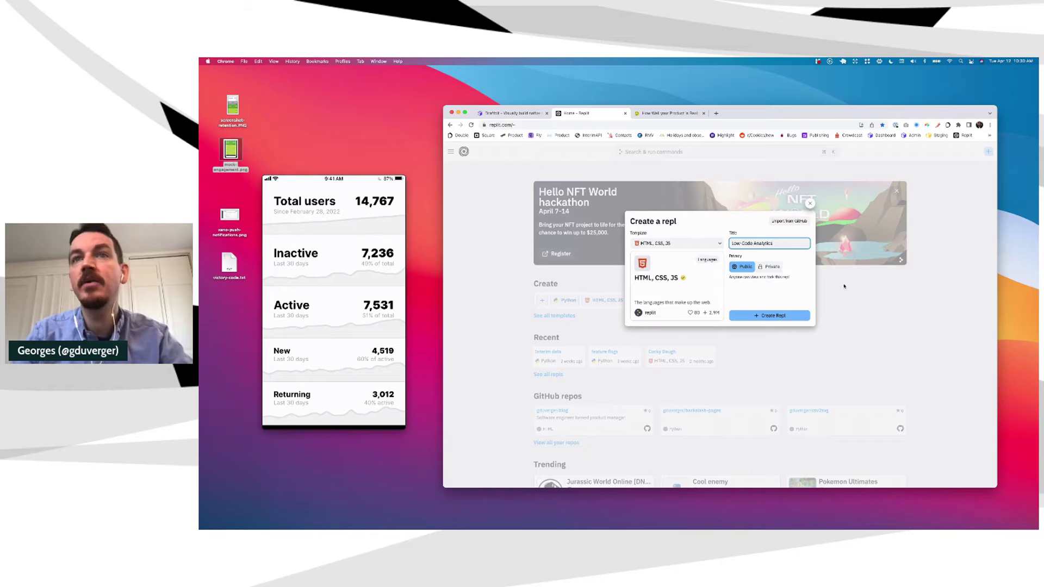
click(766, 318)
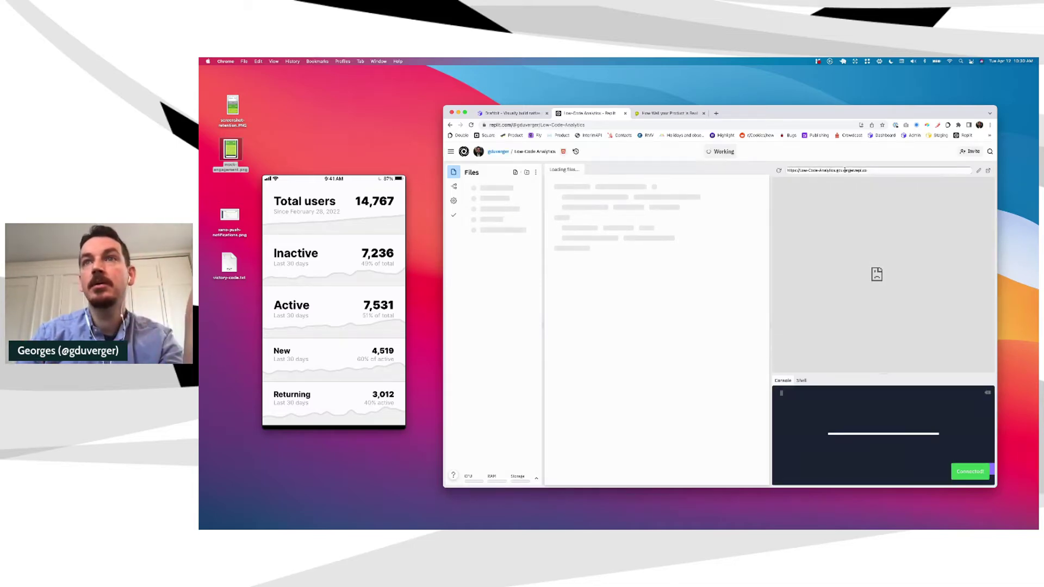
Open the repl's live page in a separate tab, select its web address, and return to the index.html code.
click(988, 172)
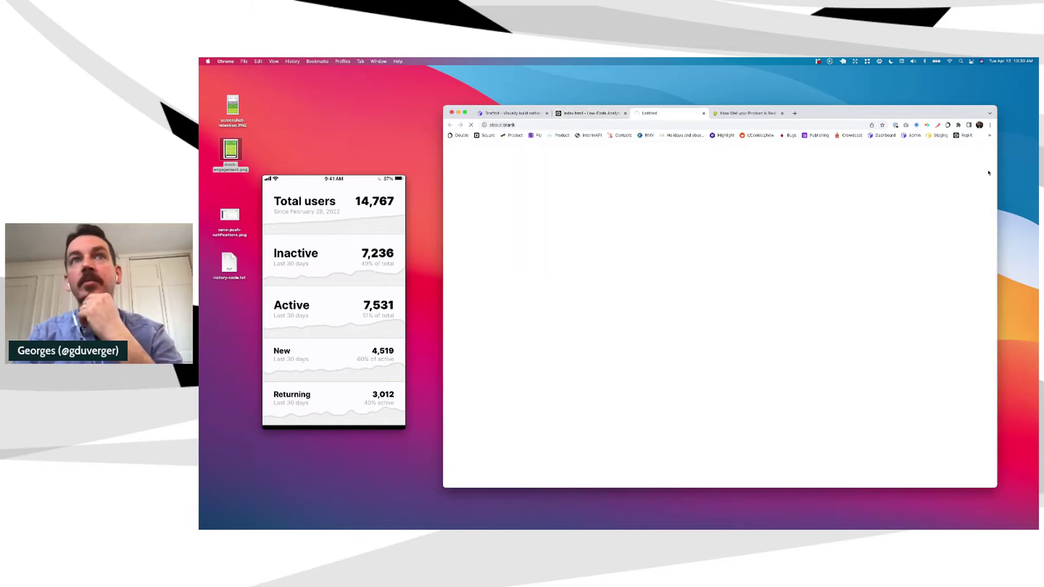
click(591, 124)
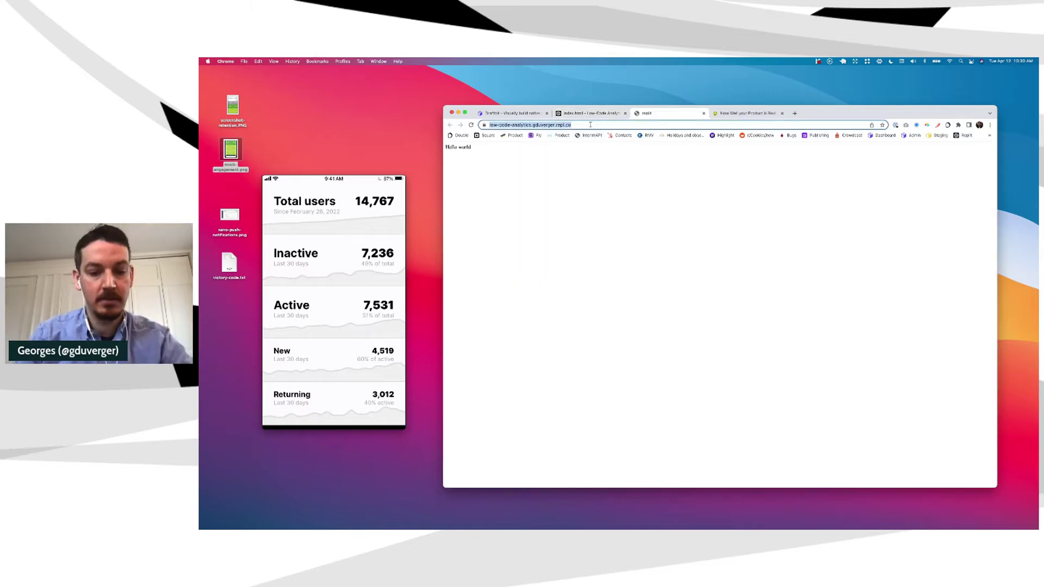
key(super+Tab)
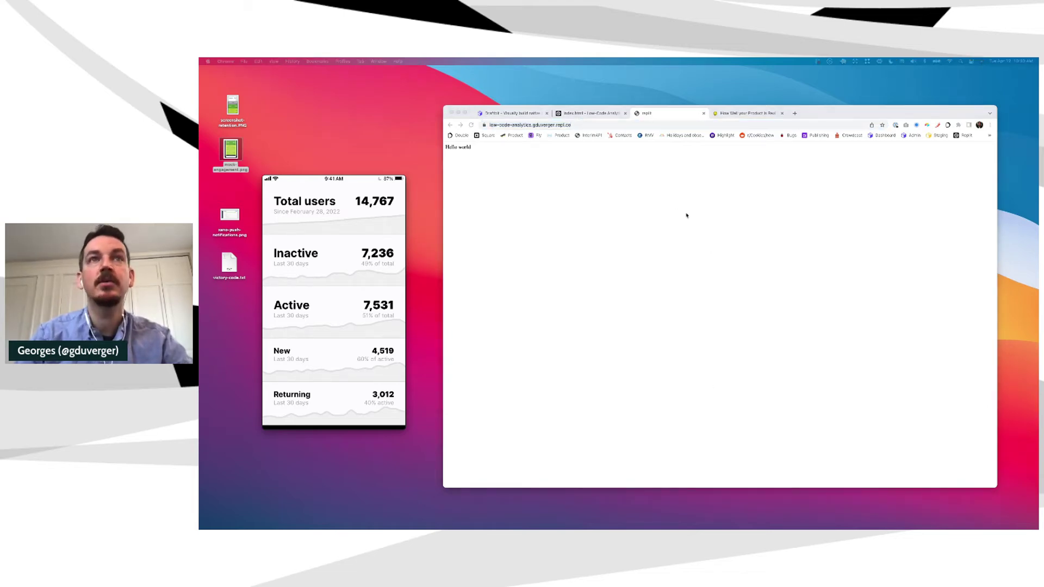
click(590, 113)
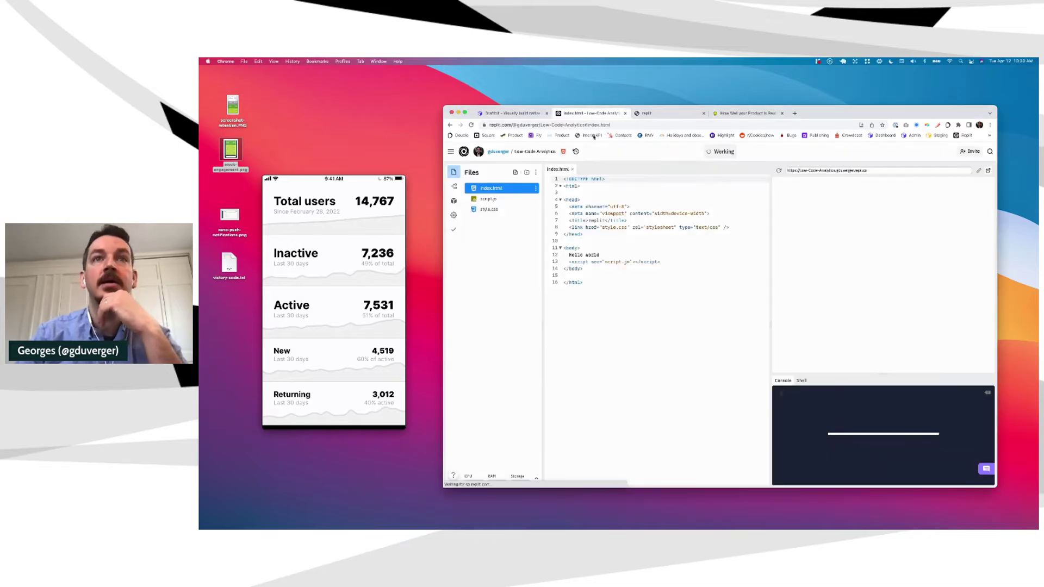
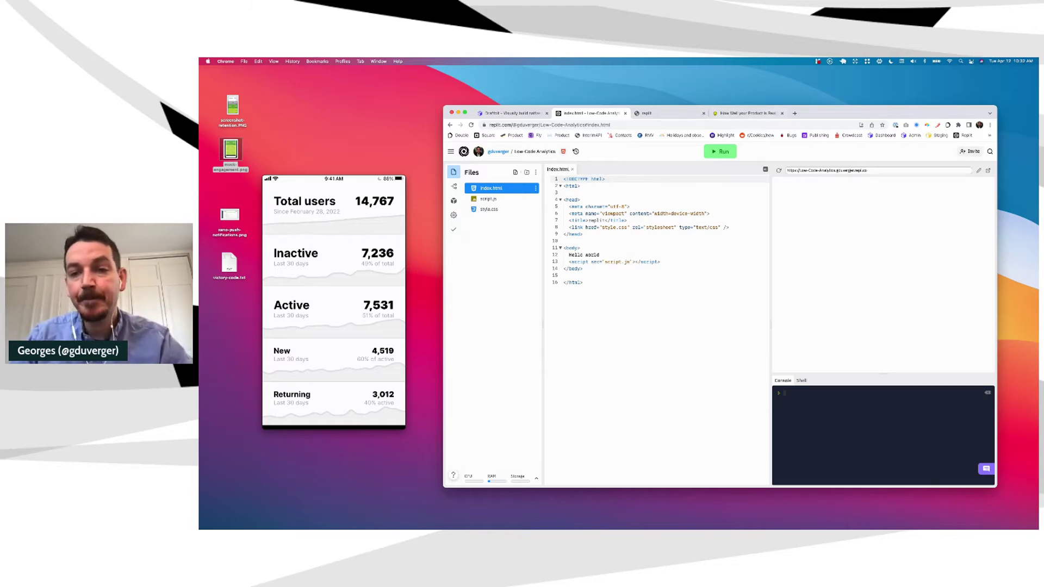
Open Twitter in a new browser tab.
click(761, 114)
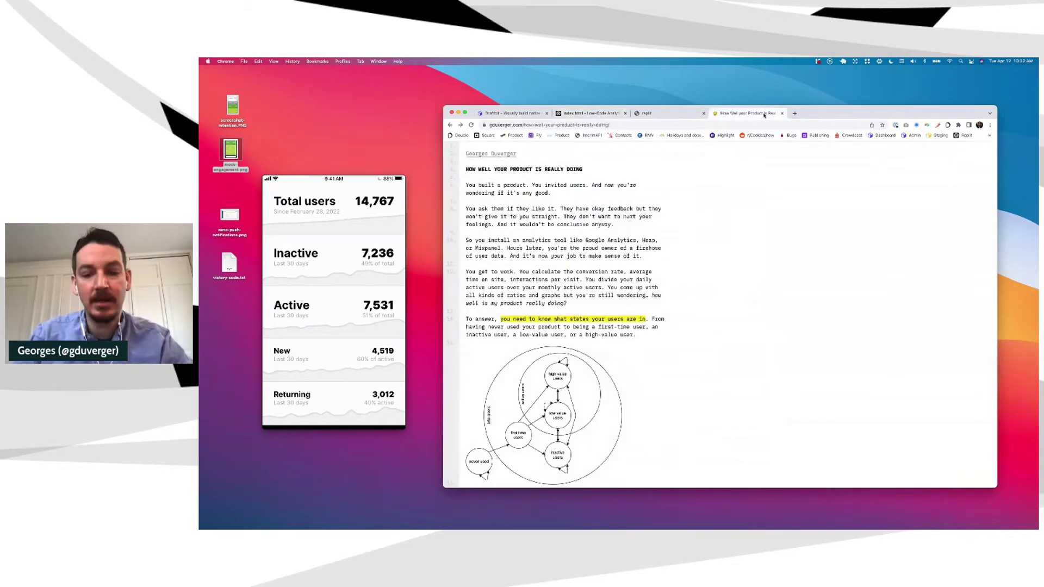
key(super+l)
text(t)
key(super+t)
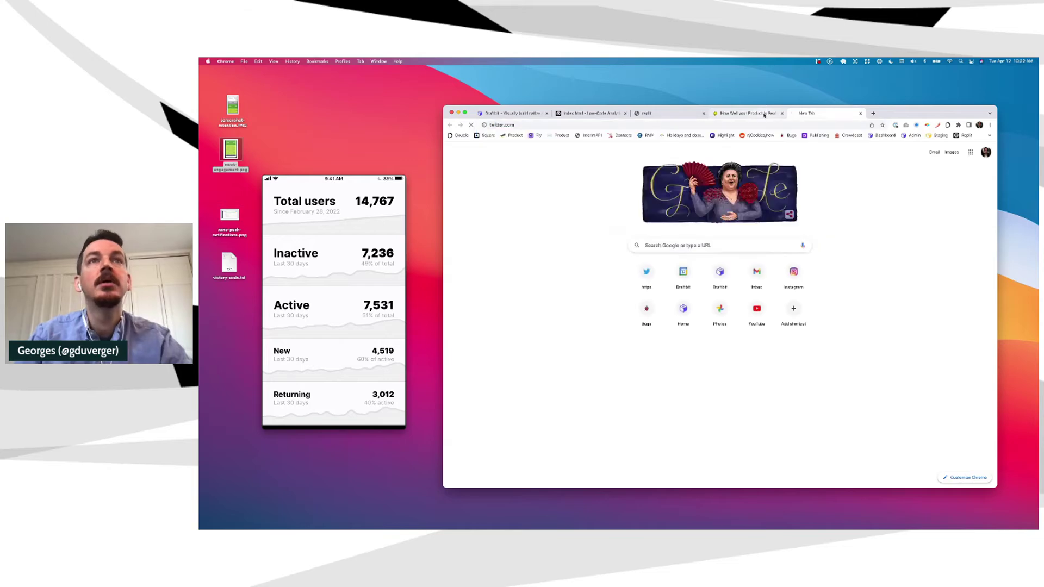
text(t)
key(Return)
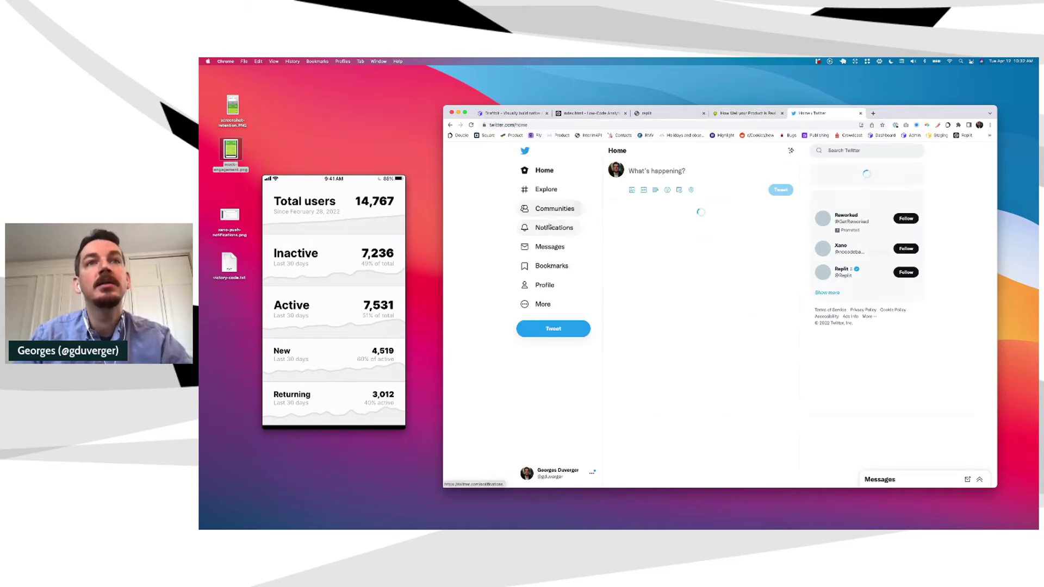
Open the reply about people in France using Replit from the notifications and read its author's profile bio.
click(547, 228)
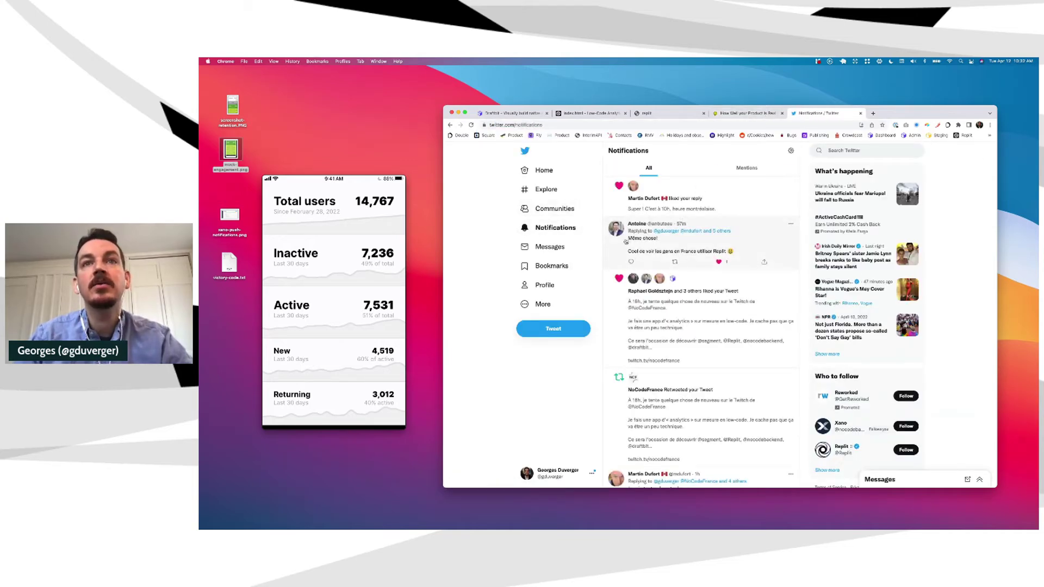
click(643, 240)
click(615, 172)
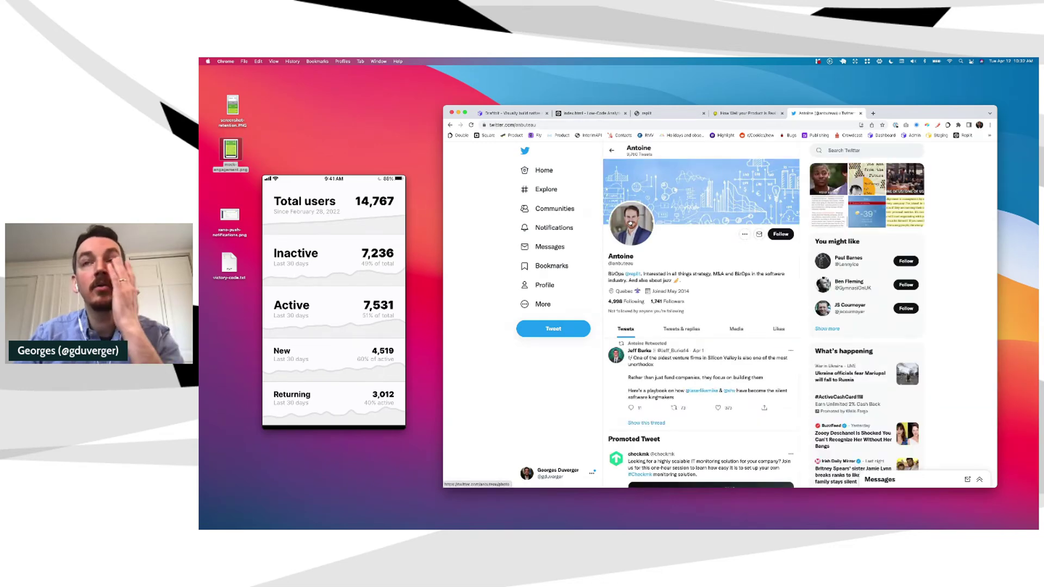
double_click(616, 273)
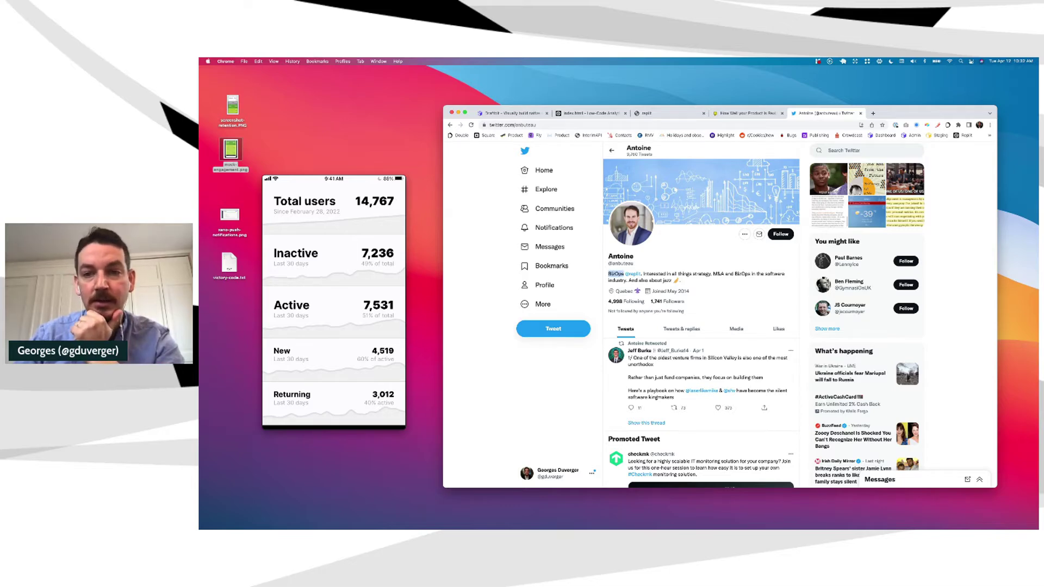
scroll(757, 308, down, 2)
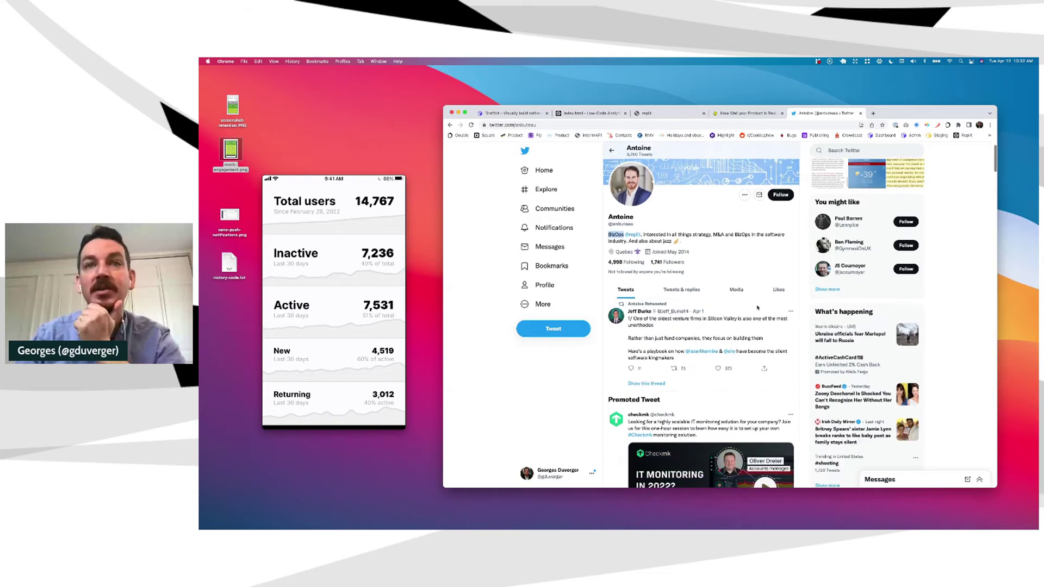
scroll(757, 307, up, 2)
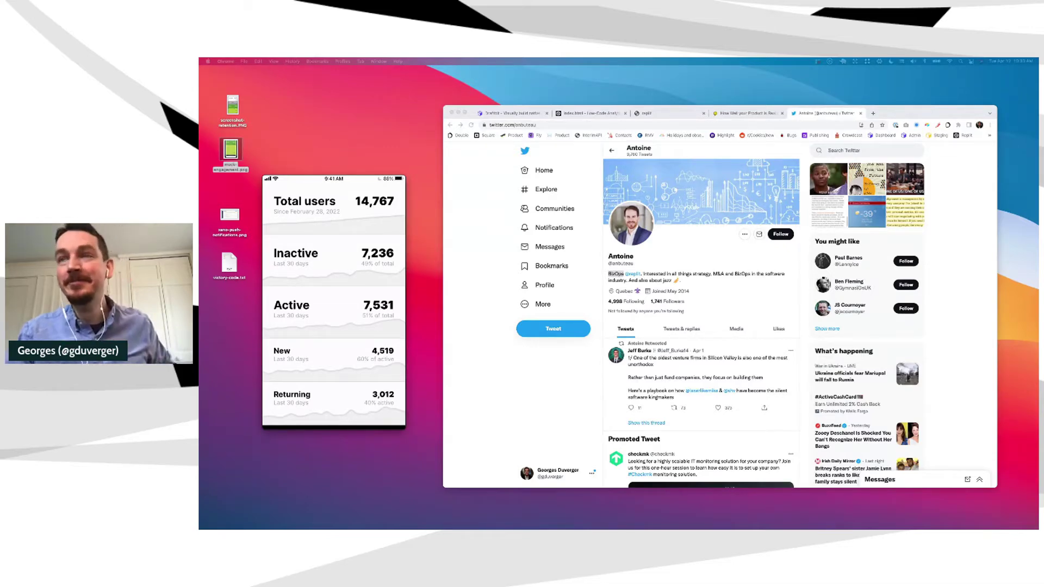
Look through the Twitter notifications again and reopen the profile of the author of the Replit reply.
click(551, 229)
scroll(710, 319, down, 2)
scroll(710, 319, down, 3)
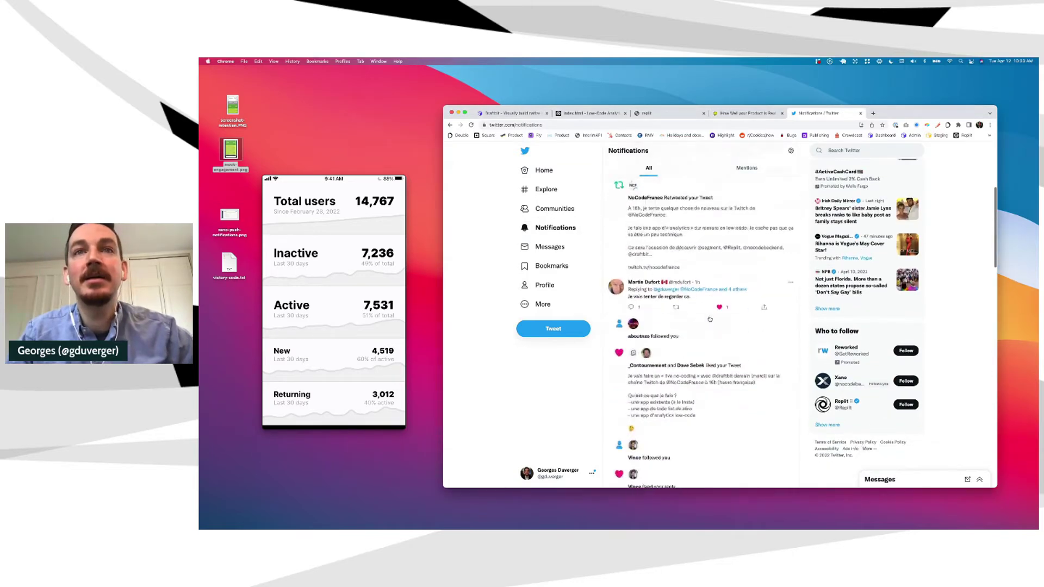
scroll(634, 278, up, 4)
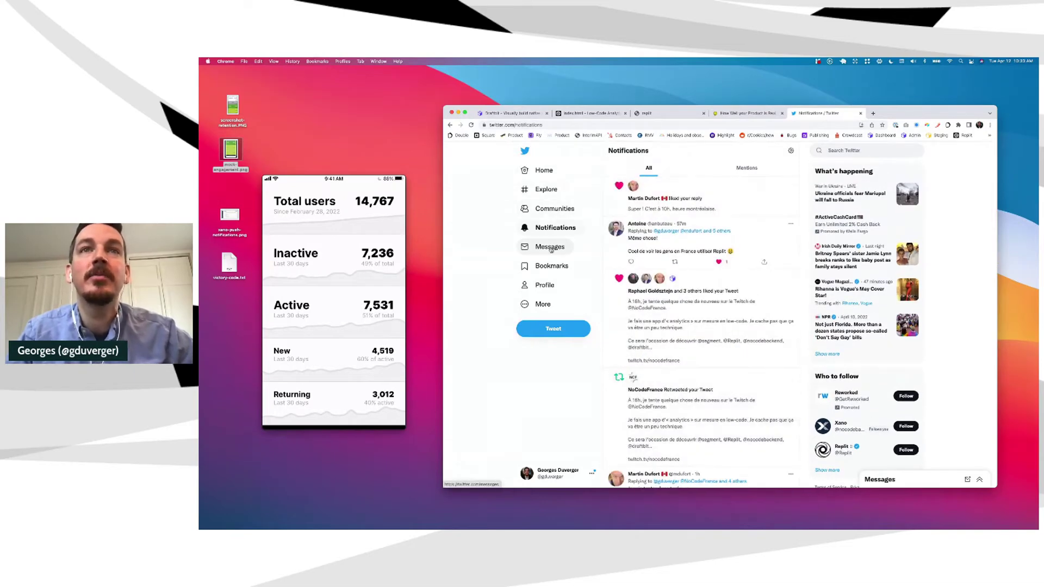
click(649, 255)
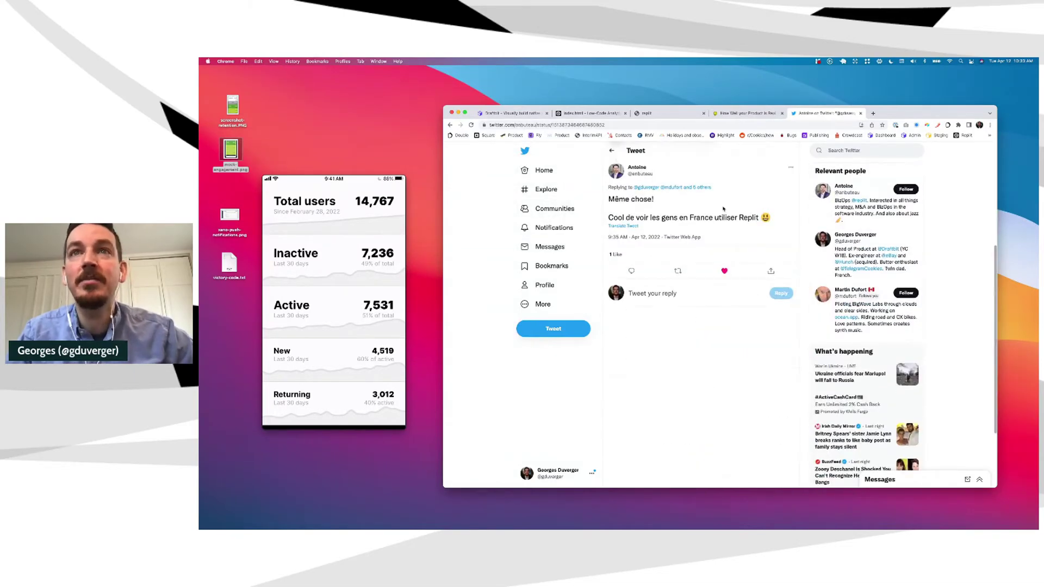
click(616, 170)
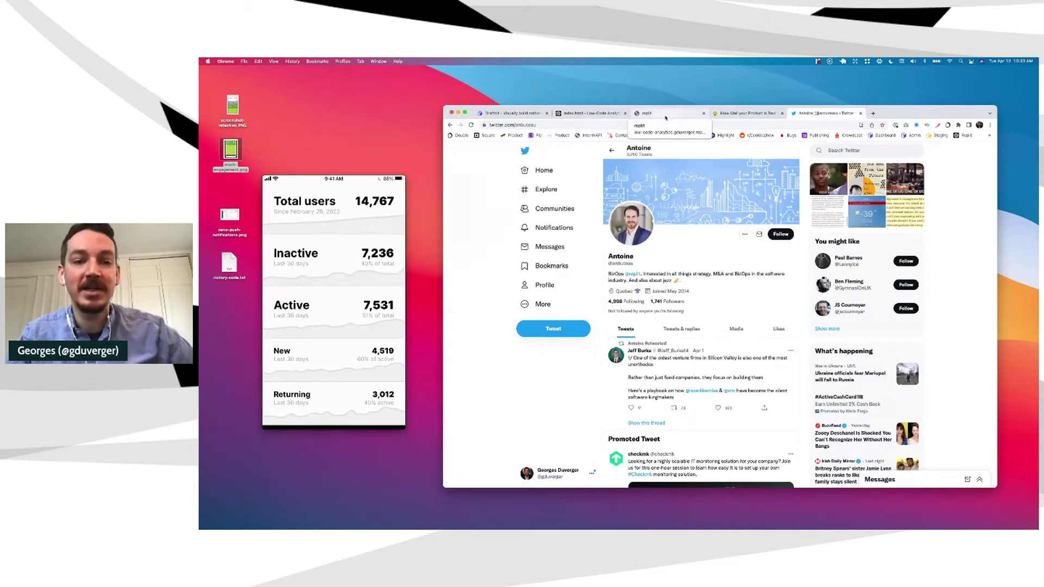
Return to the Low-Code Analytics repl and look over the markup in index.html.
click(665, 116)
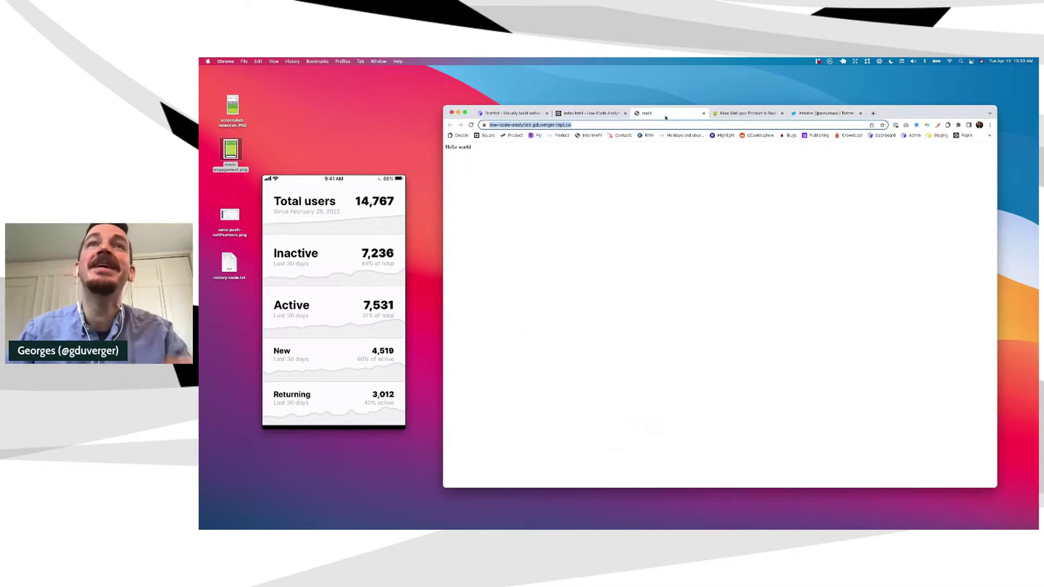
click(598, 113)
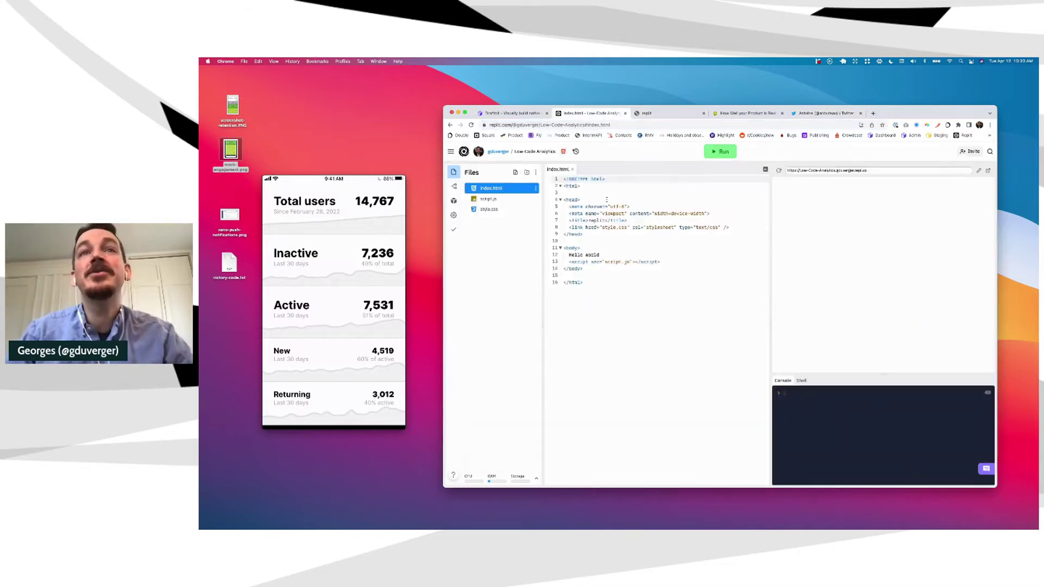
click(607, 255)
key(Down)
key(Down)
key(Down)
key(Down)
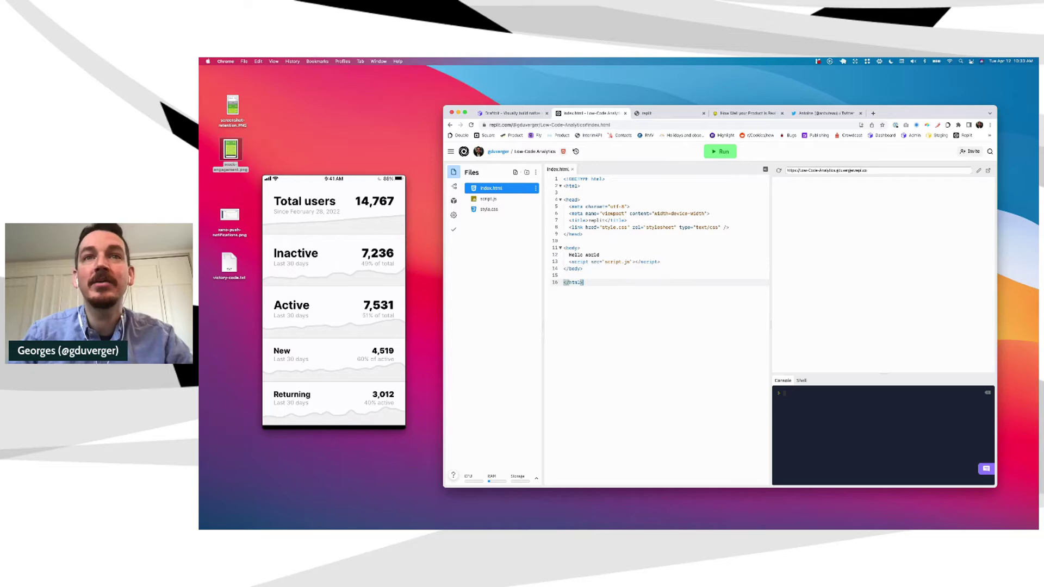
click(633, 221)
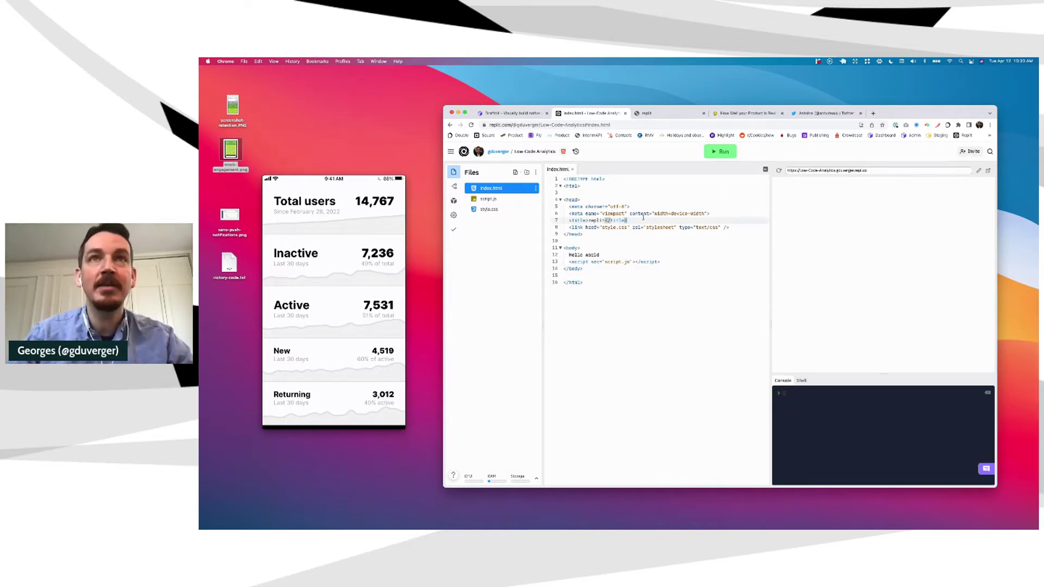
Reopen the Excalidraw data flow diagram in the tab holding the repl's live page.
click(642, 114)
key(super+l)
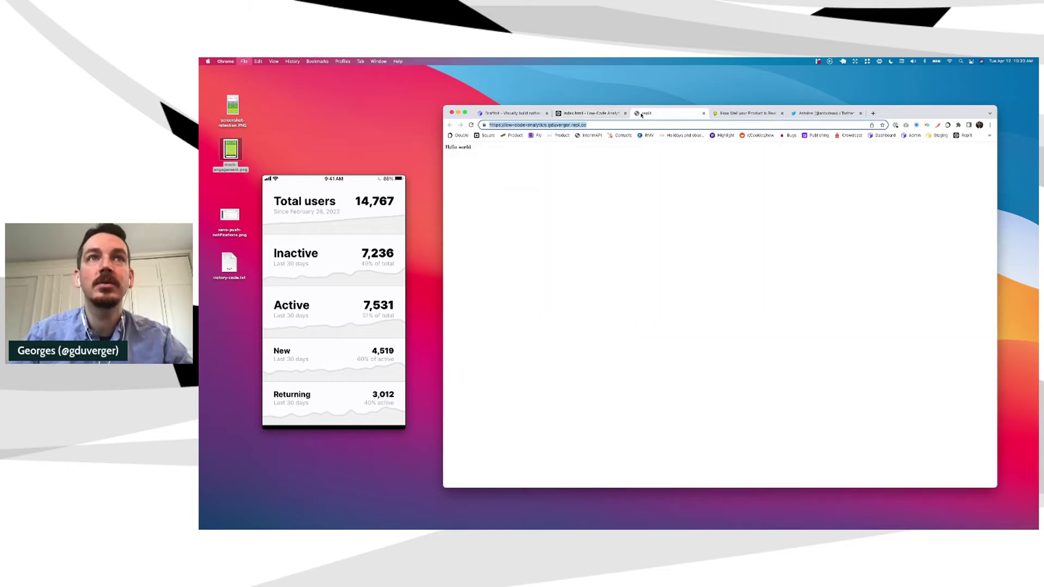
text(ez)
key(BackSpace)
key(BackSpace)
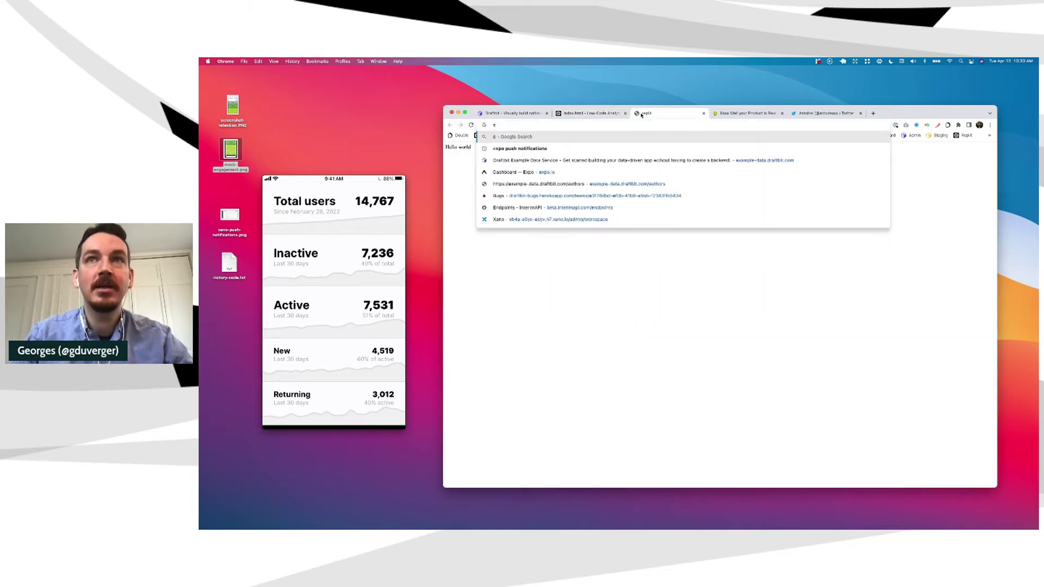
text(xcal)
key(Return)
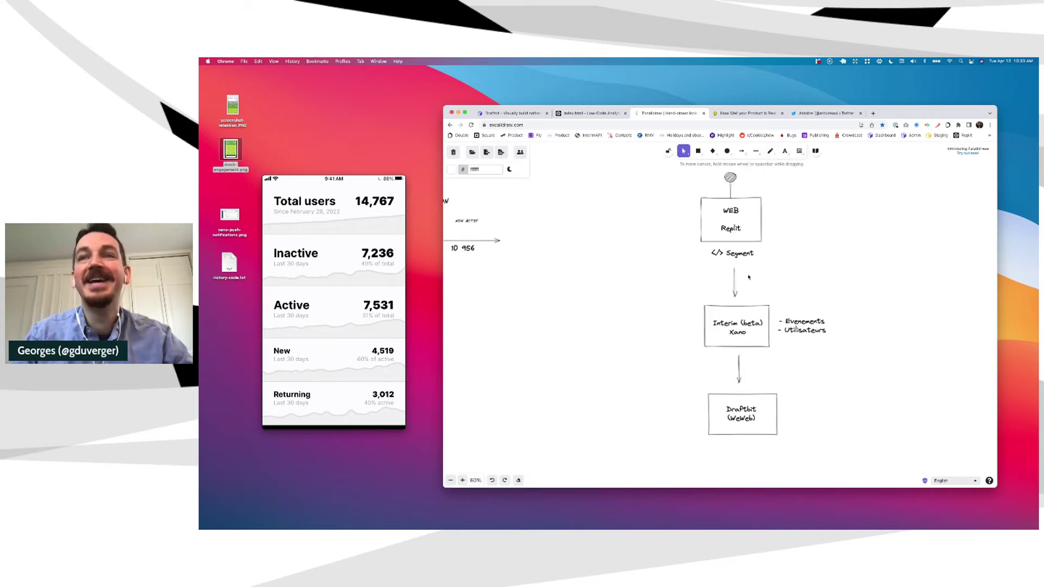
scroll(748, 277, up, 2)
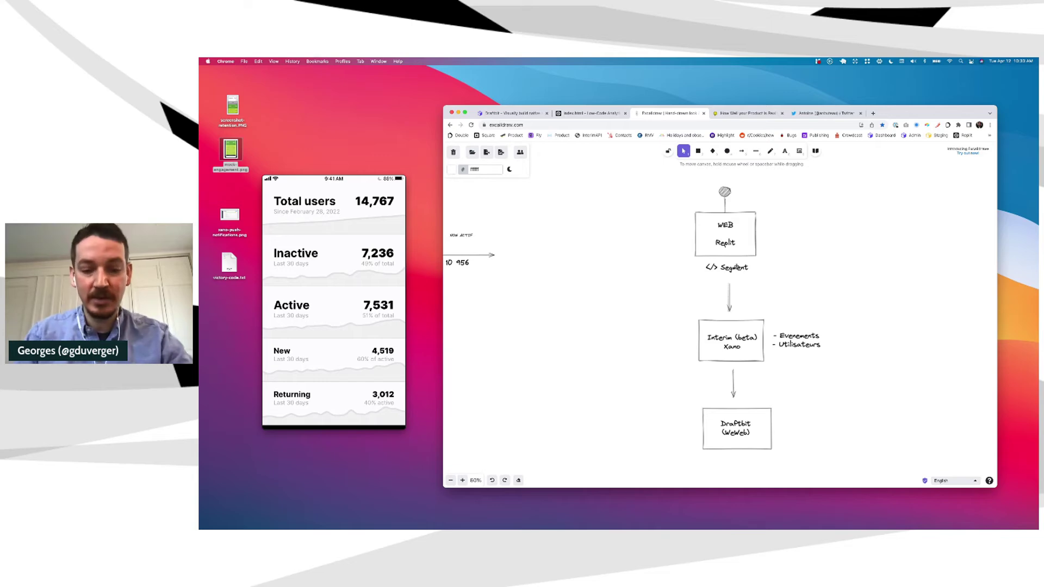
Log in to Segment in a new tab and expand the Javascript sources in the workspace overview.
key(super+t)
text(segment)
key(Return)
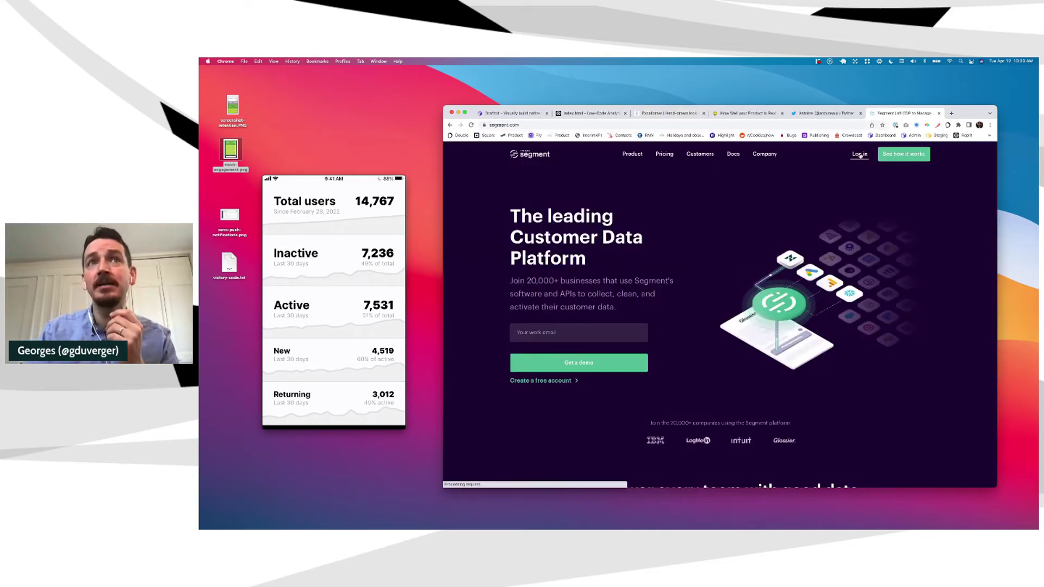
click(860, 155)
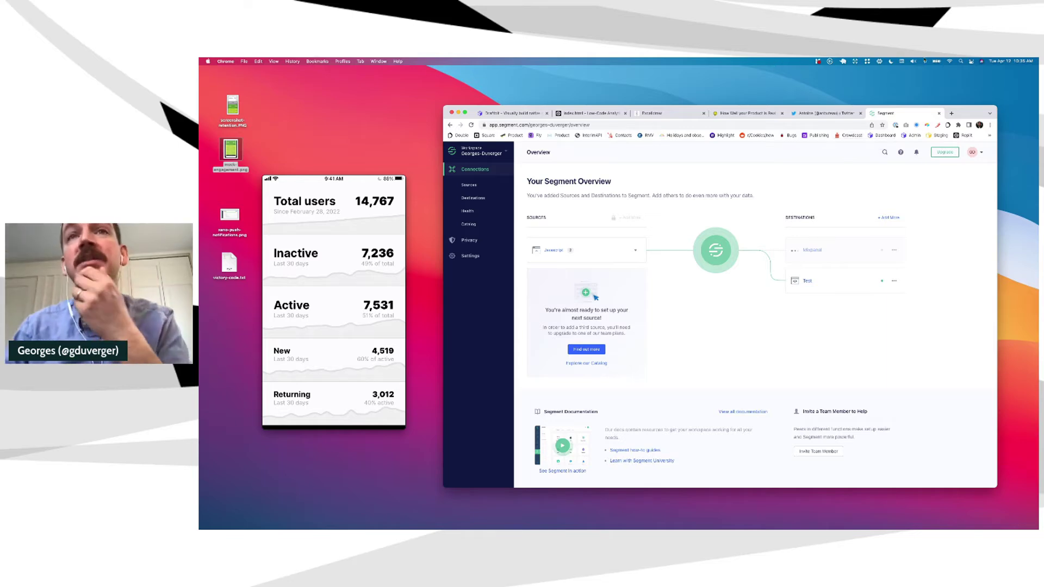
click(635, 250)
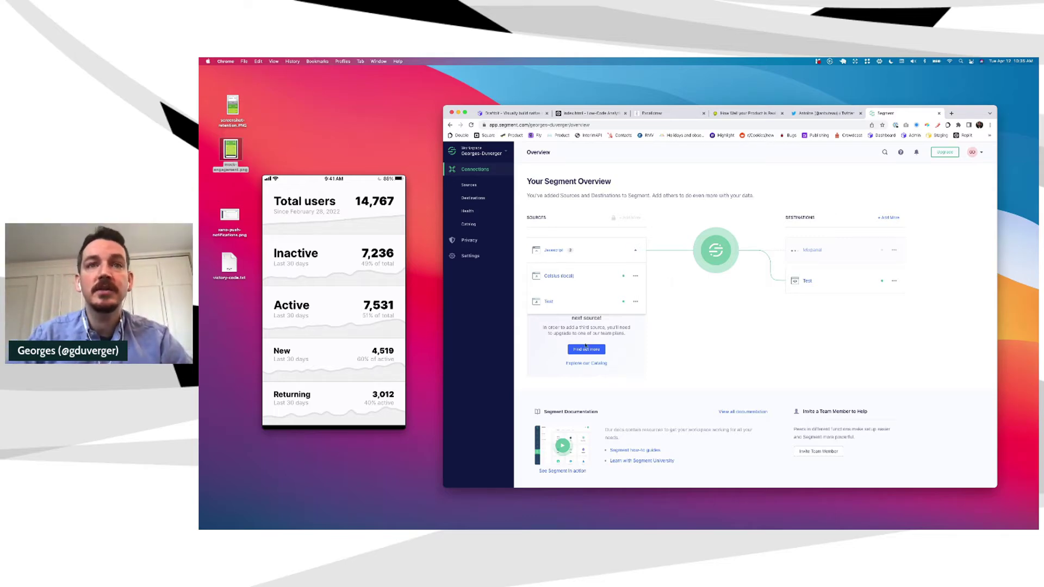
Review the existing Javascript sources in the workspace overview and open the full list of sources.
click(635, 250)
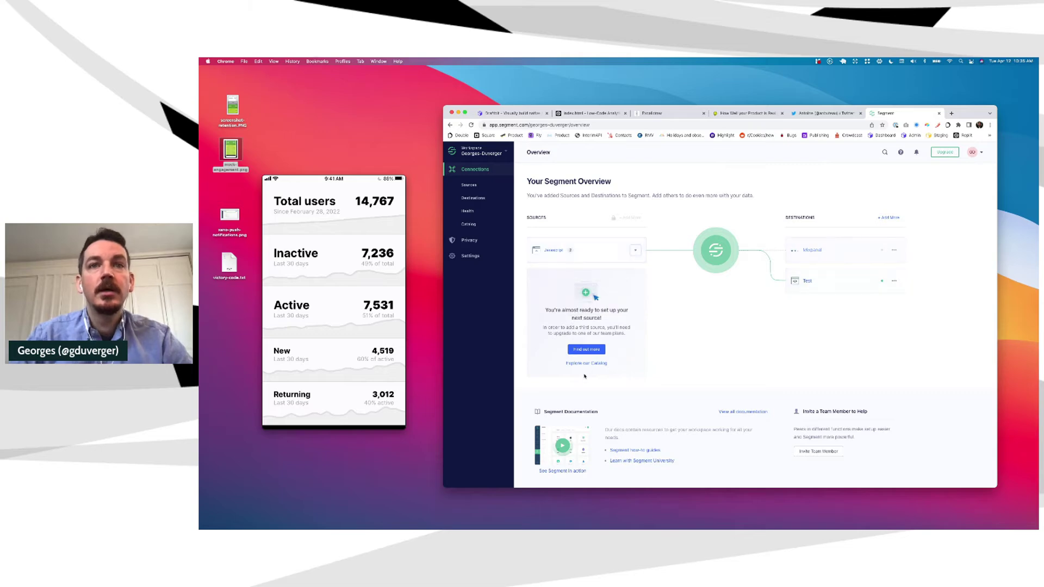
click(635, 251)
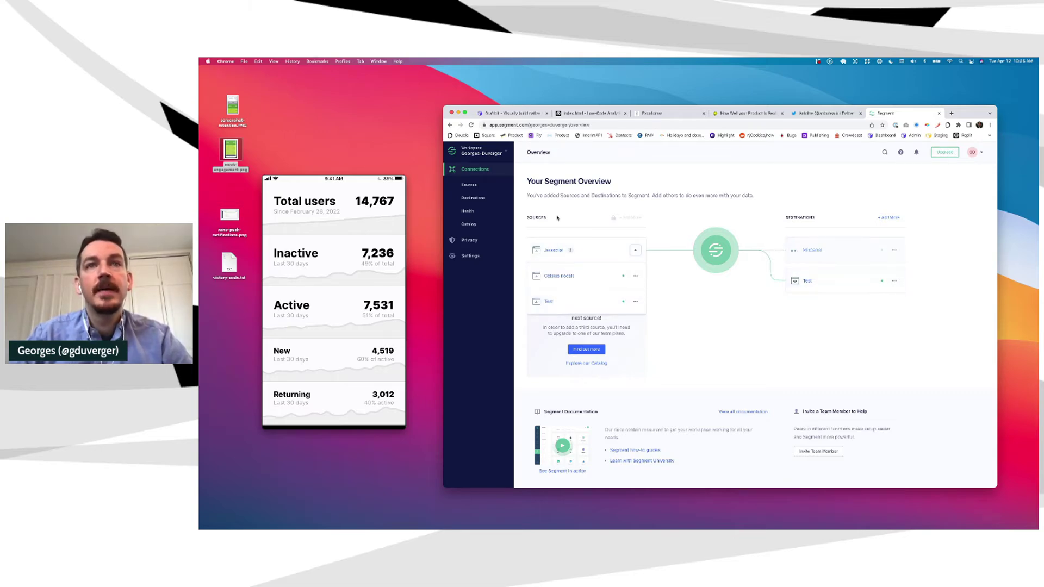
click(635, 250)
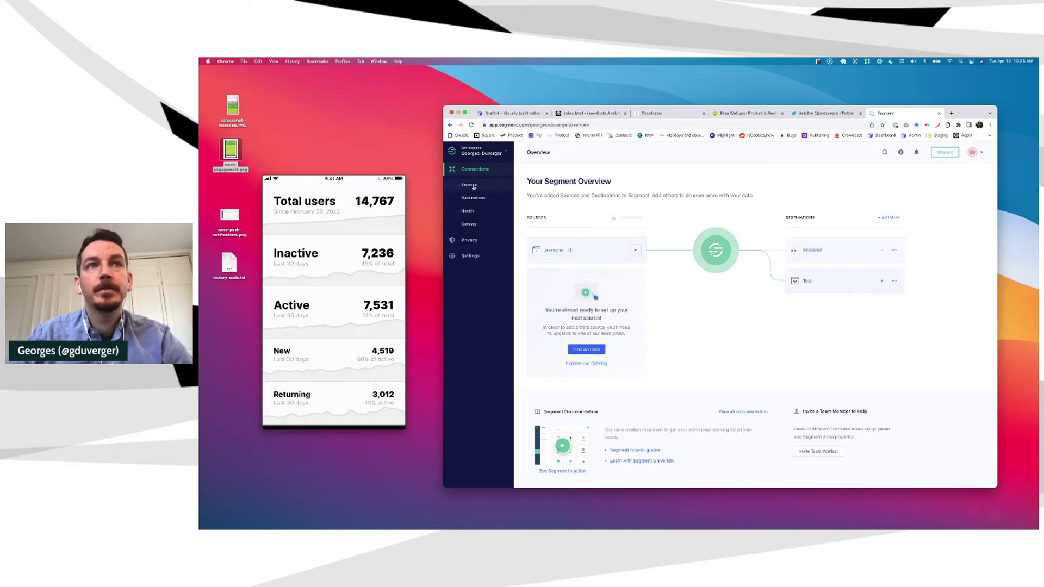
click(616, 249)
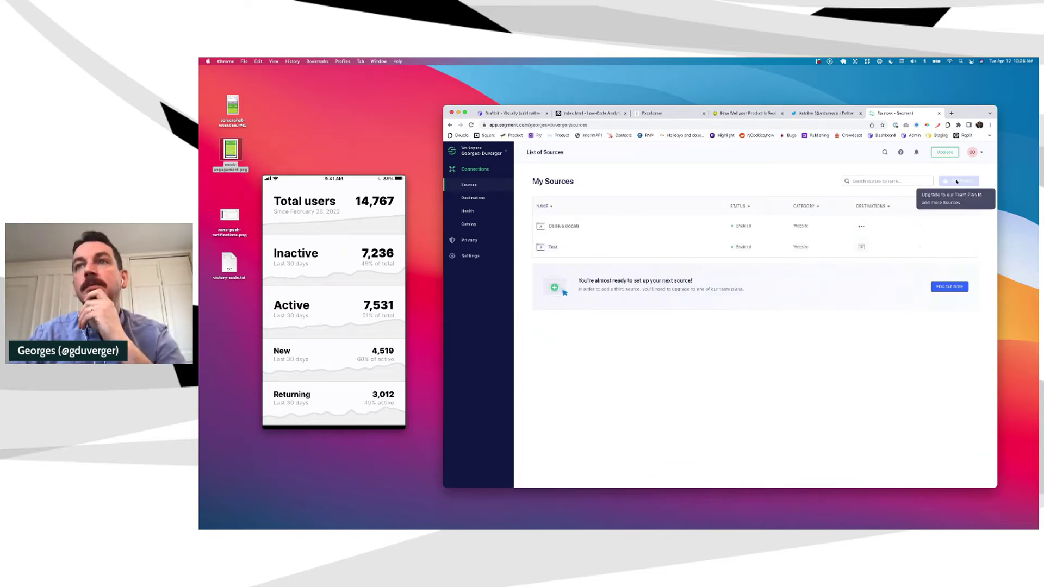
Delete the Test source from its basic settings, confirming with the name "Test", and reload the list of sources.
click(560, 248)
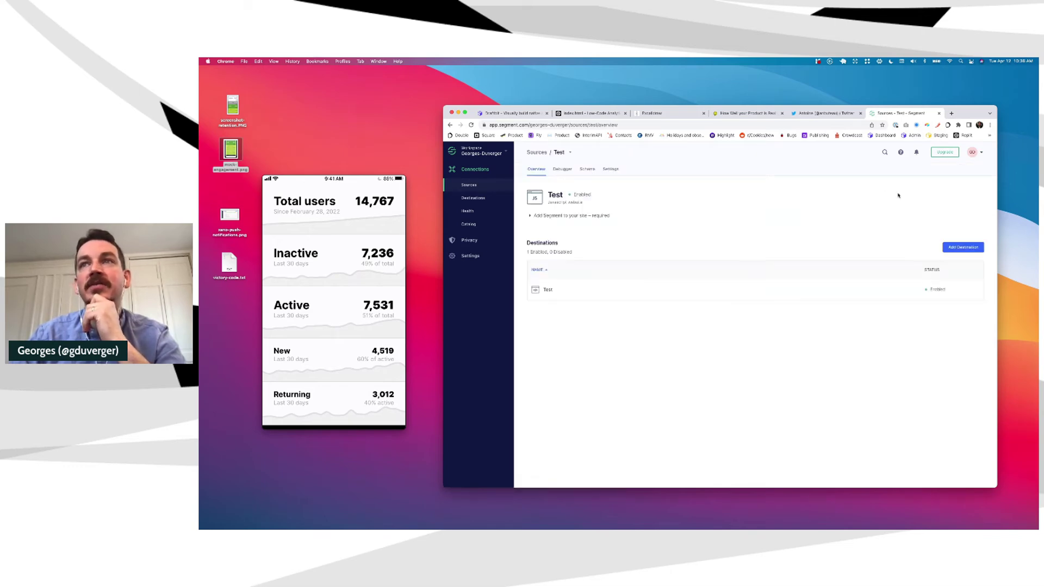
click(611, 170)
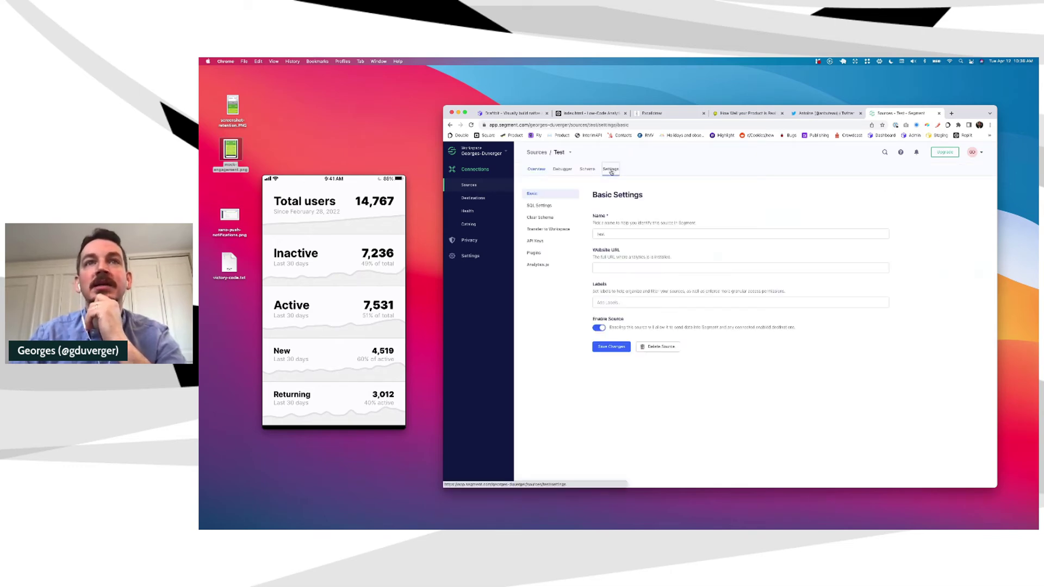
click(659, 347)
click(661, 269)
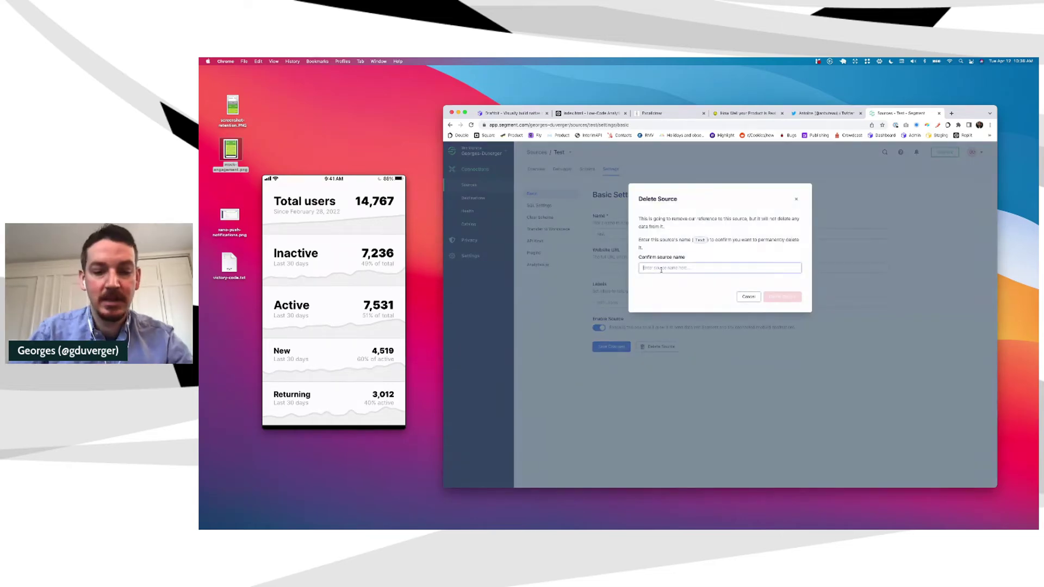
text(Test)
click(773, 297)
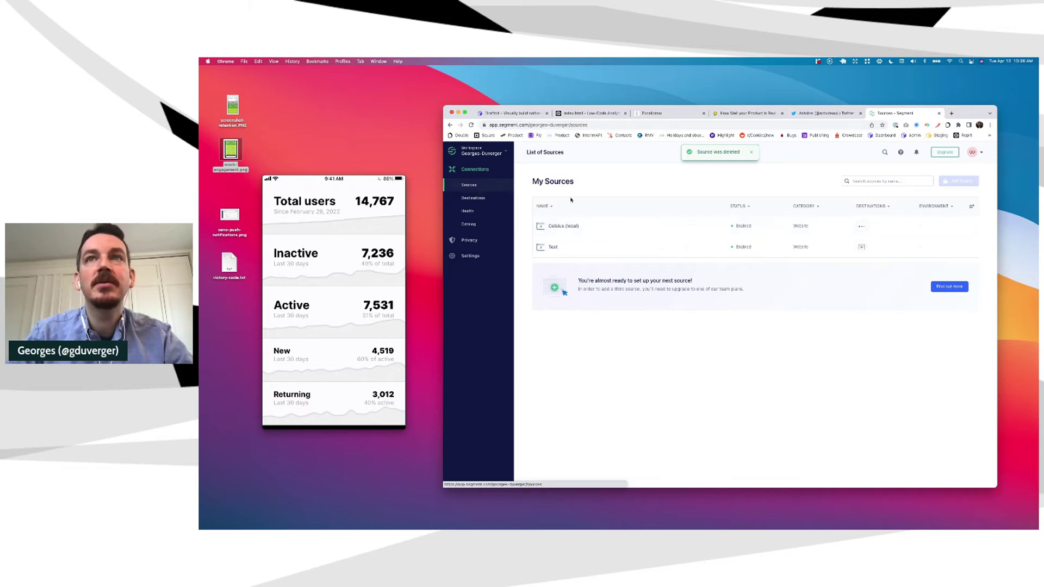
key(super+r)
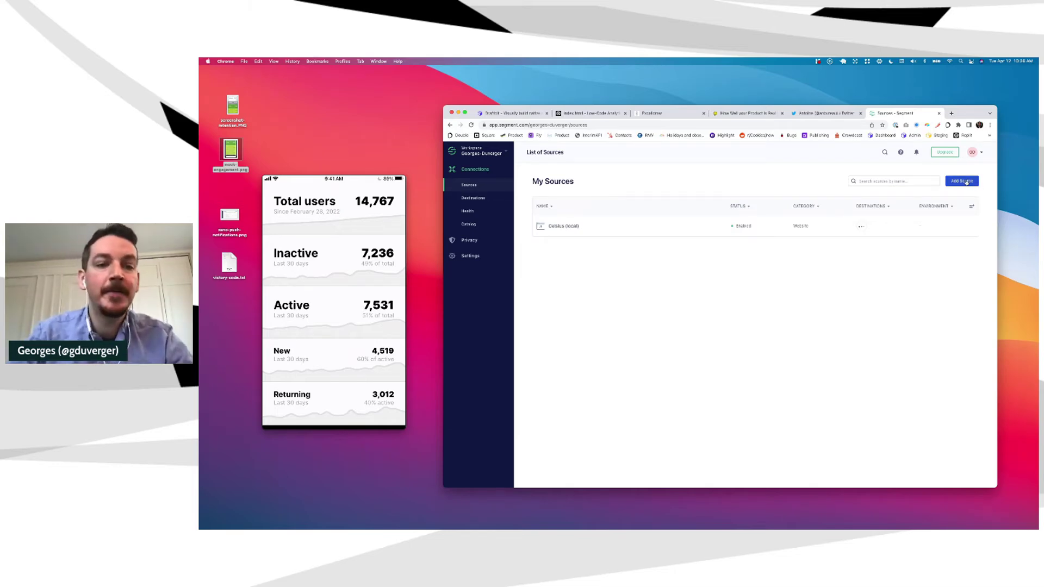
Start adding a source and look through the categories of the source catalog.
click(963, 182)
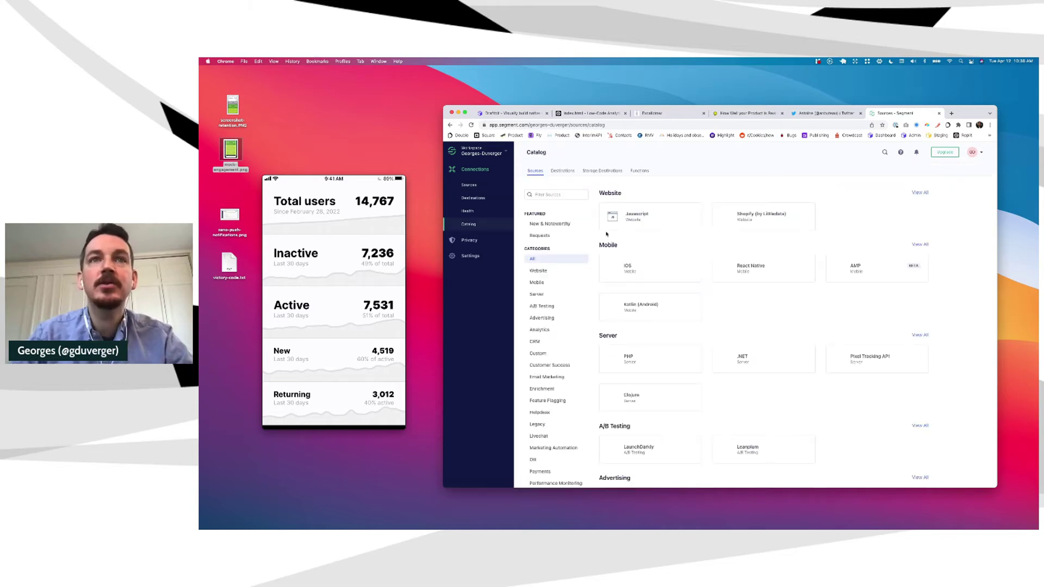
scroll(615, 212, down, 2)
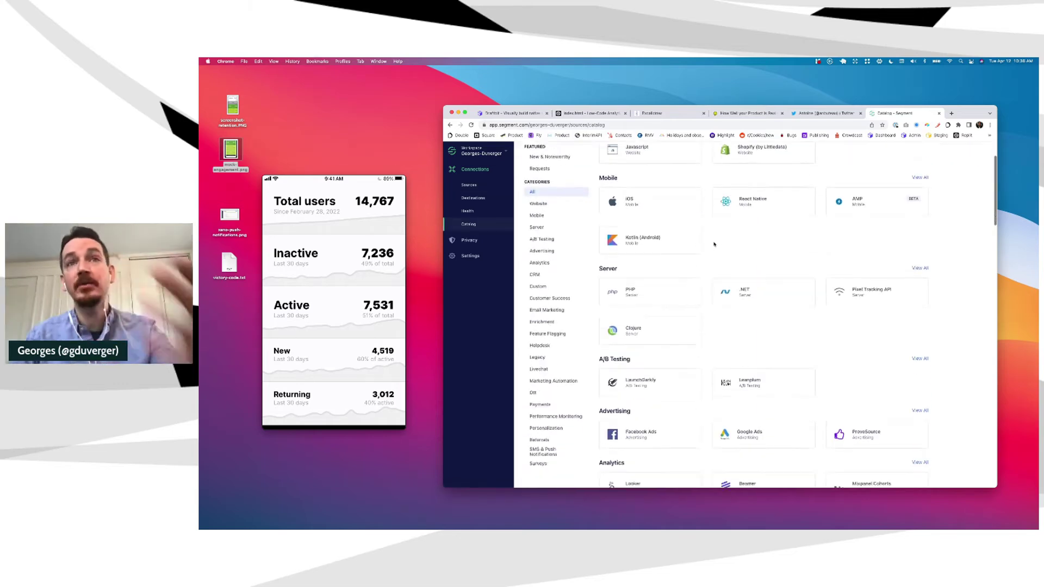
scroll(603, 222, up, 2)
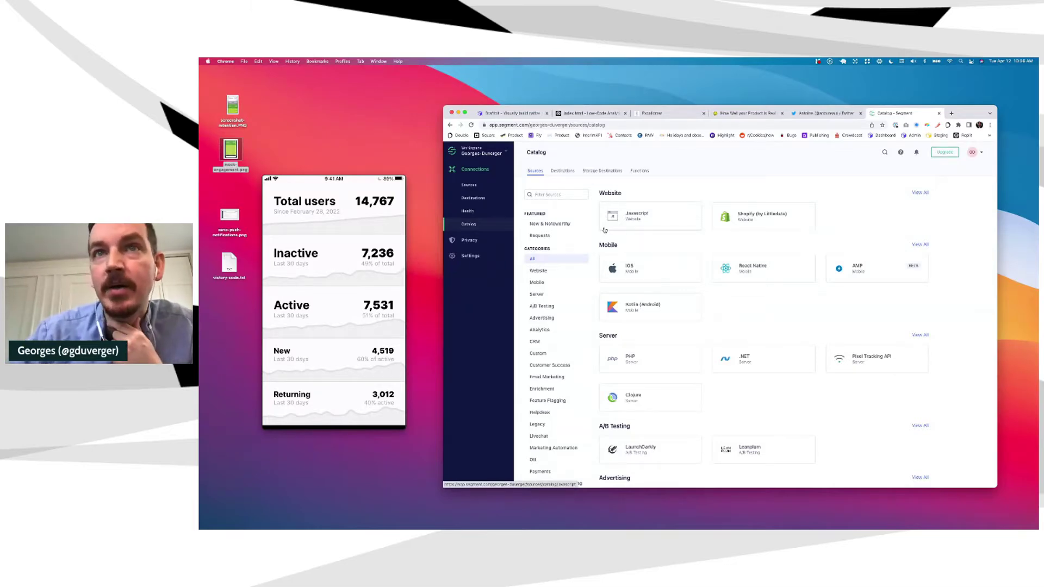
scroll(604, 230, down, 1)
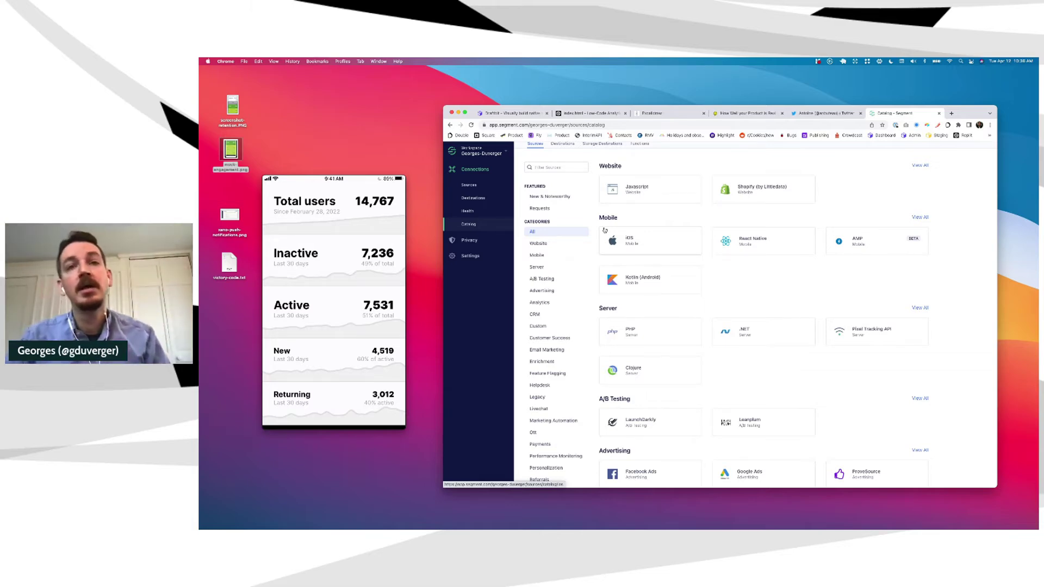
scroll(605, 230, down, 15)
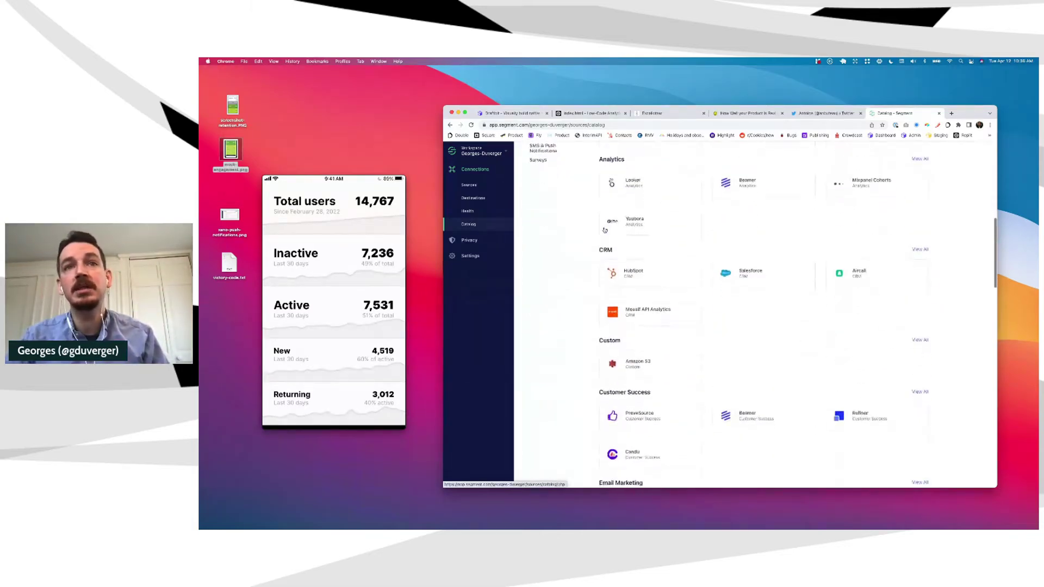
scroll(604, 230, down, 20)
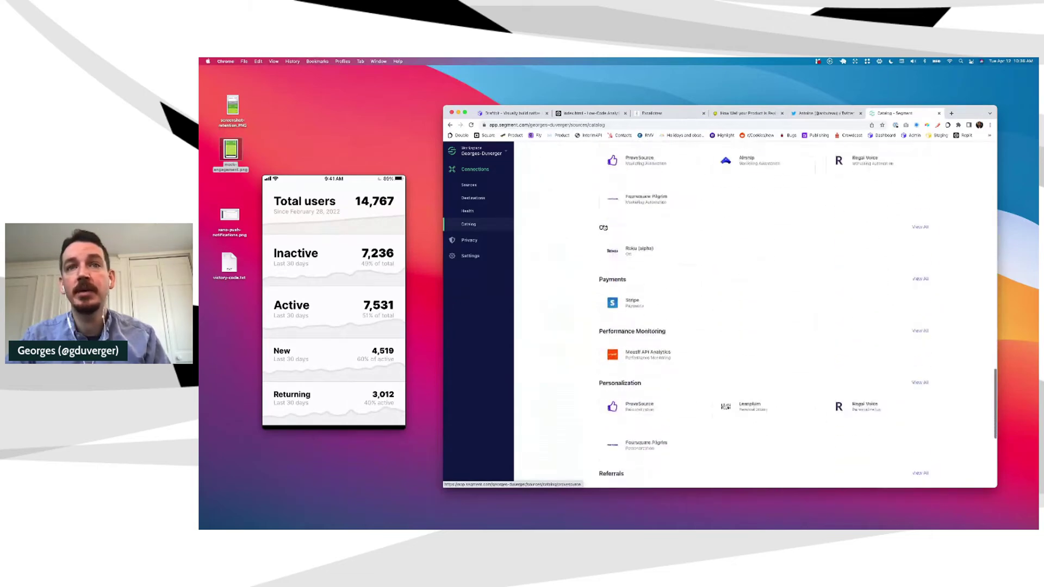
scroll(642, 221, down, 3)
scroll(642, 221, up, 20)
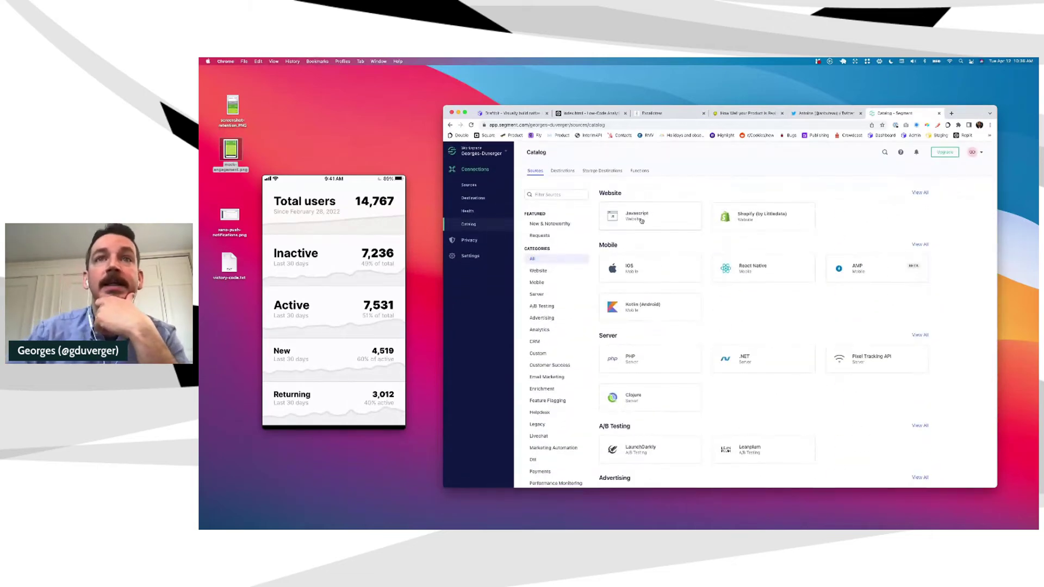
Add a Javascript website source named "Low-Code Analytics (Source)", leaving its labels and website URL empty.
click(642, 220)
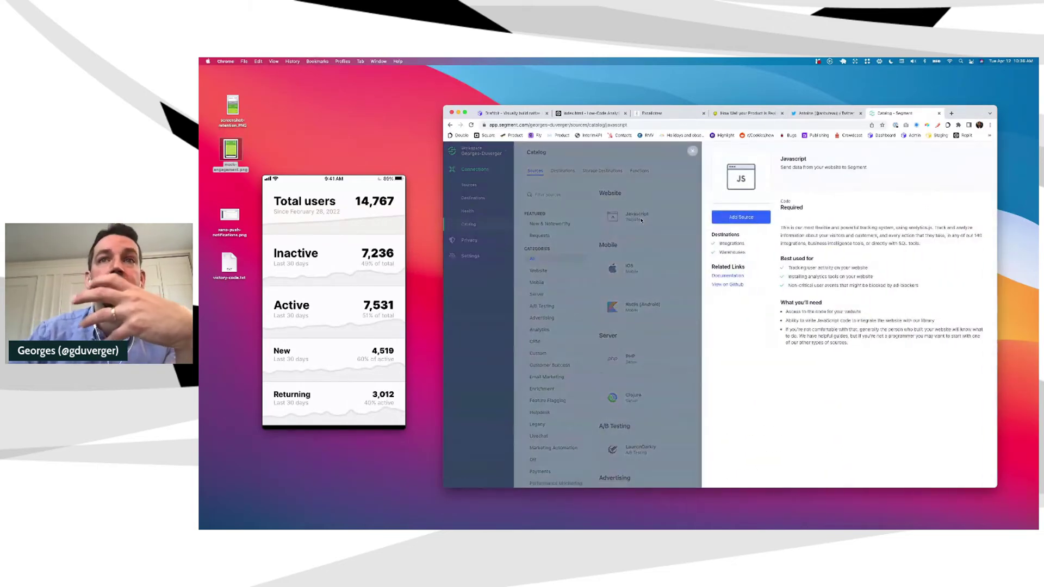
click(739, 217)
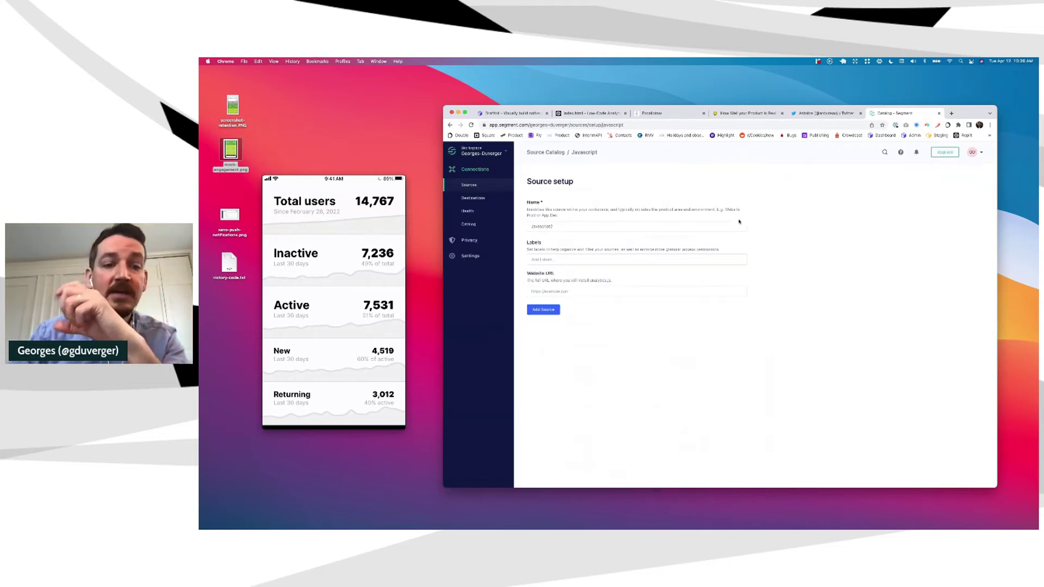
key(Tab)
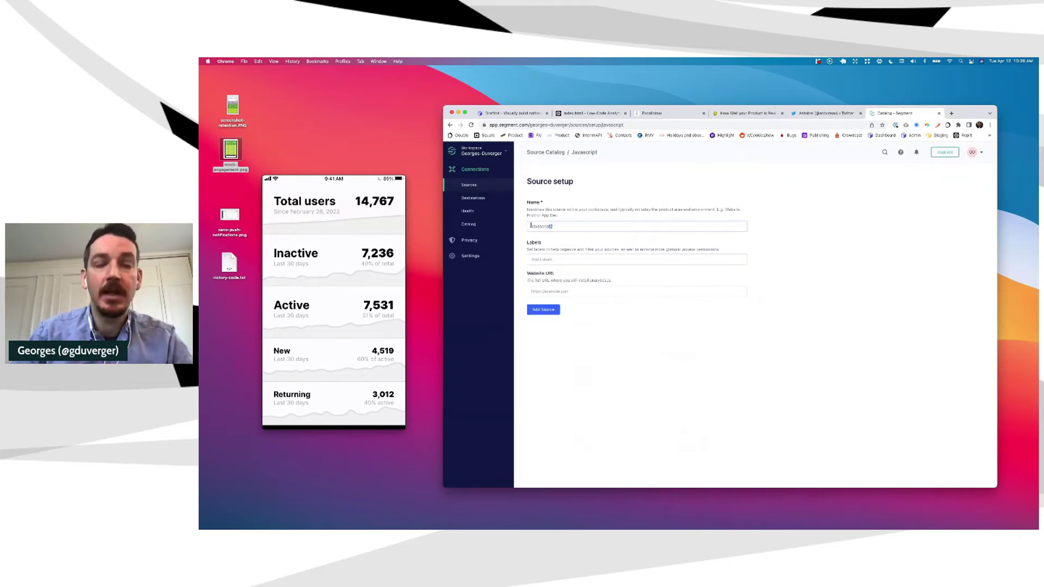
text(Low-Cod)
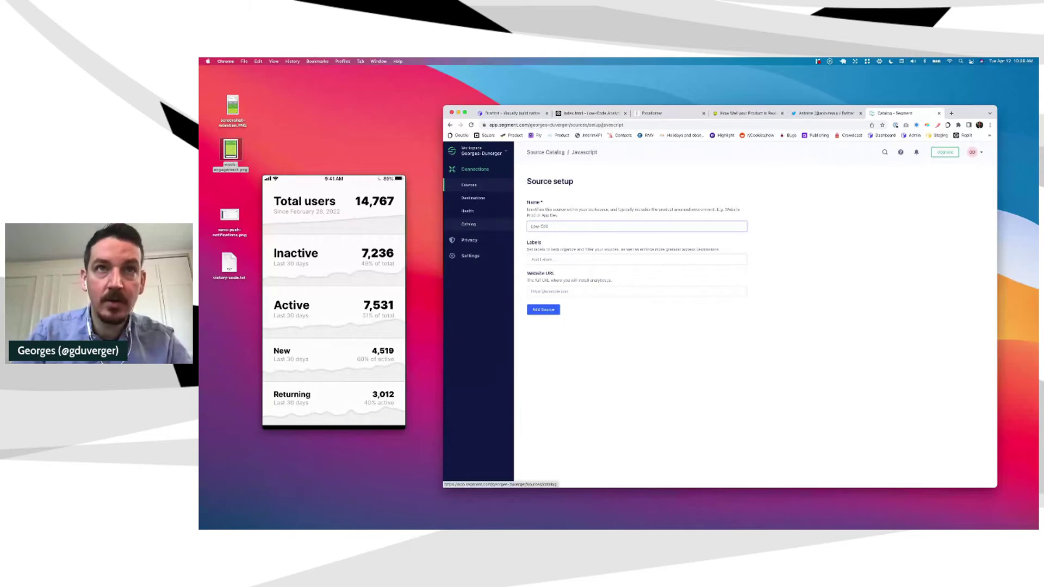
text(e-Apinal)
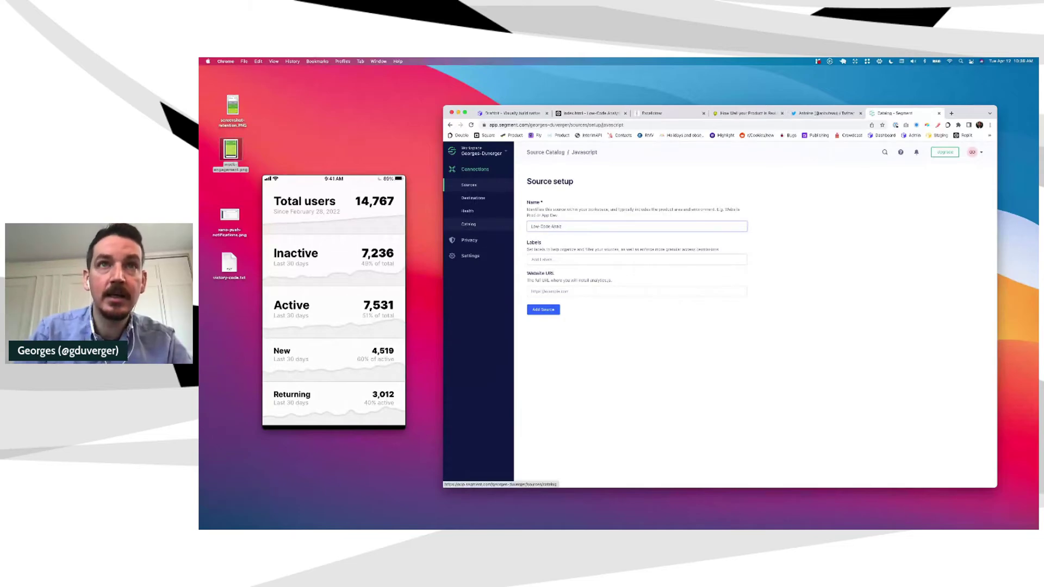
text(ytics (S)
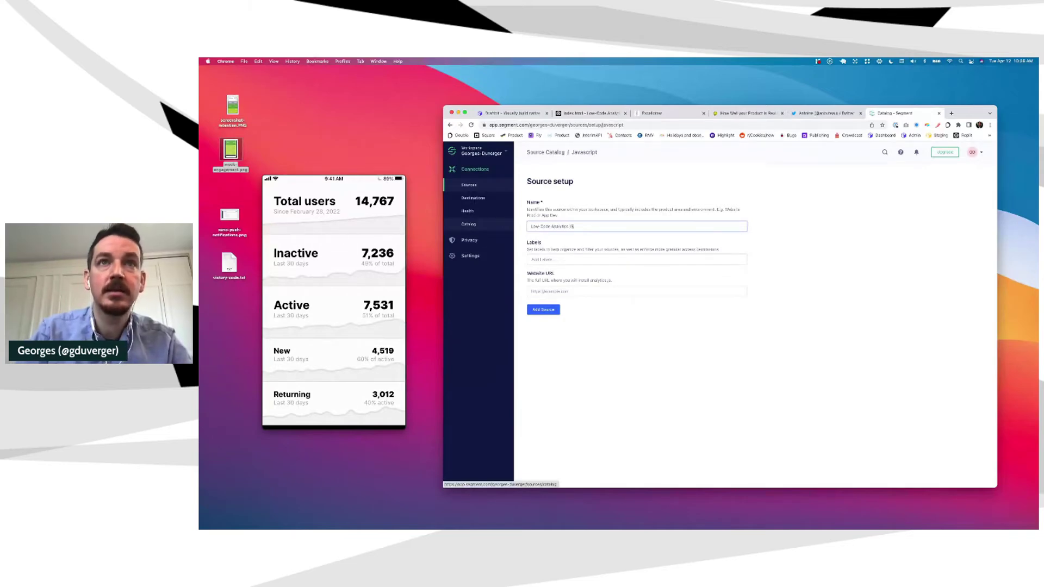
text(ource))
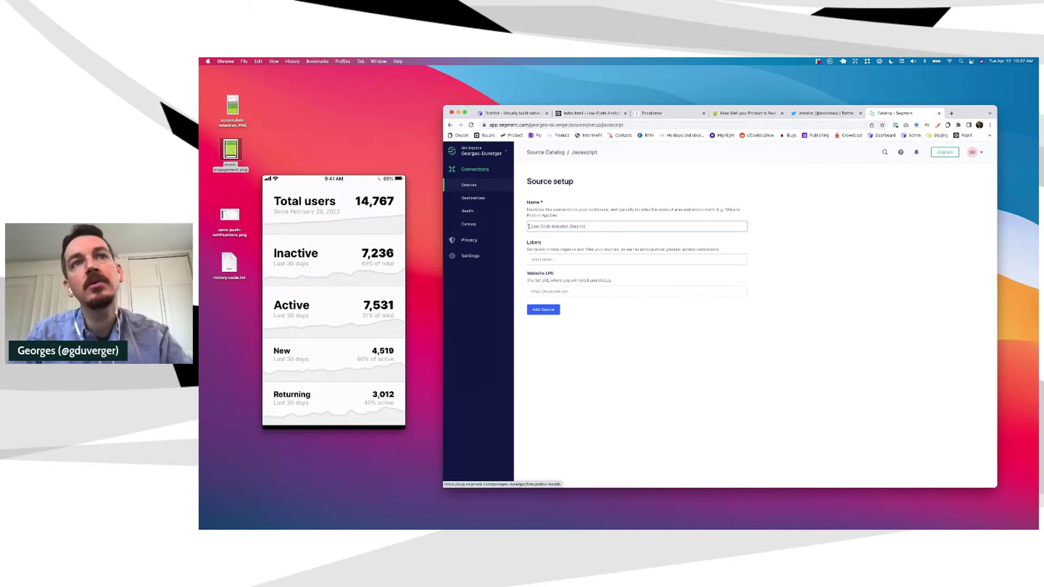
click(560, 239)
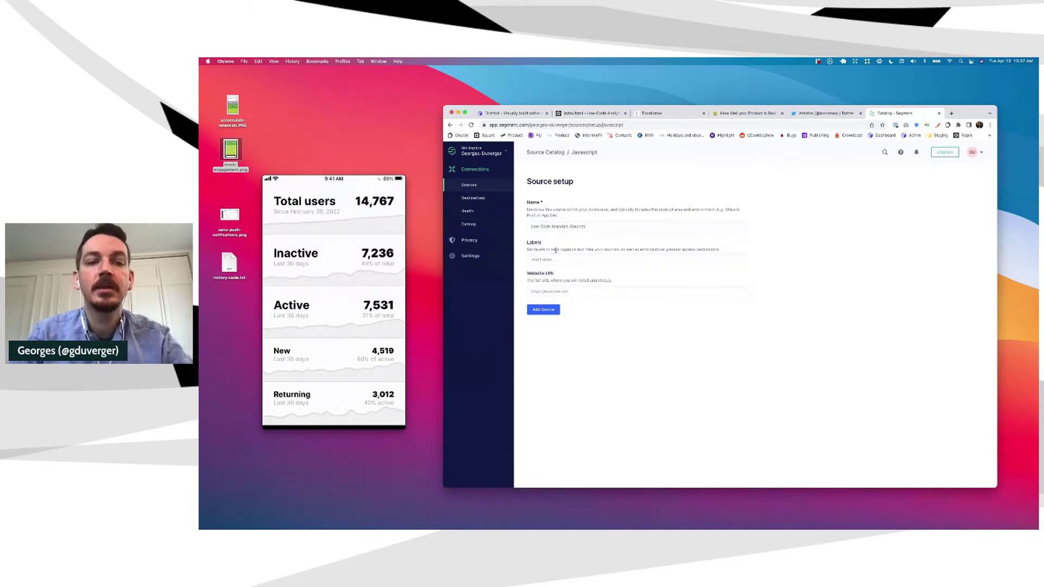
click(542, 310)
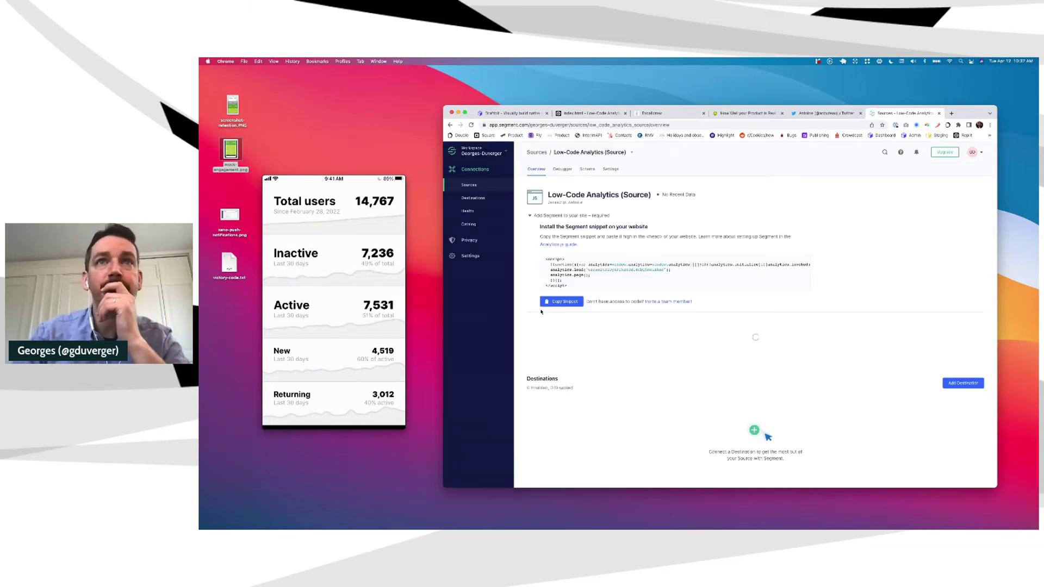
Copy the Segment snippet with its write key into the head of the repl's index.html below the stylesheet link, and auto-format the code.
drag(568, 286, 542, 258)
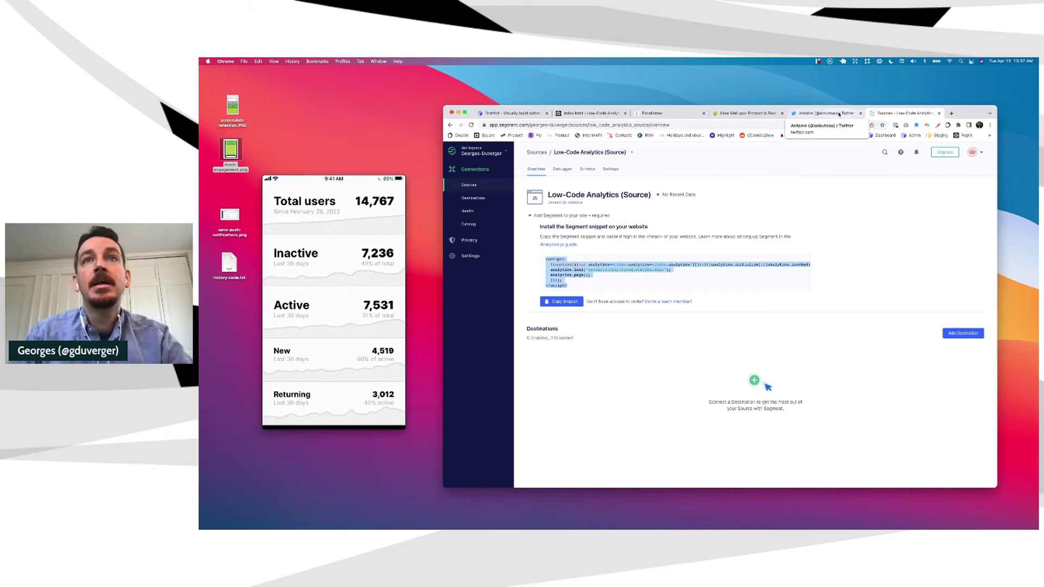
click(590, 114)
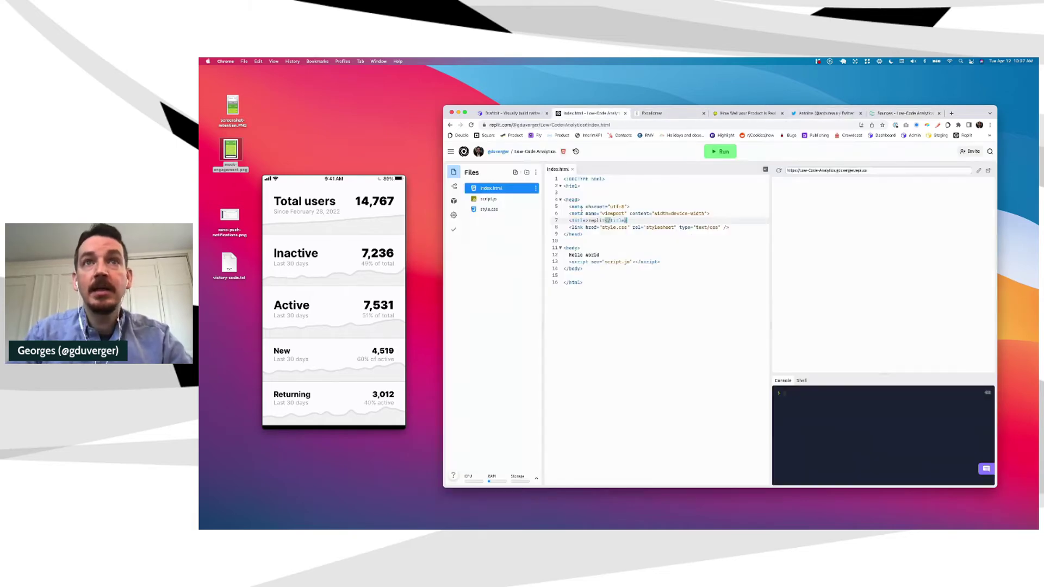
click(730, 228)
key(cmd+v)
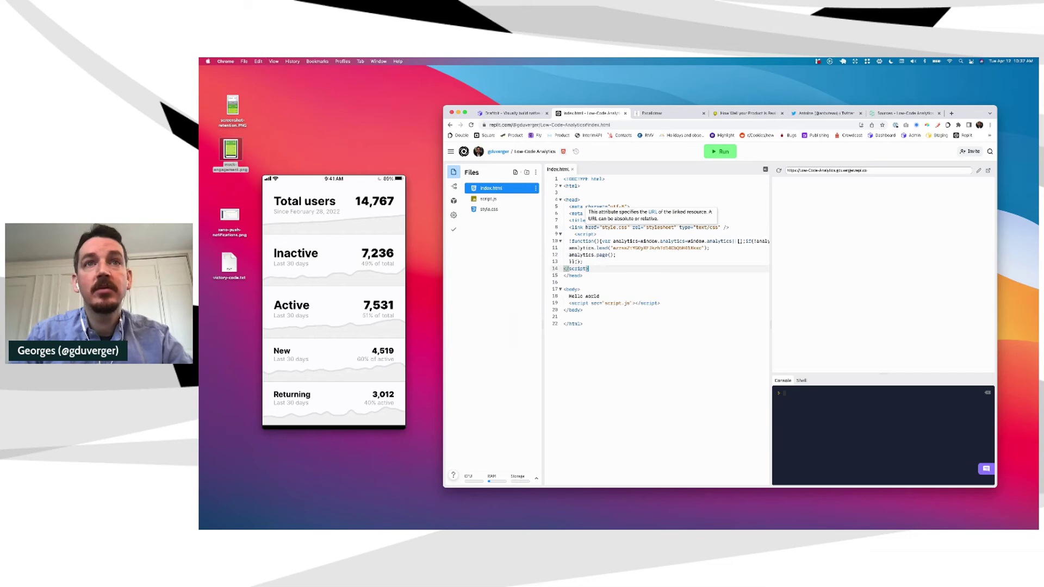
click(765, 170)
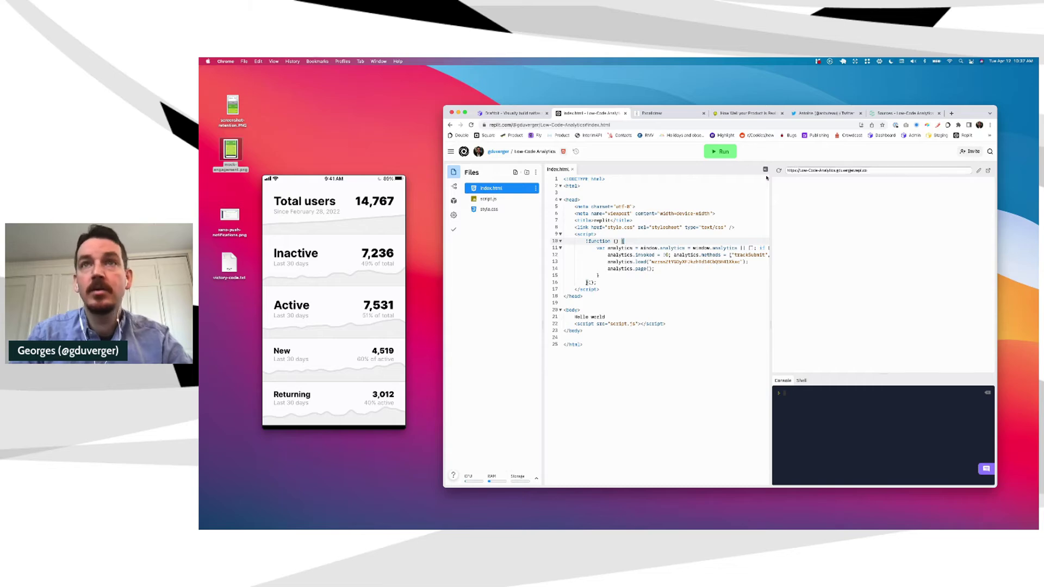
Run the repl, move the Segment tab beside the repl's tab and check the new source's data status.
click(720, 152)
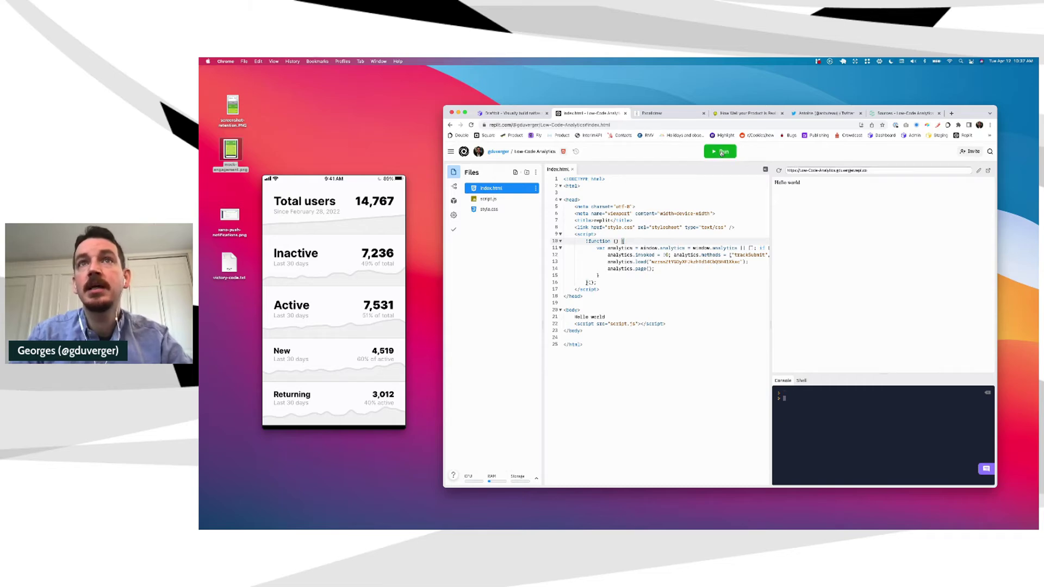
drag(905, 113, 669, 115)
click(668, 348)
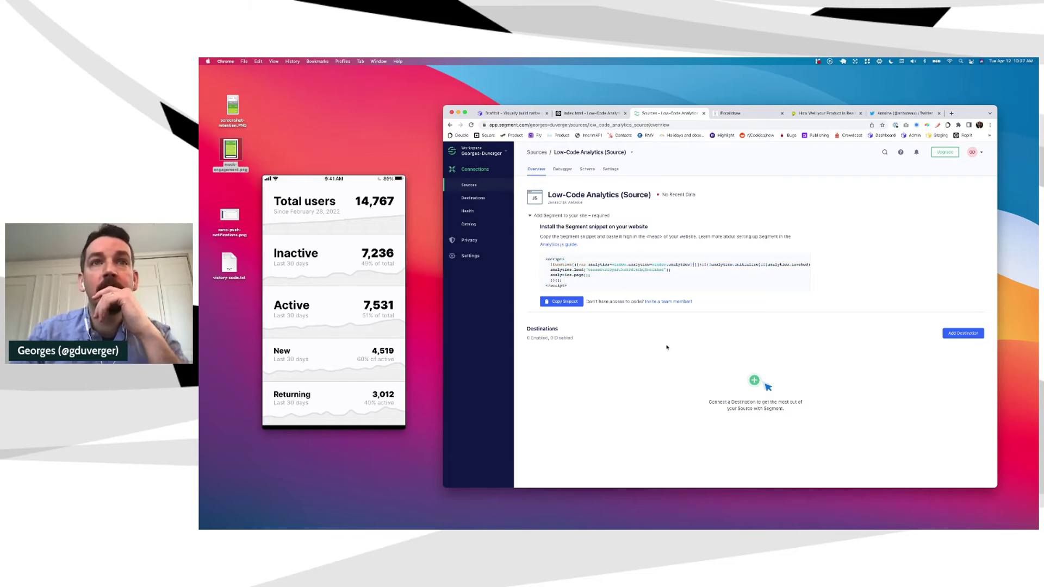
drag(663, 195, 688, 195)
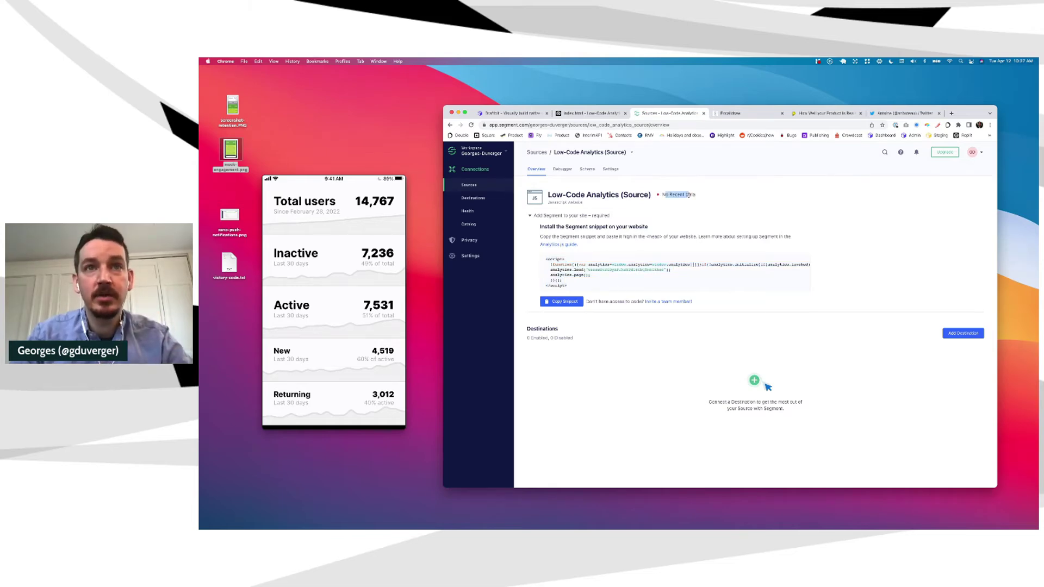
Glance at the Excalidraw data flow diagram, return to the repl and open its live page in a new tab.
key(ctrl+Tab)
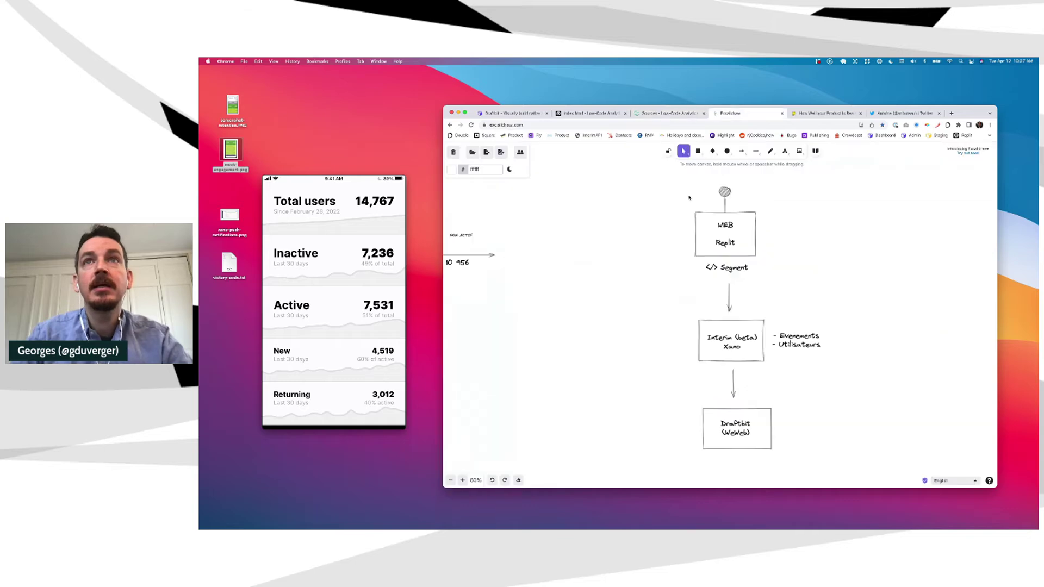
key(ctrl+shift+Tab)
key(ctrl+shift+Tab)
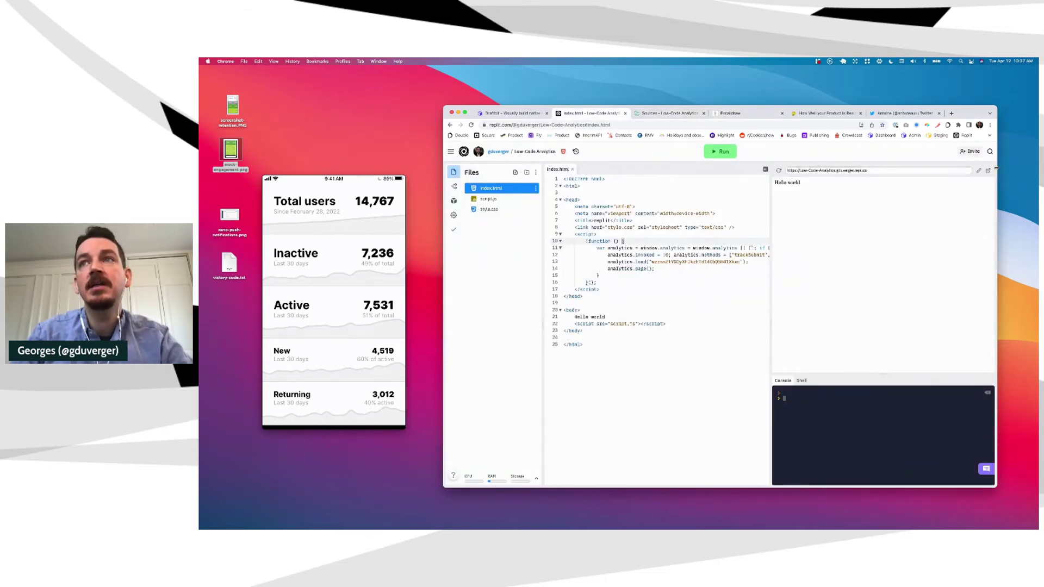
click(989, 172)
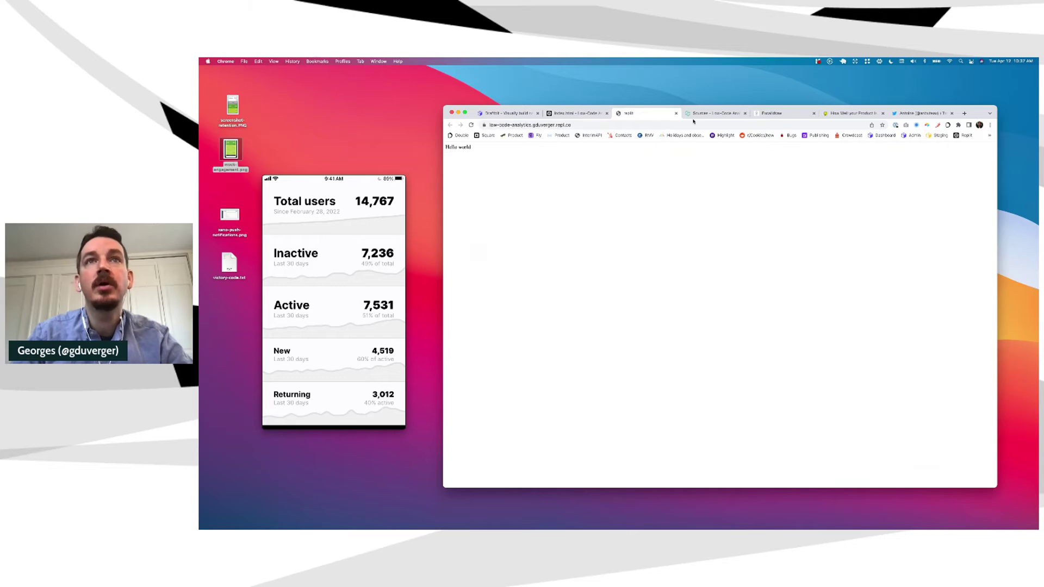
Reload the Low-Code Analytics source page in Segment, check its data status and expand the snippet installation instructions.
click(694, 119)
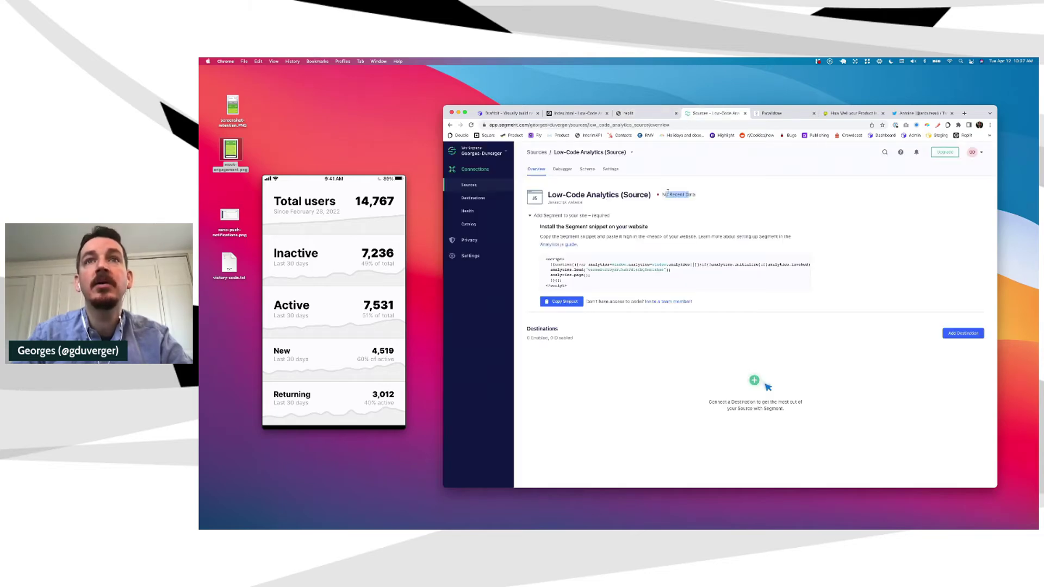
key(super+r)
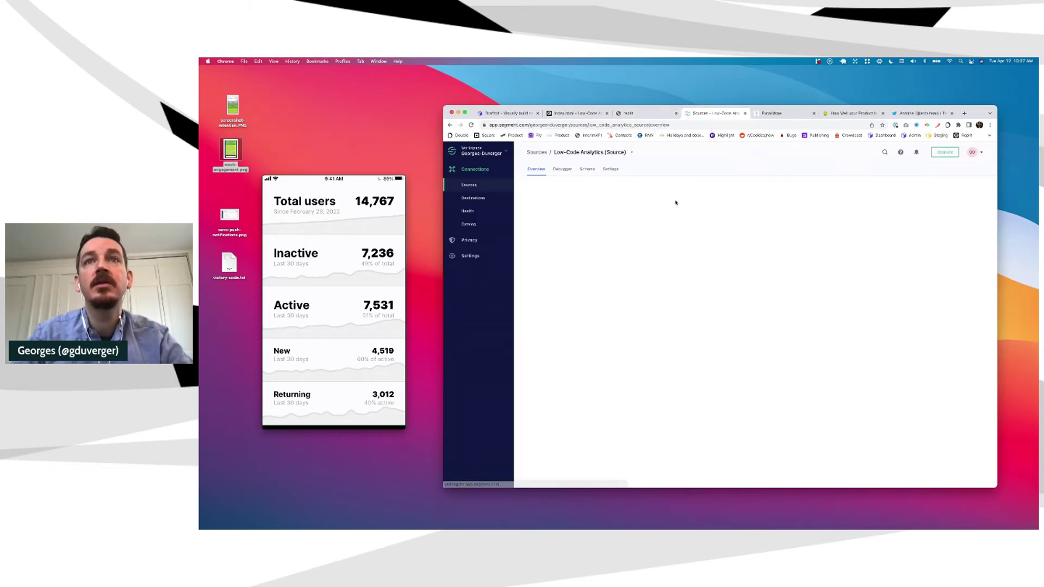
drag(663, 195, 690, 197)
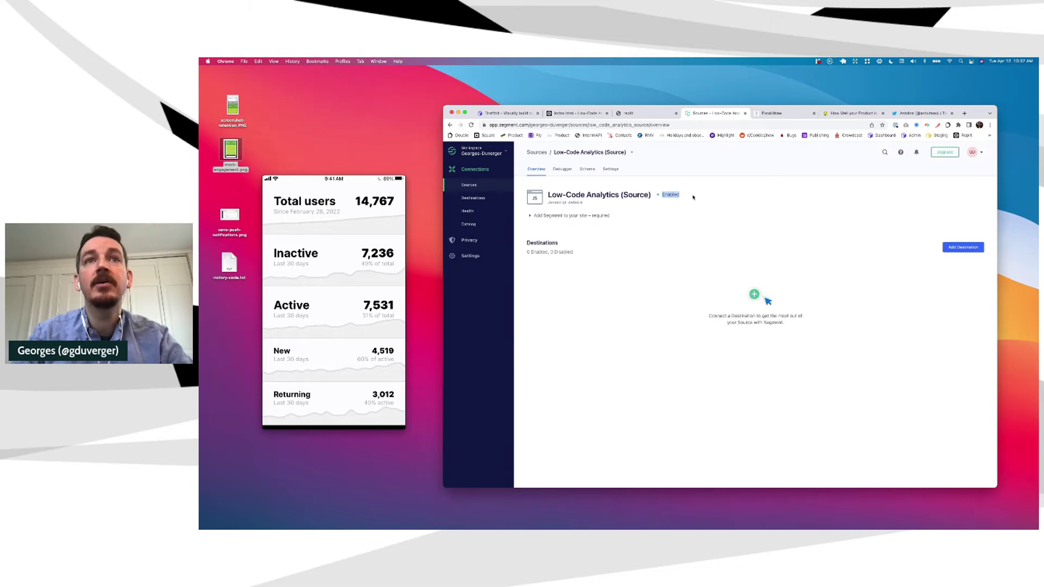
click(543, 216)
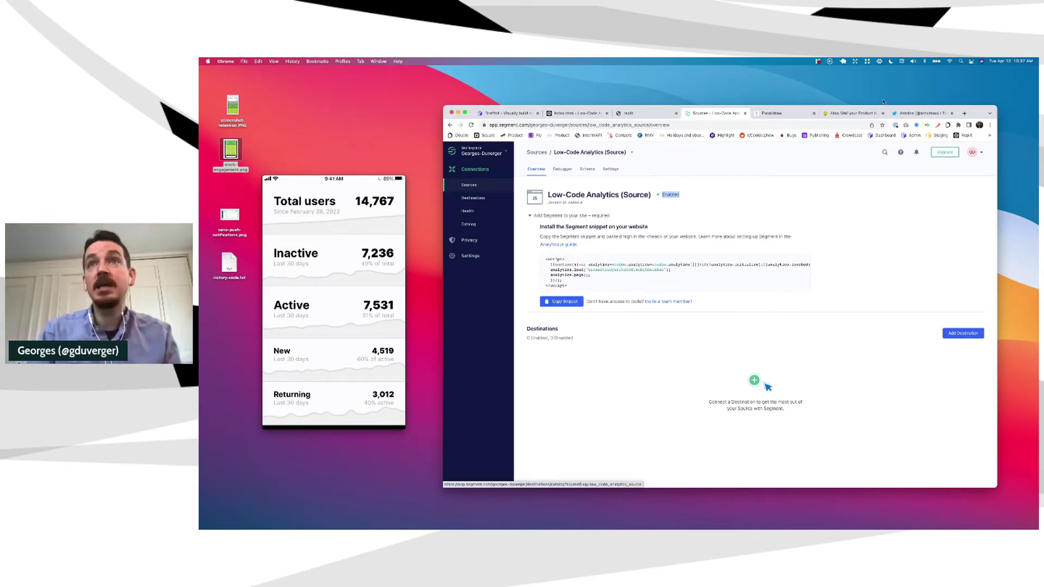
Review the analytics.page() call in the repl's index.html and the live page, and return to the Segment source.
click(656, 115)
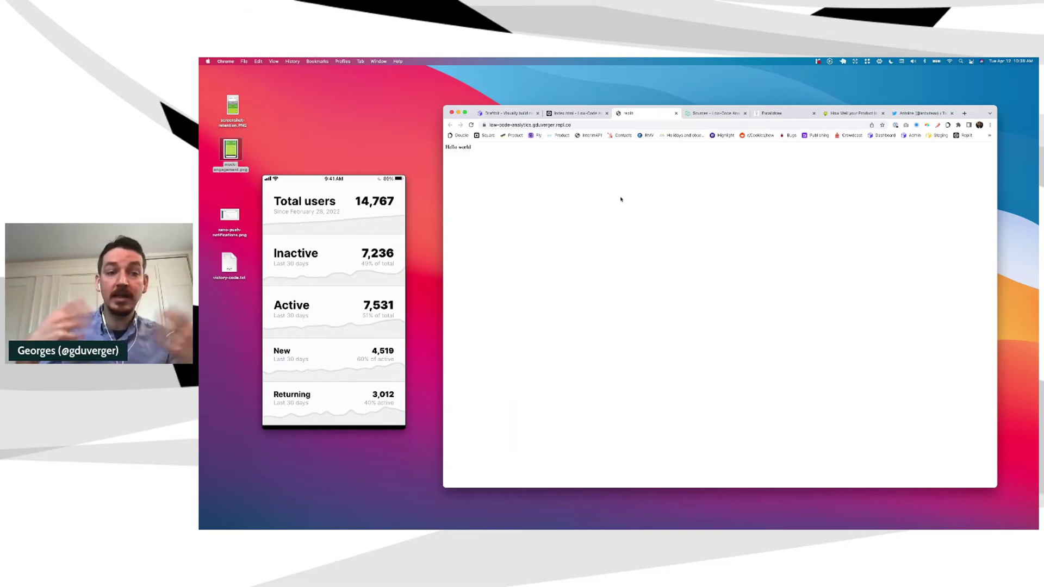
click(563, 113)
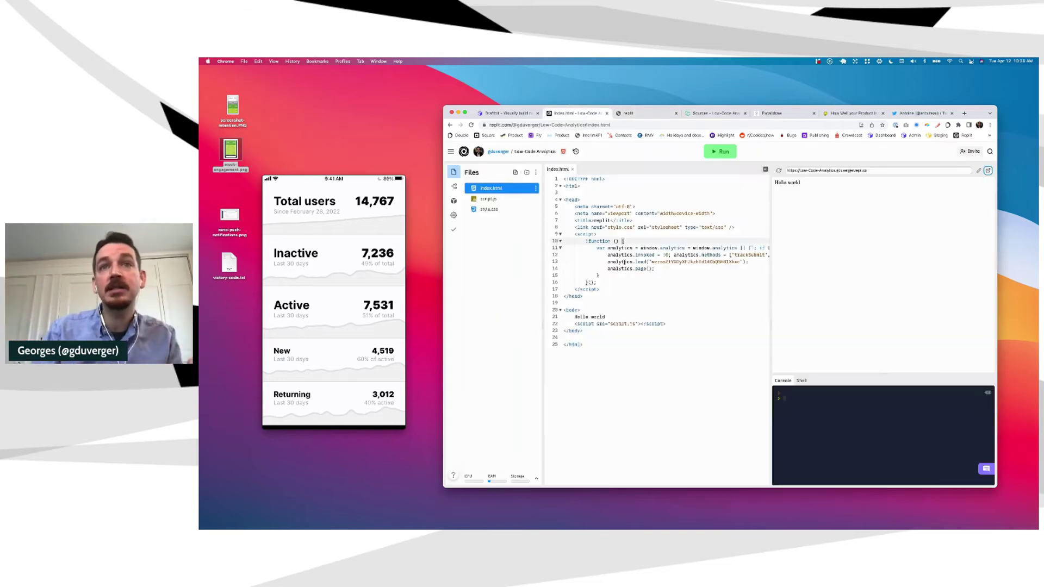
click(632, 254)
drag(605, 269, 661, 269)
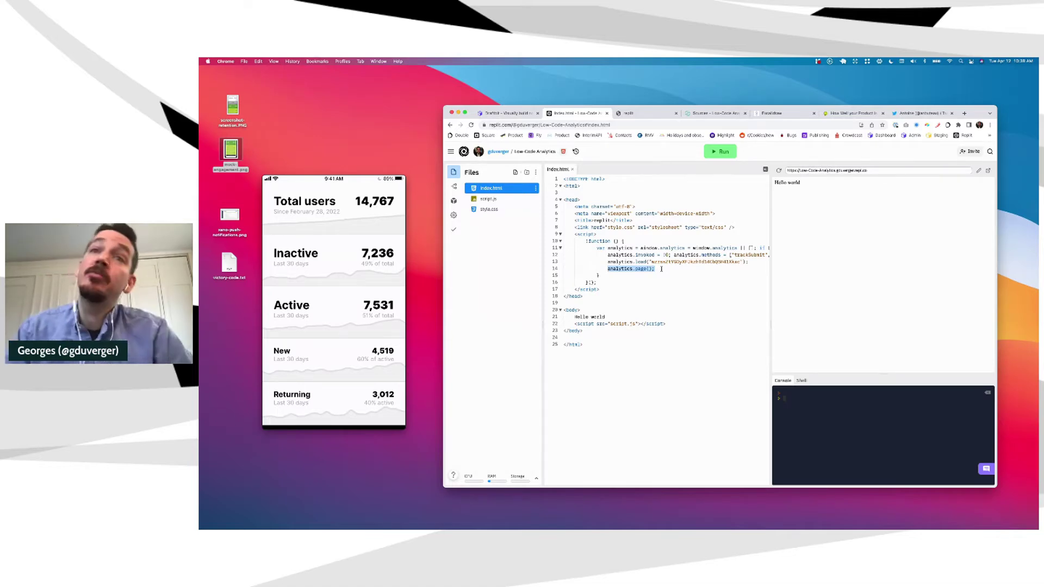
click(662, 219)
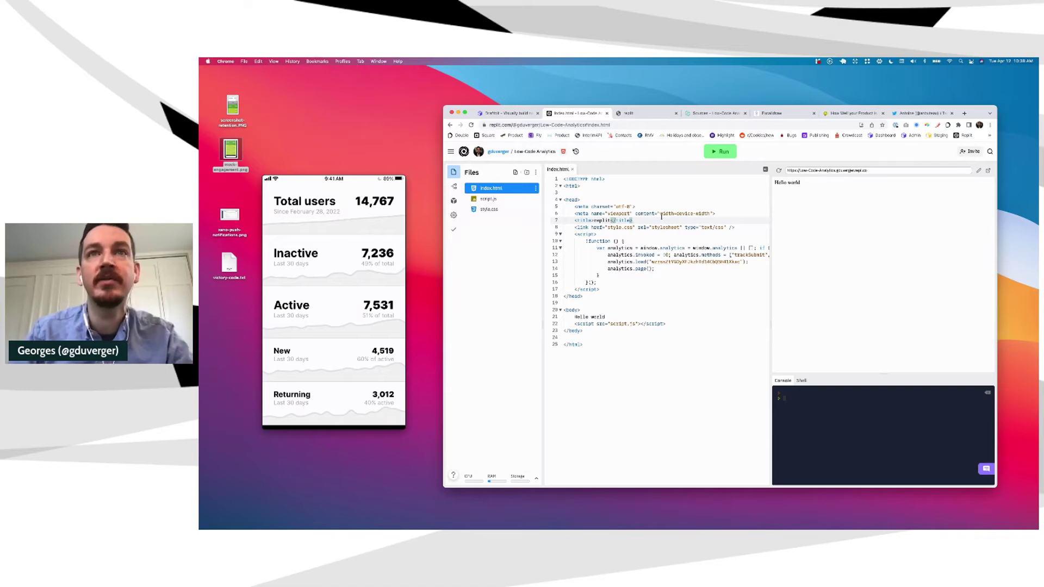
key(ctrl+Tab)
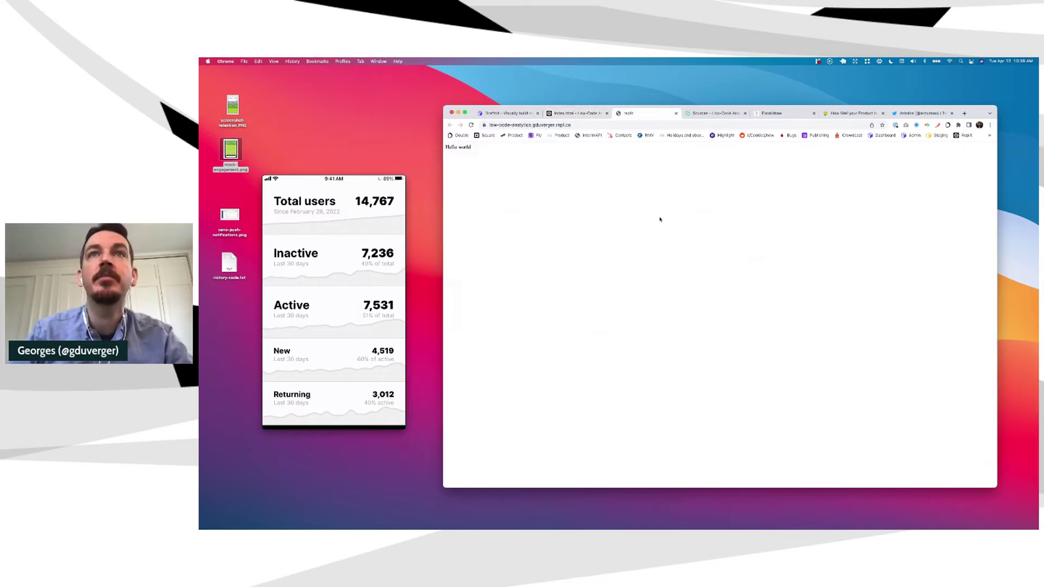
key(ctrl+Tab)
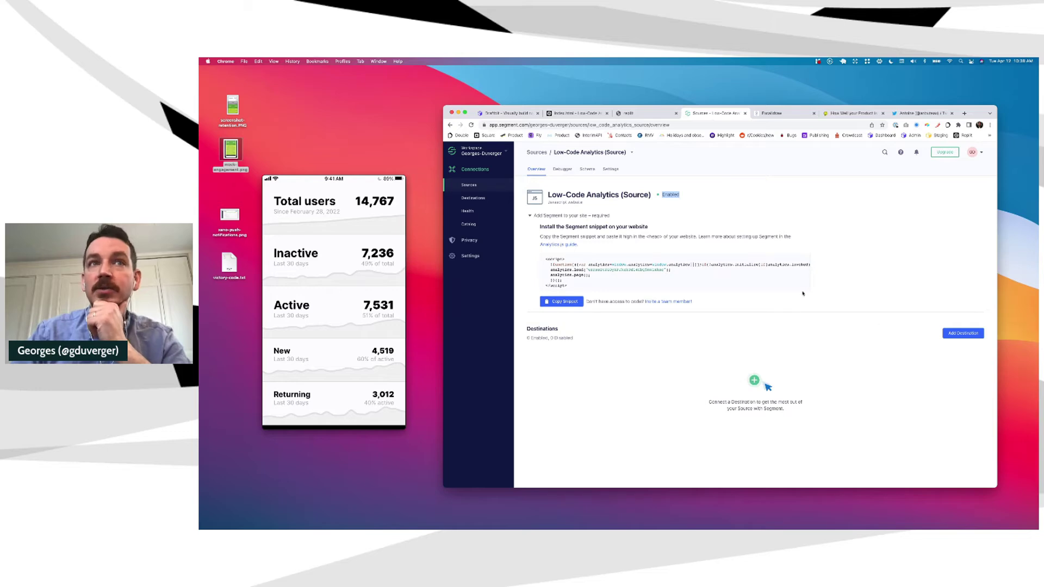
Start adding a destination to the source by building a new function of type Destination.
click(956, 335)
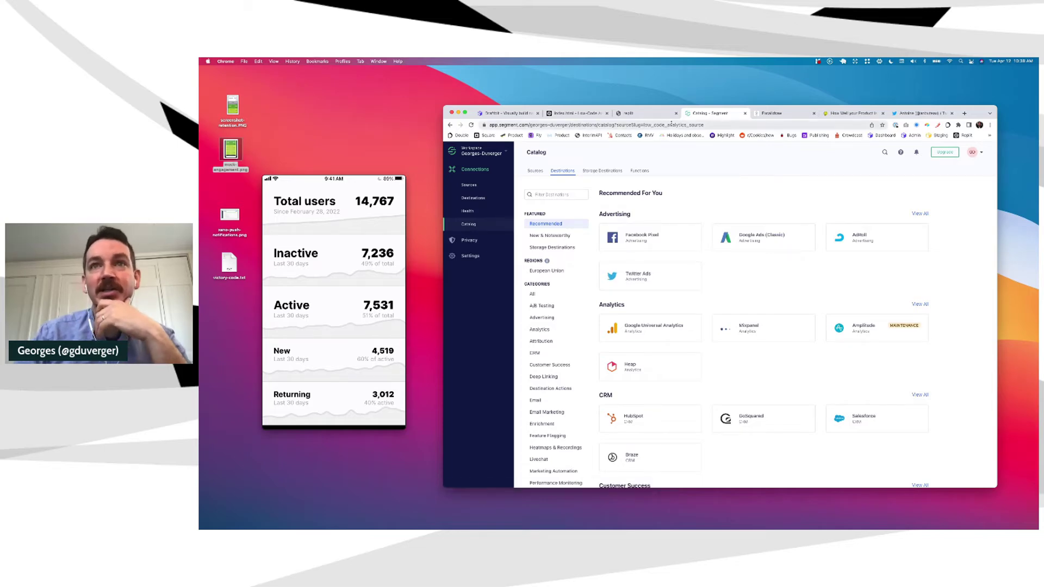
click(640, 171)
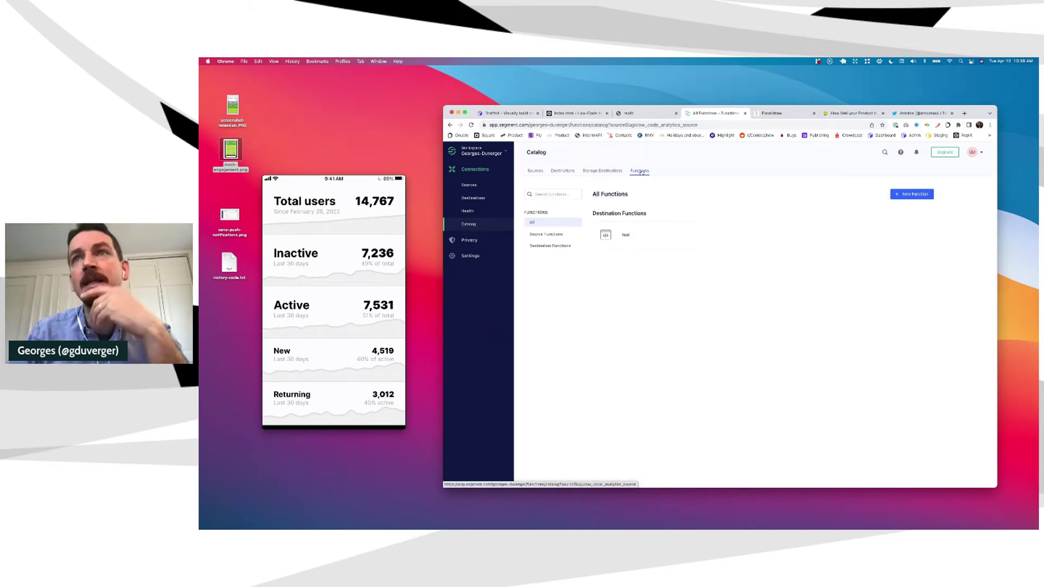
click(916, 194)
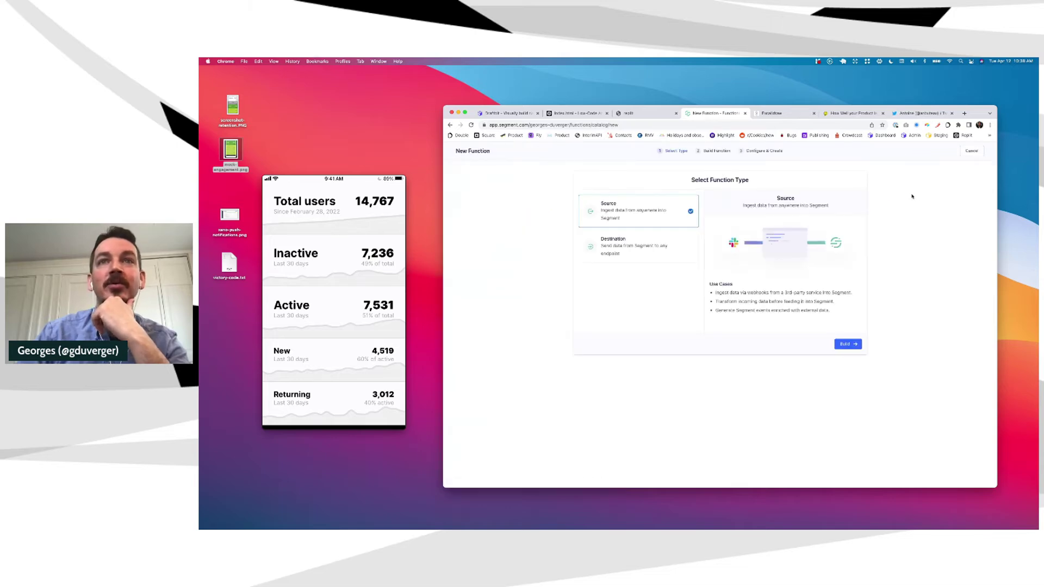
click(620, 249)
click(846, 345)
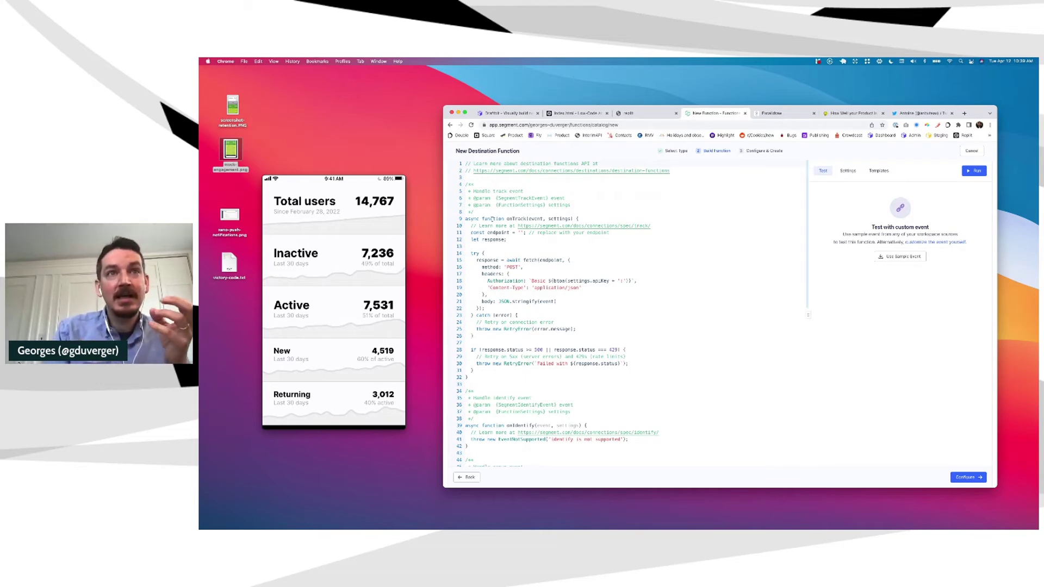
Examine the event handlers in the destination function template, from onTrack, onIdentify, onGroup and onPage to onScreen and onDelete.
drag(469, 219, 582, 218)
scroll(582, 219, down, 2)
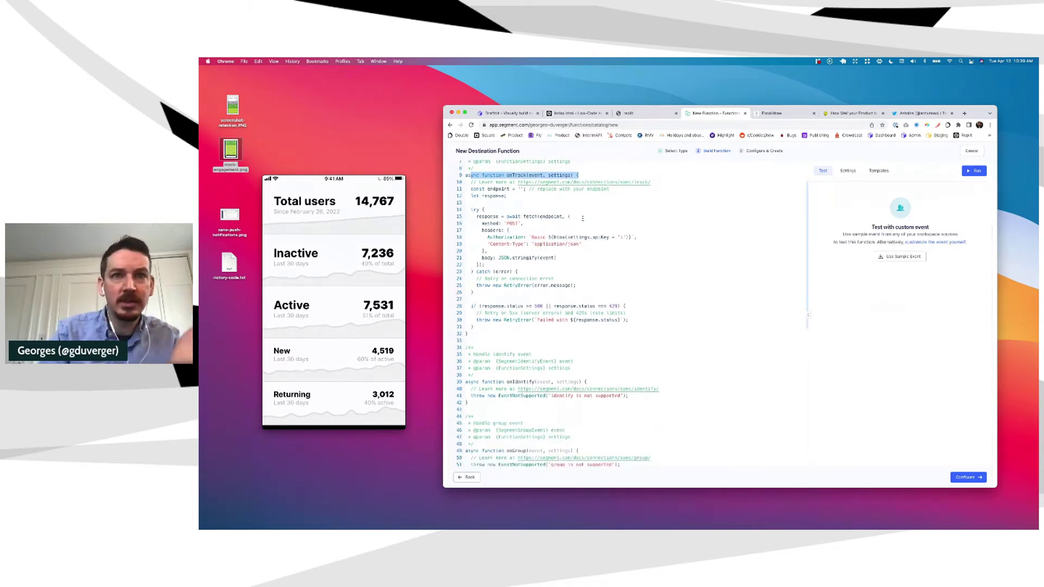
click(495, 380)
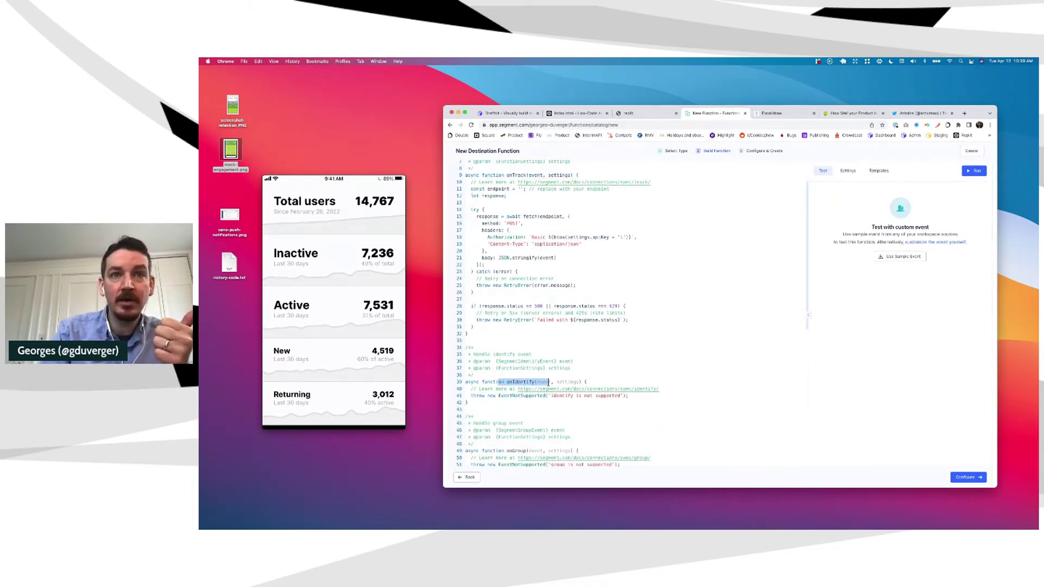
scroll(505, 375, down, 4)
double_click(519, 372)
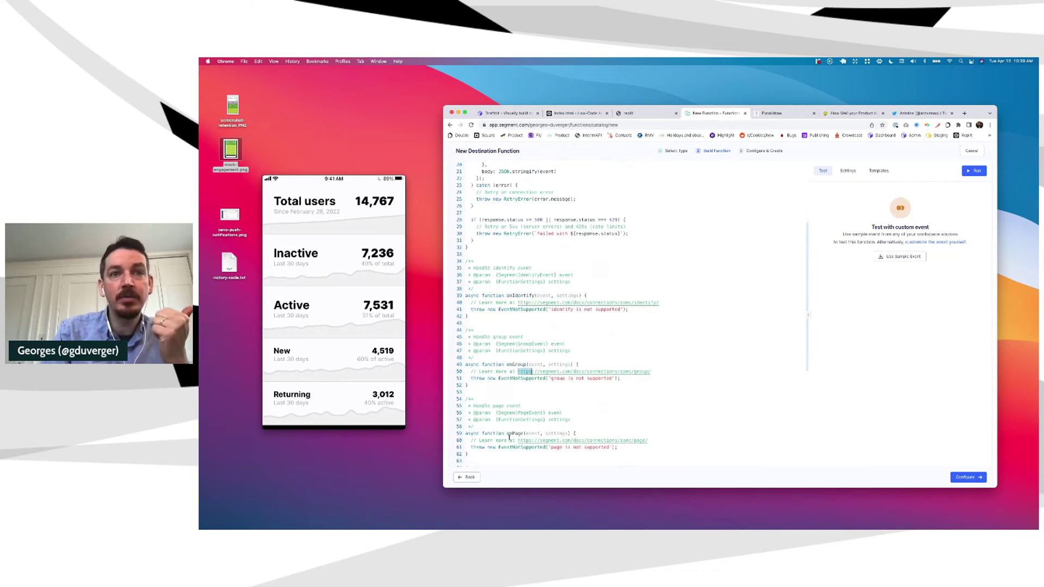
double_click(512, 433)
scroll(512, 429, down, 7)
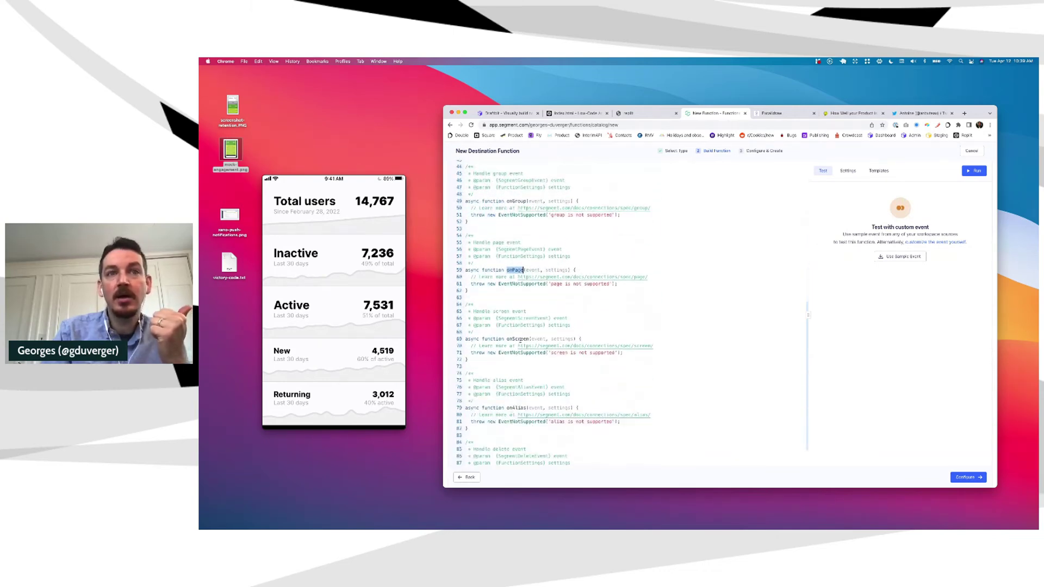
double_click(518, 339)
scroll(520, 408, down, 2)
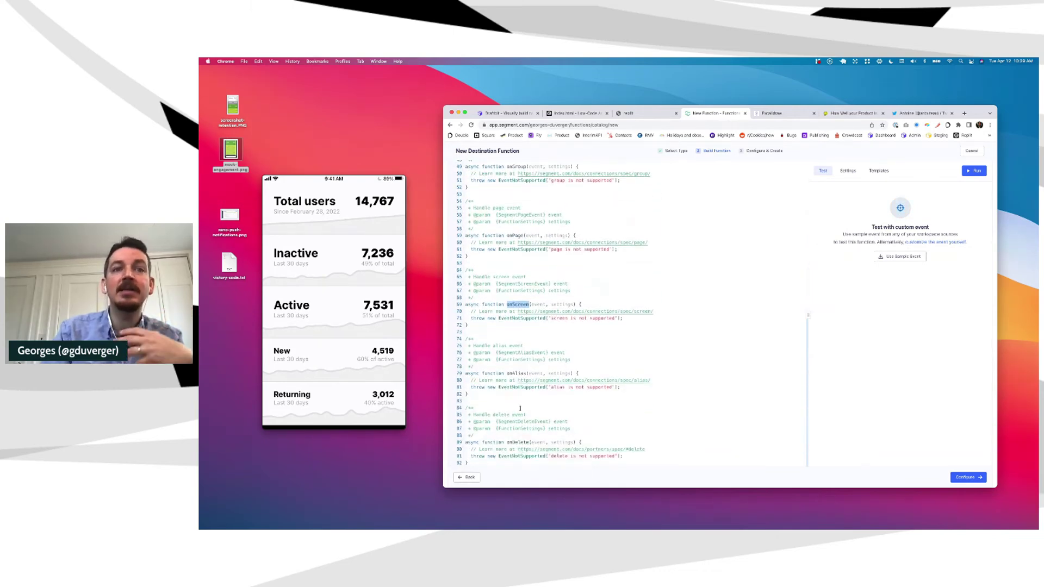
double_click(516, 442)
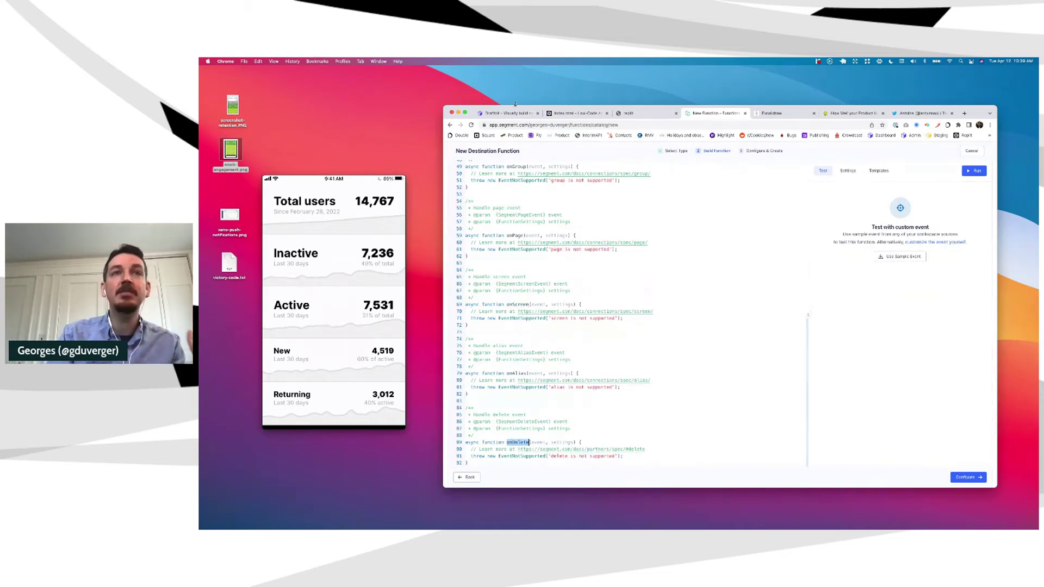
Draft an analytics.track('click') call on a new line after analytics.page() in the repl's index.html, and remove it again.
click(566, 113)
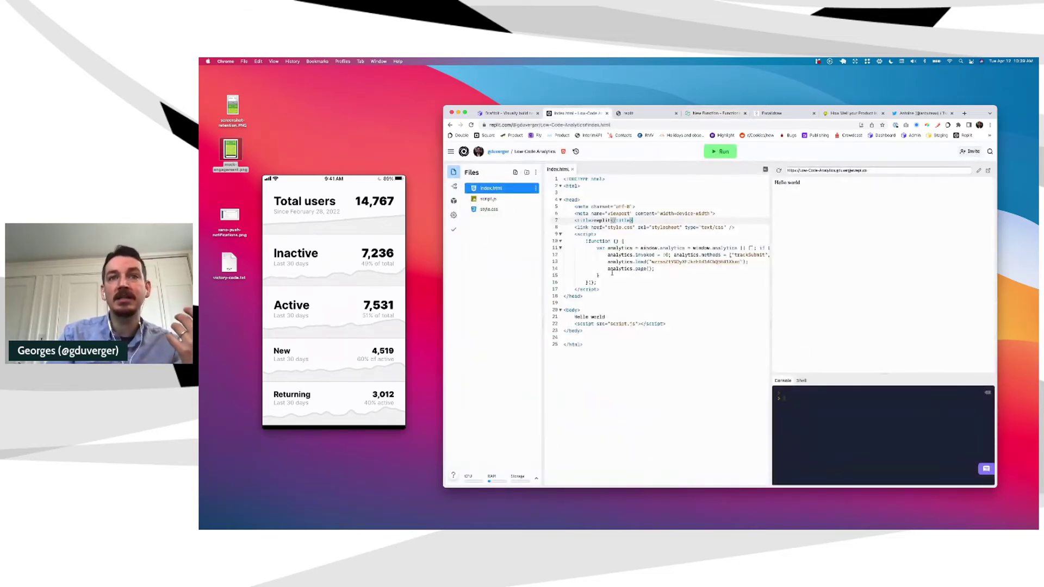
click(612, 270)
key(Return)
text(a)
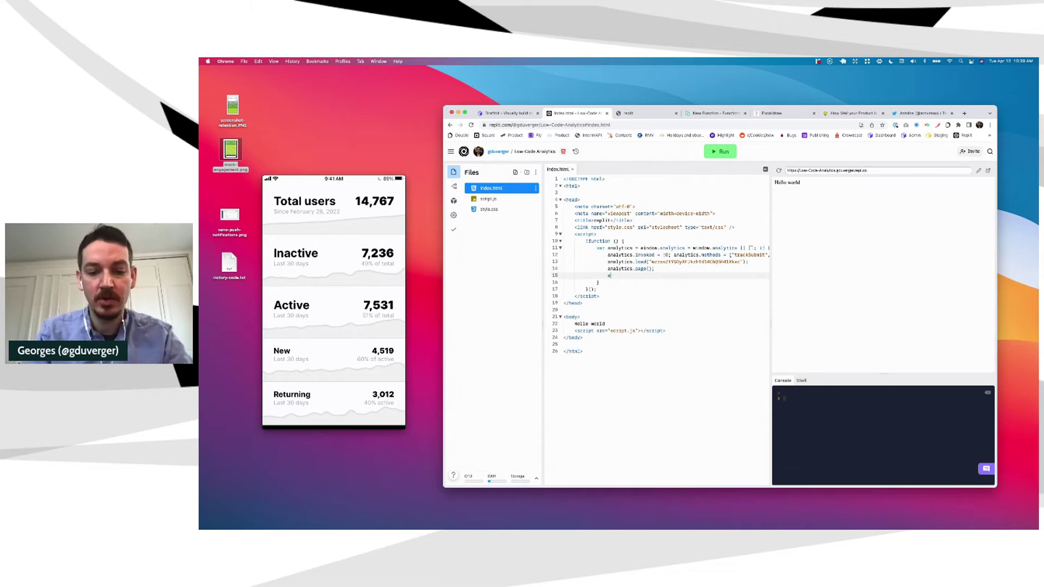
text(nalytuc)
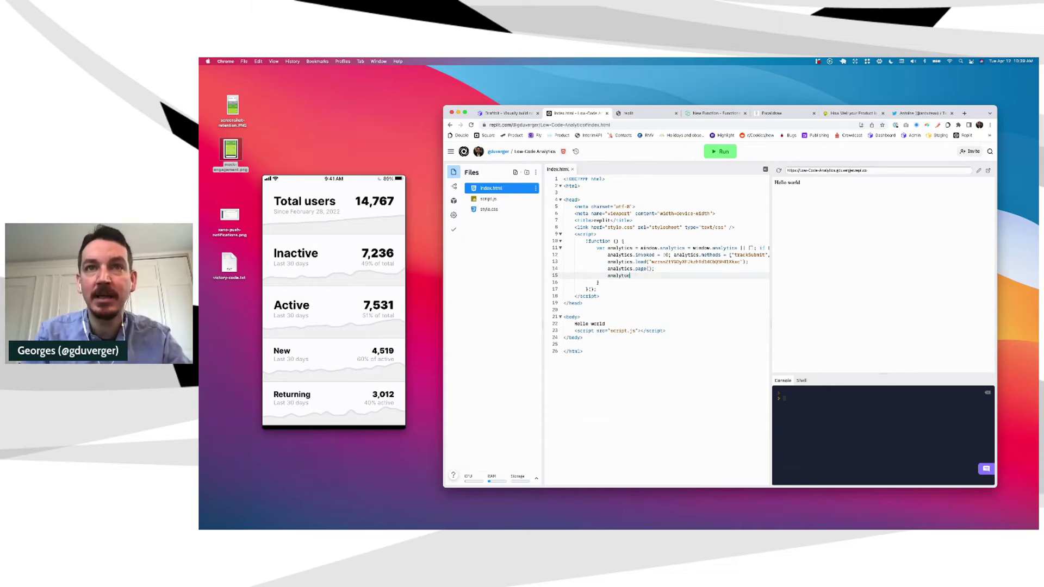
key(BackSpace)
key(BackSpace)
text(ics.track)
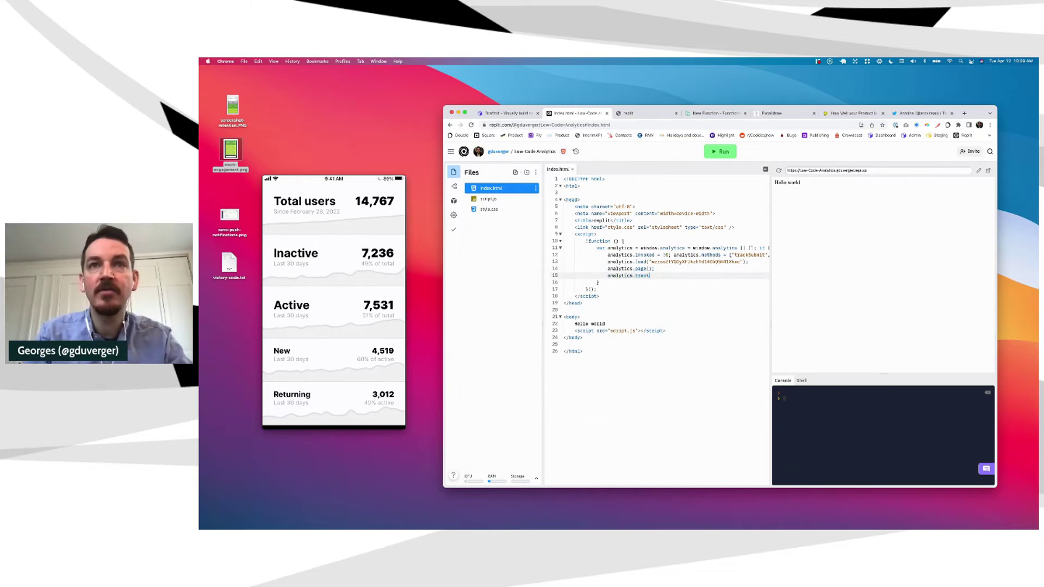
text((')
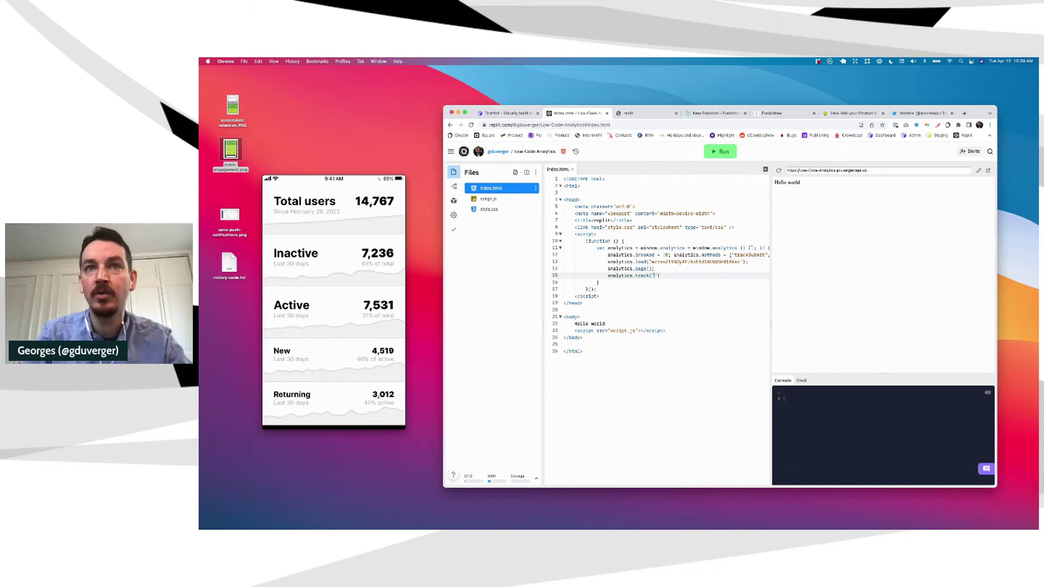
text(click)
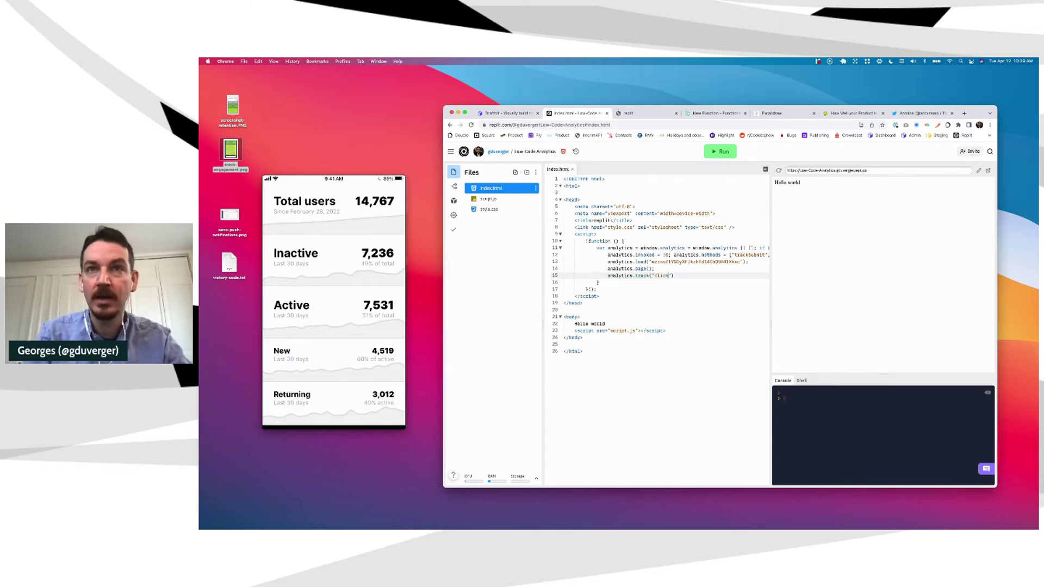
key(super+Right)
key(shift+super+Left)
key(shift+super+Left)
key(BackSpace)
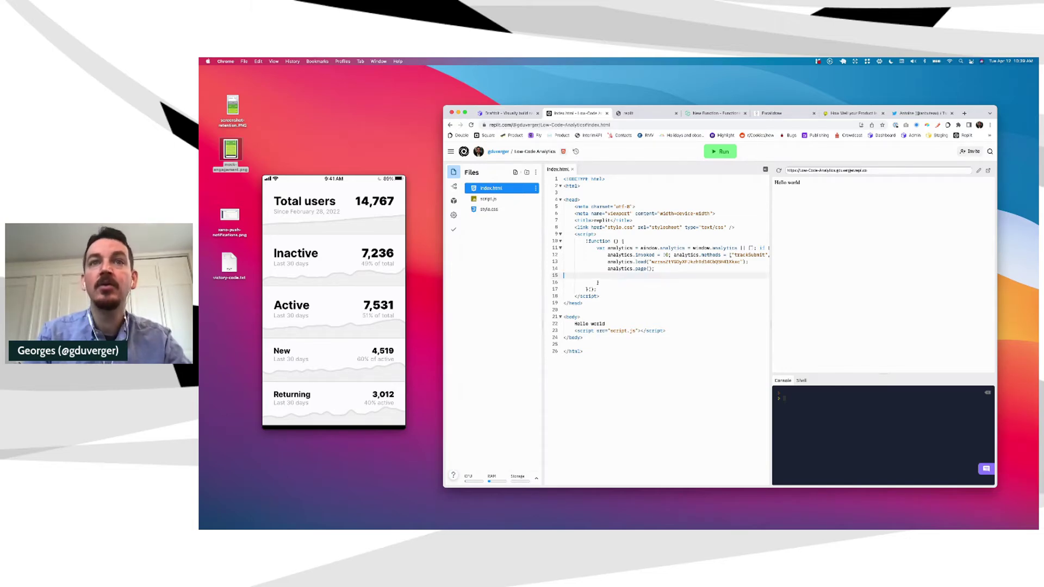
key(BackSpace)
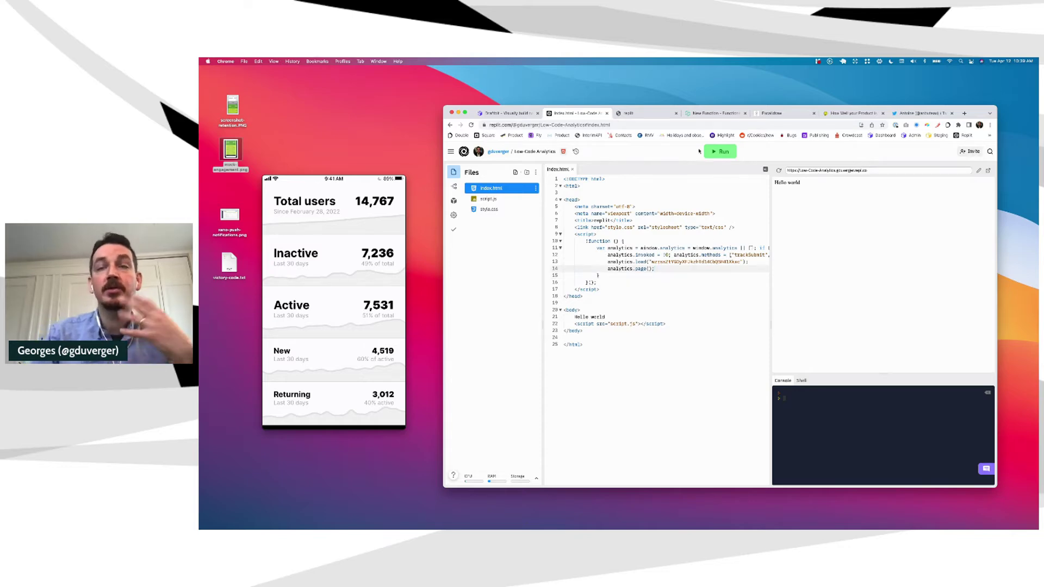
Return to the new destination function and examine the POST request block inside its onTrack handler.
click(713, 113)
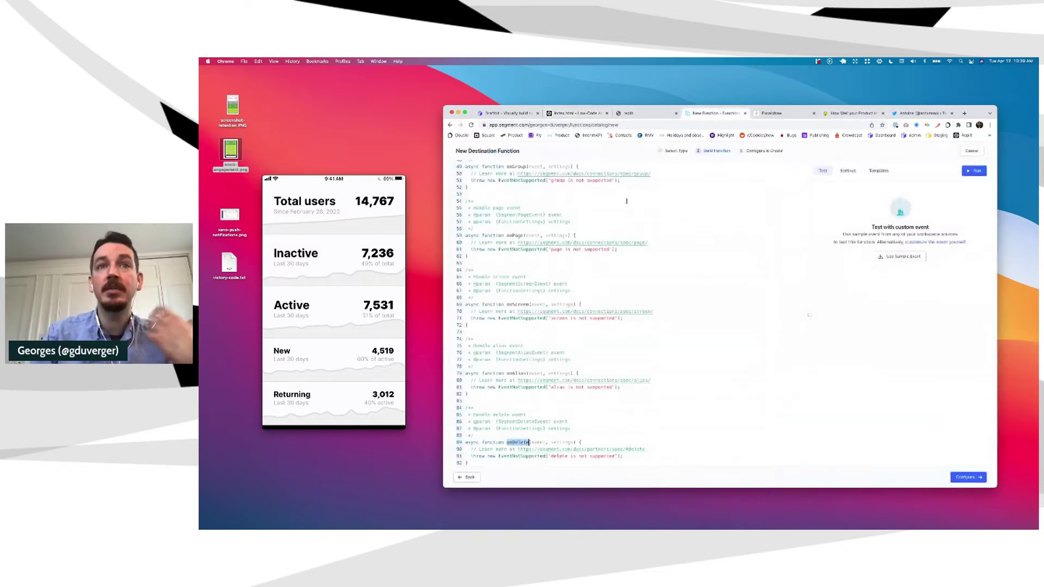
scroll(527, 324, up, 5)
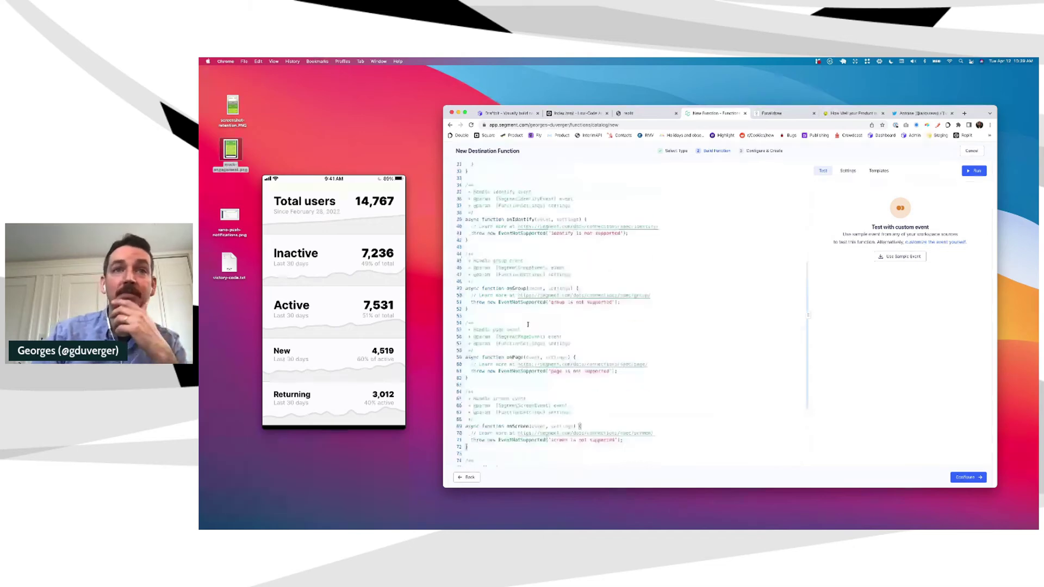
scroll(528, 325, up, 8)
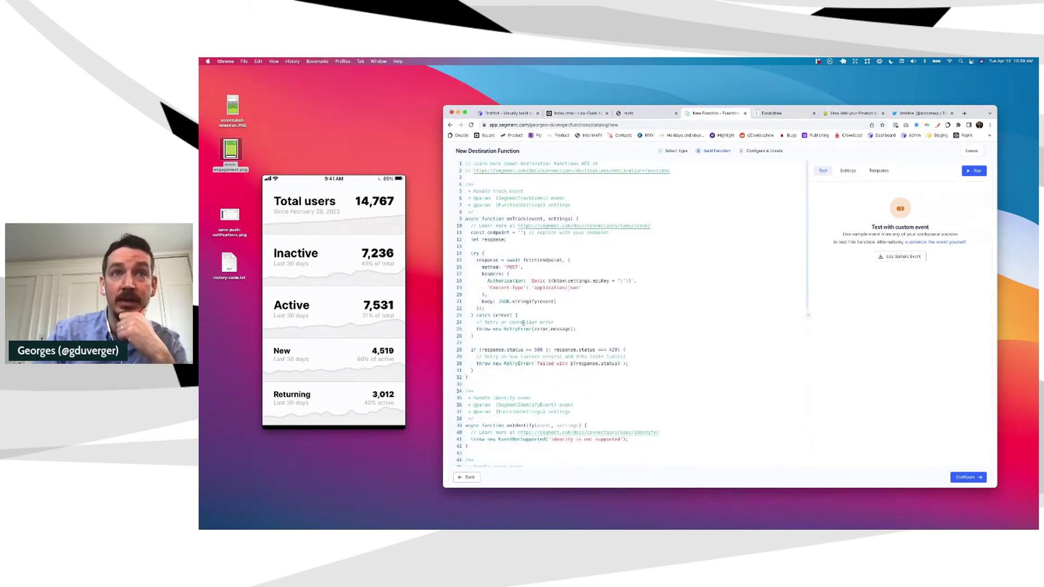
drag(477, 260, 501, 329)
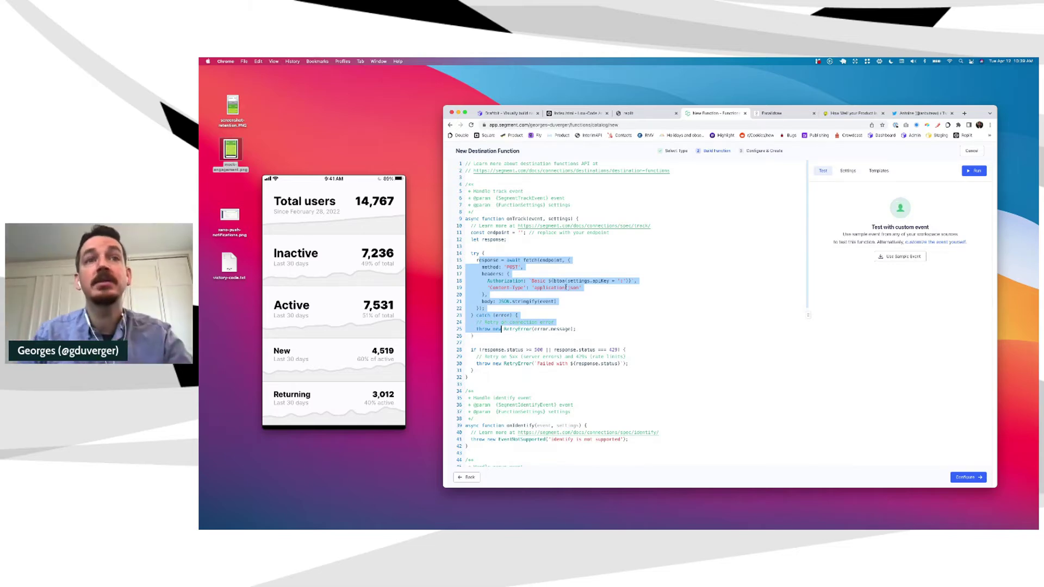
click(529, 288)
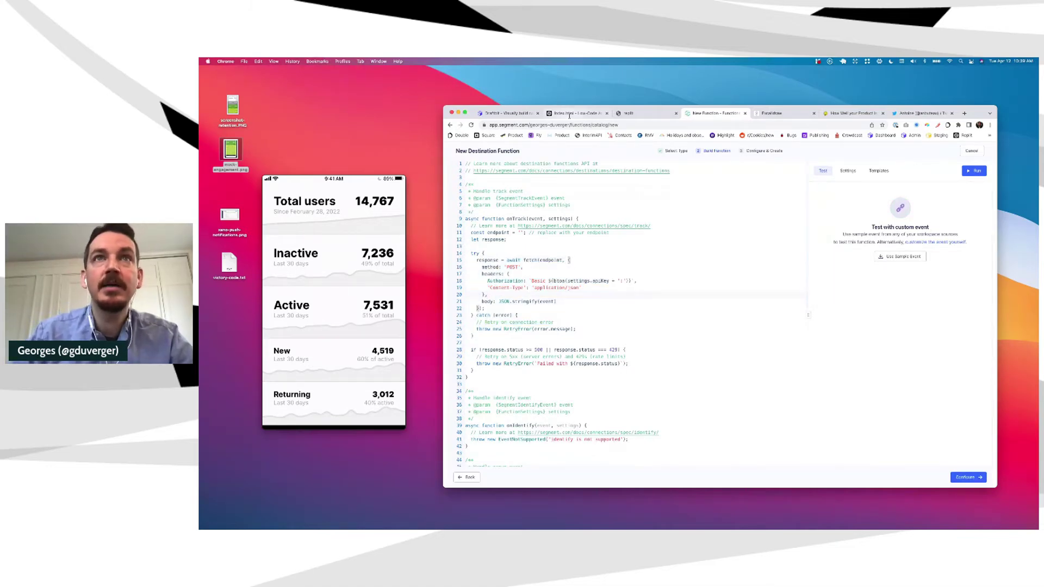
Move the Excalidraw tab between the Draftbit and repl tabs and show its data flow diagram.
click(576, 113)
click(633, 113)
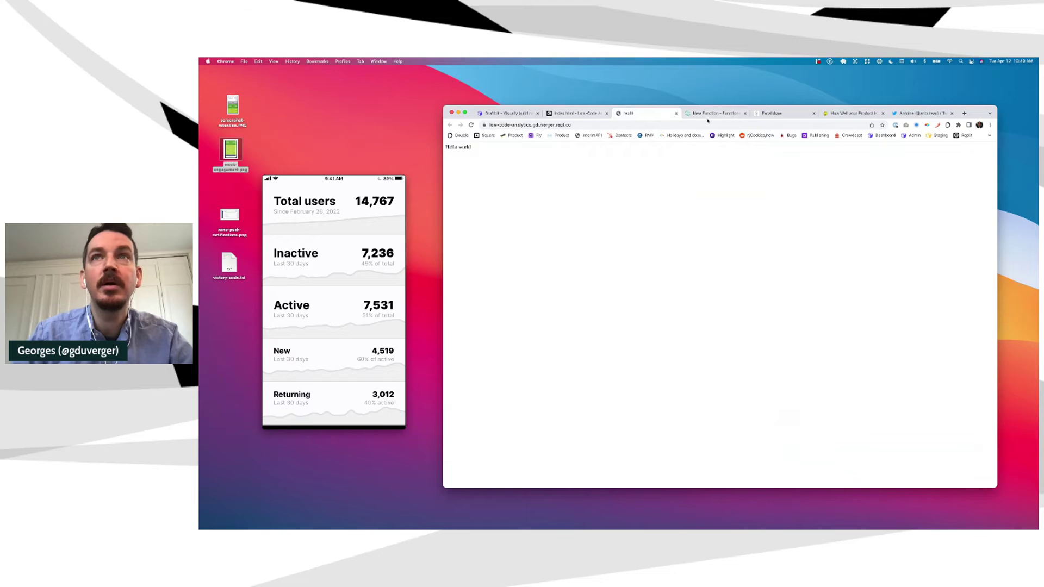
drag(771, 113, 565, 114)
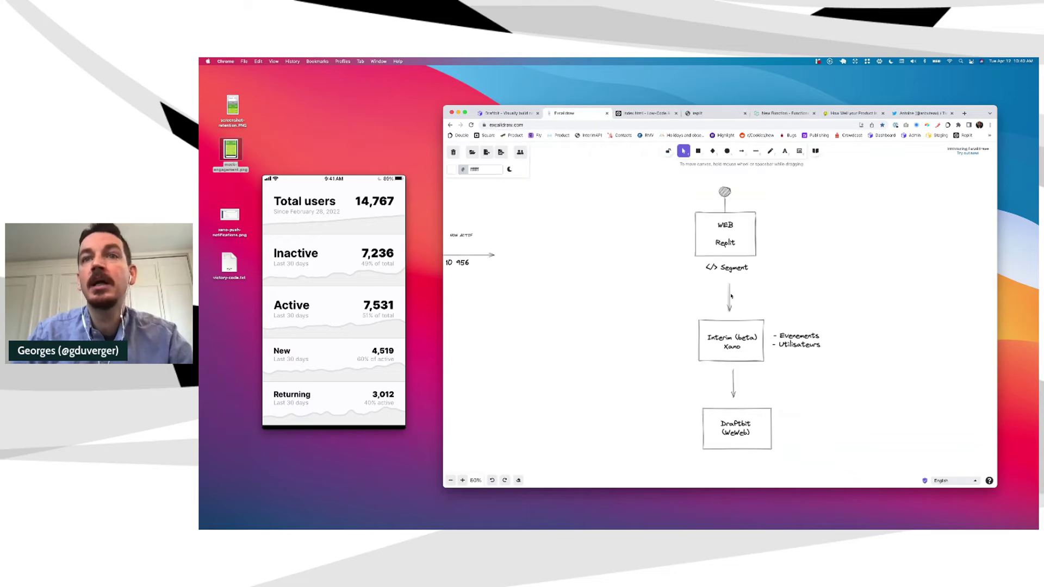
Add a BACKEND text label beside the Interim (beta) Xano box and rotate it to read vertically.
click(784, 151)
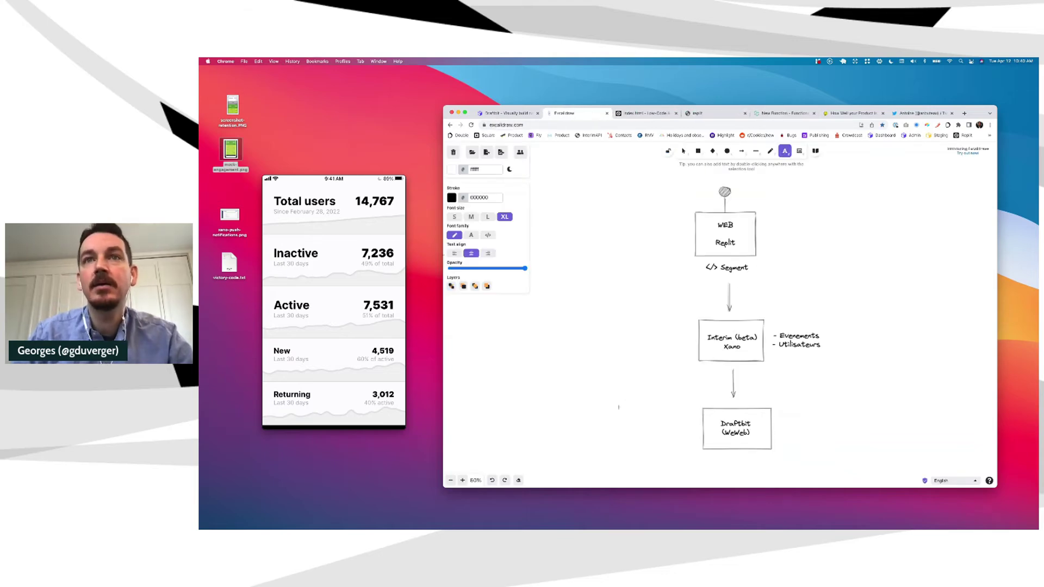
click(638, 340)
text(BACKEND)
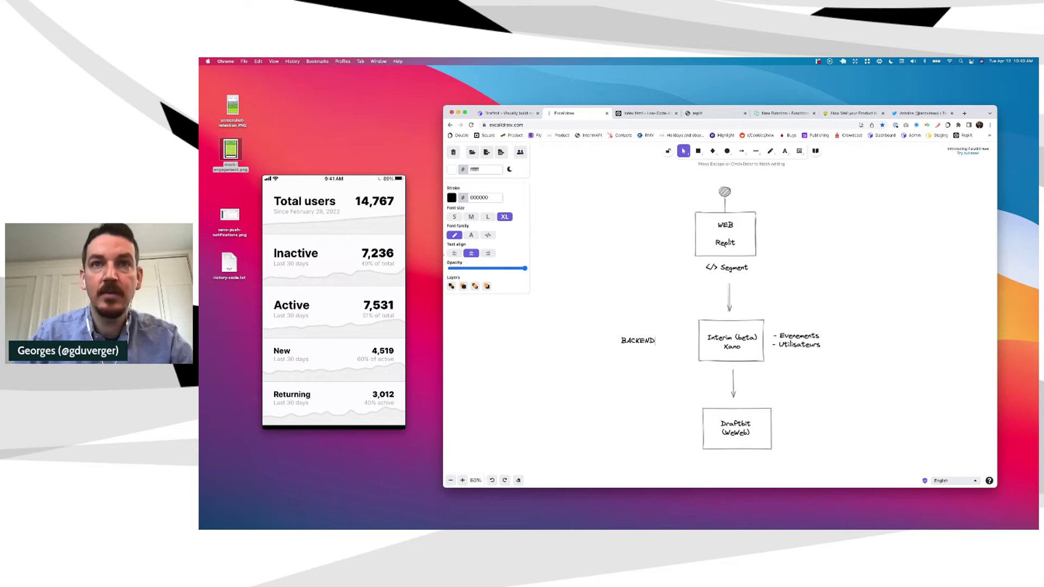
click(618, 328)
click(639, 341)
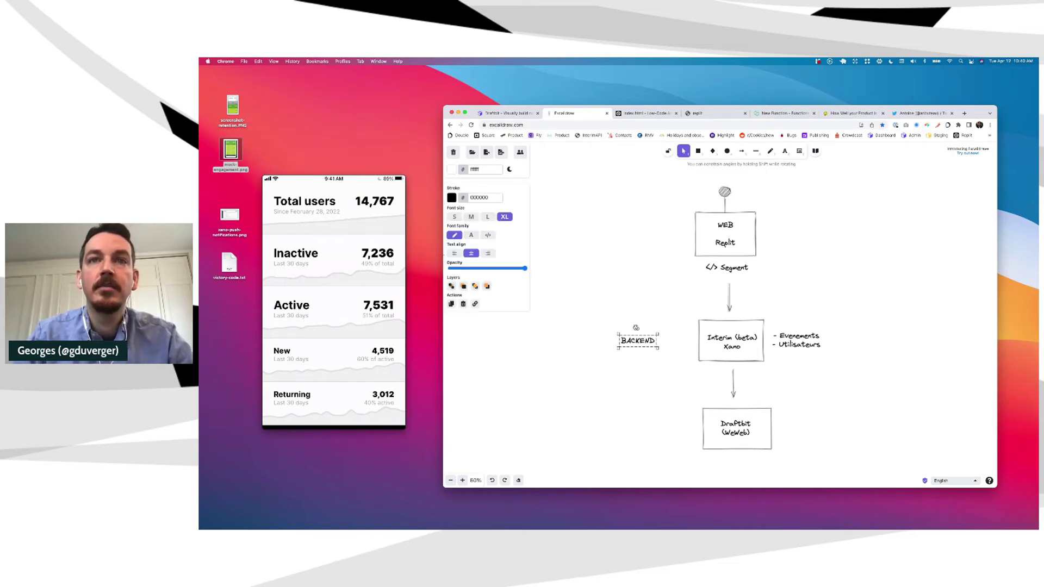
drag(636, 328, 666, 338)
Add a CLIENT text label, rotate it to read vertically and place it beside the WEB Replit box.
click(785, 151)
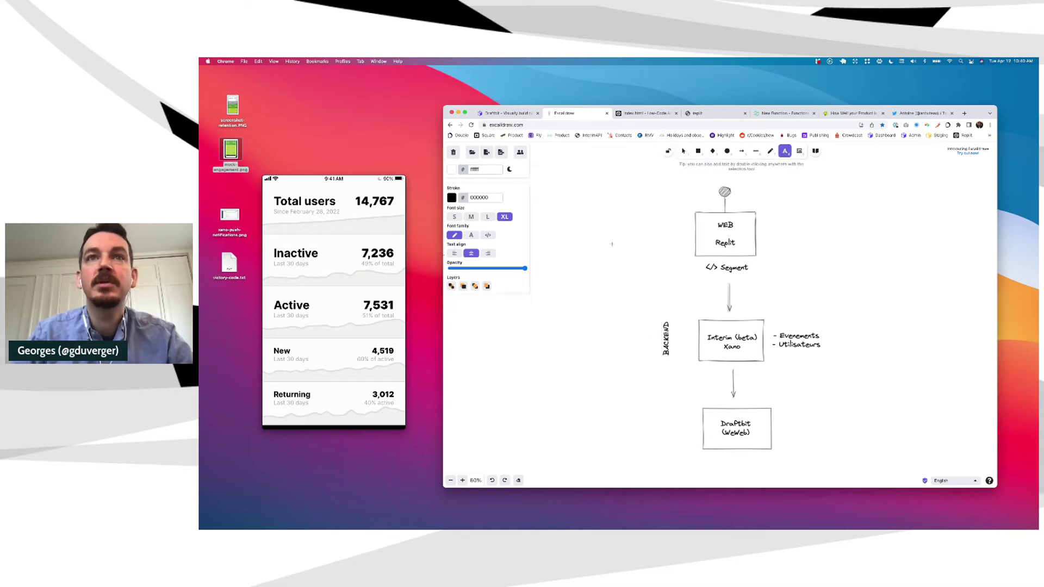
click(636, 230)
text(CLIENT)
key(Escape)
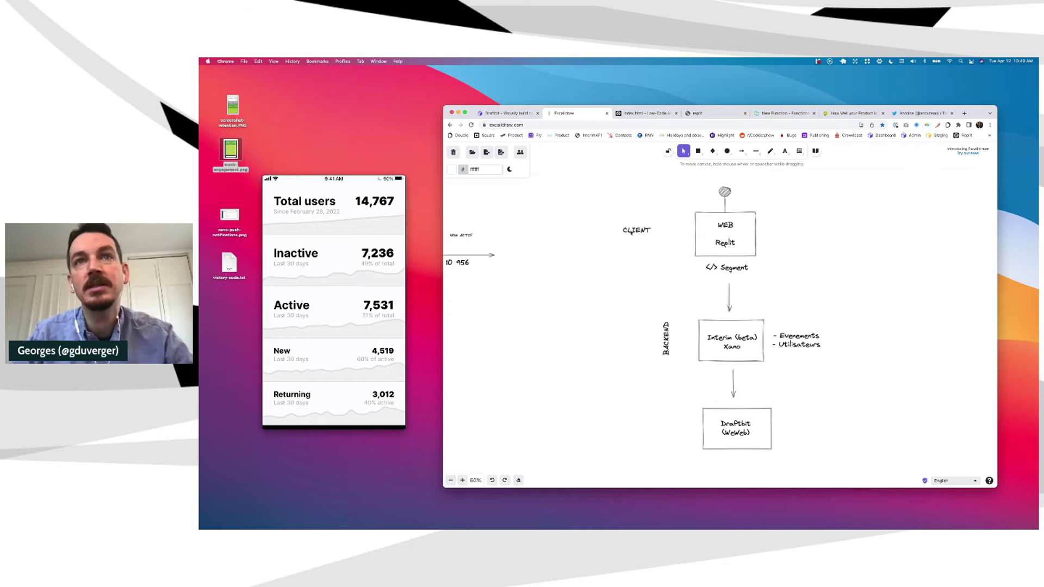
mouse_move(638, 218)
mouse_down()
mouse_move(672, 230)
mouse_move(650, 232)
mouse_up()
click(655, 226)
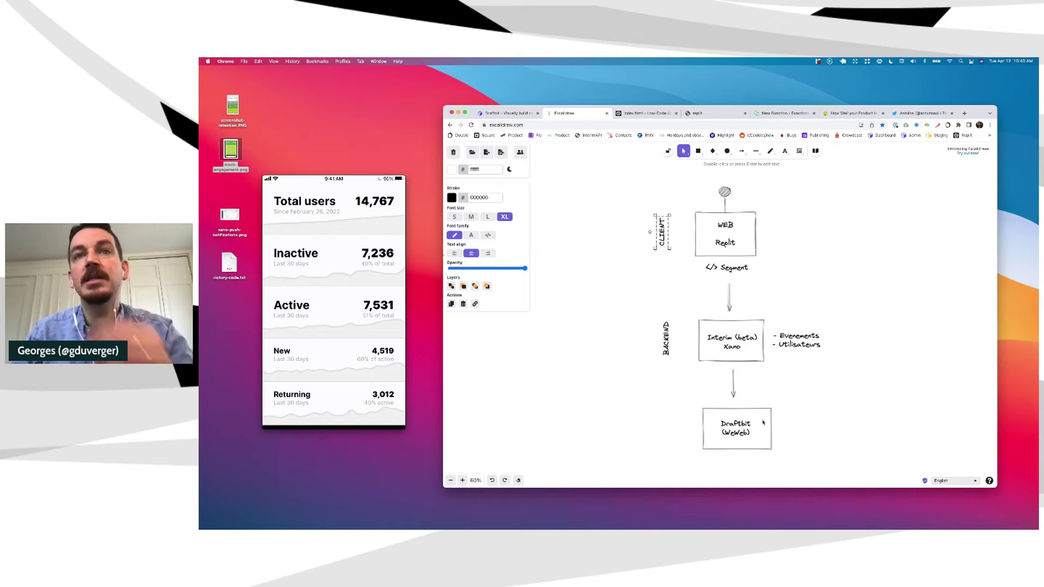
click(739, 288)
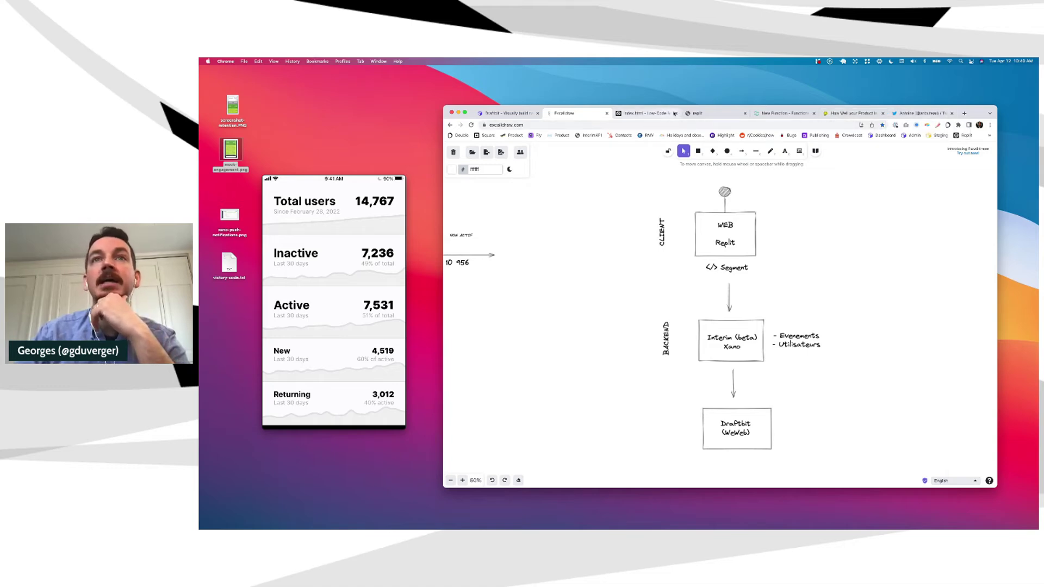
Switch to the Twitter profile's tab, load beta.interimapi.com there, and shift the floating user statistics mockup slightly up the desktop.
click(933, 115)
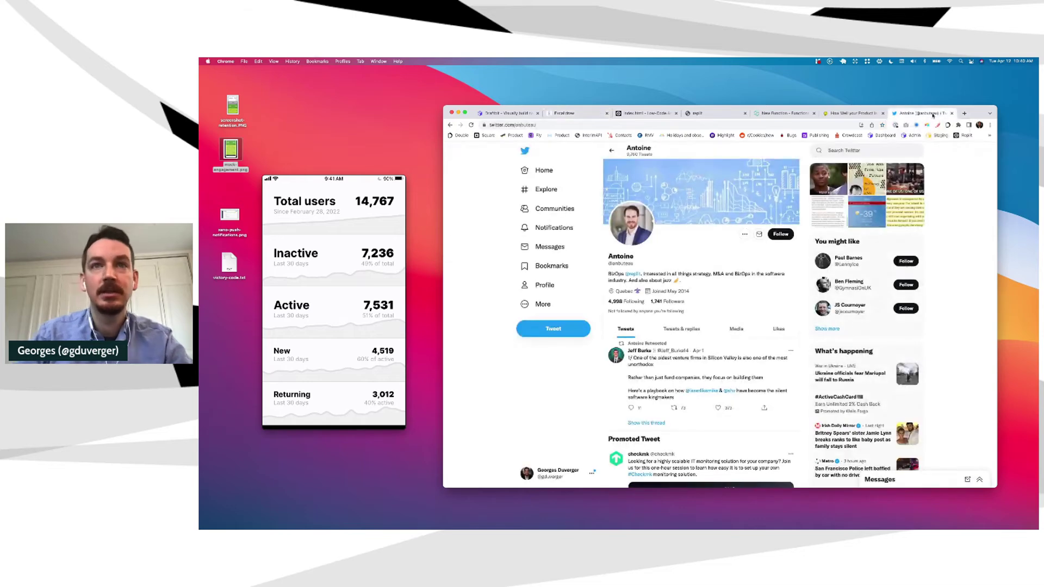
text(i)
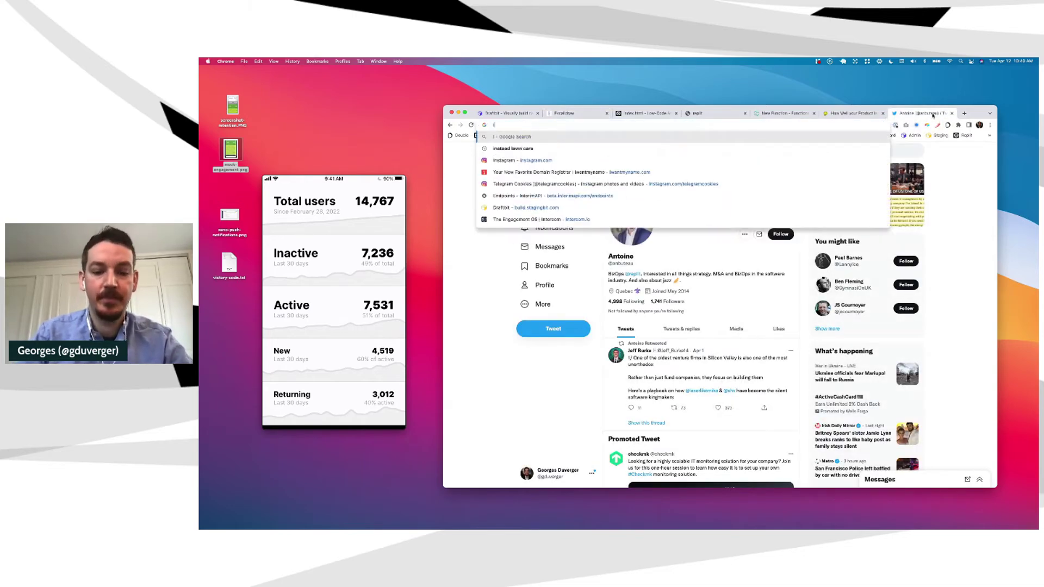
text(beta.interim)
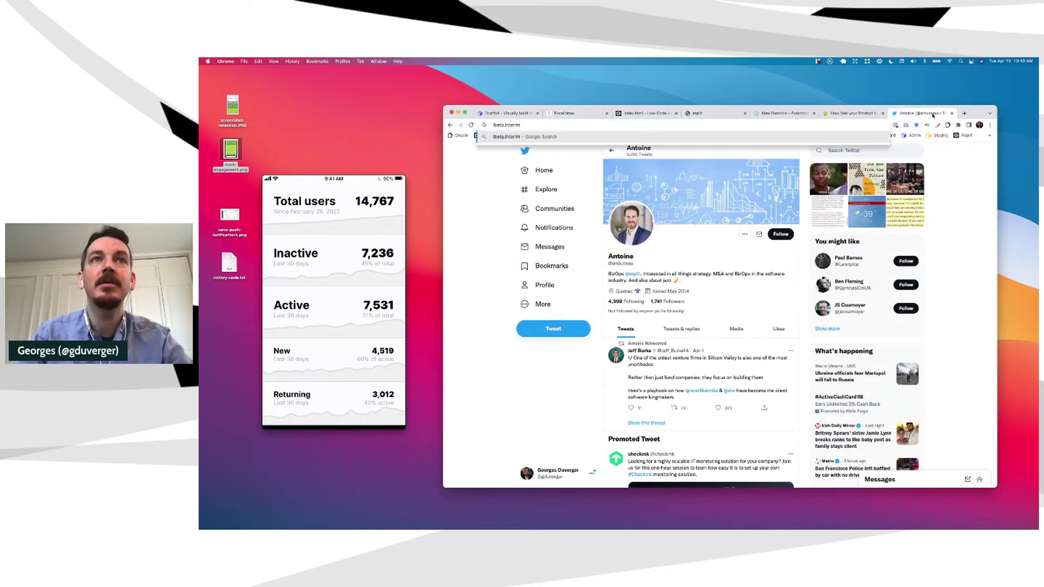
text(api.com)
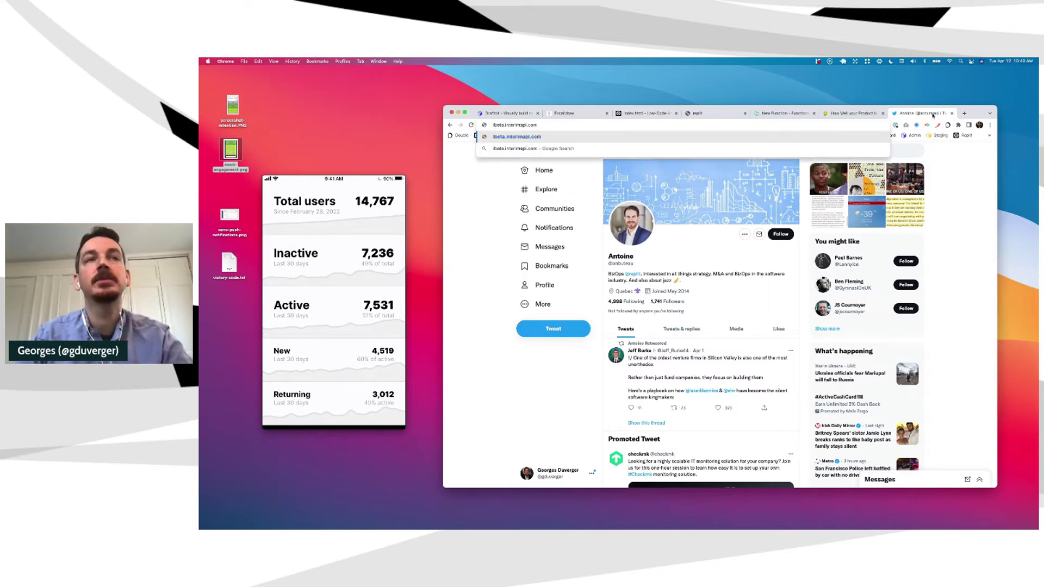
key(Return)
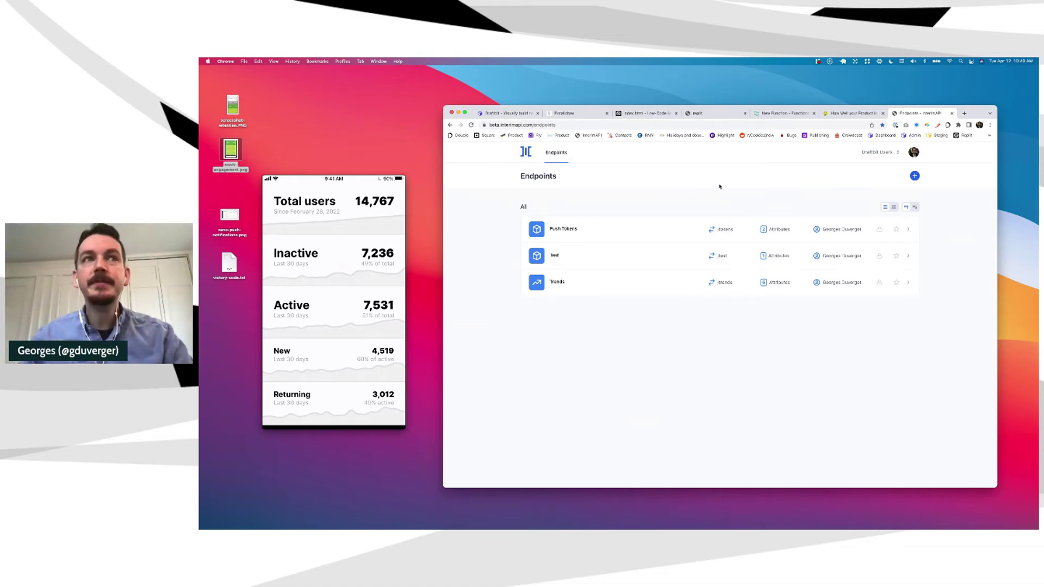
drag(334, 180, 349, 166)
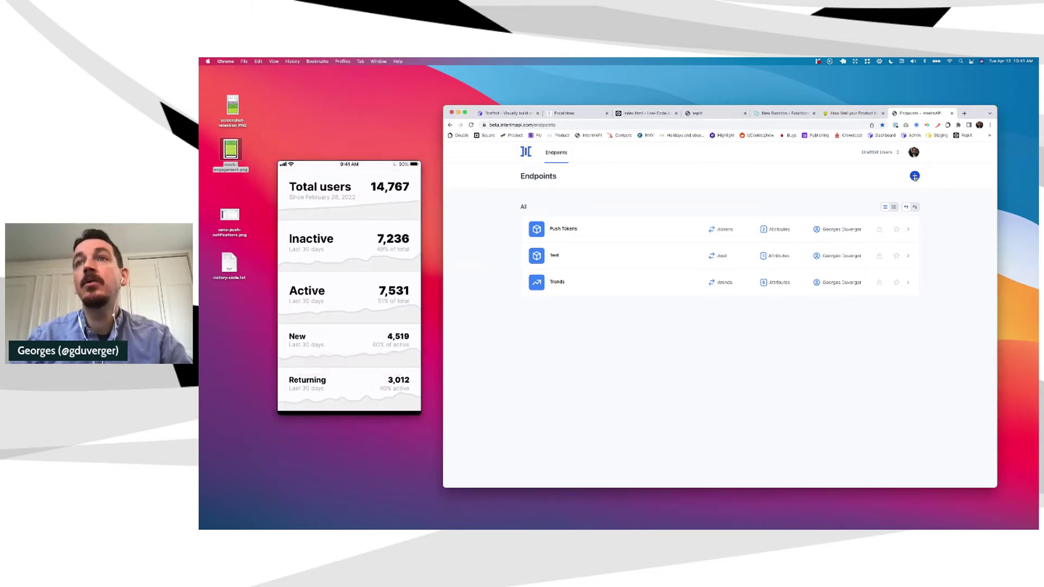
Start a new InterimAPI endpoint and name it Low-Code Analytics, leaving the description empty.
click(915, 176)
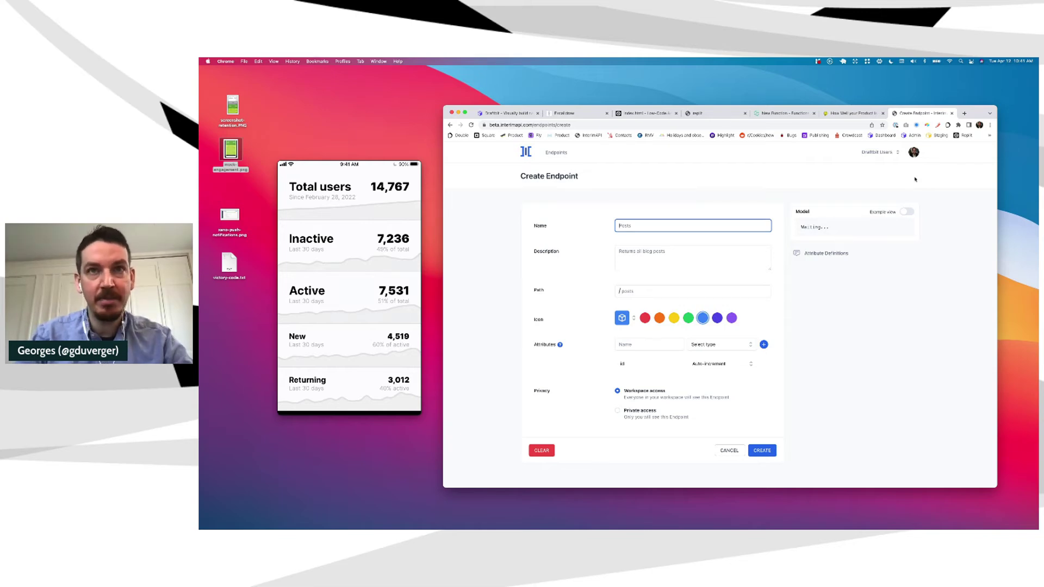
text(Low)
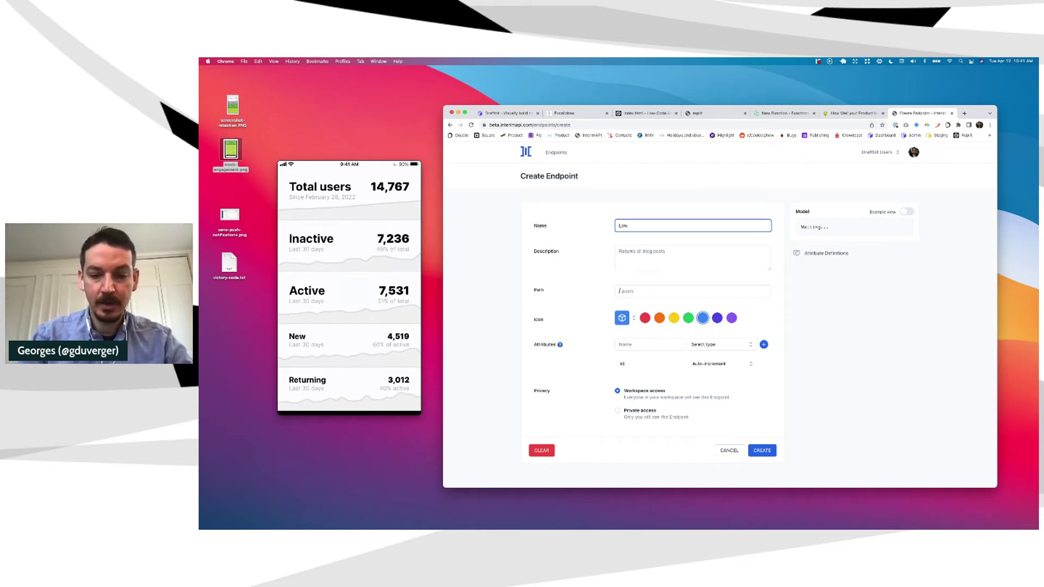
text(-Code Ana)
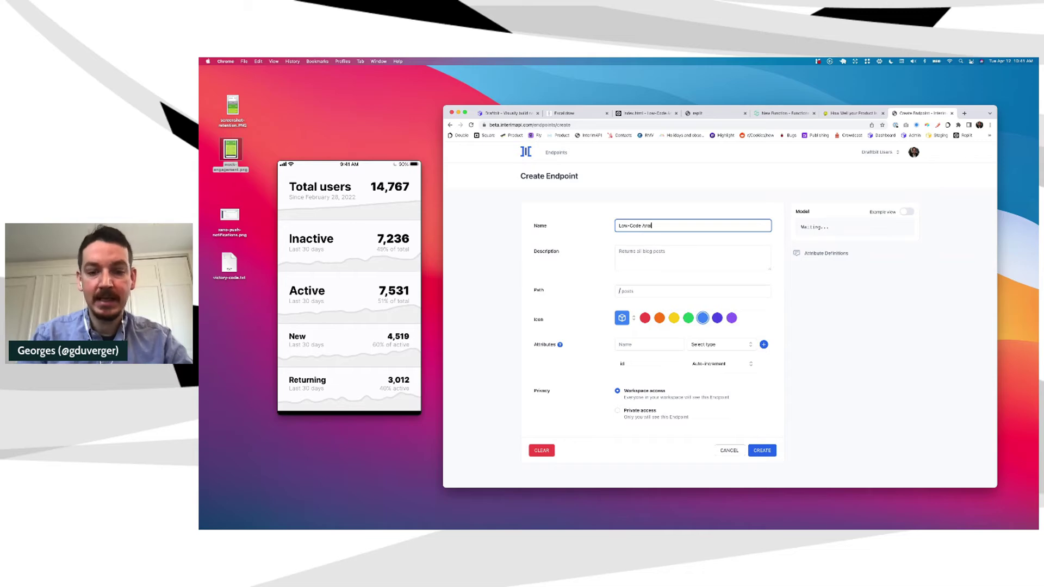
text(lytics)
key(Tab)
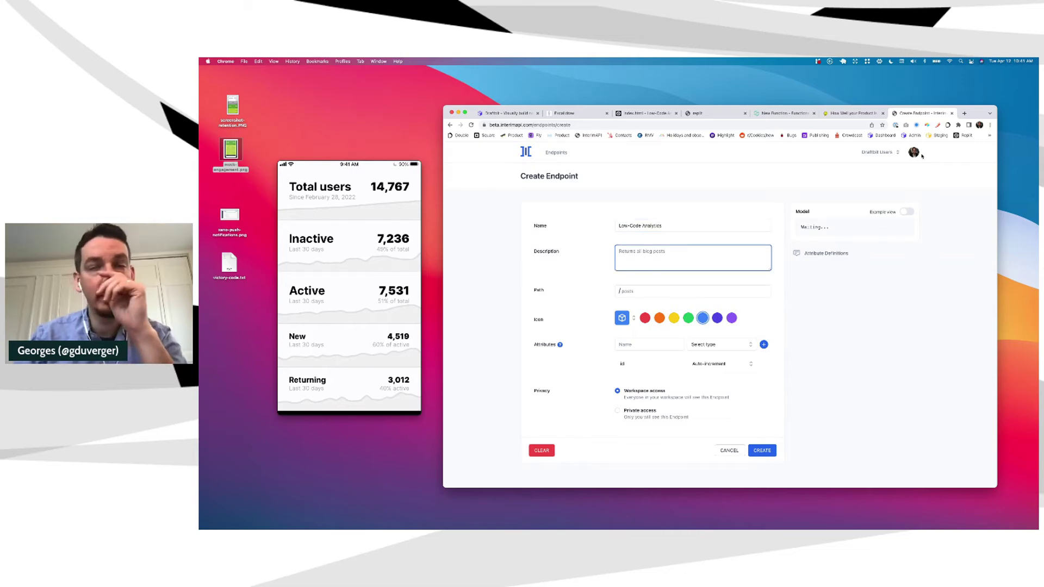
Enter the new endpoint's path, starting with lowcodean.
click(646, 292)
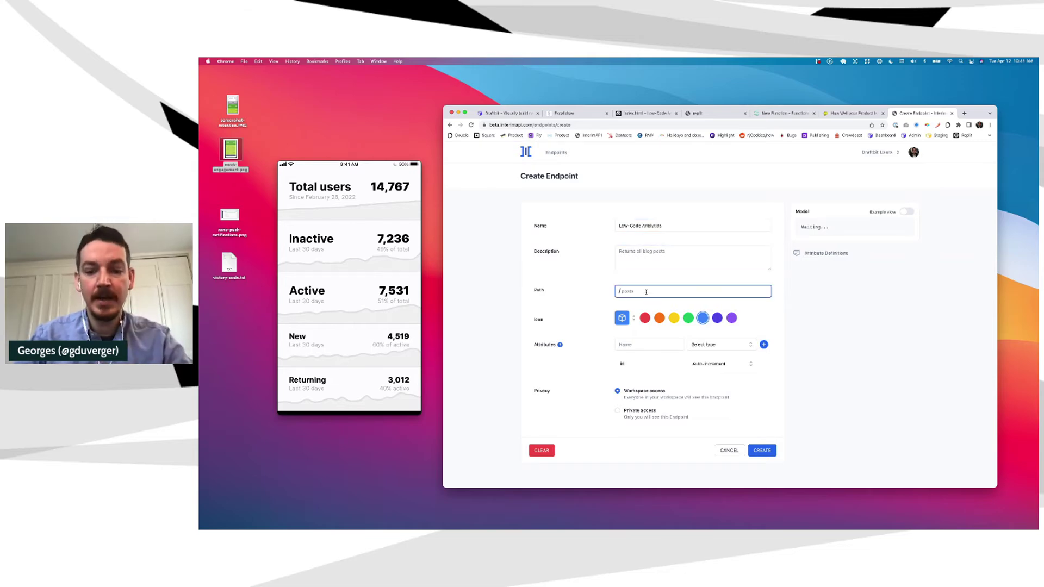
text(lowcod)
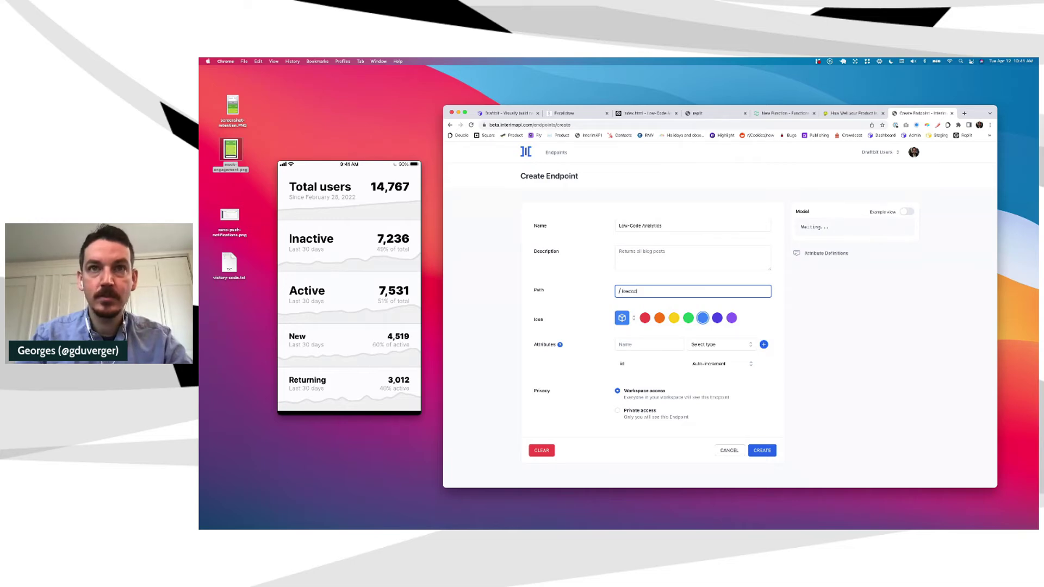
text(ean)
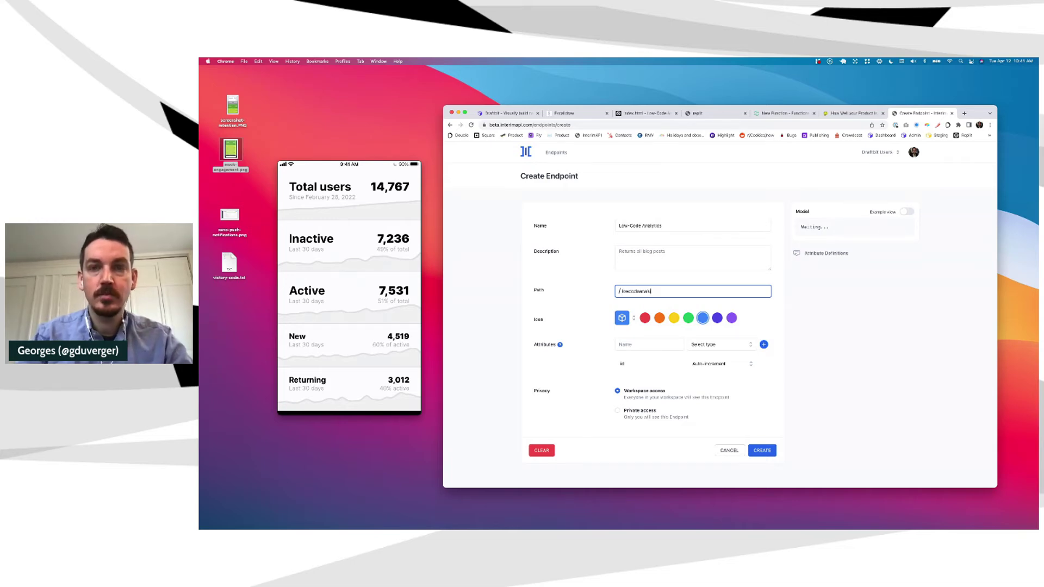
Complete the new endpoint's path as lowcodeanalytics.
text(alytics)
click(830, 310)
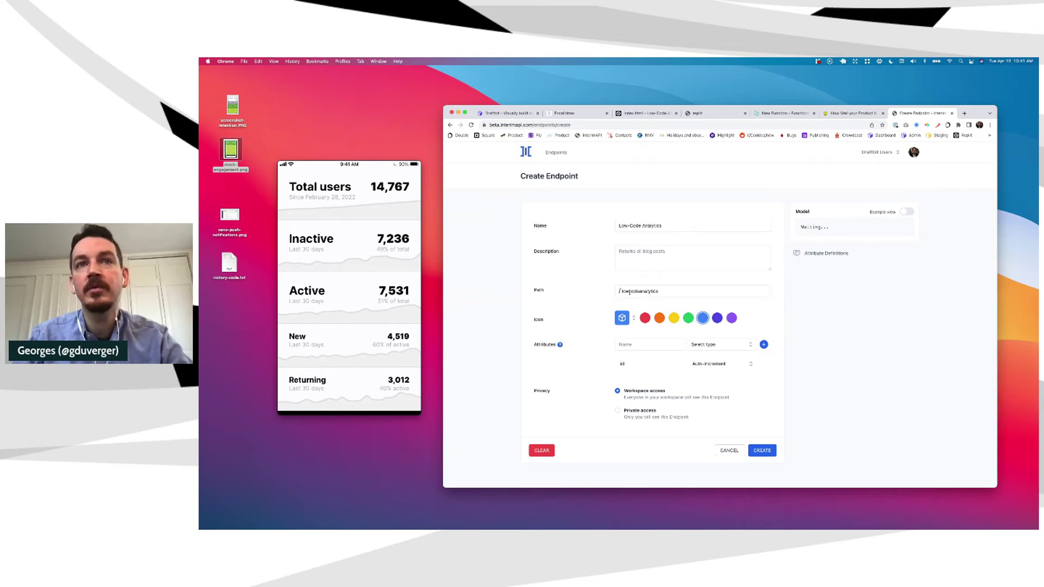
drag(630, 292, 661, 292)
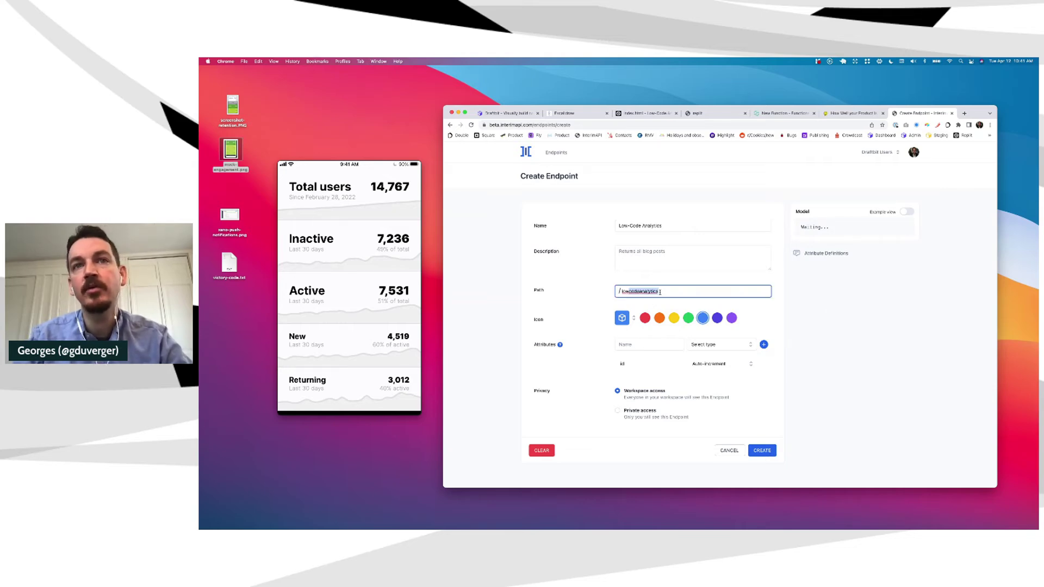
click(819, 324)
Add an attribute named user with the type Text to the new endpoint.
click(649, 346)
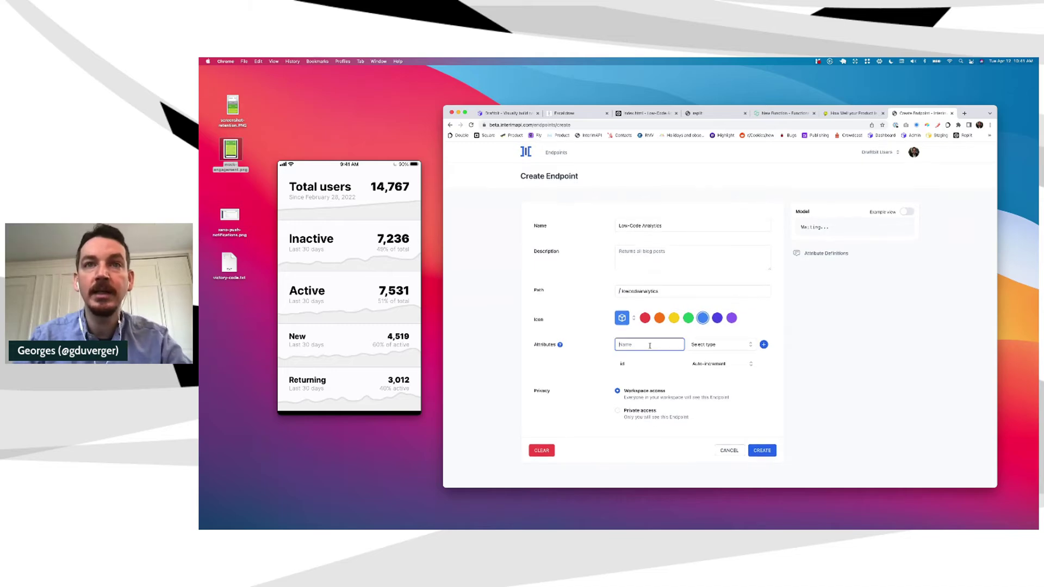
text(us)
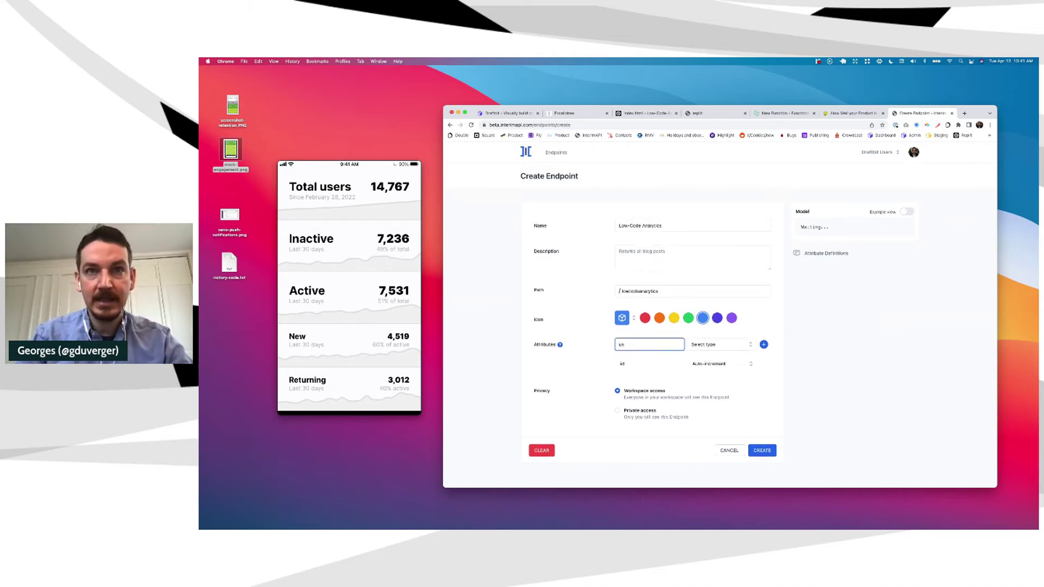
text(er)
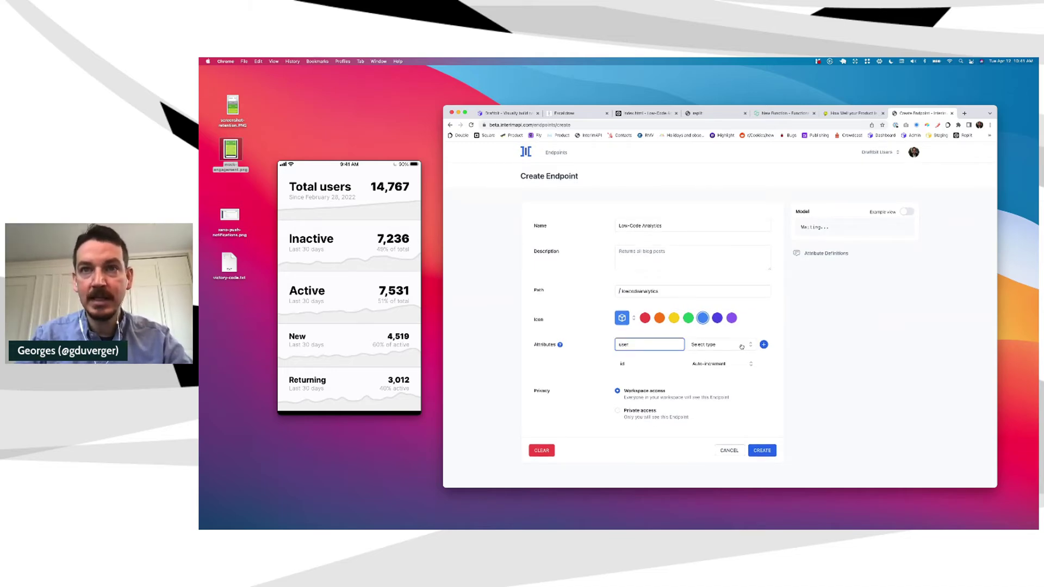
click(741, 346)
scroll(721, 387, down, 2)
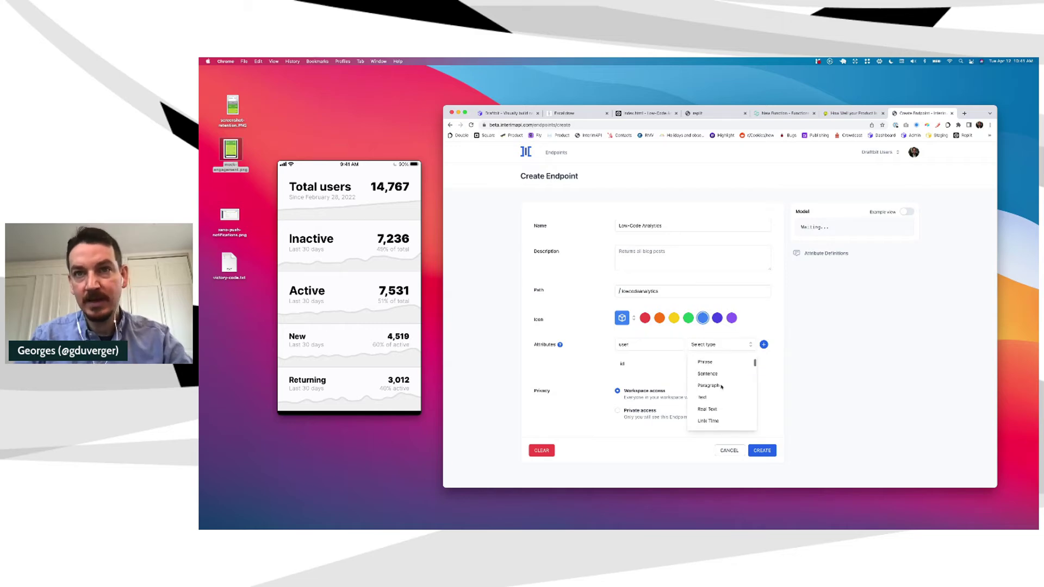
click(707, 398)
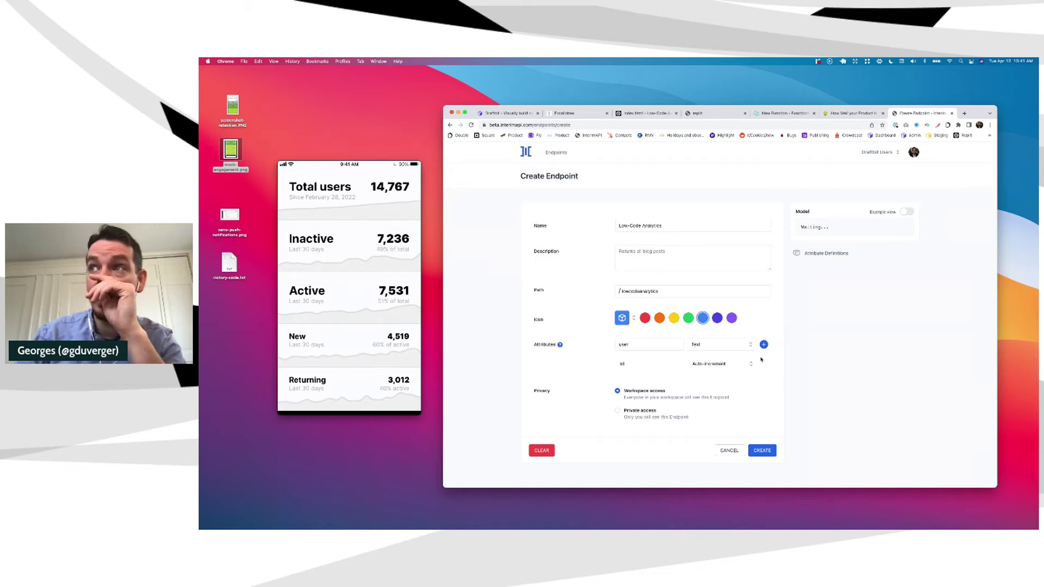
click(764, 344)
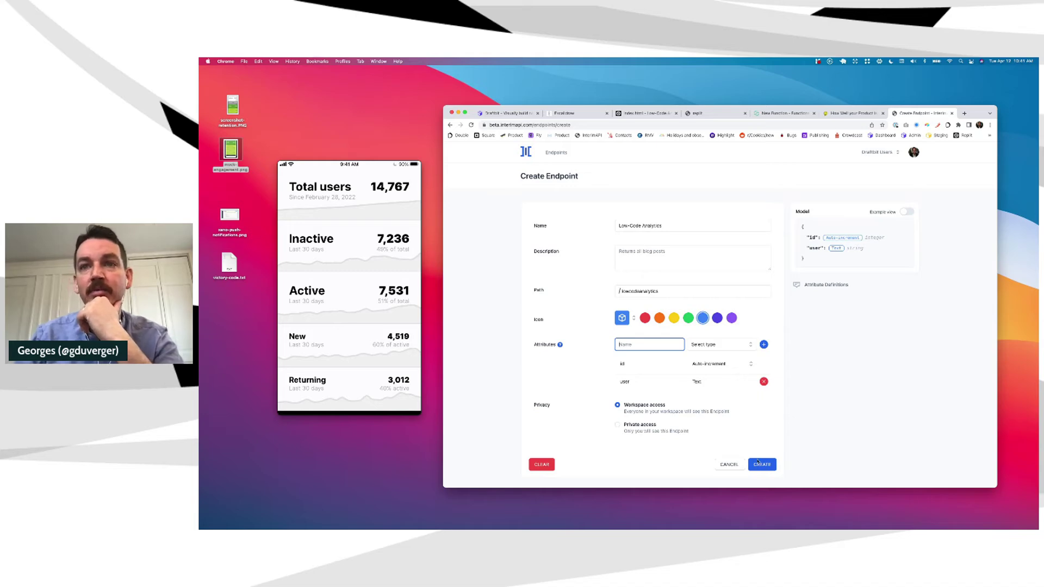
Create the Low-Code Analytics endpoint and copy the base URL from its page.
click(760, 464)
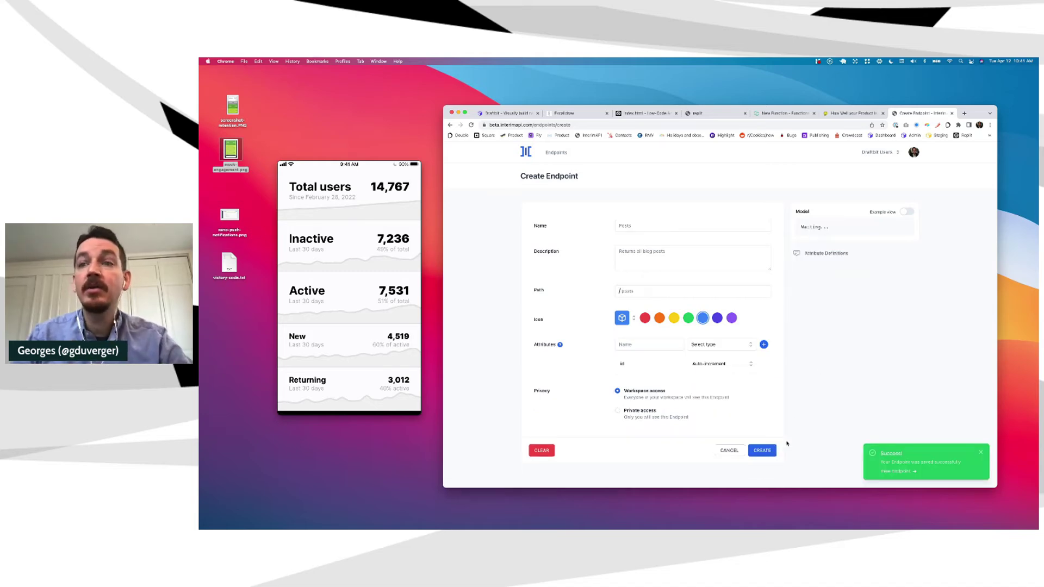
click(900, 471)
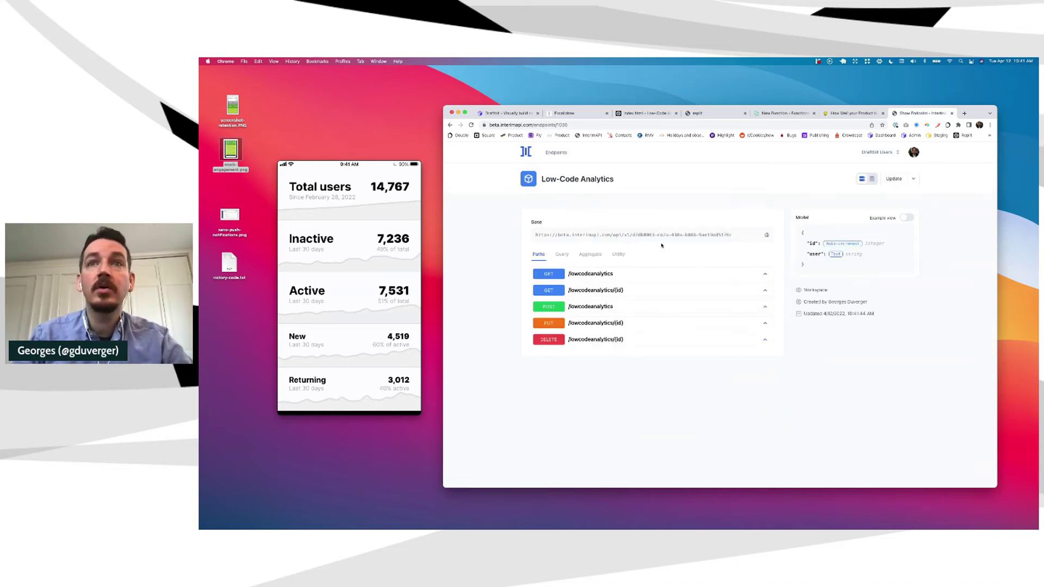
click(768, 234)
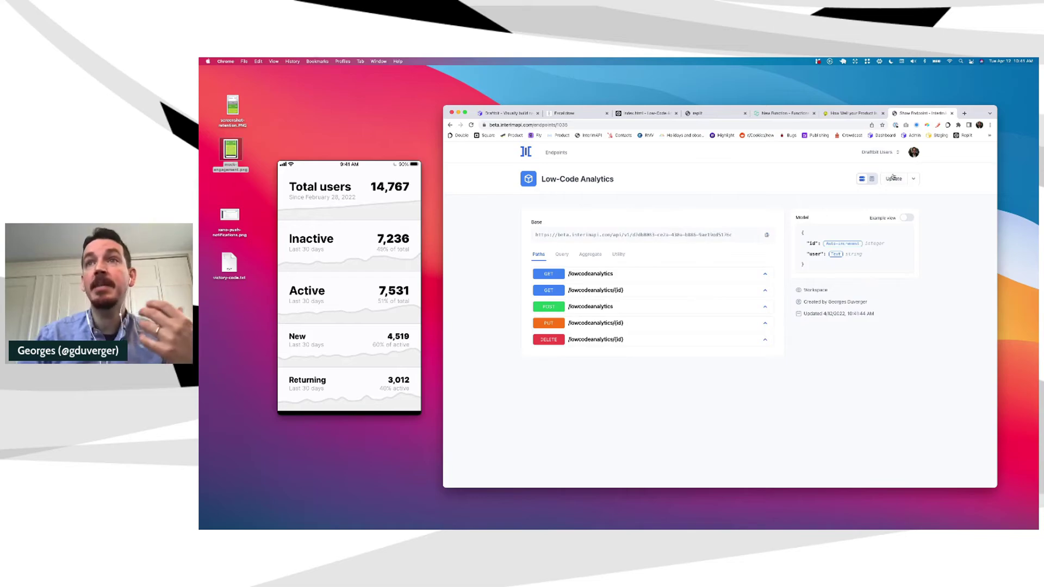
Show the endpoint's generated data and look through the records.
click(873, 179)
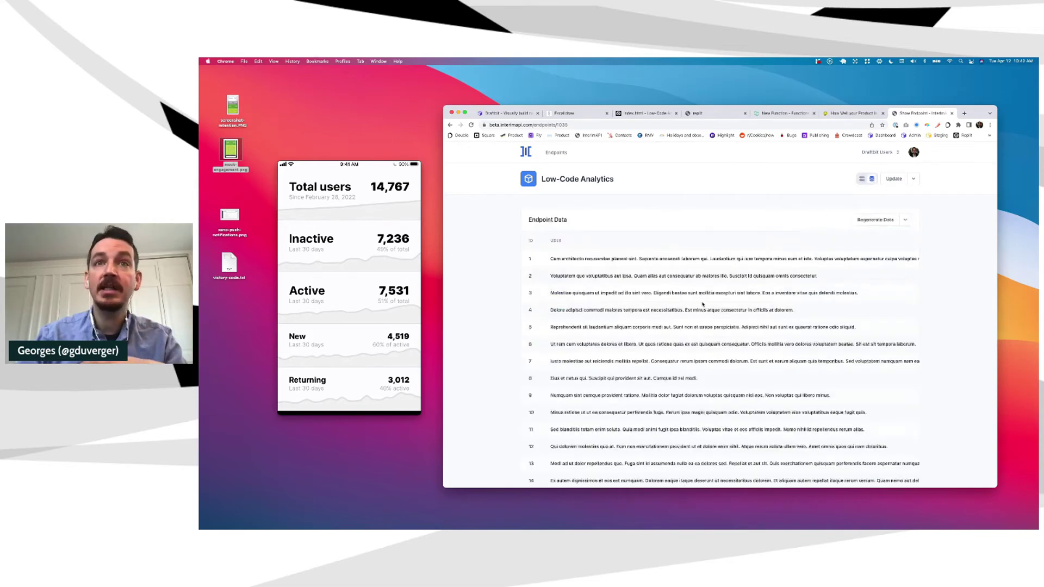
scroll(702, 304, down, 10)
scroll(702, 304, up, 10)
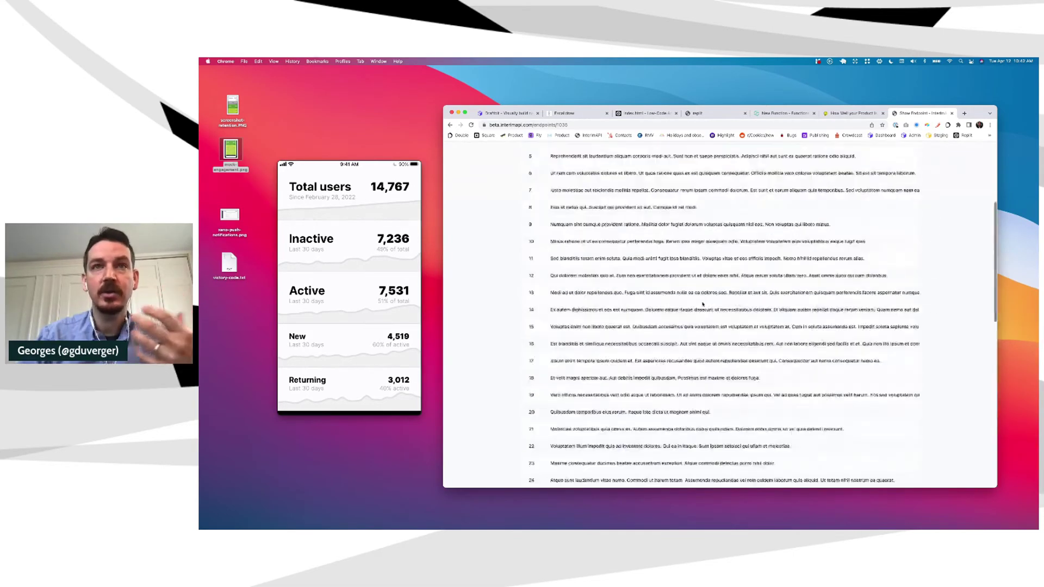
Update the endpoint with an additional attribute named test of type DateTime.
click(894, 180)
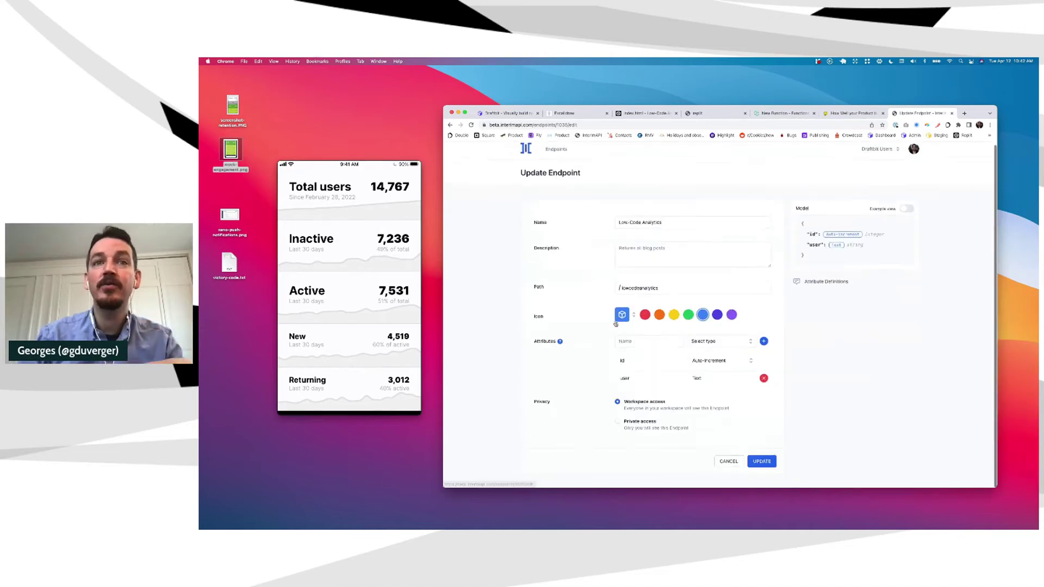
click(657, 342)
text(test)
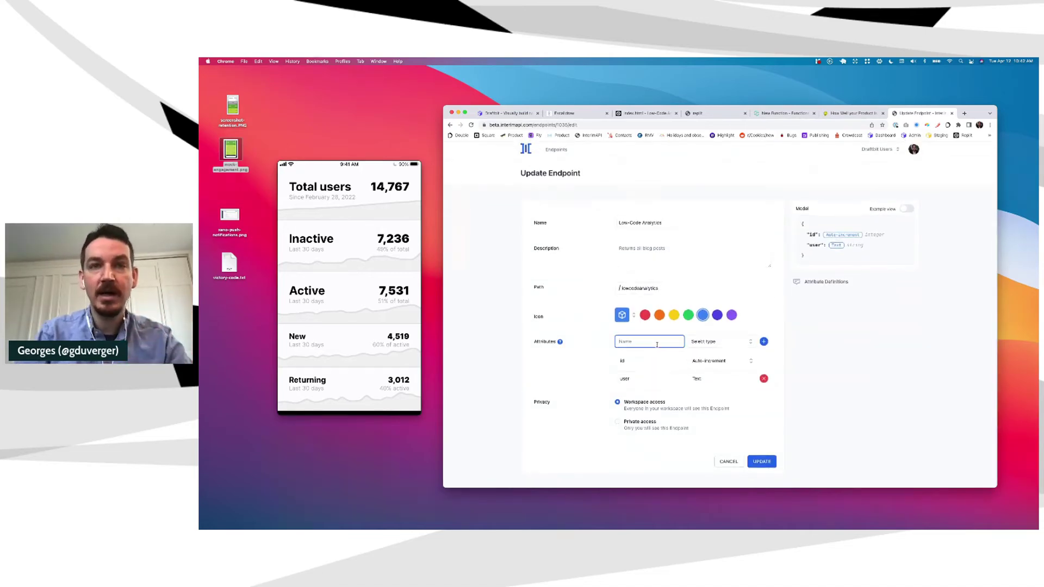
click(717, 341)
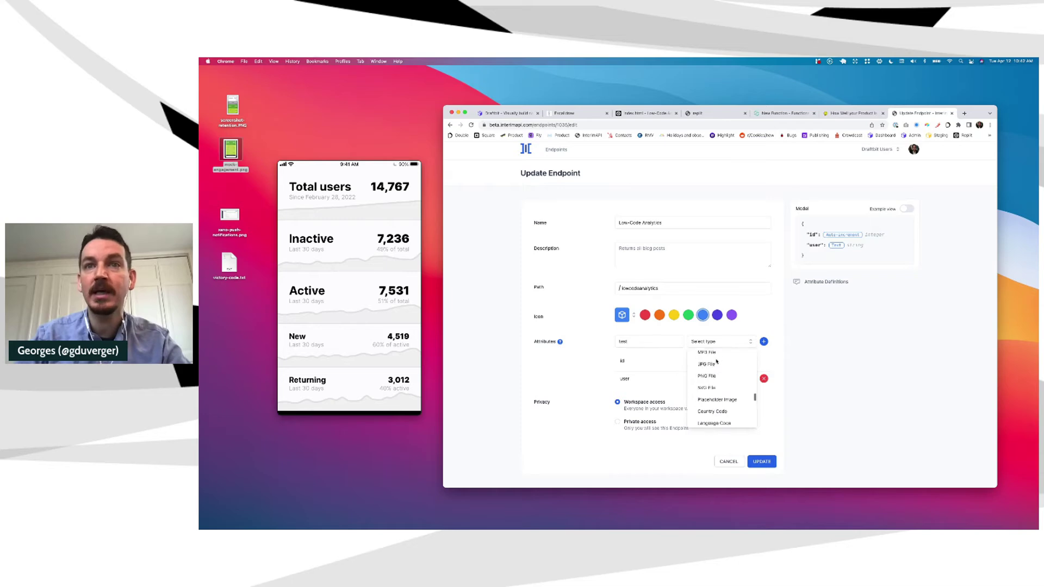
scroll(714, 392, down, 3)
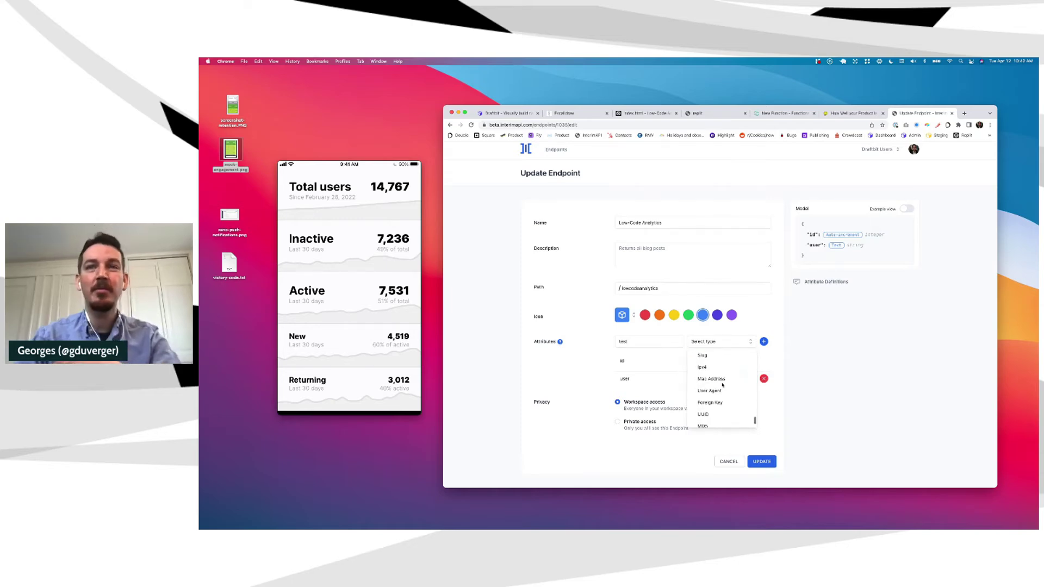
scroll(723, 384, down, 2)
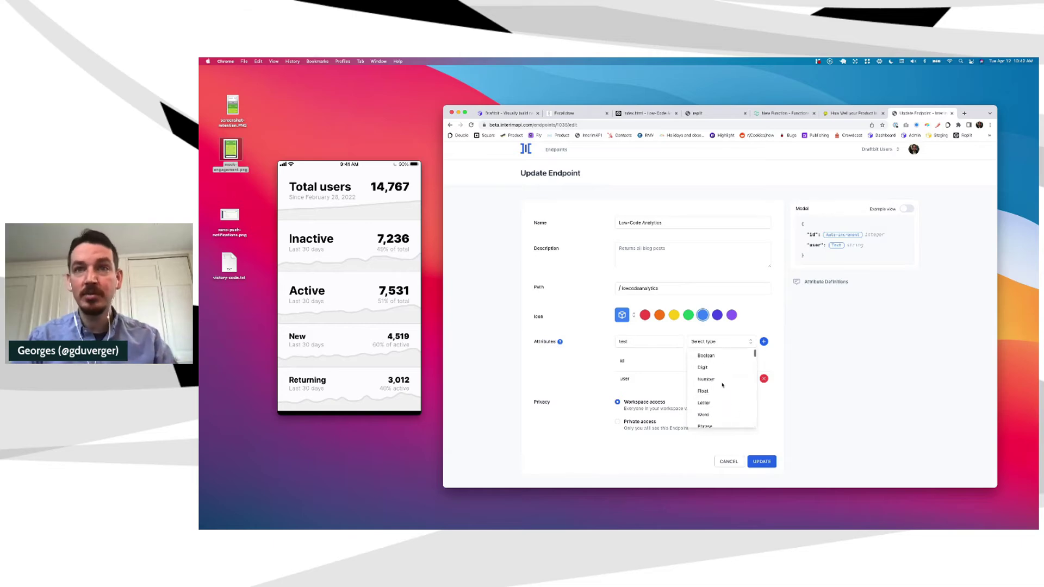
scroll(722, 386, up, 5)
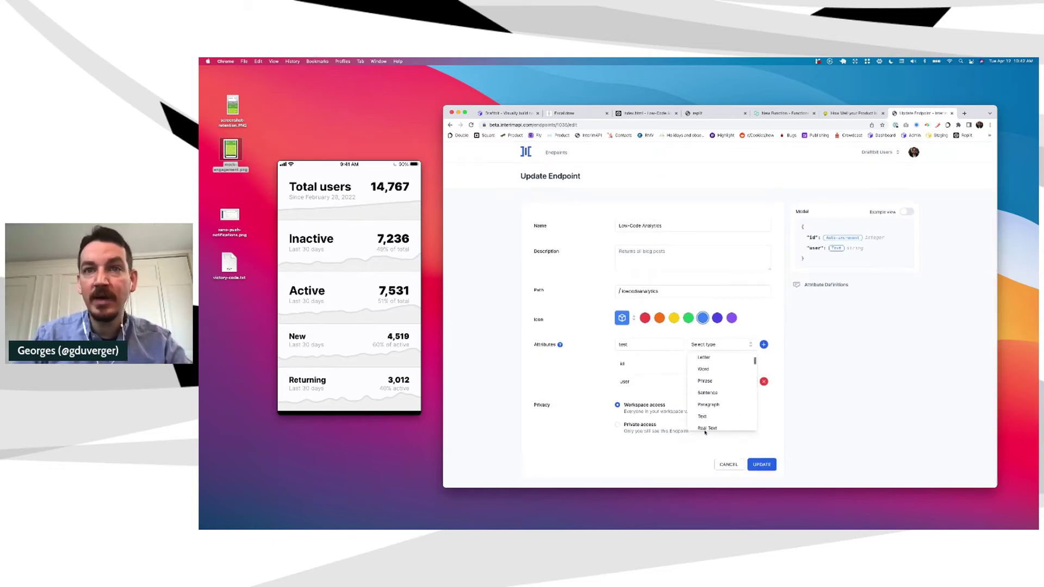
scroll(718, 411, down, 3)
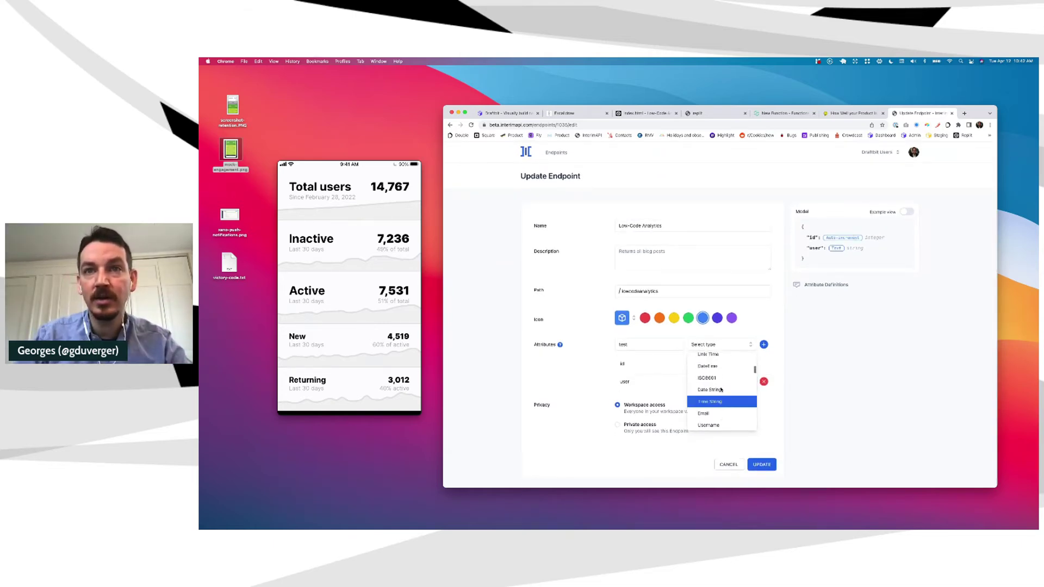
click(723, 366)
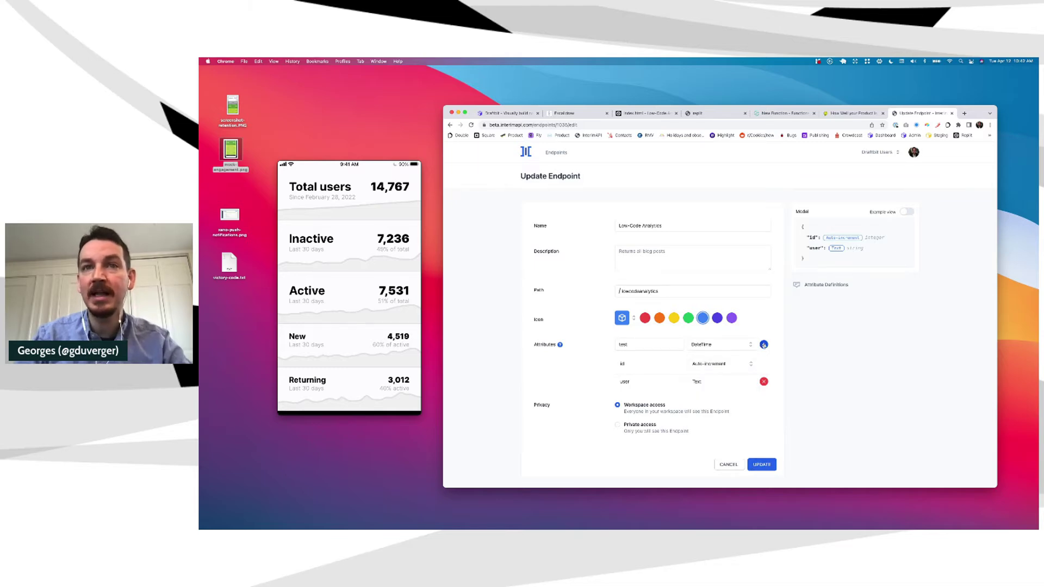
click(761, 465)
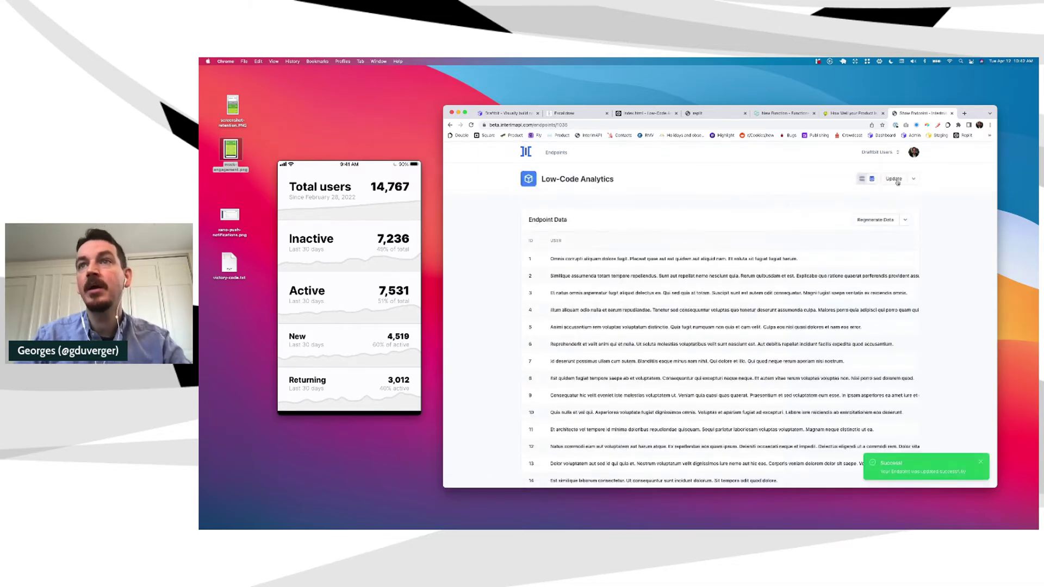
Regenerate the endpoint's data and save the endpoint again with its existing attributes.
click(882, 220)
click(802, 202)
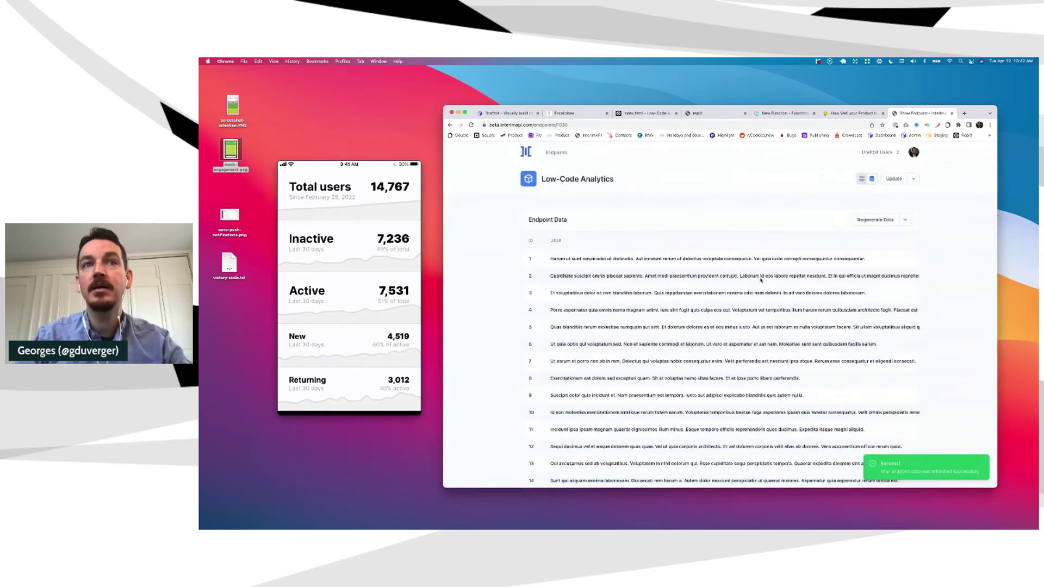
click(894, 178)
scroll(630, 356, down, 1)
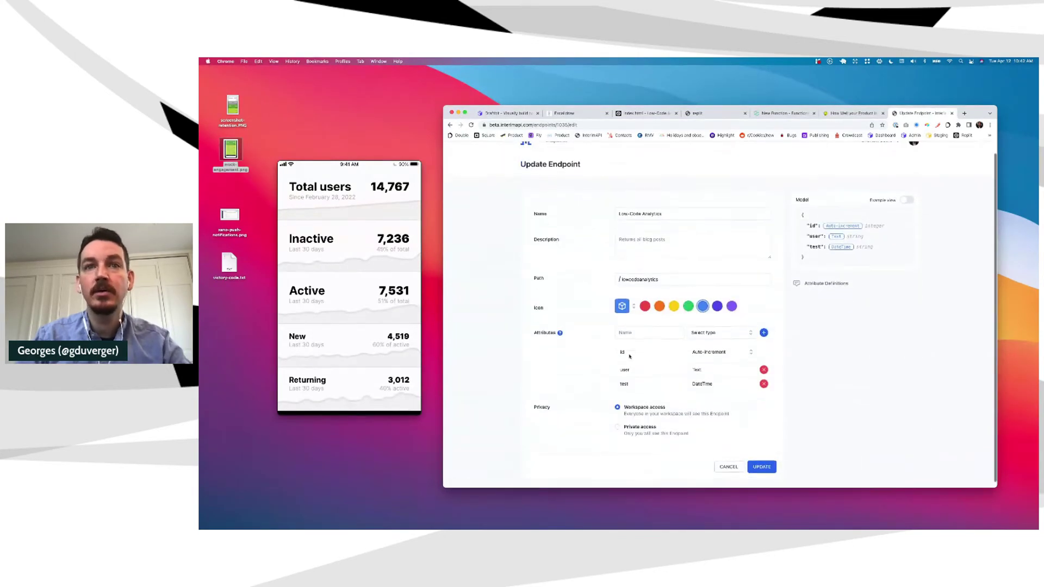
scroll(630, 357, down, 1)
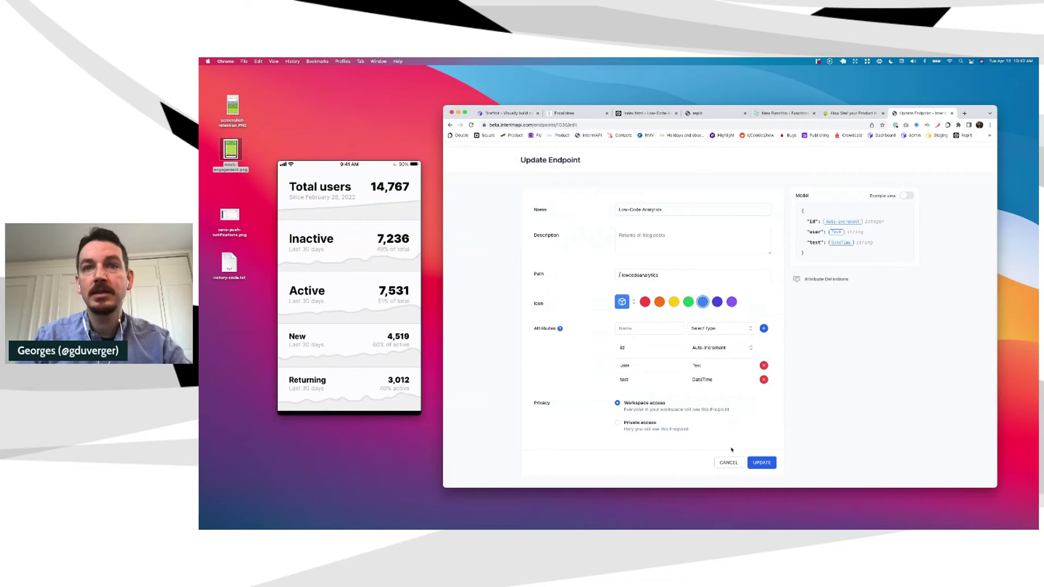
click(767, 463)
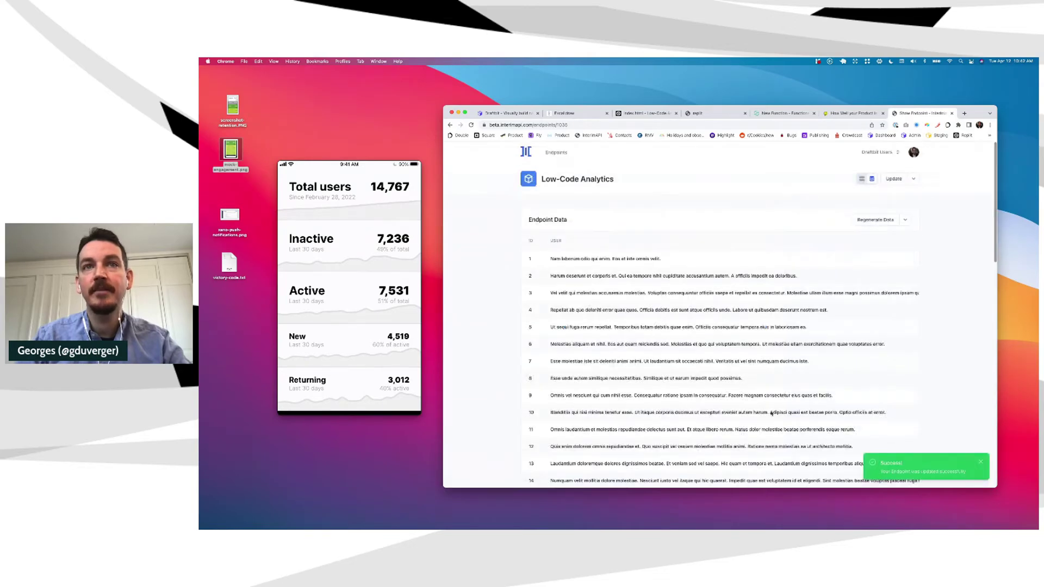
Examine the endpoint's records, the example view of its model, and the values in the test column.
scroll(797, 283, down, 8)
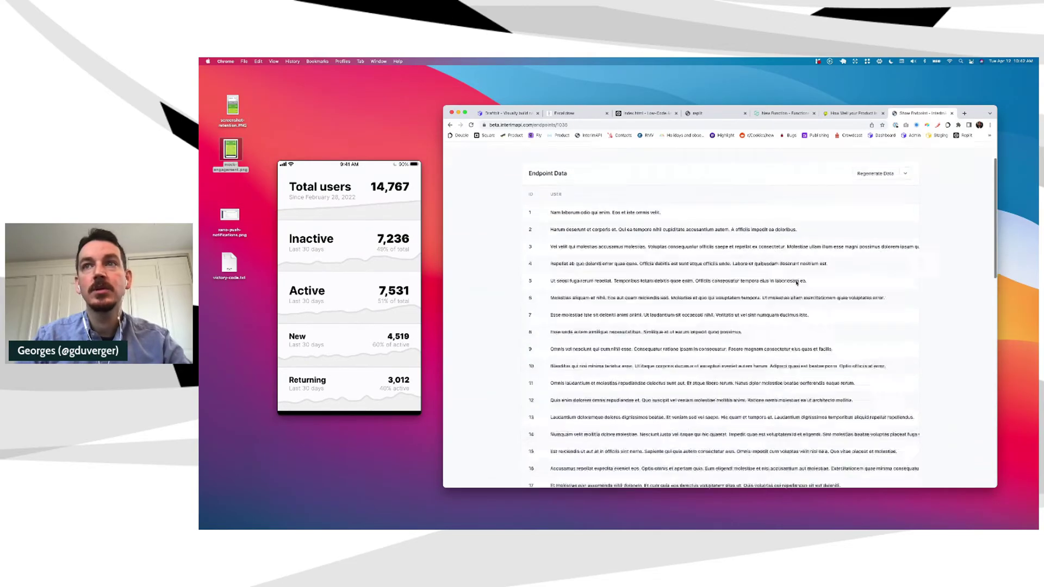
scroll(796, 284, up, 9)
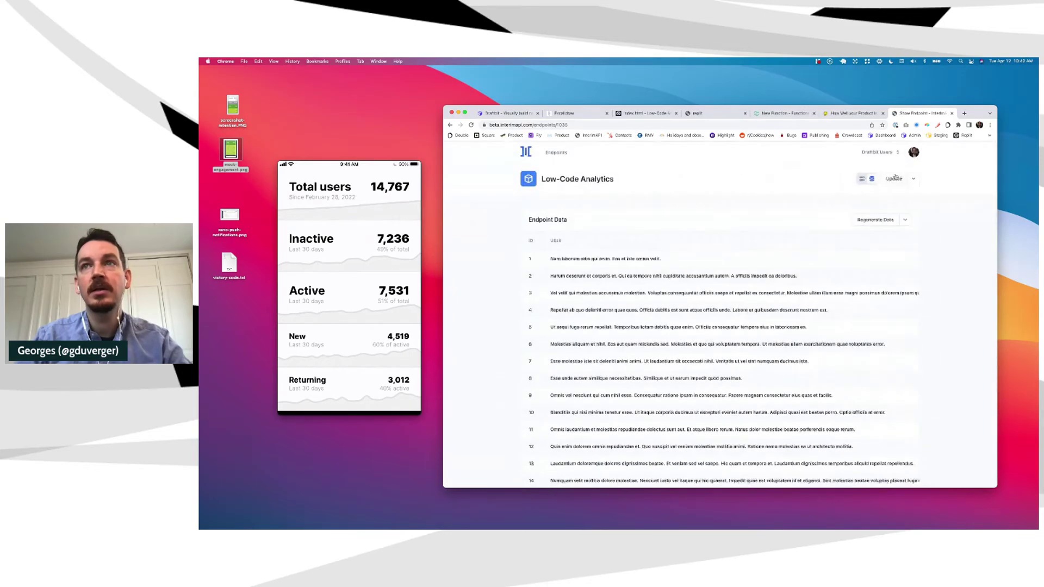
click(870, 180)
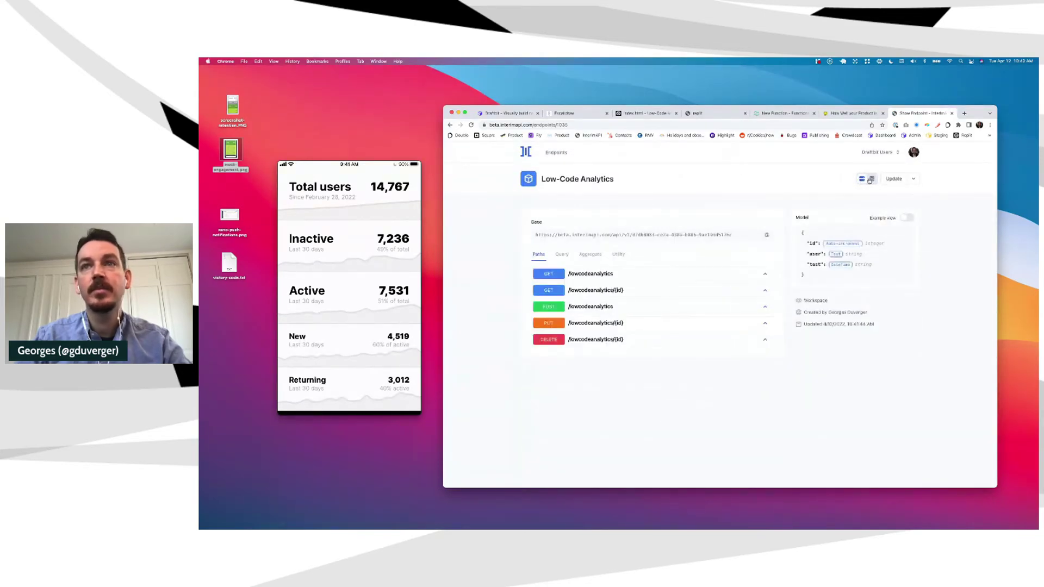
click(906, 220)
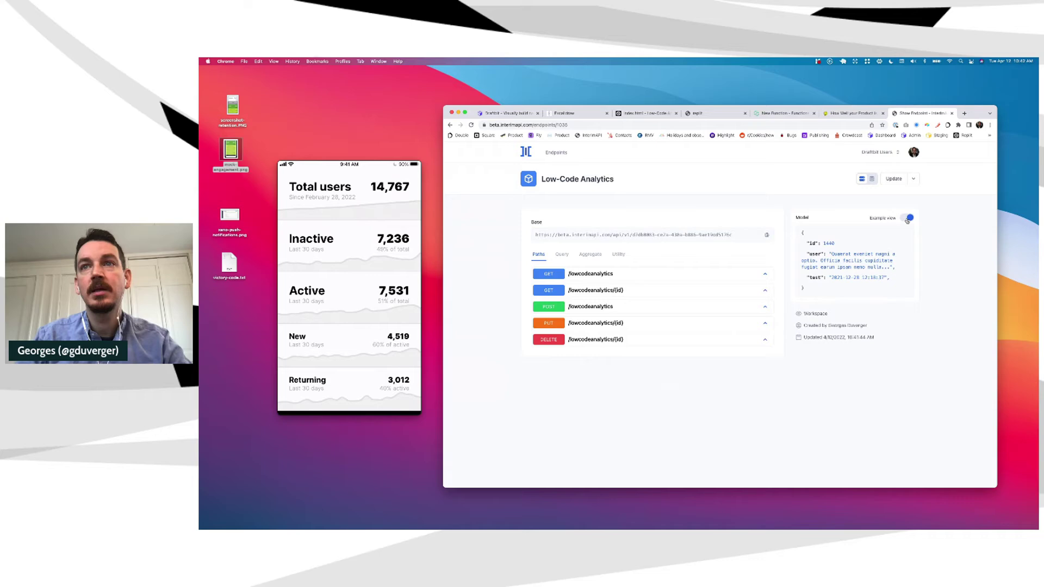
click(872, 180)
scroll(783, 308, right, 5)
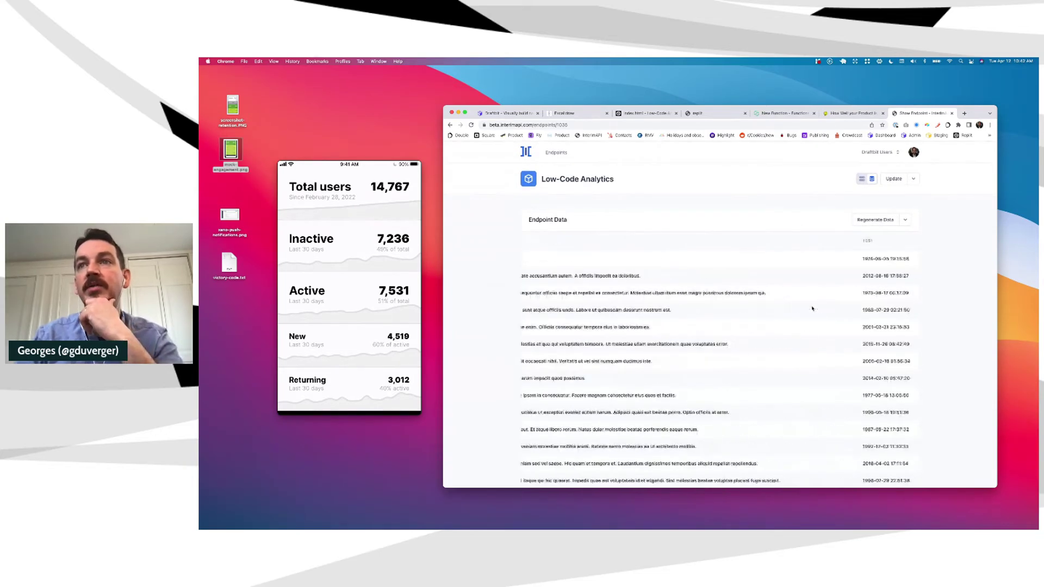
drag(882, 265, 897, 412)
click(898, 412)
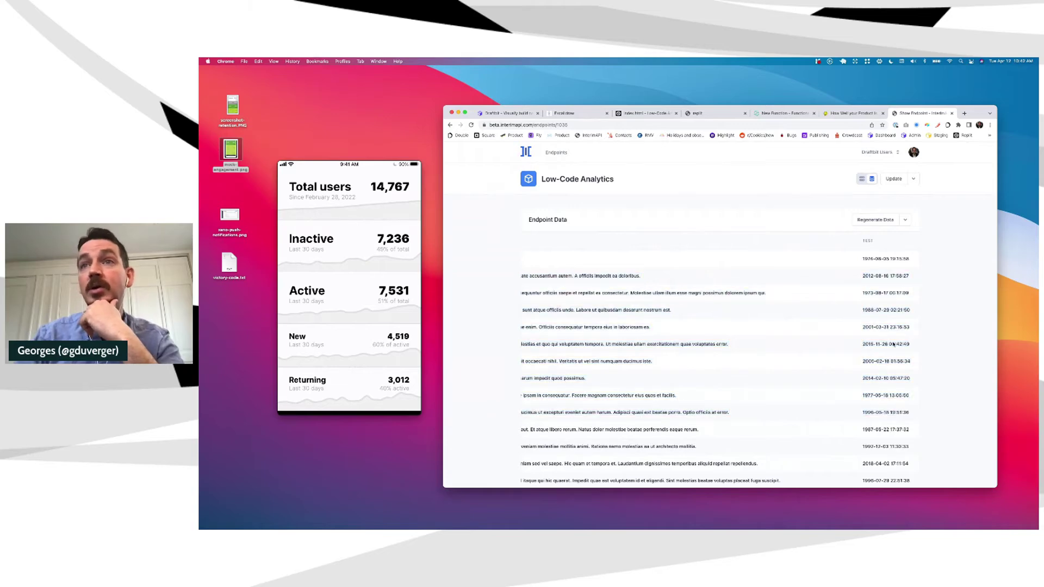
Open the Low-Code Analytics endpoint for updating and add an attribute named test_2 of type Username.
click(893, 179)
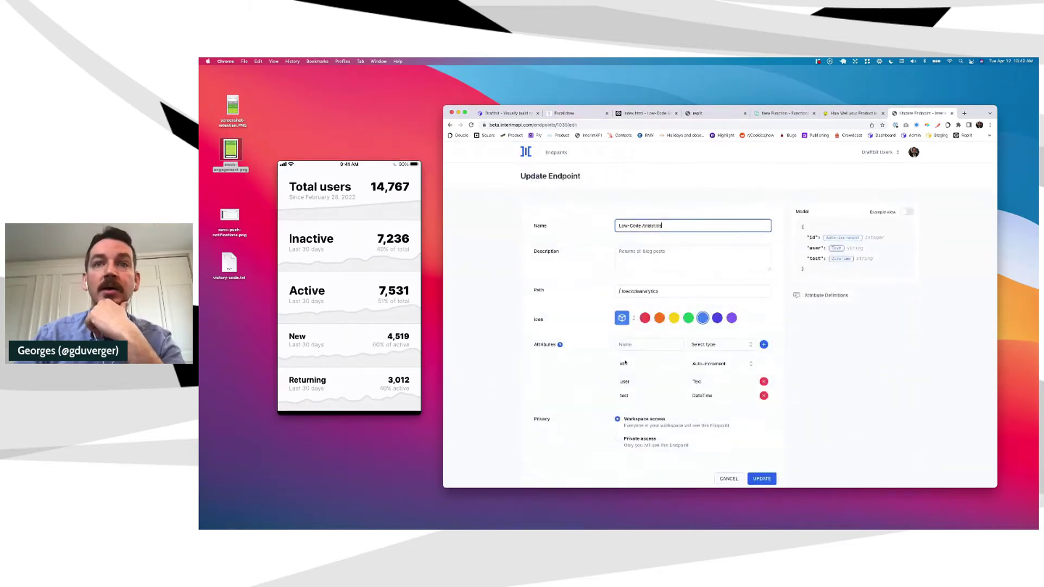
click(631, 329)
text(t)
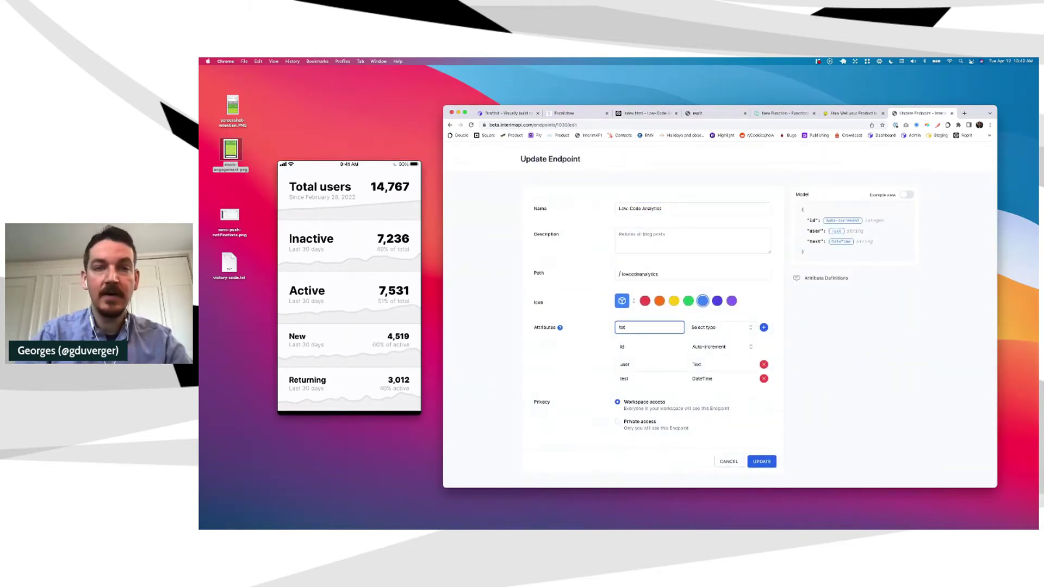
text(xt_2)
click(725, 329)
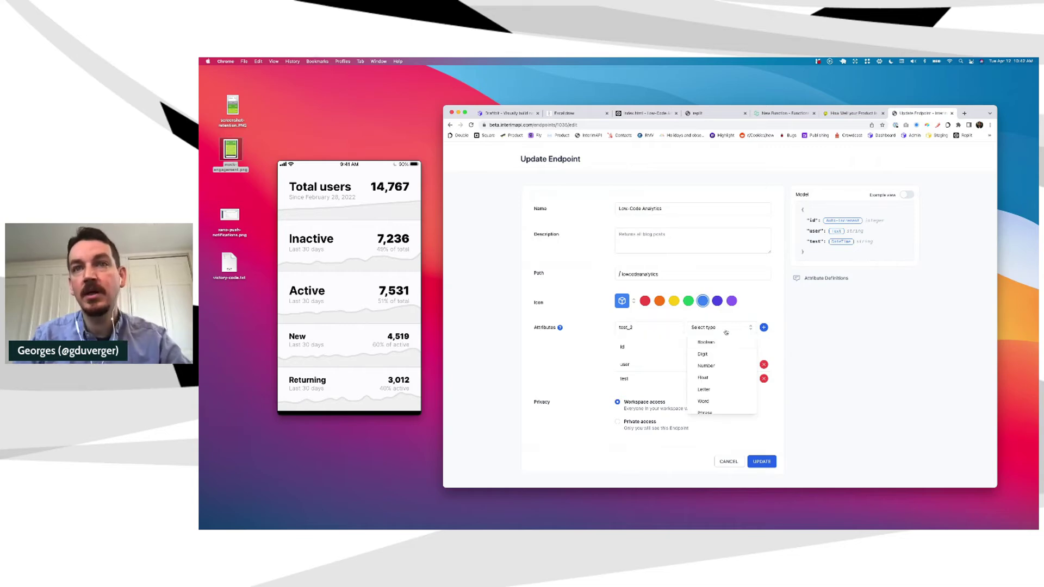
scroll(714, 401, down, 2)
scroll(714, 402, up, 4)
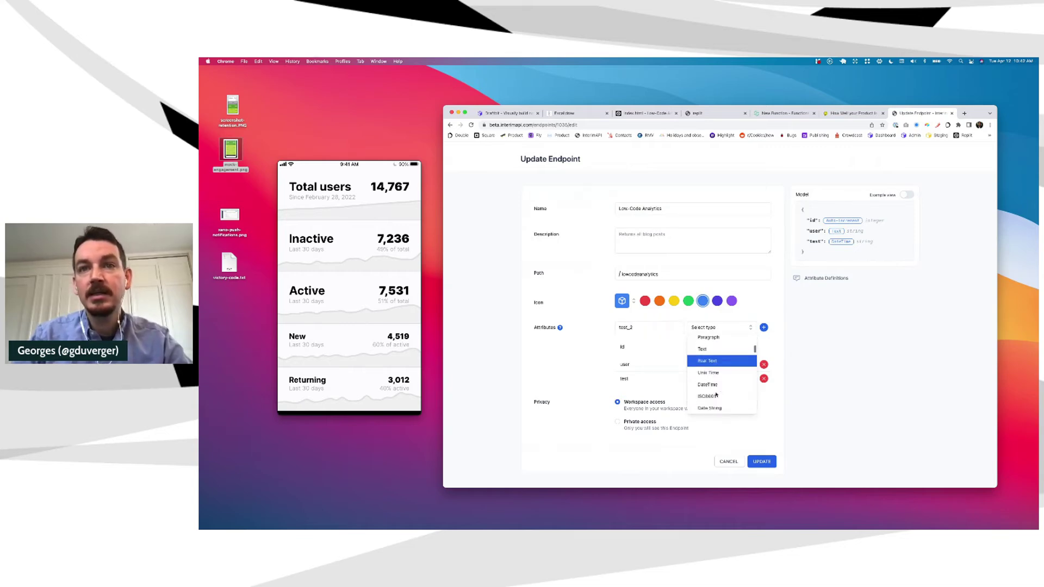
click(718, 355)
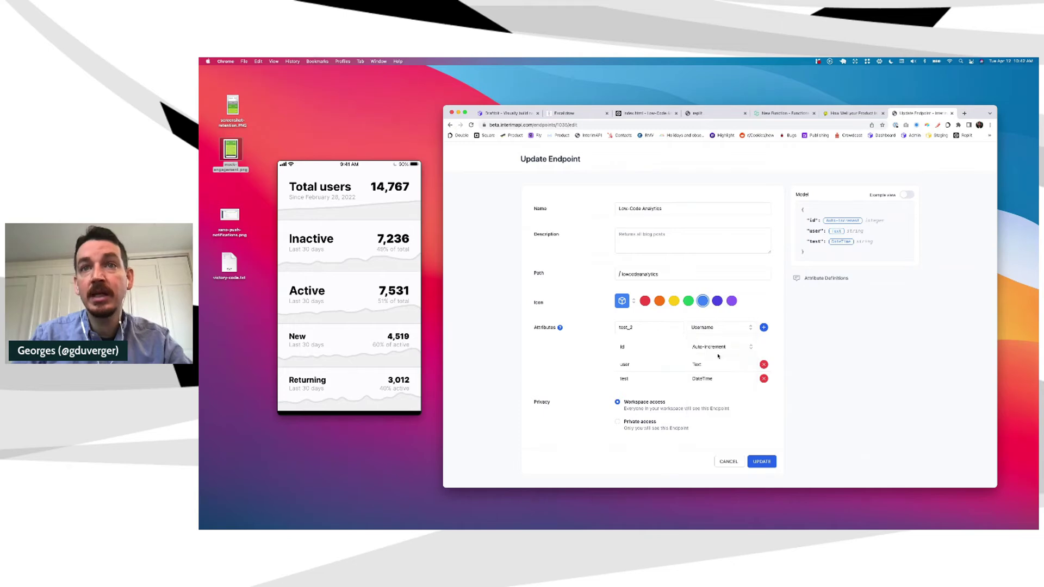
click(764, 328)
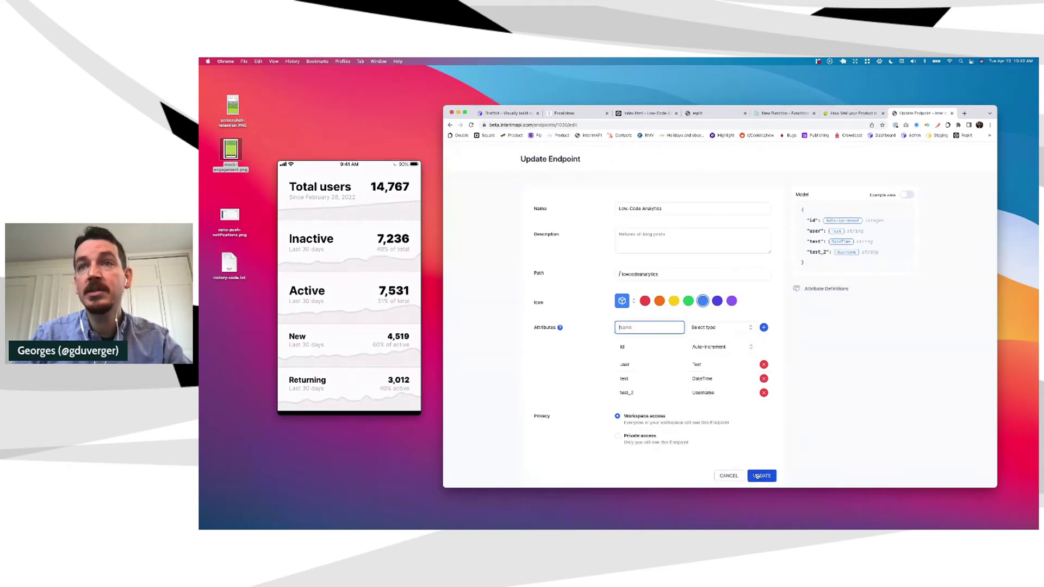
Save the endpoint update and look through the generated values in the test_2 column.
click(762, 476)
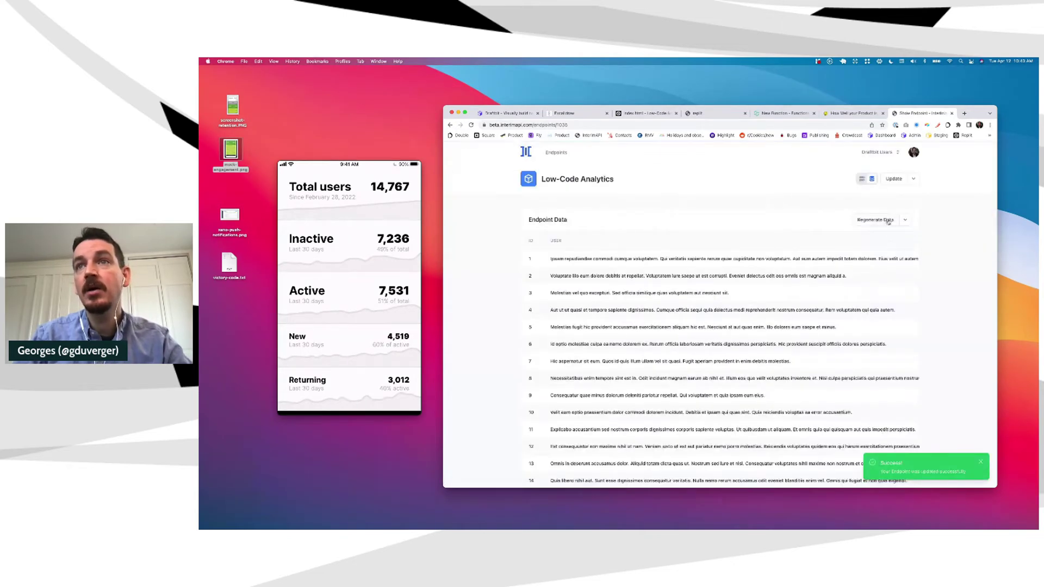
scroll(862, 292, right, 10)
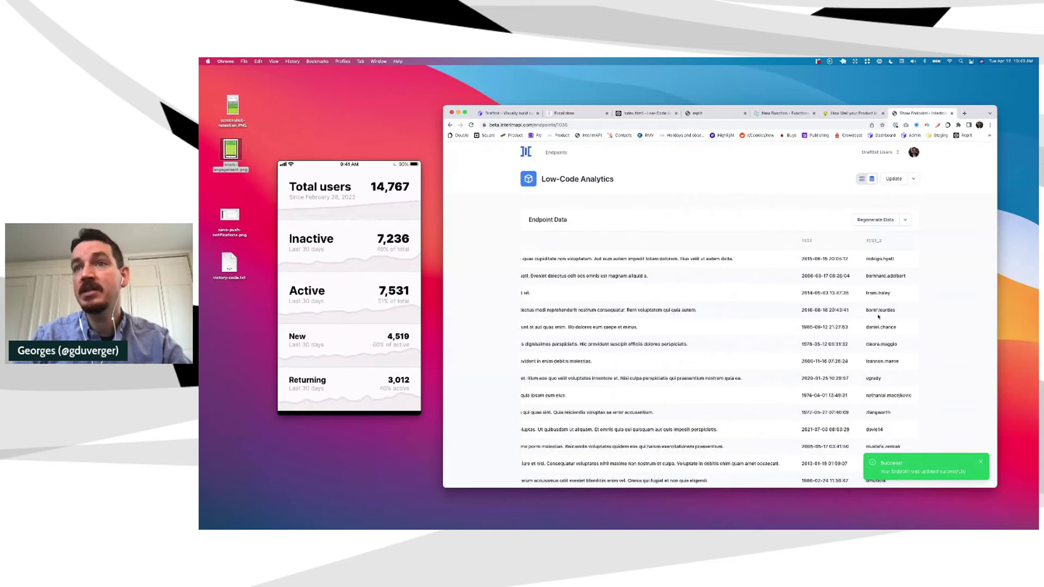
scroll(875, 327, down, 4)
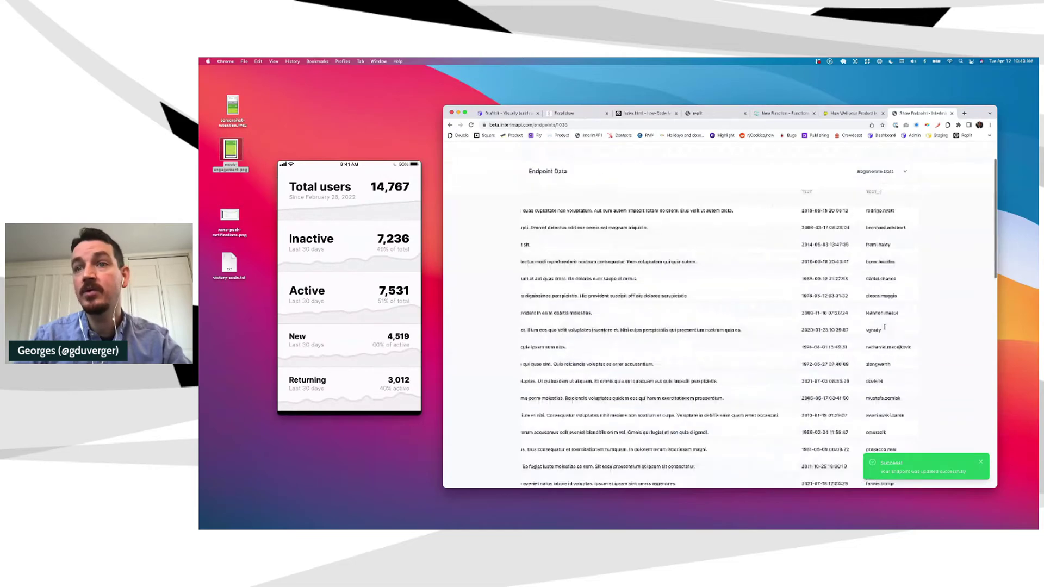
scroll(885, 327, down, 7)
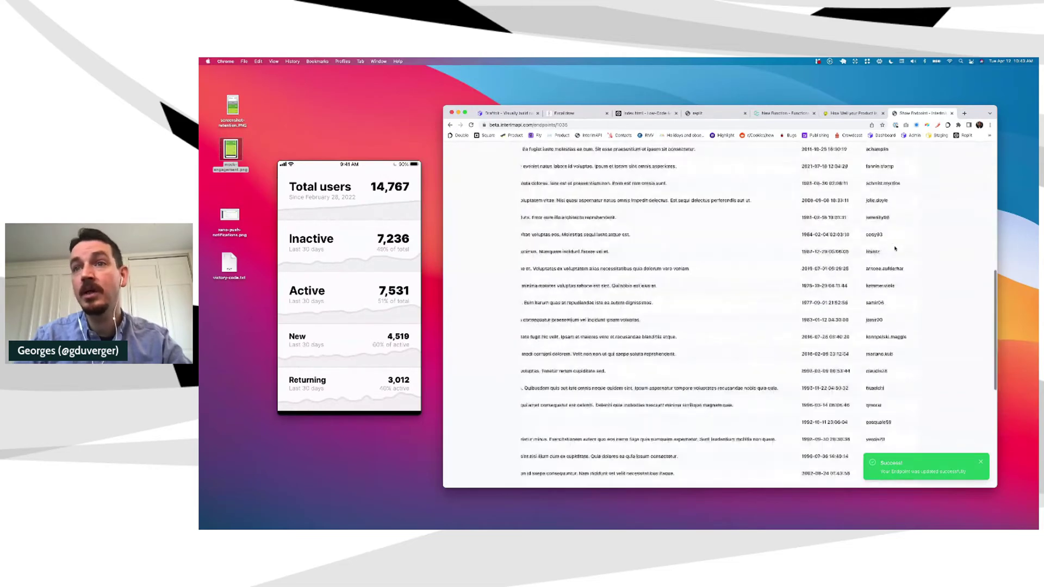
scroll(896, 240, up, 11)
Reopen the endpoint for updating and add an attribute named country of type Country Code.
click(893, 179)
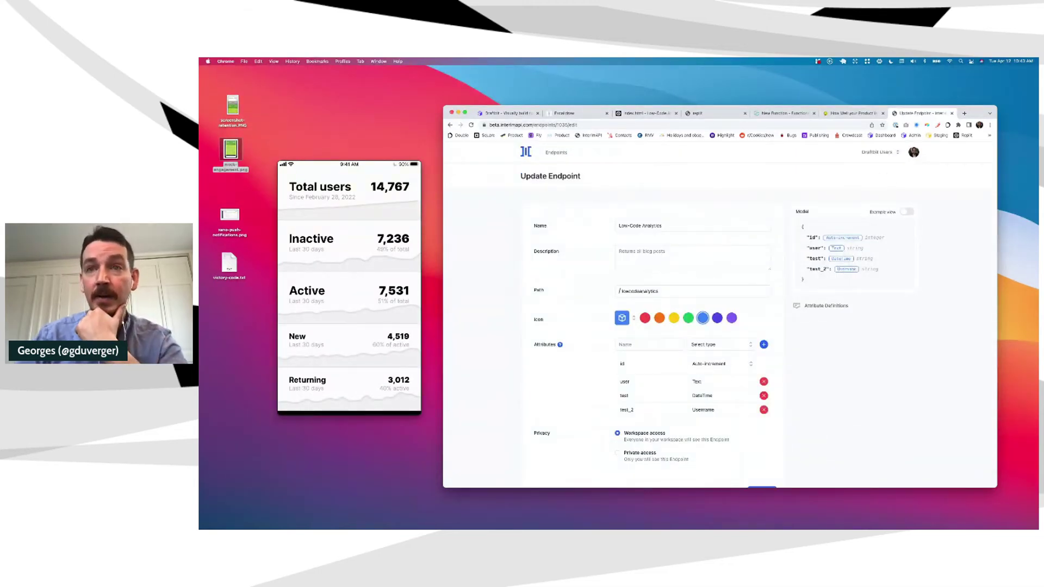
click(722, 342)
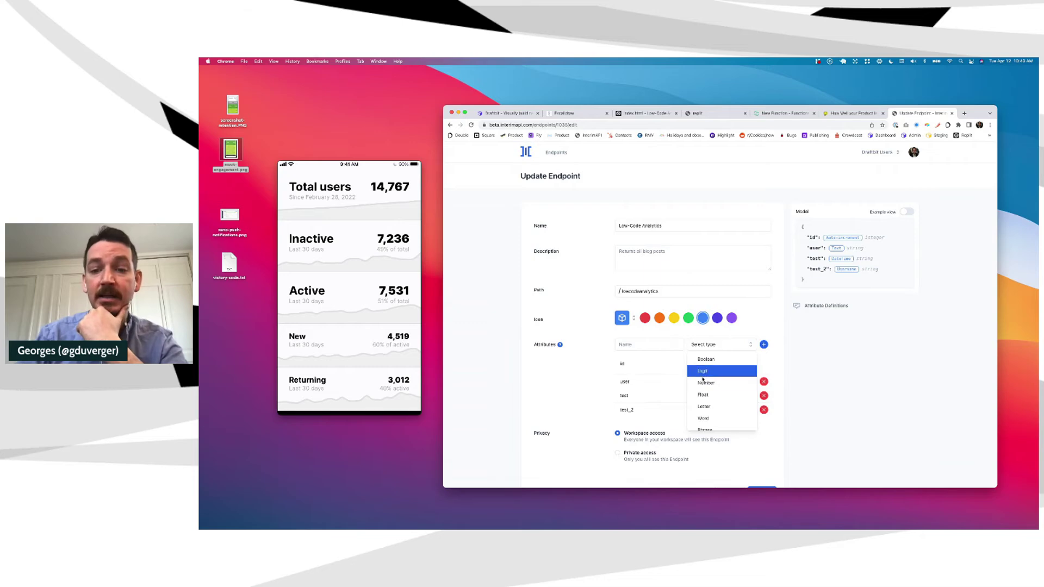
scroll(706, 387, down, 3)
scroll(707, 383, down, 3)
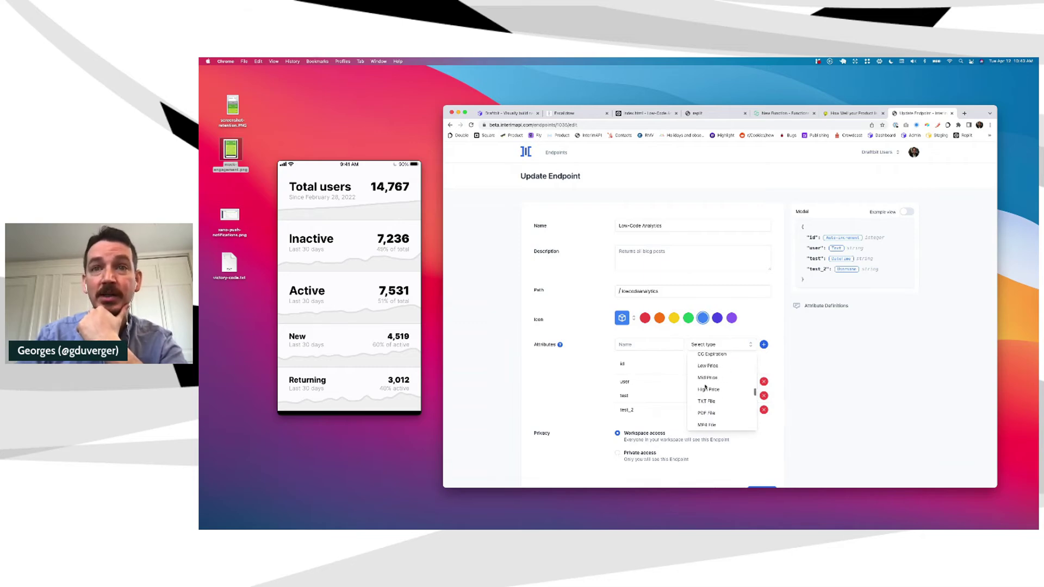
scroll(712, 380, down, 3)
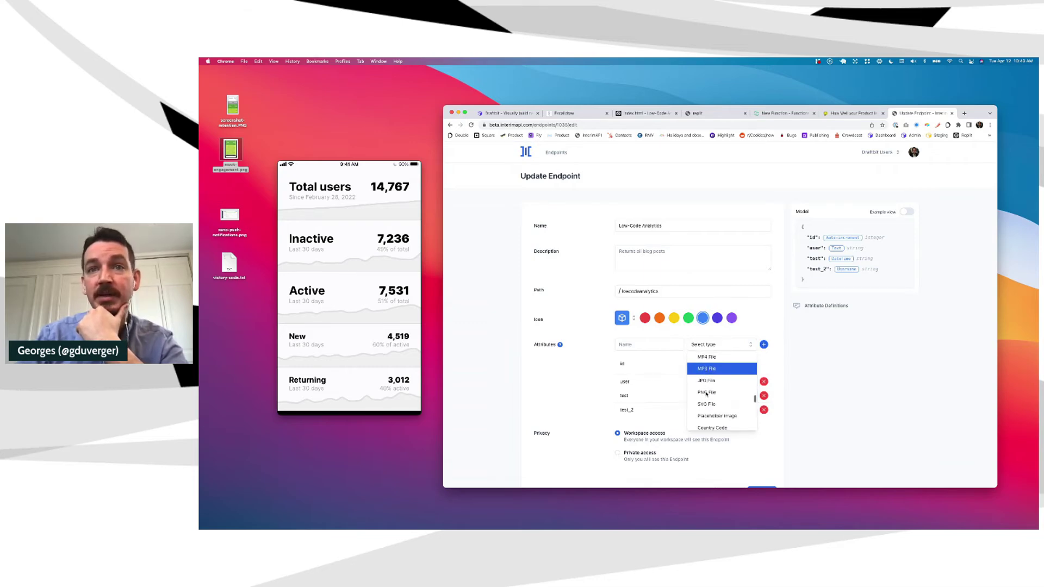
click(708, 386)
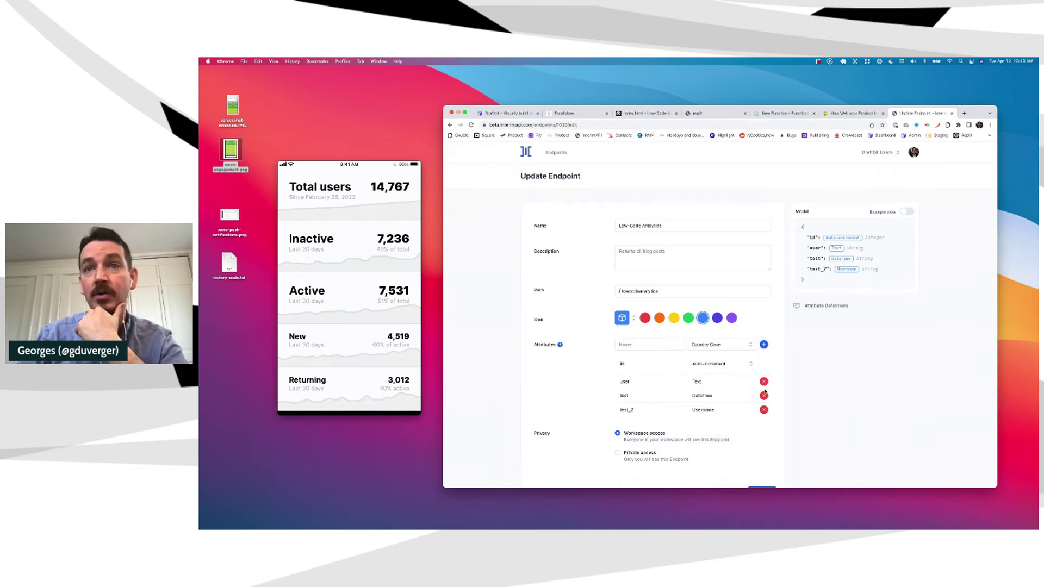
click(643, 348)
text(country)
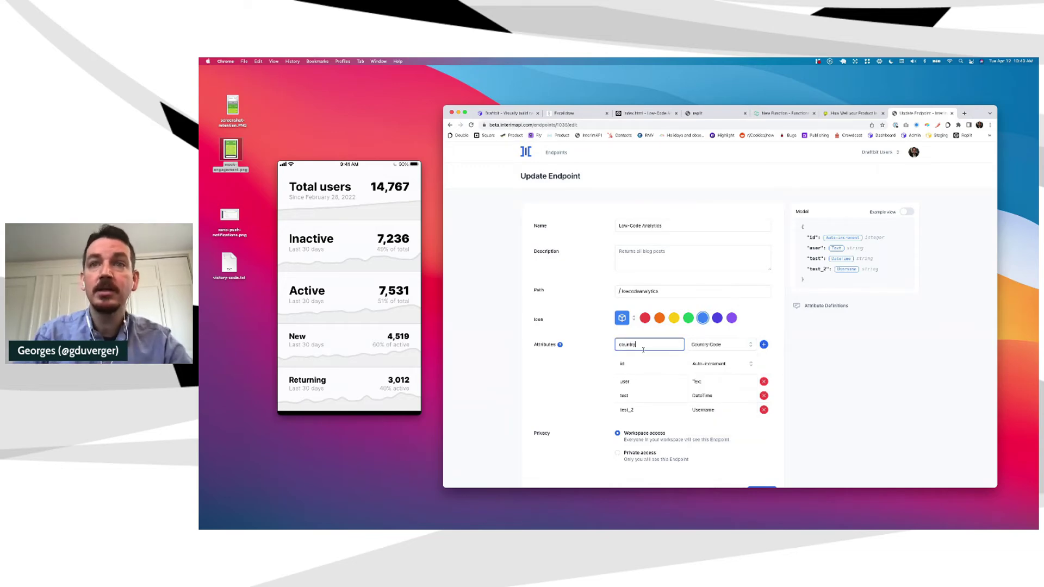
click(764, 344)
Save the updated endpoint and review the generated country codes across the records.
scroll(761, 408, down, 2)
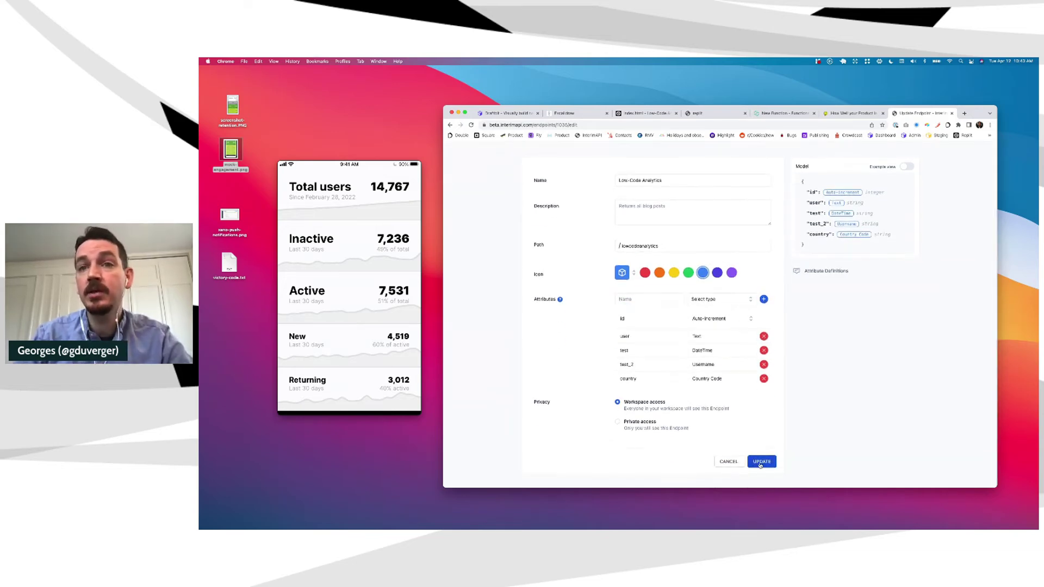
click(761, 463)
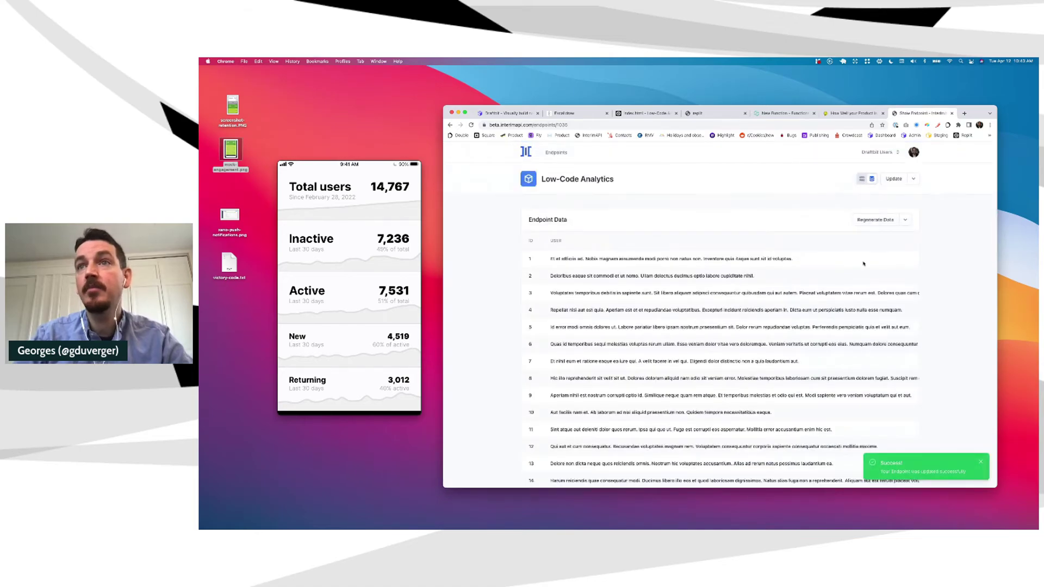
scroll(864, 264, right, 10)
scroll(896, 294, down, 10)
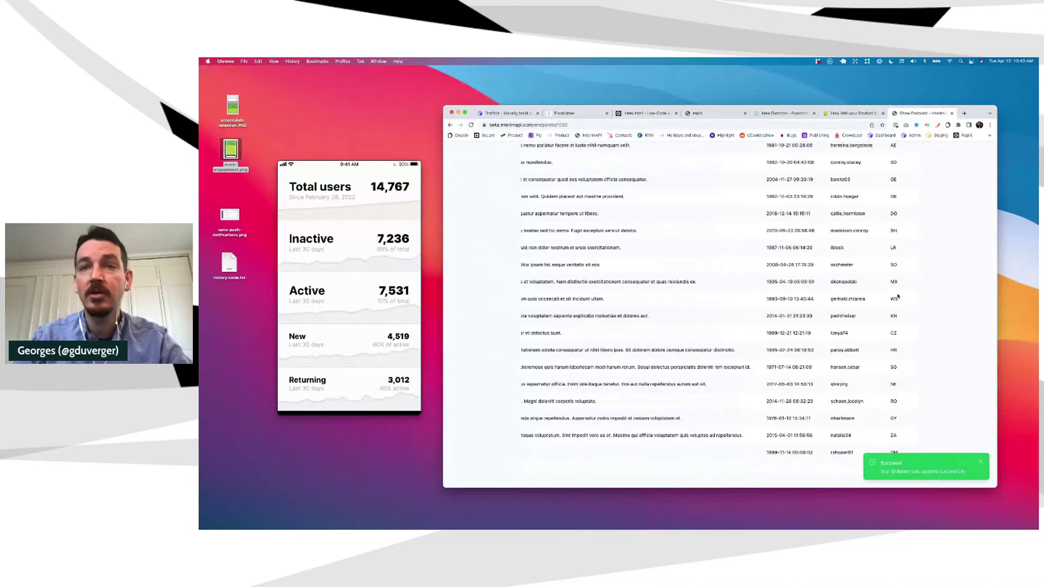
scroll(896, 293, up, 10)
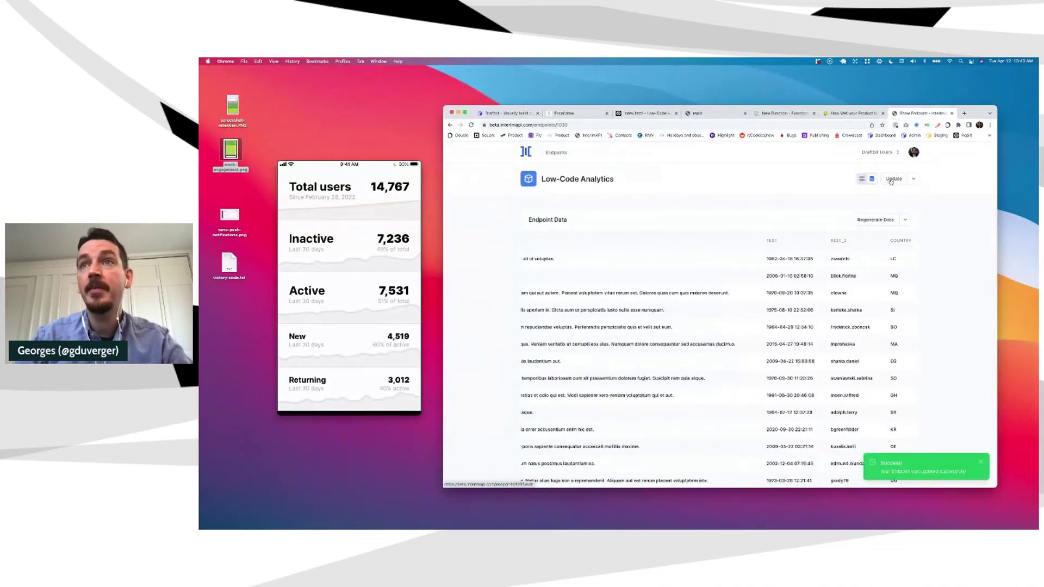
Reopen the endpoint for updating and read the attribute type definitions of CC Type, Post Code and CC Number.
click(893, 179)
click(560, 345)
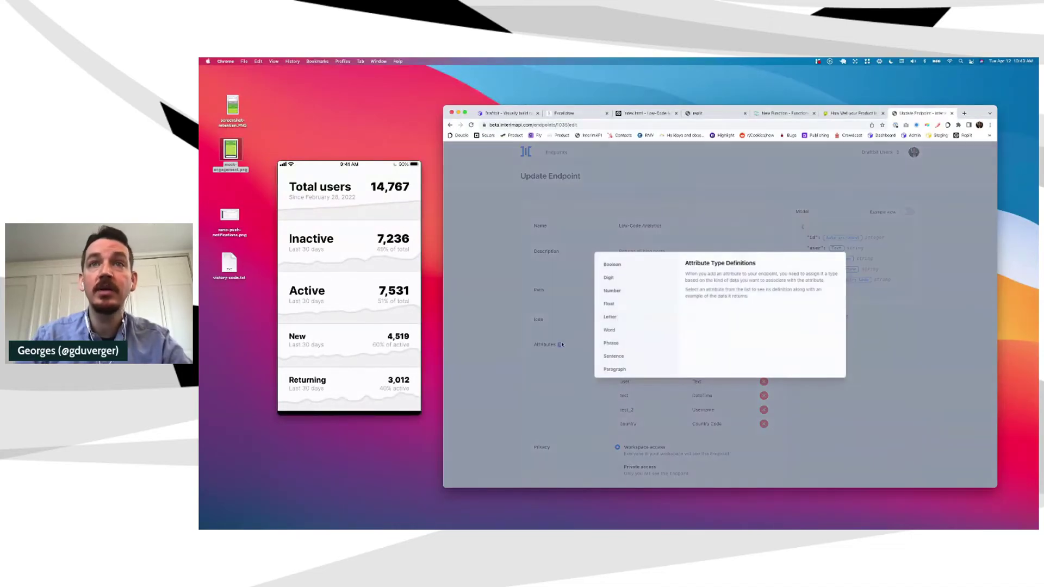
scroll(620, 306, down, 2)
scroll(620, 305, down, 5)
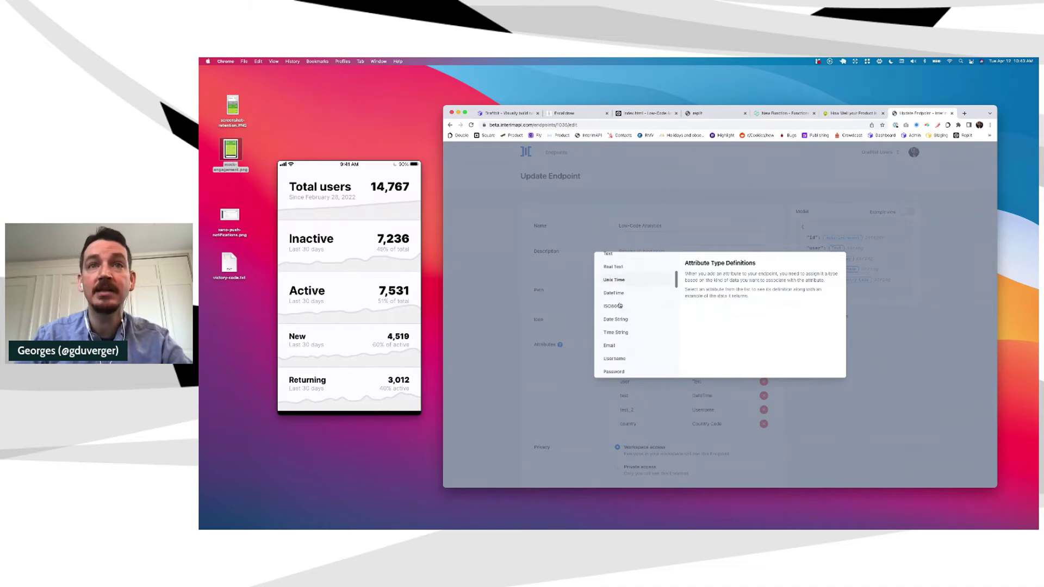
scroll(620, 305, down, 2)
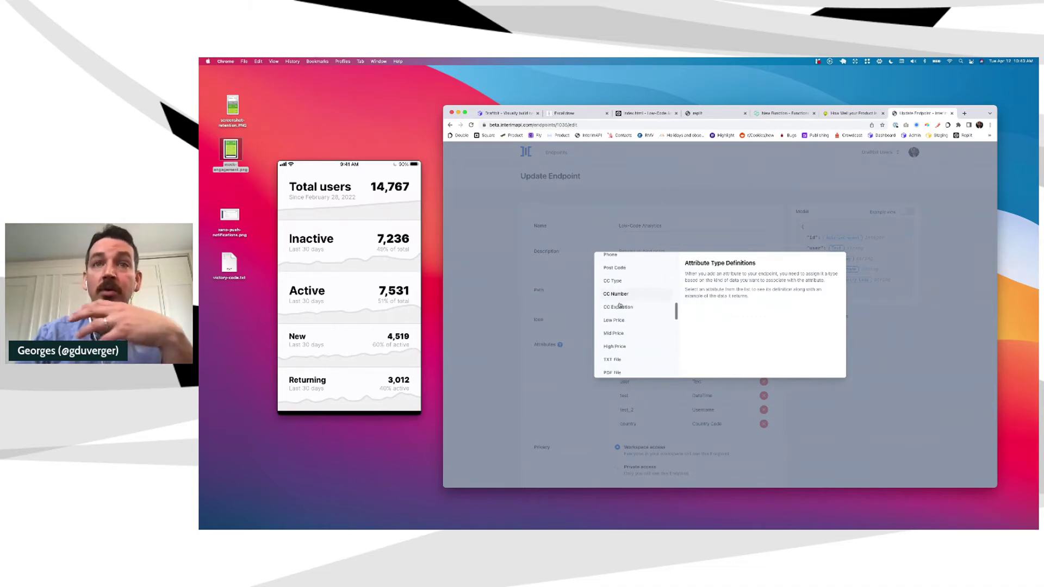
click(626, 280)
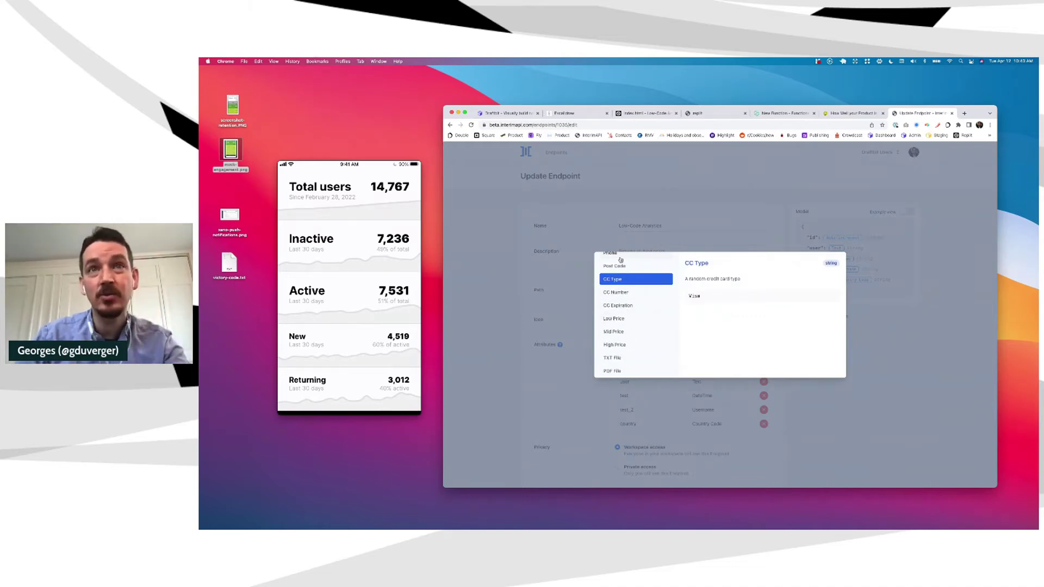
click(622, 265)
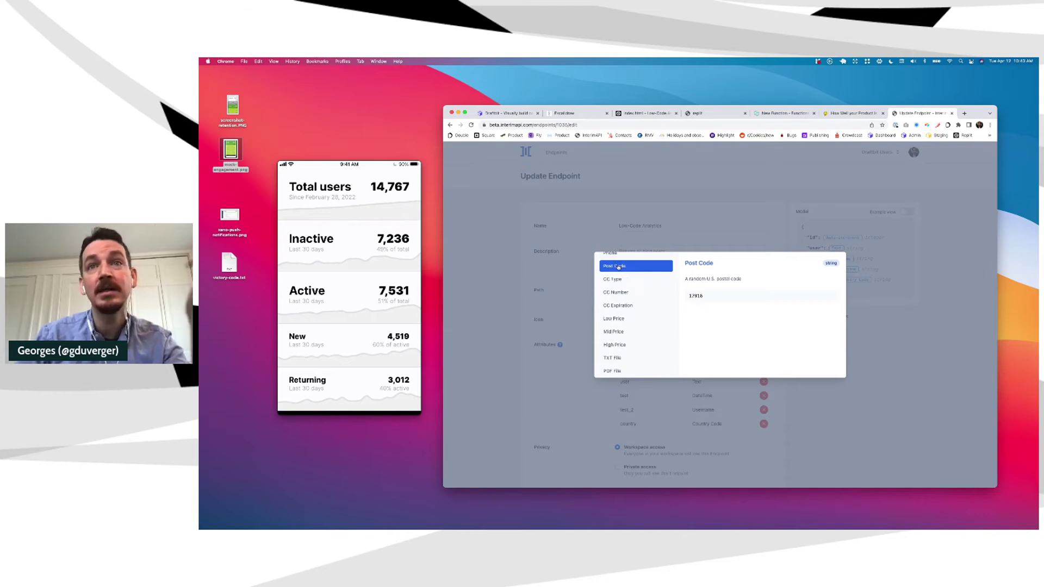
click(623, 292)
drag(692, 294, 718, 295)
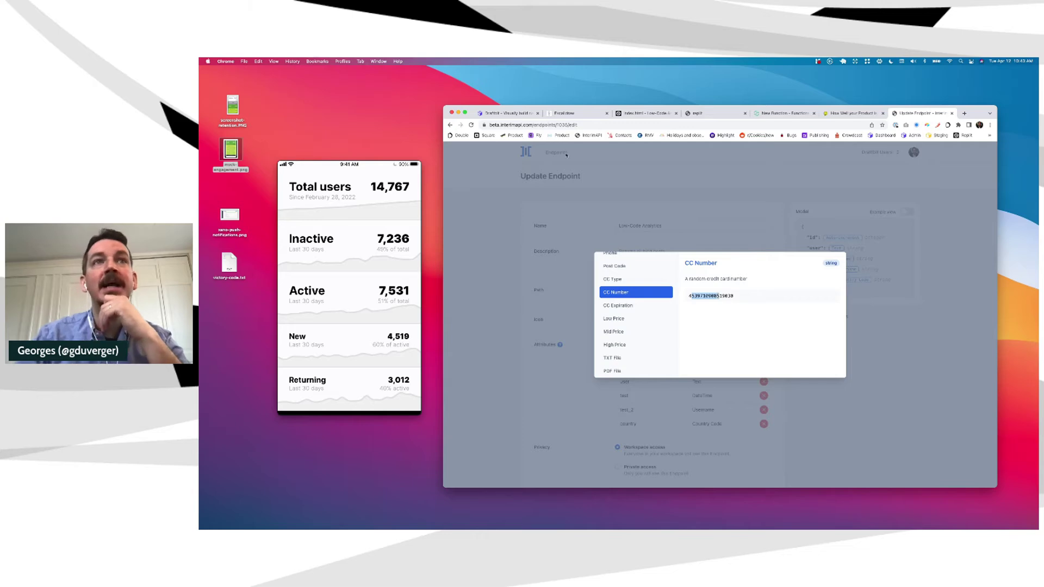
Highlight interimapi in the page address, look through the remaining attribute types and close the definitions.
click(507, 124)
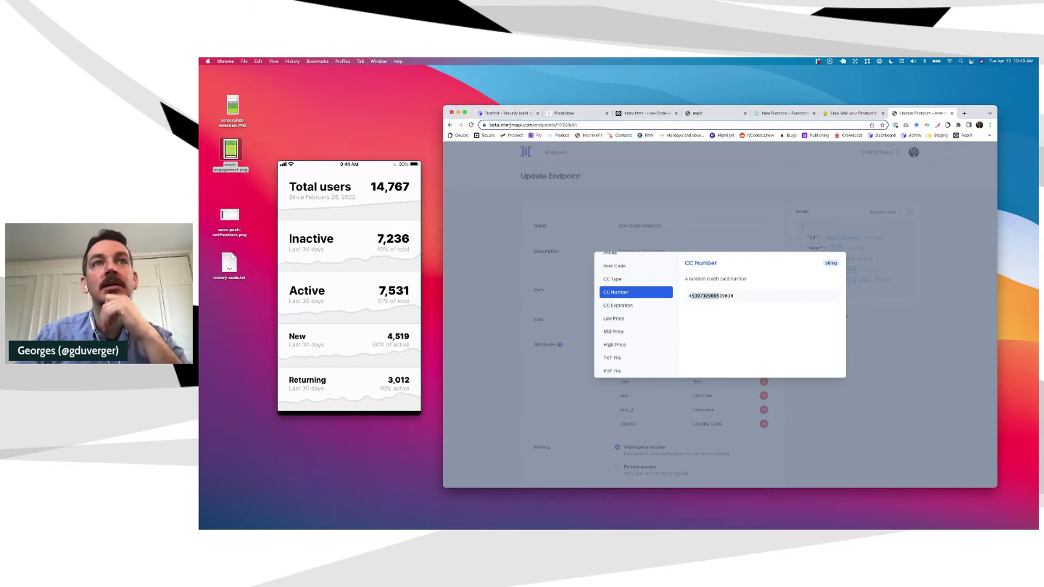
double_click(526, 125)
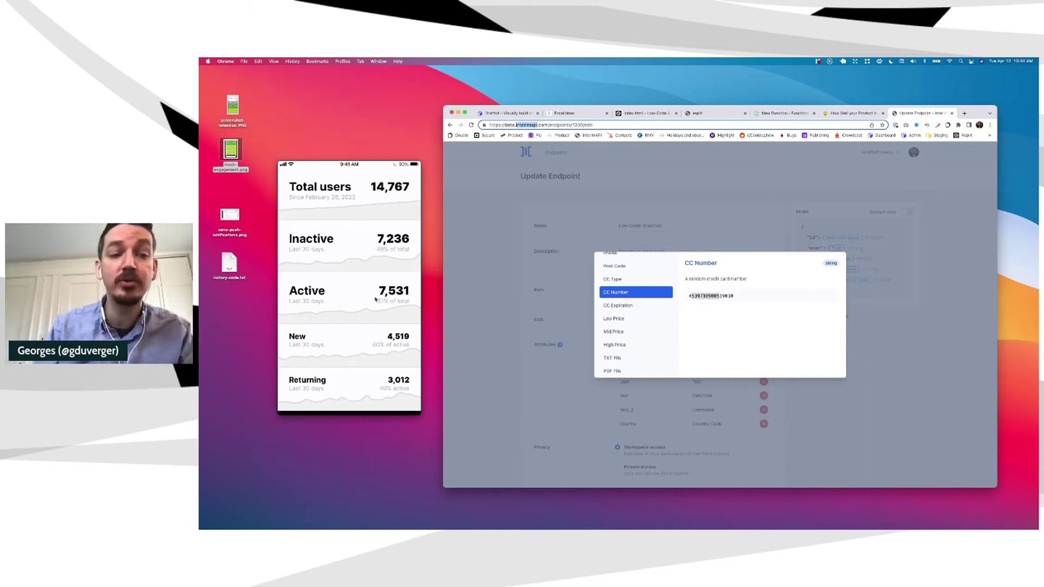
scroll(659, 273, down, 5)
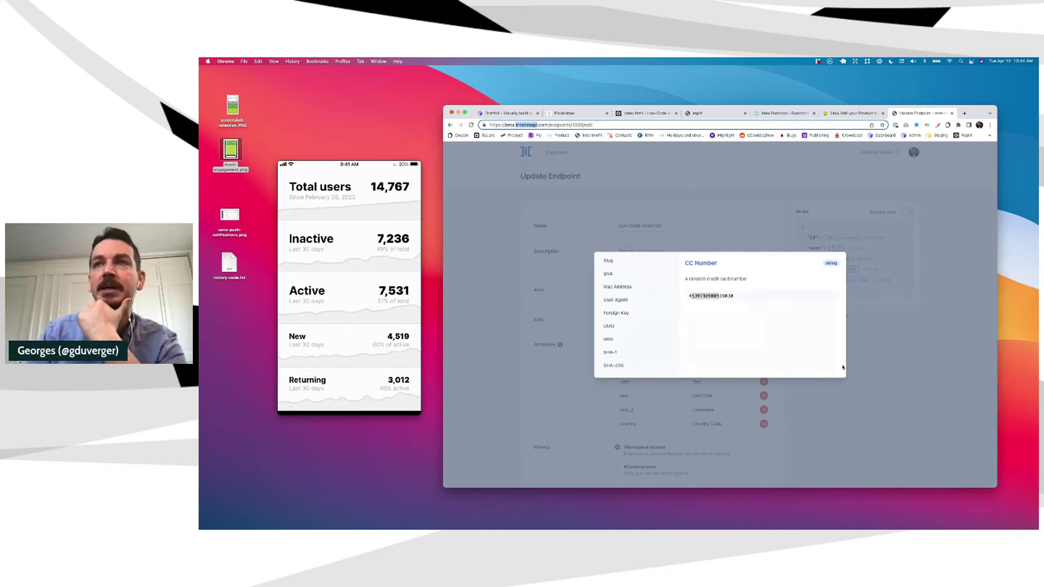
click(898, 353)
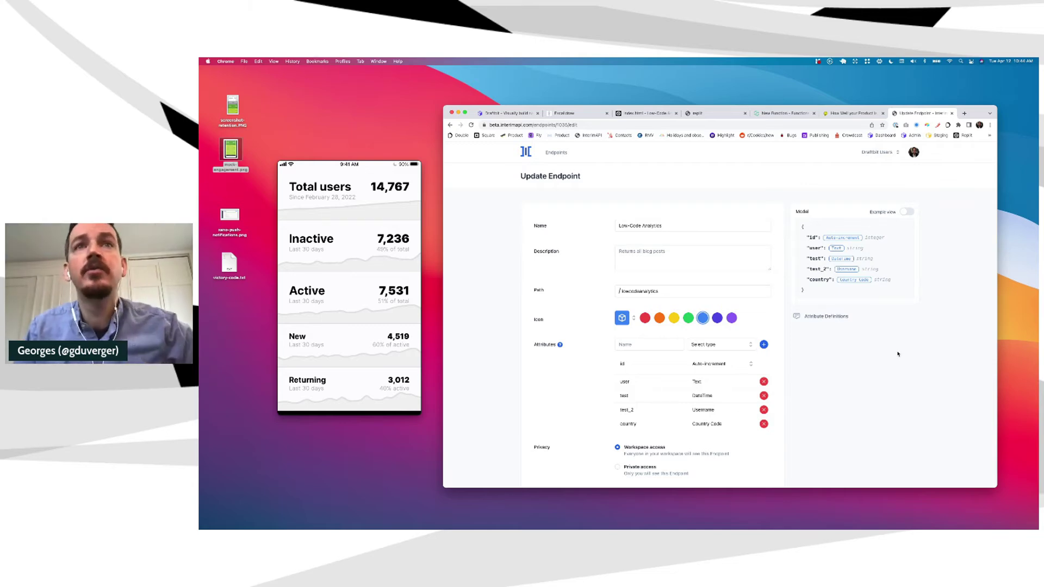
Review the endpoint form, save it without changing its attributes, and toggle the model's example view.
scroll(898, 354, down, 2)
scroll(897, 353, up, 2)
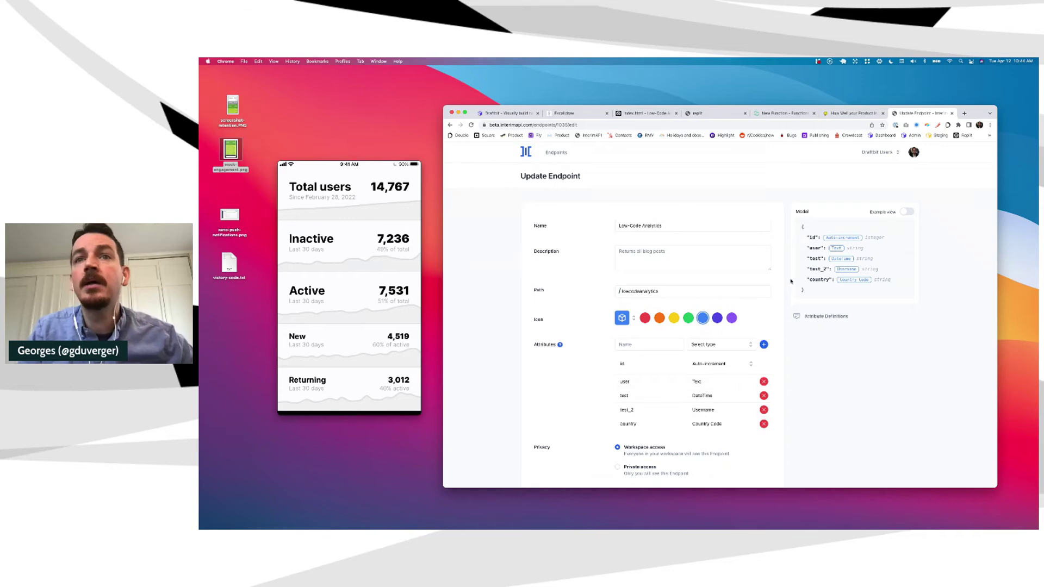
scroll(791, 282, down, 2)
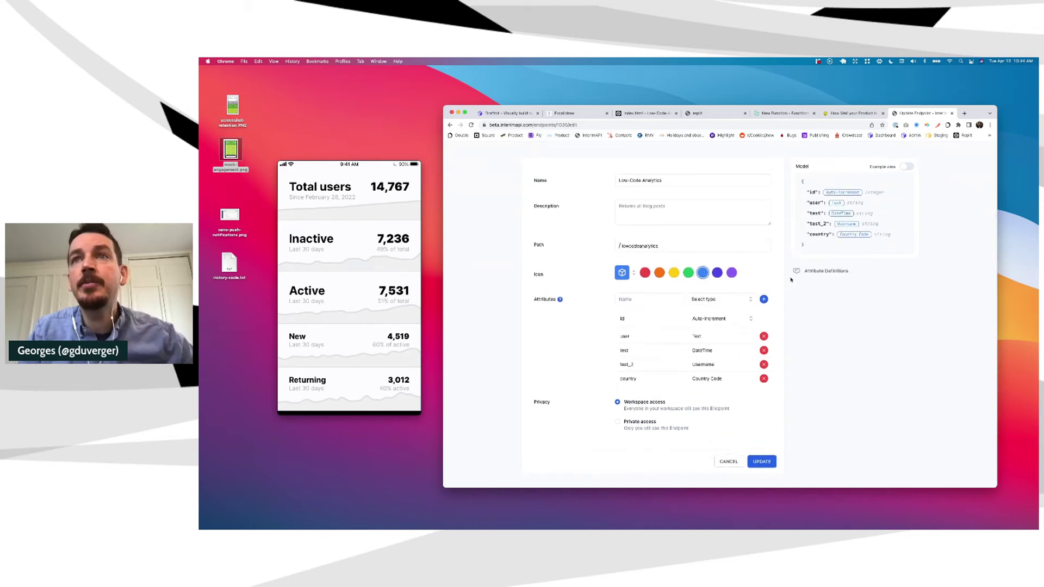
scroll(791, 280, up, 2)
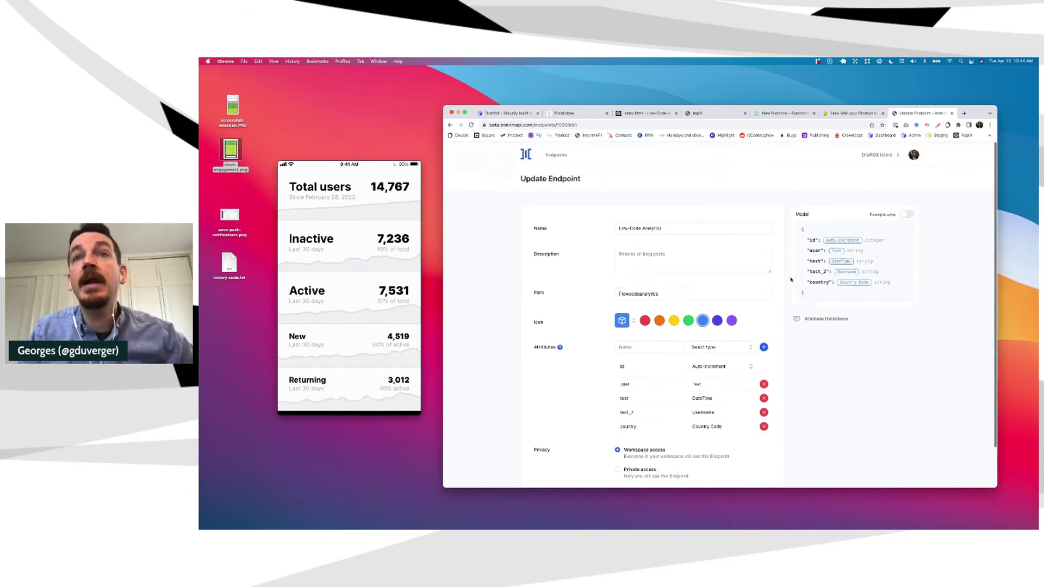
scroll(791, 280, down, 2)
click(768, 461)
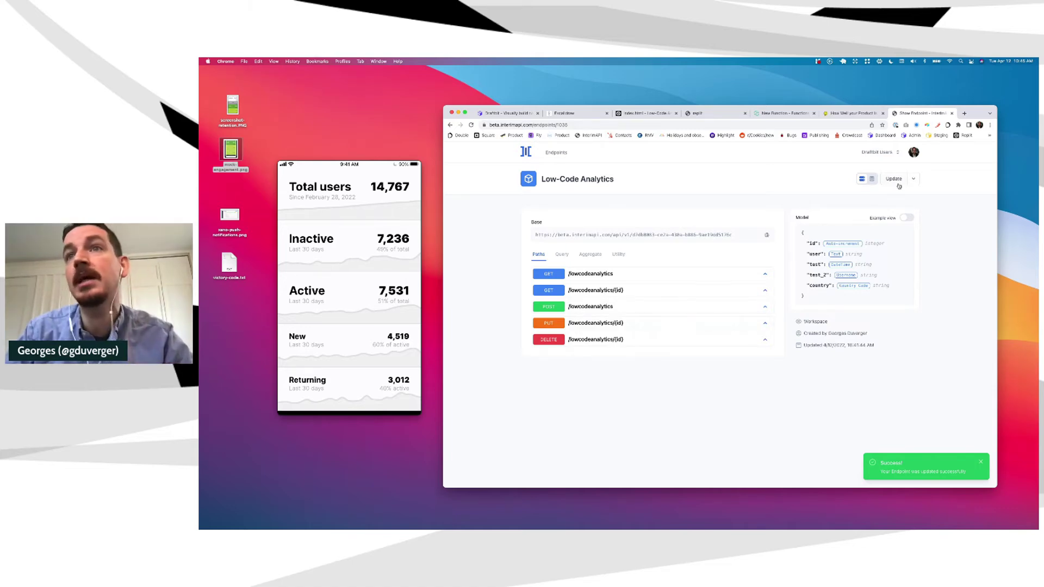
click(908, 218)
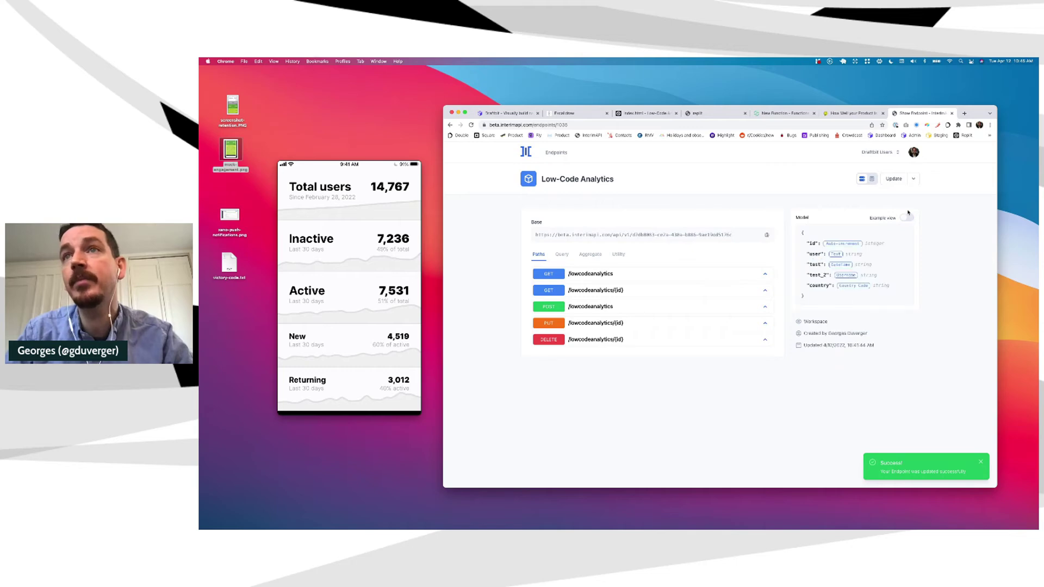
Reopen the endpoint for updating, delete its test, test_2 and country attributes, and save the update.
click(872, 180)
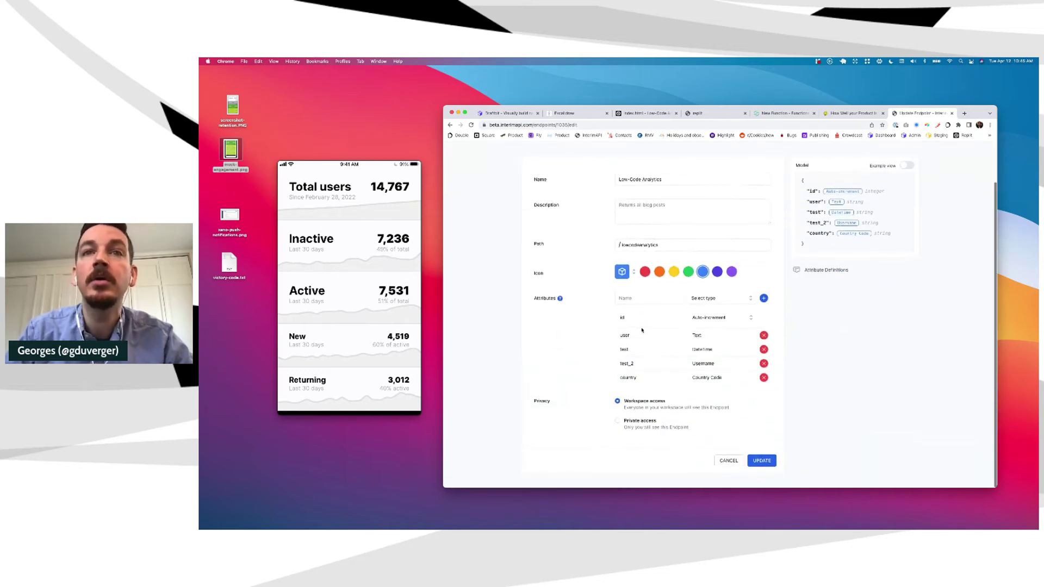
click(764, 350)
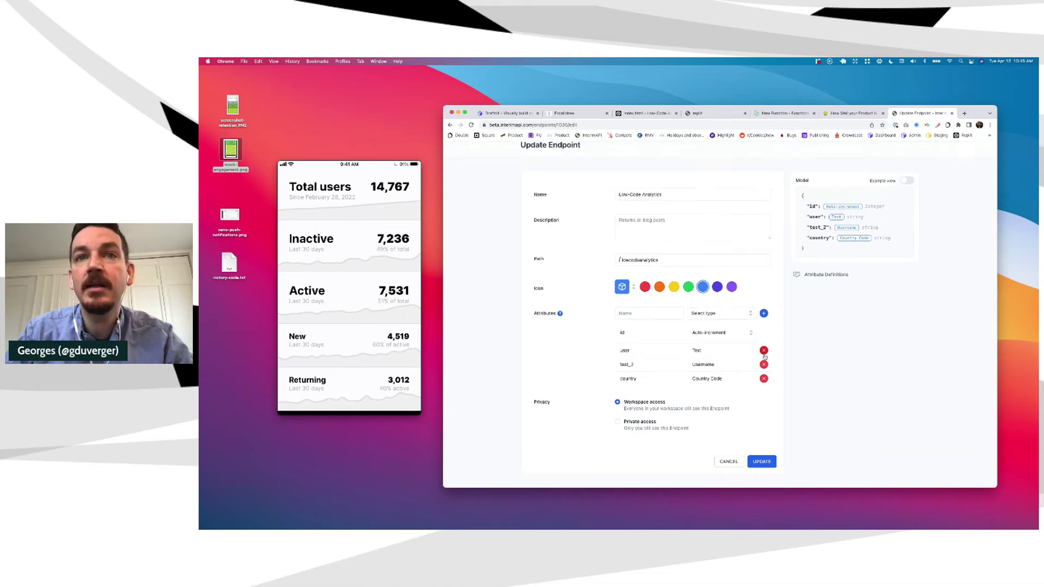
click(764, 365)
click(764, 379)
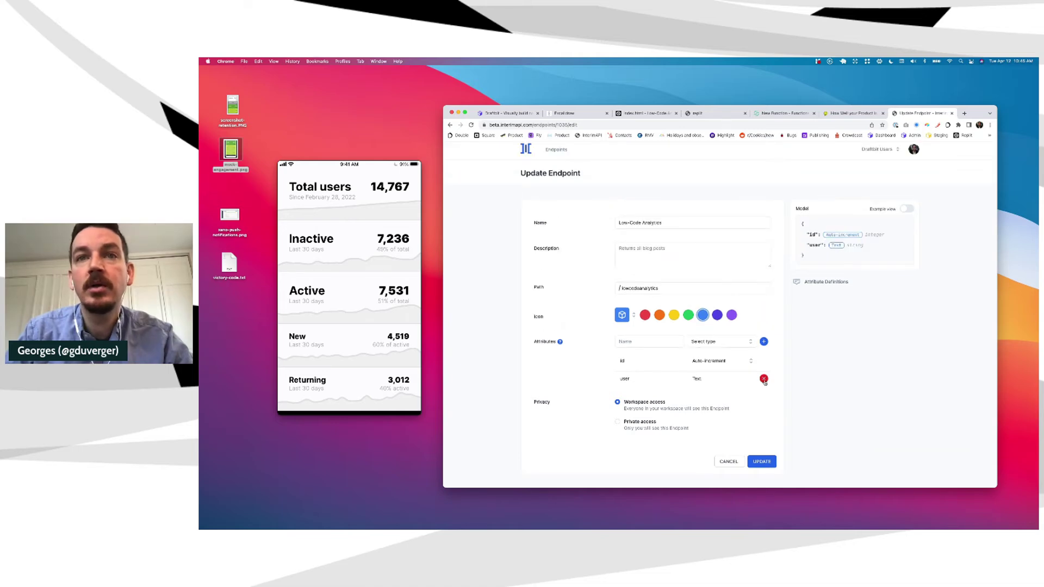
click(760, 462)
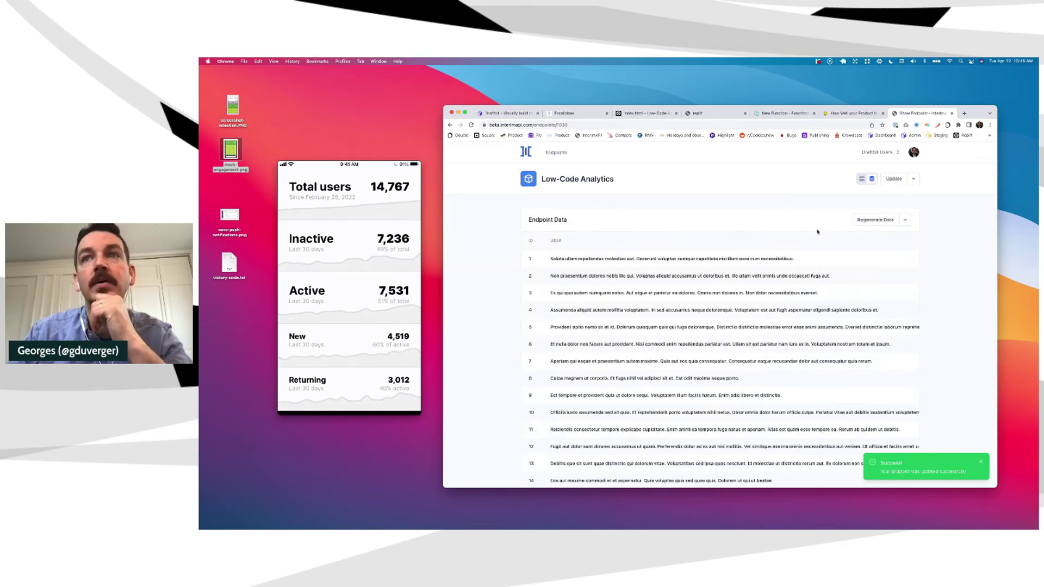
Remove all generated data from the Low-Code Analytics endpoint and confirm the removal.
click(906, 220)
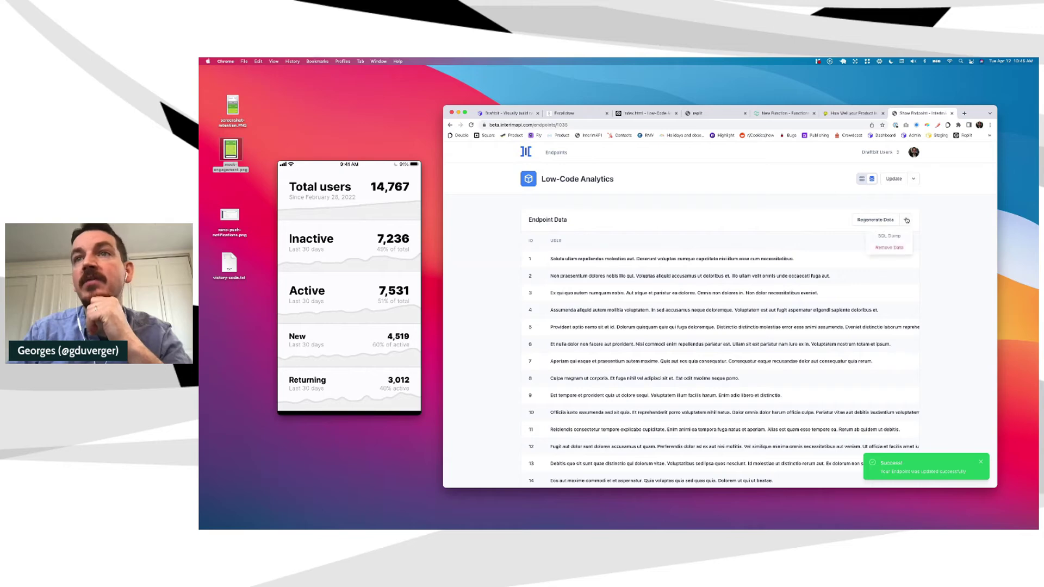
click(879, 249)
click(794, 203)
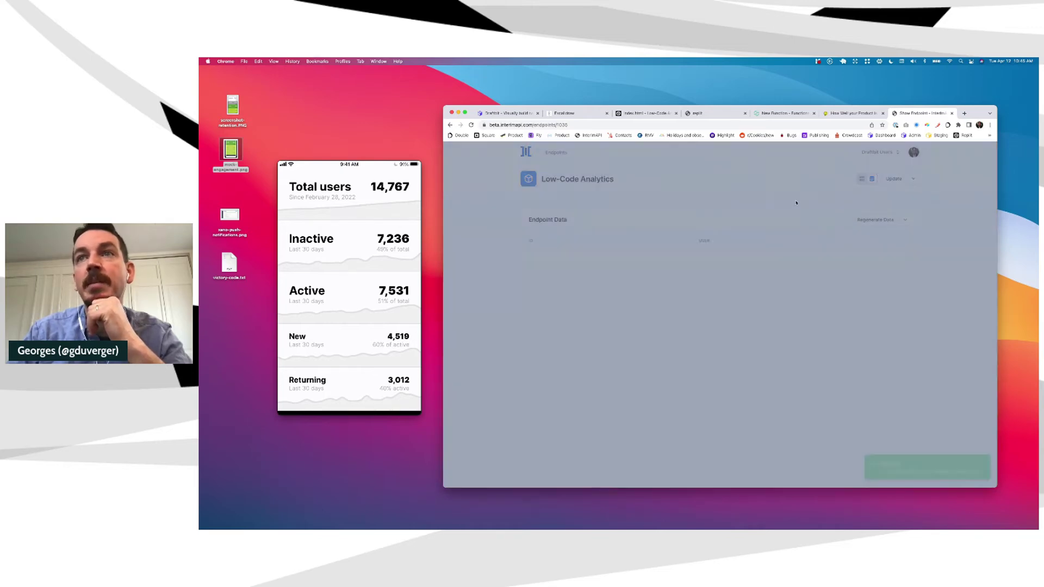
Expand the endpoint's POST path details and place its browser tab beside the Segment destination function tab.
click(863, 179)
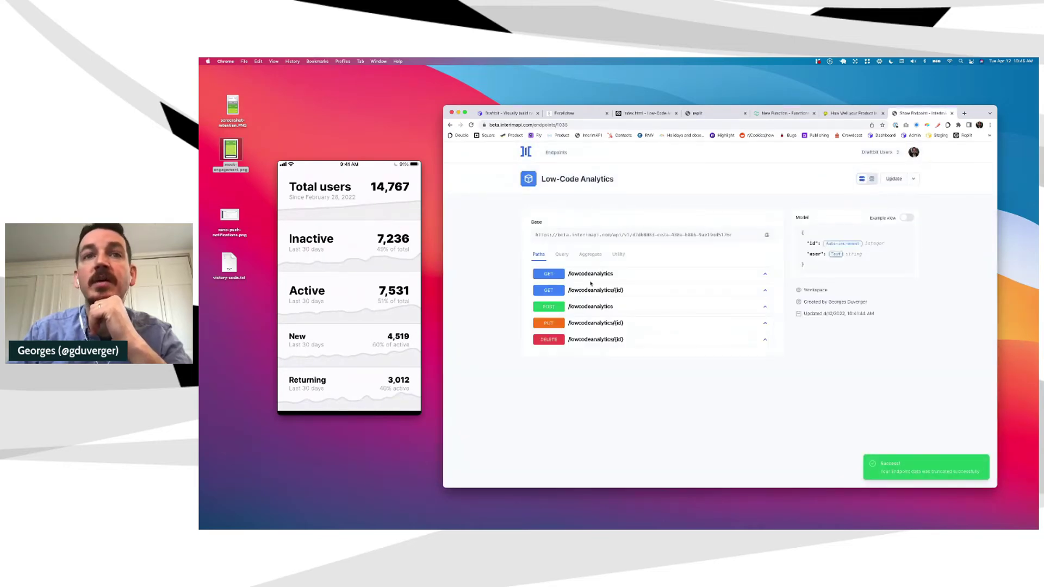
click(541, 313)
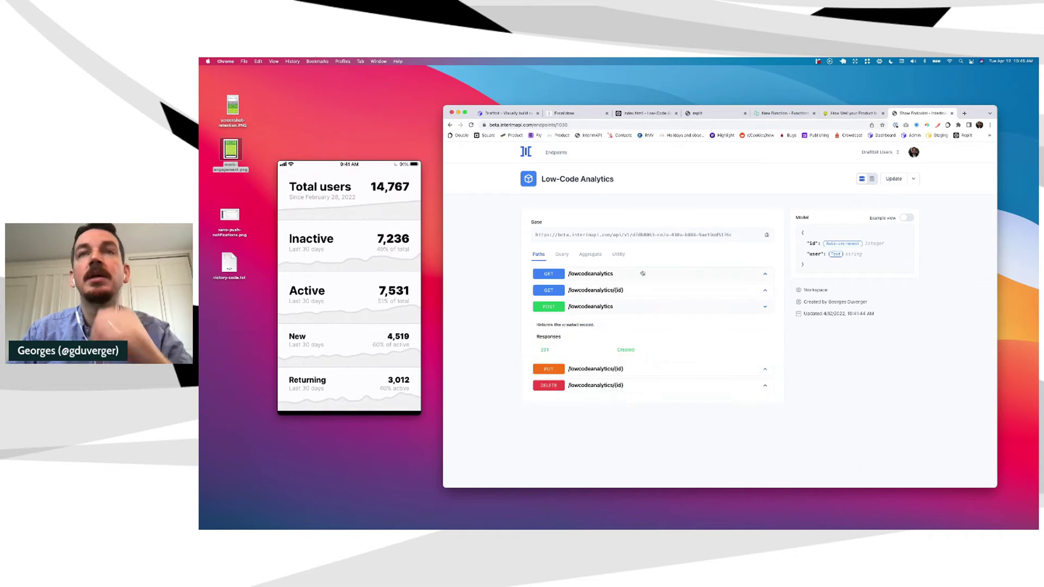
drag(917, 114, 849, 115)
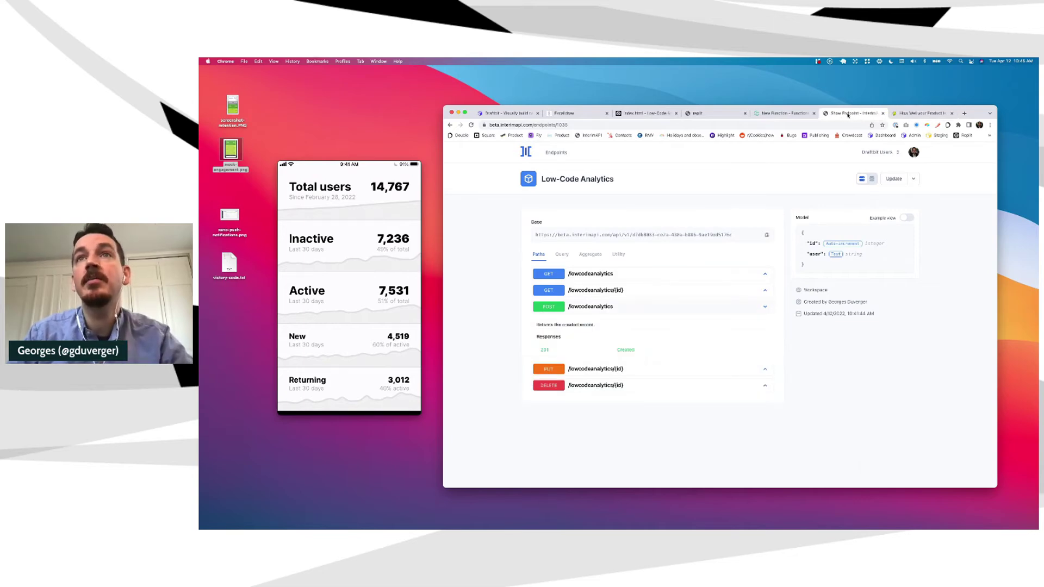
key(ctrl+shift+Tab)
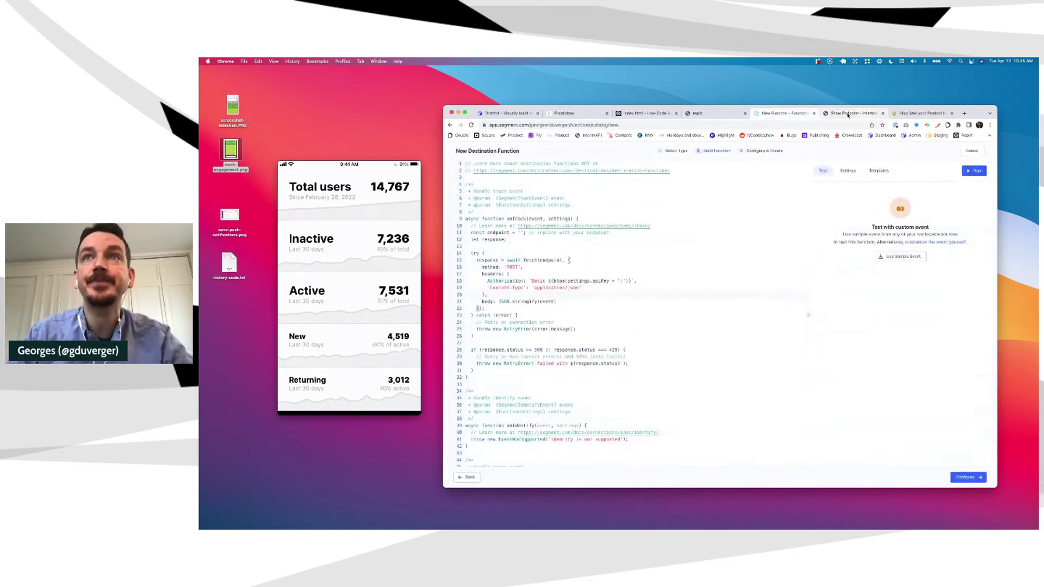
Copy the endpoint's base URL into the endpoint constant of the Segment function's onTrack handler and delete the trailing comment.
click(848, 115)
click(767, 236)
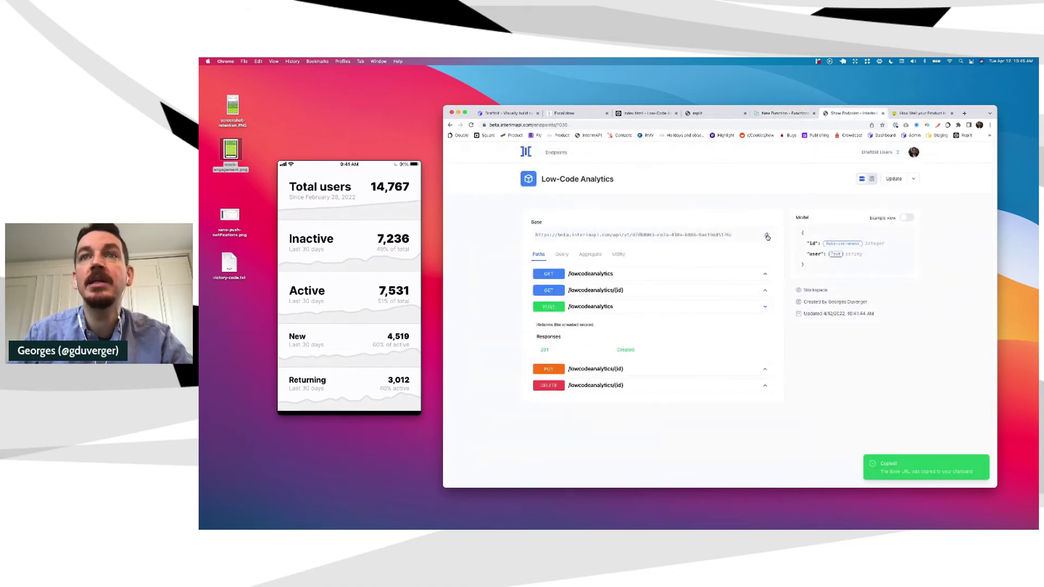
key(ctrl+shift+Tab)
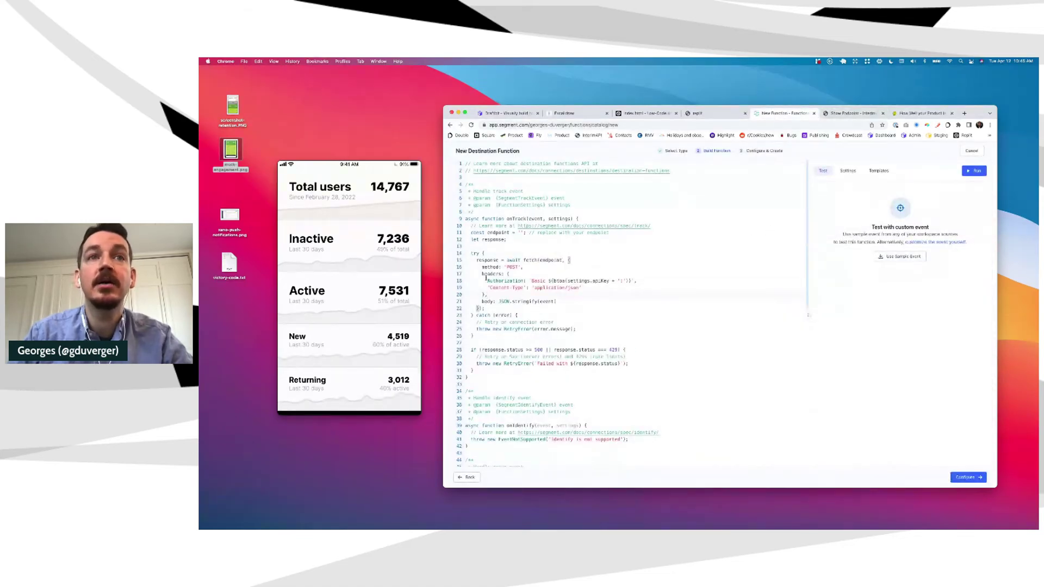
click(481, 233)
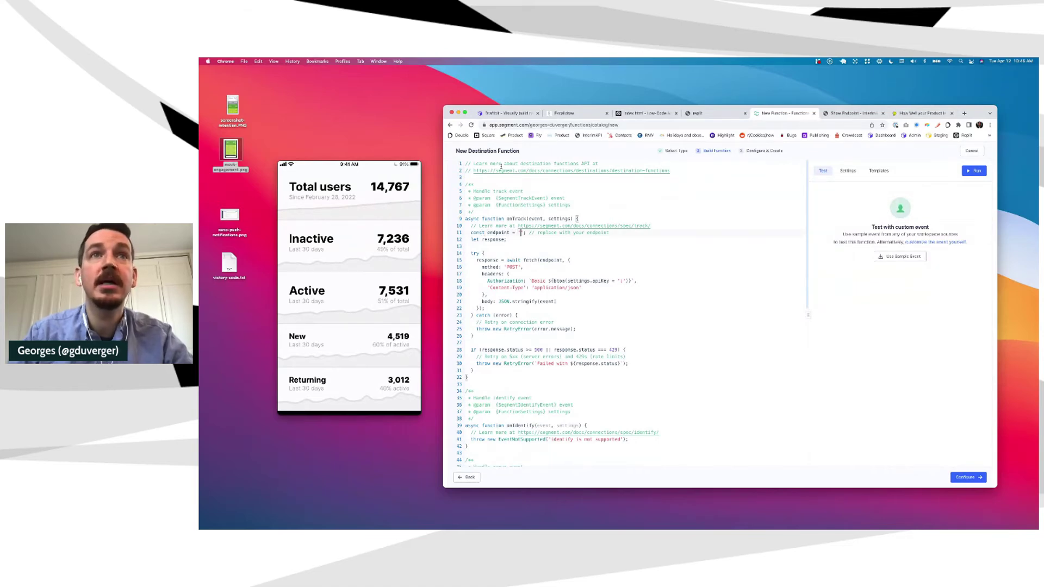
key(super+v)
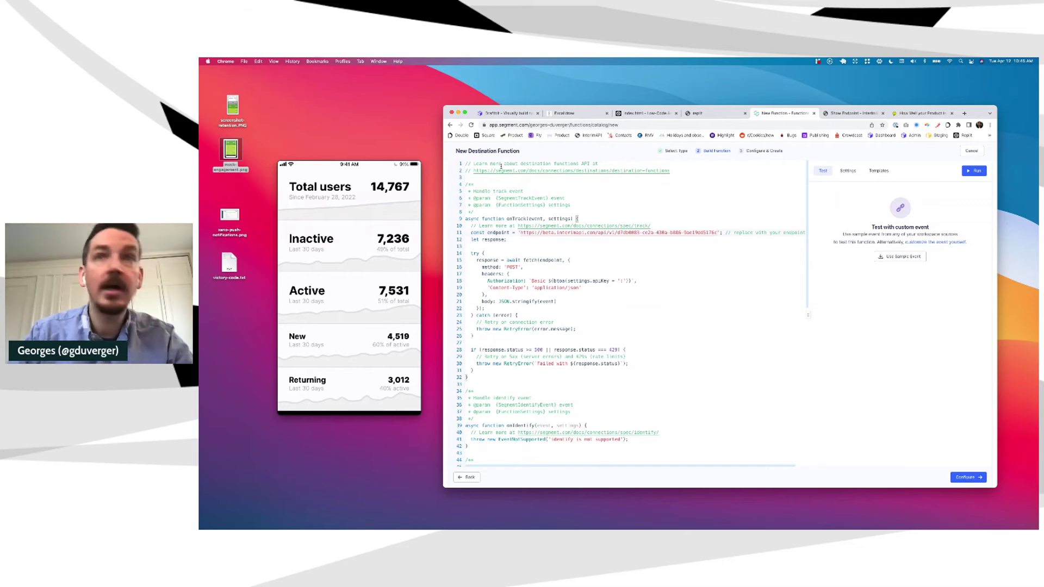
key(shift+End)
key(Delete)
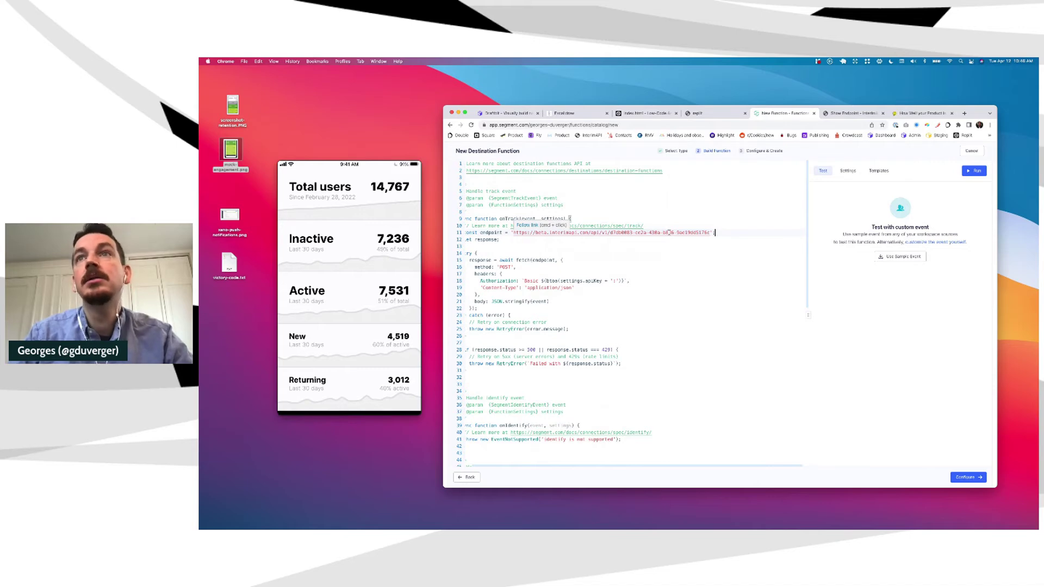
Append /lowcodeanalytics to the endpoint URL in the function code, checking the path against the InterimAPI page.
key(ctrl+Tab)
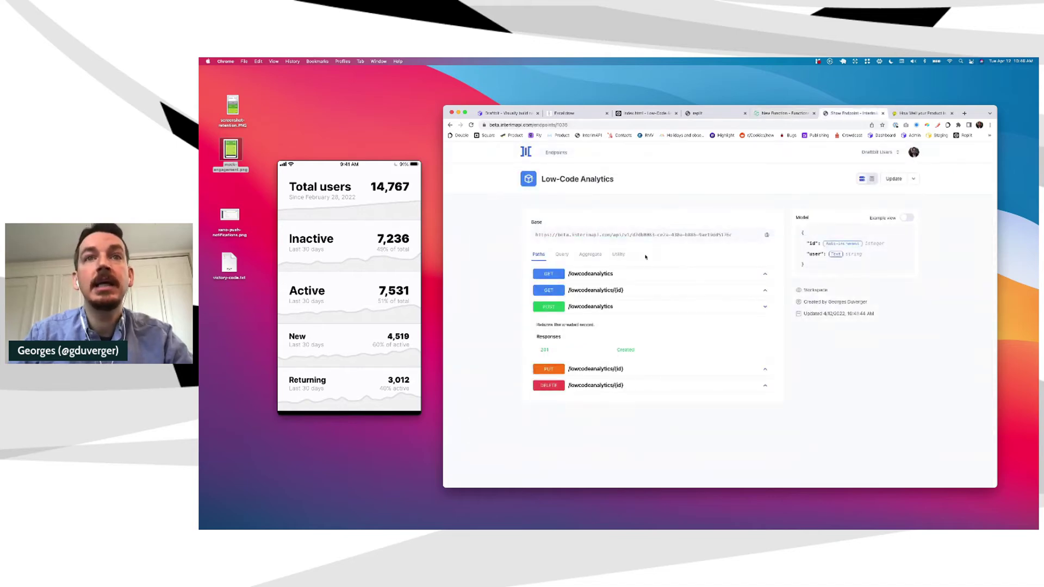
key(ctrl+shift+Tab)
text(/lowcod)
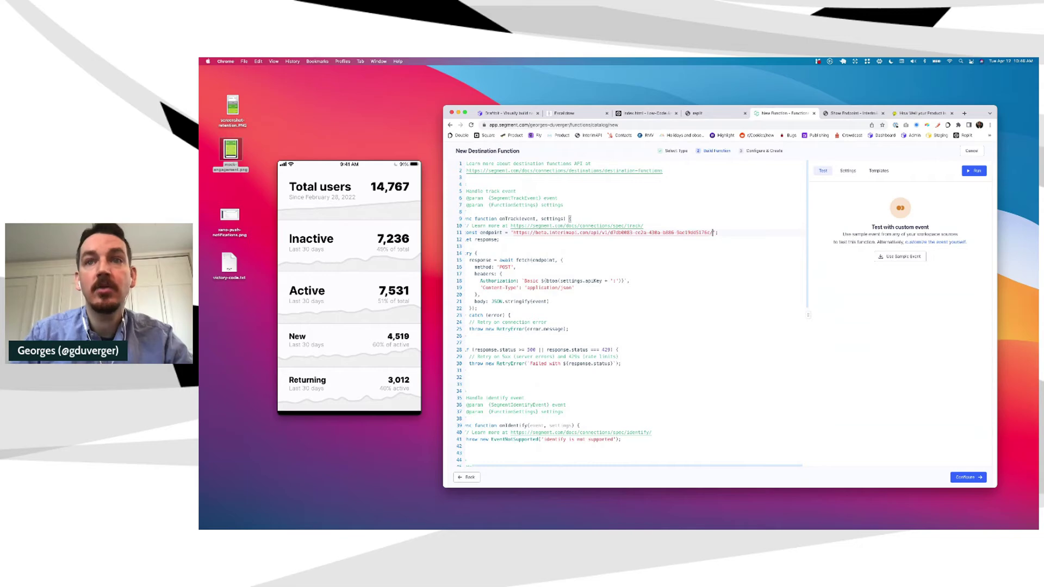
text(eanalytics)
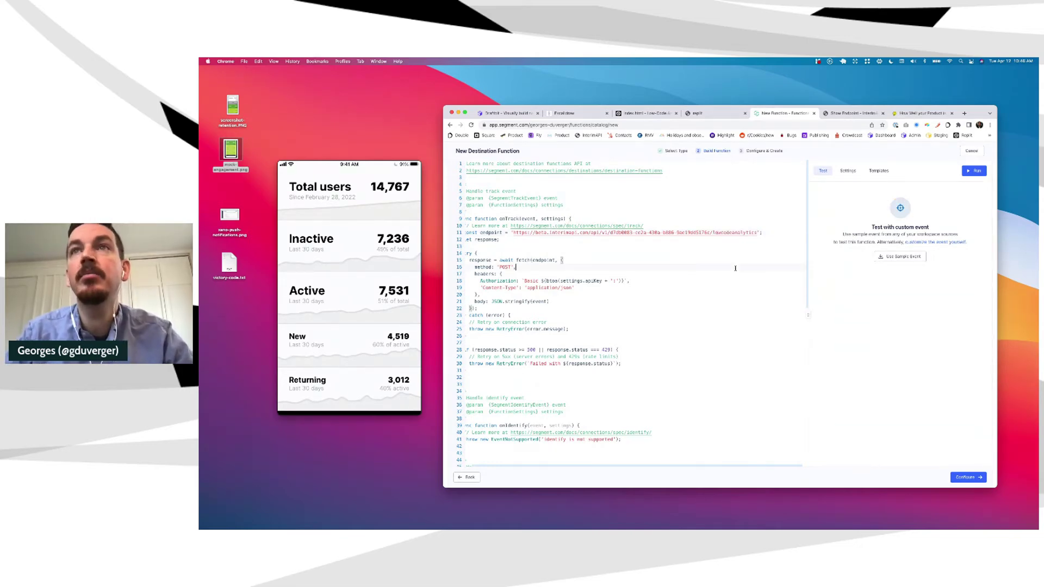
key(ctrl+Tab)
key(ctrl+shift+Tab)
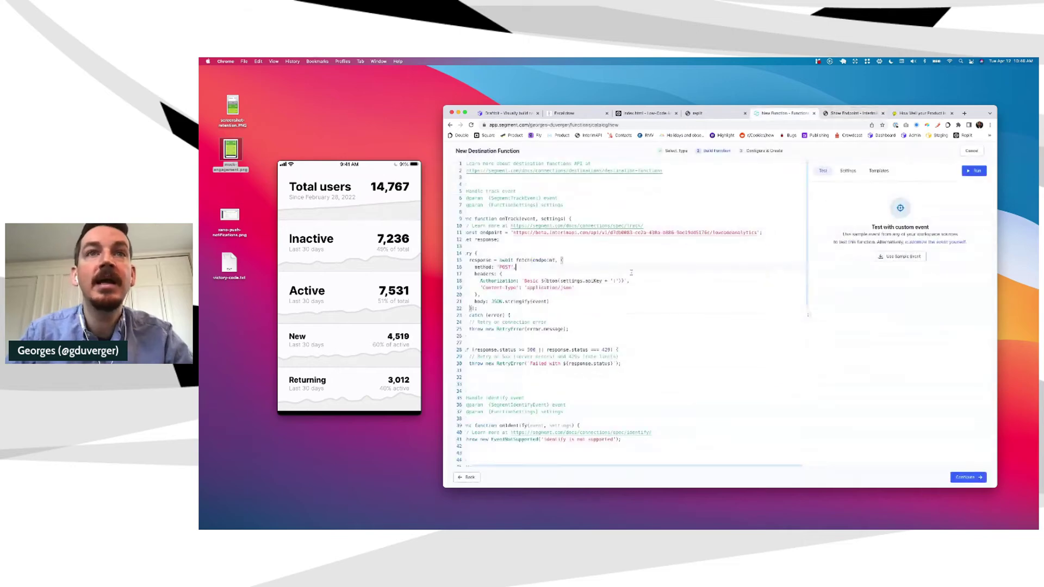
Comment out the Authorization line in the onTrack request headers.
click(488, 280)
key(super+/)
scroll(495, 293, down, 2)
scroll(494, 294, left, 1)
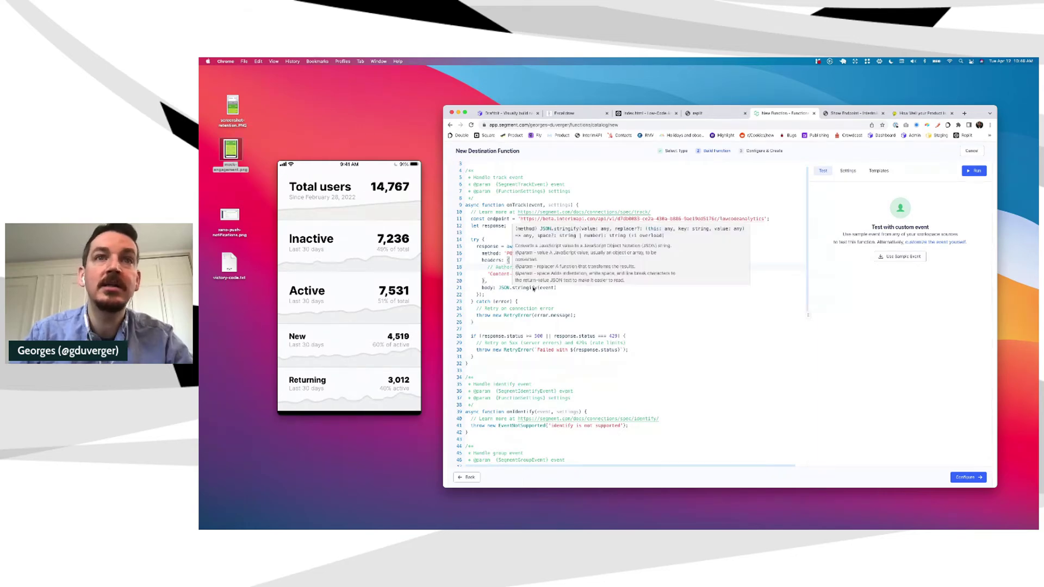
Copy the user attribute name from the InterimAPI model and replace the event argument of JSON.stringify with an empty object.
double_click(547, 287)
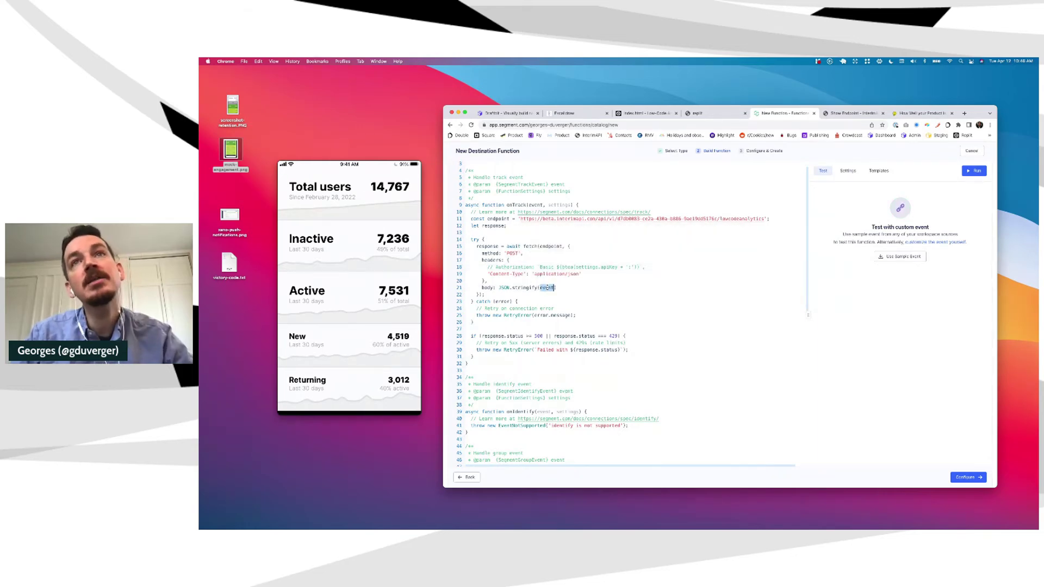
key(ctrl+Tab)
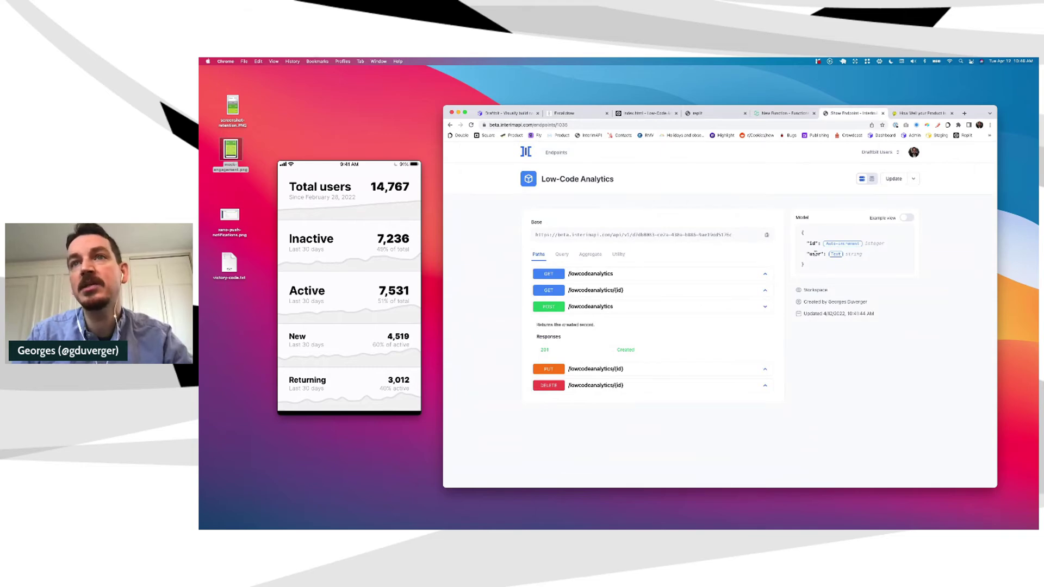
drag(812, 253, 820, 254)
key(ctrl+c)
key(ctrl+shift+Tab)
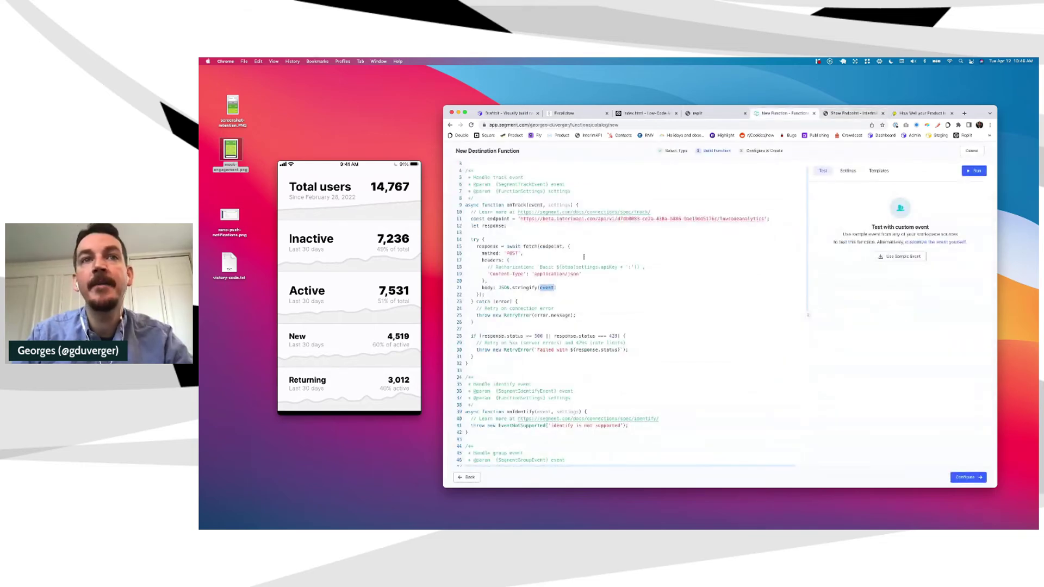
key(ctrl+v)
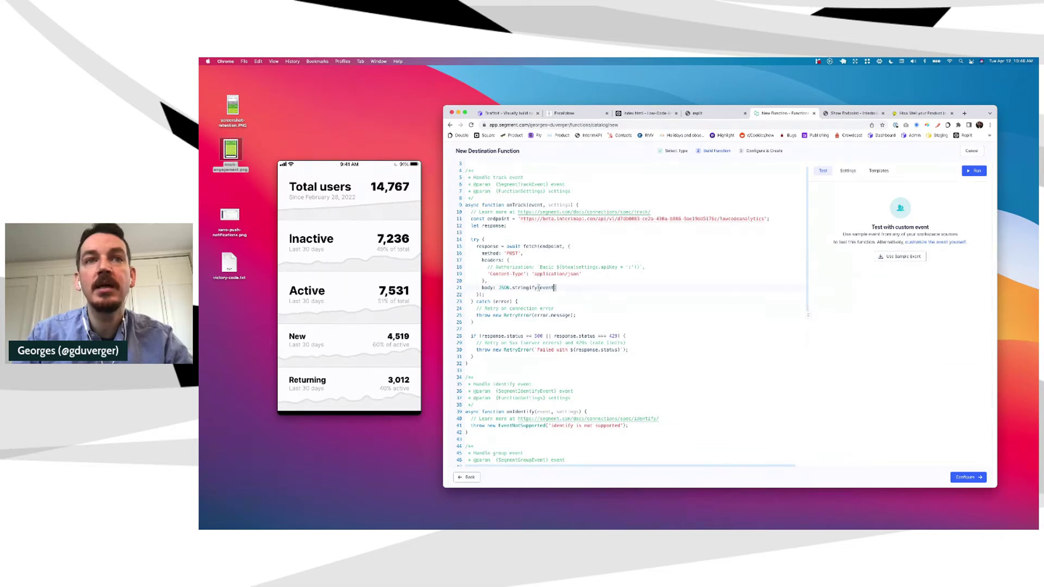
key(BackSpace)
key(BackSpace)
key(BackSpace)
key(BackSpace)
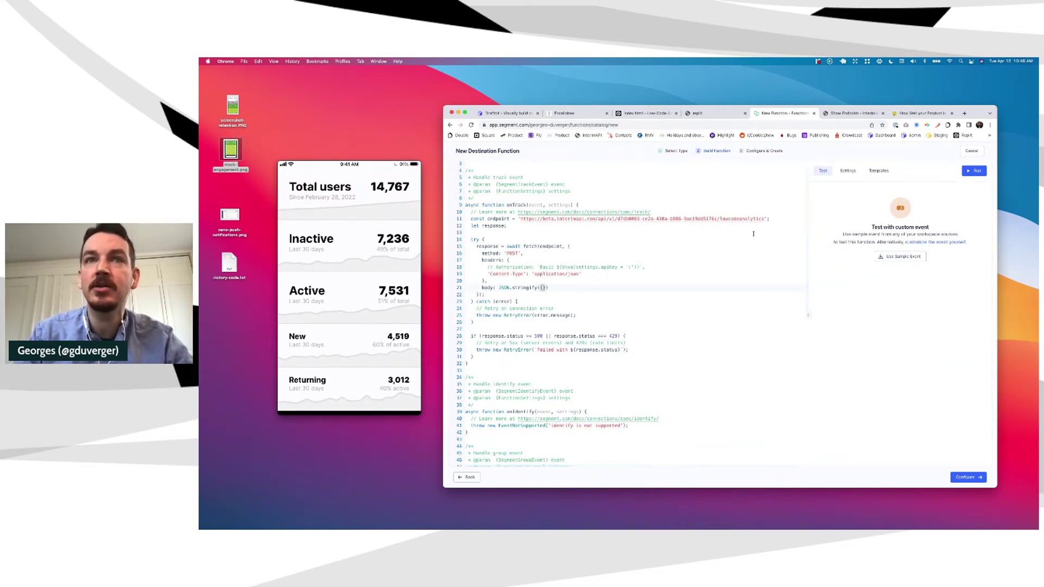
Open the sample event chooser, pick Low-Code Analytics (Source) as the source, and select the first listed page event.
click(902, 257)
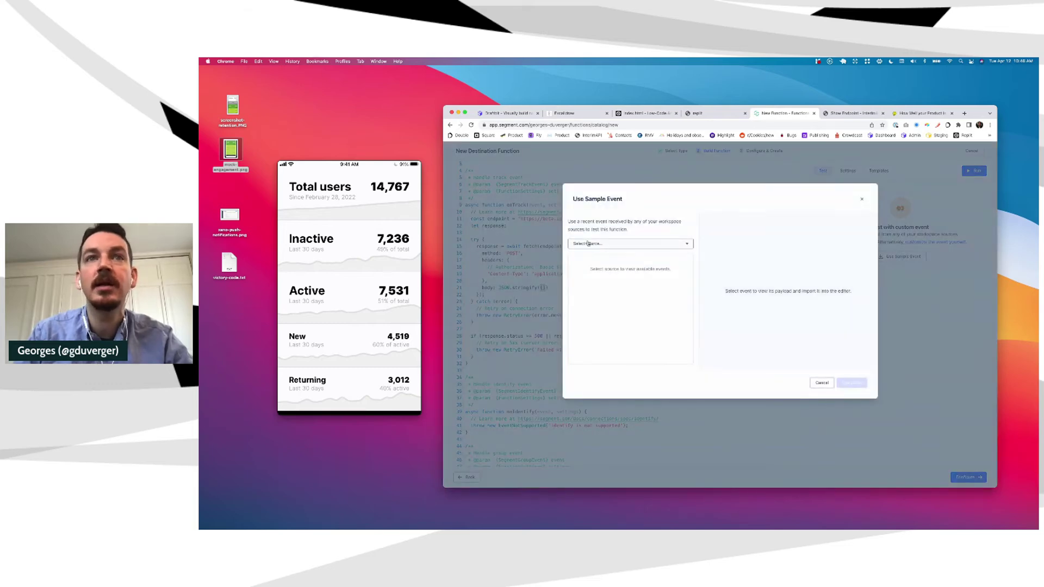
click(589, 244)
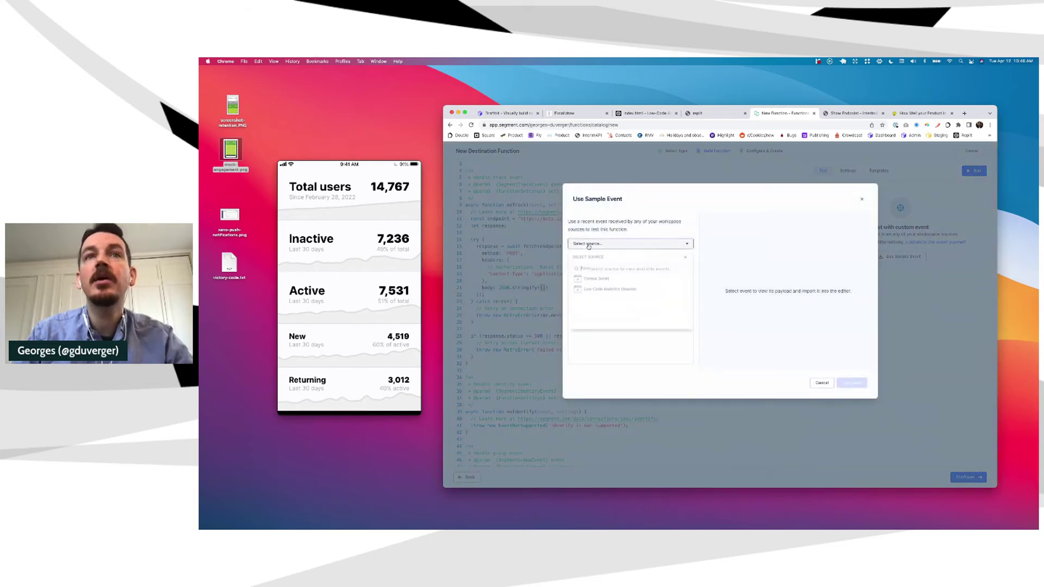
click(594, 291)
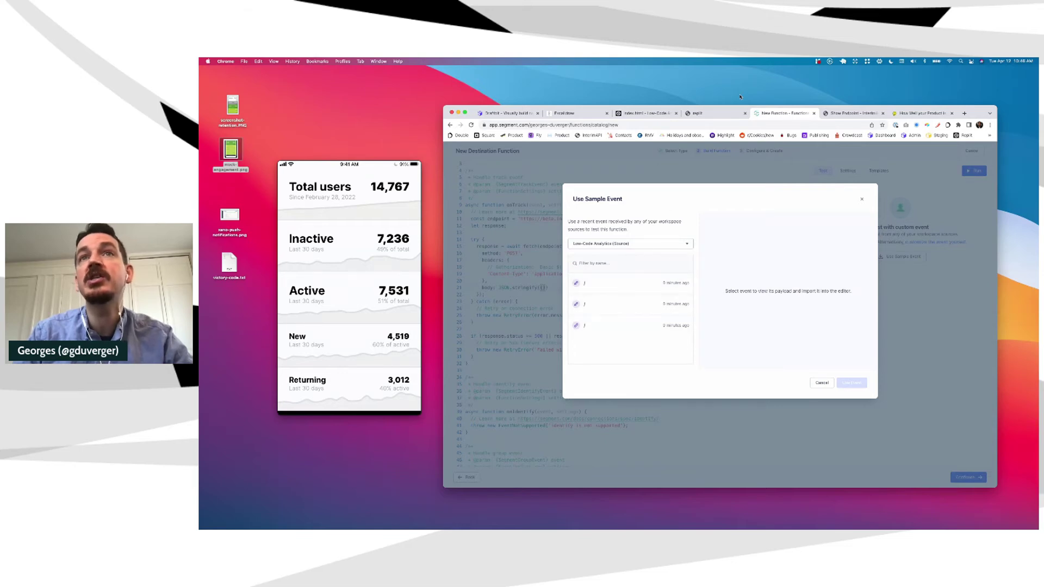
click(622, 285)
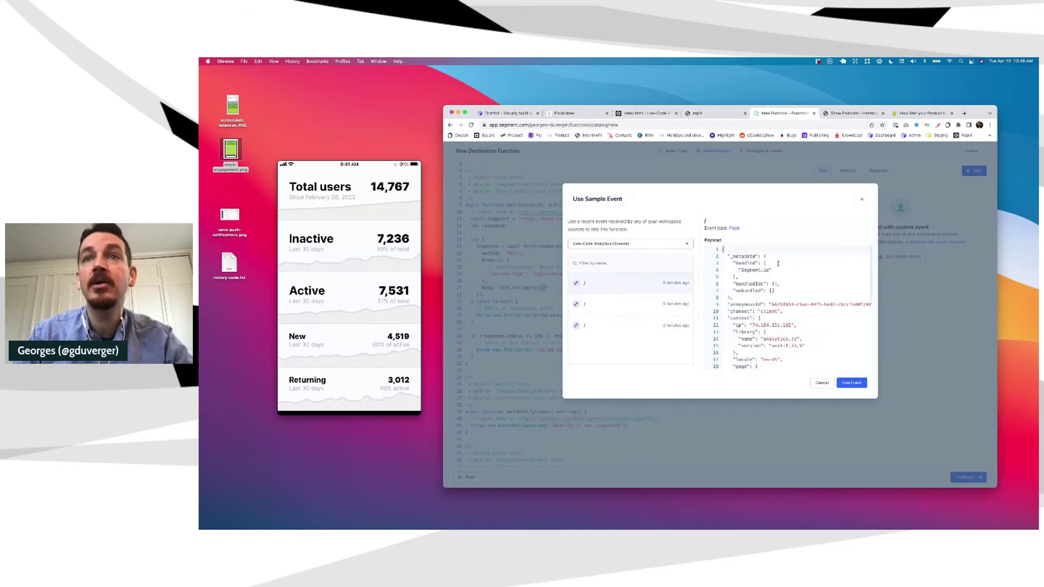
Examine the sample event's payload for user identifiers, highlighting the userId field and checking anonymousId.
scroll(755, 296, down, 5)
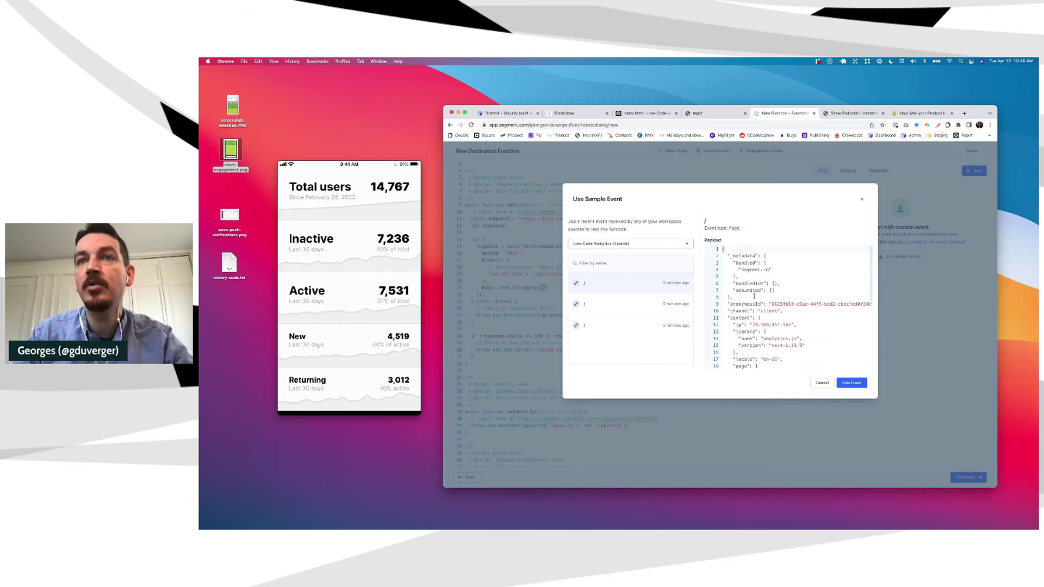
scroll(754, 296, up, 5)
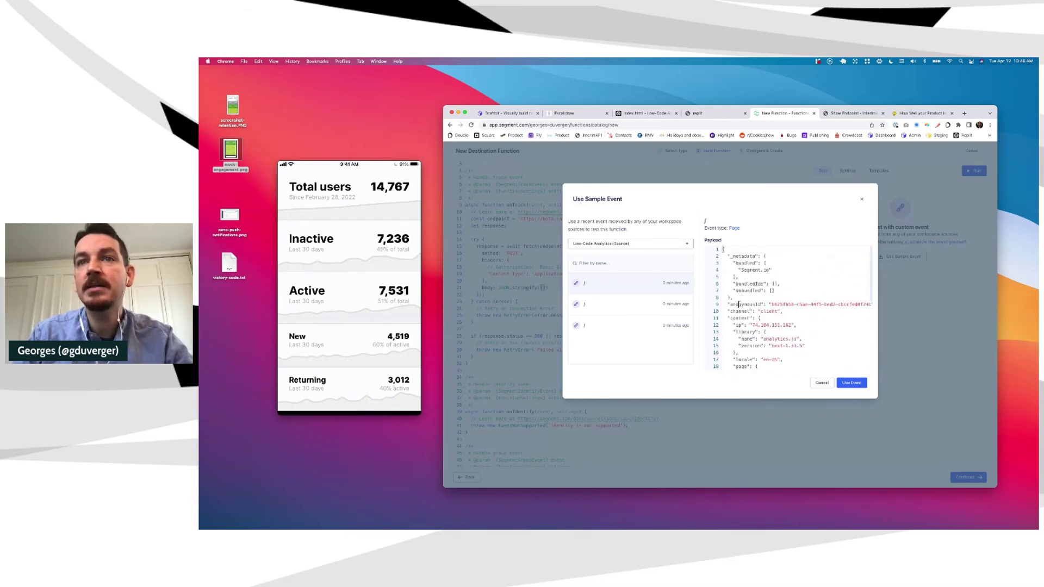
scroll(738, 304, down, 5)
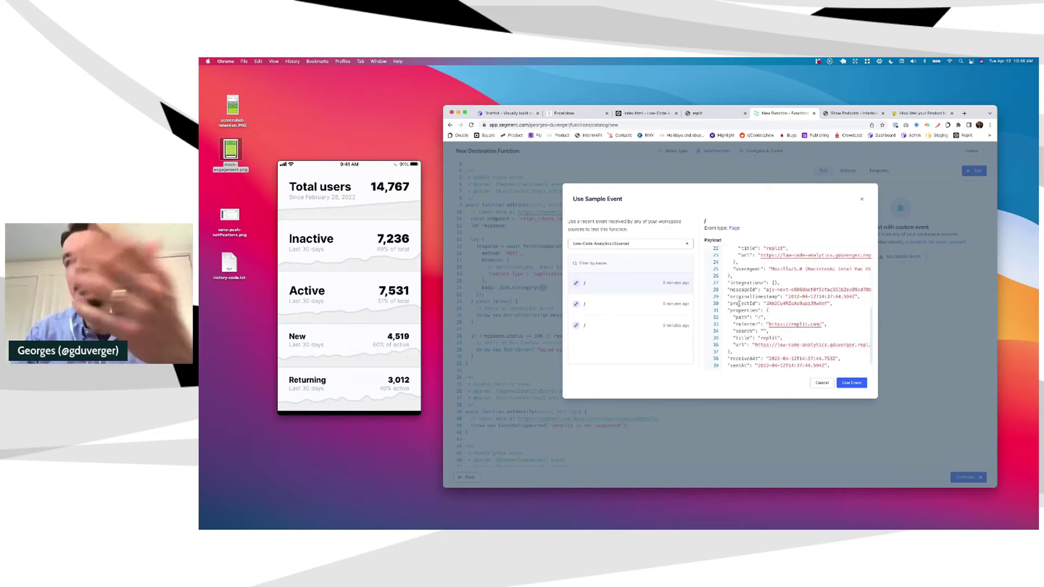
scroll(738, 304, down, 2)
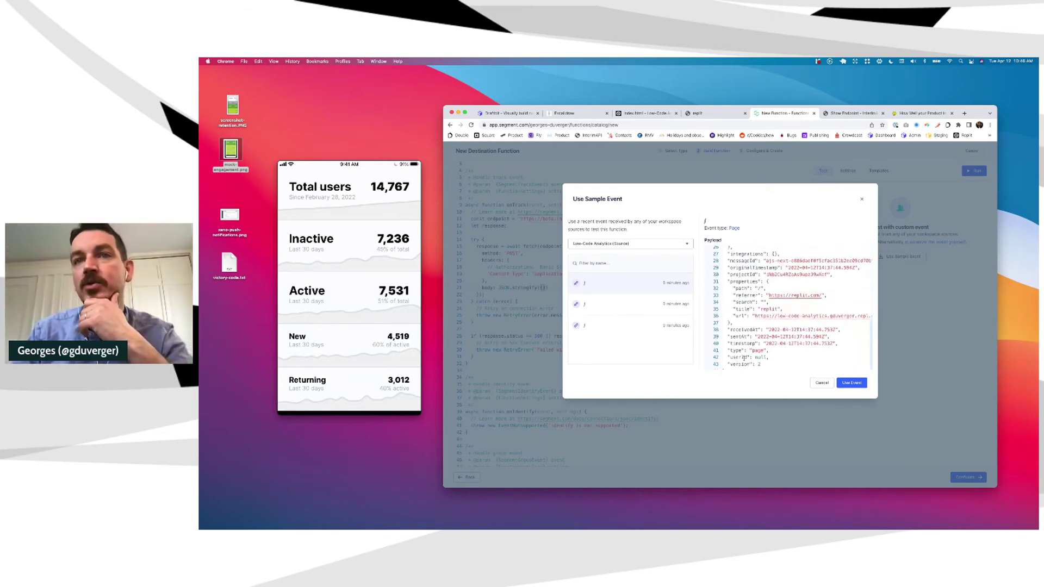
double_click(742, 358)
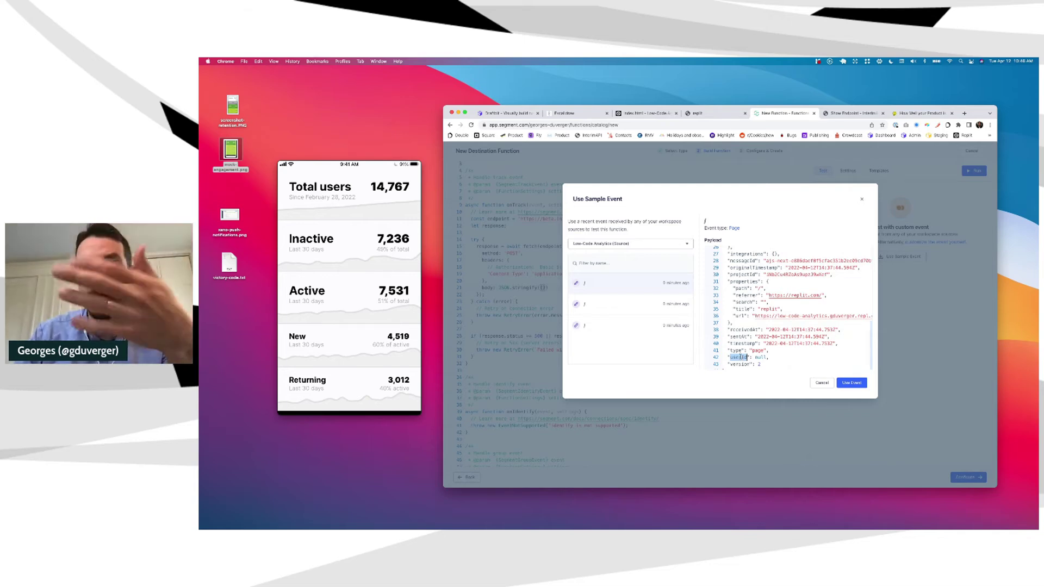
scroll(744, 358, up, 8)
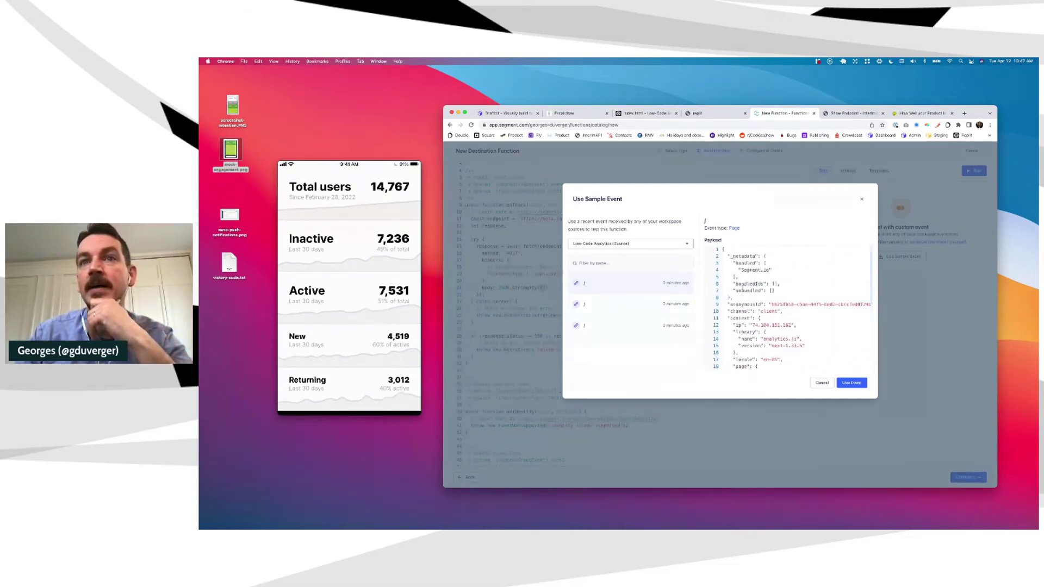
Copy the anonymousId key from the sample event payload and set the onTrack JSON.stringify argument to {"user": event.anonymousId}.
double_click(736, 304)
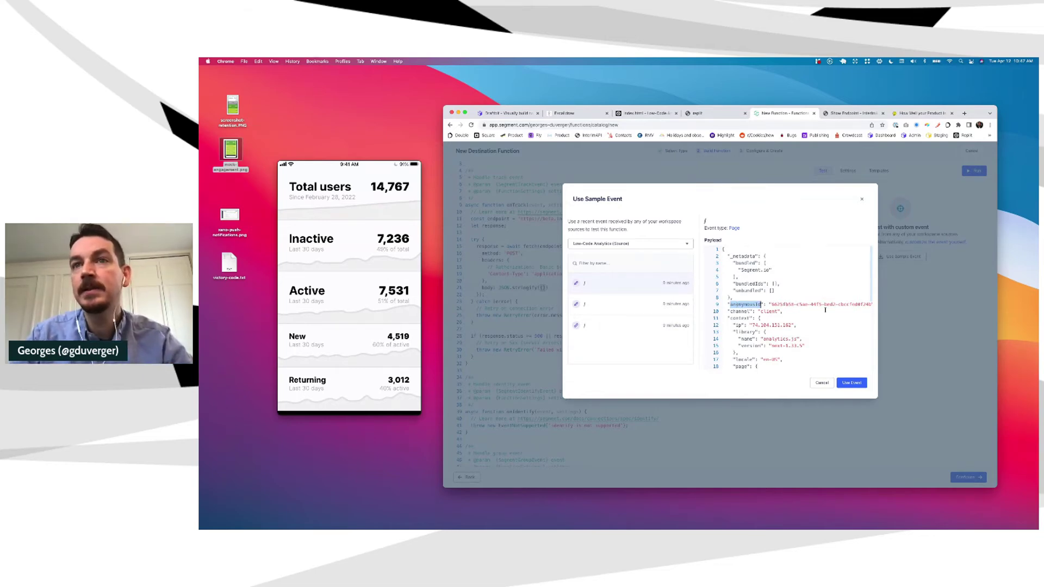
click(864, 201)
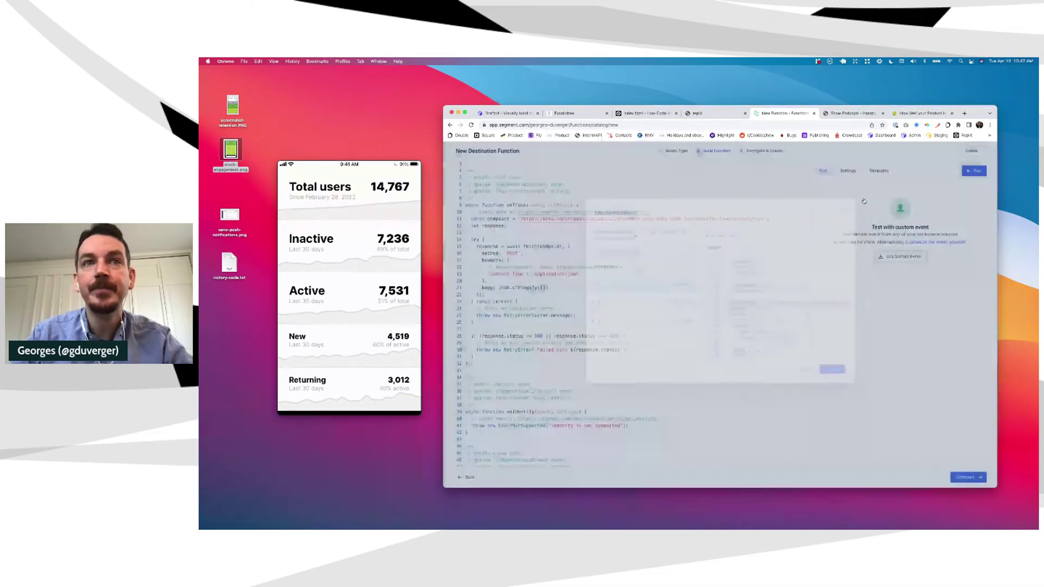
text('user)
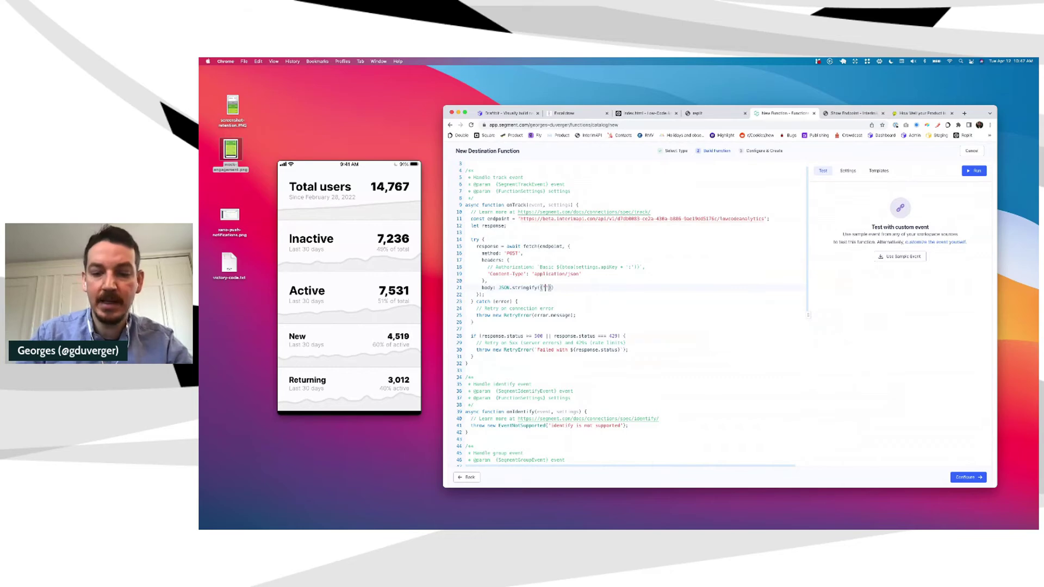
text(': )
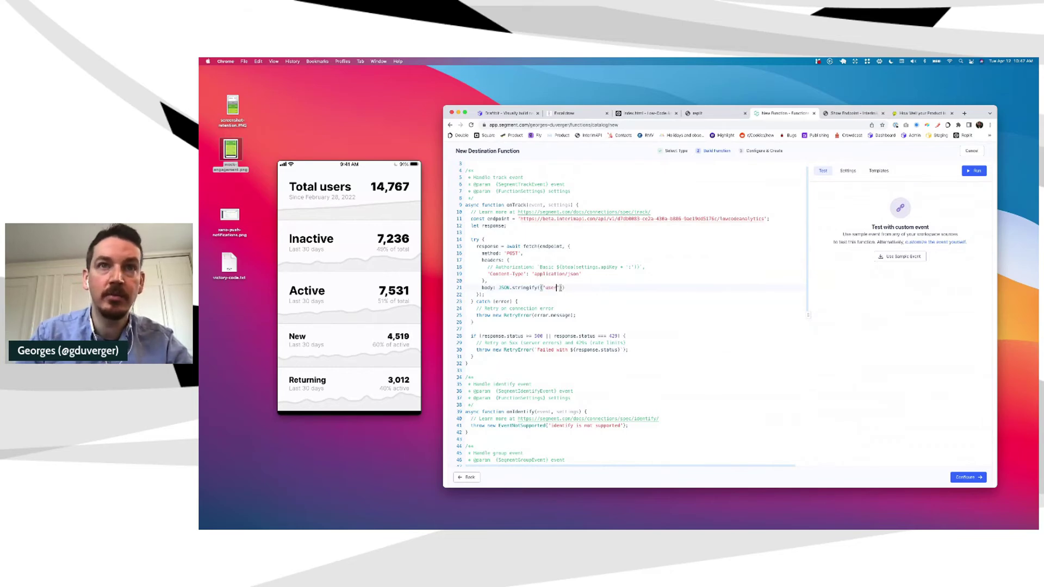
text(anonymousId)
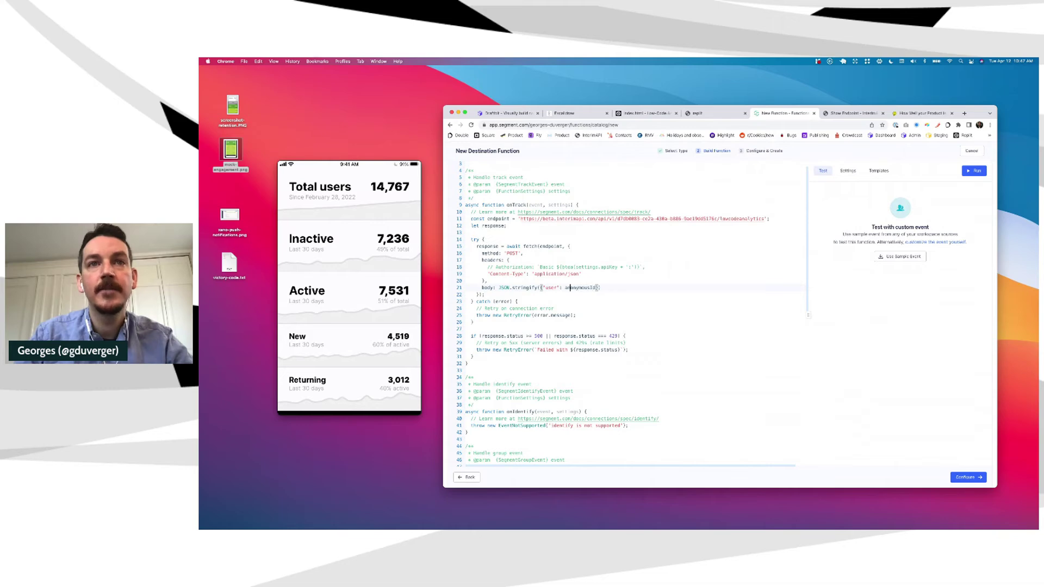
text(event.)
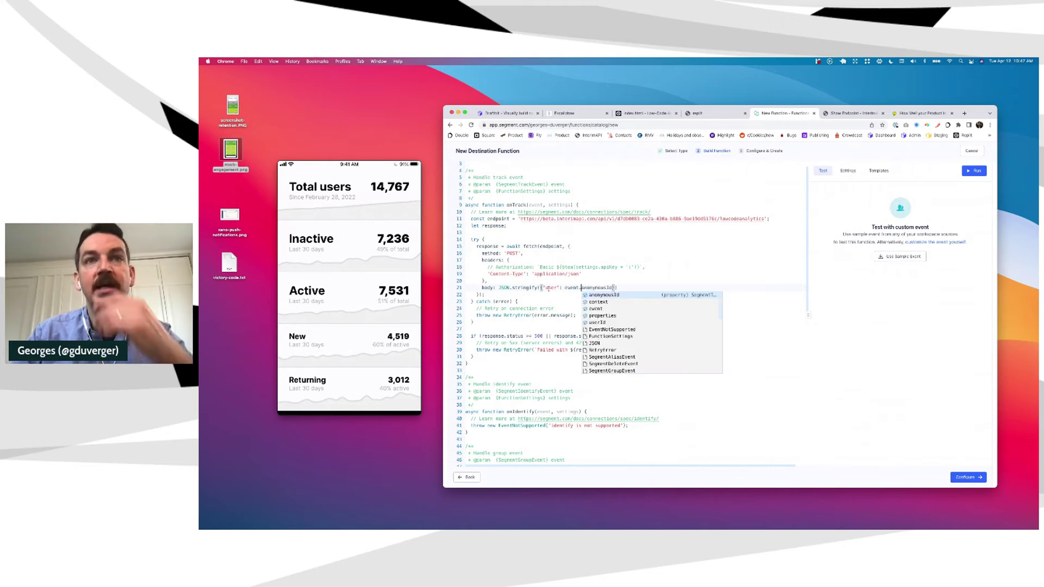
click(569, 301)
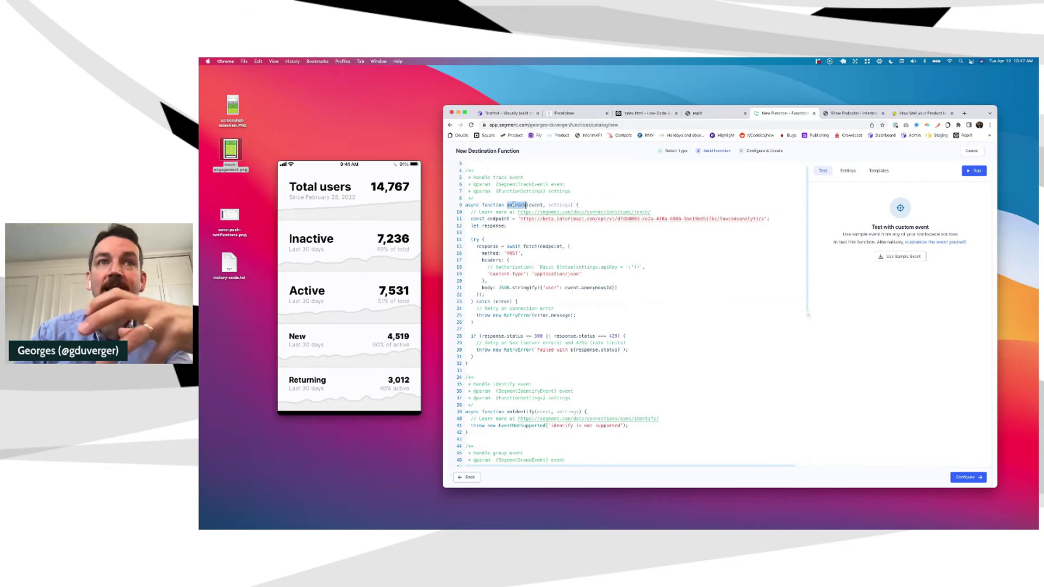
Switch to index.html in Replit and add a commented-out analytics.track(); line below the analytics.page() call.
click(648, 113)
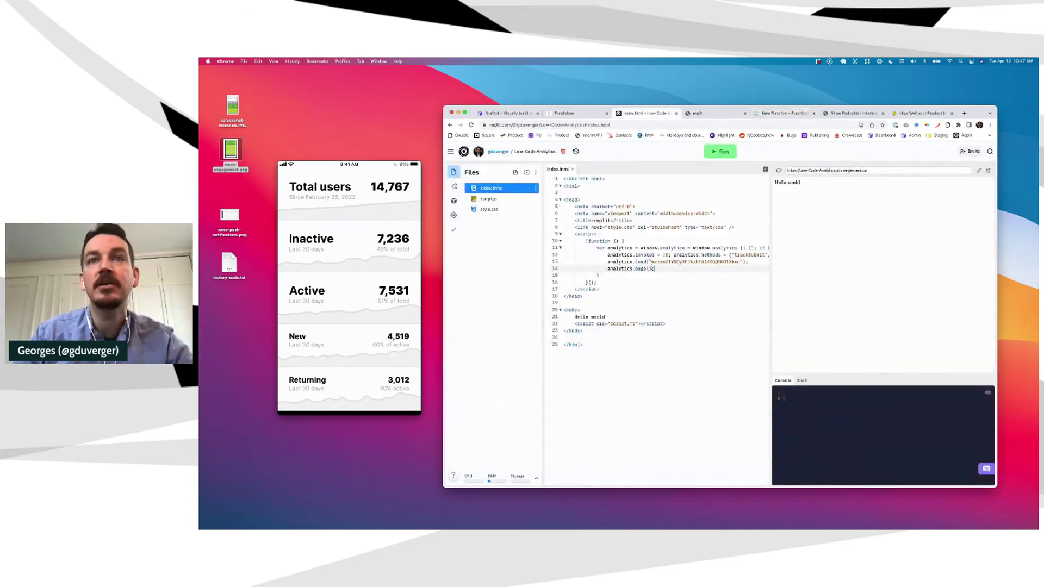
key(Return)
text(analytics.t)
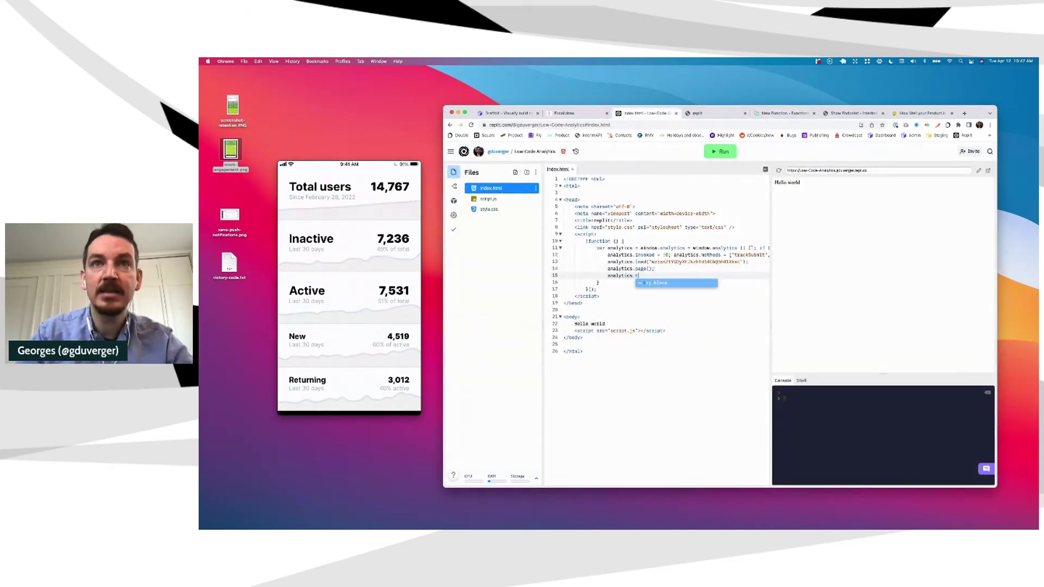
text(rack();)
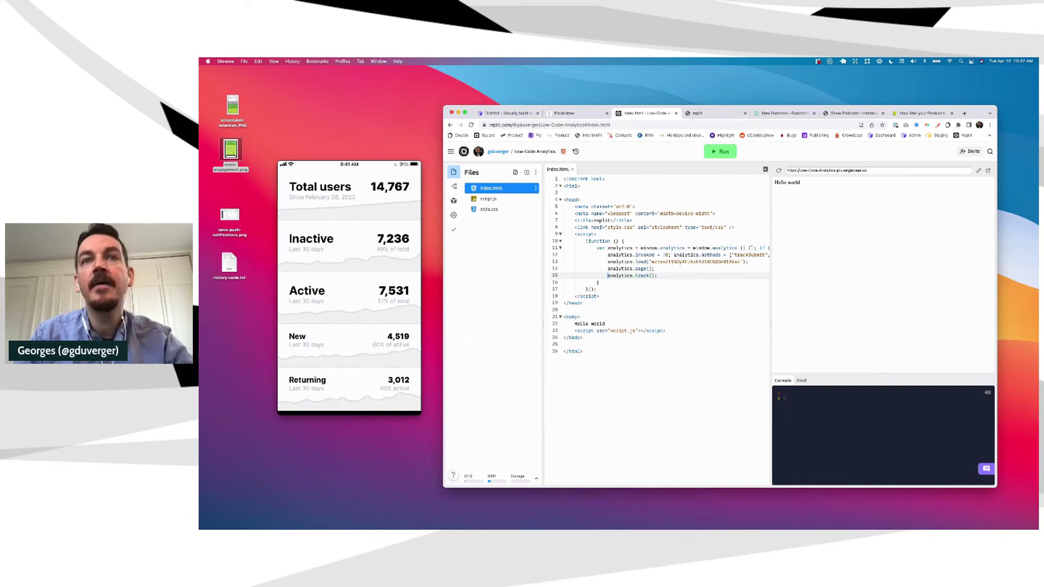
text(//)
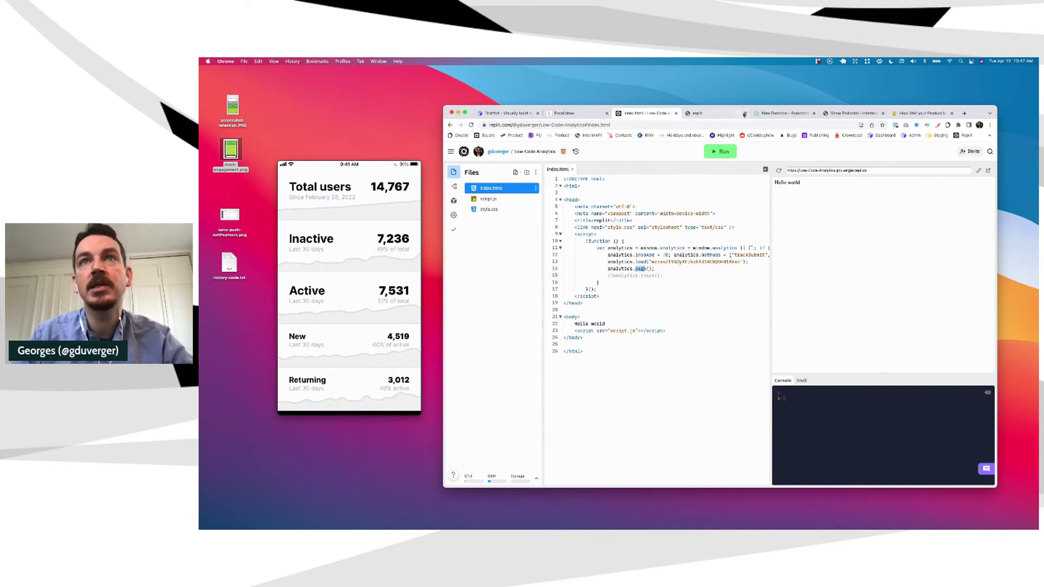
Back in the Segment destination function, start a return statement in the onPage handler below its EventNotSupported line.
click(788, 114)
scroll(530, 348, down, 2)
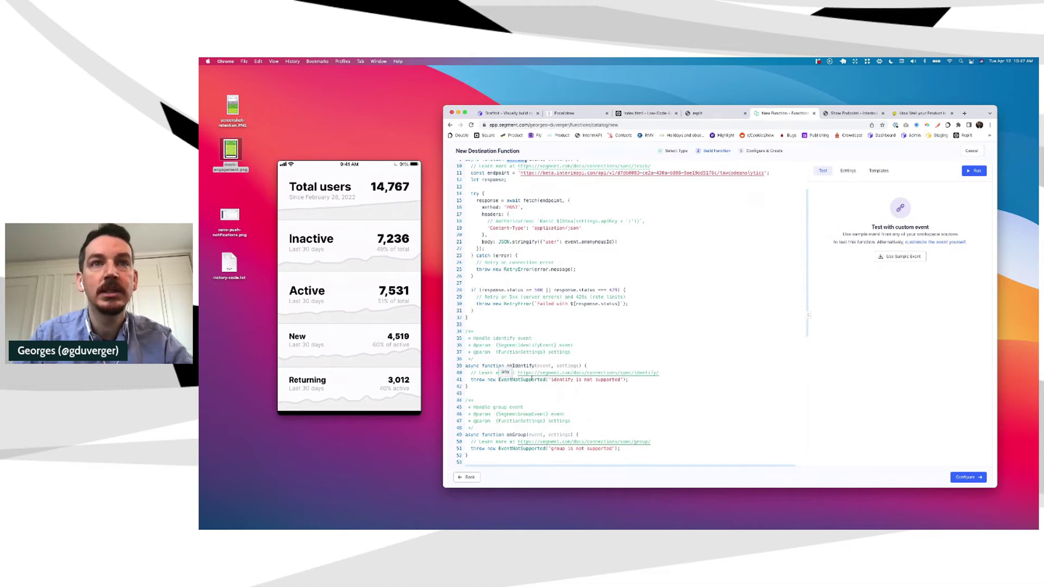
scroll(531, 375, down, 5)
double_click(516, 378)
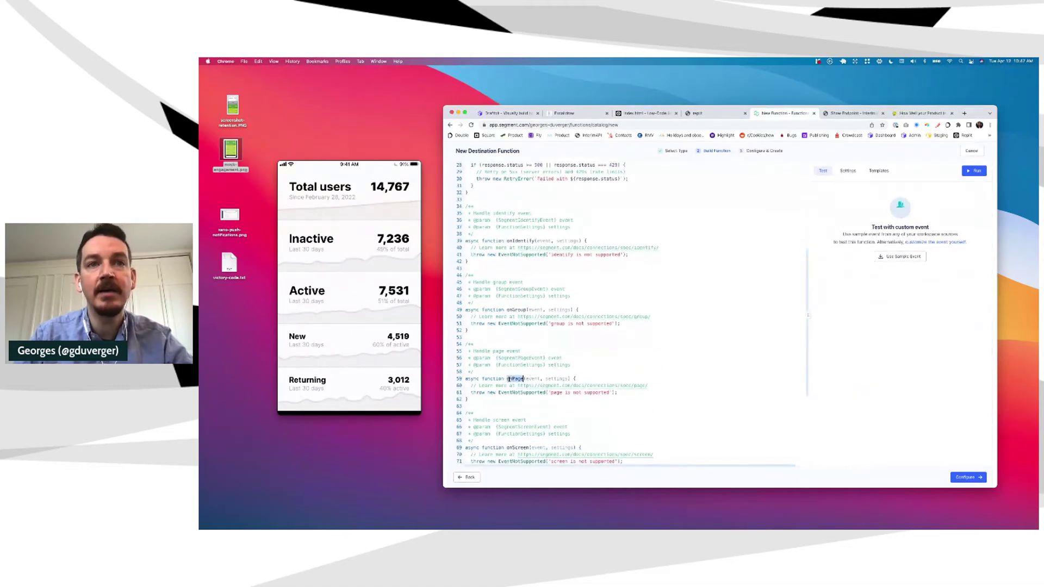
click(619, 392)
key(Return)
text(ret)
key(Escape)
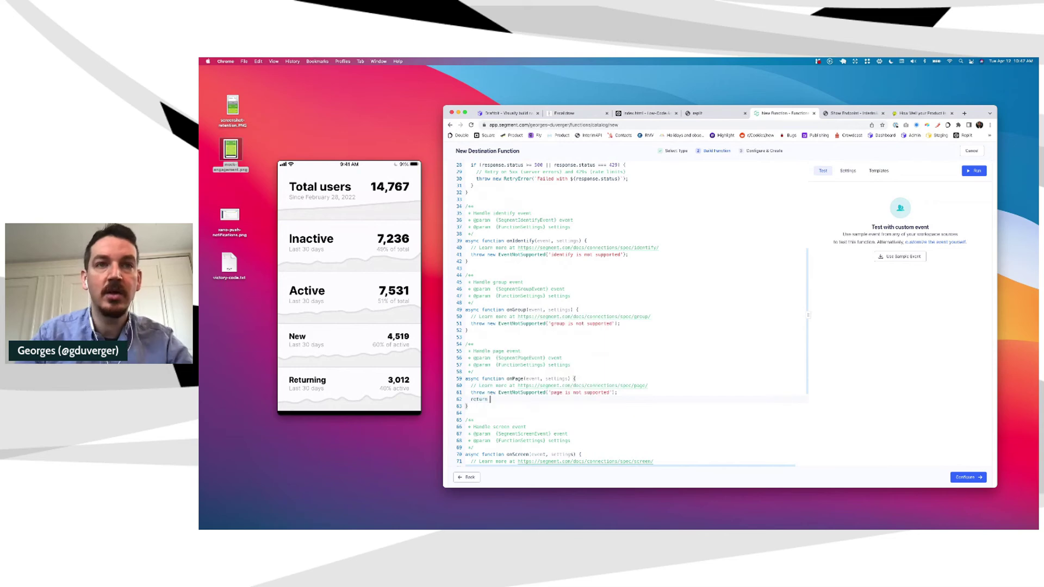
key(BackSpace)
key(BackSpace)
key(BackSpace)
Make onPage return onTrack(event, settings), and comment out its line that throws EventNotSupported.
scroll(517, 186, up, 5)
scroll(517, 186, up, 4)
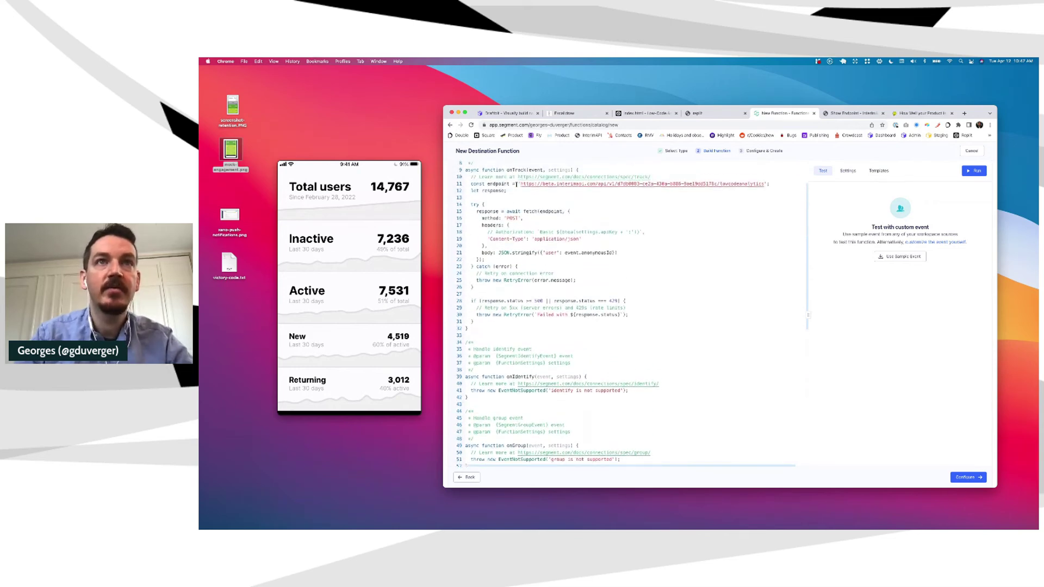
double_click(516, 178)
key(ctrl+c)
scroll(551, 306, down, 1)
scroll(551, 306, down, 6)
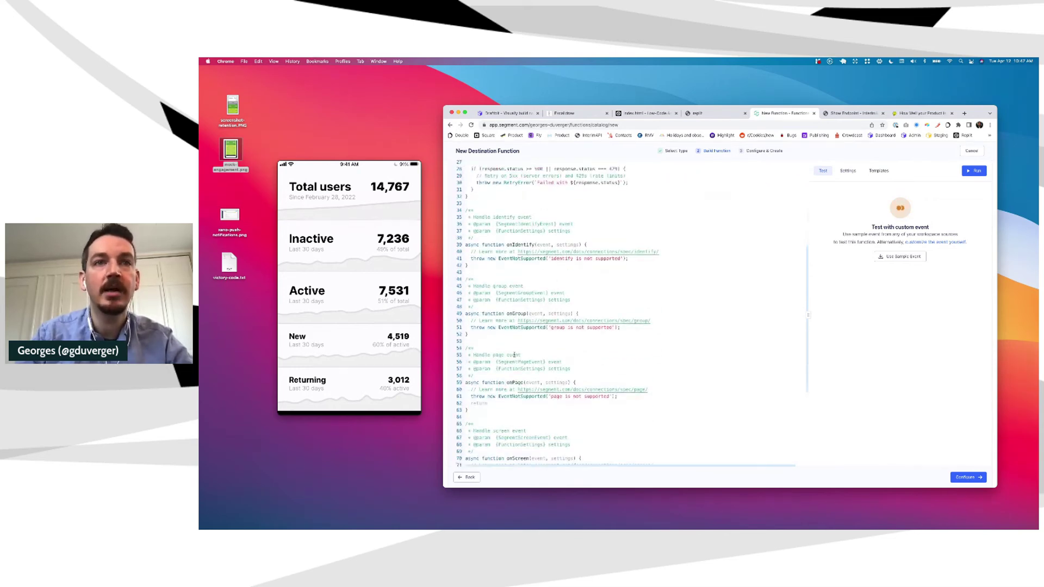
key(ctrl+v)
text(()
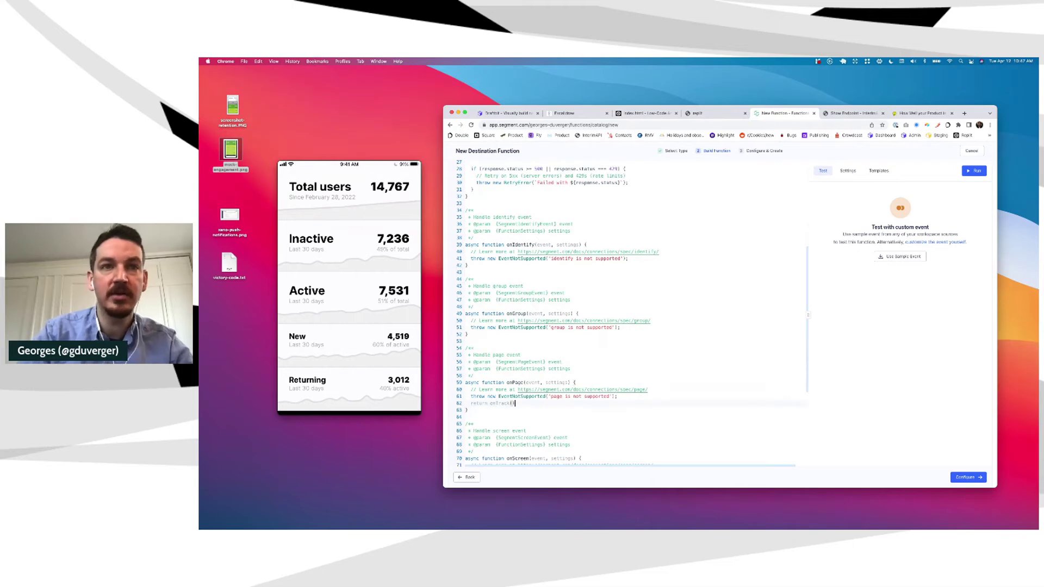
text(event, set)
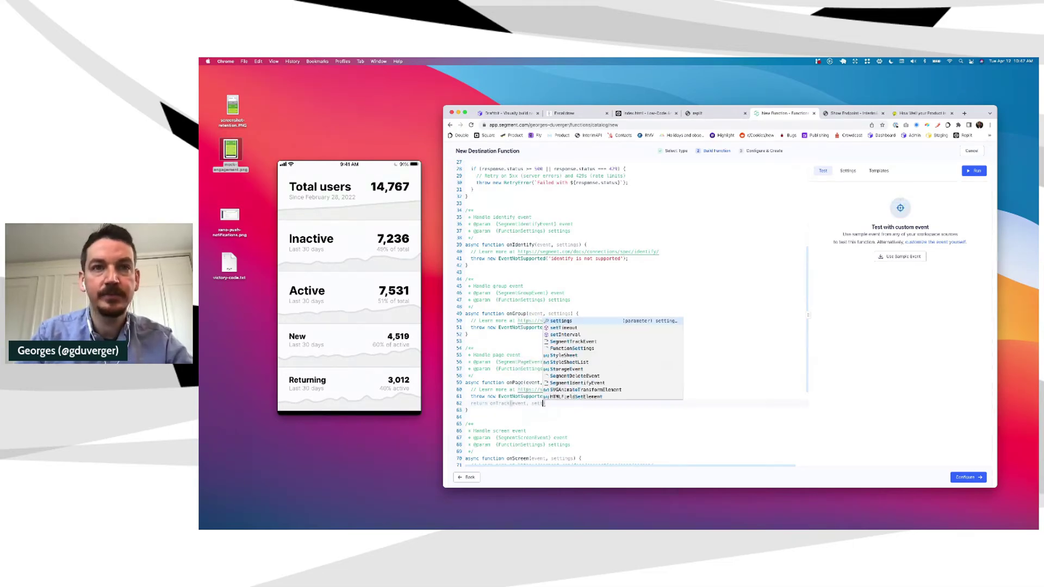
key(Return)
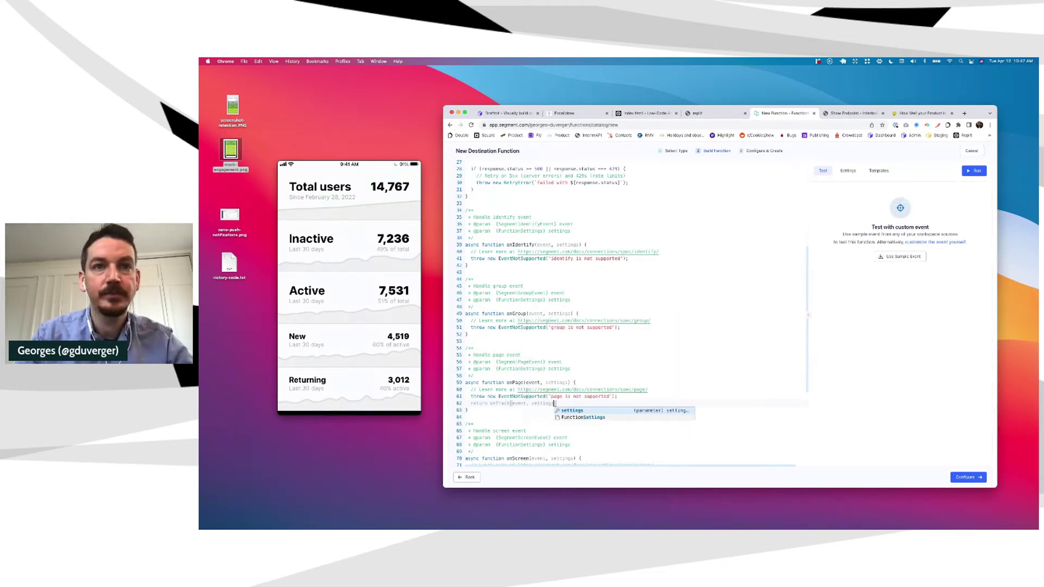
click(568, 397)
key(super+slash)
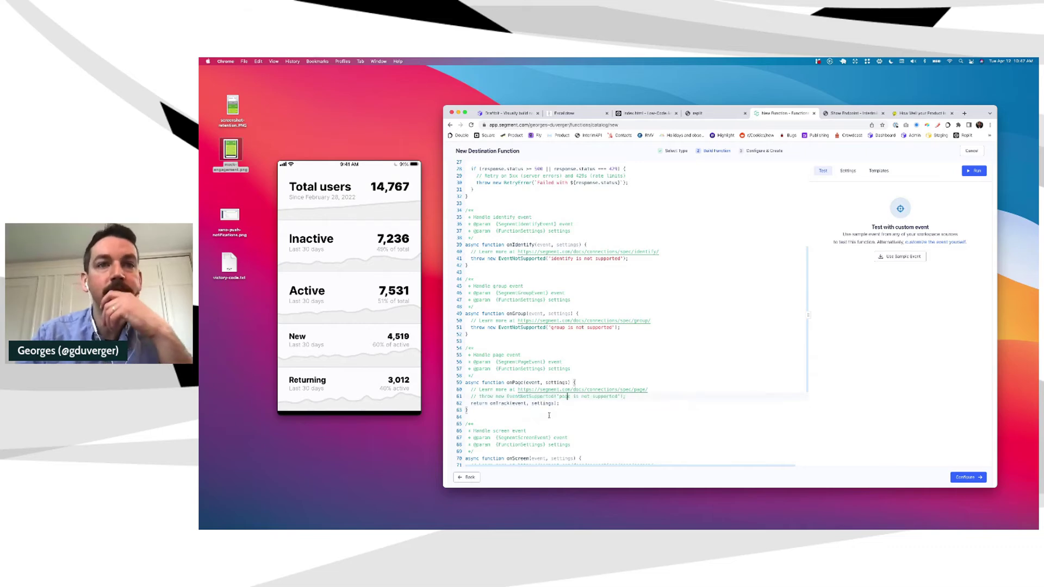
Load the first page event from Low-Code Analytics (Source) as the sample payload and run the function test.
scroll(549, 416, up, 2)
scroll(550, 416, up, 6)
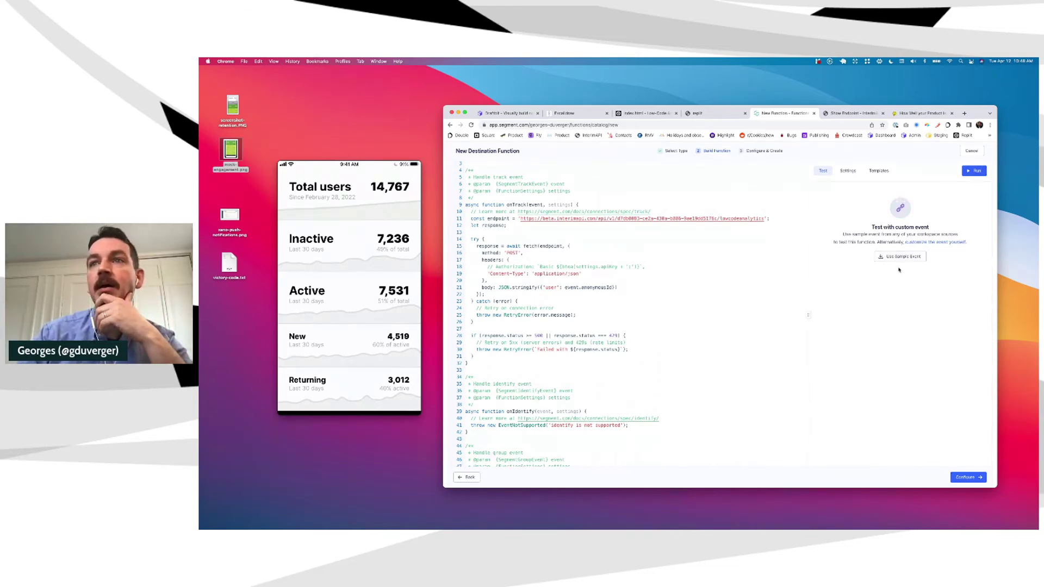
click(901, 258)
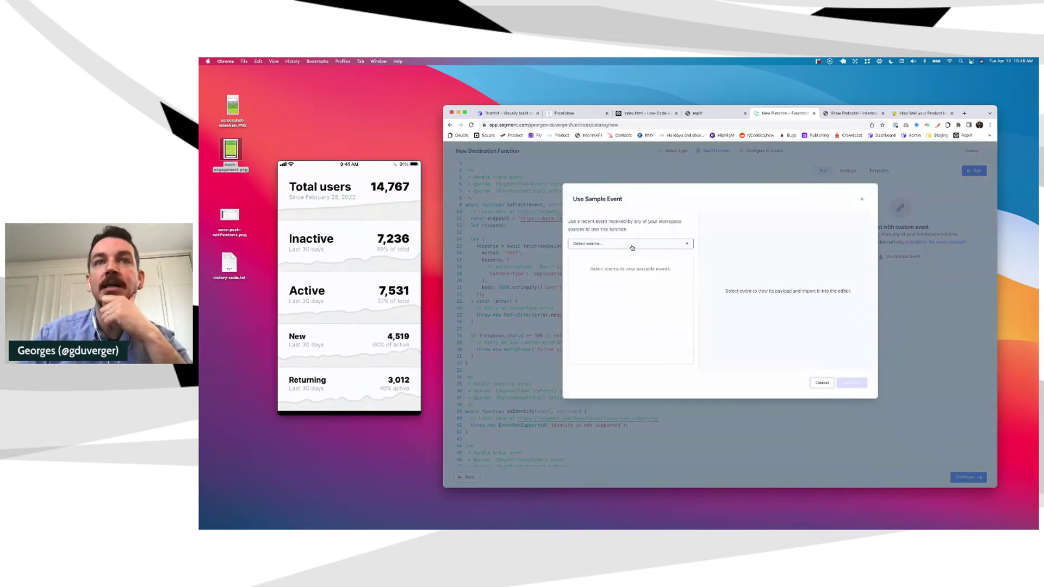
click(632, 246)
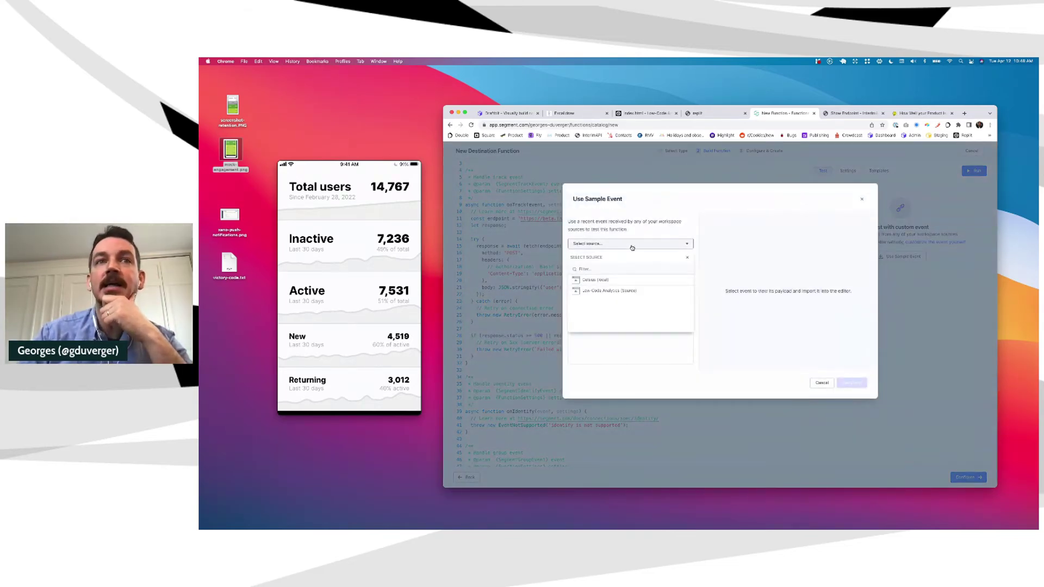
click(609, 291)
click(603, 292)
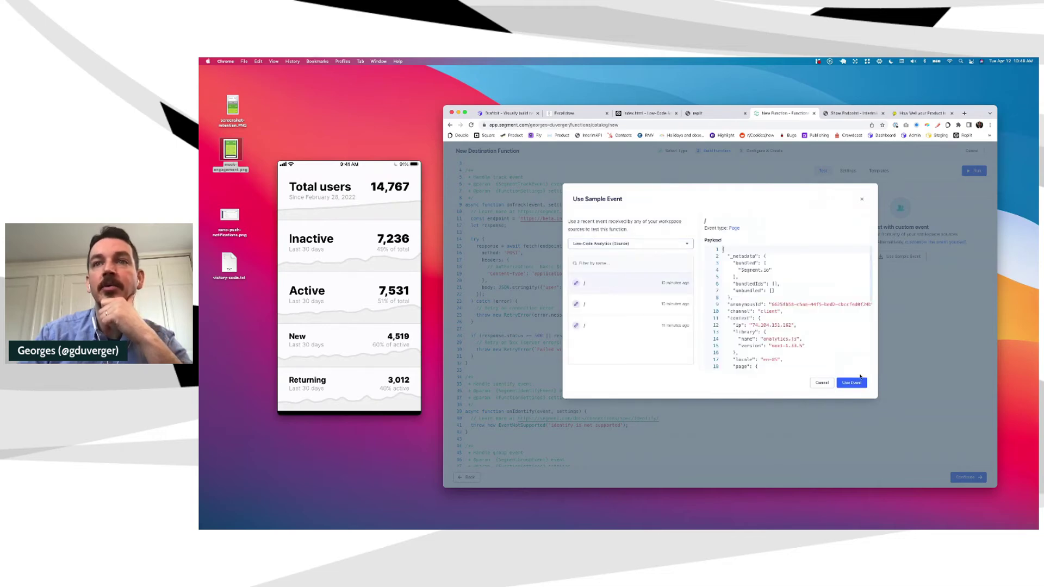
click(855, 383)
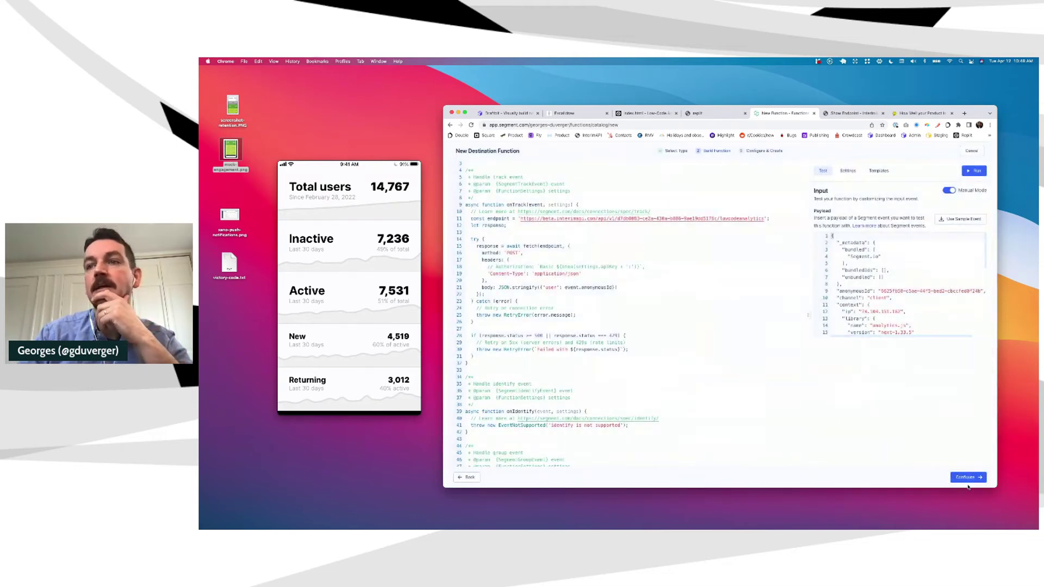
click(980, 172)
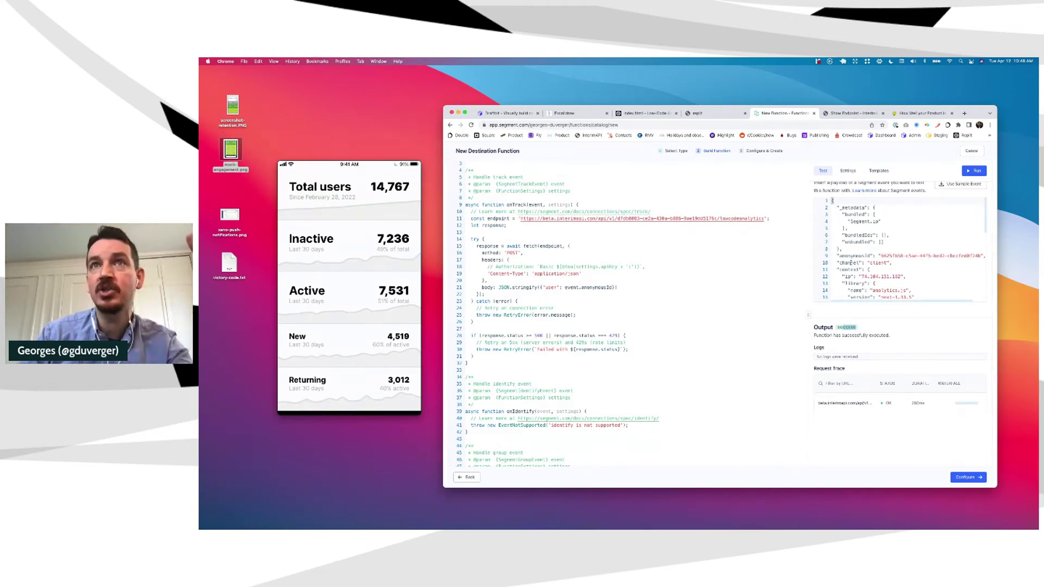
Switch to the Low-Code Analytics endpoint in InterimAPI, show its endpoint data, and highlight the stored user value.
click(849, 113)
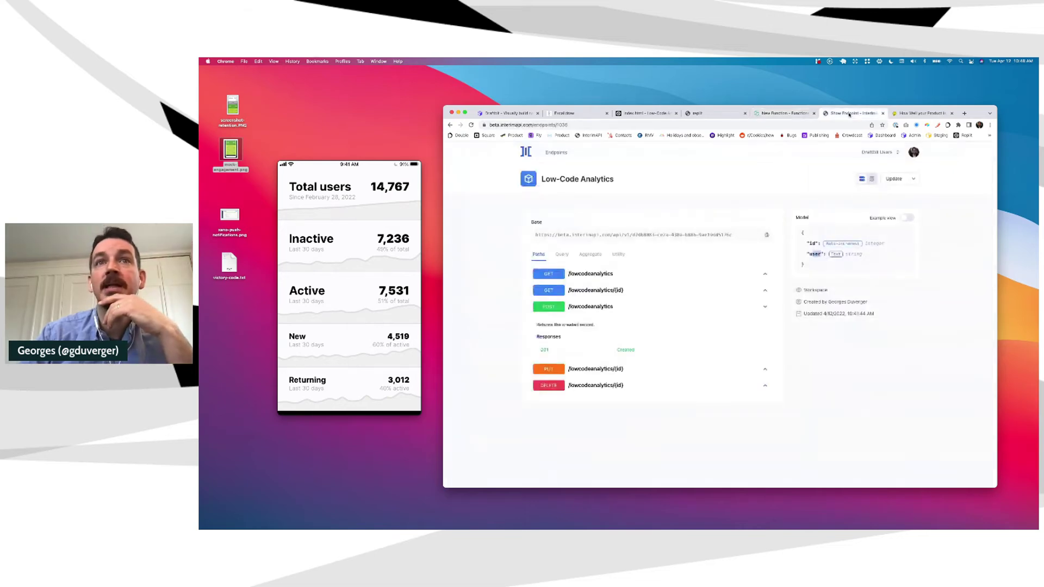
click(872, 179)
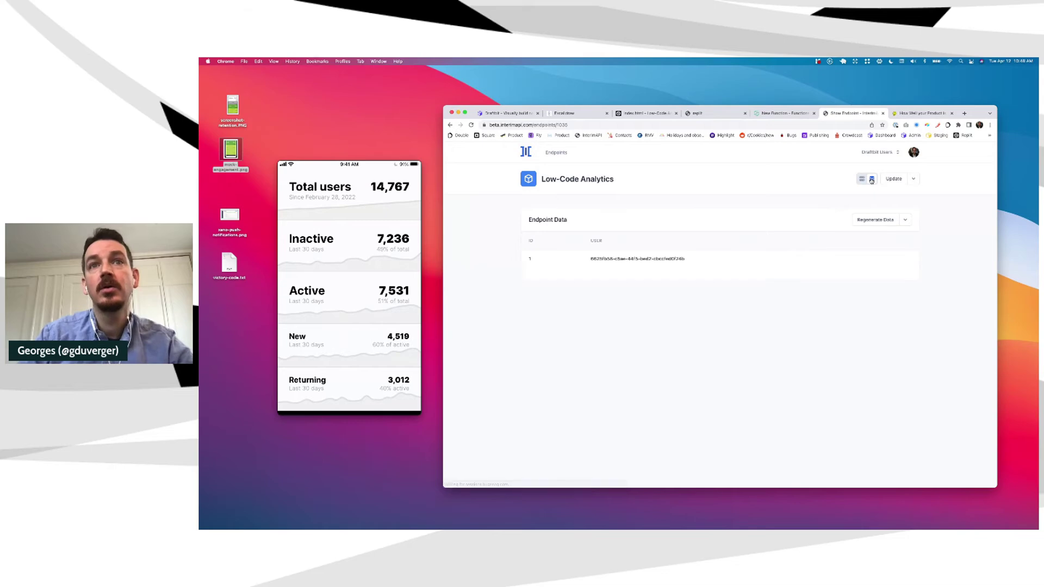
drag(590, 259, 701, 260)
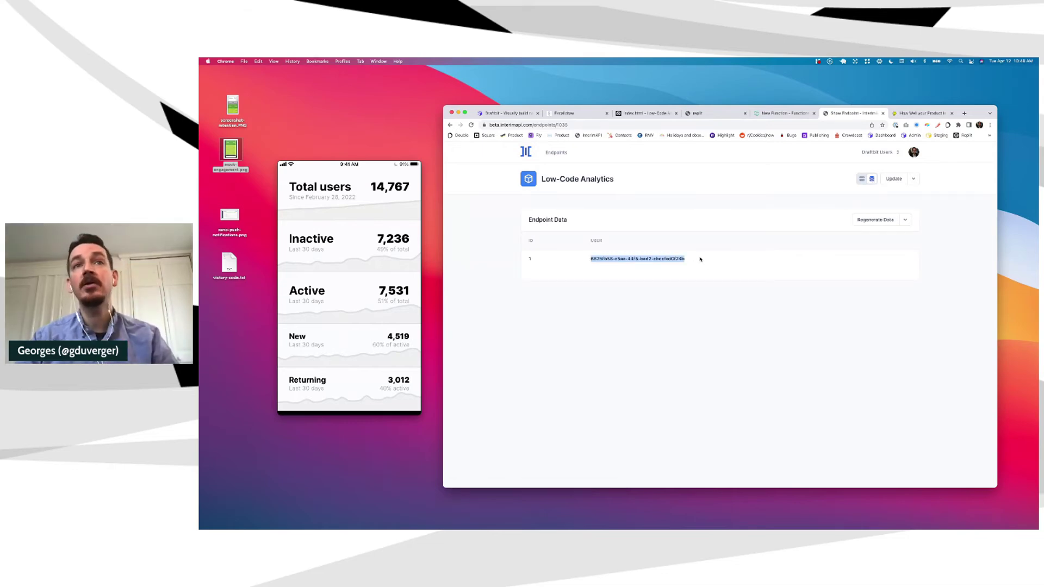
click(507, 124)
key(super+Tab)
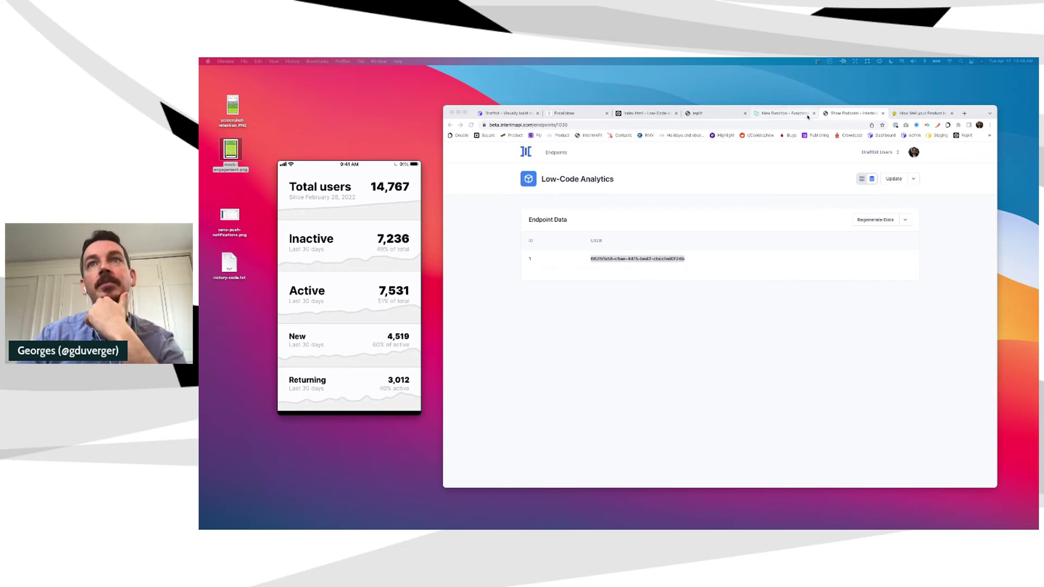
click(707, 125)
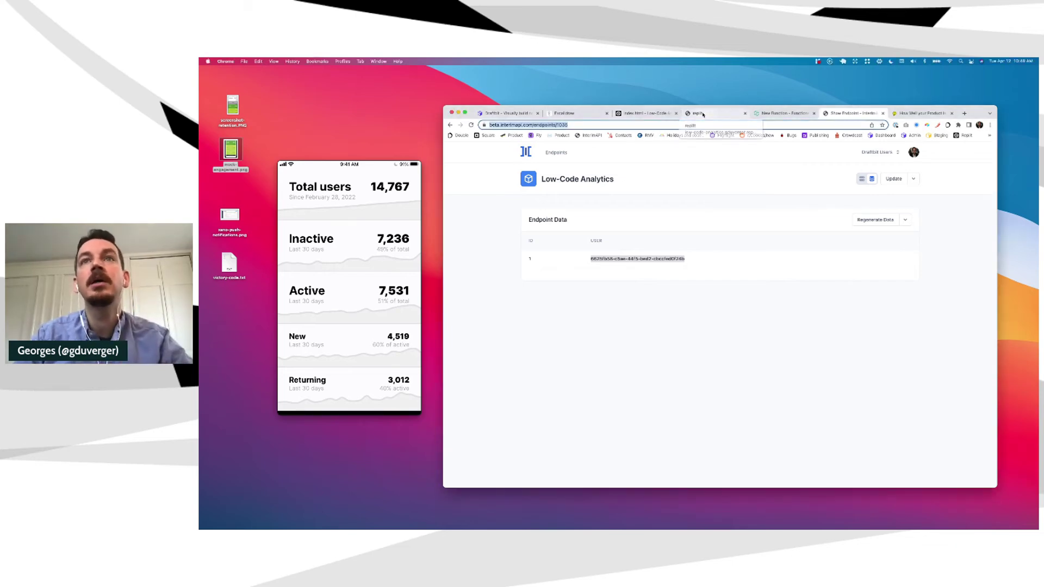
Return to the Segment function and examine the test payload's remaining fields down to its end.
click(783, 113)
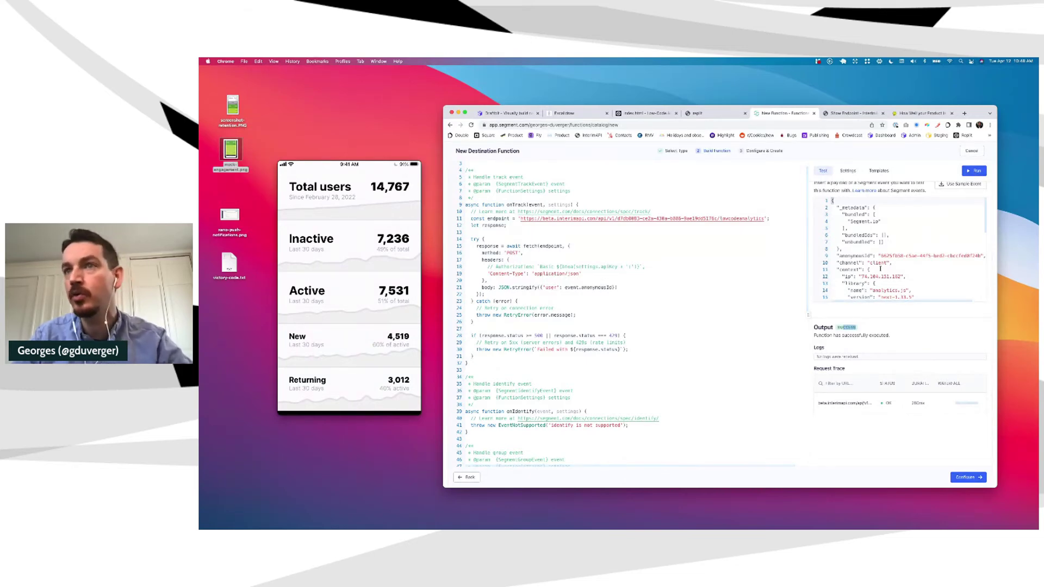
scroll(881, 263, down, 3)
scroll(881, 263, down, 7)
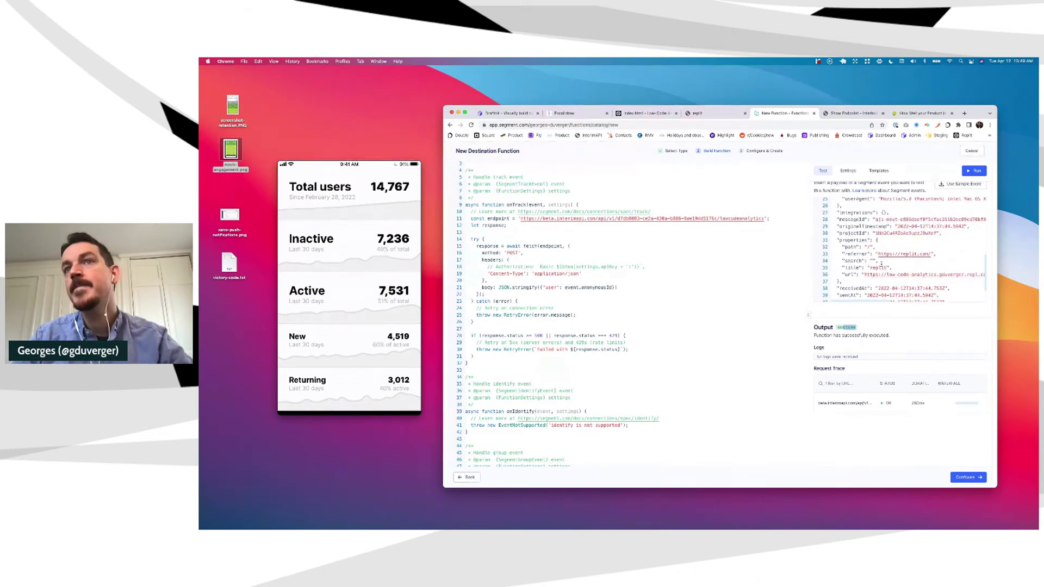
scroll(872, 229, down, 3)
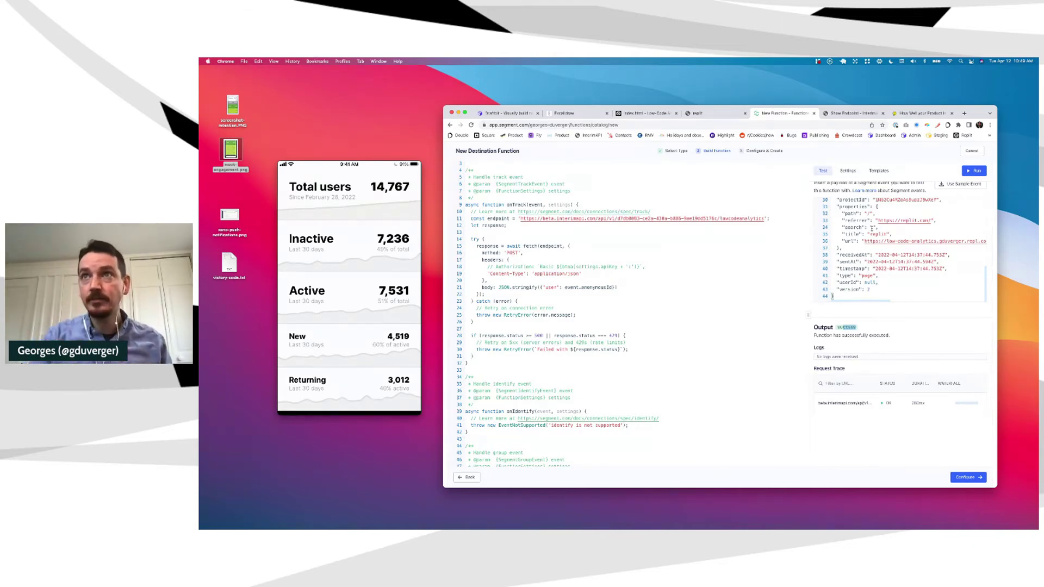
Open the Xano website in a new browser tab.
key(super+t)
text(xano)
key(Return)
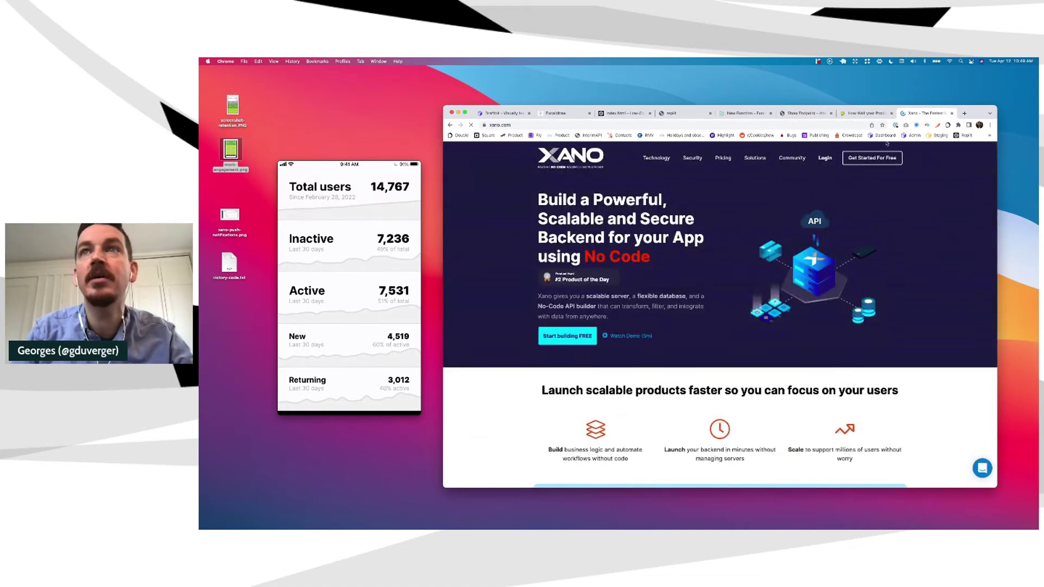
Log in to Xano with the saved account's e-mail and password from the password manager.
click(825, 158)
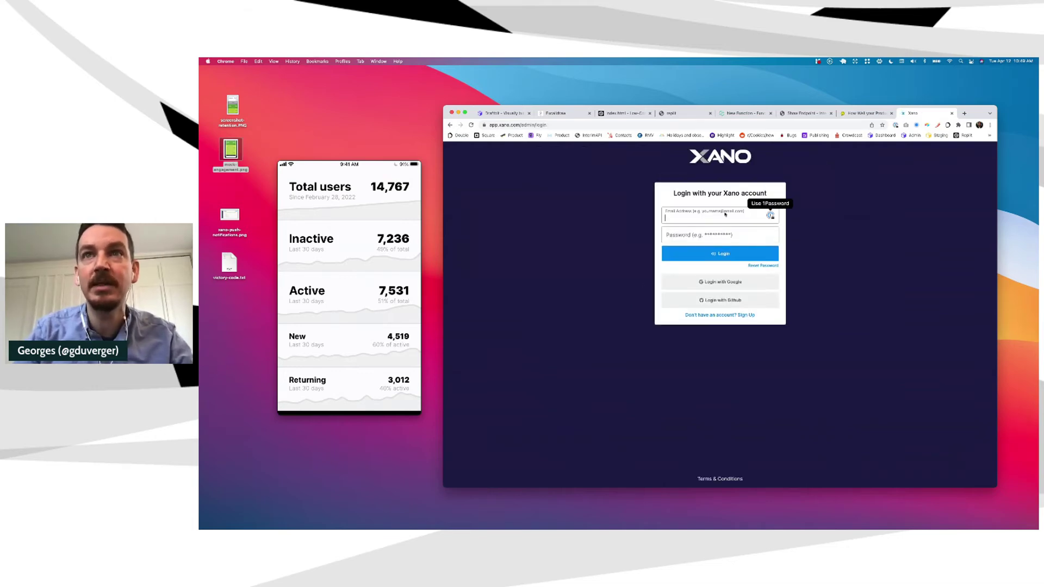
click(771, 216)
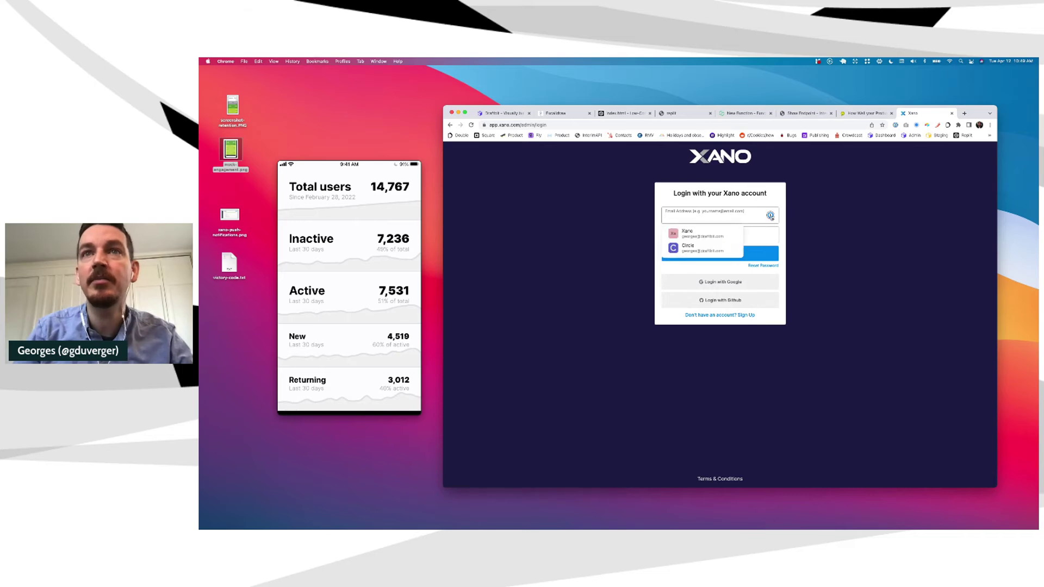
click(711, 236)
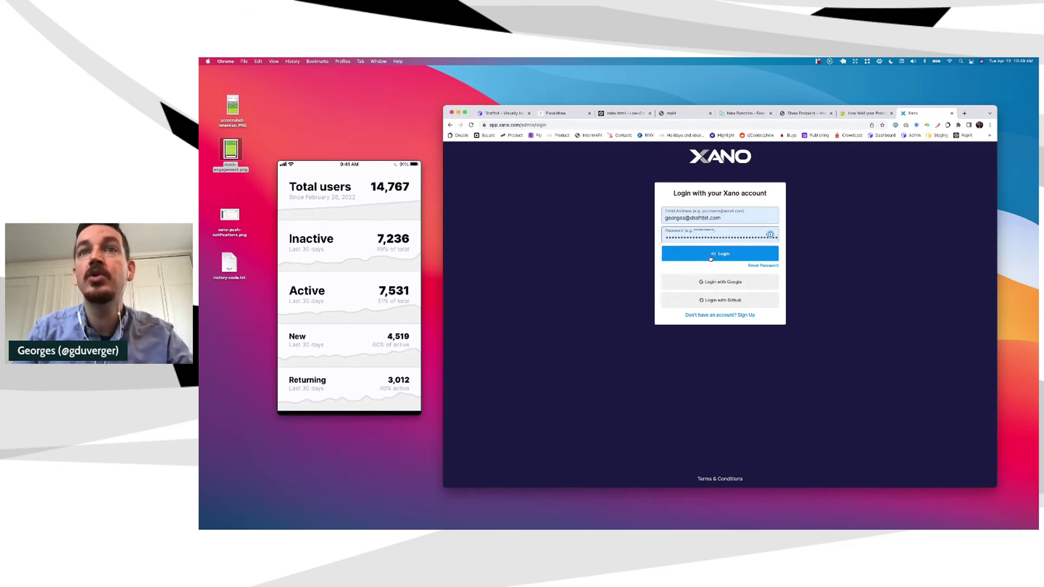
click(710, 256)
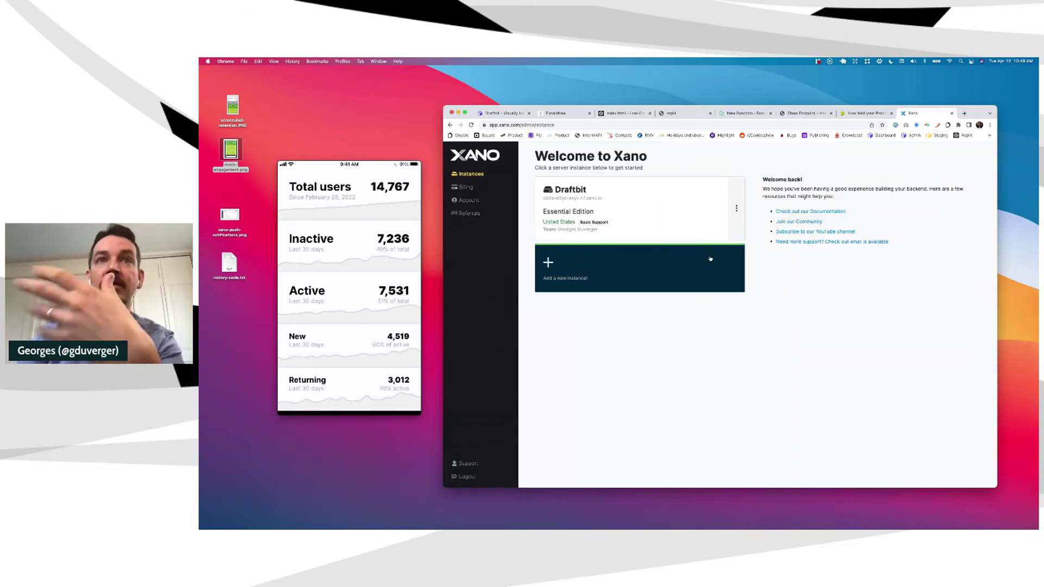
Open the Draftbit server instance and highlight its total record count.
click(660, 203)
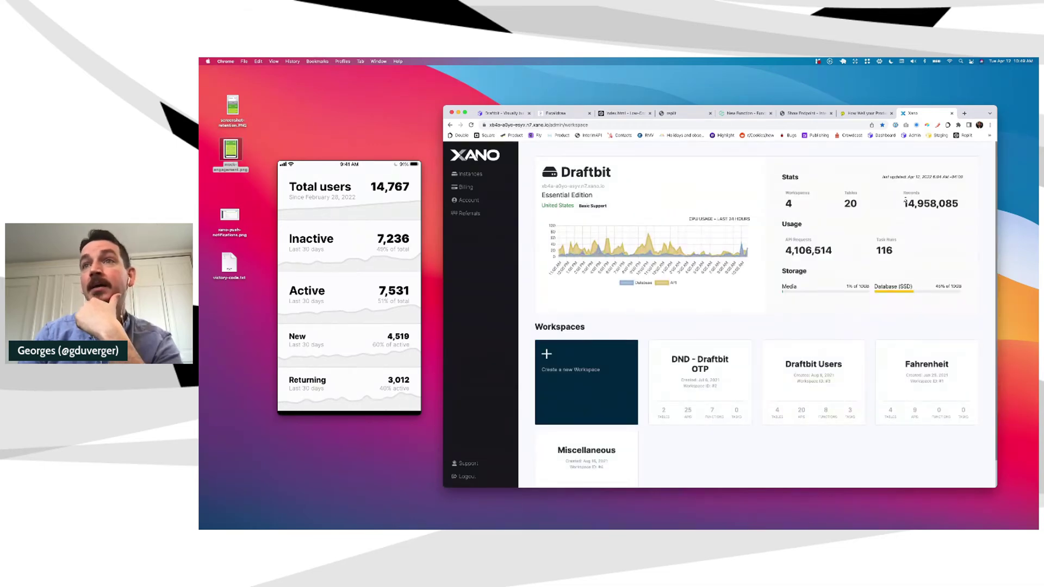
drag(904, 204, 964, 204)
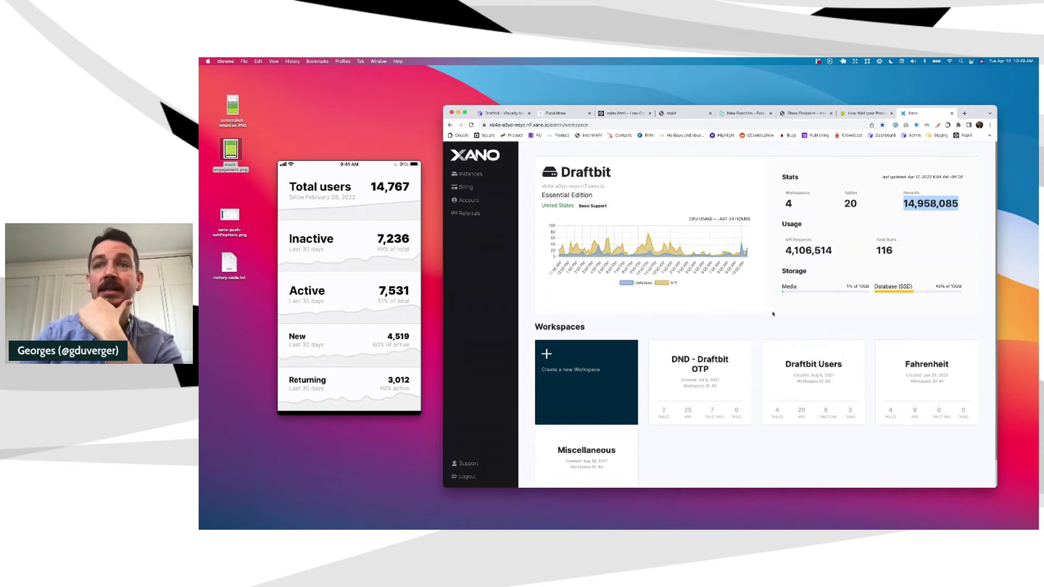
View the events table in the Draftbit Users workspace's database, then return to the instance overview.
click(803, 354)
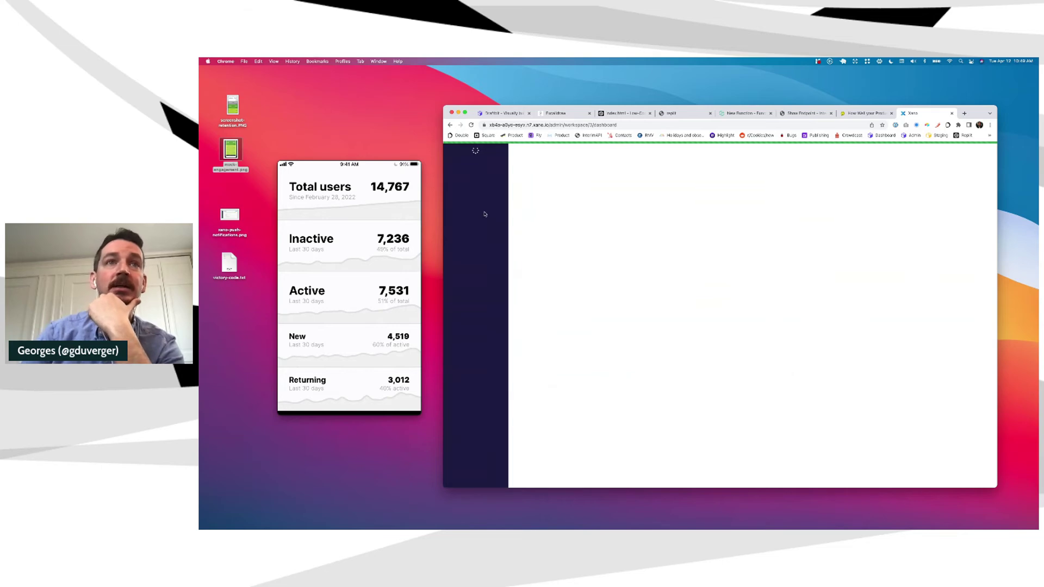
click(480, 218)
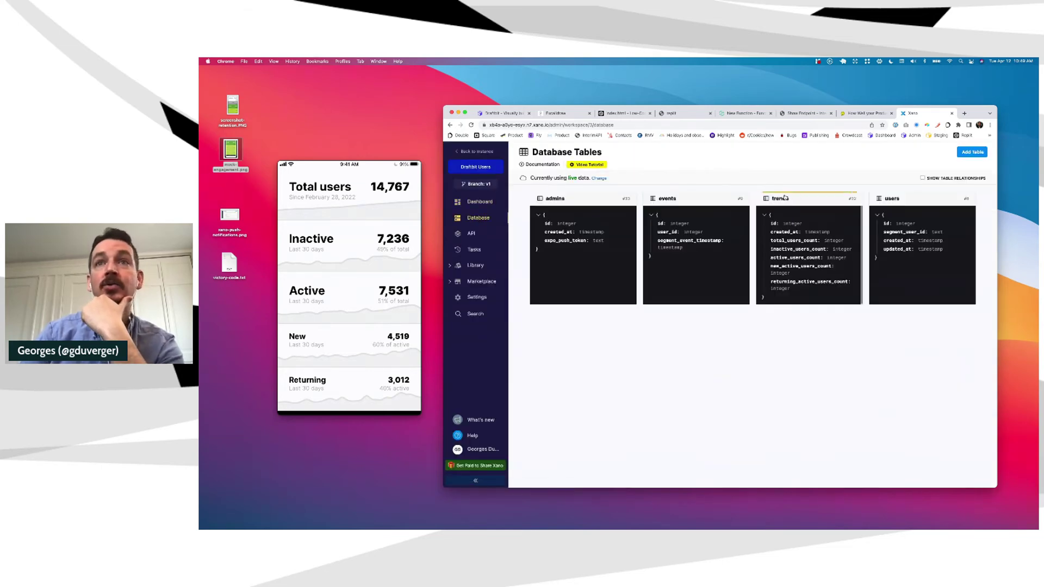
click(668, 199)
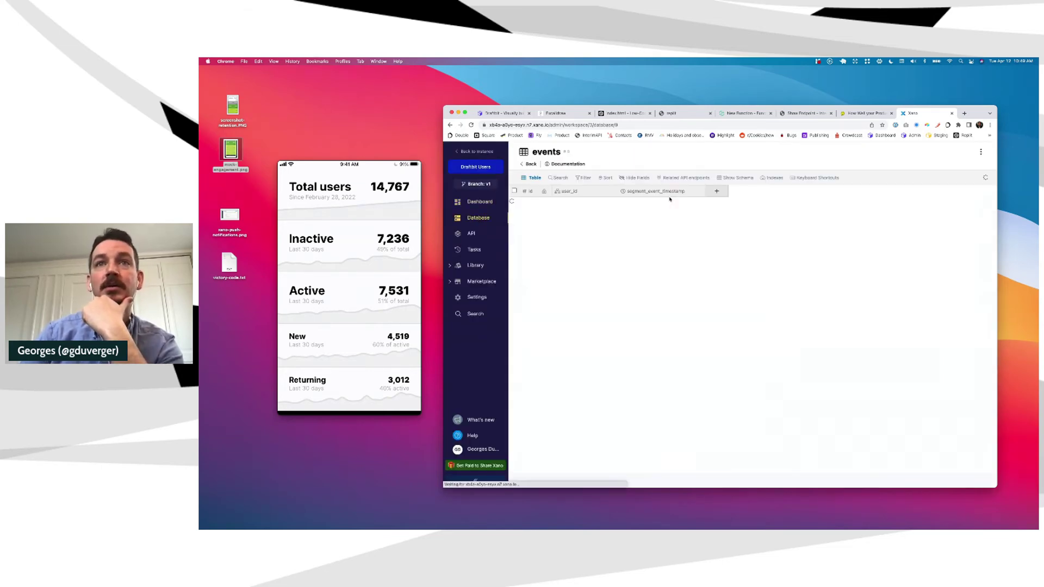
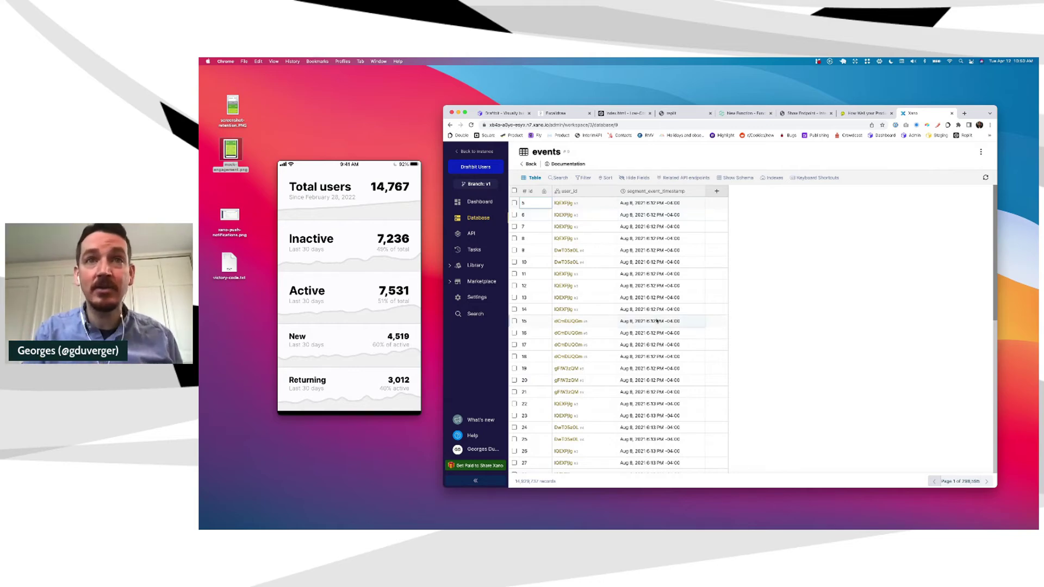
mouse_move(360, 281)
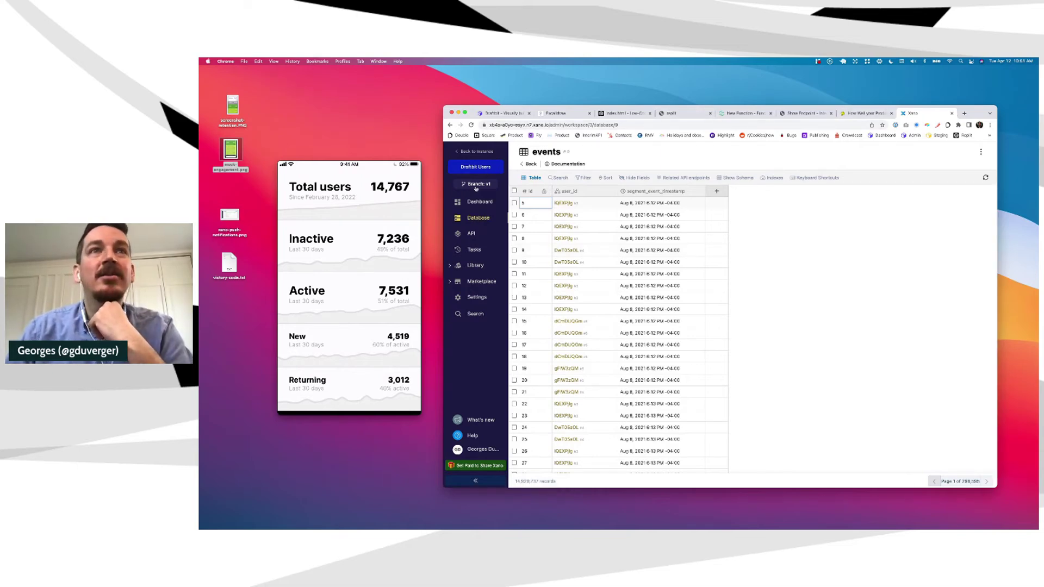
click(478, 152)
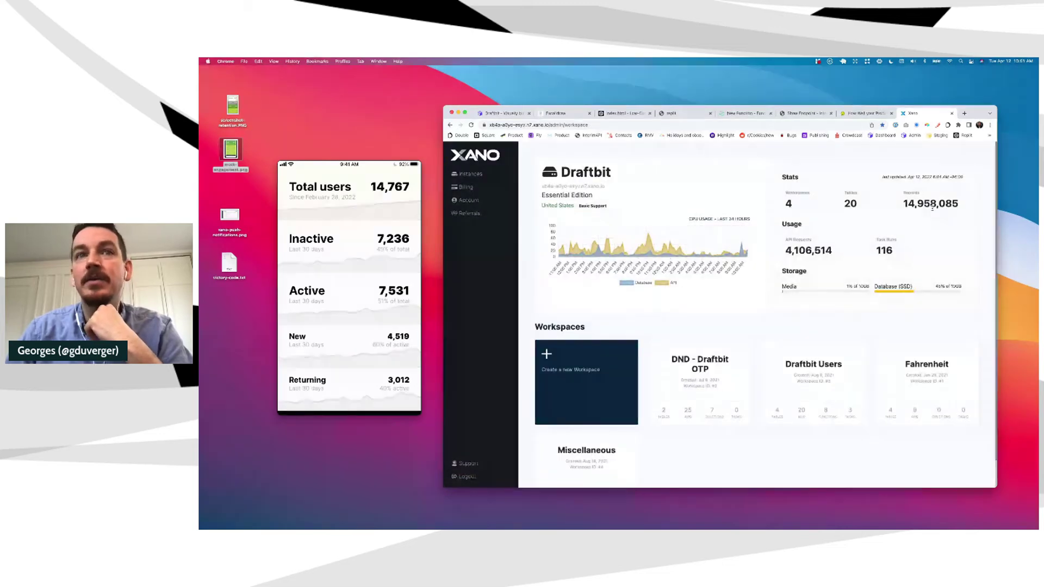
Switch back to the Segment destination function, name it Low-Code Analytics (Function), and create it.
click(741, 116)
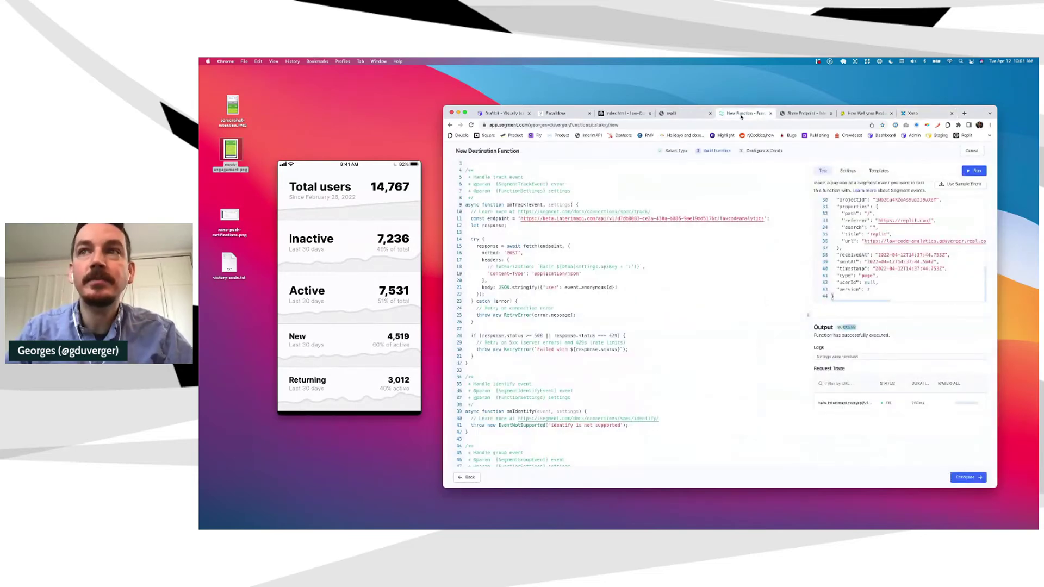
click(973, 478)
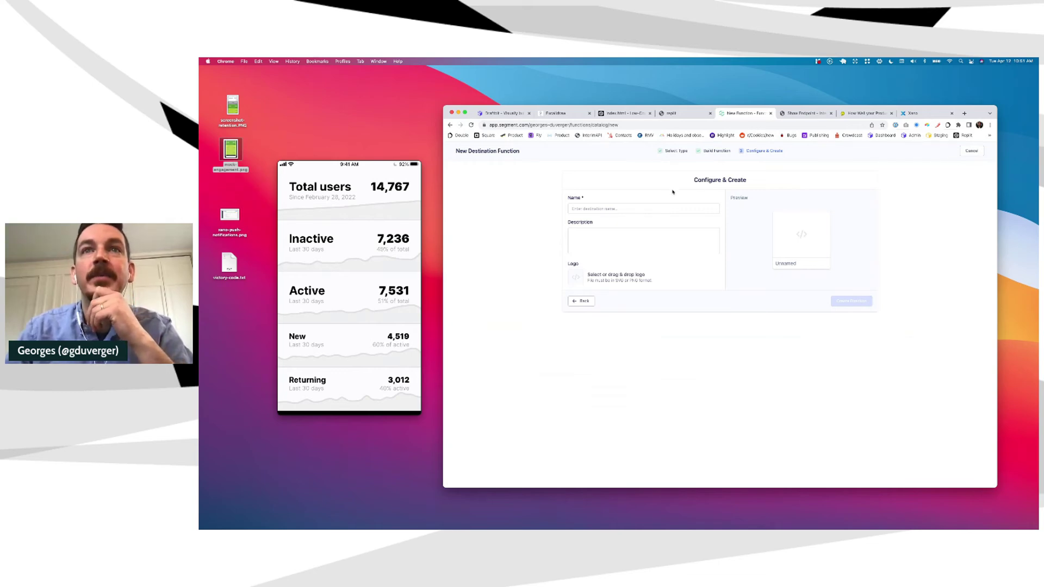
click(627, 208)
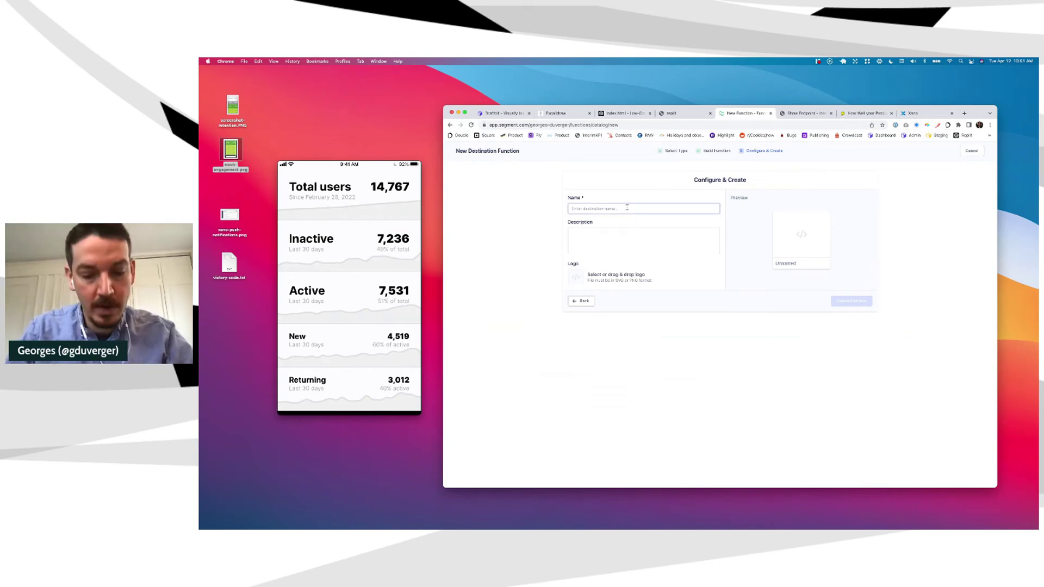
text(Low-Code)
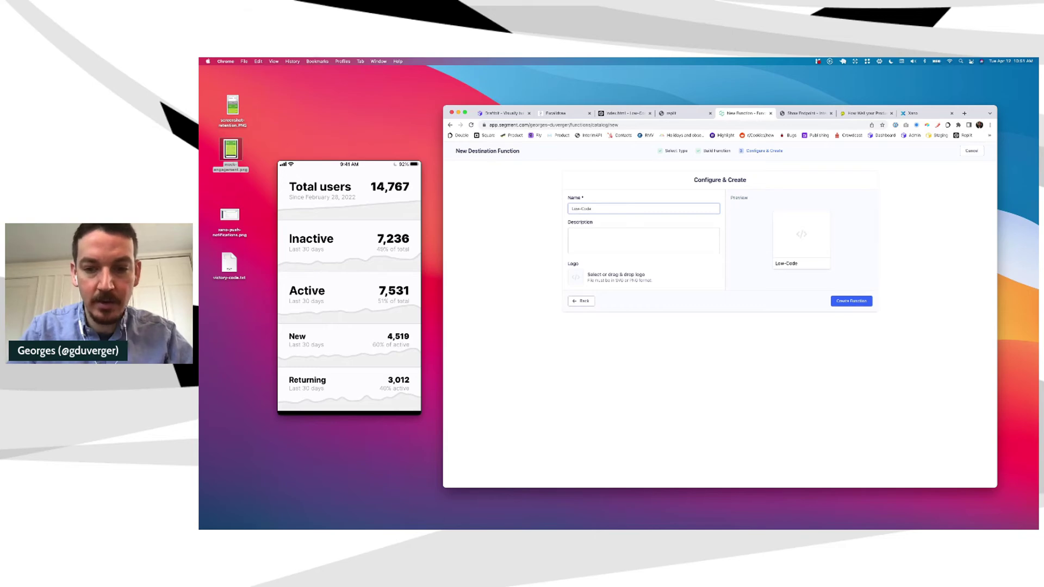
text( Analytics ()
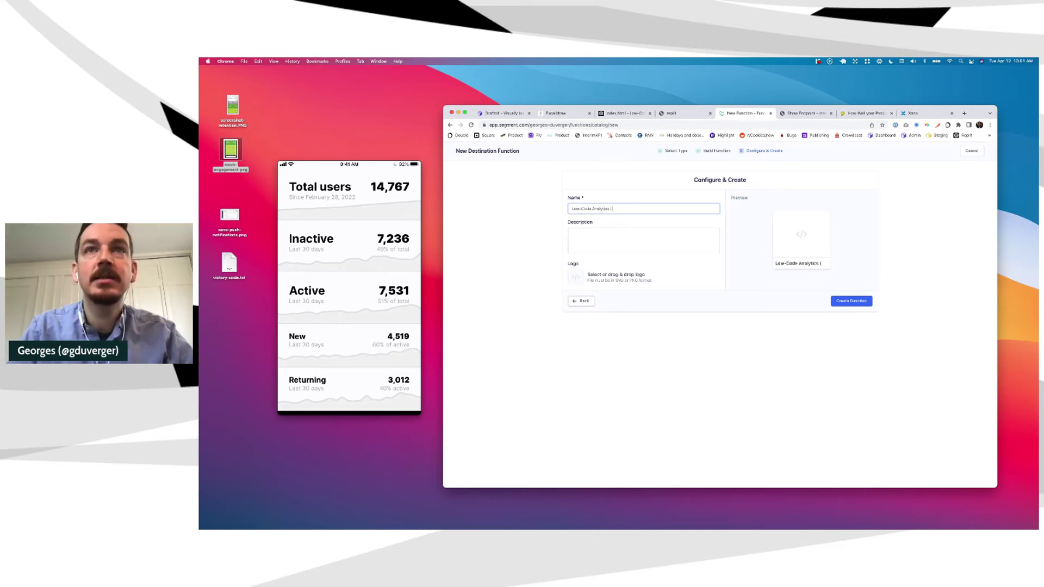
text(Denction)
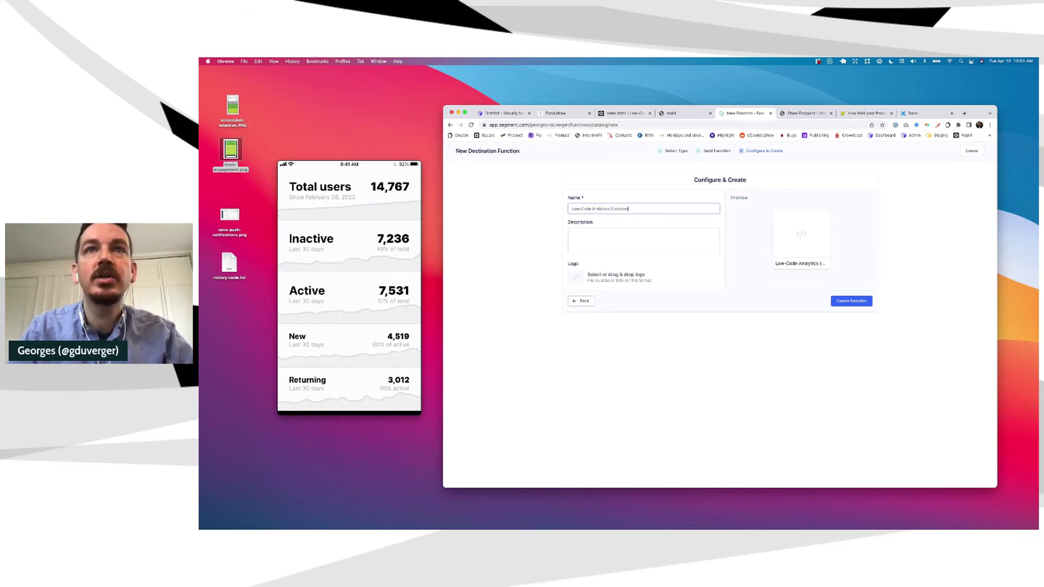
text())
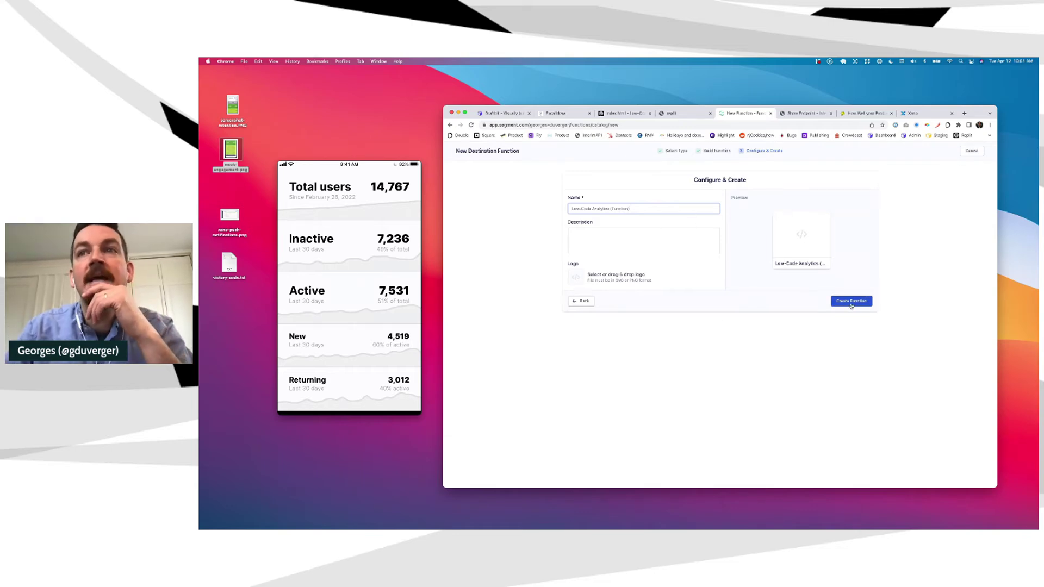
click(852, 303)
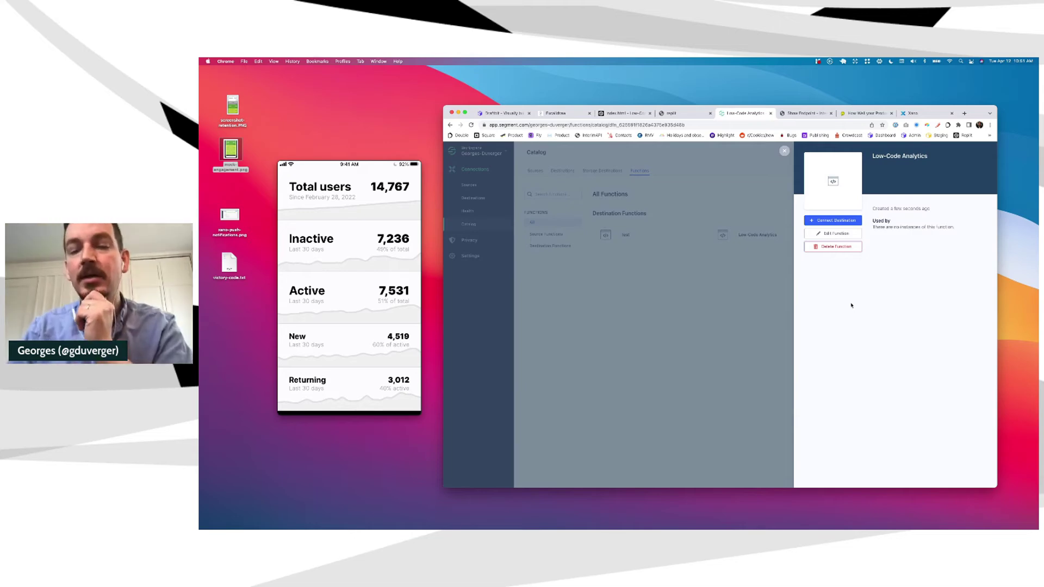
Start connecting a destination from the new function and choose Low-Code Analytics (Source) as its data source.
click(840, 220)
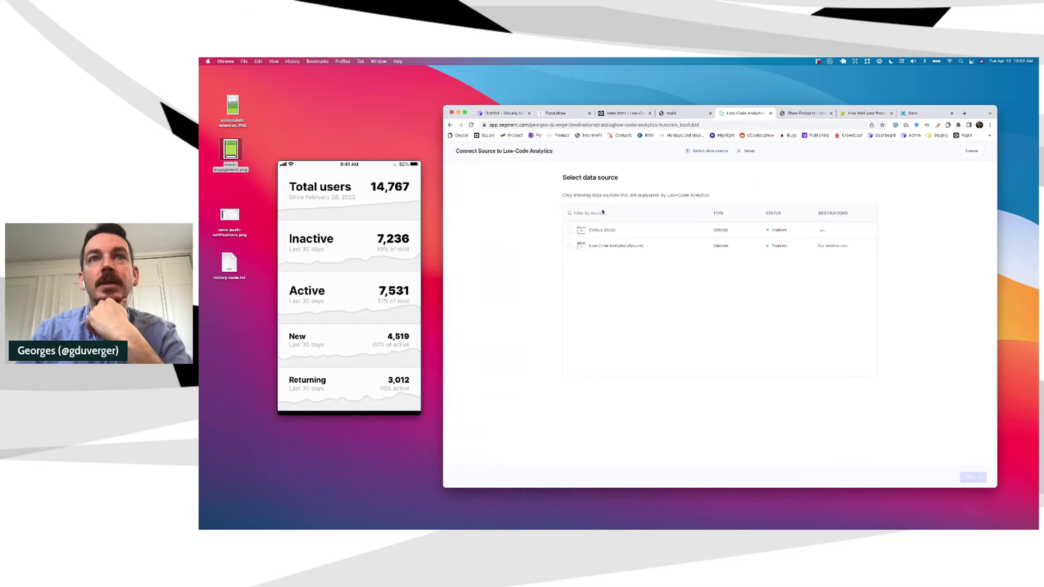
click(569, 246)
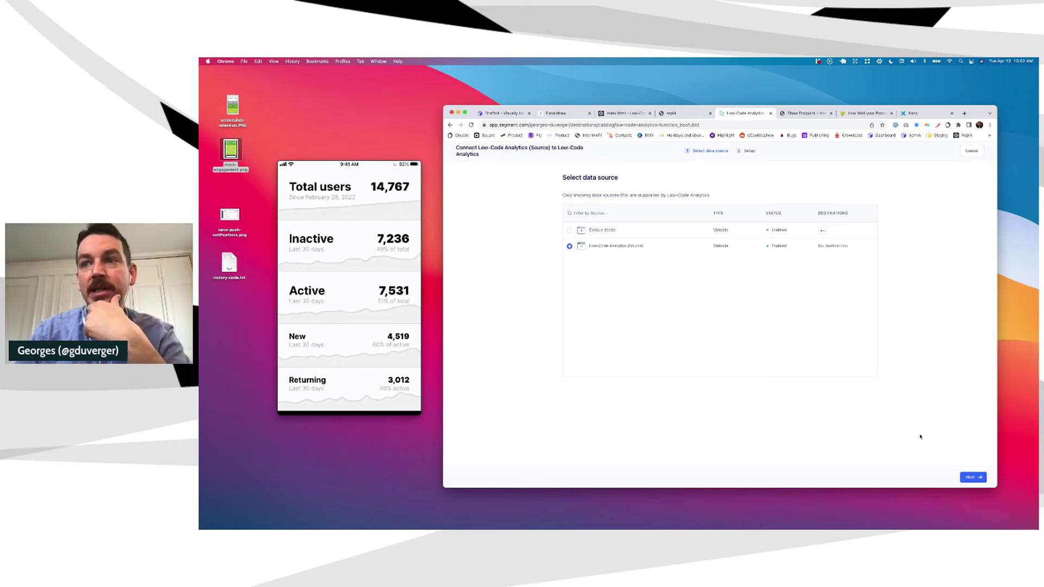
click(972, 477)
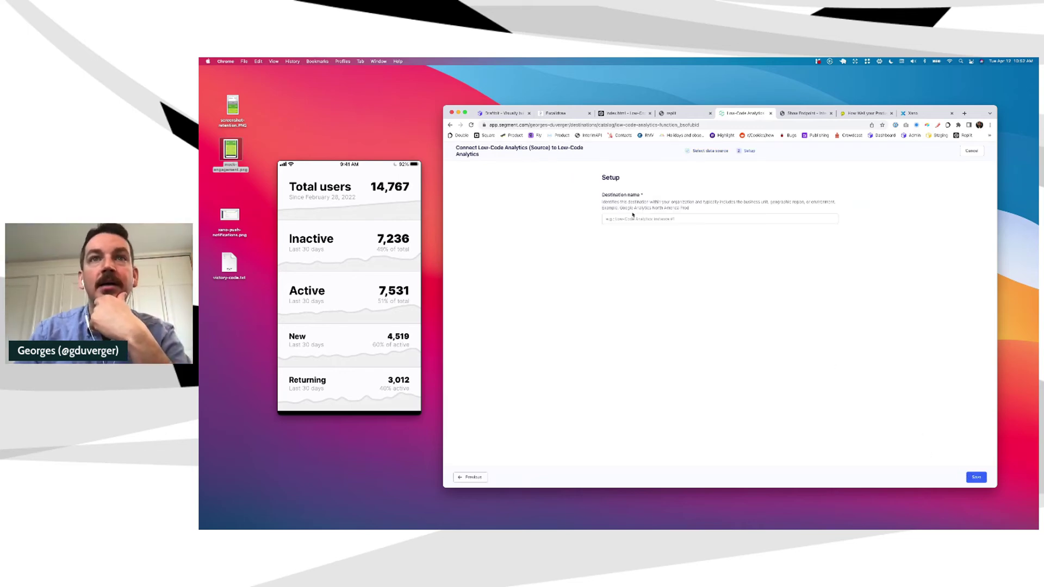
Save the destination under the name Low-Code Analytics (Destination) and enable it.
click(633, 218)
text(Low )
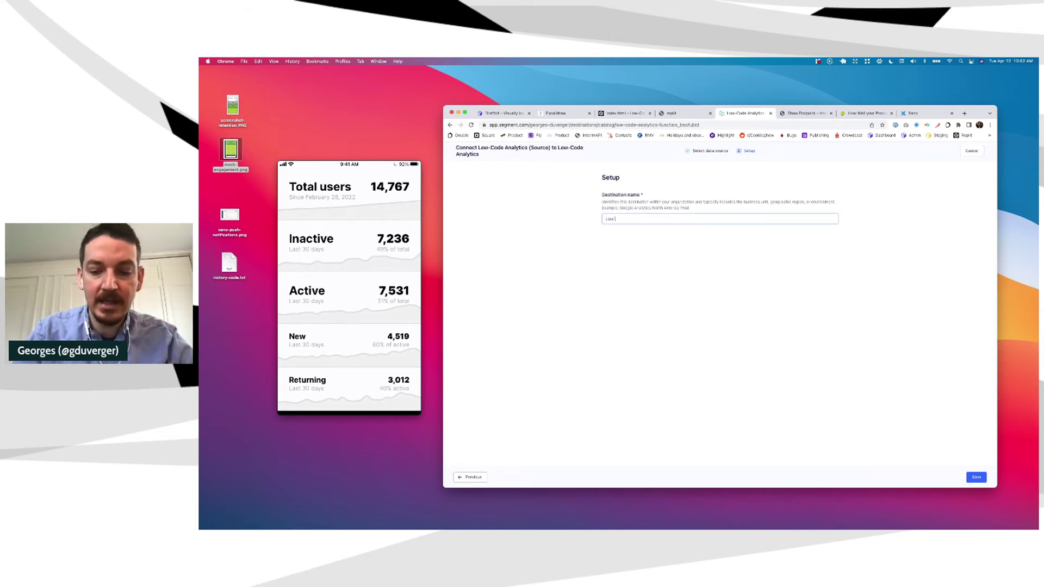
text(Code A)
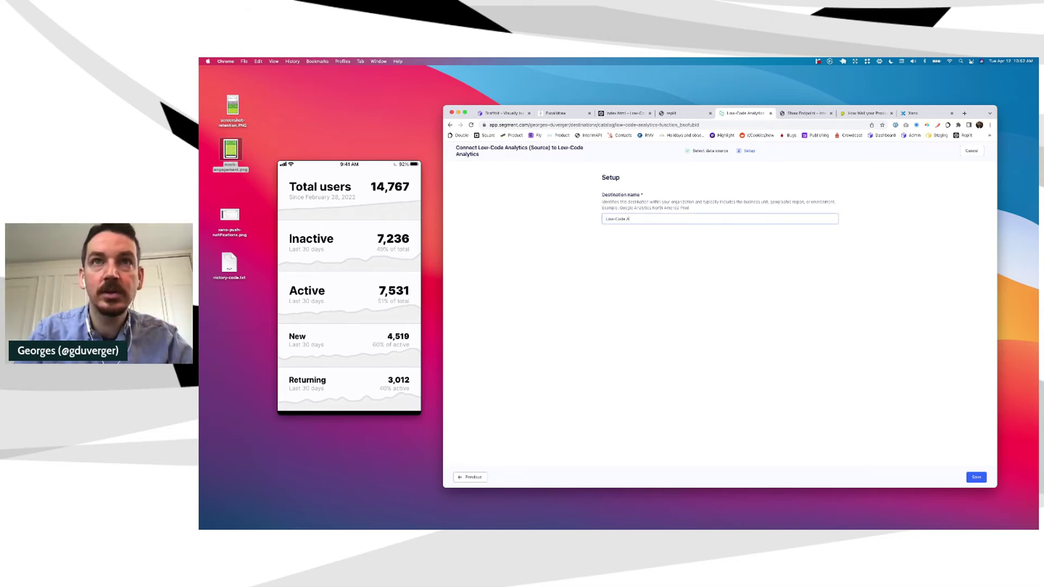
text(nalytics)
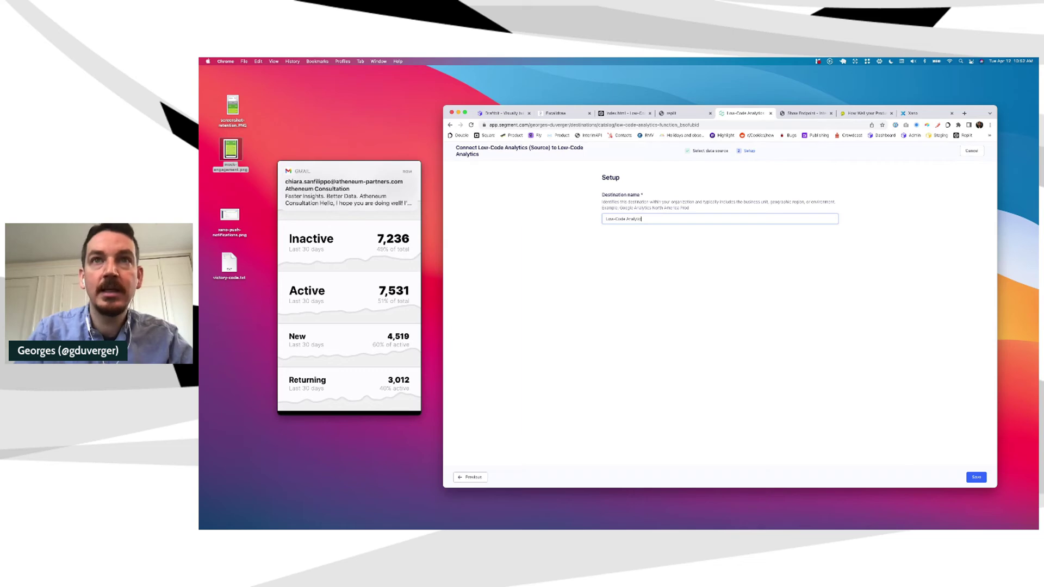
text( (Destination))
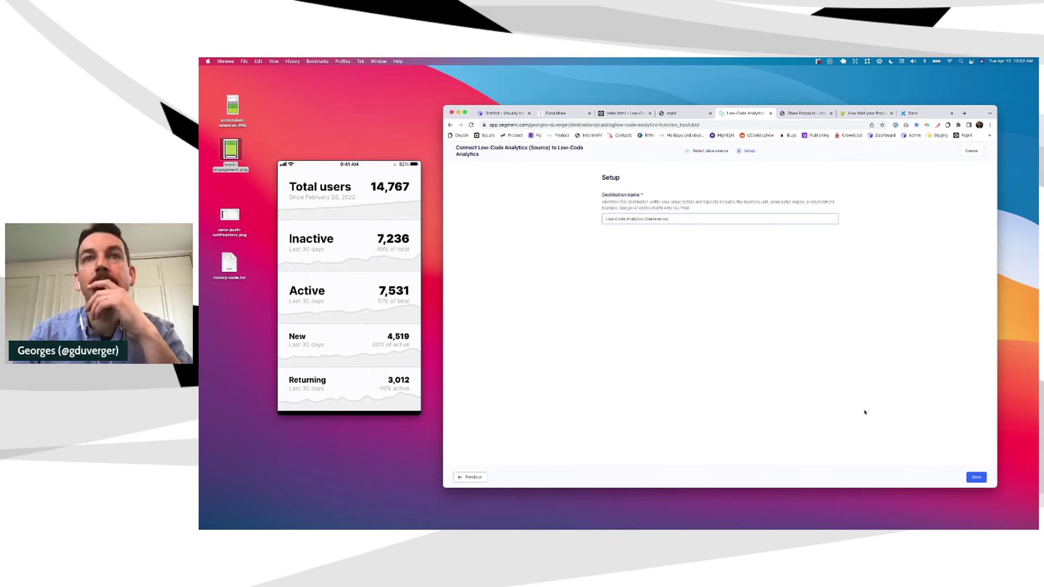
click(977, 477)
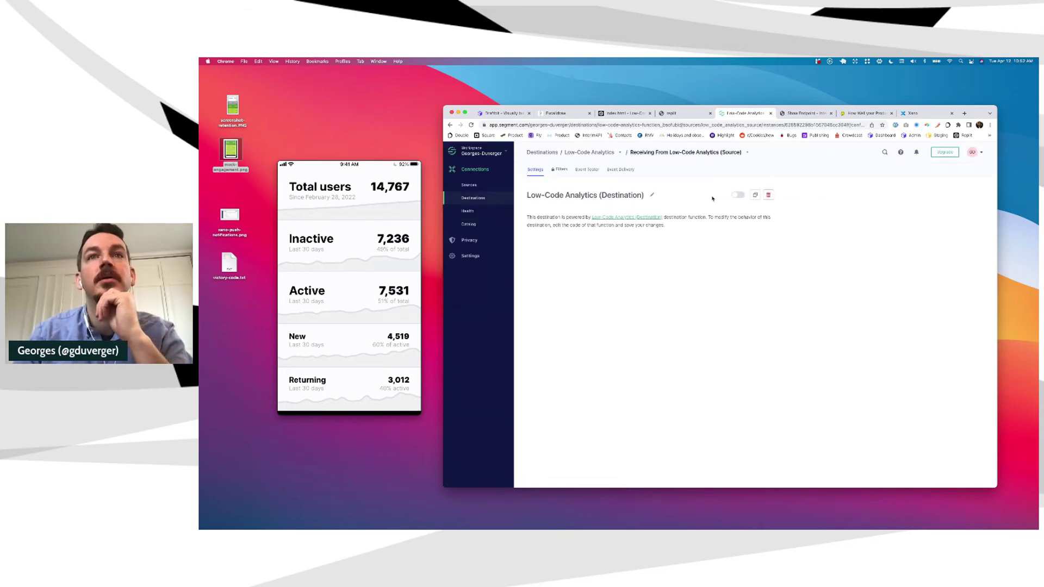
click(738, 194)
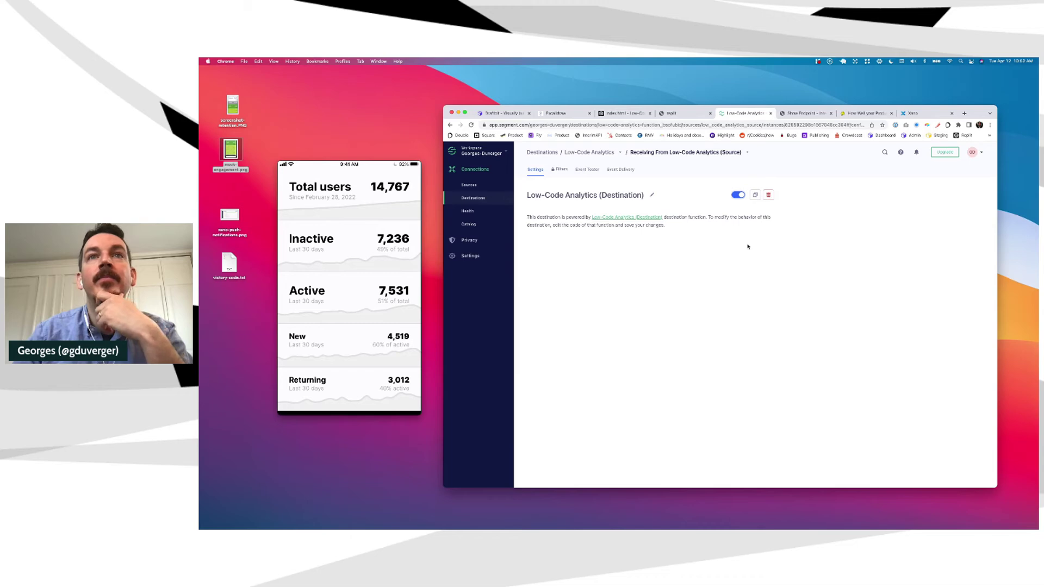
Expand the JavaScript sources in the Segment connections overview and open Low-Code Analytics (Source).
click(469, 170)
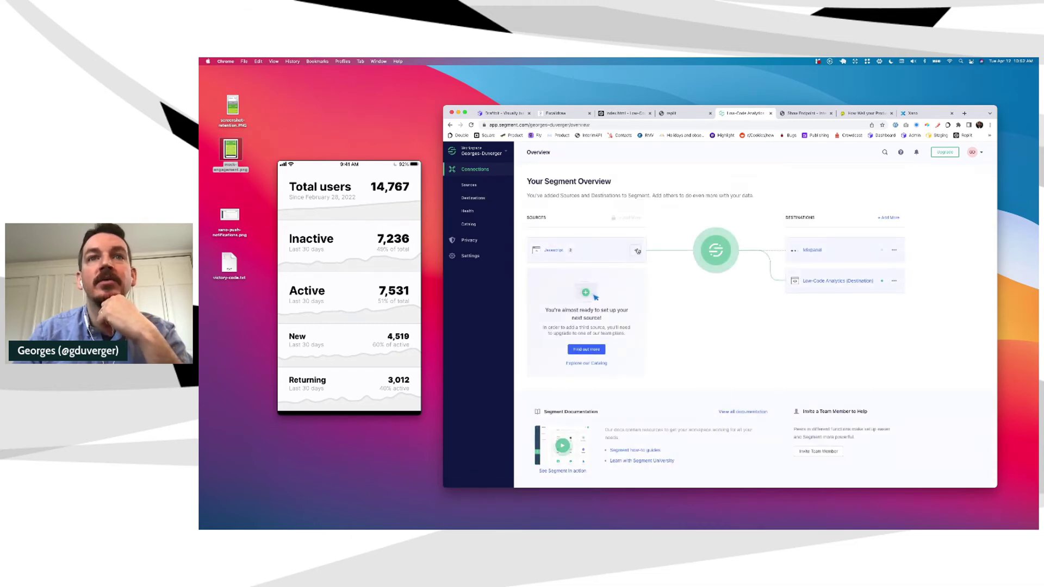
click(636, 251)
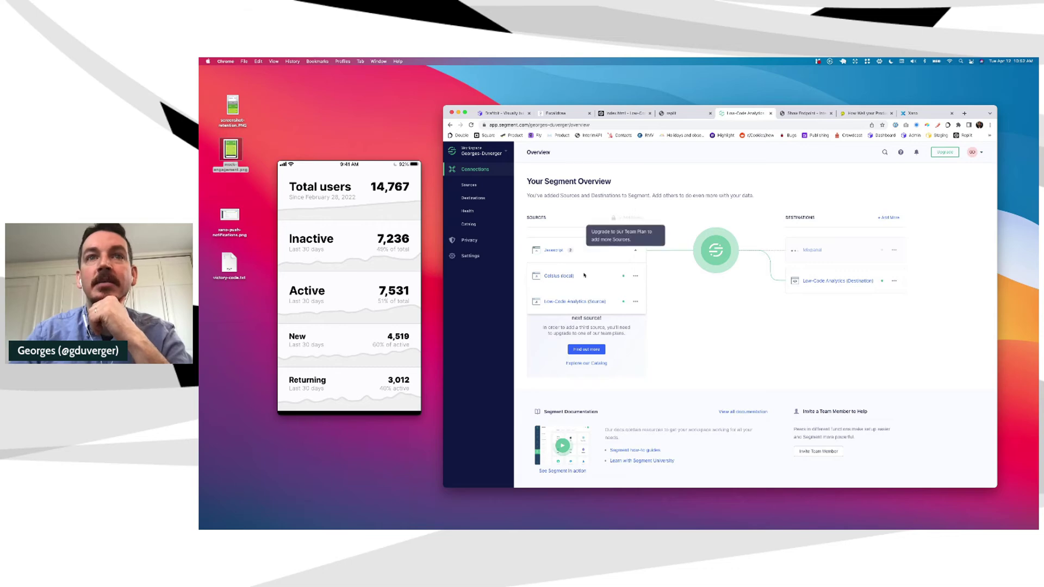
click(576, 301)
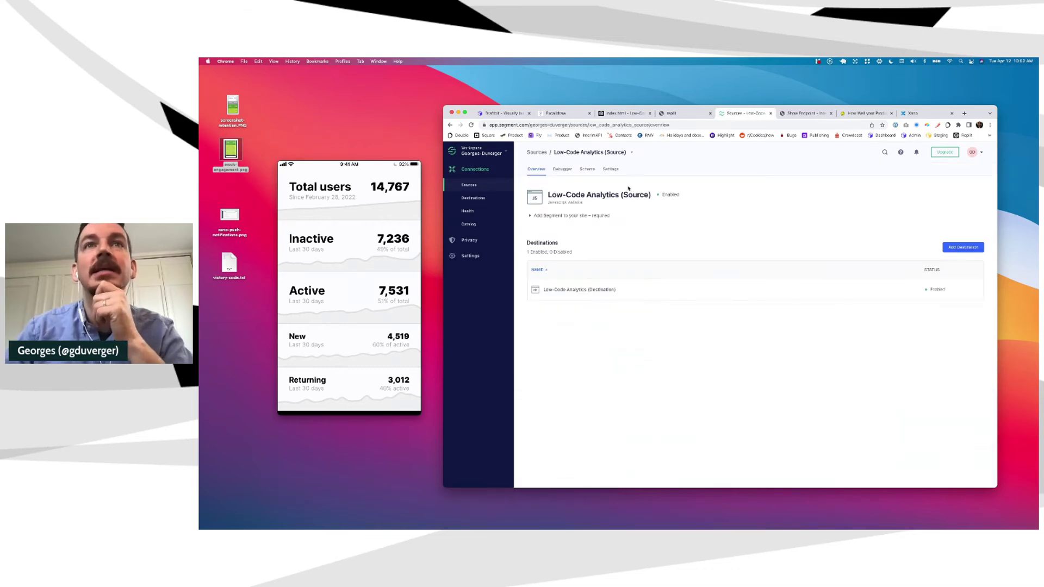
Open the source's debugger and show the details of the most recent page event.
click(561, 171)
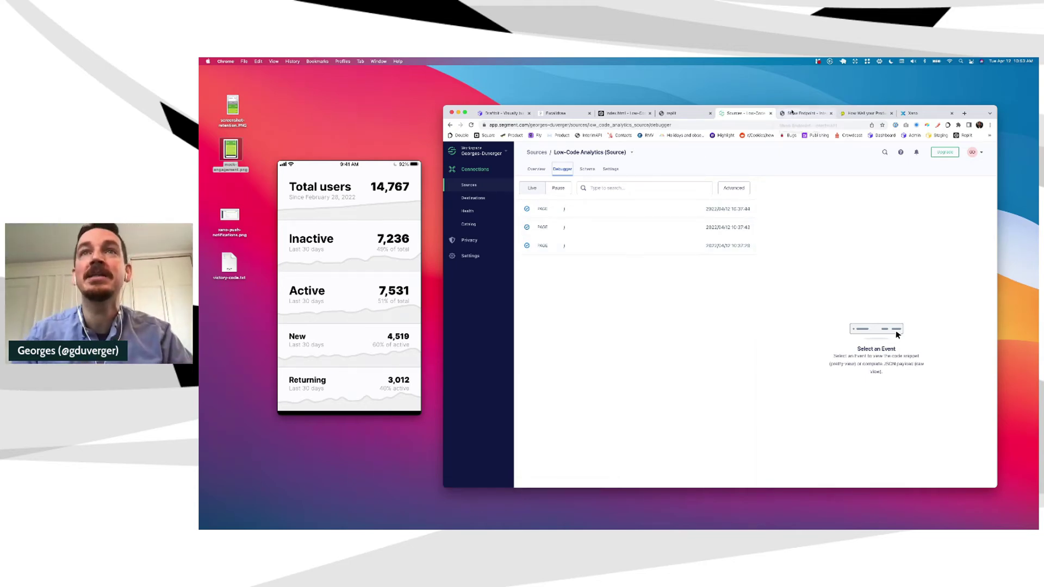
key(ctrl+shift+Tab)
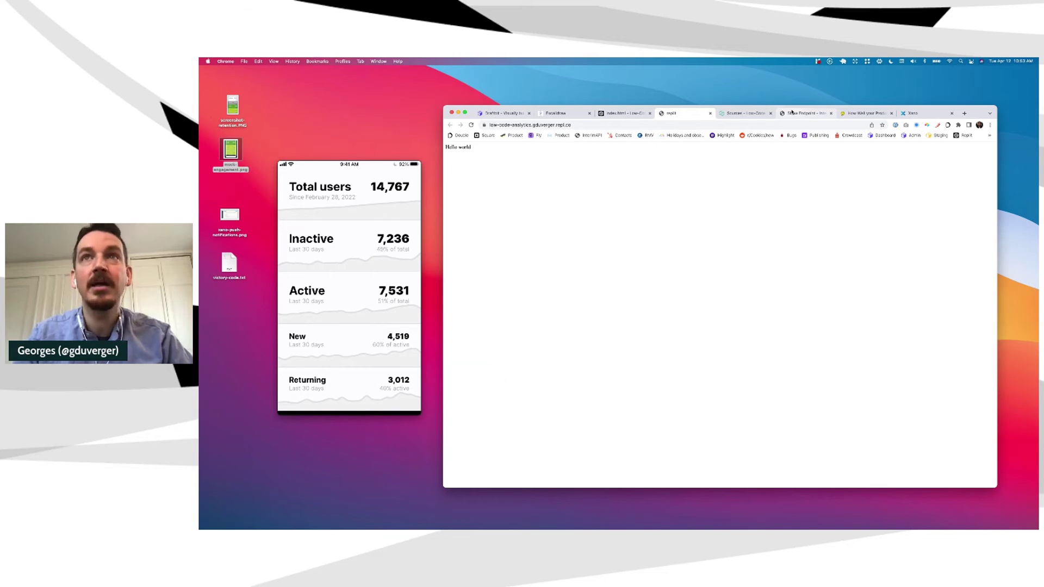
key(ctrl+Tab)
click(577, 213)
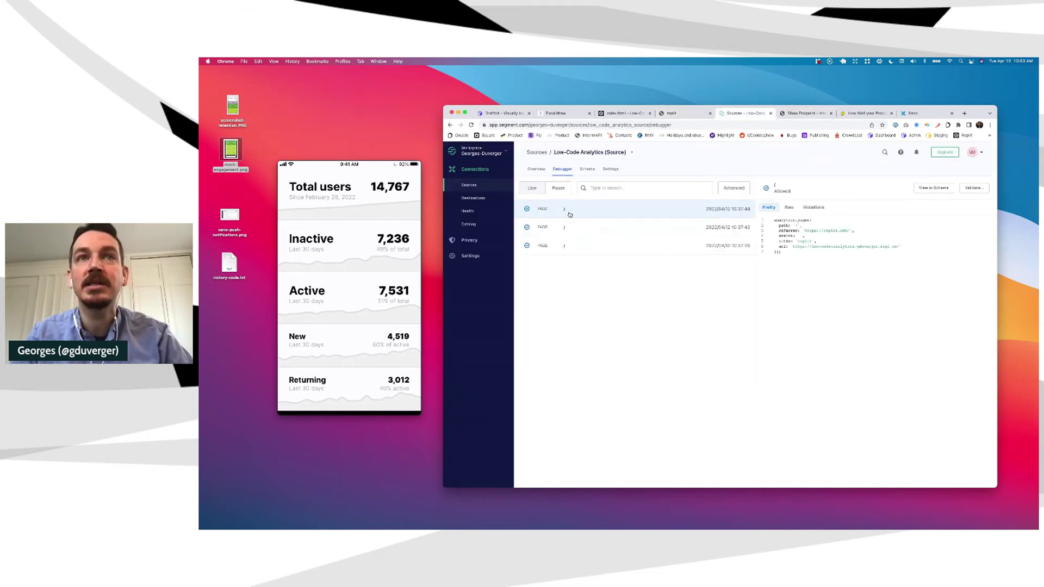
Revisit the published Replit page and show the details of the newest page event in the Segment debugger.
key(ctrl+shift+Tab)
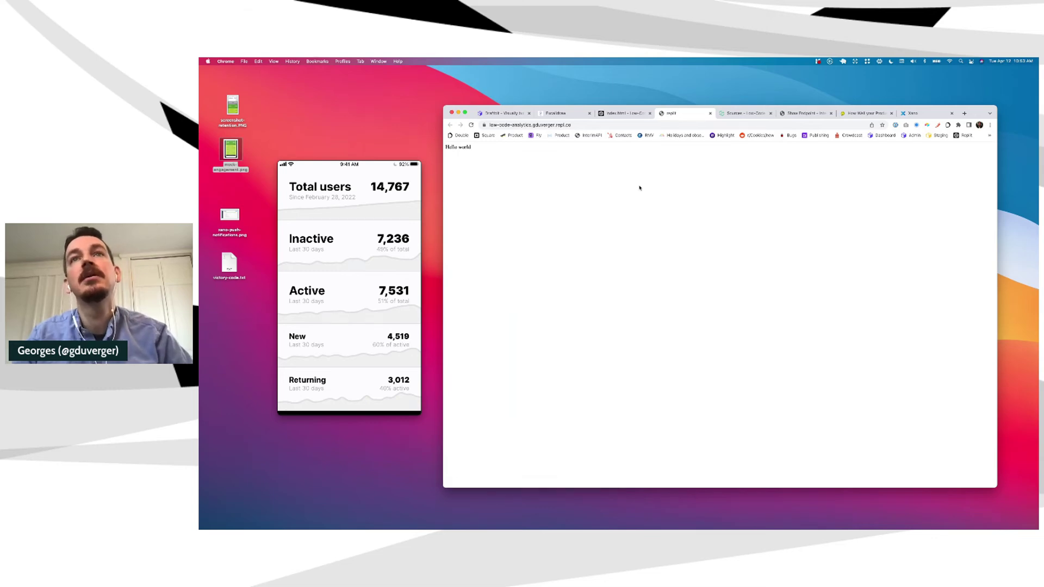
key(ctrl+Tab)
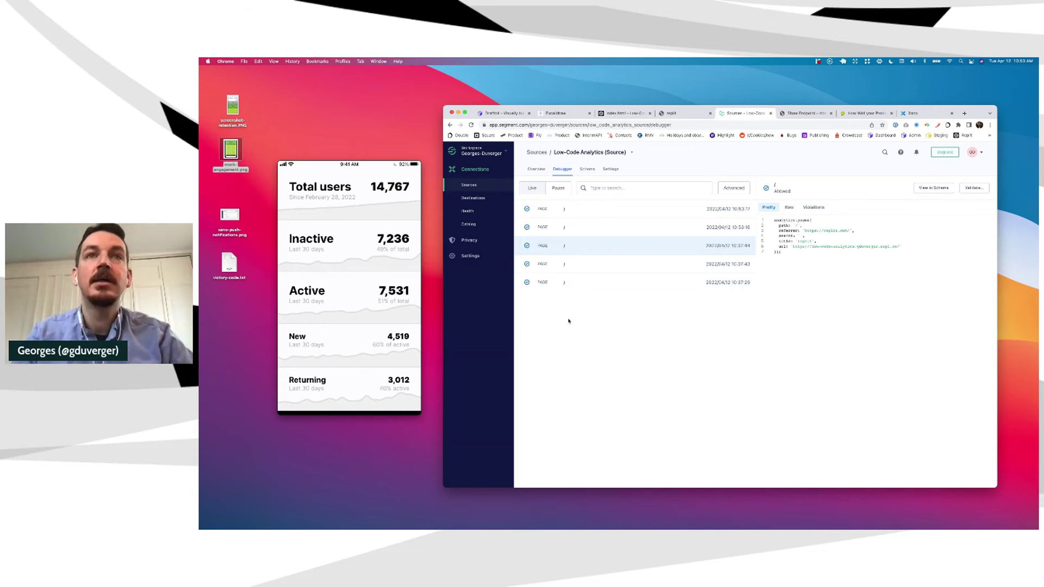
click(614, 216)
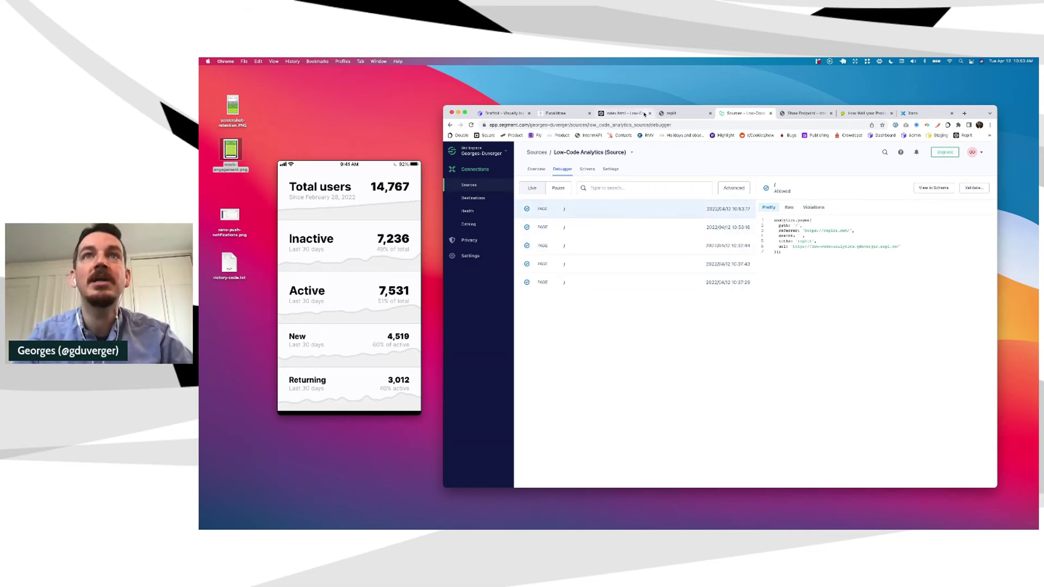
Select the published Replit page's web address, and go back to the newest page event in the Segment debugger.
click(625, 113)
click(672, 114)
click(617, 126)
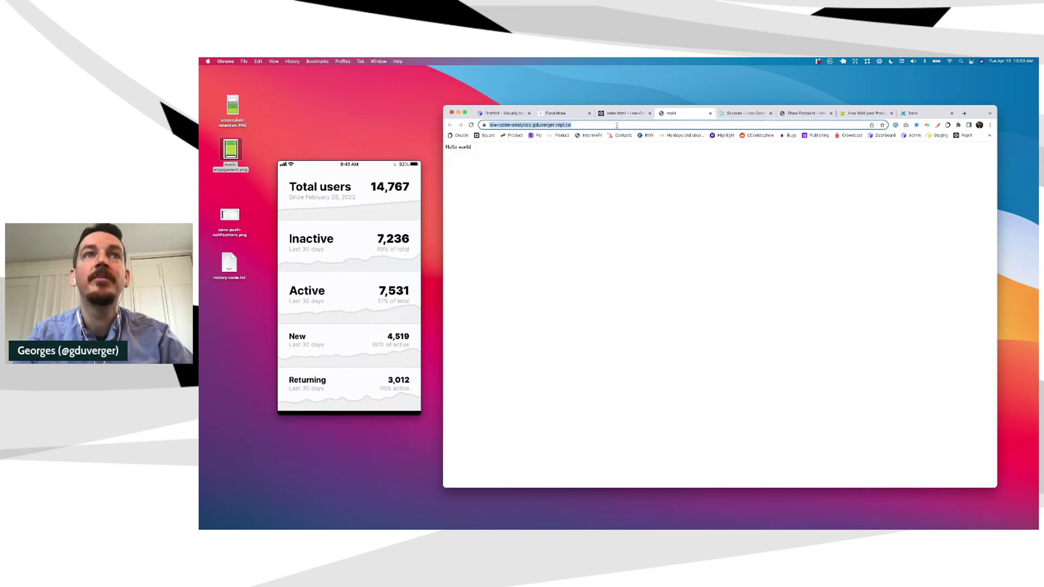
key(super+Tab)
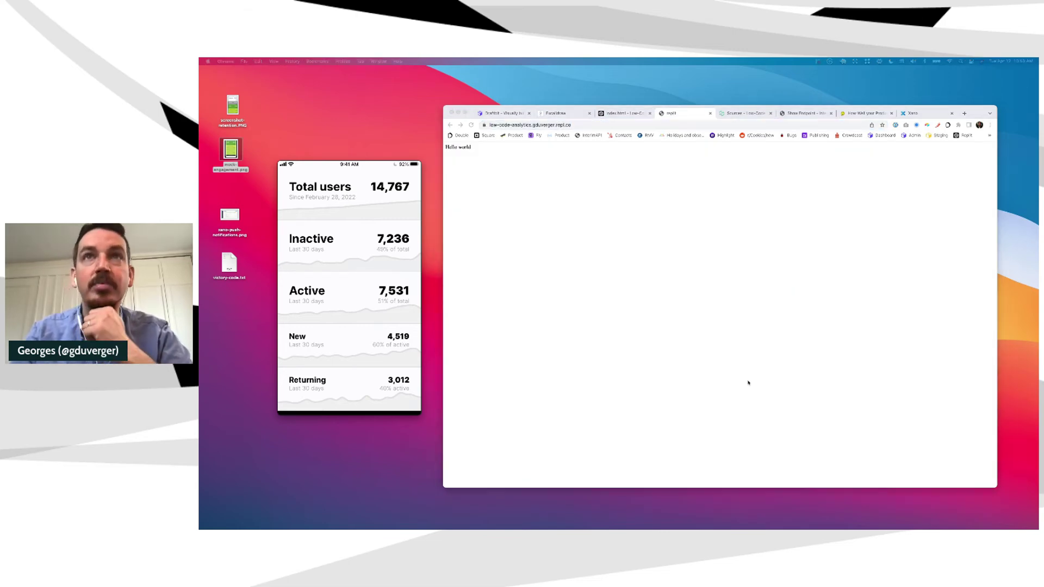
click(748, 112)
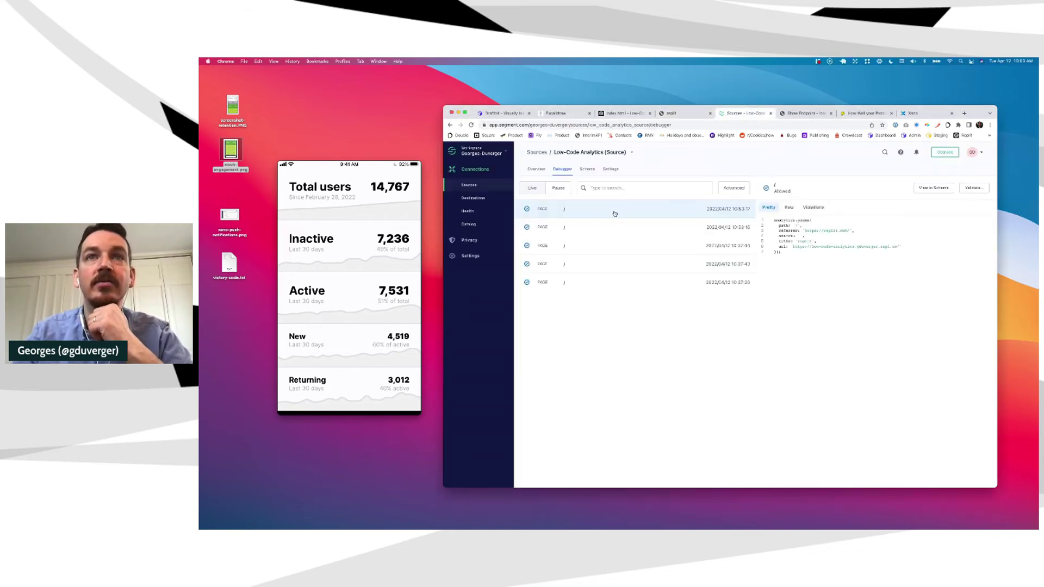
click(646, 212)
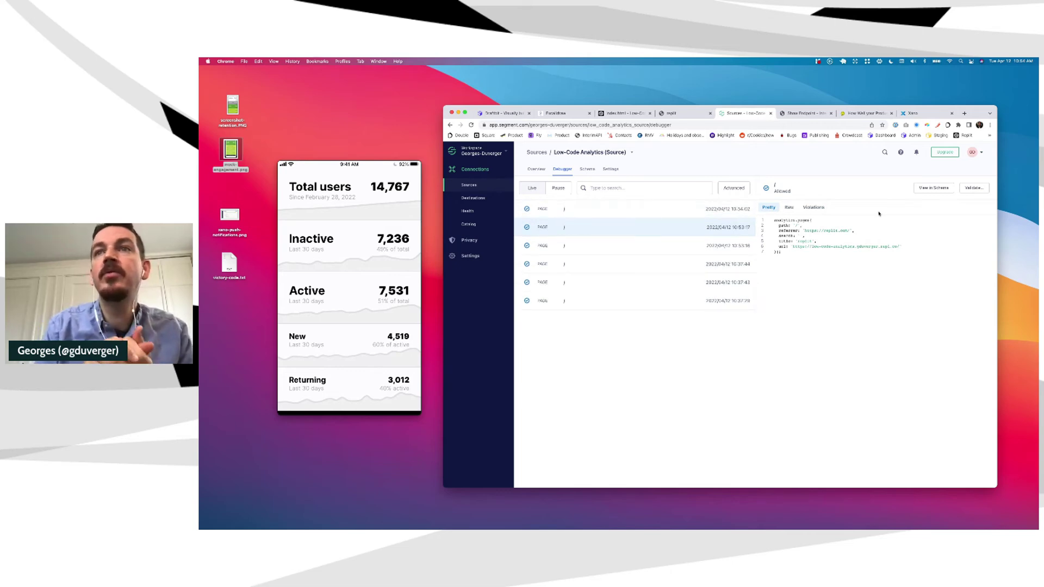
Compare the referrer details of the most recent page events in the source's debugger.
click(640, 215)
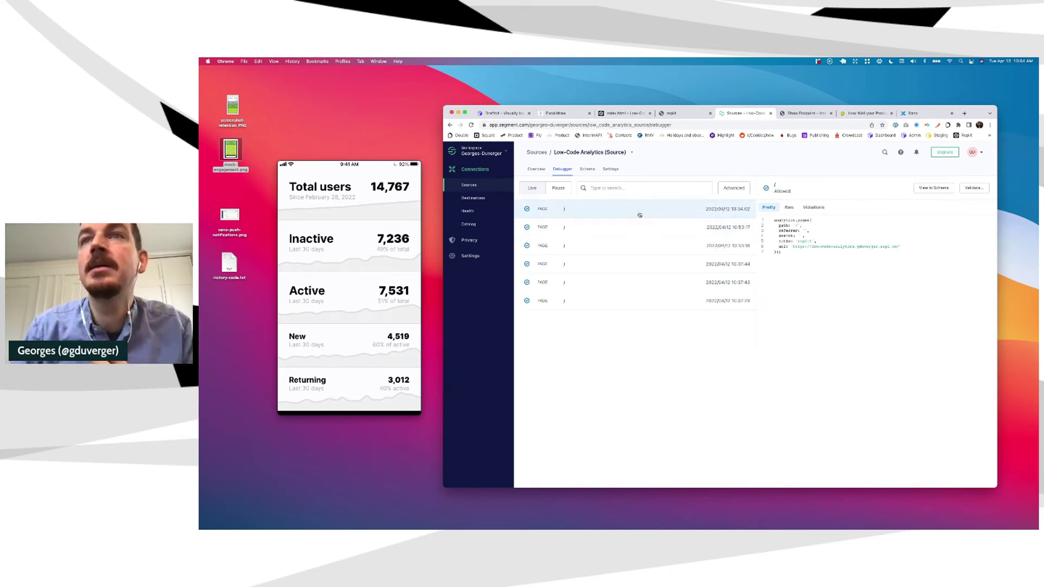
click(630, 226)
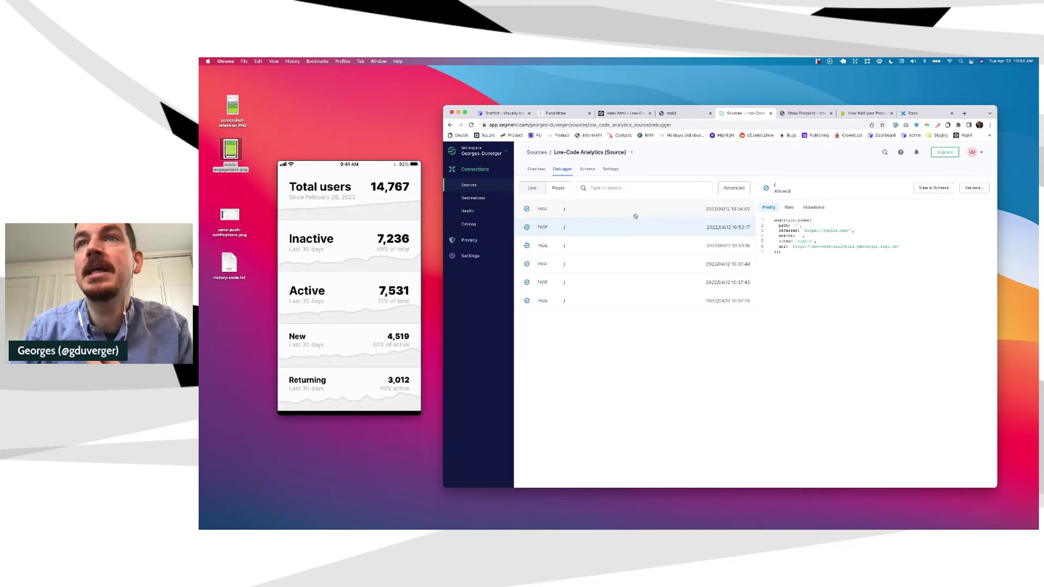
click(635, 216)
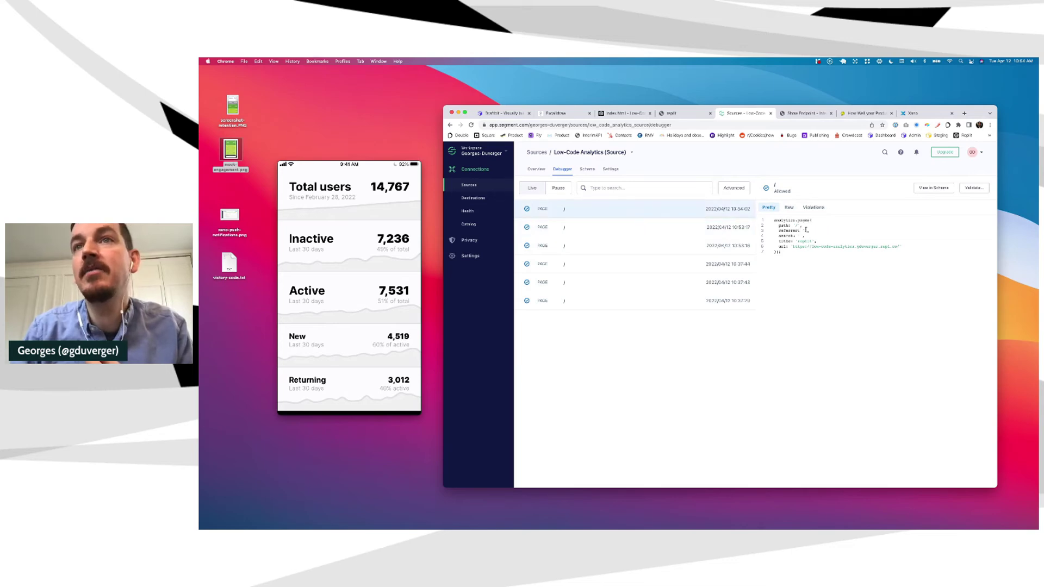
click(682, 248)
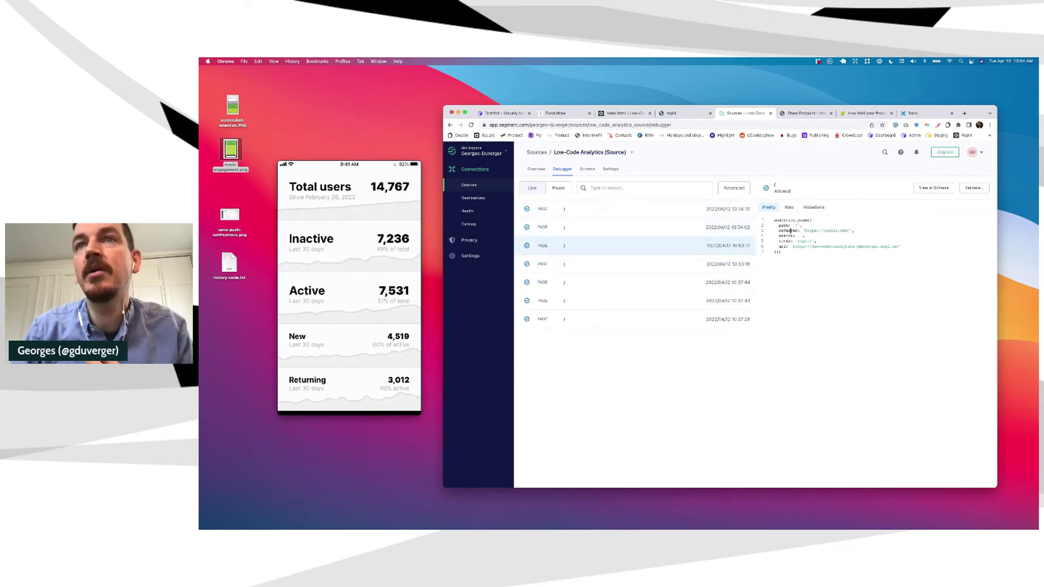
click(641, 214)
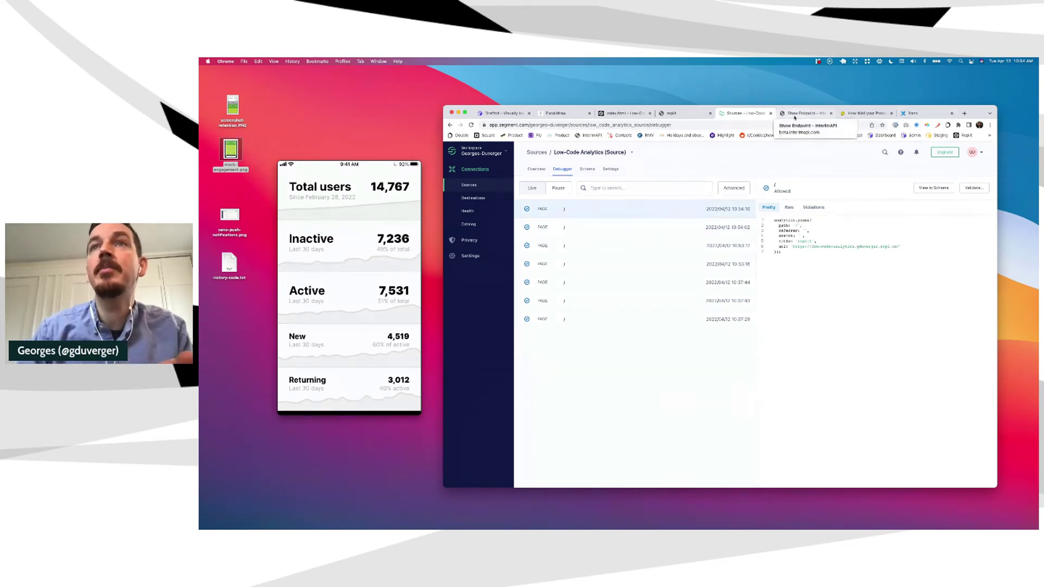
Examine the user IDs recorded in the endpoint data of the Low-Code Analytics endpoint in InterimAPI.
click(794, 116)
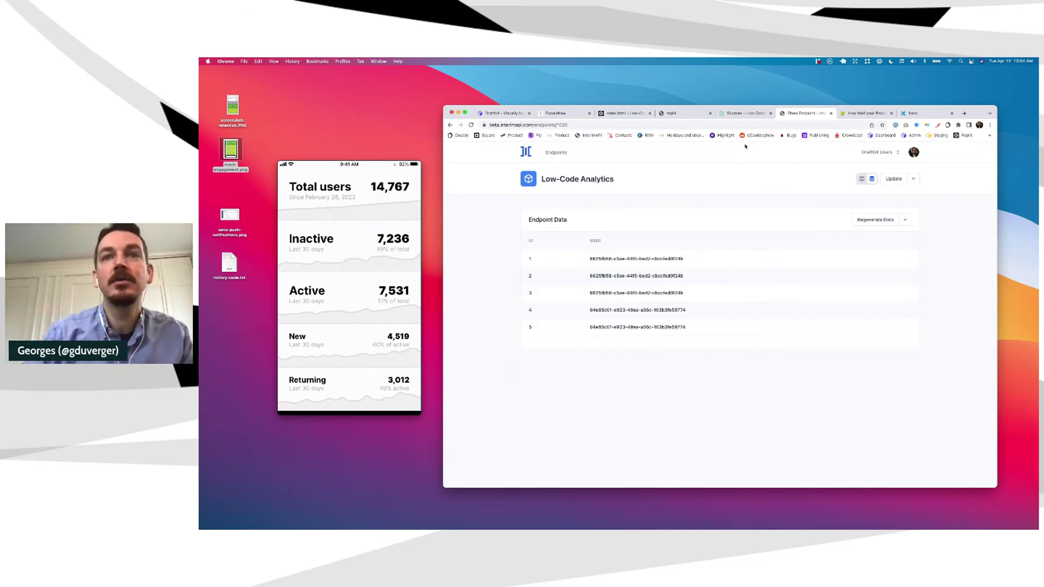
drag(663, 259, 676, 259)
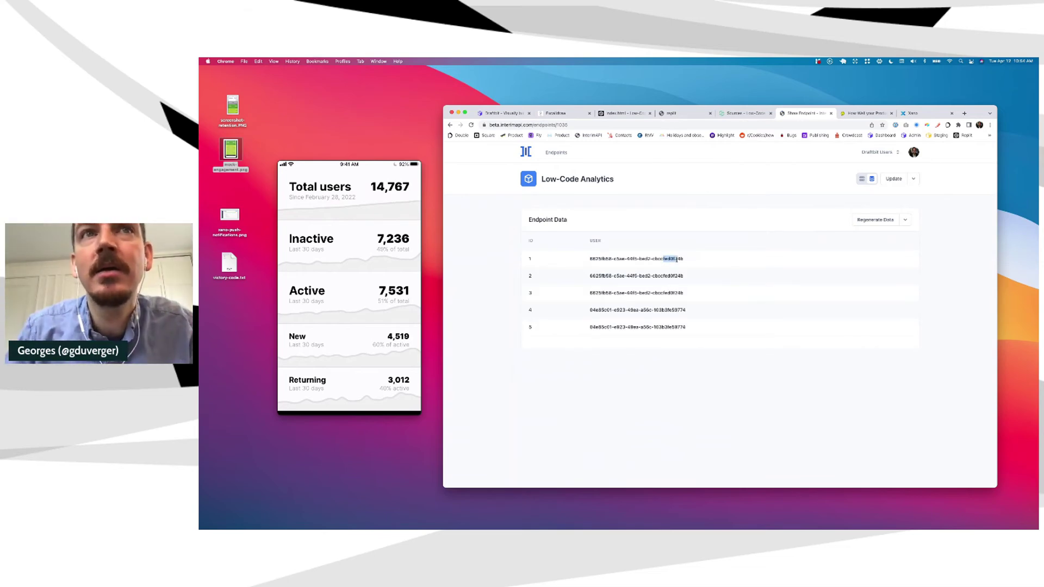
drag(647, 311, 675, 310)
triple_click(660, 294)
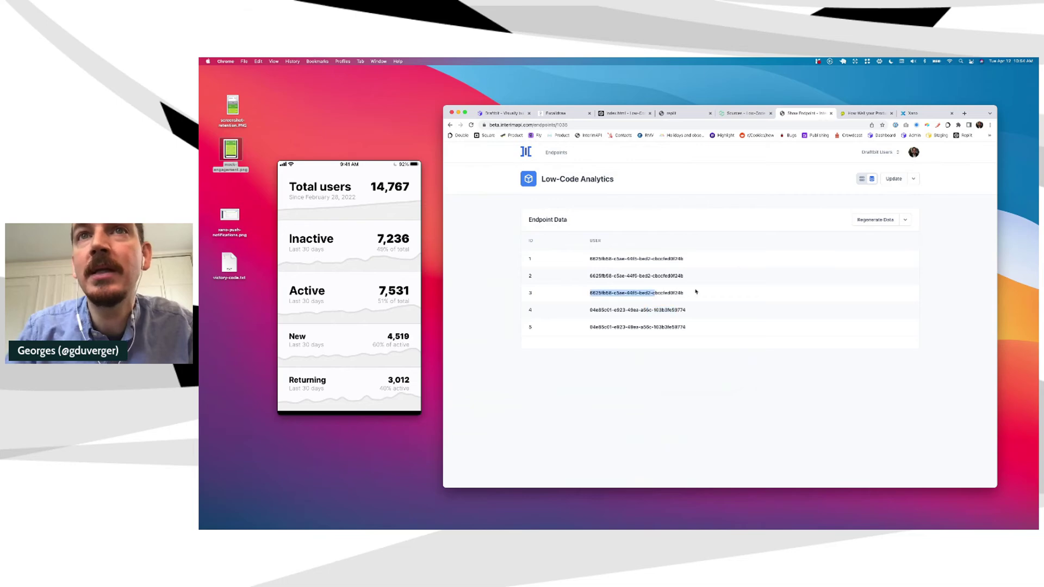
click(676, 292)
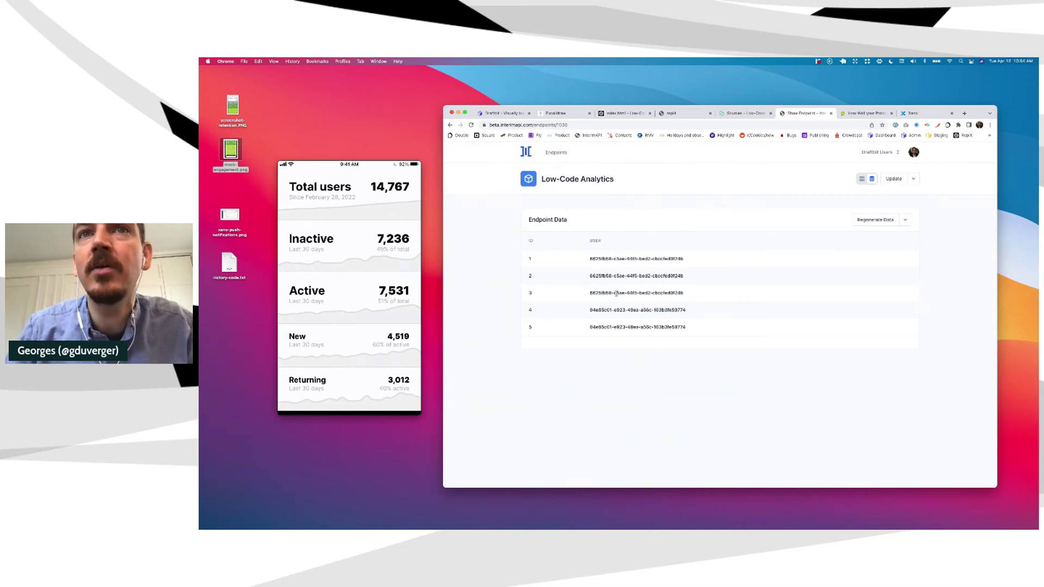
drag(617, 294, 686, 294)
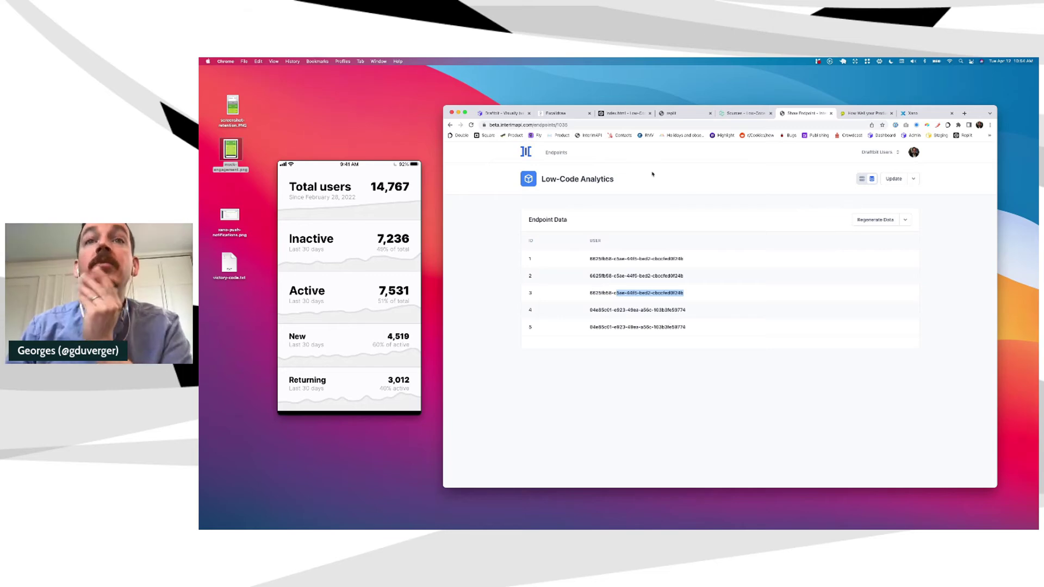
click(675, 211)
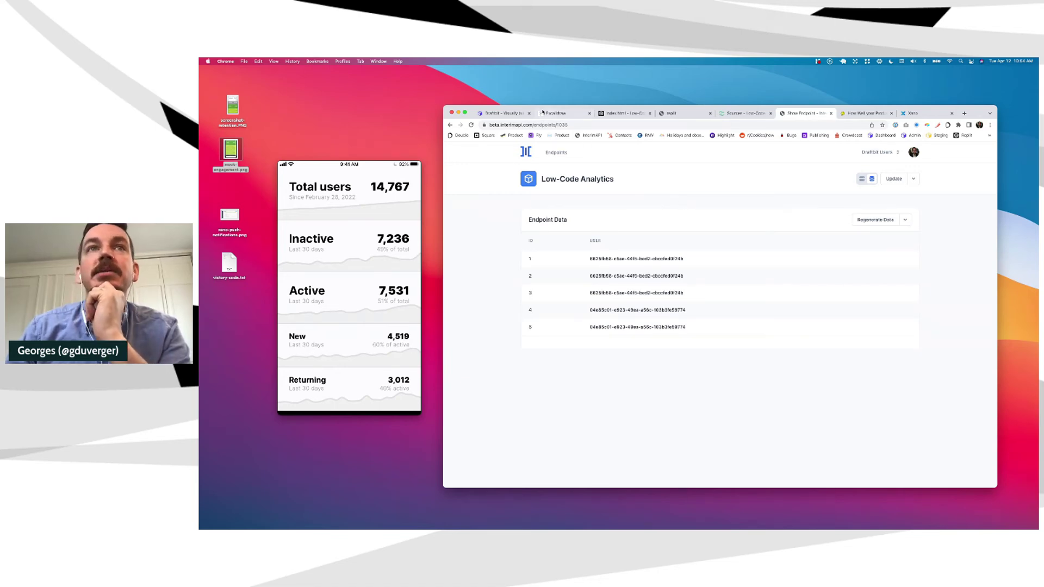
Review the Draftbit box and the backend's Evenements and Utilisateurs notes in the Excalidraw architecture diagram.
click(561, 114)
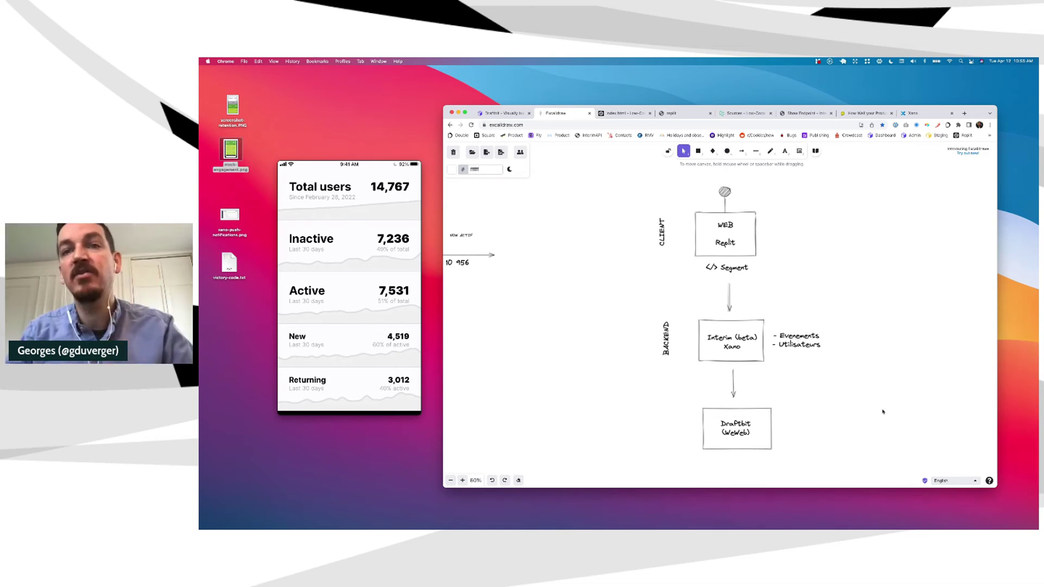
drag(792, 393, 668, 461)
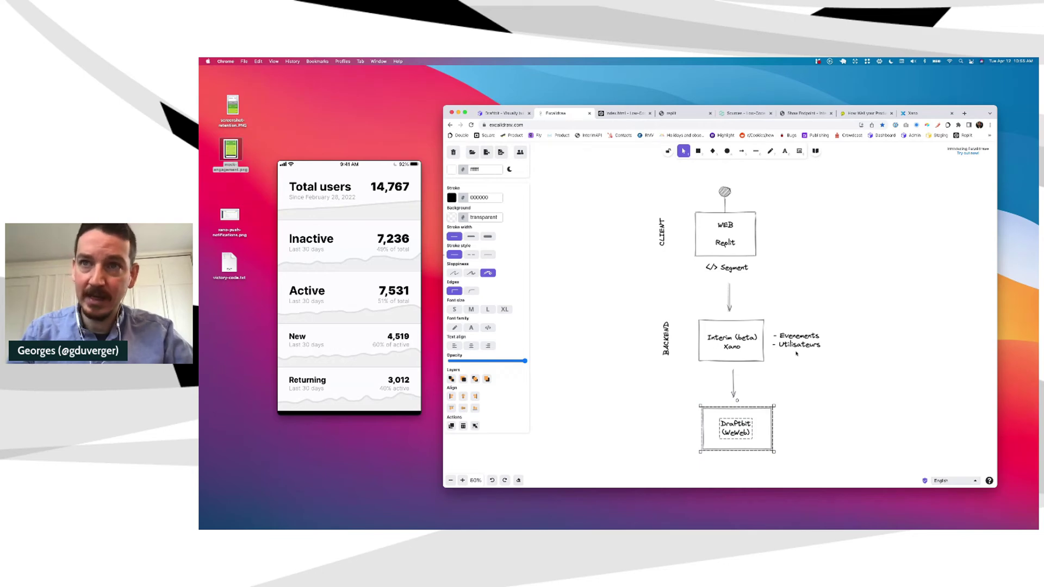
drag(838, 313, 756, 382)
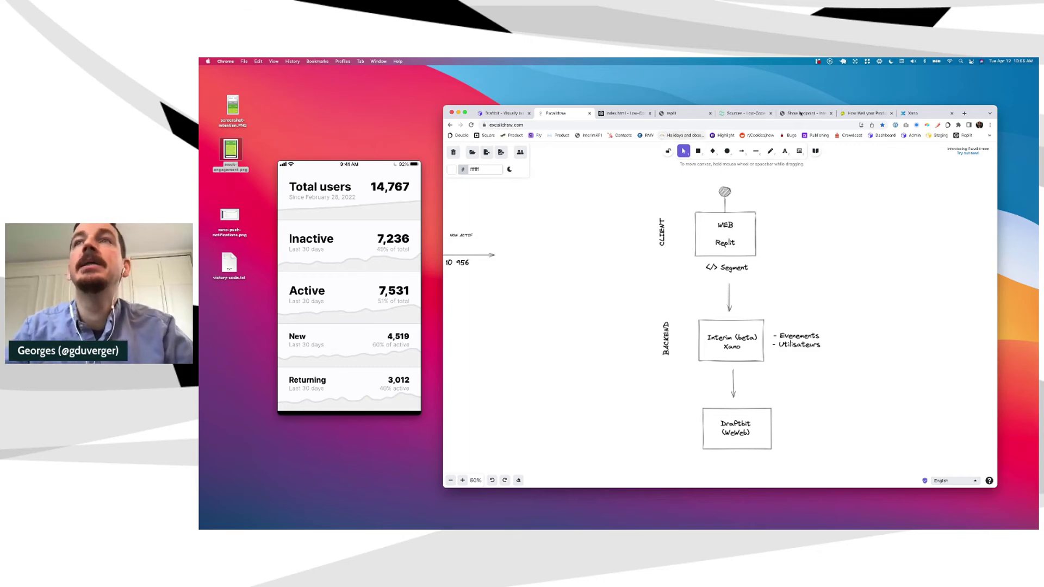
Open the Draftbit dashboard in a new browser tab and enlarge the browser window upward and downward.
click(964, 113)
text(draft)
key(Return)
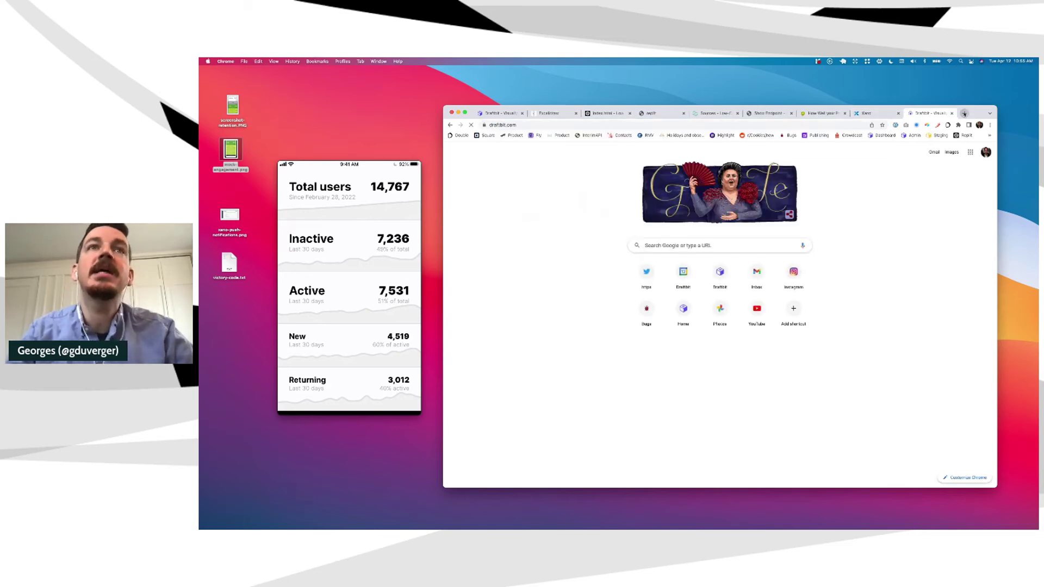
click(864, 154)
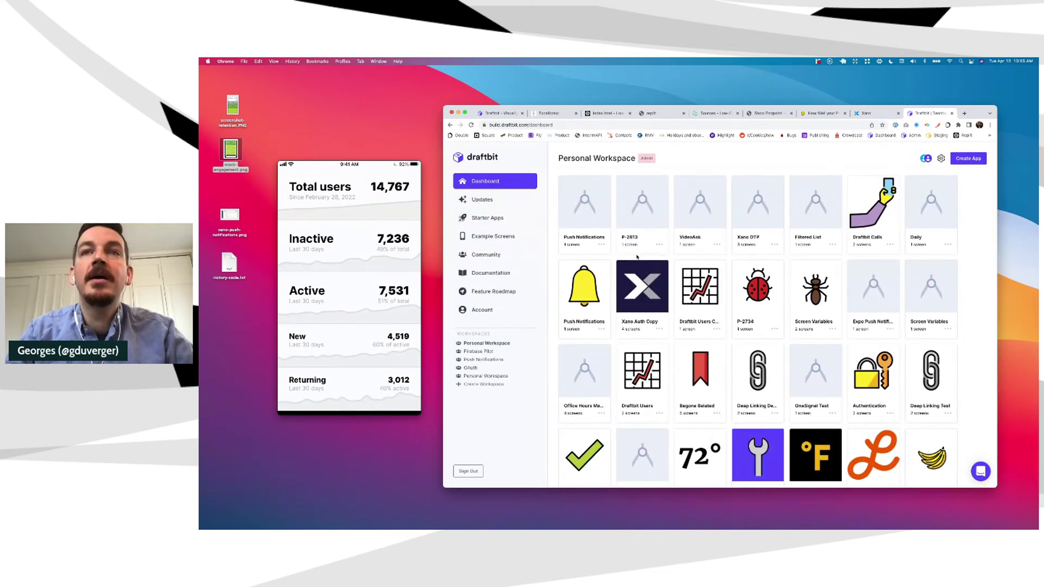
scroll(761, 424, down, 1)
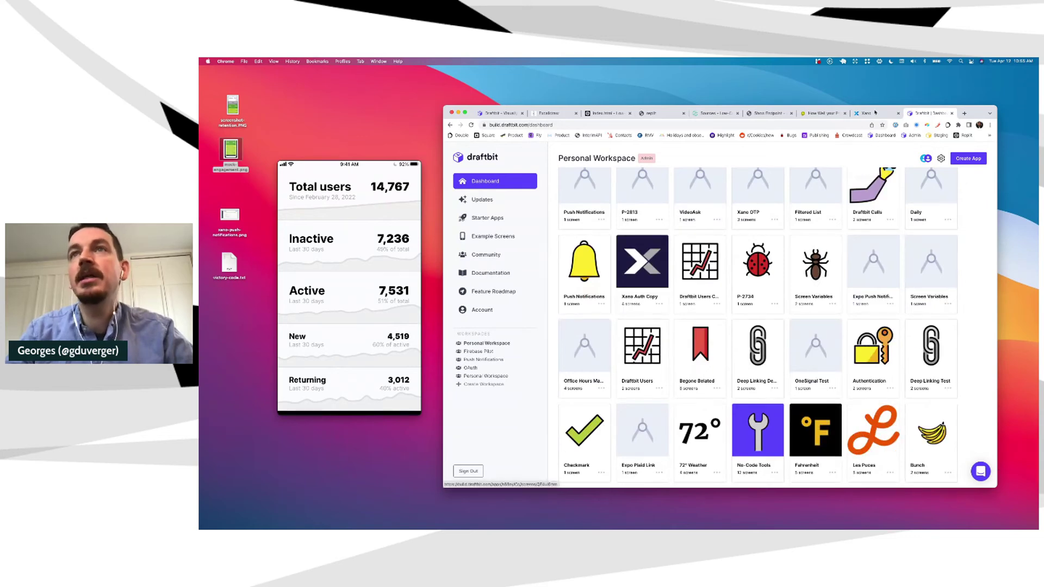
drag(873, 106, 872, 76)
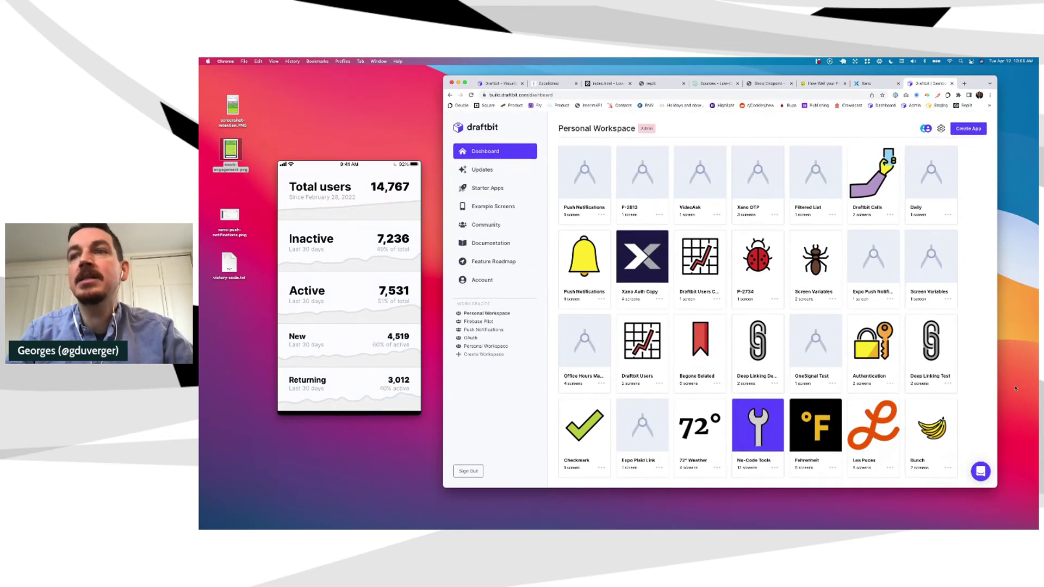
drag(995, 488, 1001, 516)
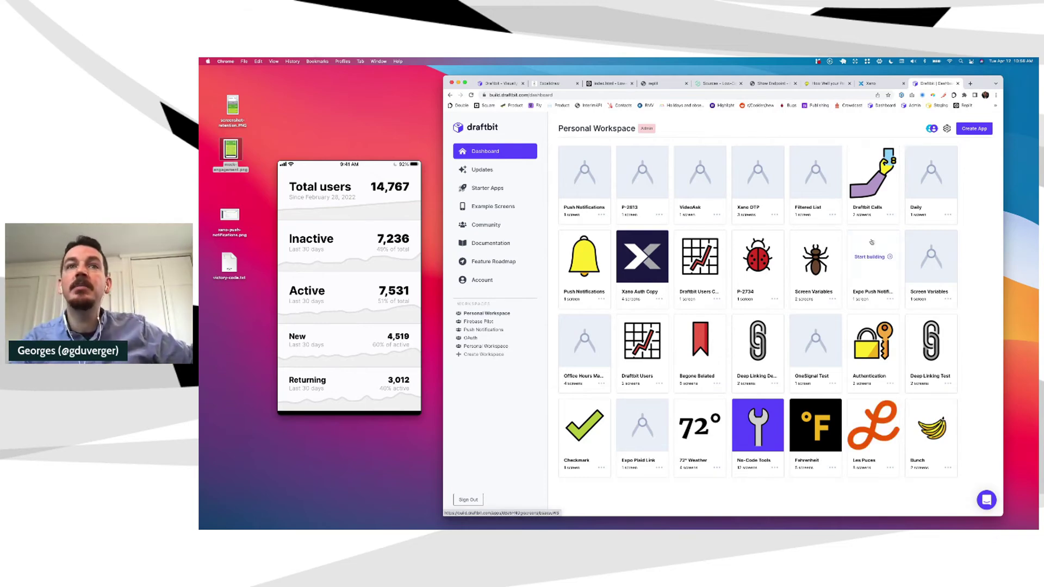
Create a Draftbit app named Low-Code Analytics without a description and start building it.
click(977, 129)
text(Low)
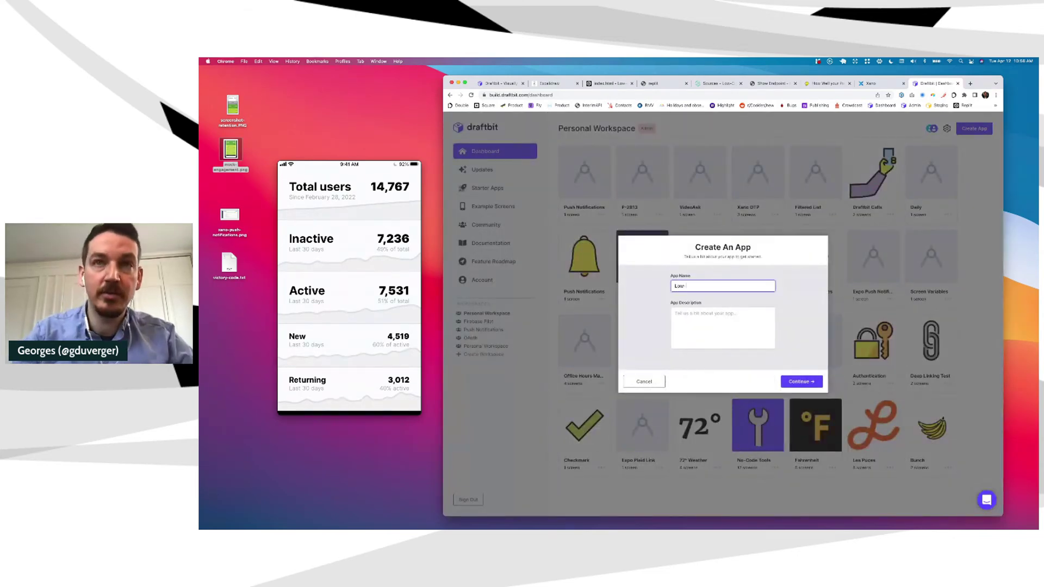
text(-Code Analy)
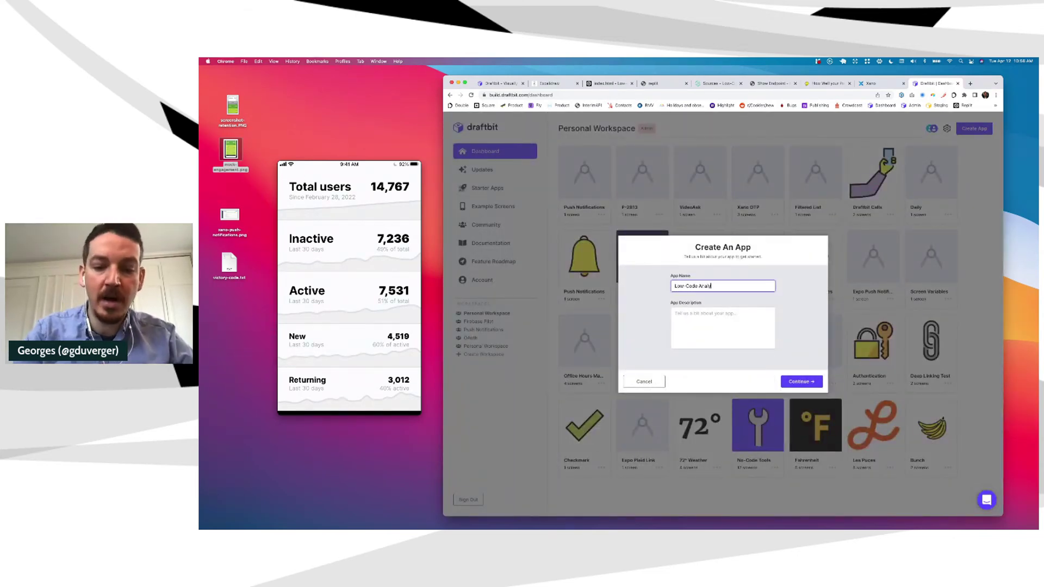
text(tics)
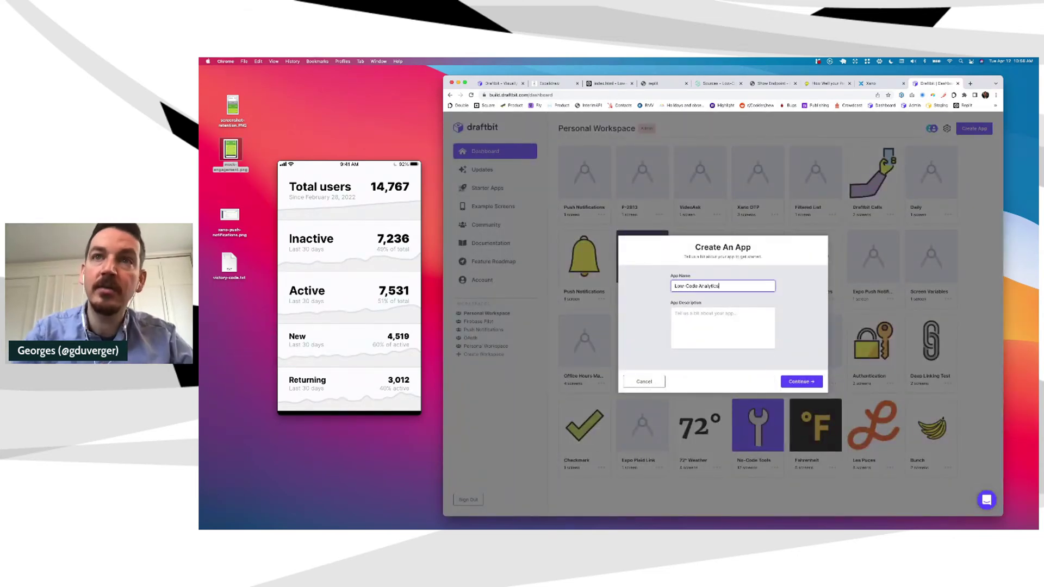
click(800, 383)
click(734, 383)
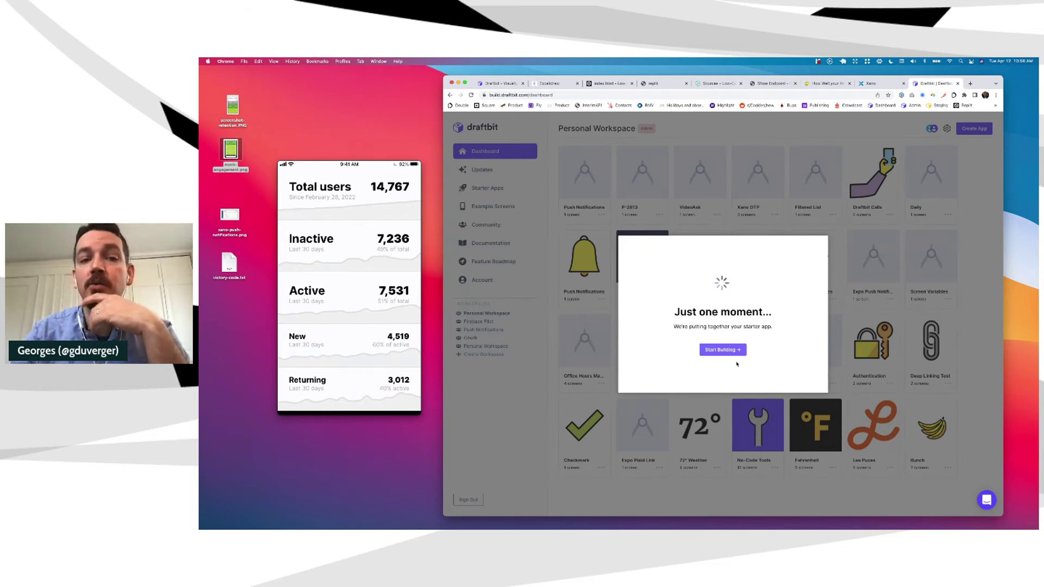
click(732, 349)
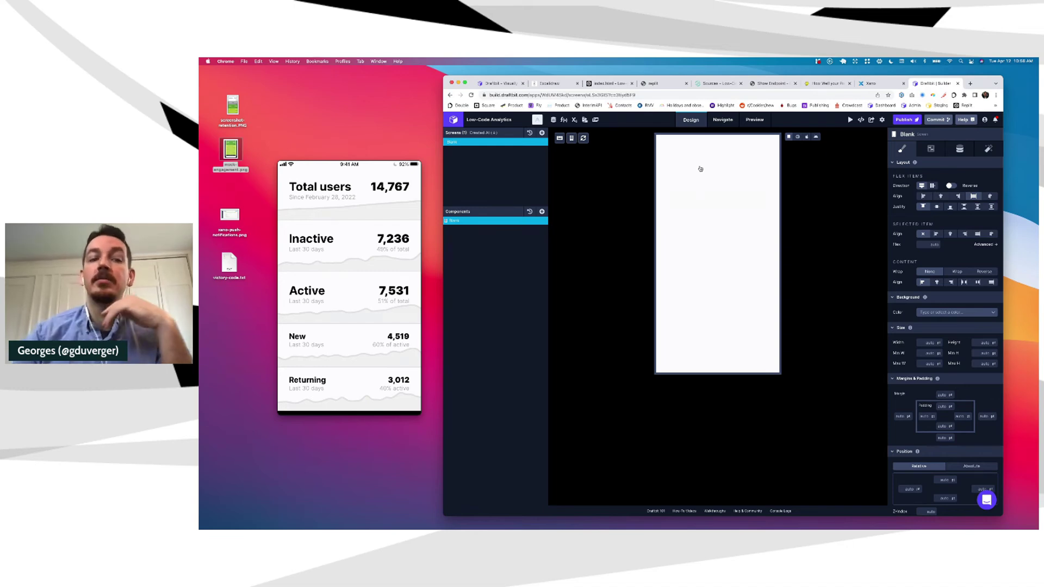
Find the View component and add it to the app's Blank screen.
mouse_move(358, 198)
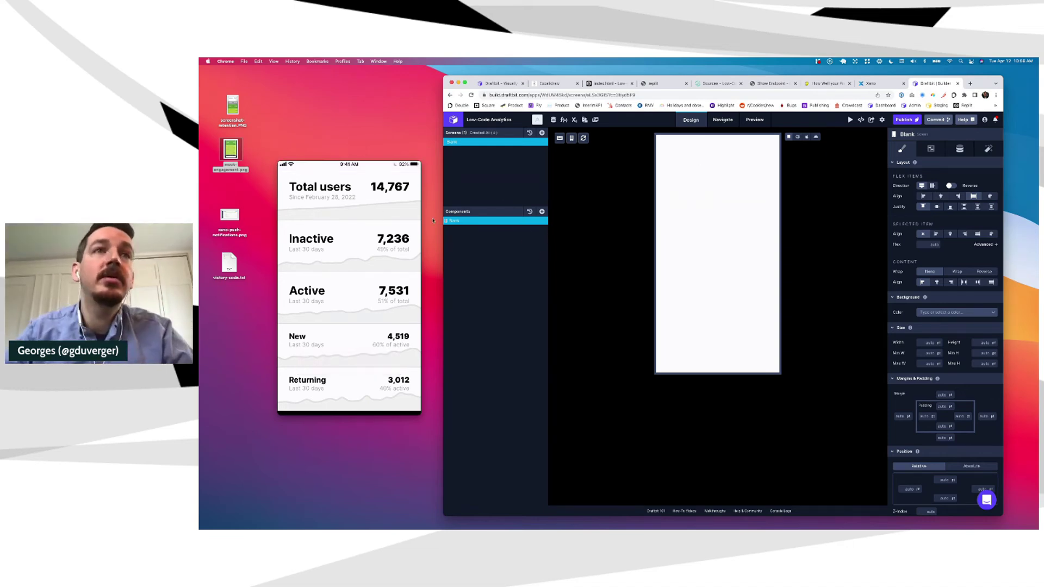
mouse_move(332, 247)
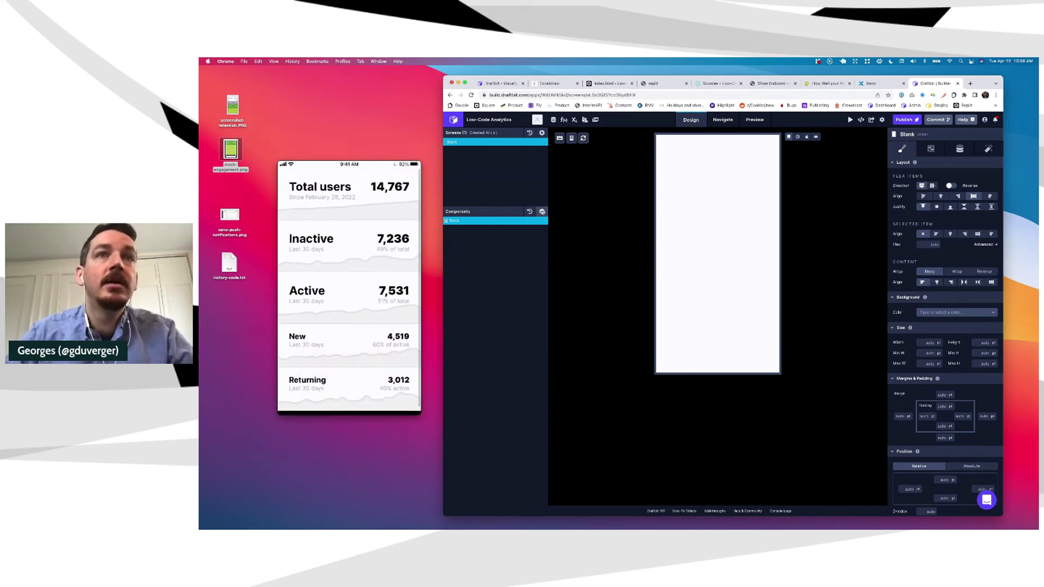
click(542, 212)
text(View)
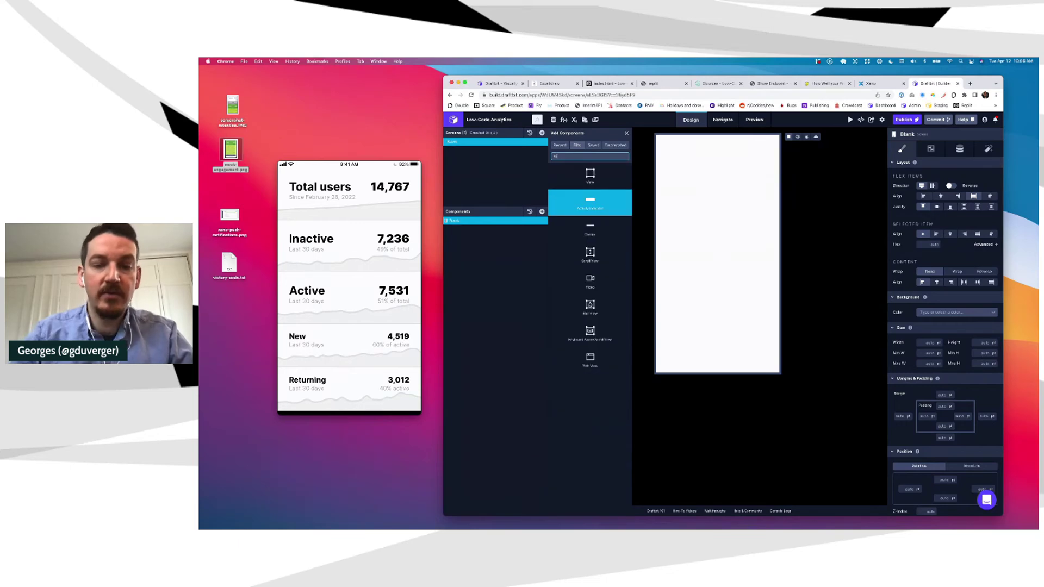
click(589, 176)
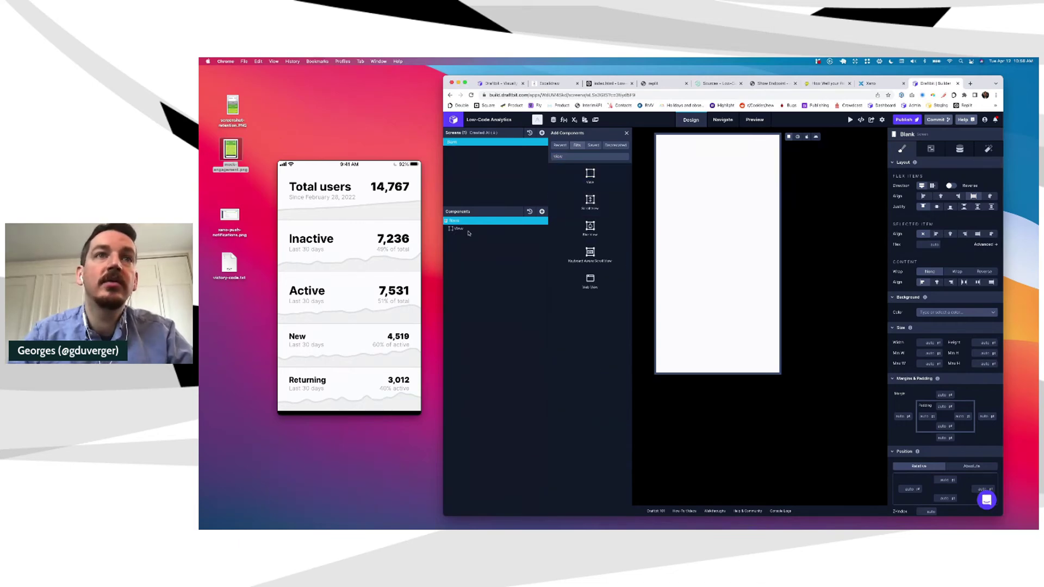
Find the Text component and add two of them inside the View on the Blank screen.
click(468, 229)
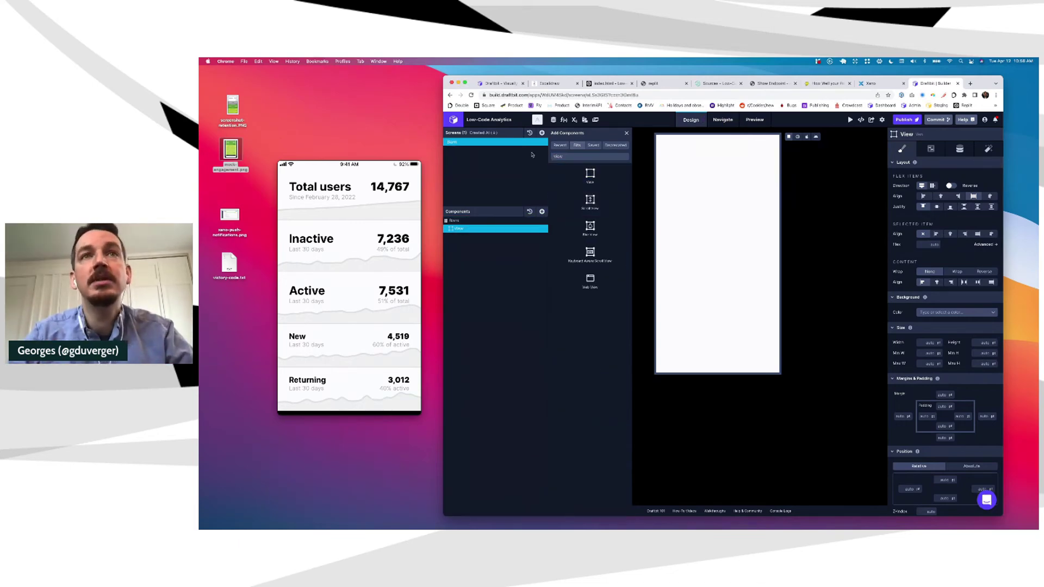
double_click(559, 157)
key(BackSpace)
text(text)
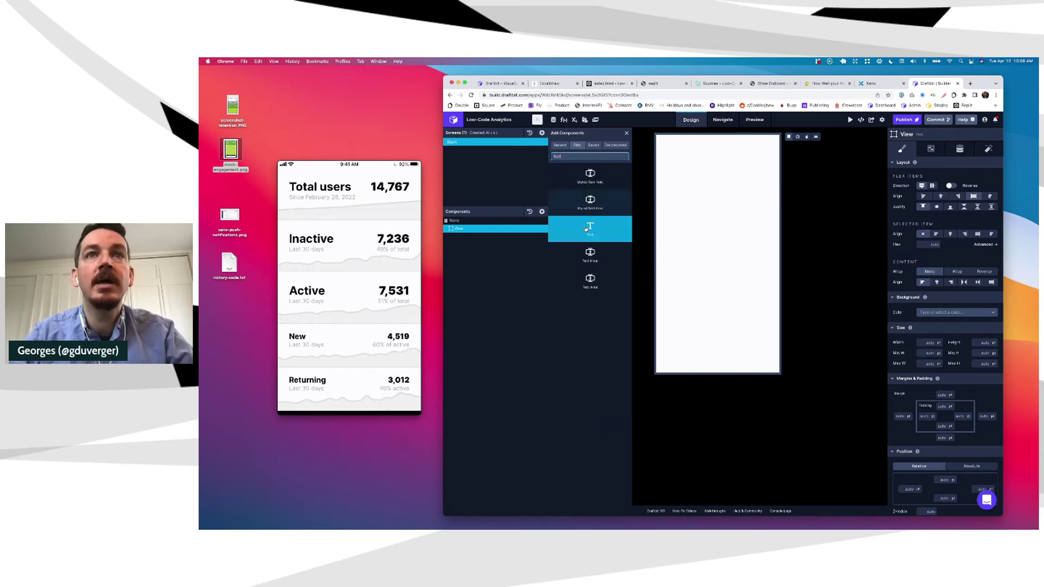
click(591, 231)
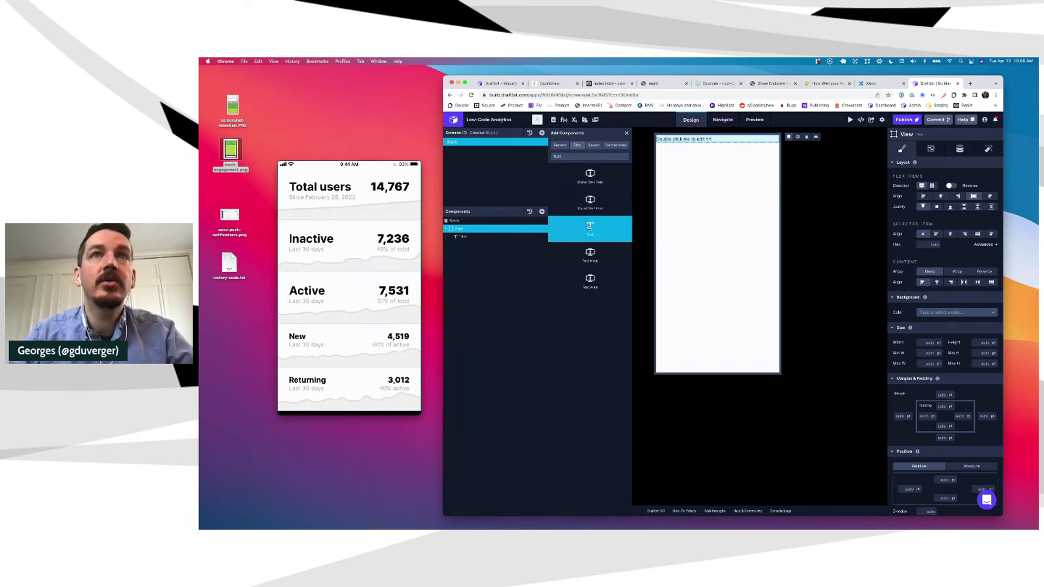
click(590, 227)
click(626, 132)
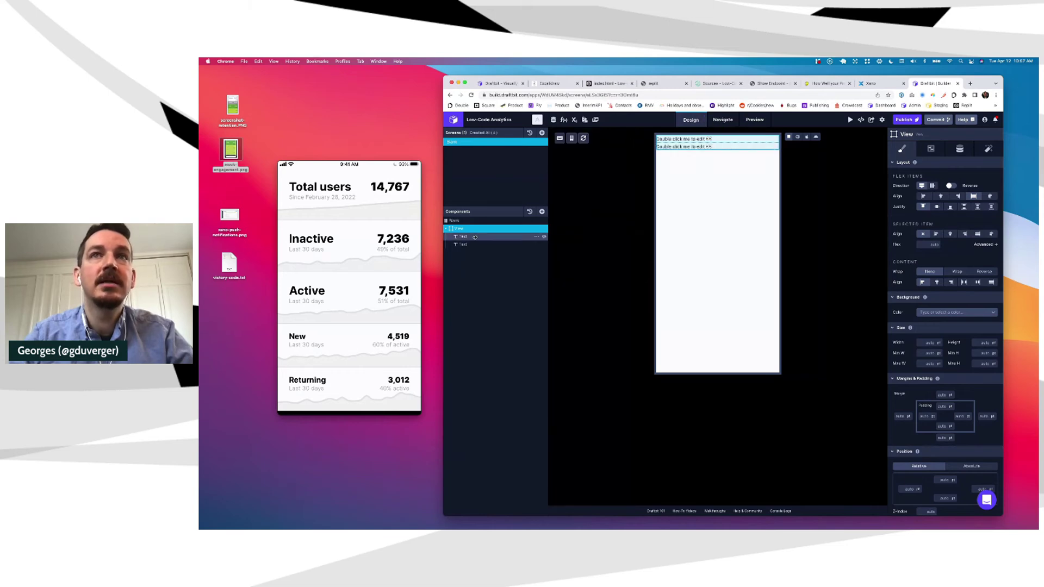
scroll(949, 347, down, 3)
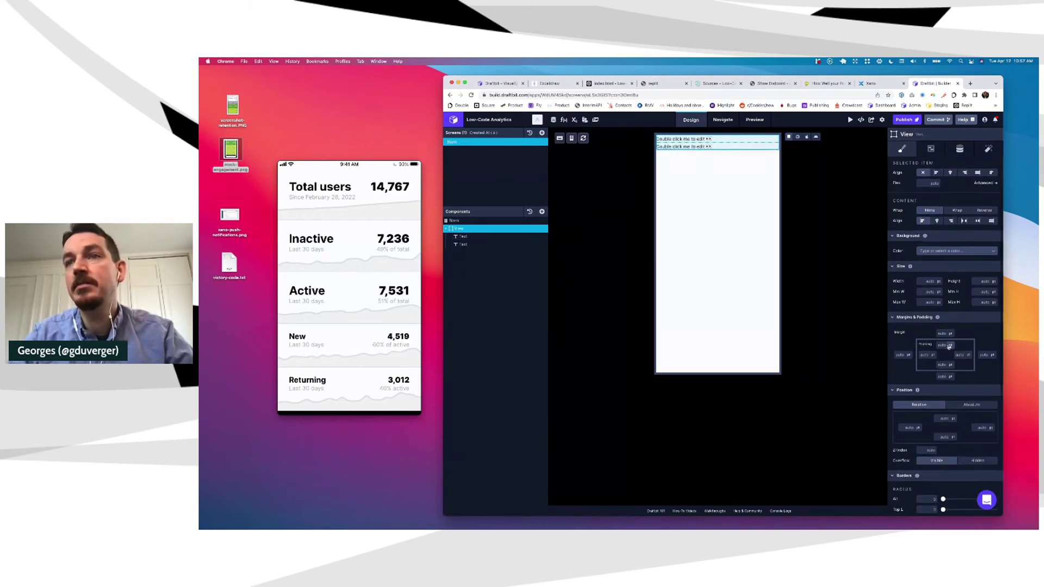
click(945, 345)
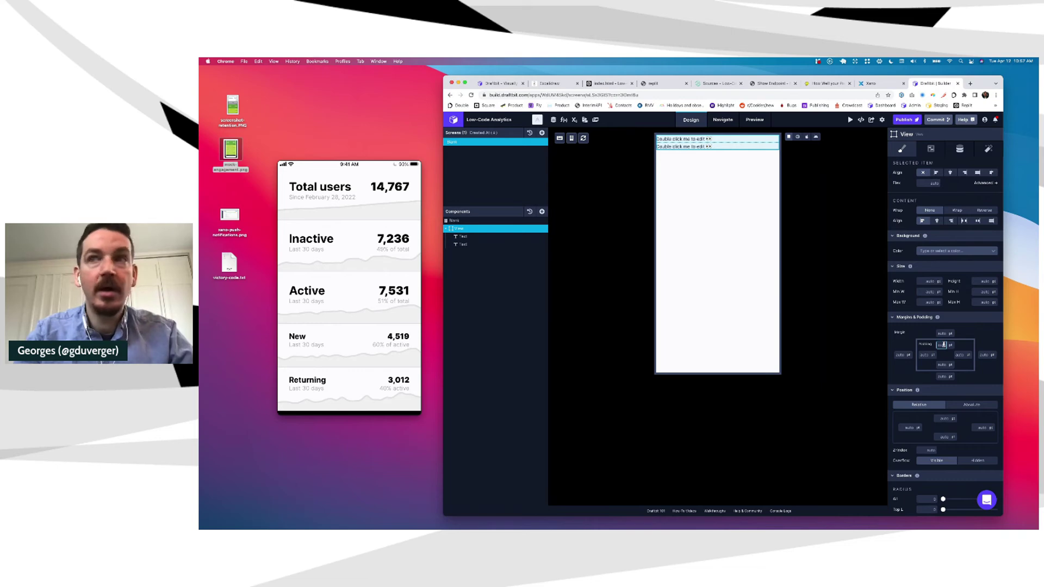
text(16)
click(924, 355)
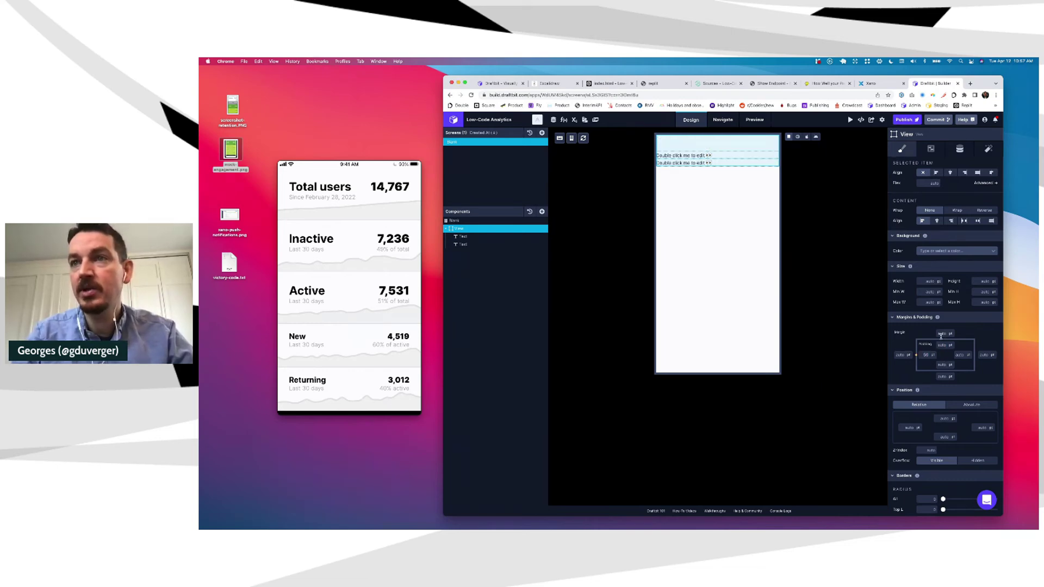
Set the View's margins to 50 on all four sides in place of the padding.
click(943, 333)
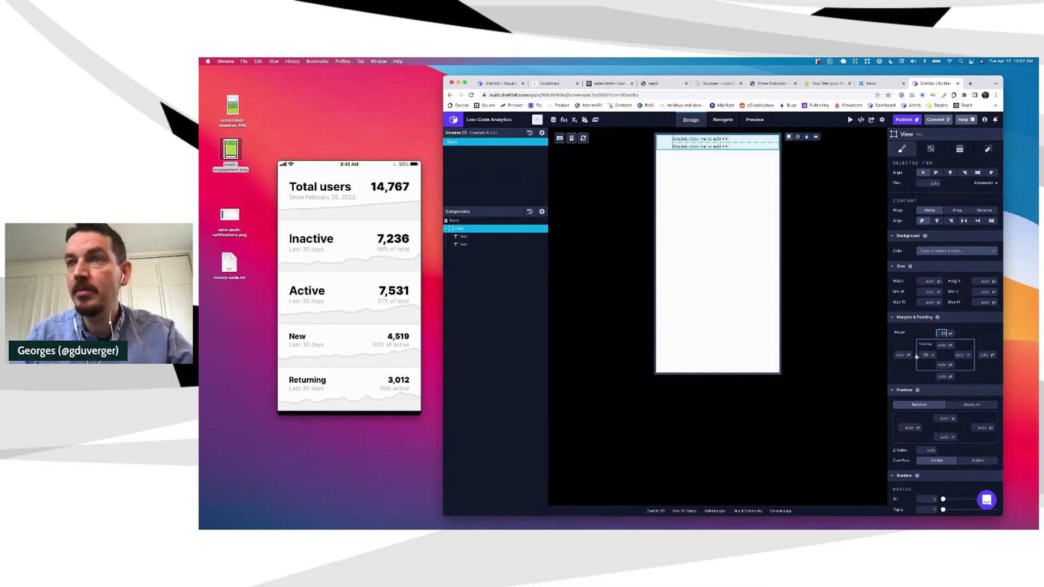
click(917, 355)
click(899, 355)
text(50)
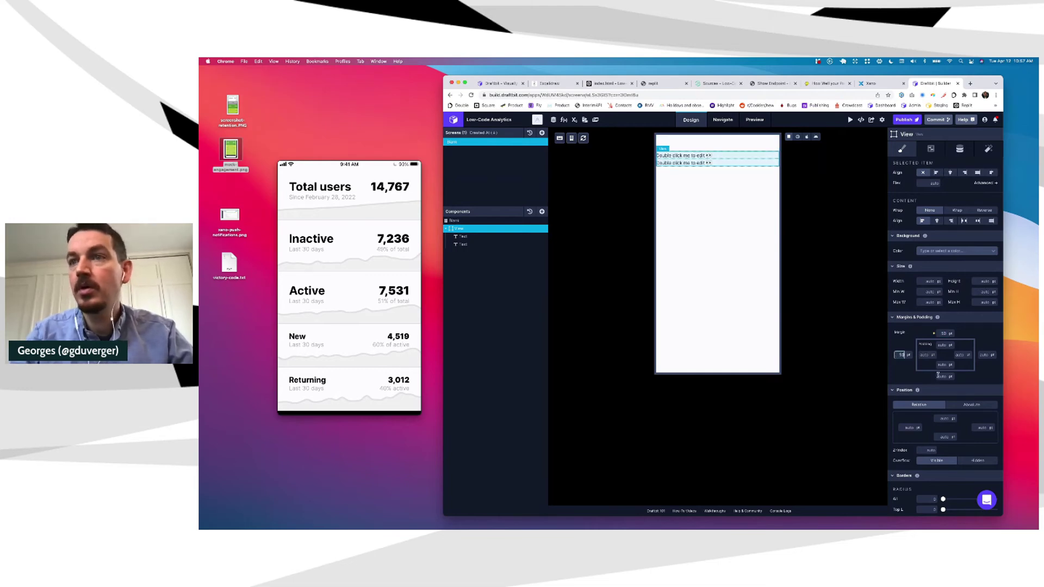
click(940, 376)
text(50)
click(984, 354)
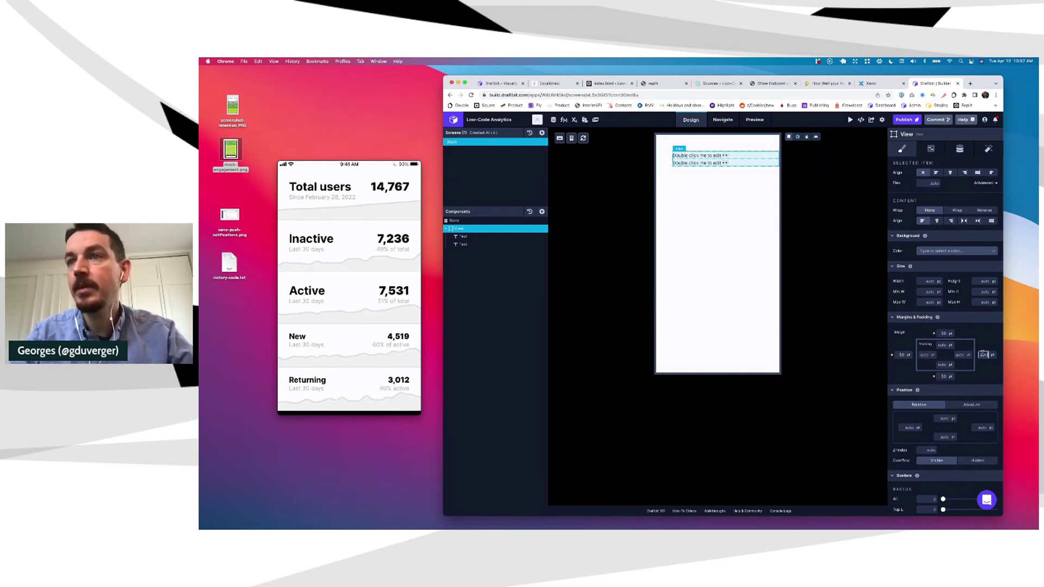
text(50)
key(Return)
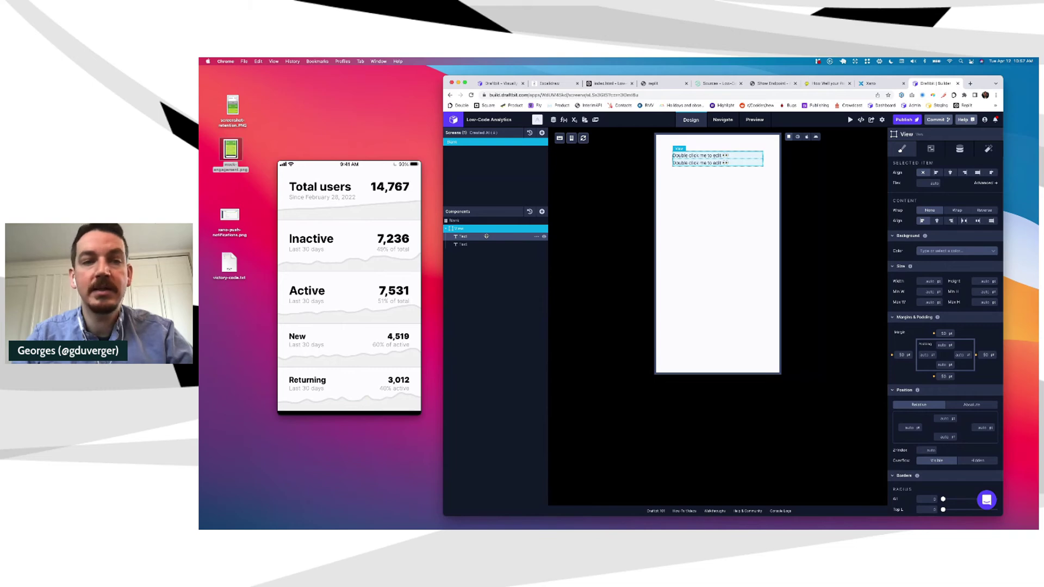
Set the content of the first Text component in the View to "Total utilisateurs".
click(486, 236)
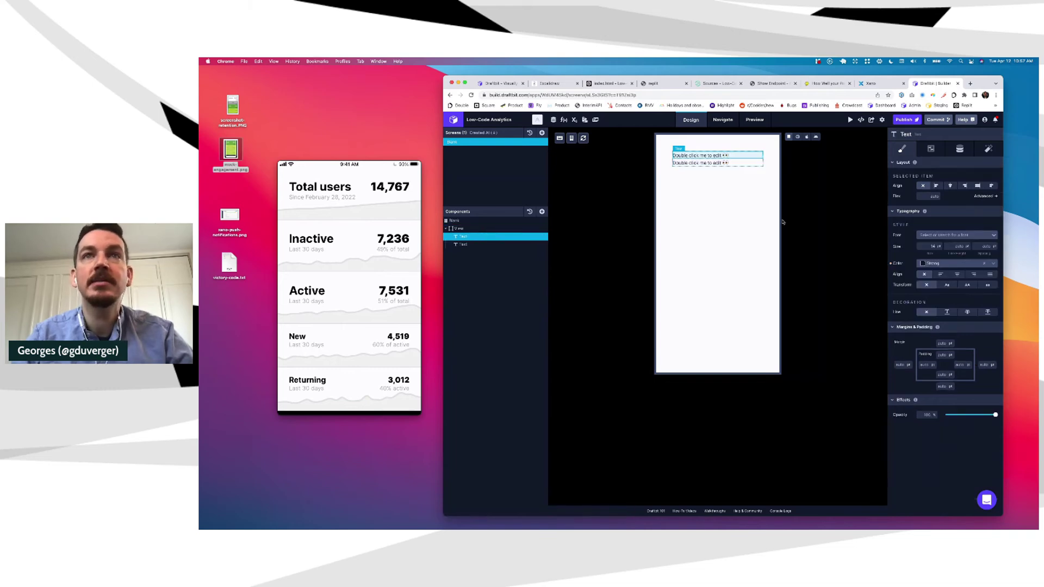
click(960, 149)
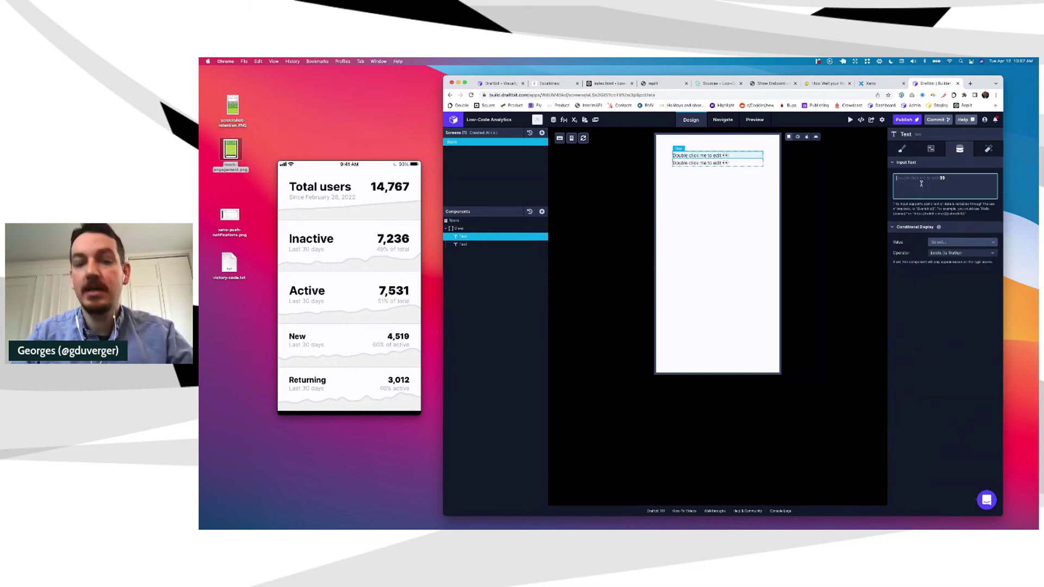
text(Total users)
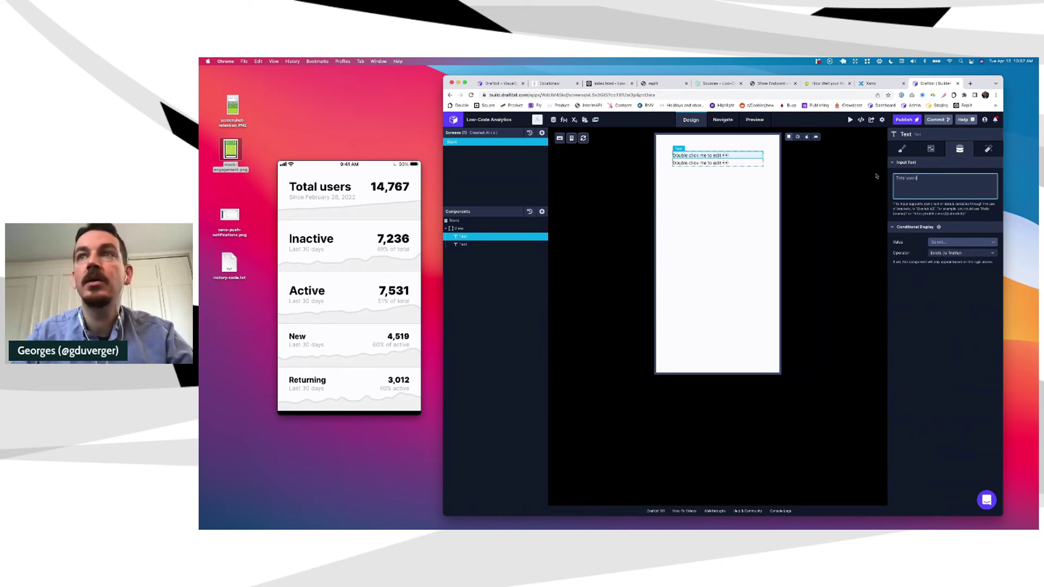
key(super+a)
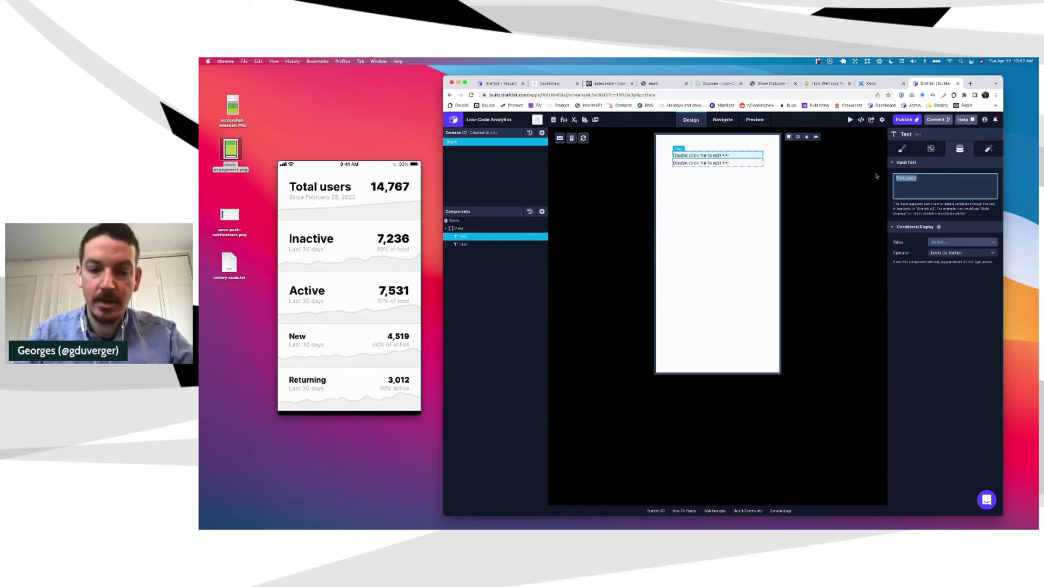
key(Right)
key(alt+shift+Left)
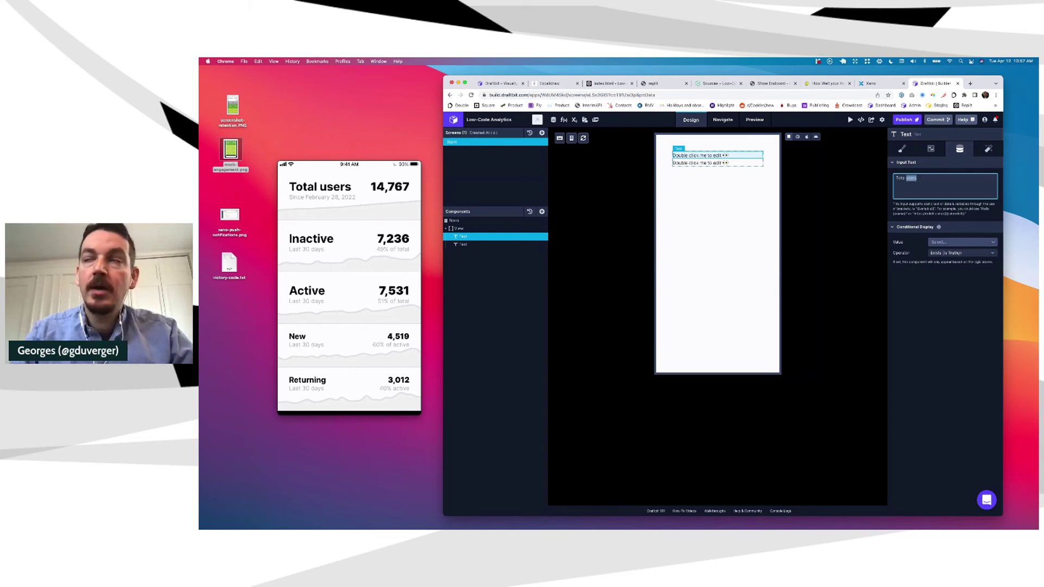
text(utilisat)
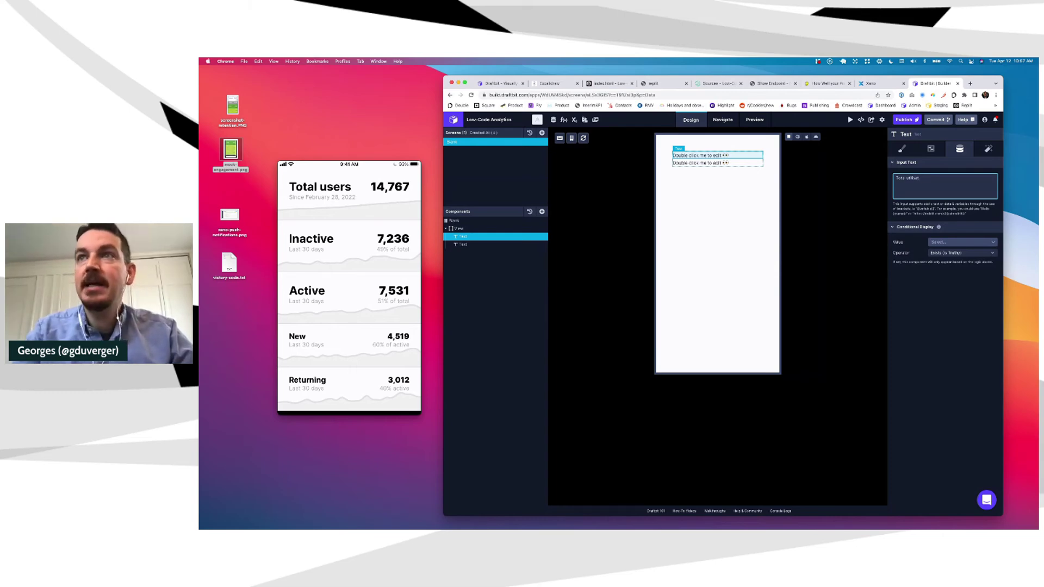
text(eurs)
click(838, 162)
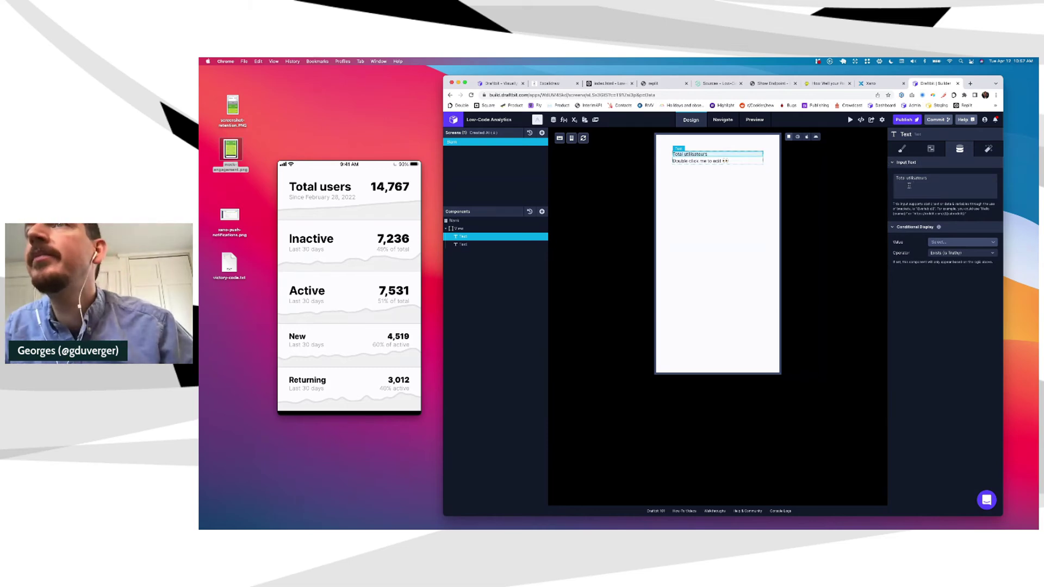
Set the "Total utilisateurs" text's font to Inter with the Bold weight.
click(902, 148)
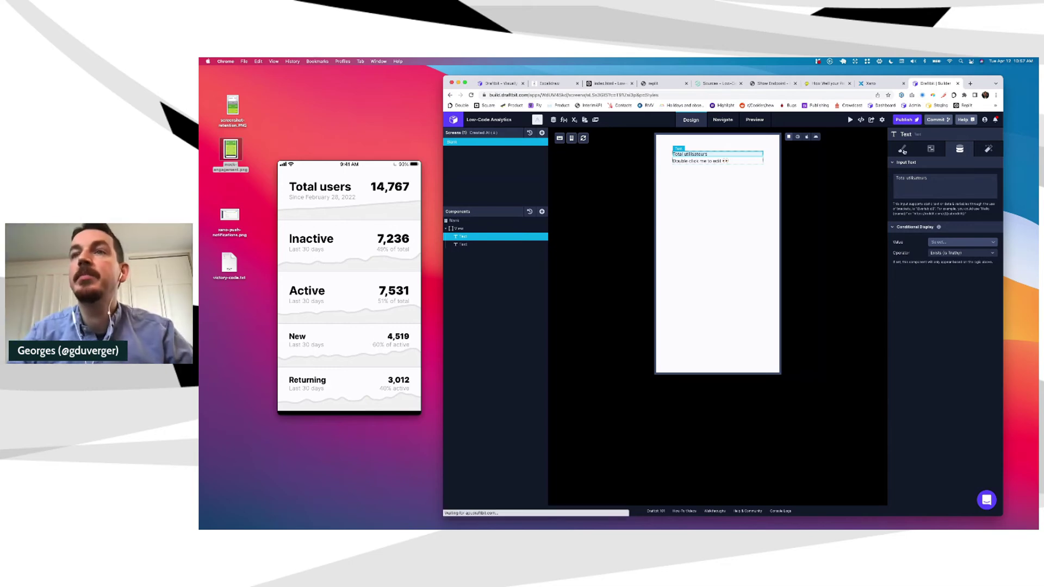
click(935, 237)
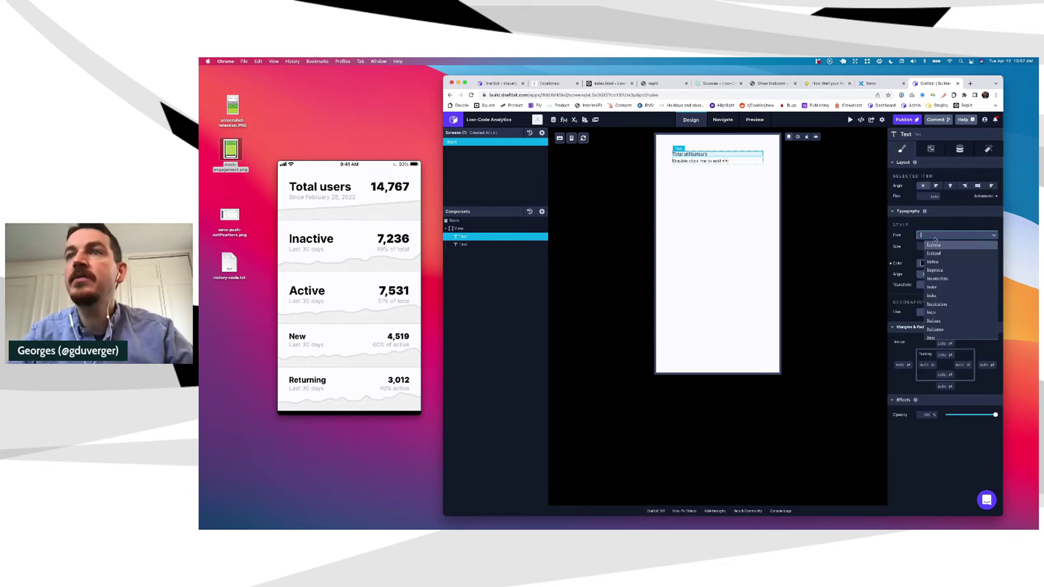
text(Inte)
click(934, 246)
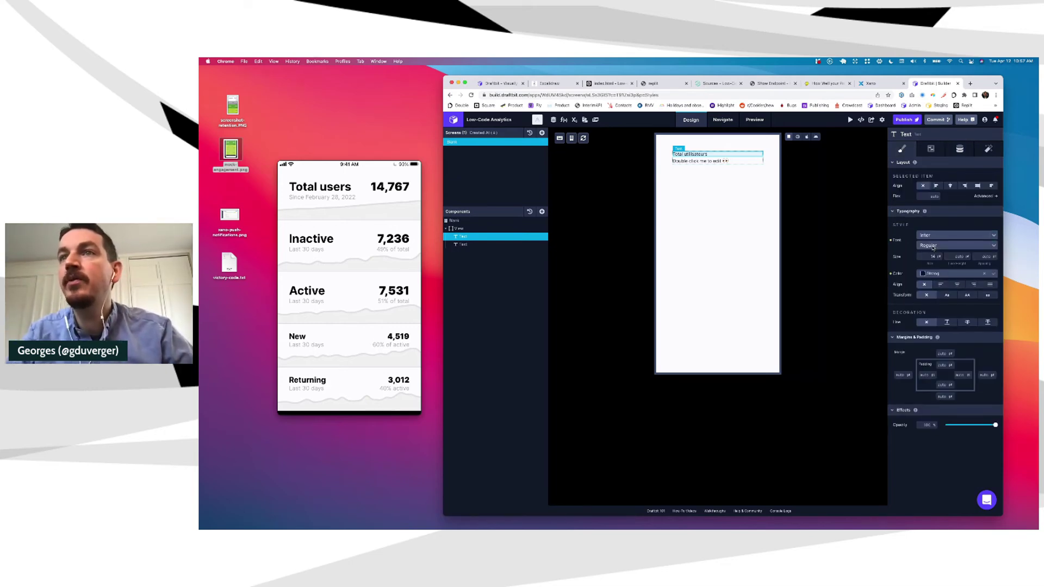
click(934, 246)
click(933, 305)
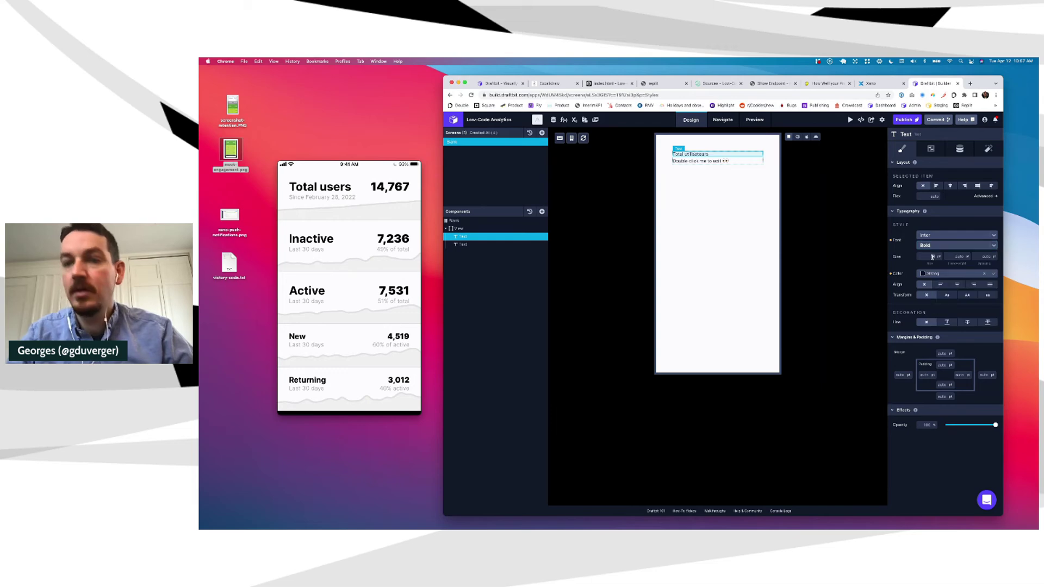
click(933, 257)
text(72)
click(958, 257)
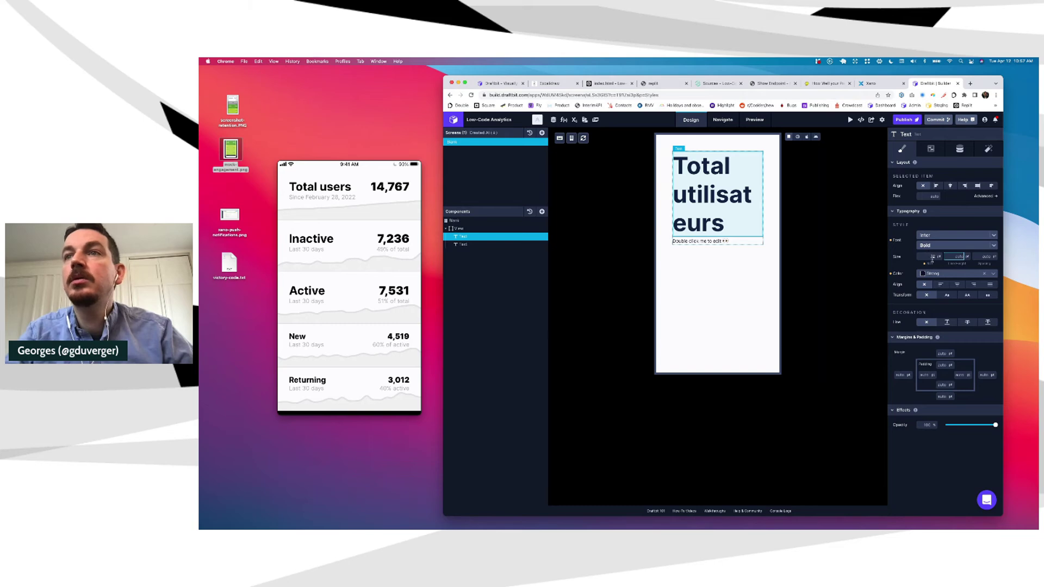
click(932, 257)
text(30)
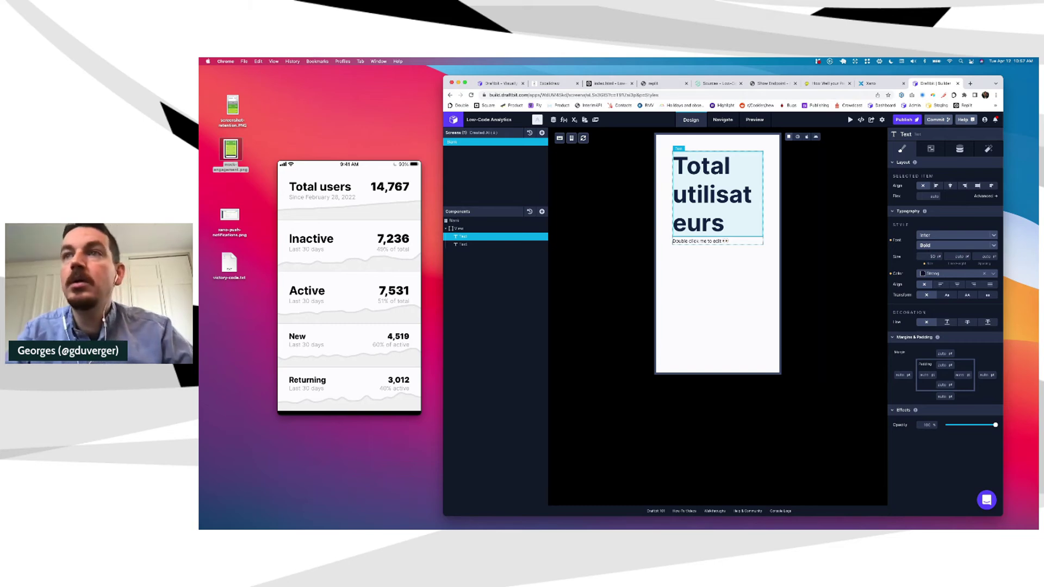
key(Return)
Set the font size of the "Total utilisateurs" text to 32.
click(933, 257)
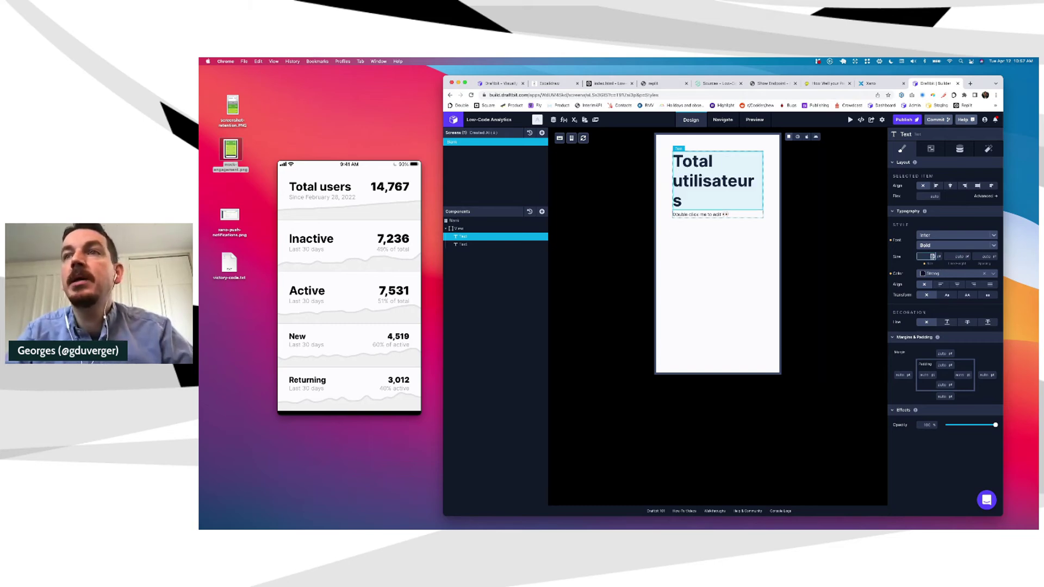
text(32)
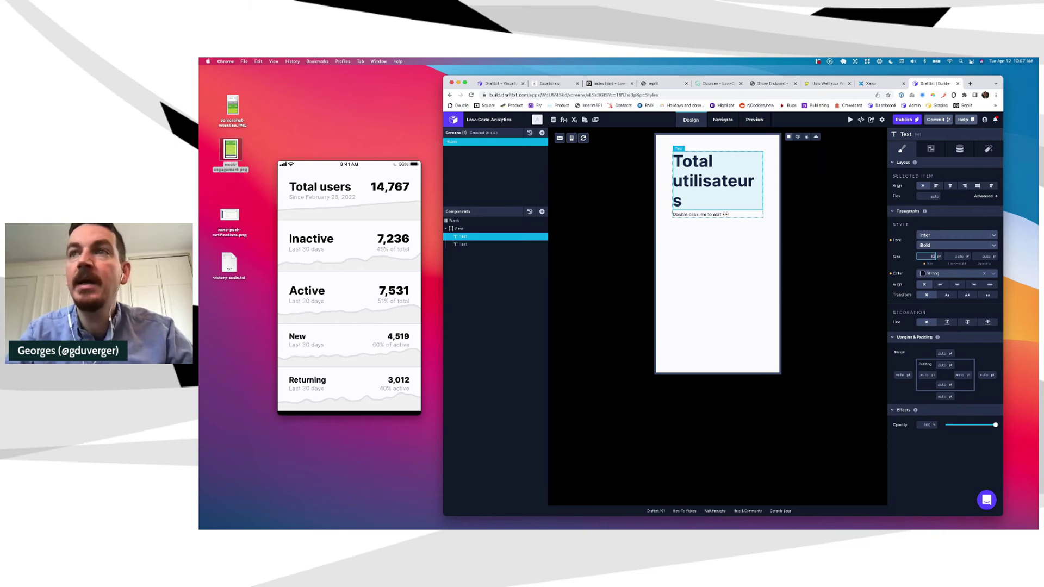
key(Return)
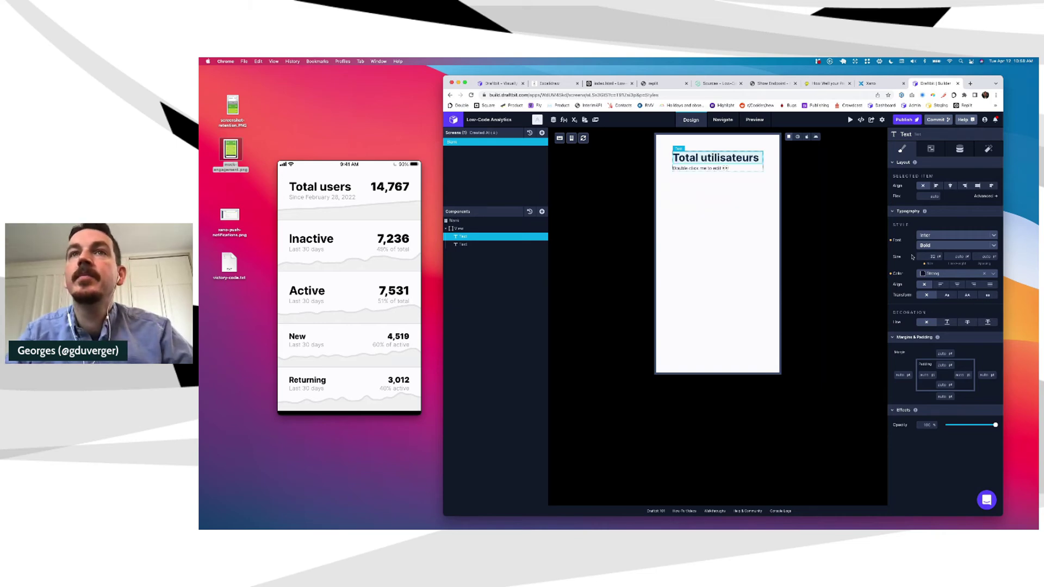
Set the content of the second Text component, below the title, to "14,767".
click(708, 169)
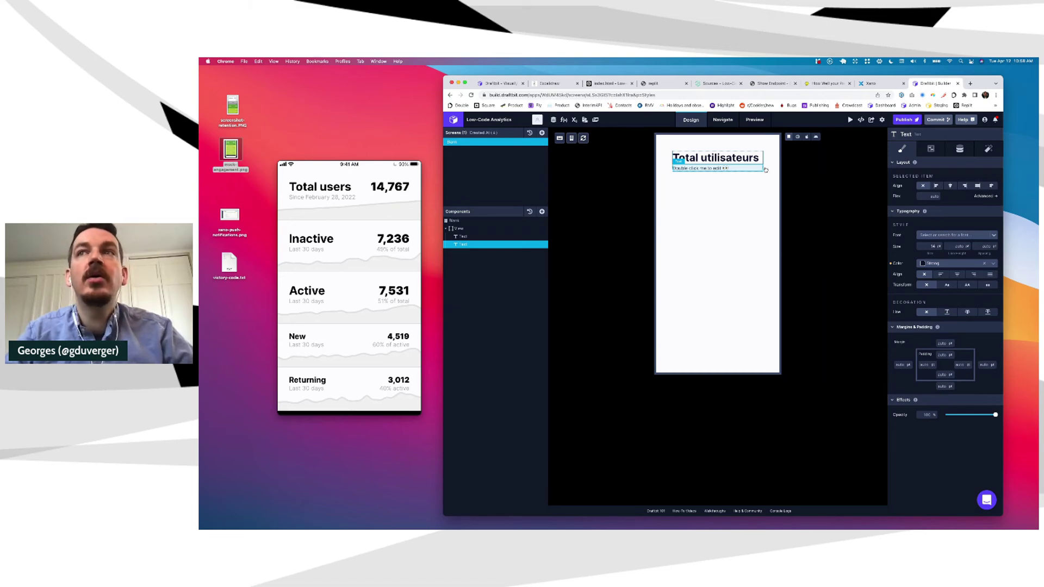
click(960, 149)
click(918, 184)
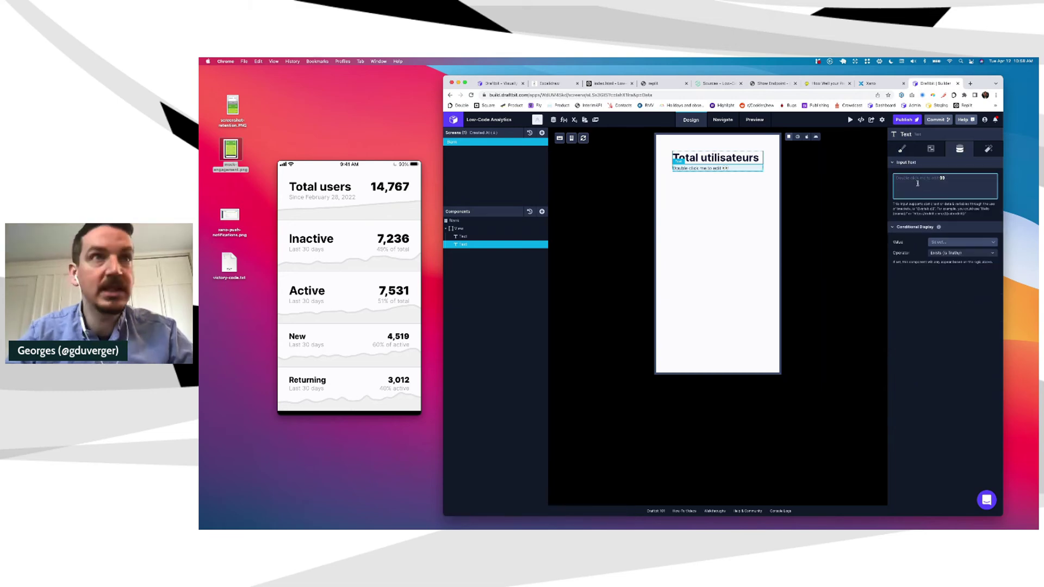
text(14)
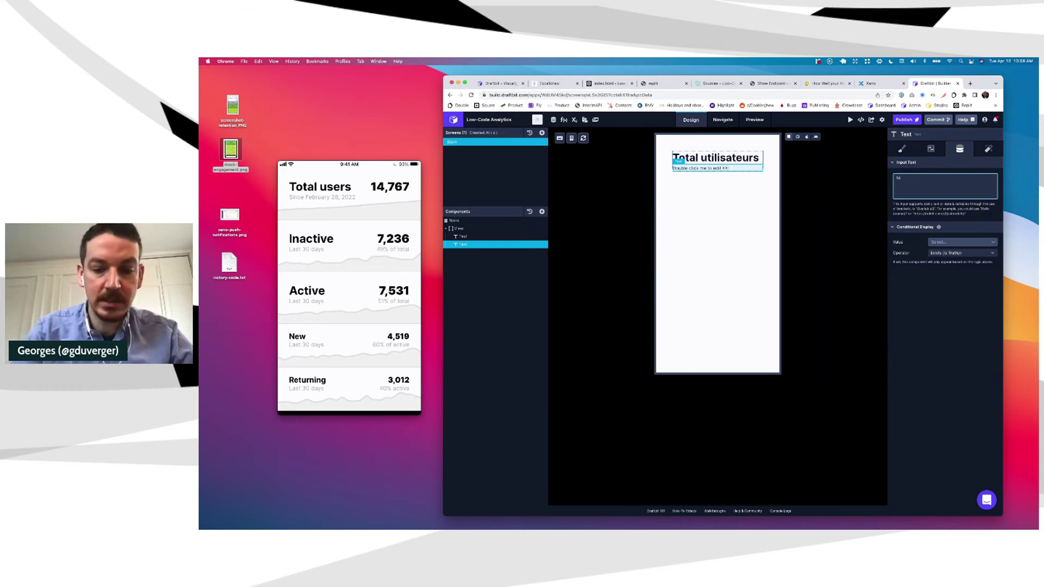
text(,767)
key(Tab)
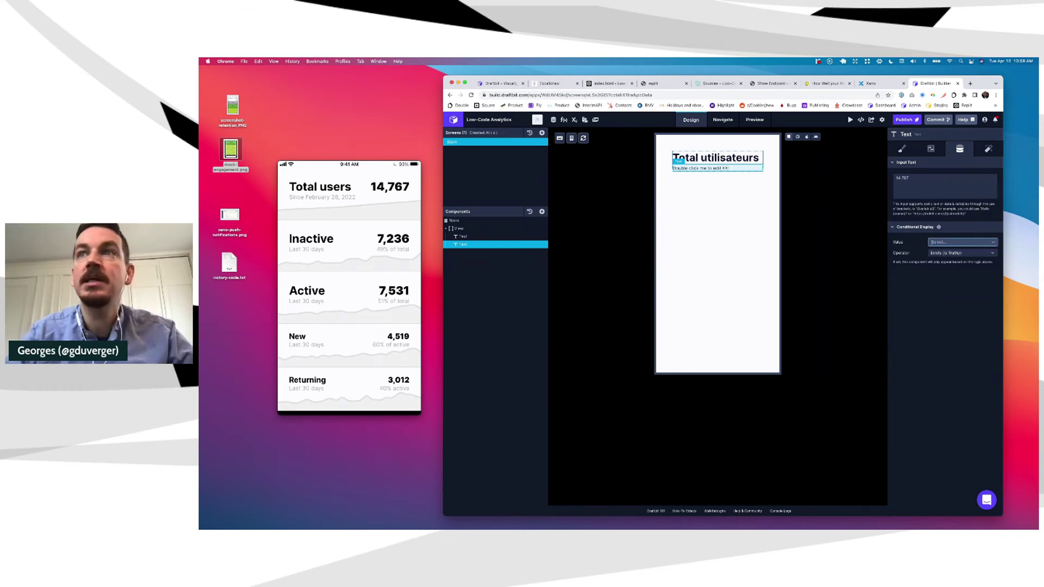
Set the font of the "14 767" text below the title to Inter with the Black weight.
click(902, 148)
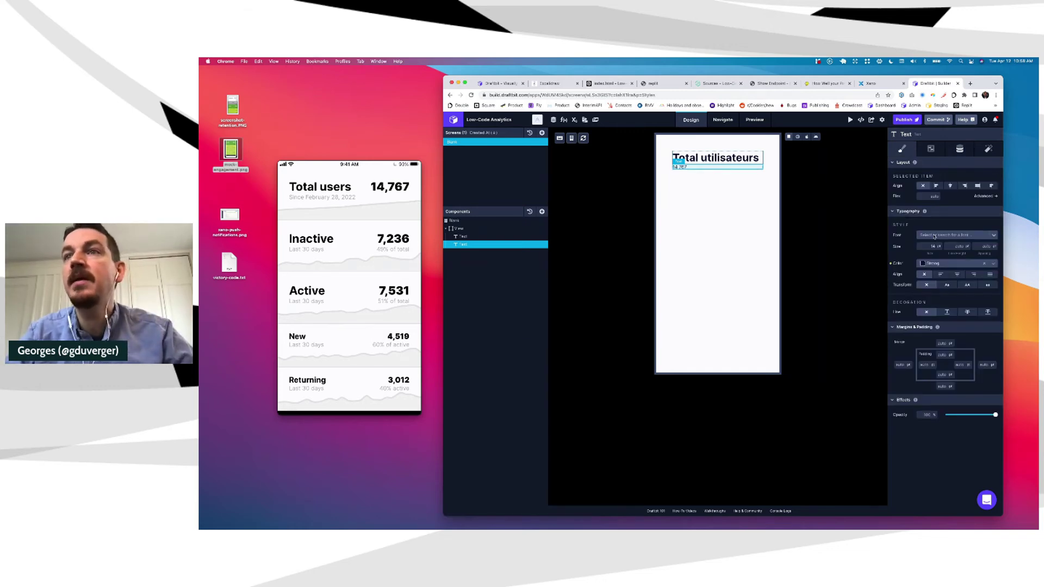
click(933, 235)
text(Inter)
click(936, 245)
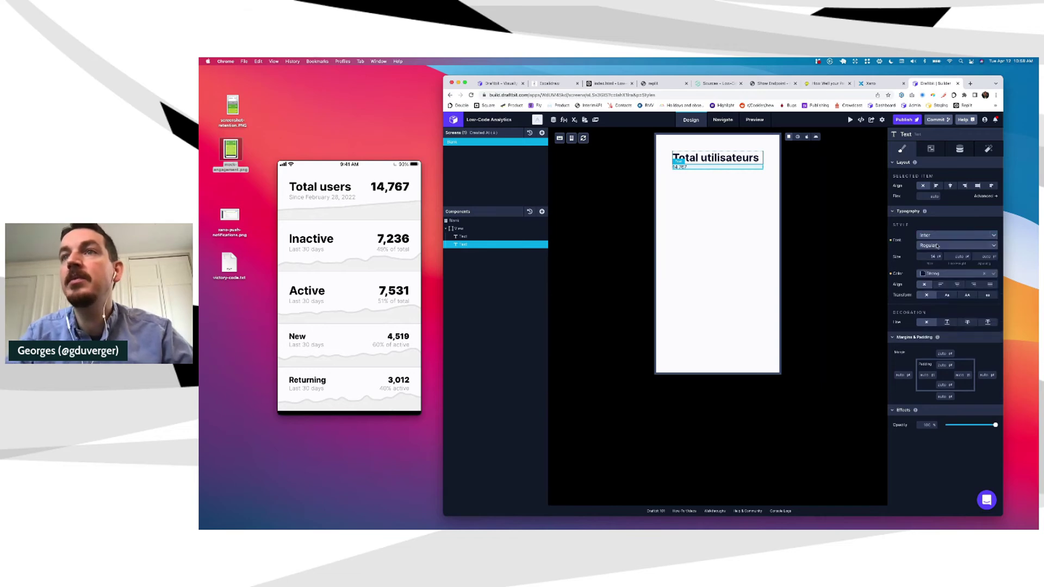
click(933, 245)
text(Black)
key(Return)
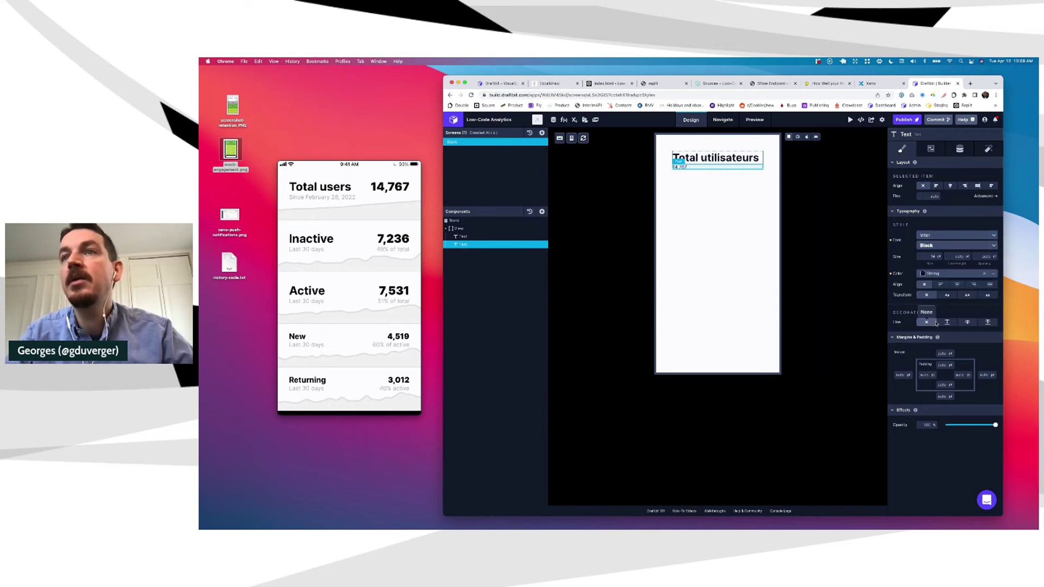
Set the font size of the "14 767" text to 72.
click(931, 256)
text(72)
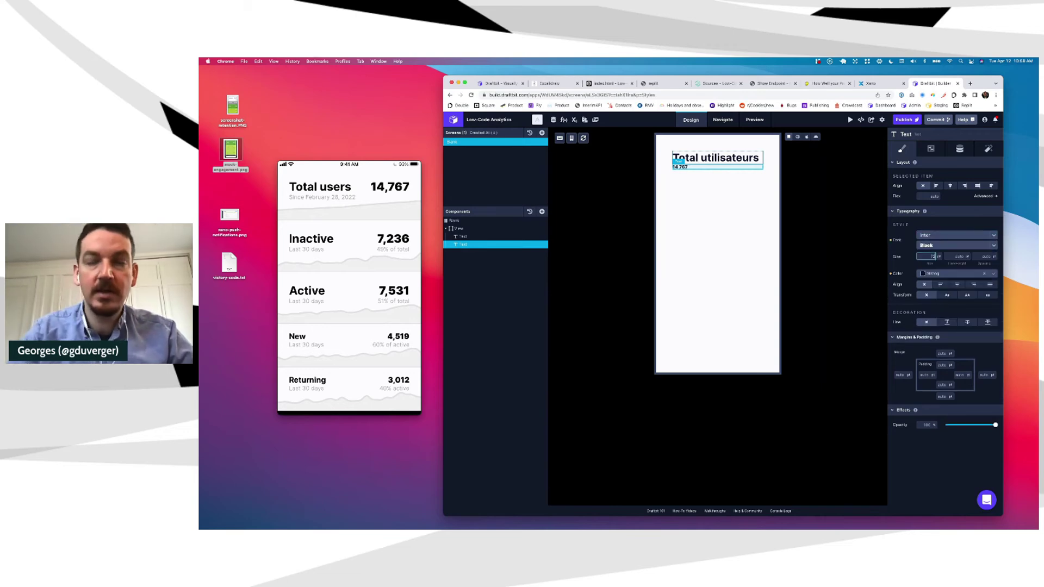
click(959, 256)
click(858, 266)
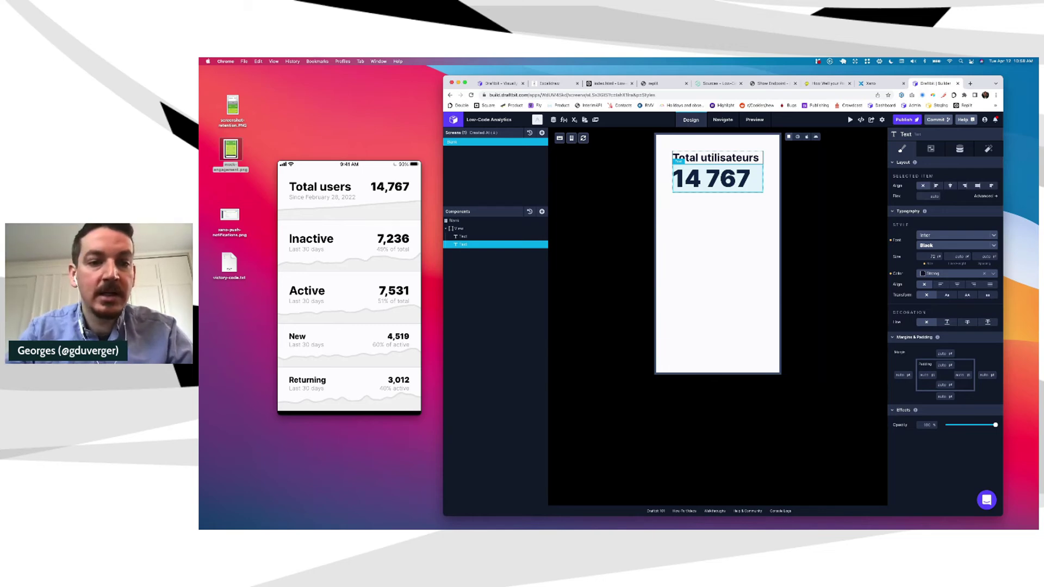
key(super+Tab)
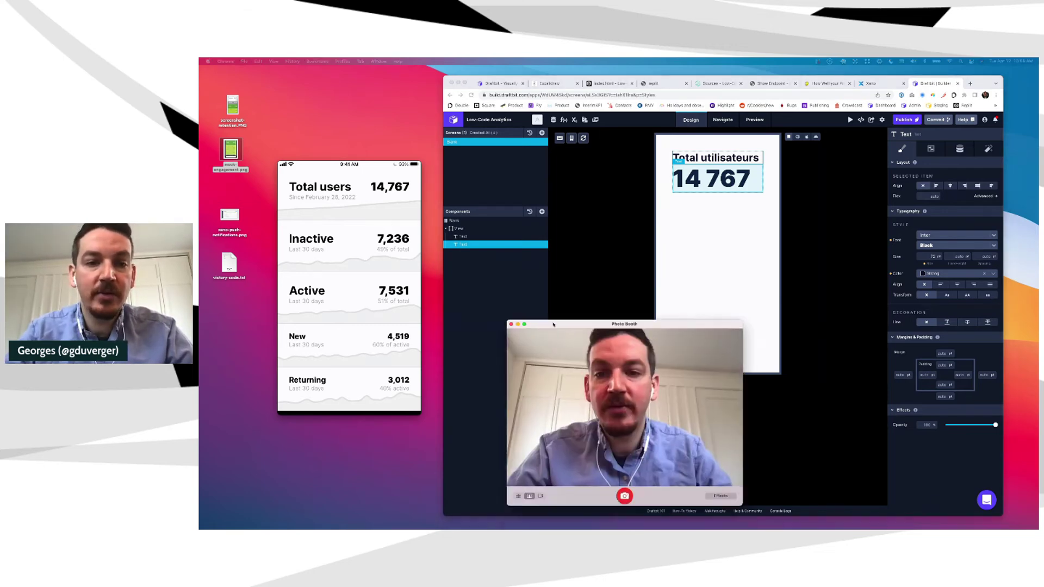
drag(554, 324, 316, 276)
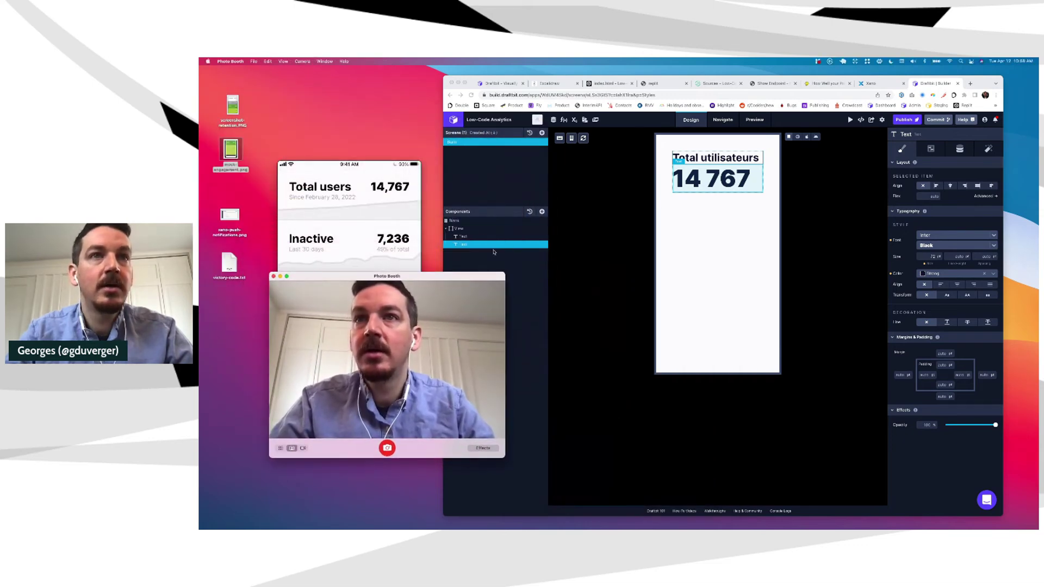
drag(505, 273, 465, 299)
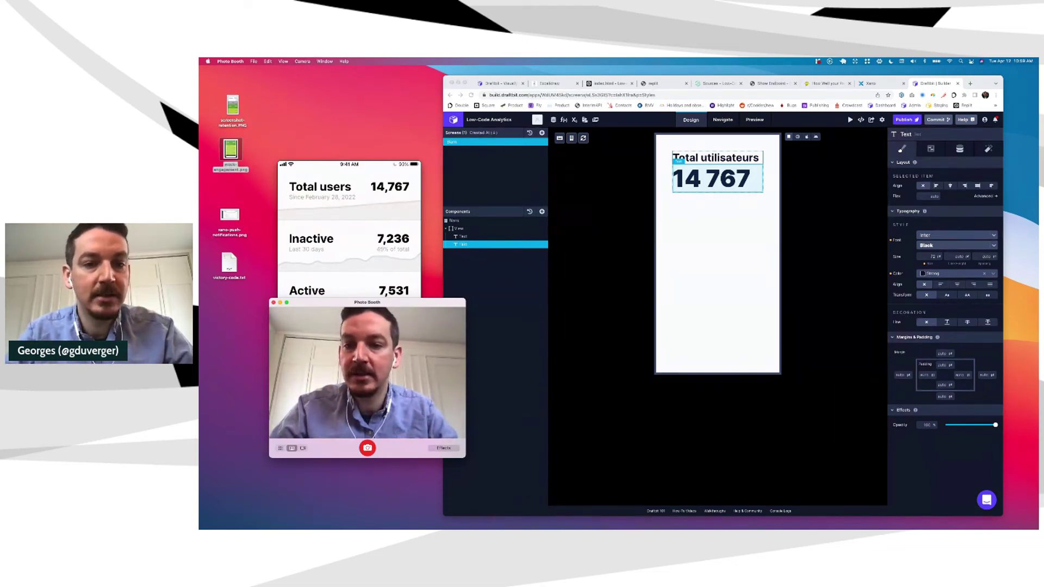
click(274, 302)
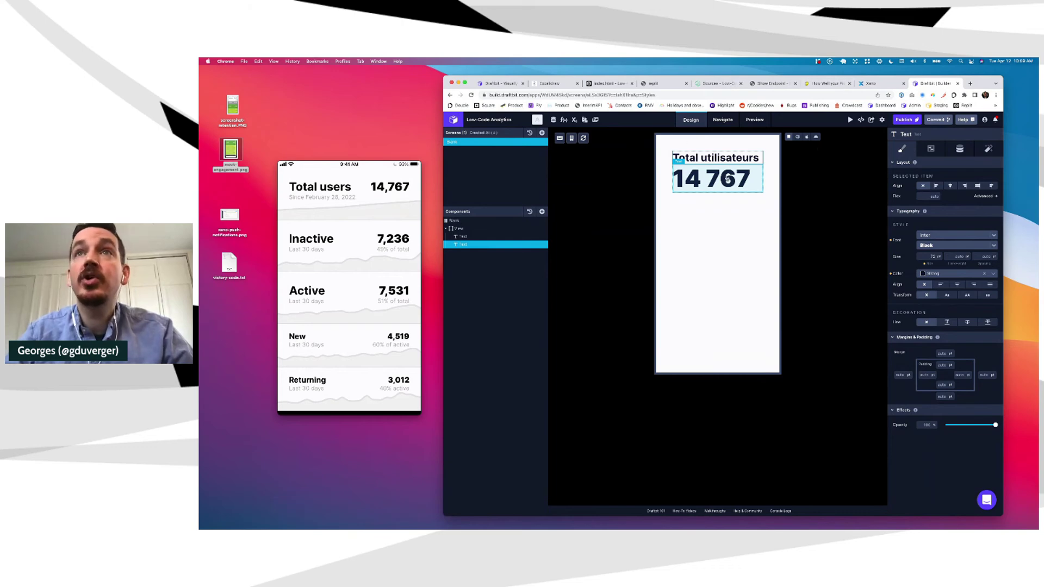
Look at the base URL and request paths of the Low-Code Analytics endpoint in InterimAPI, and return to Draftbit.
click(775, 83)
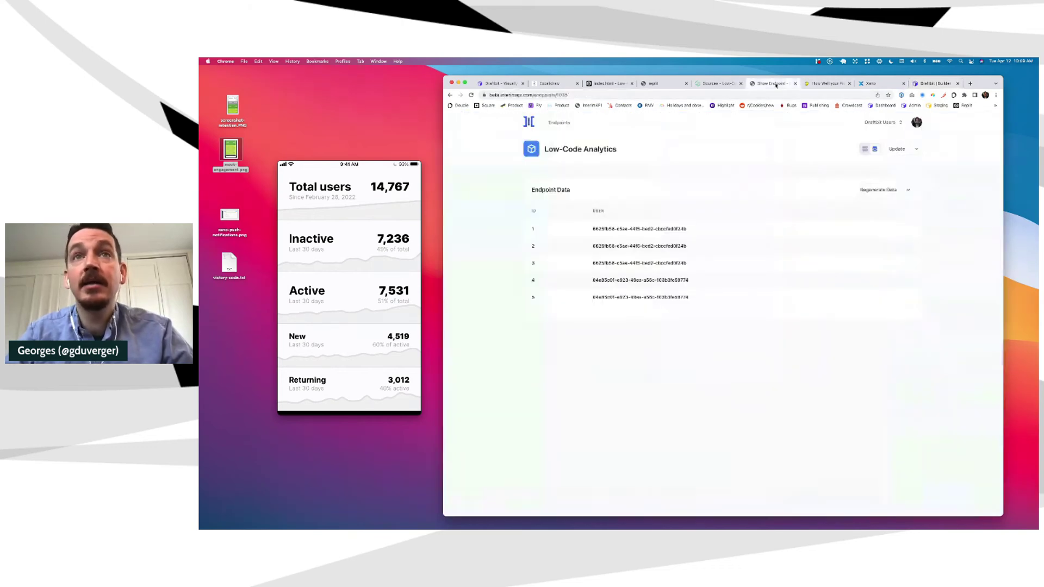
click(865, 149)
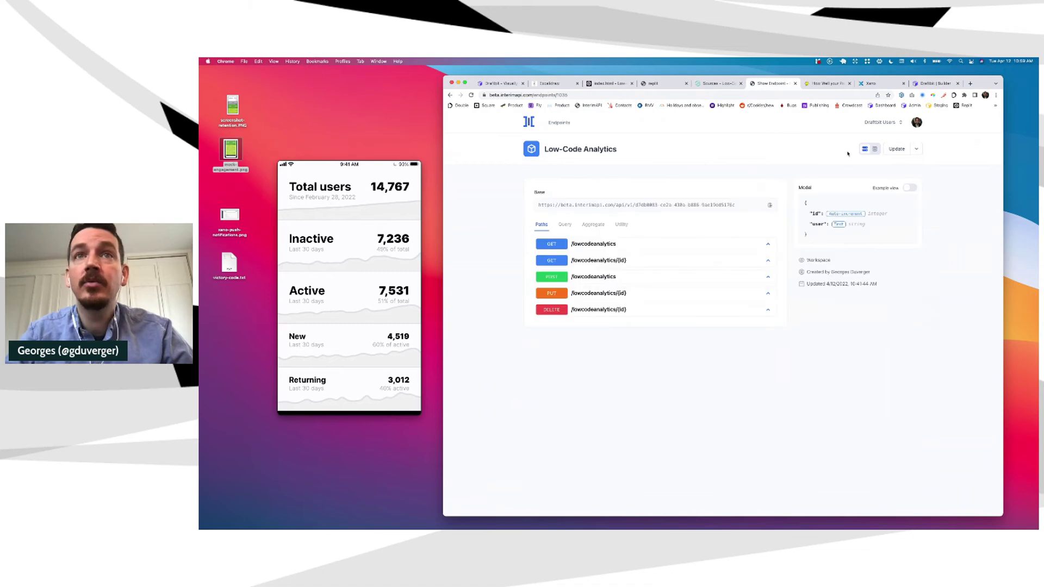
click(933, 83)
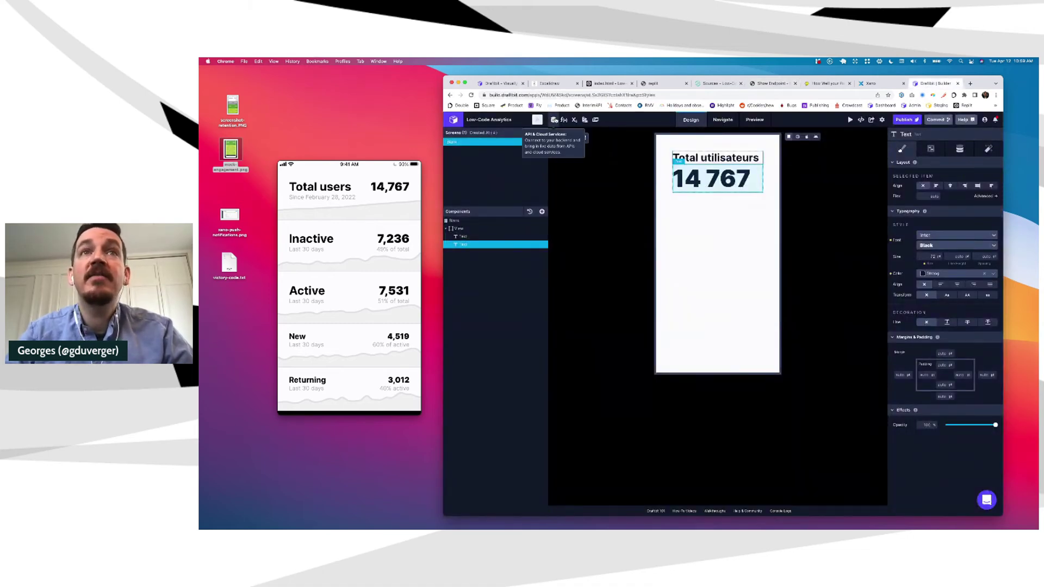
Start adding a REST API service named "Low-Code Analytics (Interim)".
click(554, 120)
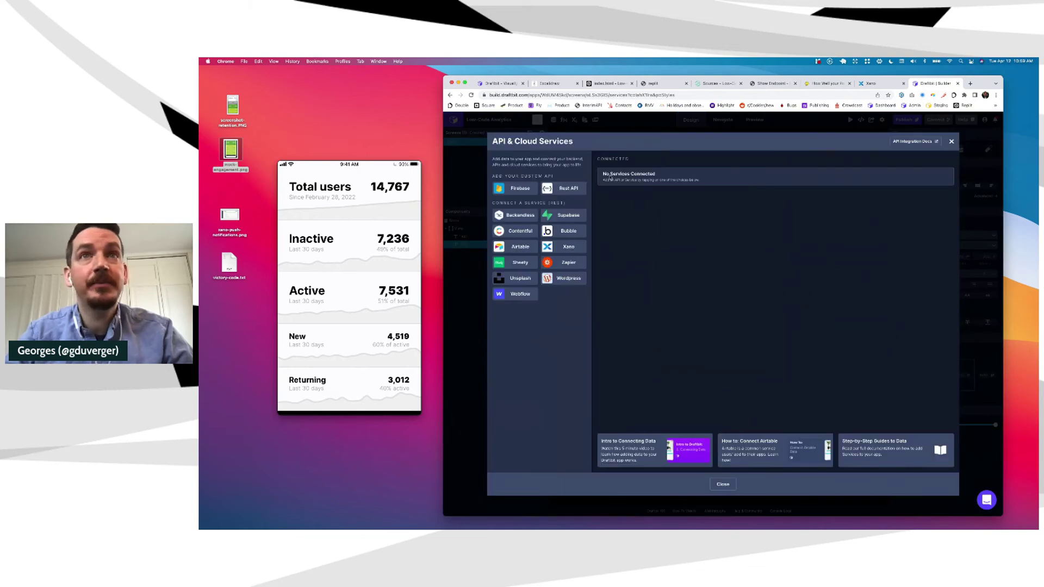
click(567, 189)
click(703, 172)
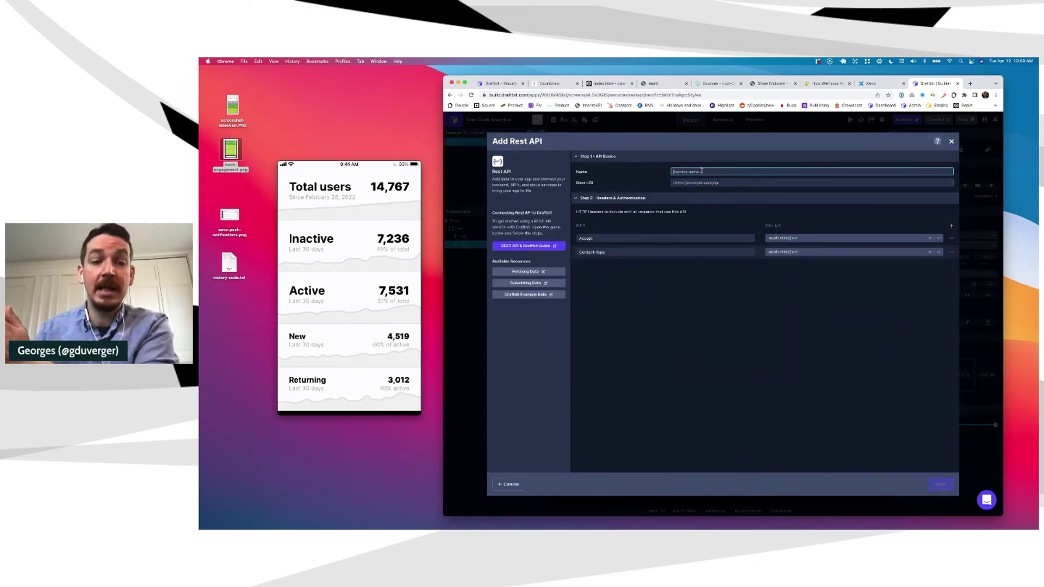
text(Low-Code Analytics)
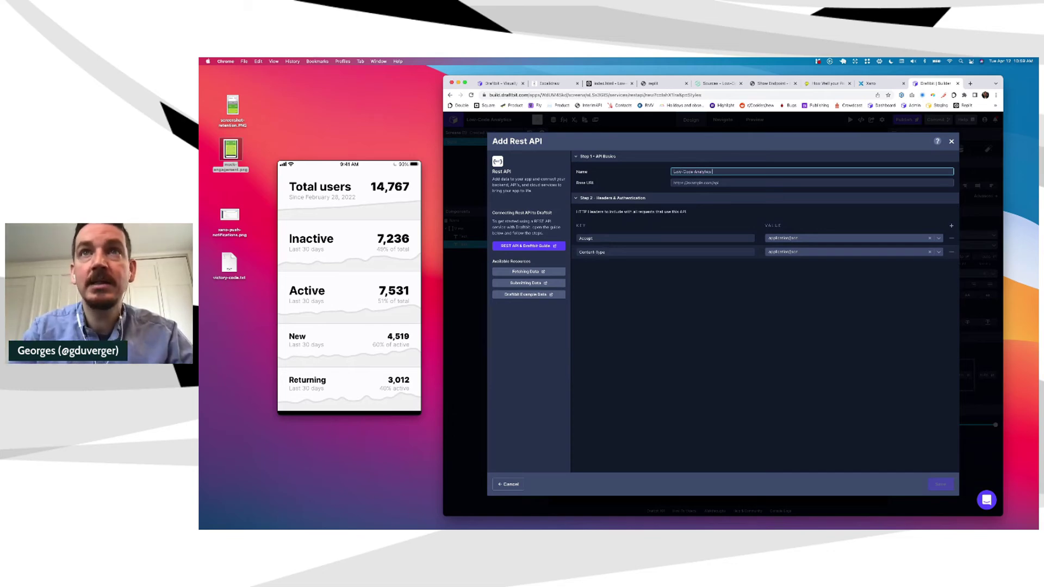
text( Interim))
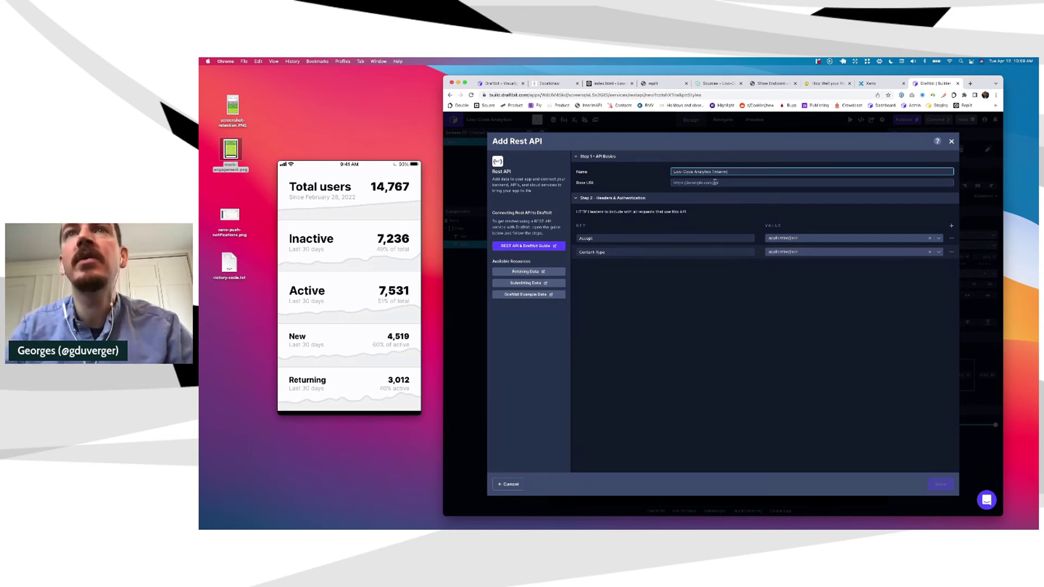
Use the base URL copied from the Low-Code Analytics endpoint page in InterimAPI as the service's base URL, and save the service.
click(715, 182)
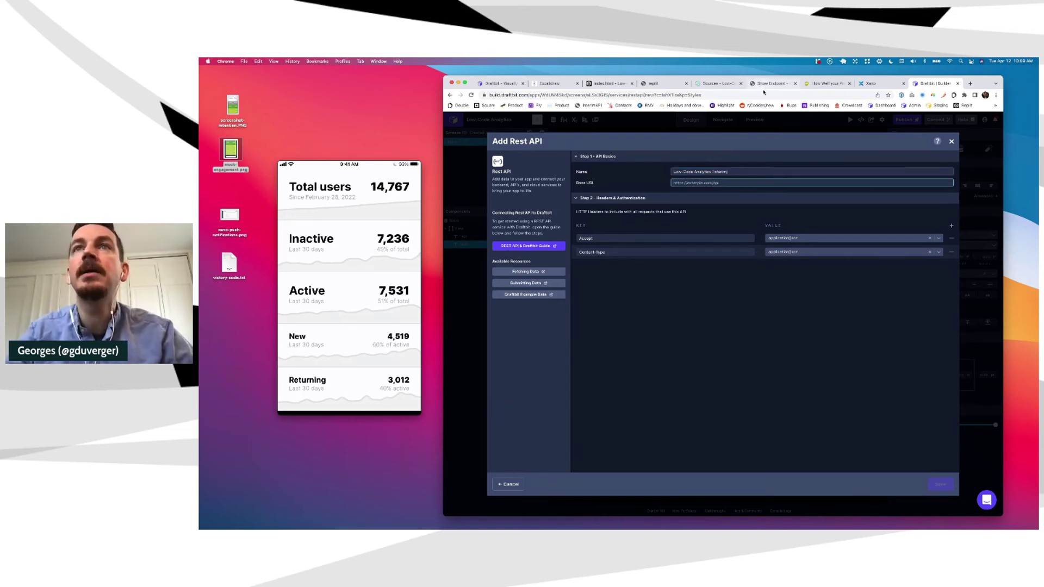
click(770, 84)
click(770, 206)
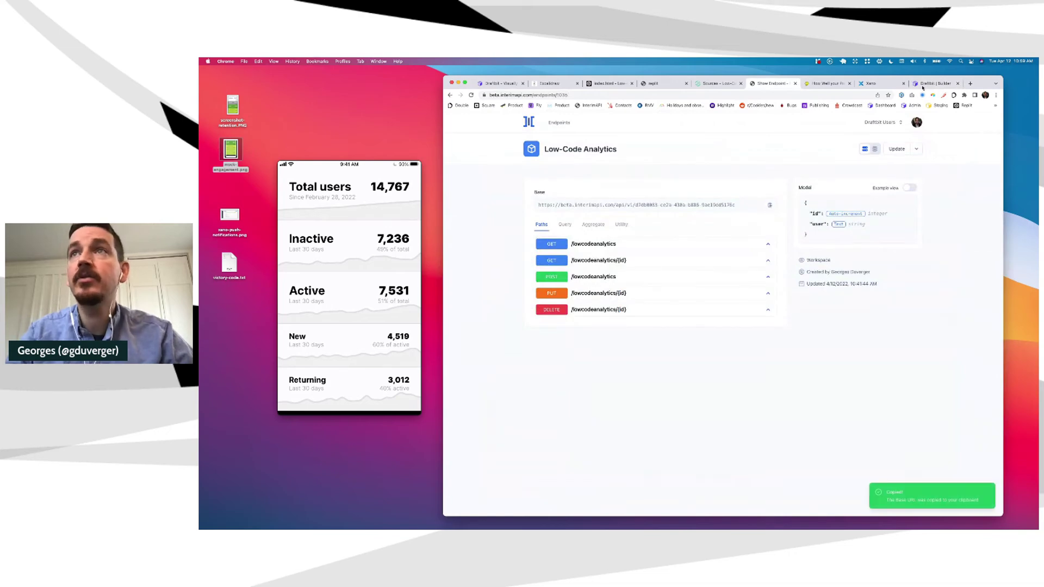
click(933, 84)
key(super+v)
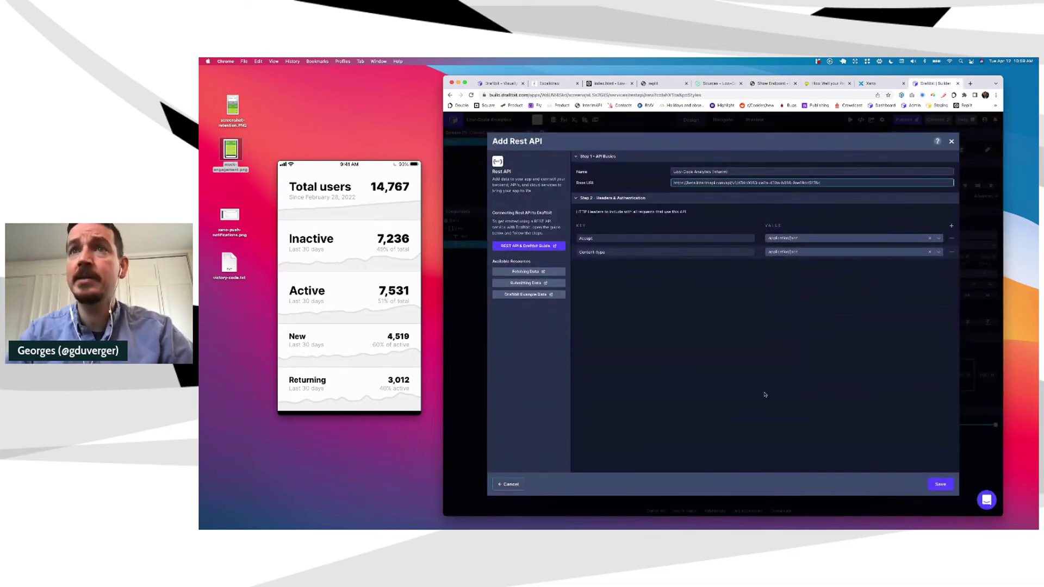
click(940, 484)
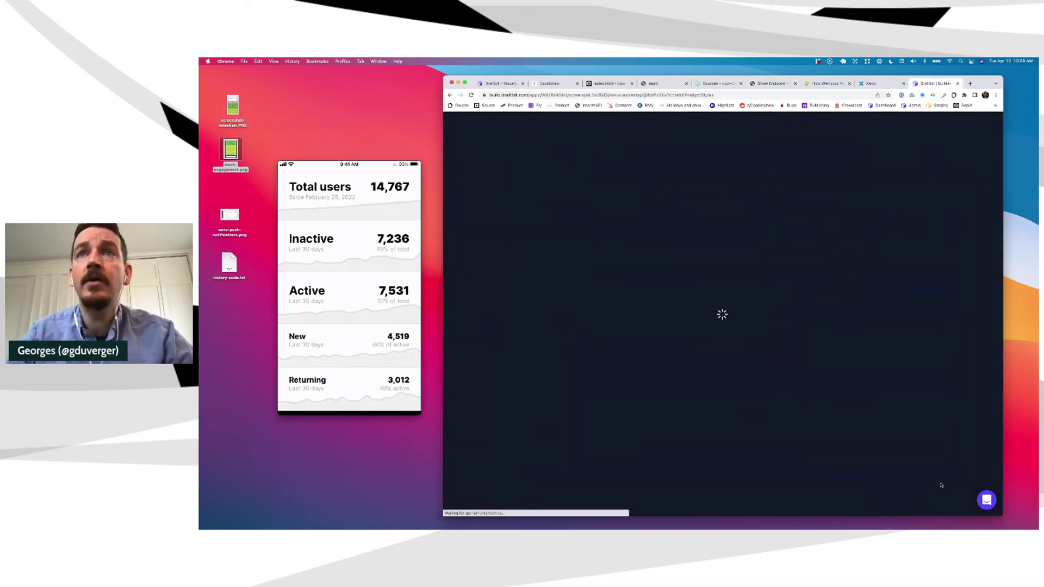
Start a new endpoint in the Low-Code Analytics (Interim) service and name it "Evenements".
click(738, 181)
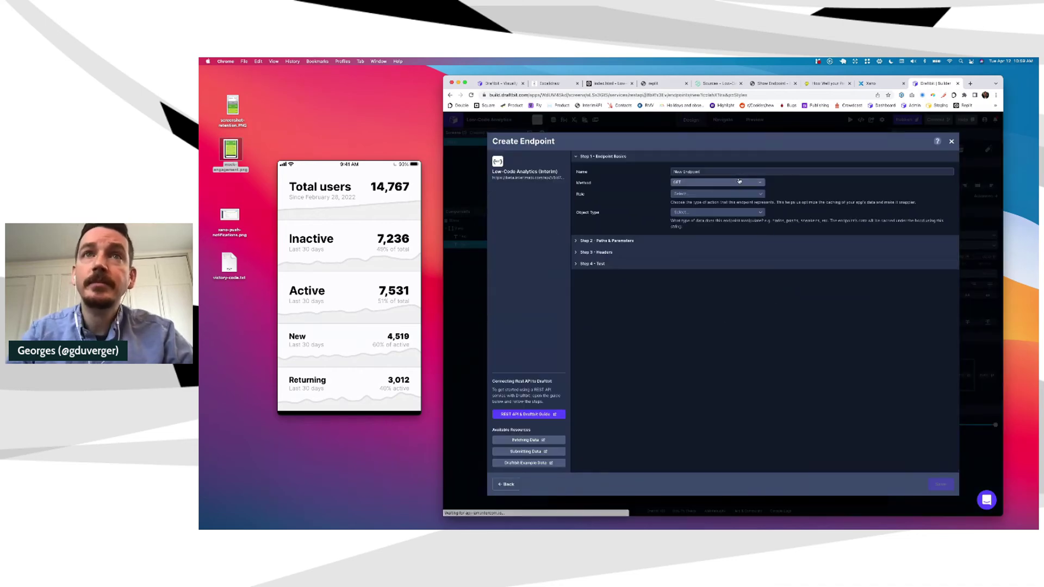
triple_click(691, 171)
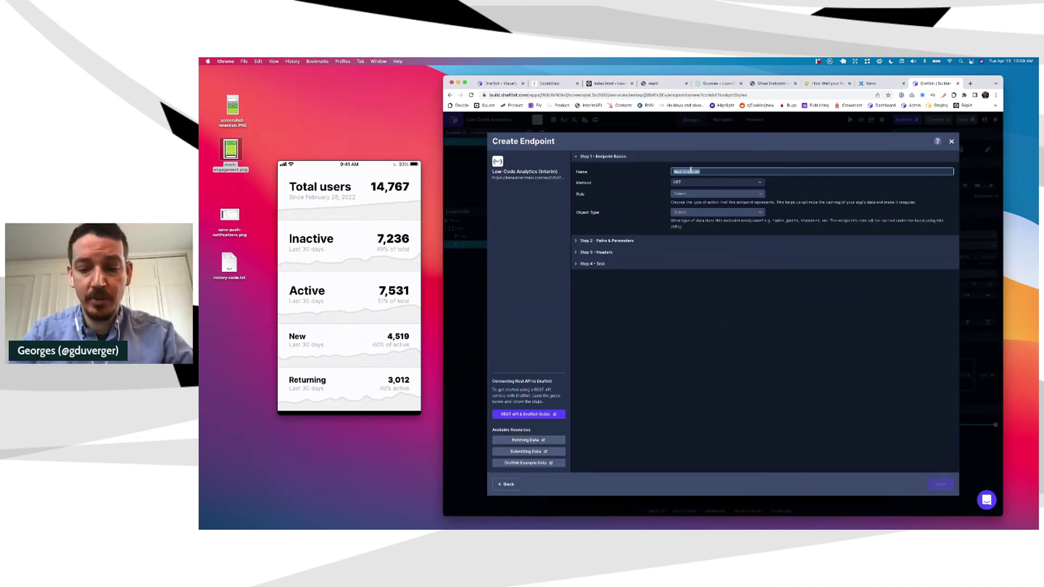
text(Eventstem)
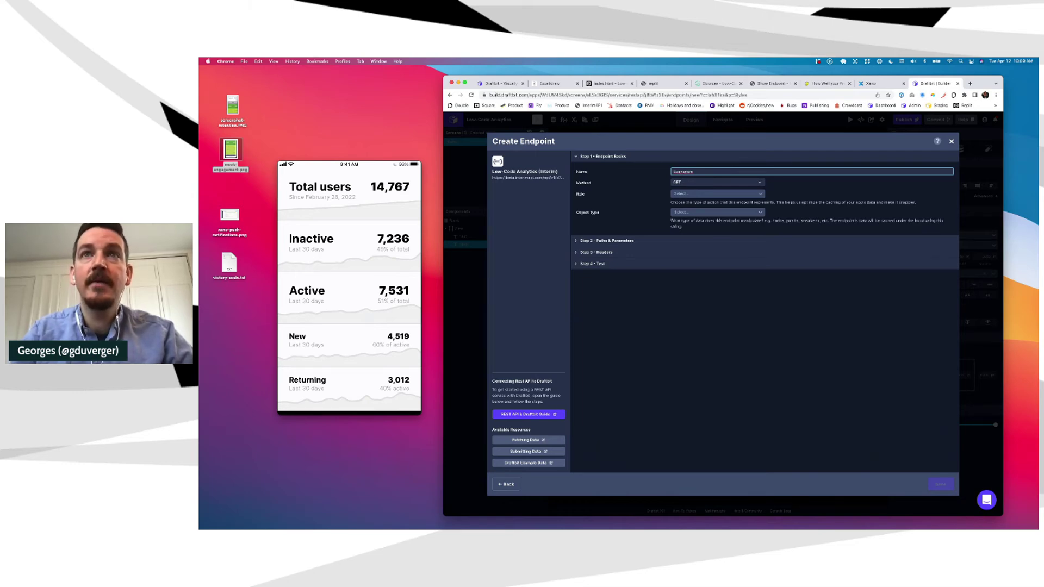
key(BackSpace)
key(BackSpace)
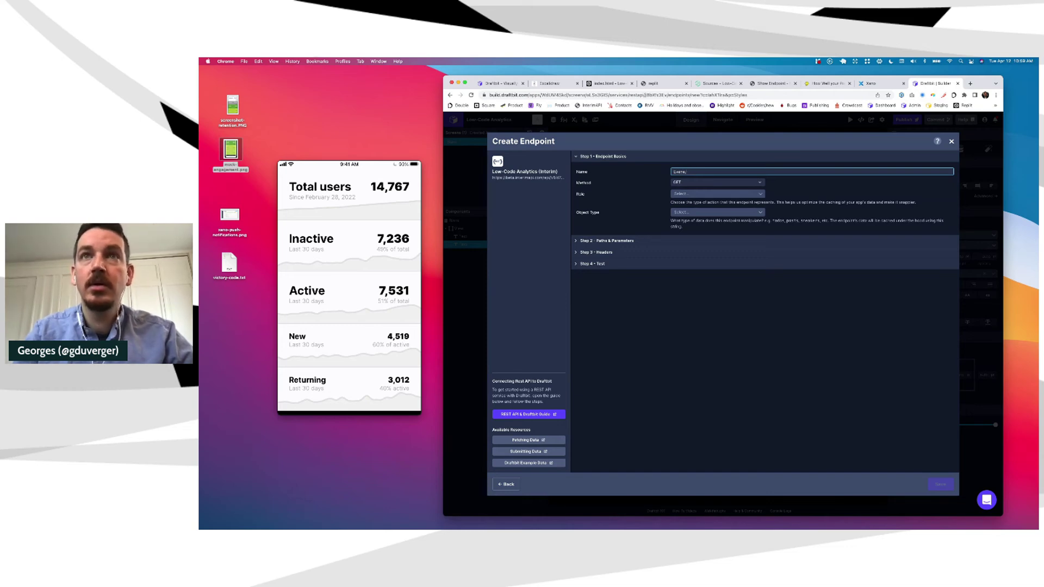
text(ments)
Check the spelling of "Evenements" with a web search, and return to the new endpoint's form in Draftbit.
key(super+a)
key(super+c)
key(super+t)
key(super+v)
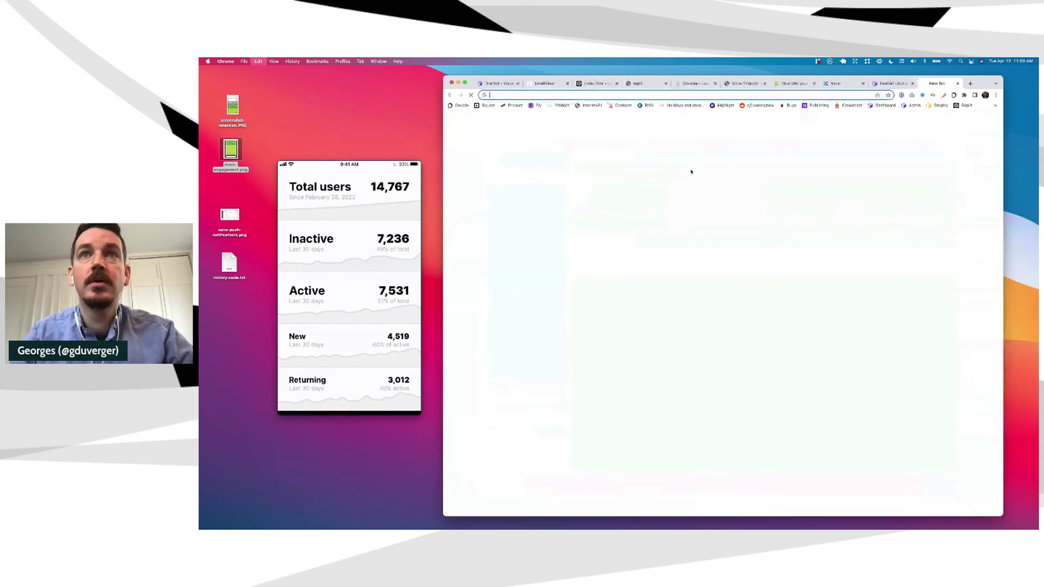
key(Return)
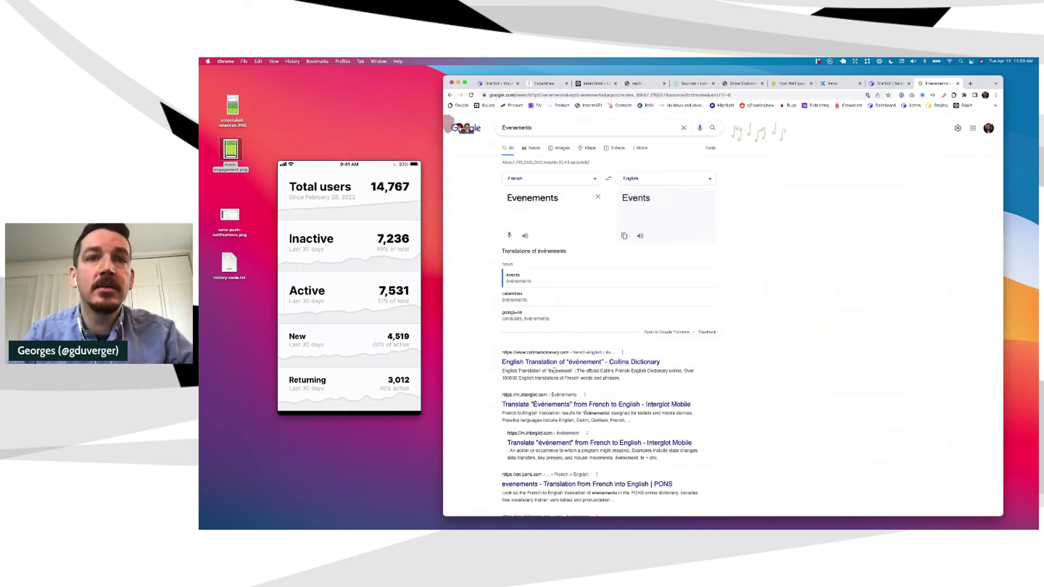
key(ctrl+shift+Tab)
key(ctrl+shift+Tab)
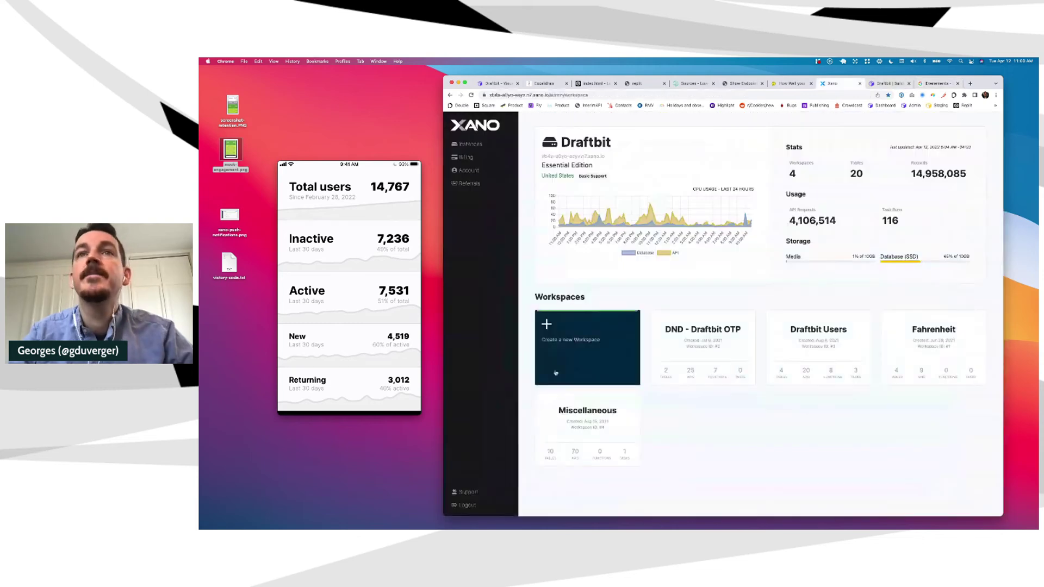
key(ctrl+Tab)
Change the new endpoint's name to the singular "Evenement".
key(BackSpace)
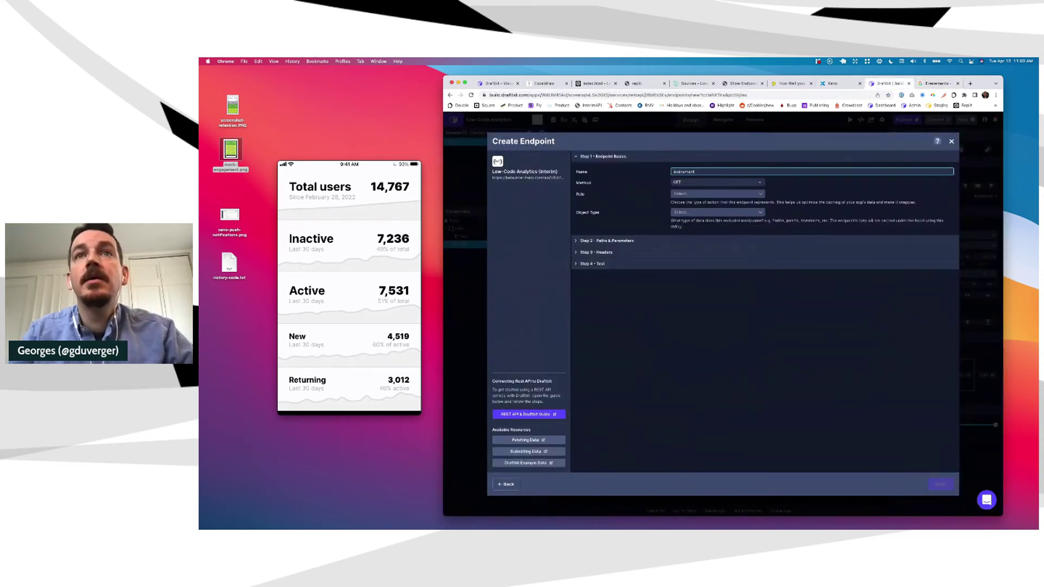
text(Evenement1)
key(super+Right)
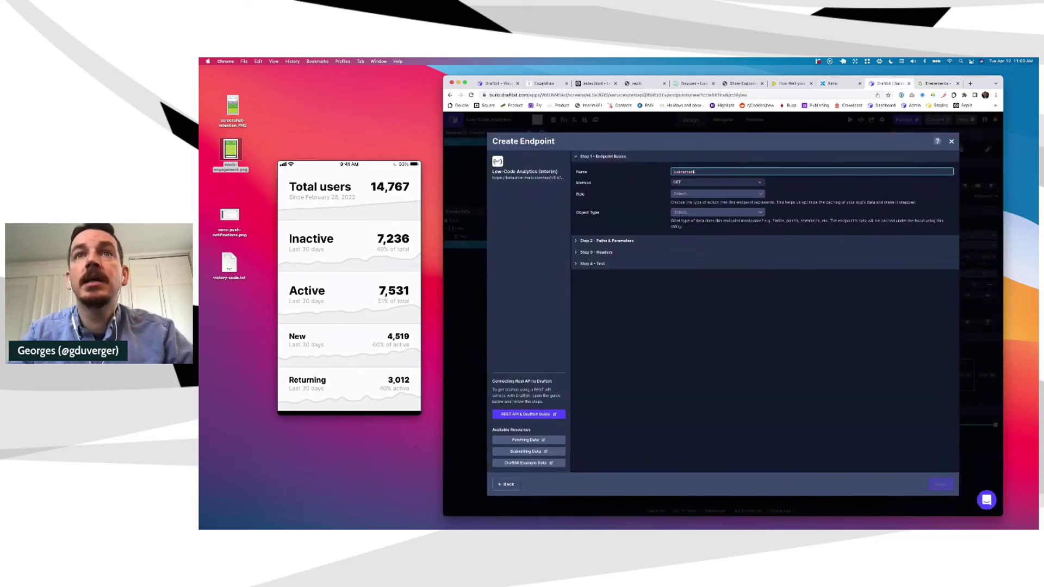
key(BackSpace)
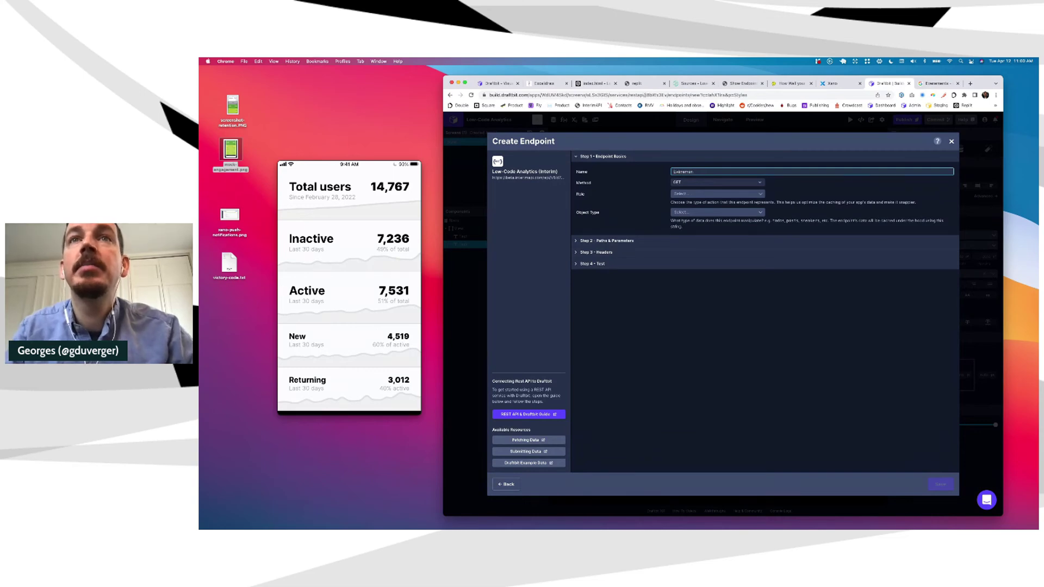
text(t)
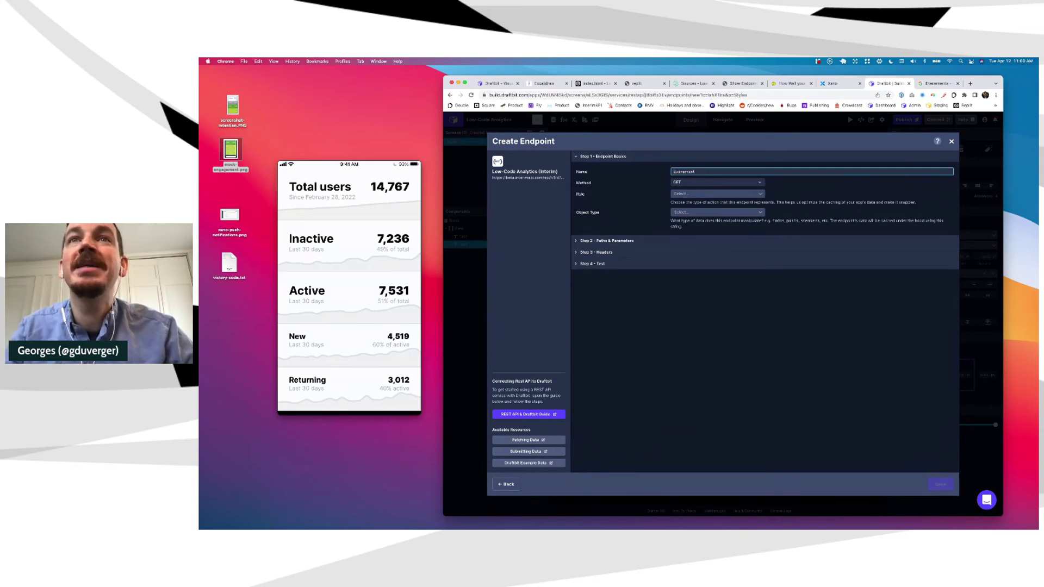
key(Tab)
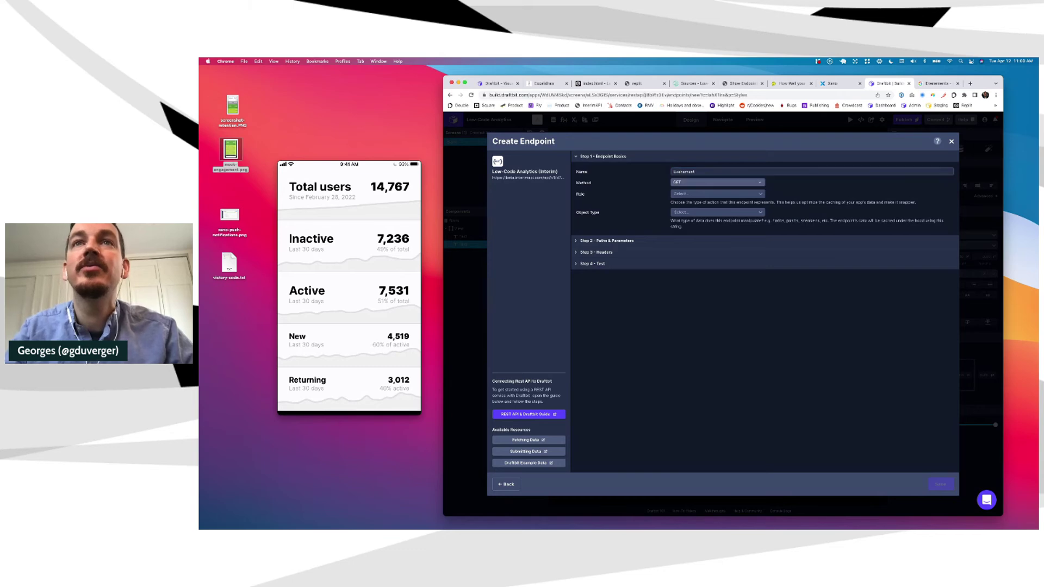
Fill in the endpoint basics with role Get Many, object type "evenements" and the plural name "Evenements".
click(682, 196)
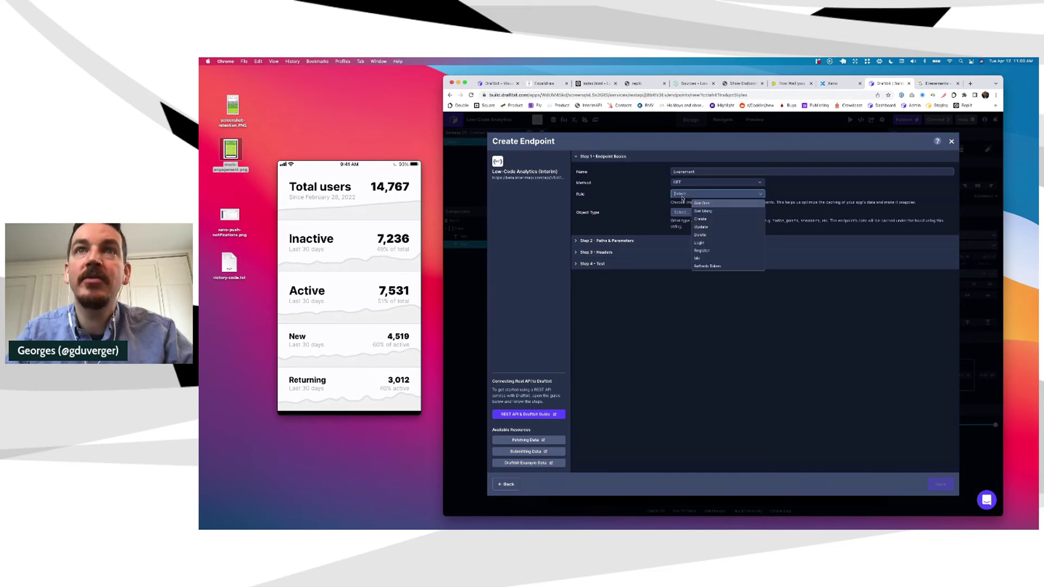
click(704, 211)
click(689, 213)
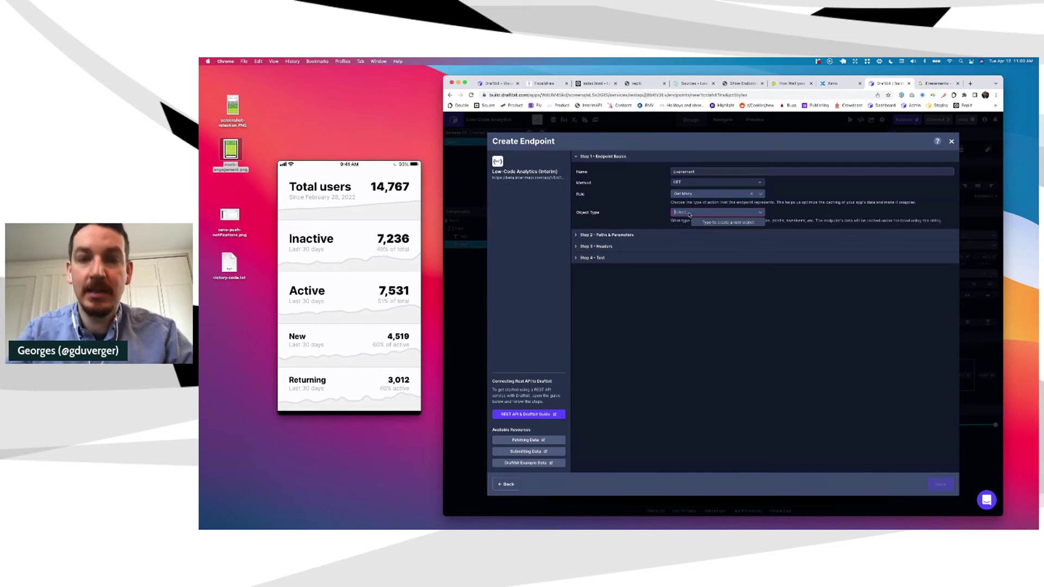
text(evenements)
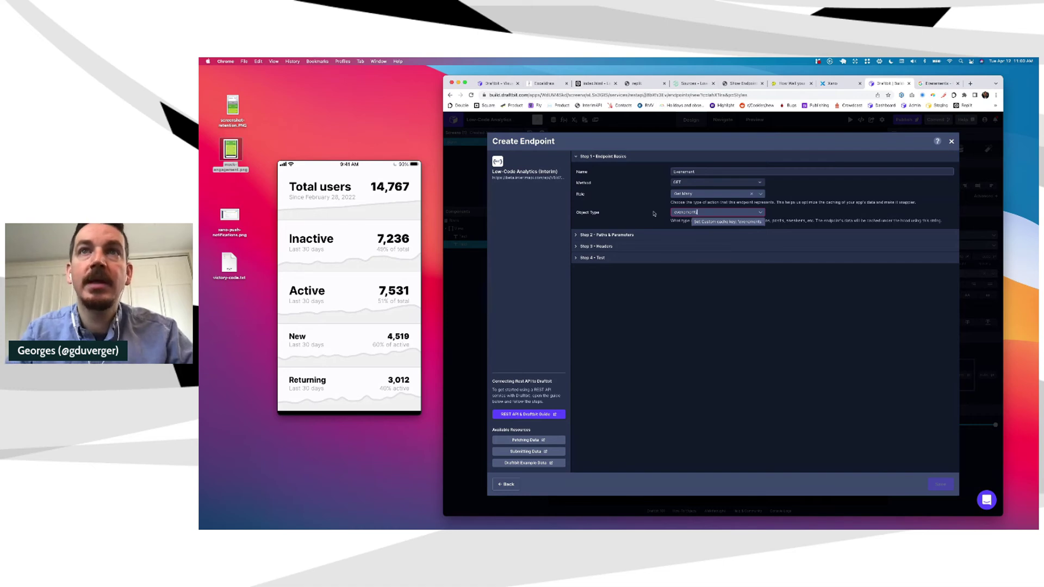
key(Escape)
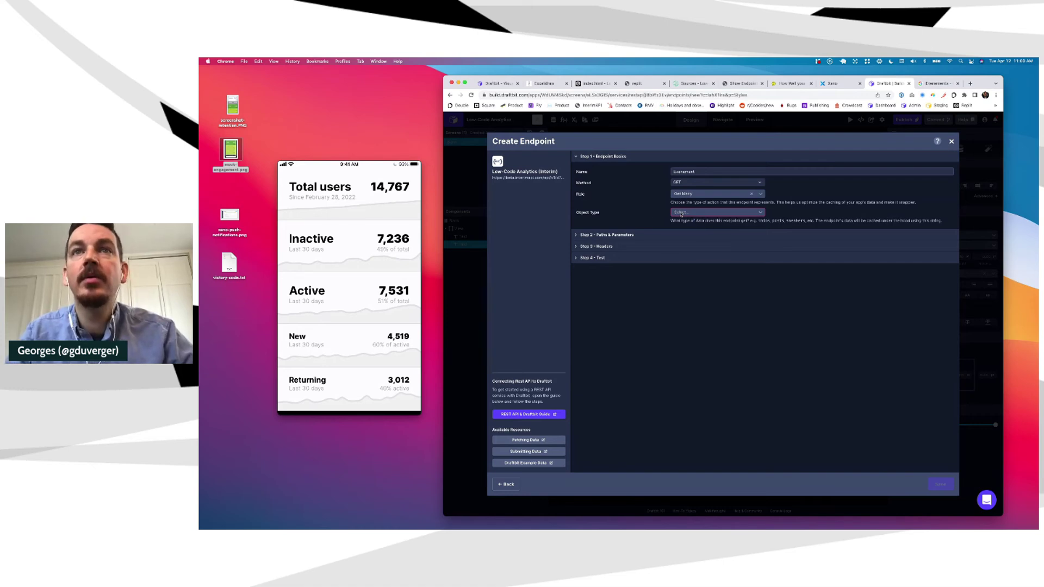
text(evenements)
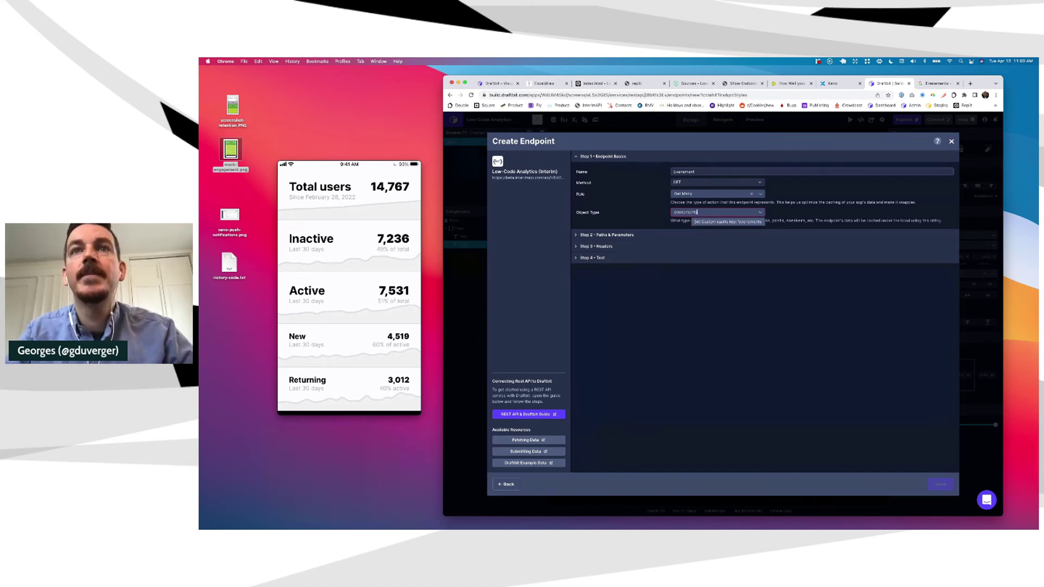
click(719, 222)
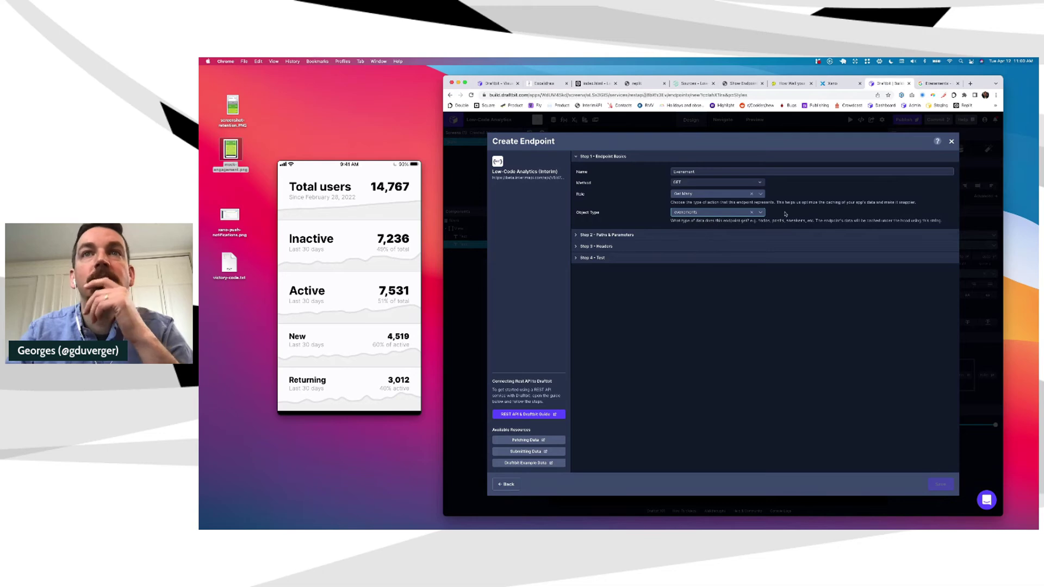
click(699, 171)
text(s)
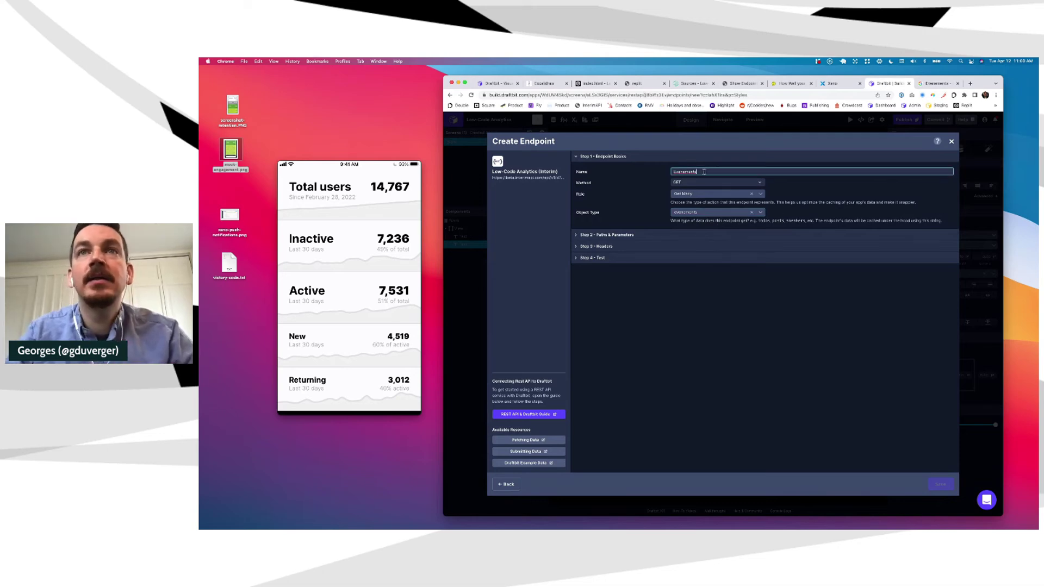
Set the endpoint's path to /lowcodeanalytics, copied from the Low-Code Analytics GET path in InterimAPI.
click(586, 236)
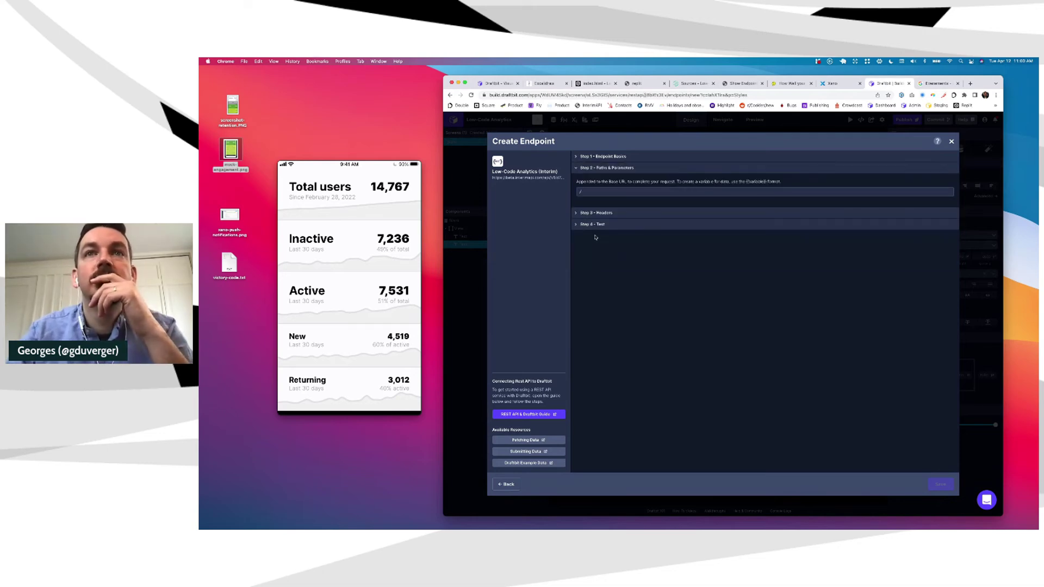
click(607, 188)
click(838, 83)
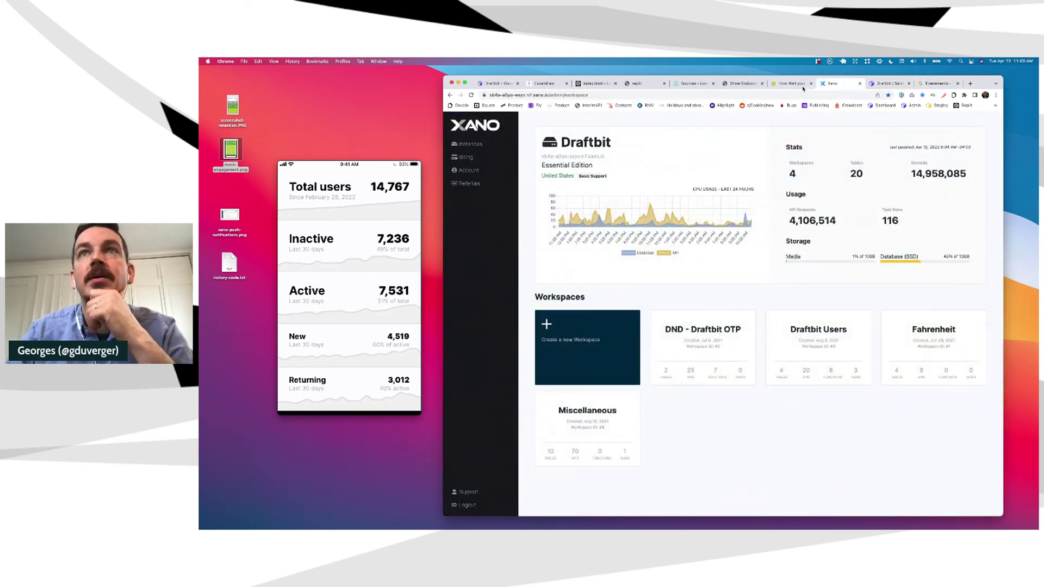
click(732, 84)
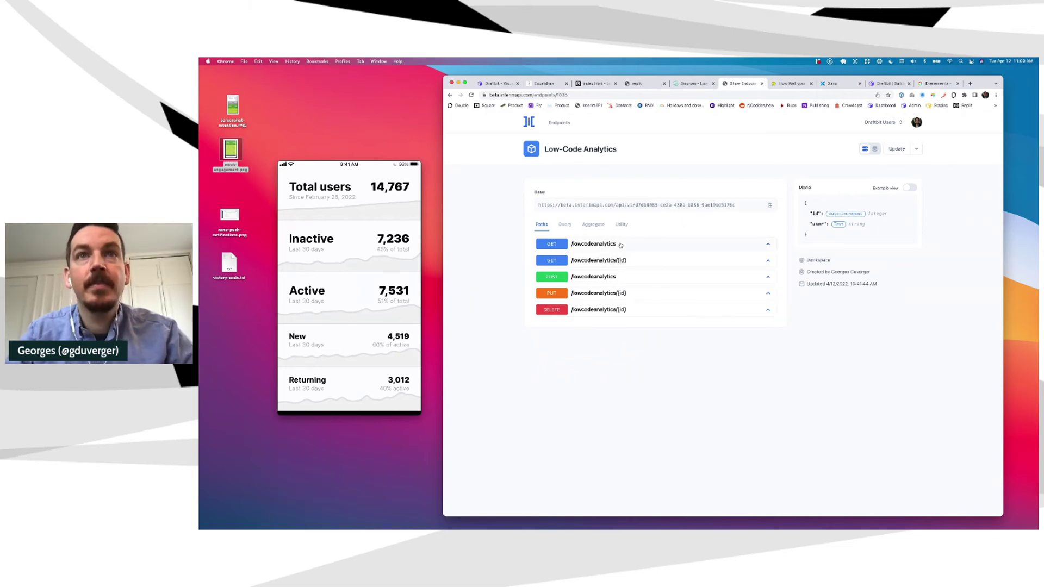
drag(621, 246, 569, 243)
key(super+c)
click(706, 171)
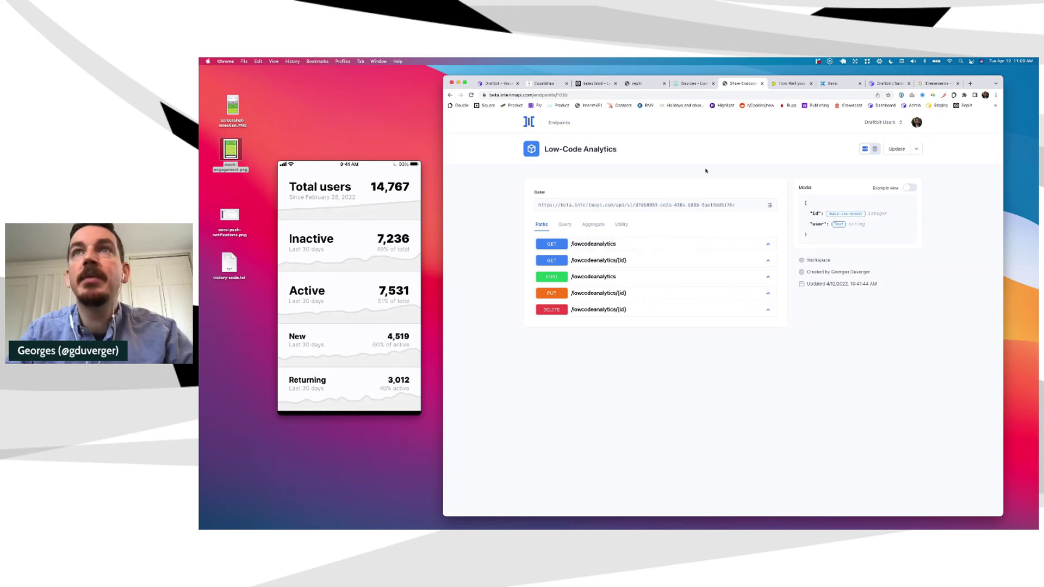
key(ctrl+Tab)
key(ctrl+Tab)
key(ctrl+Tab)
key(super+v)
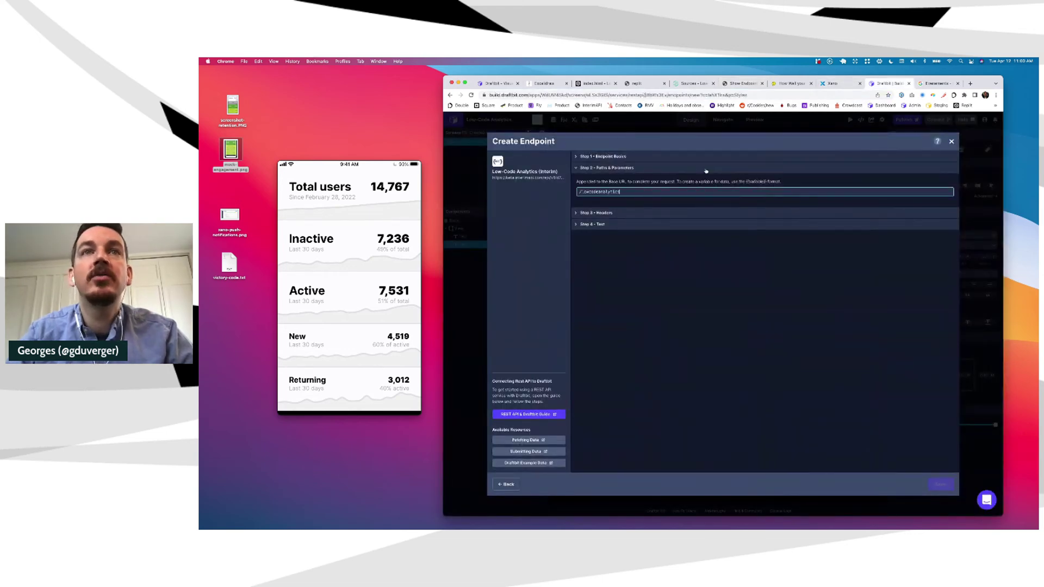
Test the Evenements endpoint and save it, then close the REST API setup.
click(606, 224)
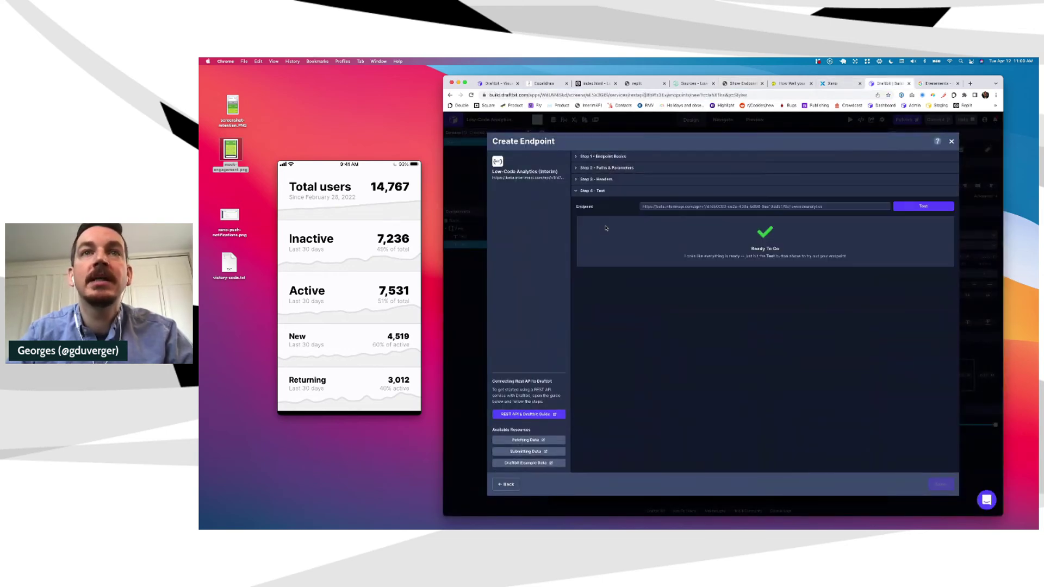
click(932, 207)
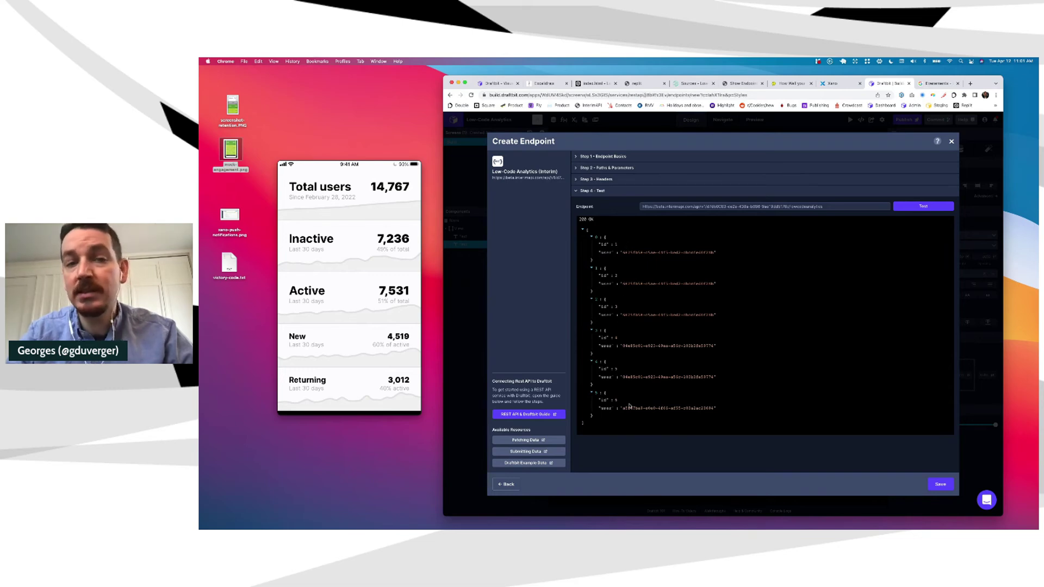
click(941, 489)
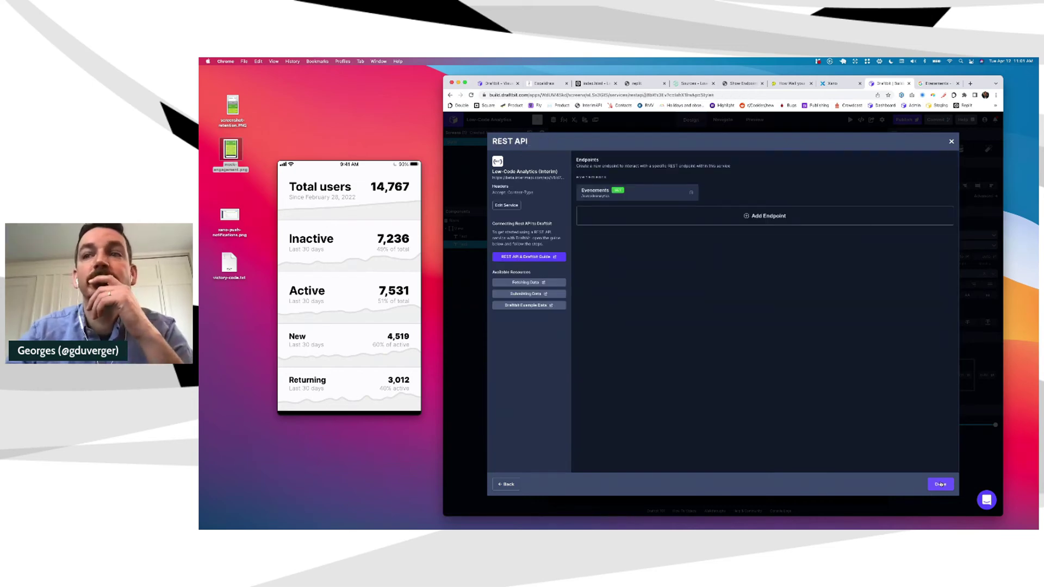
click(941, 484)
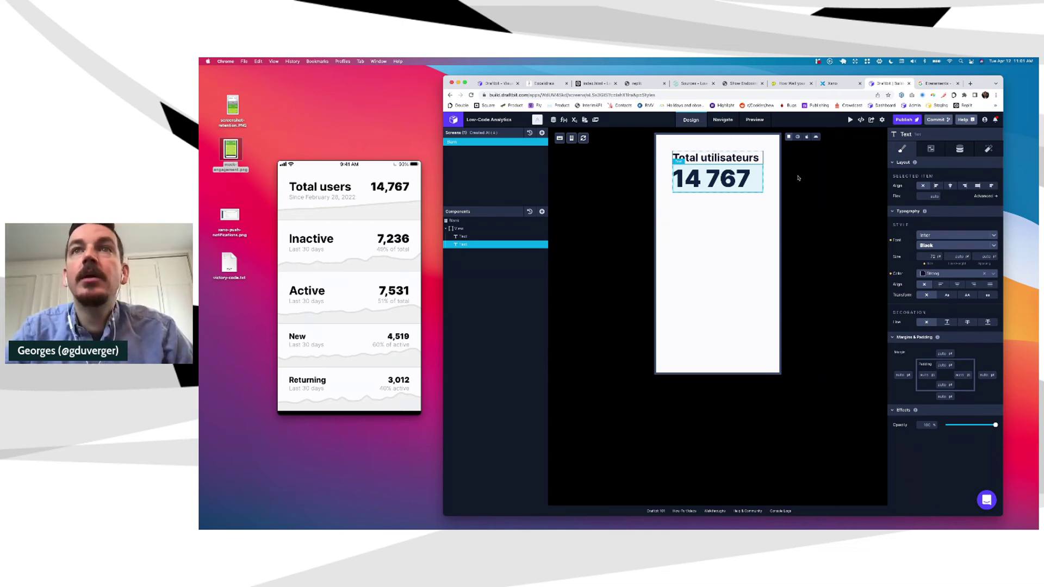
Add a Fetch component inside the View that holds the total-users texts.
click(469, 229)
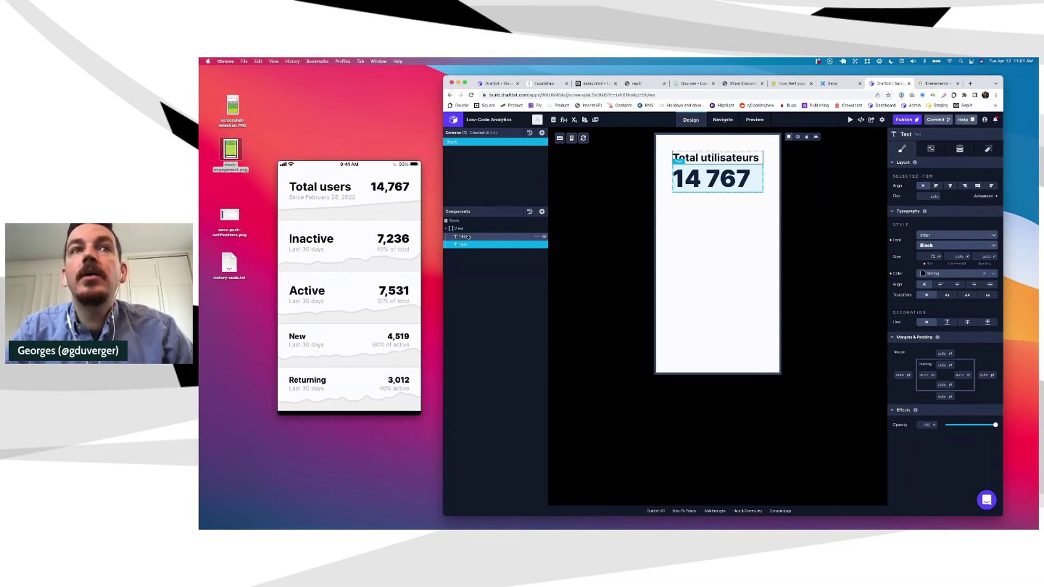
click(542, 213)
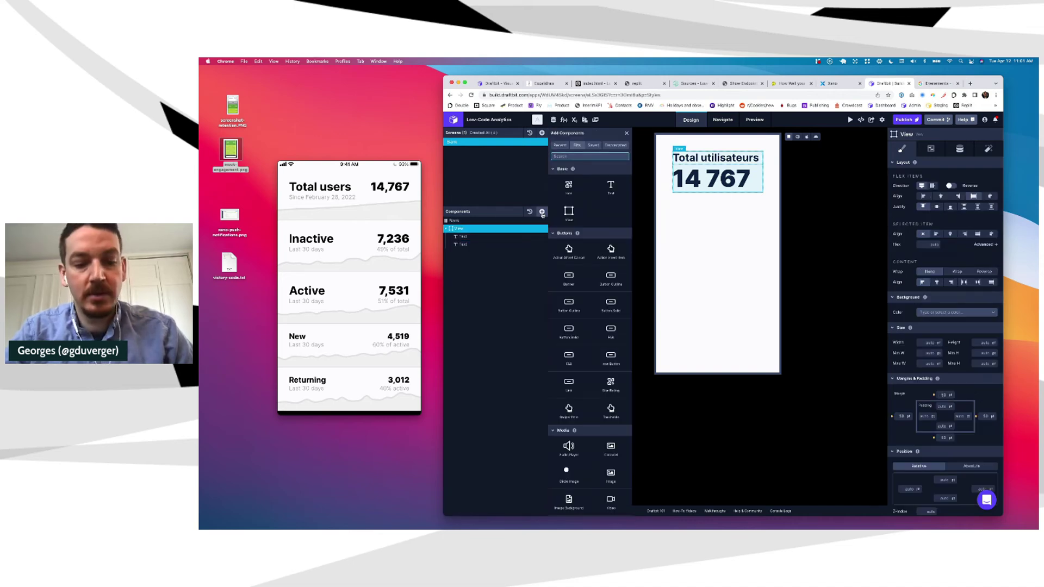
text(fe)
click(590, 175)
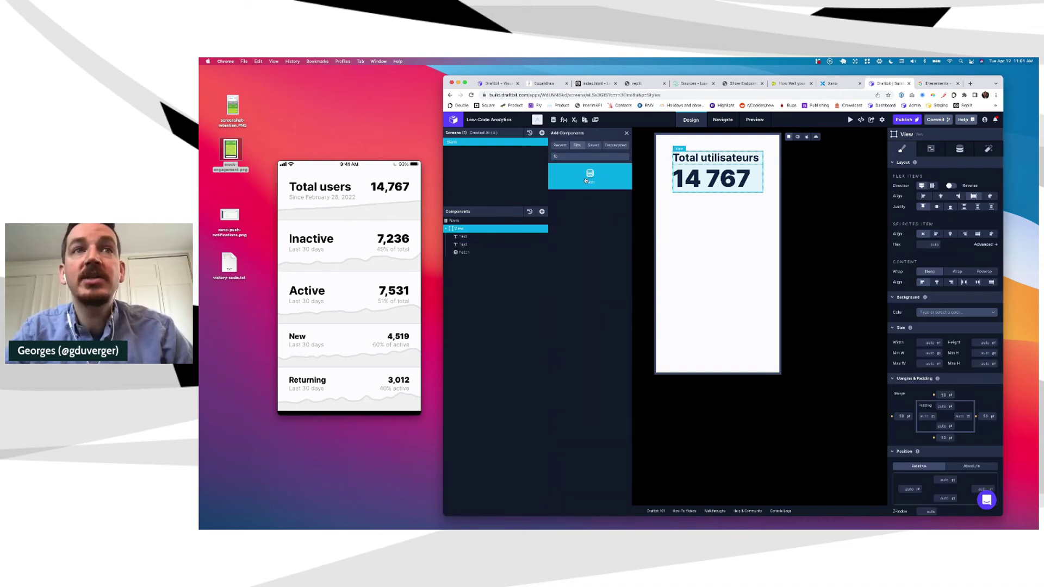
Connect the Fetch to the Low-Code Analytics (Interim) service's Evenements (GET) endpoint, and nest the 14 767 text inside it.
click(461, 253)
click(941, 177)
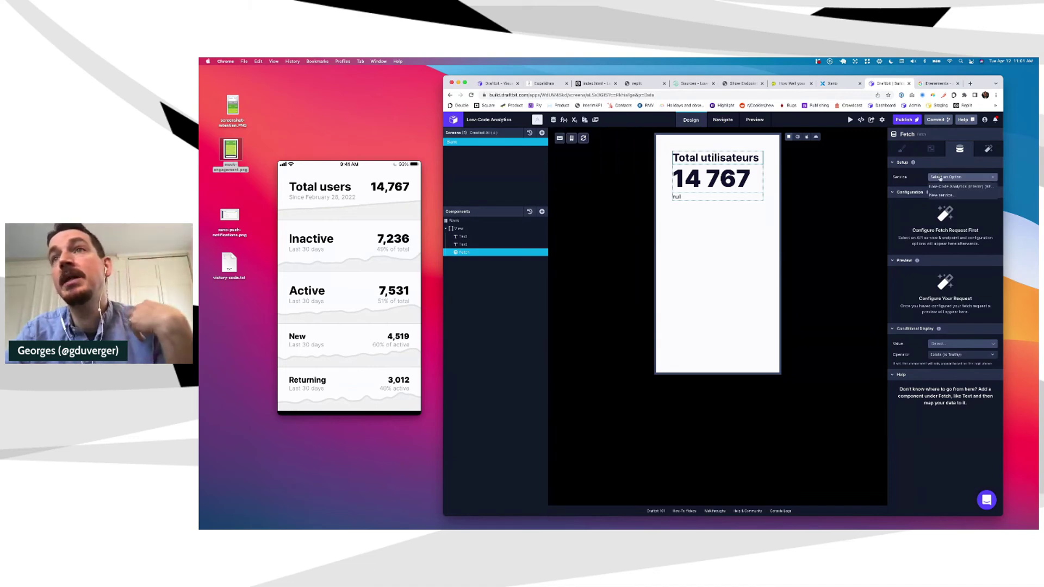
click(944, 188)
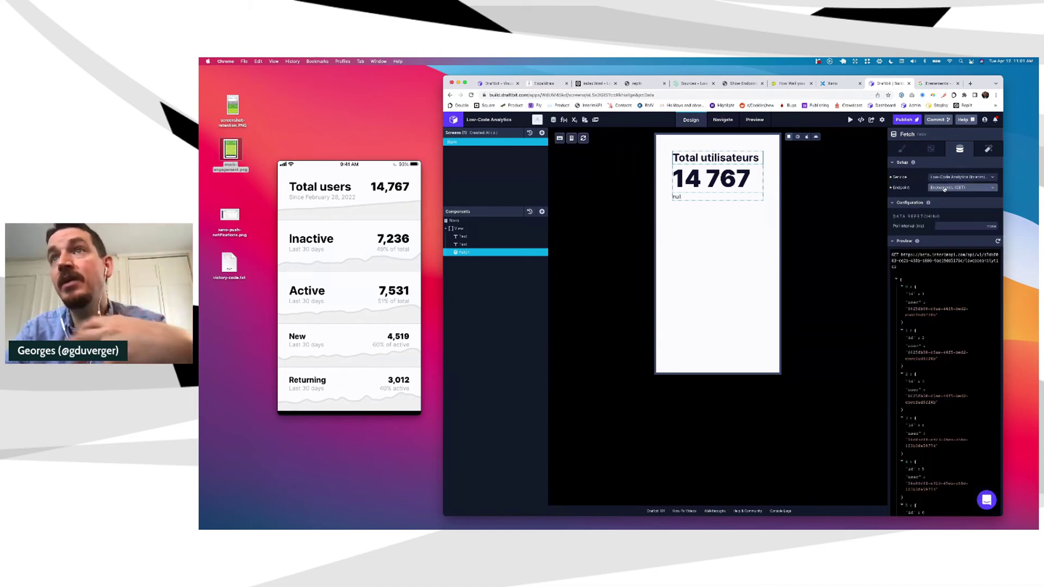
scroll(937, 331, down, 10)
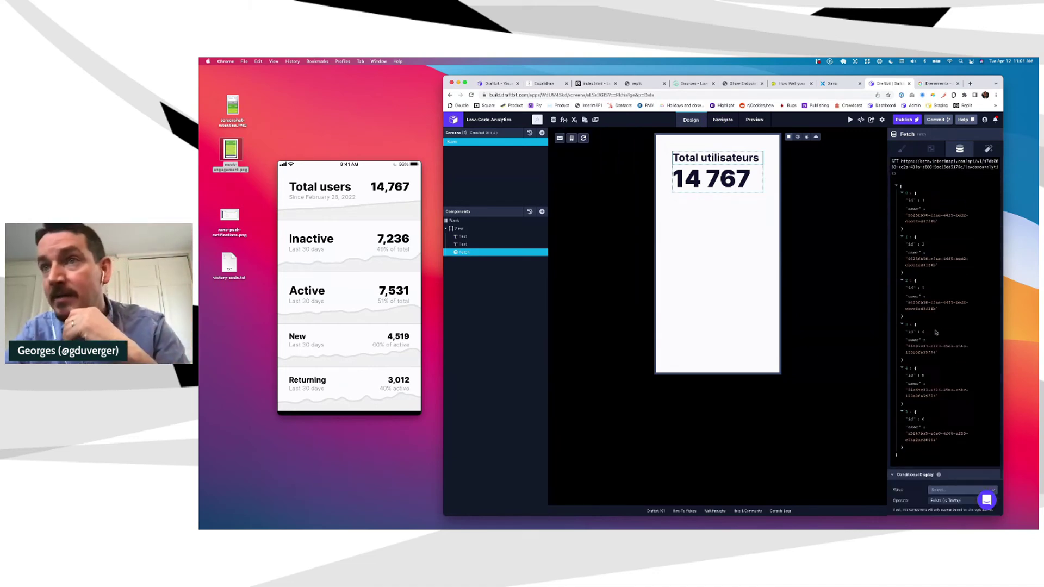
scroll(936, 330, up, 10)
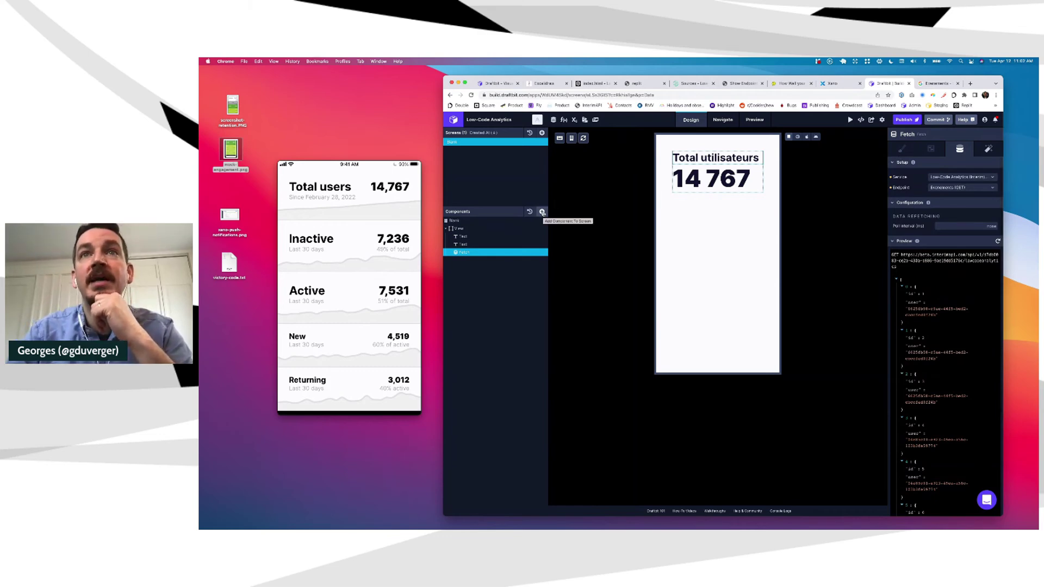
drag(466, 251, 469, 253)
click(469, 252)
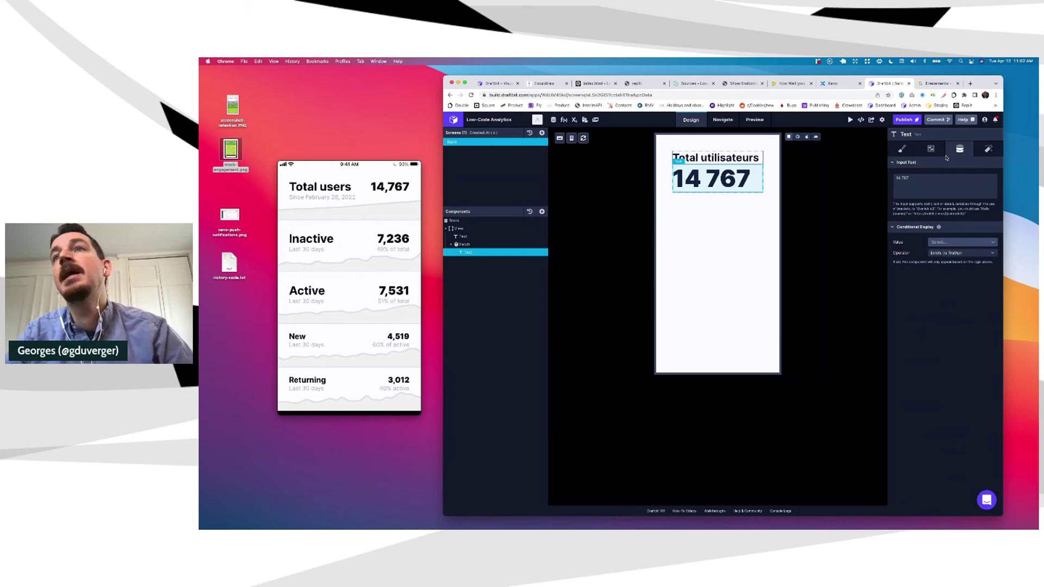
Replace the figure's text with the variable {{compte}} and map compte to the Fetch's top-level response.
click(920, 188)
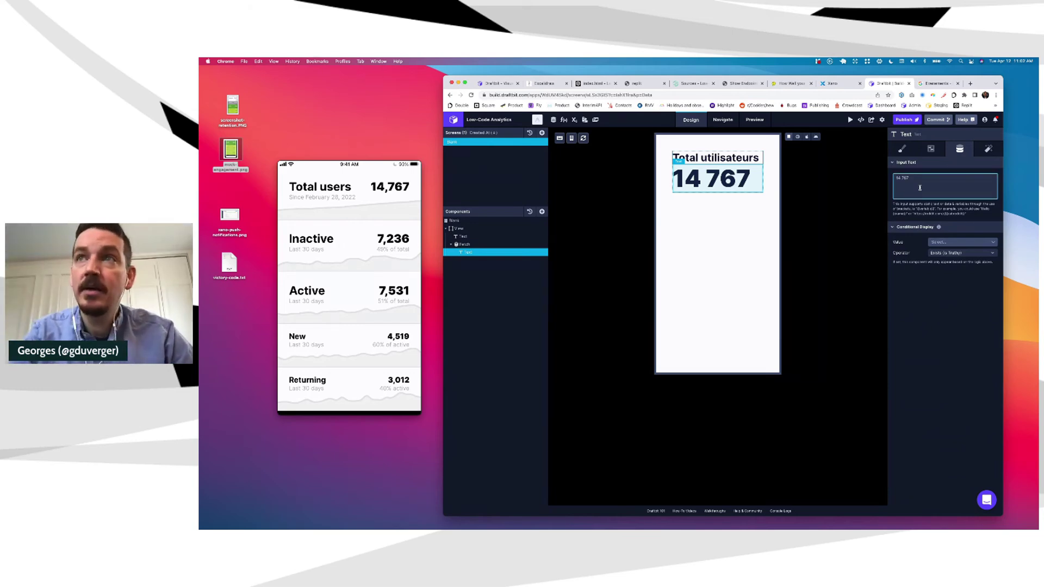
key(super+a)
text({{com)
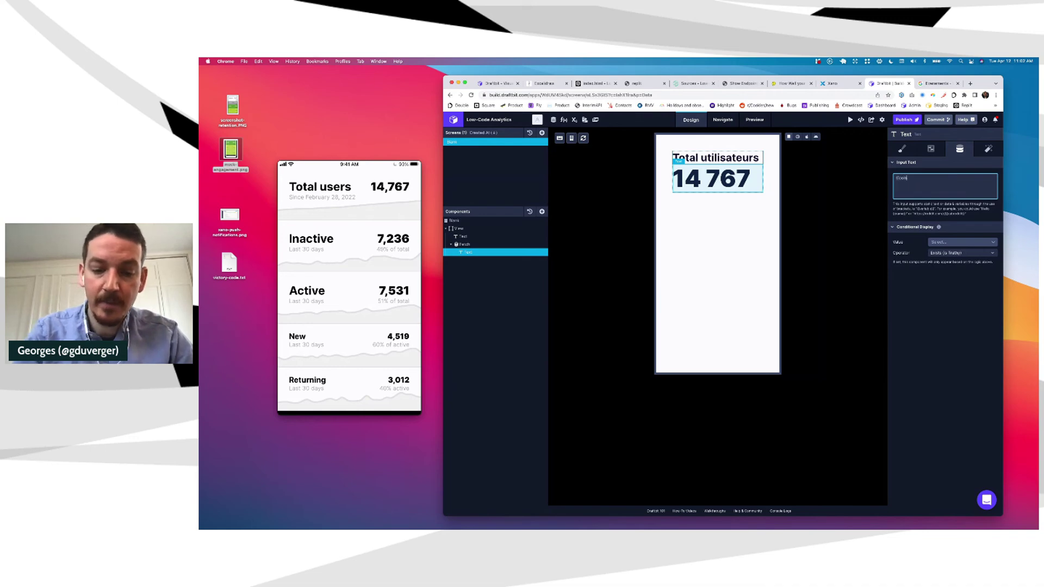
text(pte}})
click(923, 202)
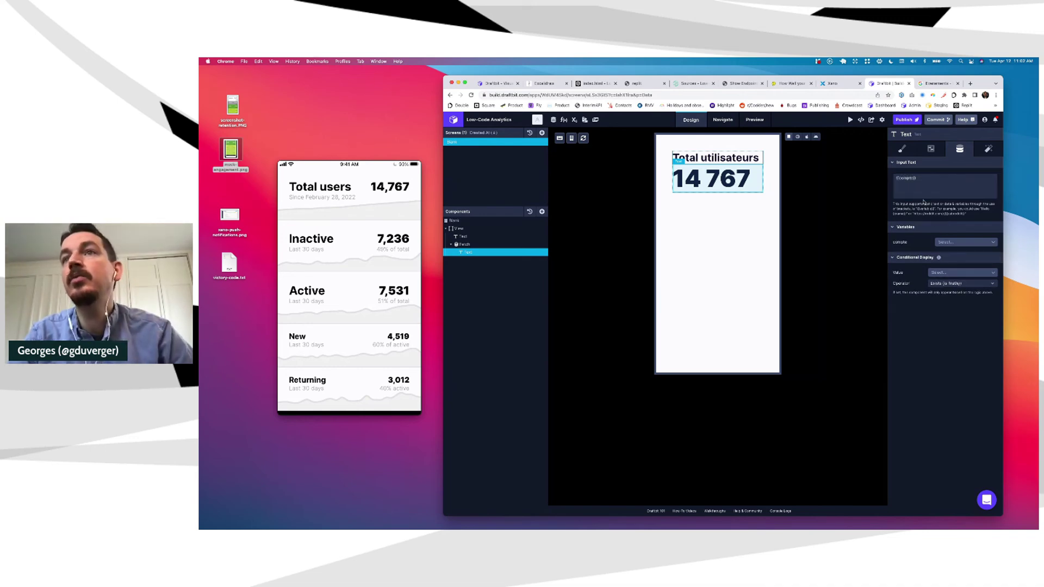
click(948, 243)
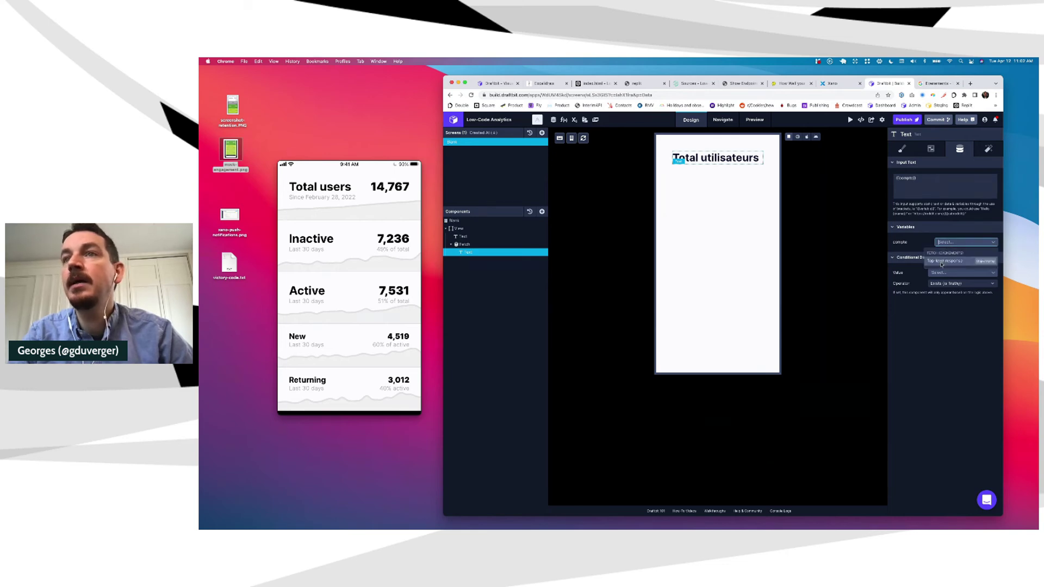
click(942, 262)
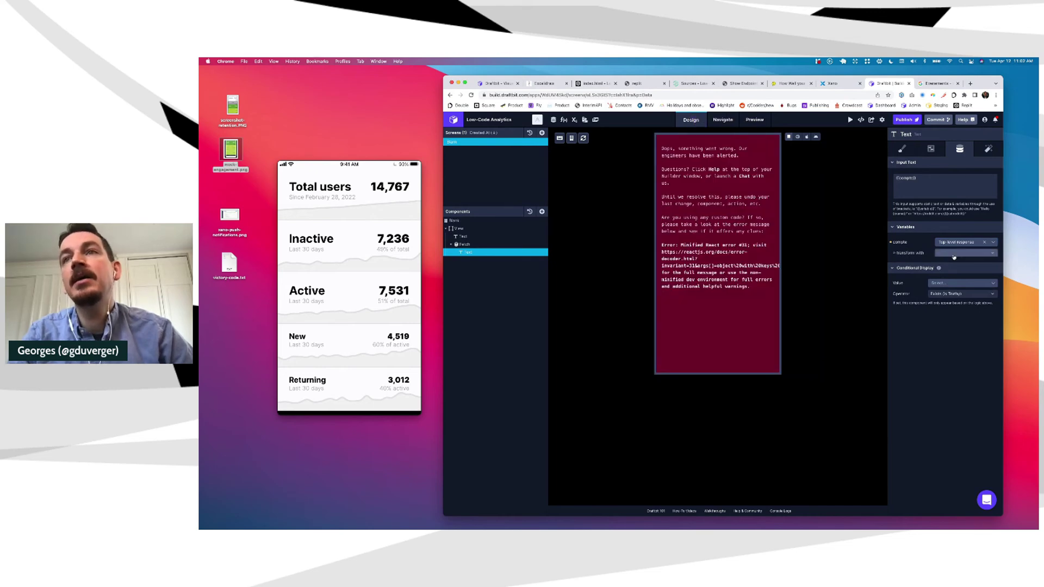
Try transforming the compte variable with JsonStringify, and clear the transformation.
click(957, 257)
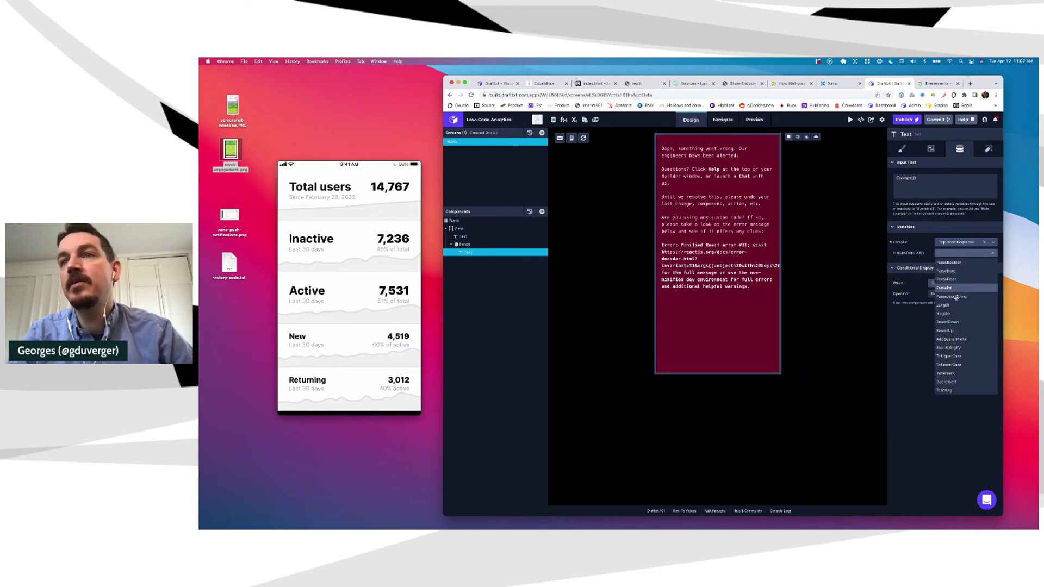
click(953, 346)
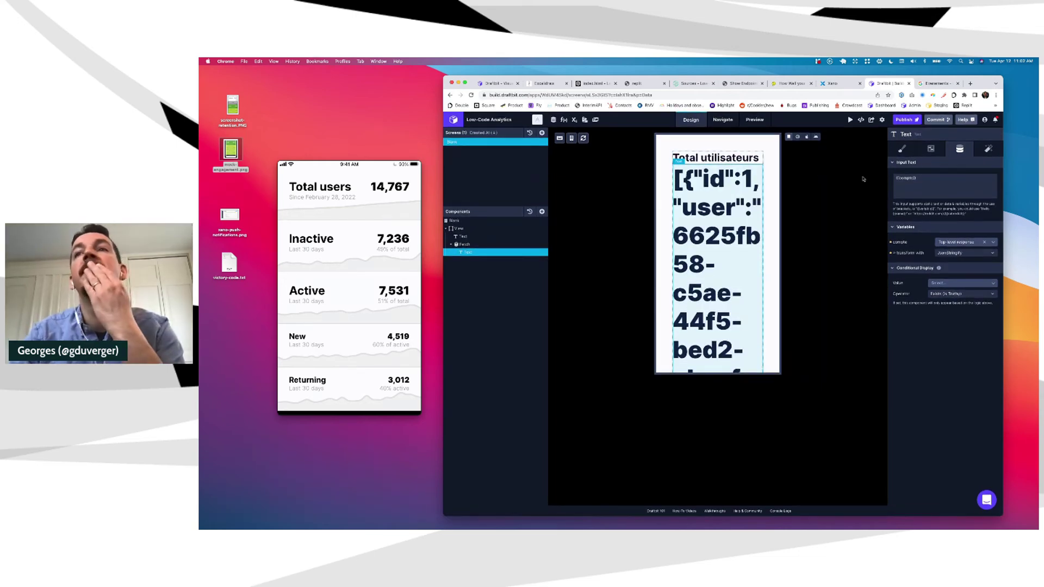
click(962, 253)
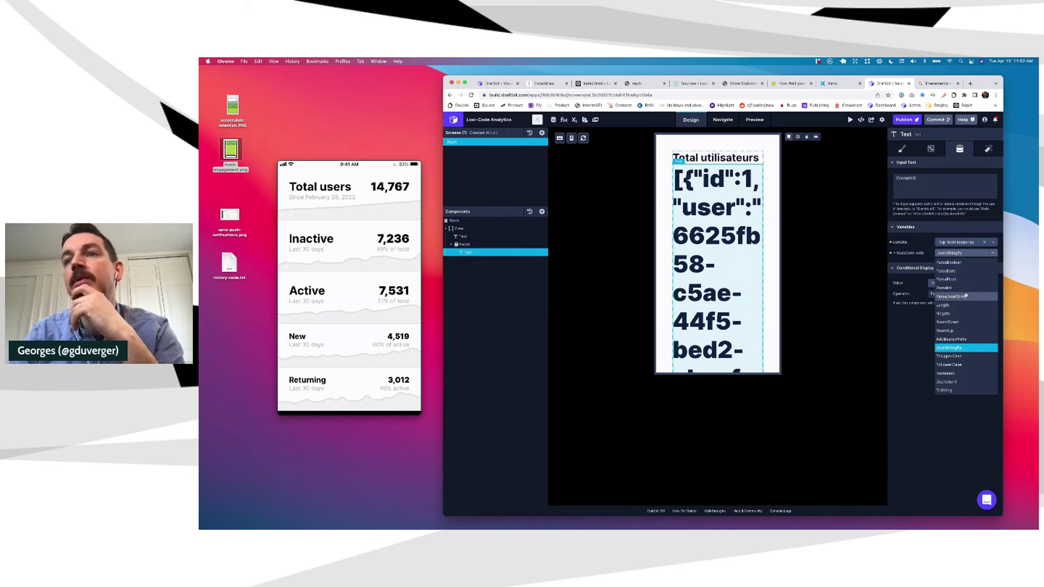
click(914, 254)
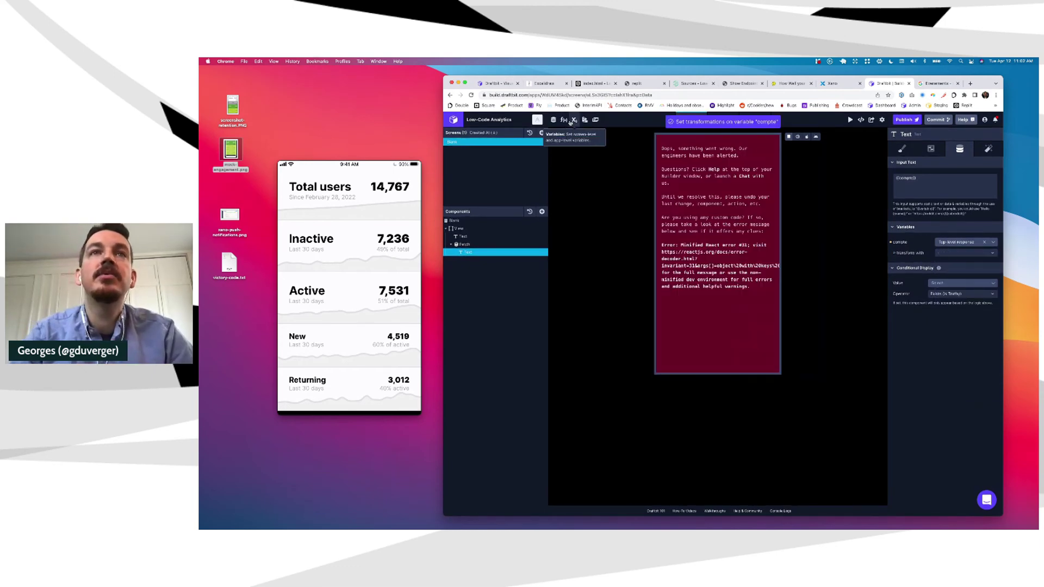
Start a new custom function named count with a comptes parameter.
click(570, 122)
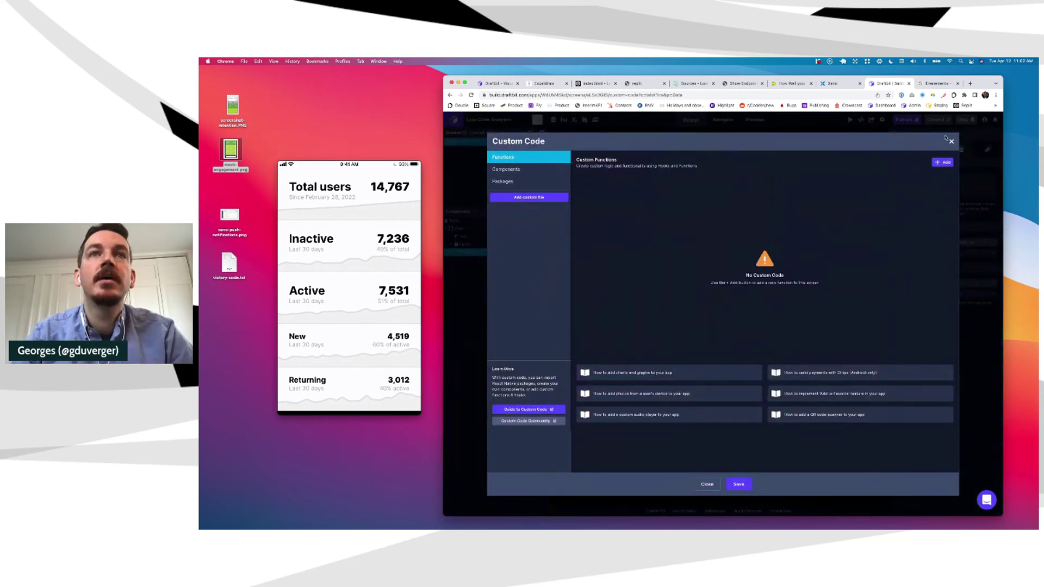
click(949, 163)
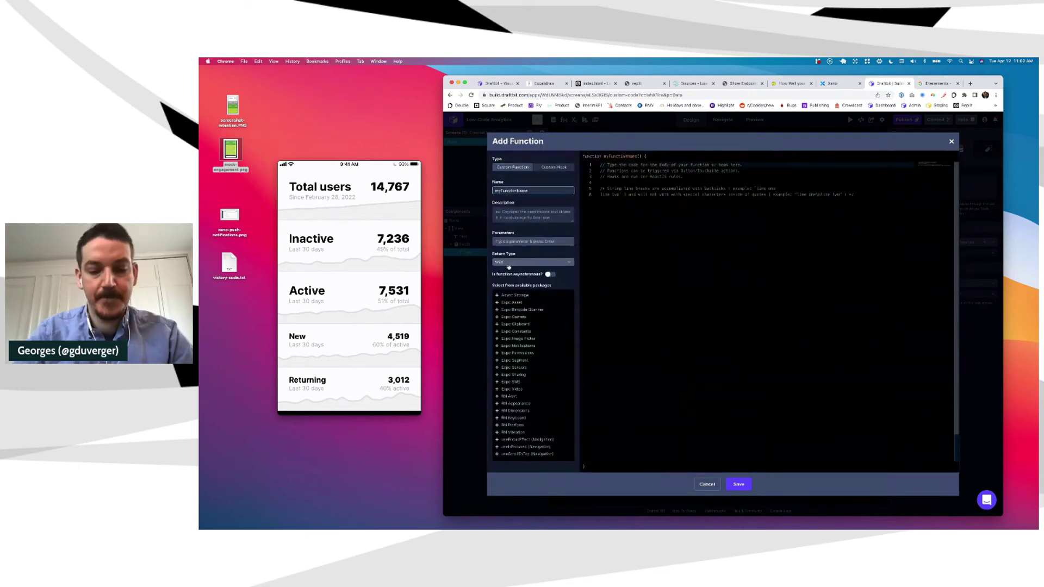
click(509, 262)
click(517, 243)
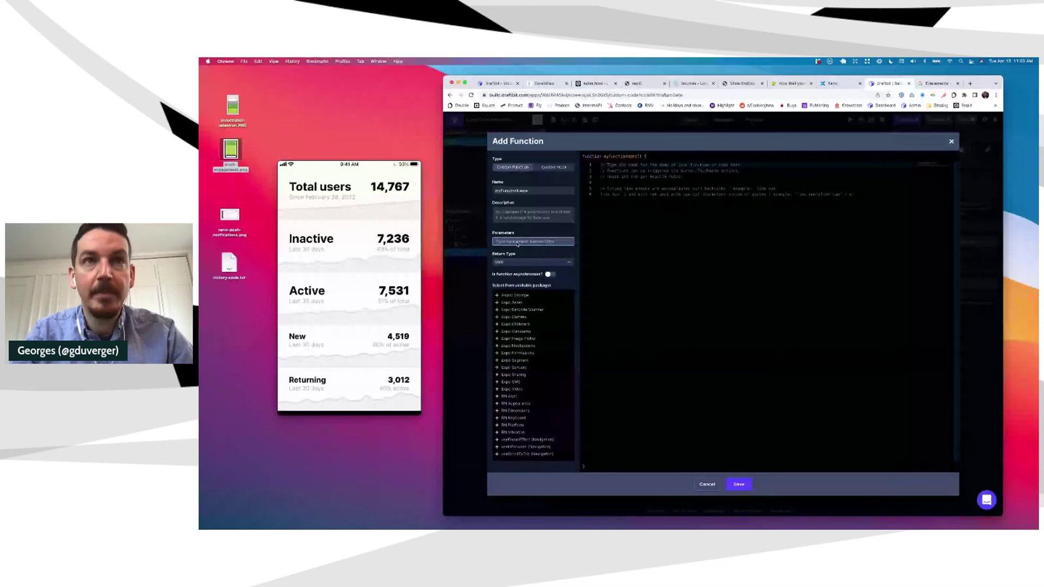
text(example)
key(Return)
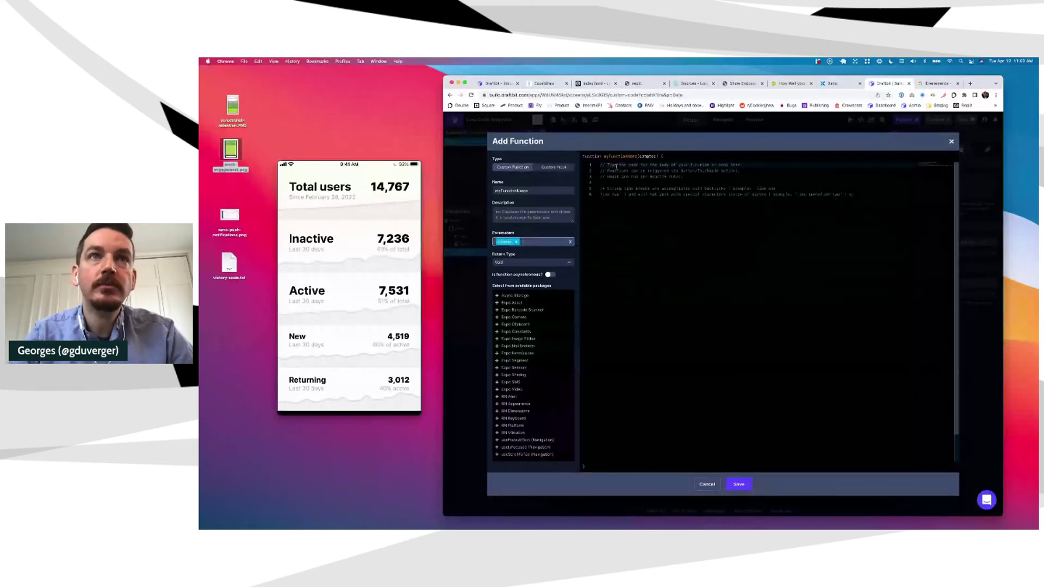
double_click(532, 191)
text(cou)
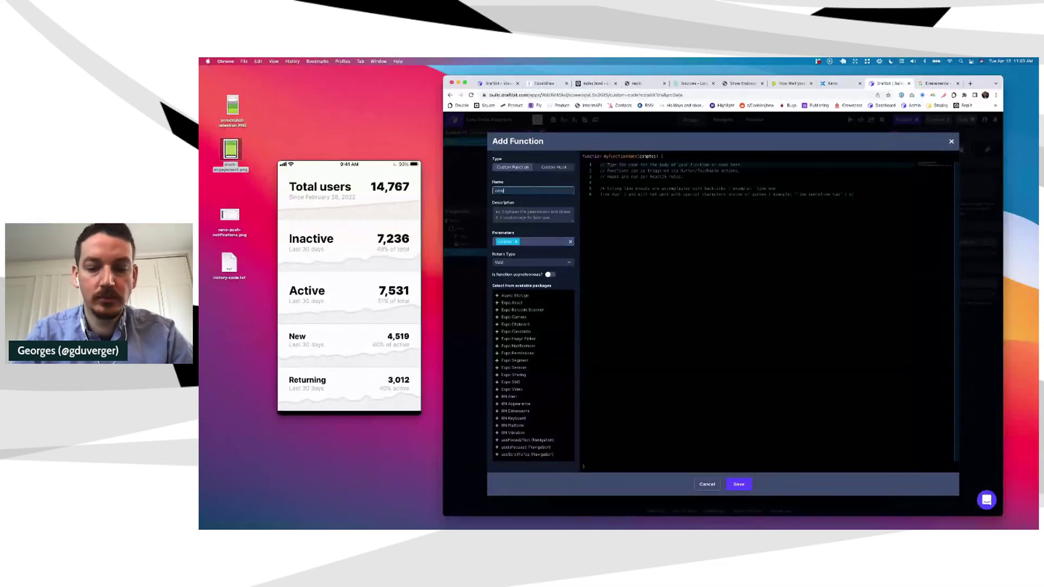
text(nt)
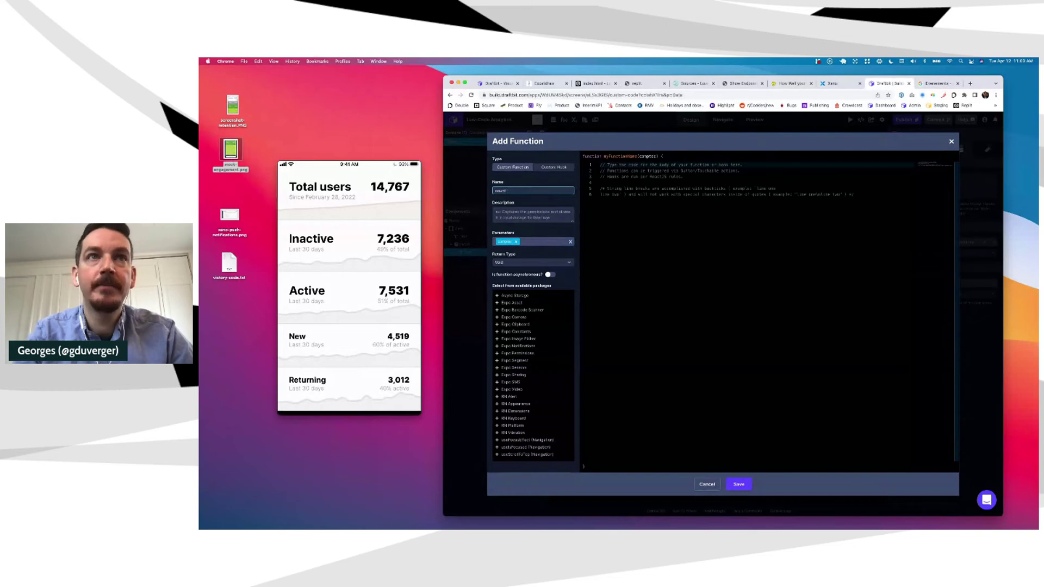
click(637, 169)
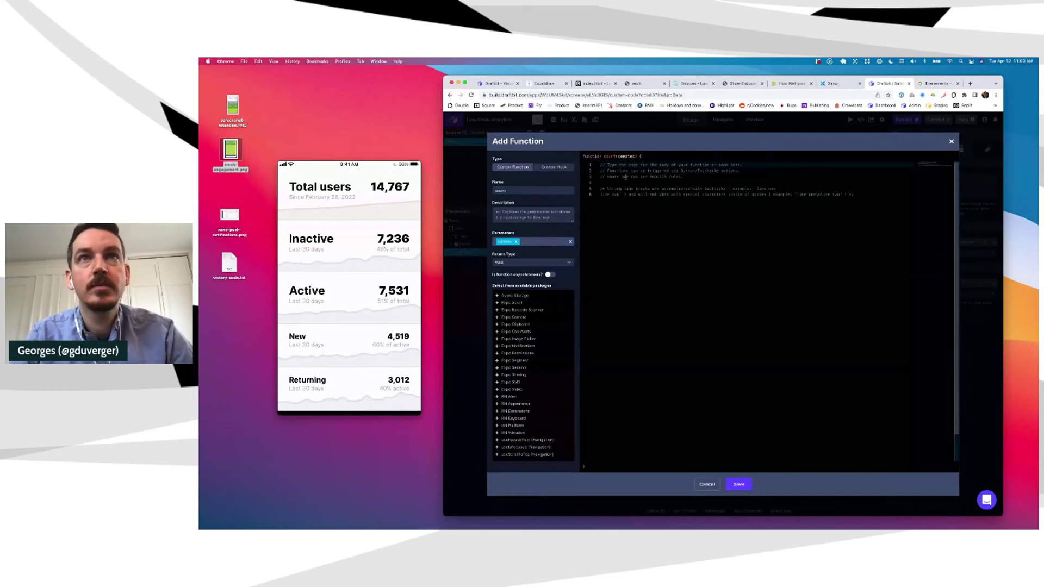
click(507, 191)
Switch to jsconsole.com in a new tab and evaluate [1,2,3].length.
key(super+t)
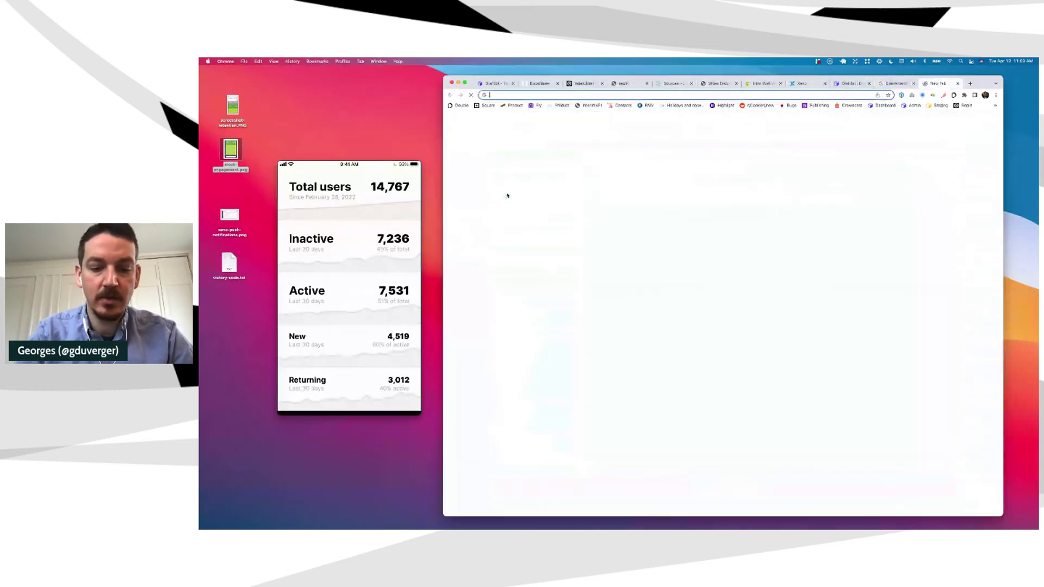
text(jsconsole.com)
key(Return)
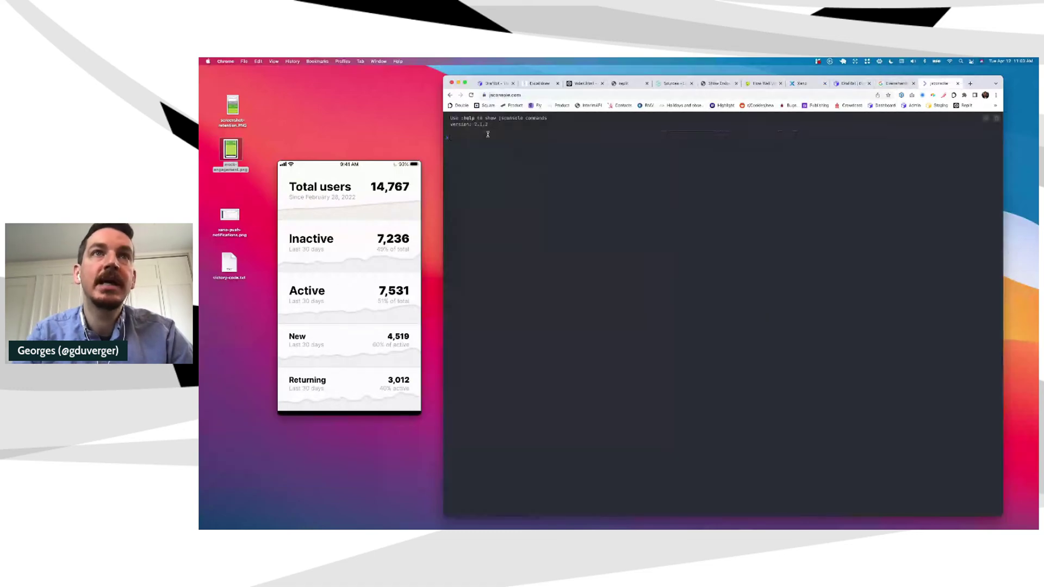
text([])
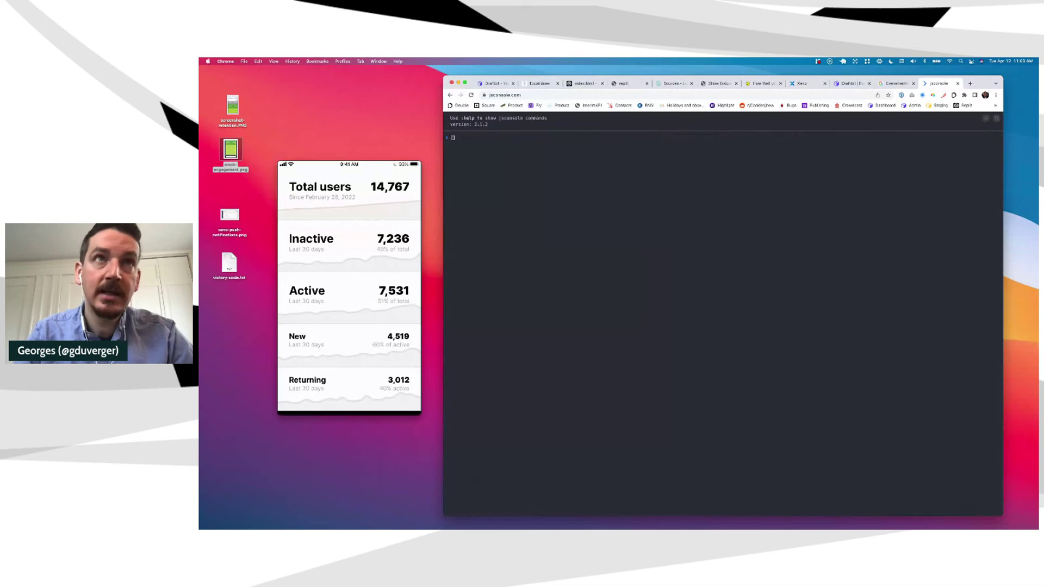
text(1,2,3)
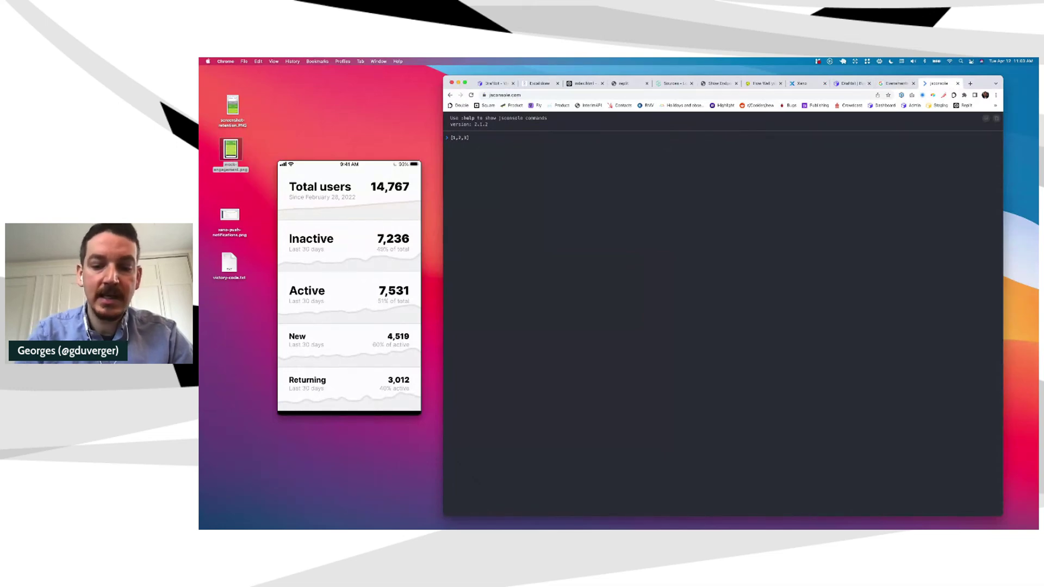
text(.leng)
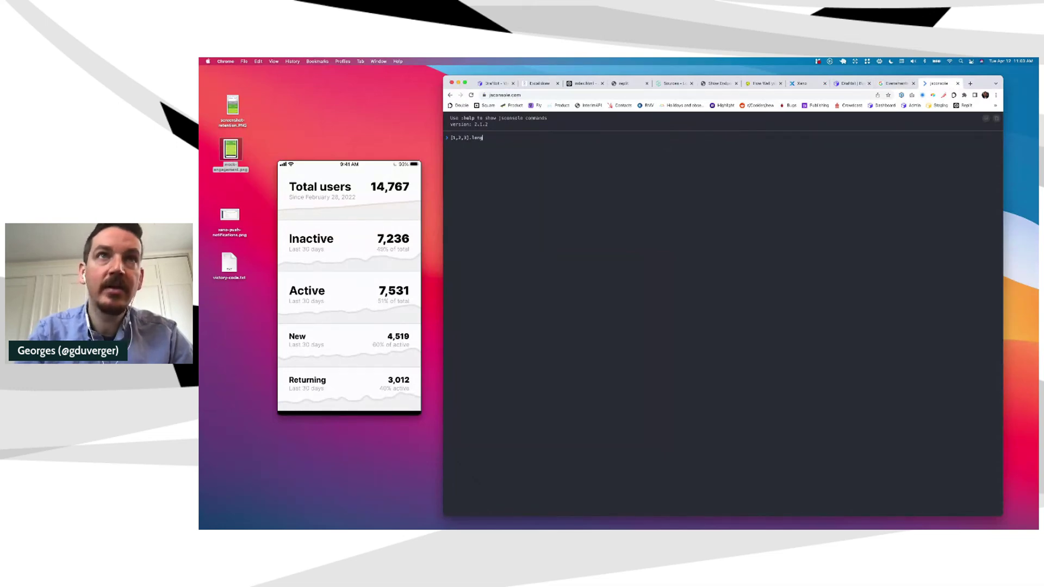
text(th)
key(Return)
key(Up)
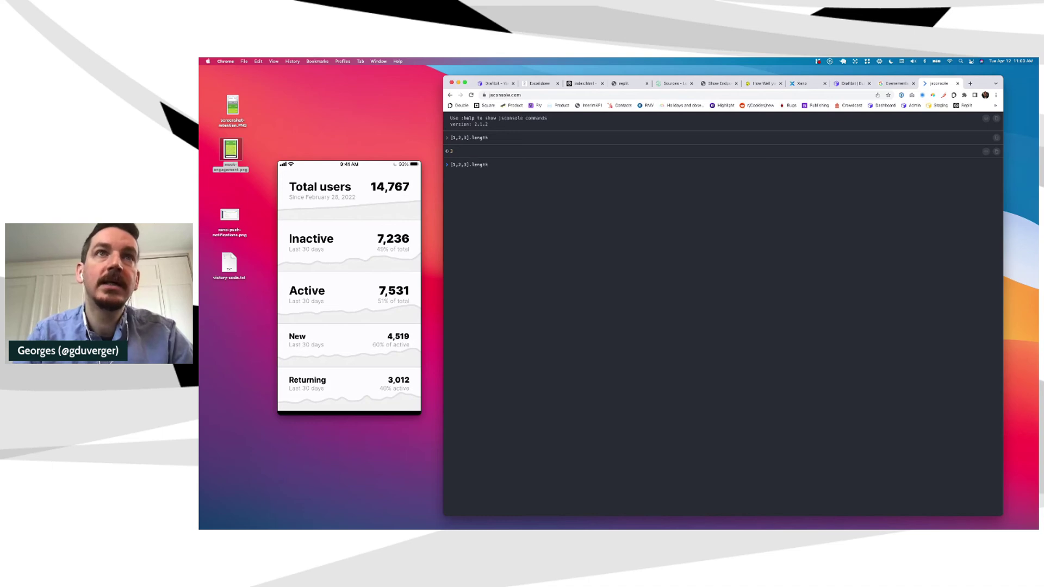
Return to Draftbit, rename the custom function to length, and replace its parameter with counts.
key(ctrl+shift+Tab)
key(ctrl+shift+Tab)
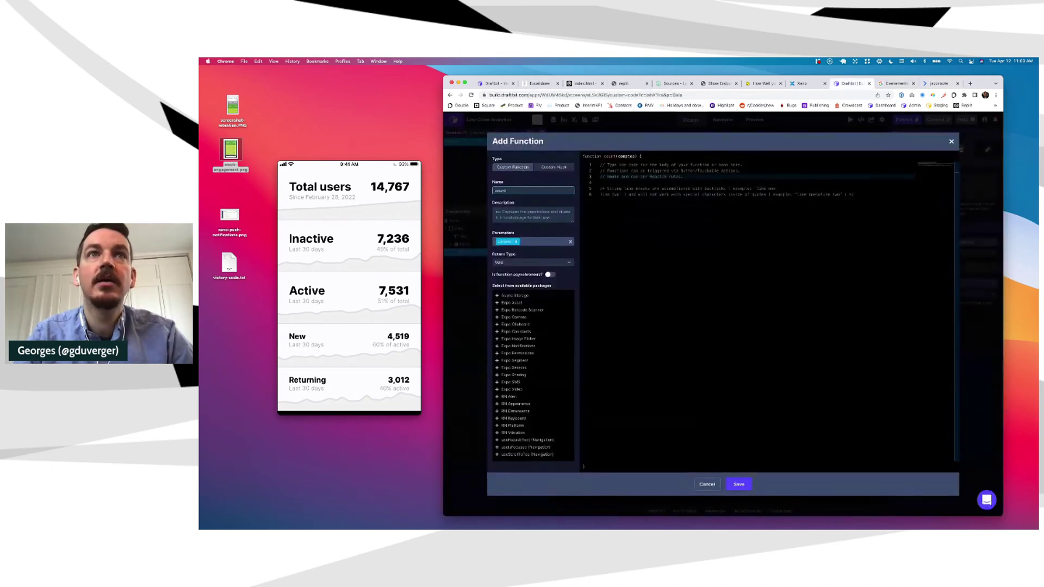
text(length)
key(Tab)
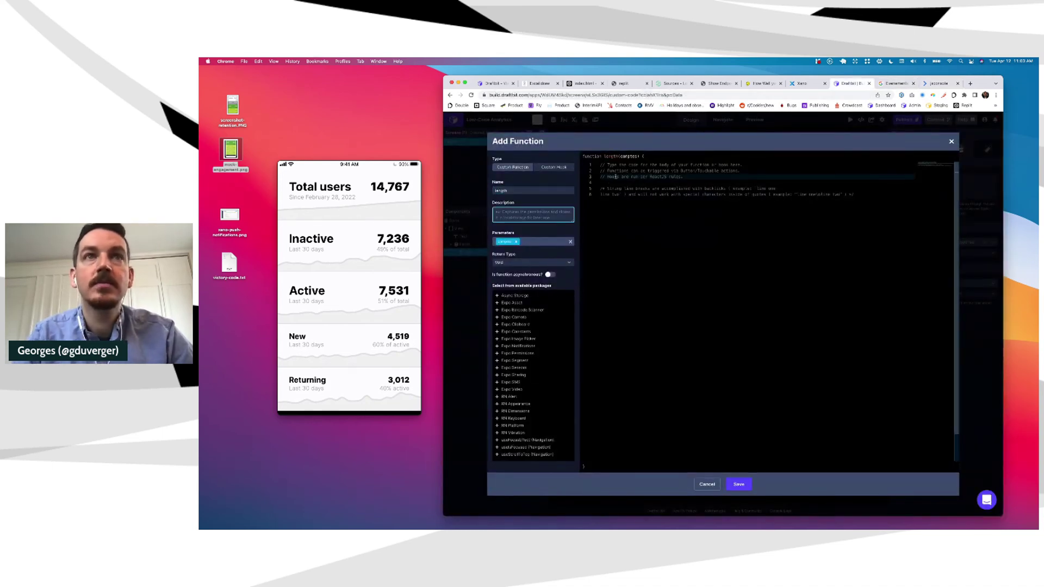
click(618, 177)
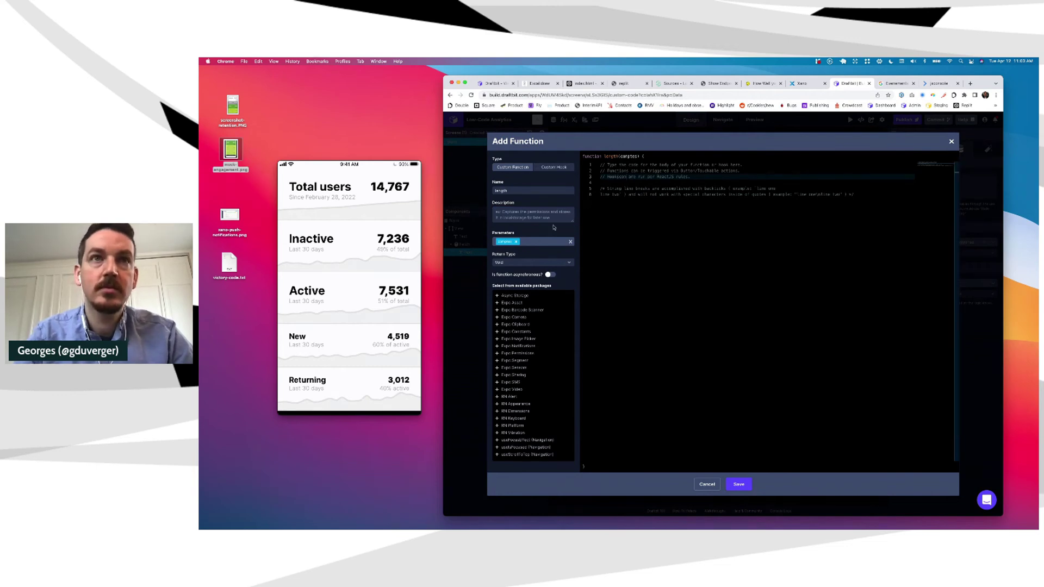
click(515, 242)
text(s)
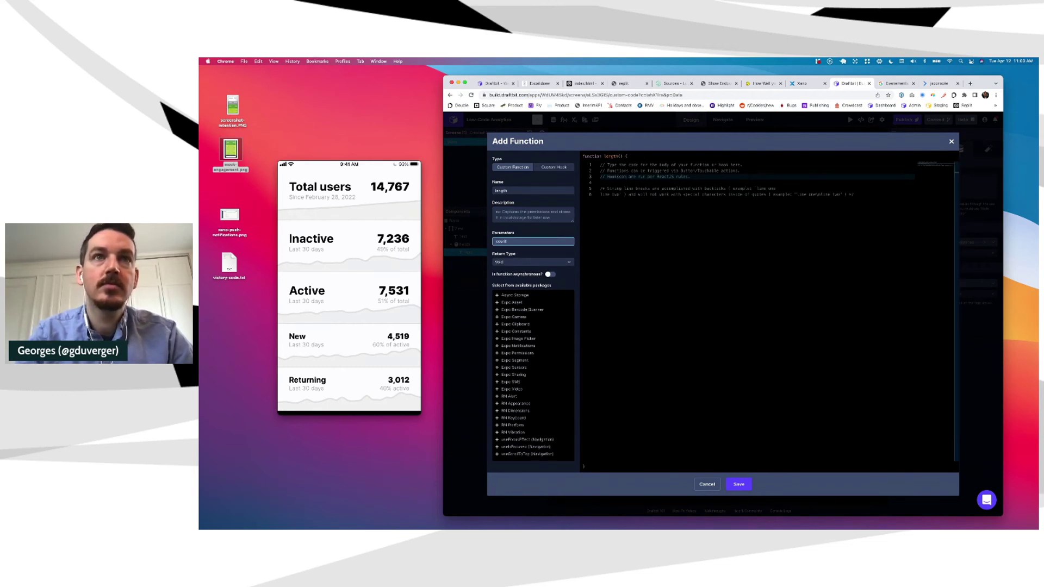
key(Return)
Replace the function body with return counts.length; and save the custom code.
key(super+a)
text(counts.)
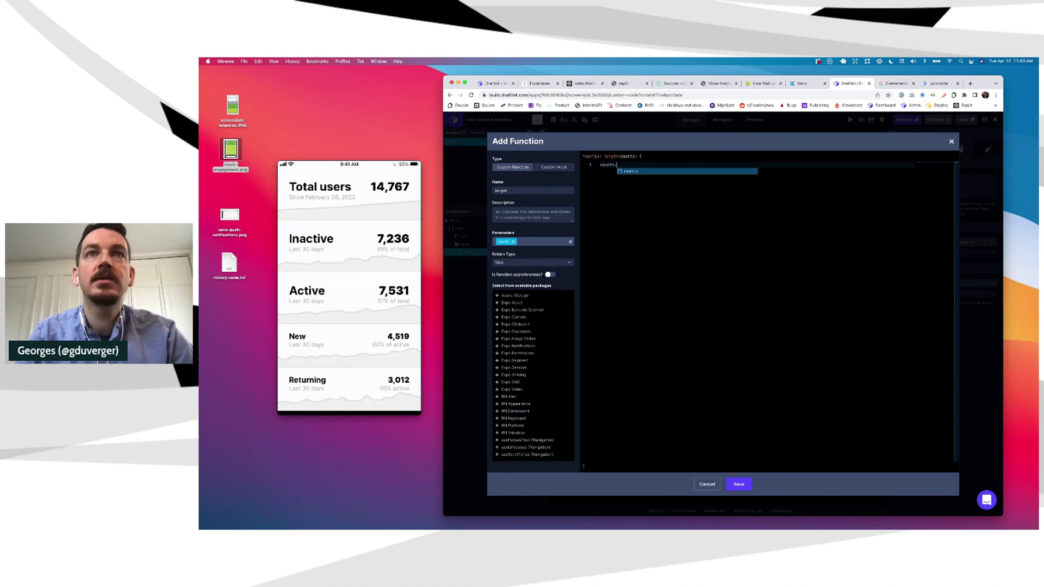
text(lengt)
text(return)
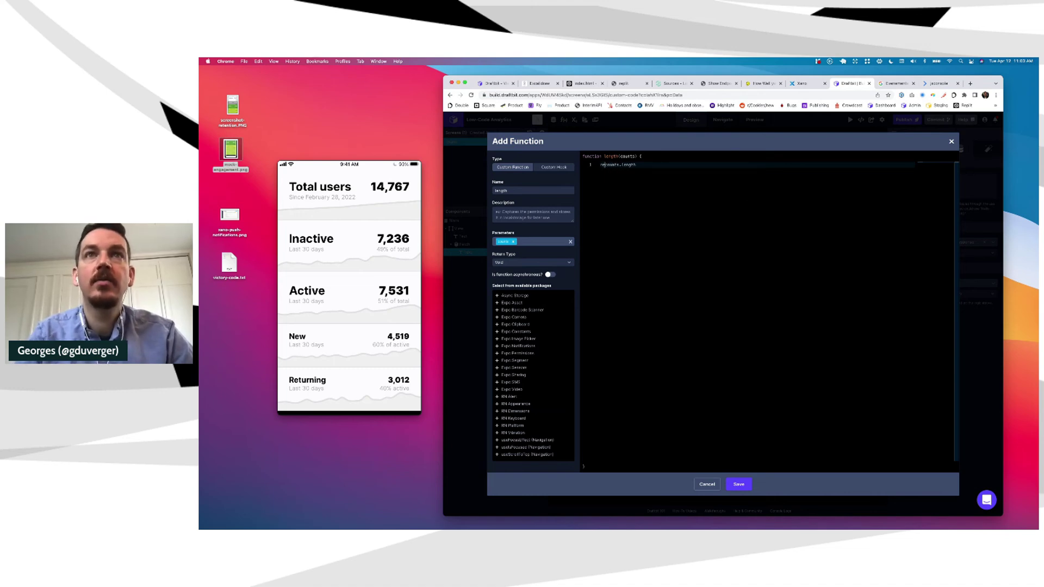
key(End)
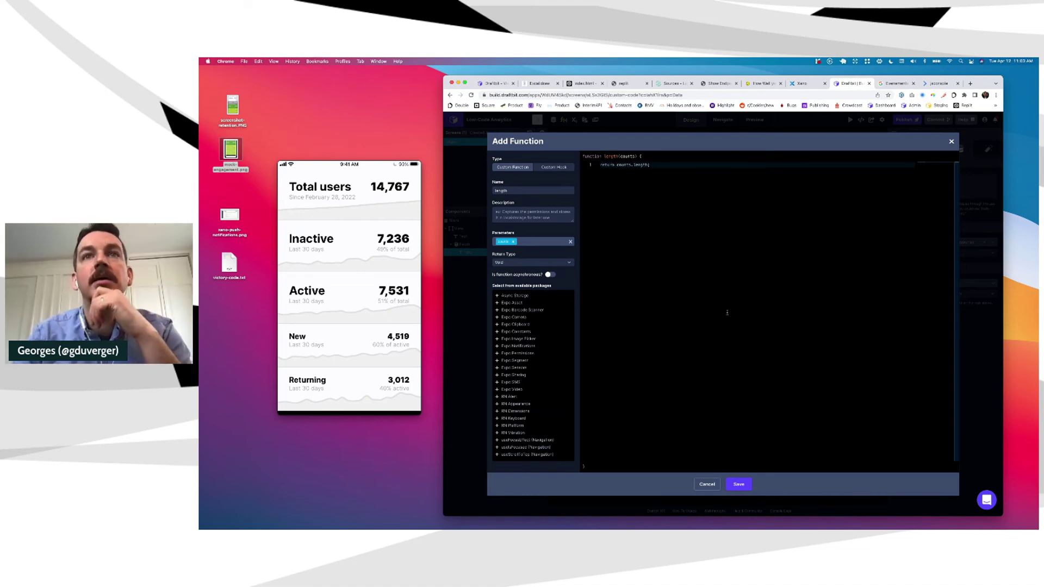
click(737, 485)
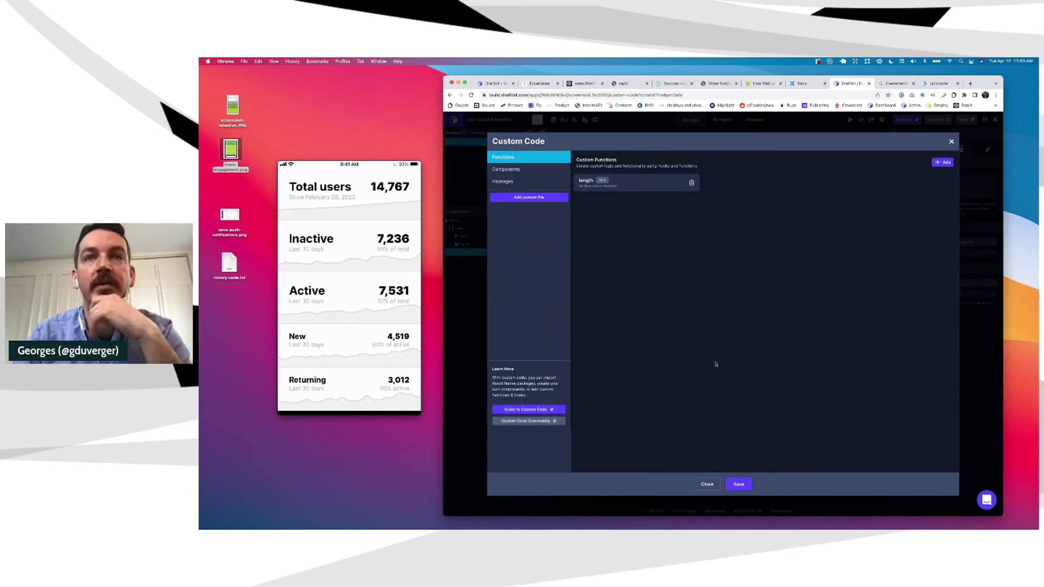
click(738, 484)
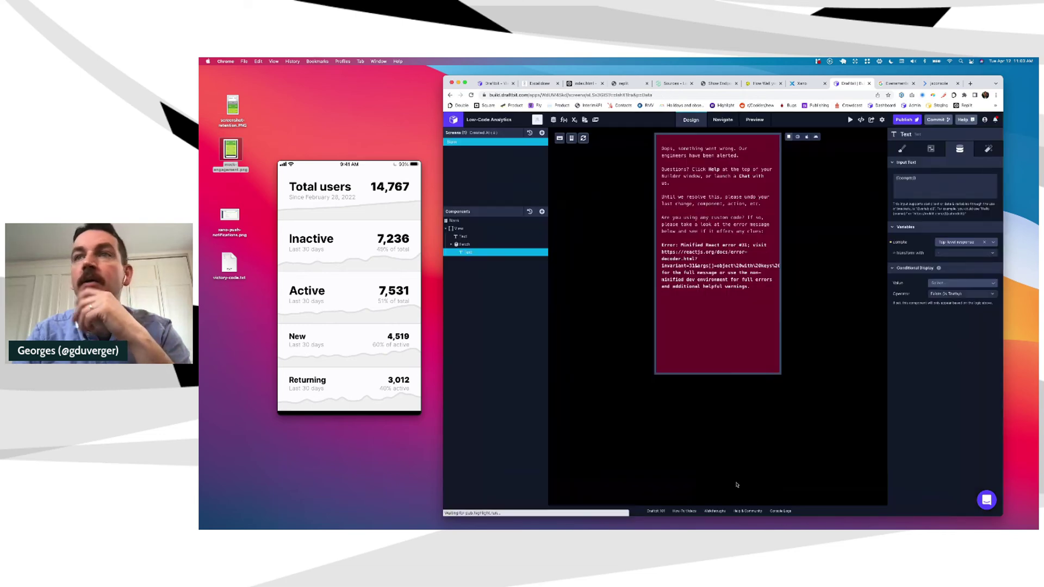
Try JsonStringify on the compte variable, and transform it with the custom length function instead.
click(952, 255)
click(949, 348)
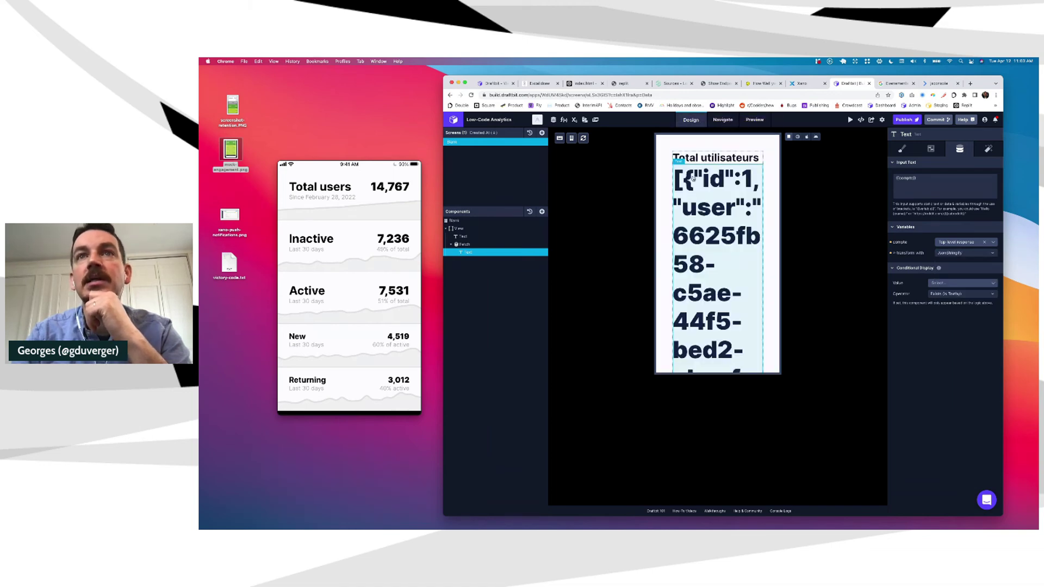
click(955, 254)
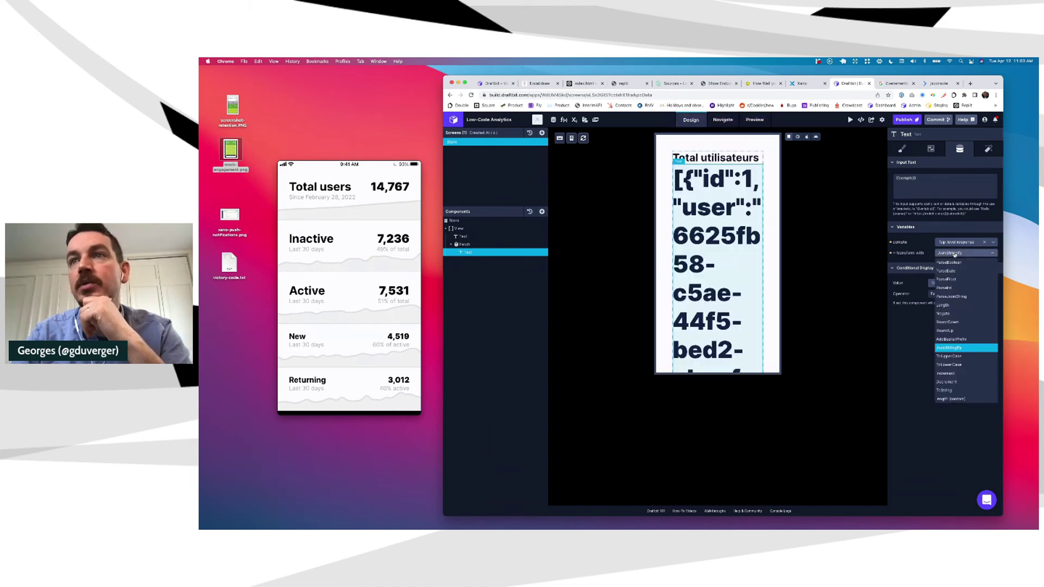
click(952, 399)
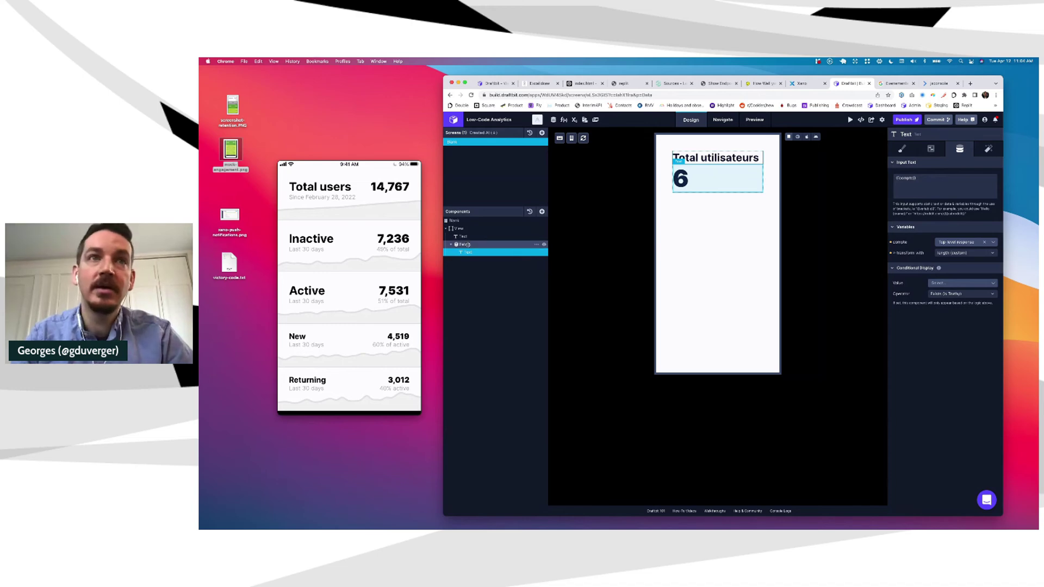
Change the heading text above the figure to "Total evenements" and open its style settings.
click(464, 237)
click(913, 178)
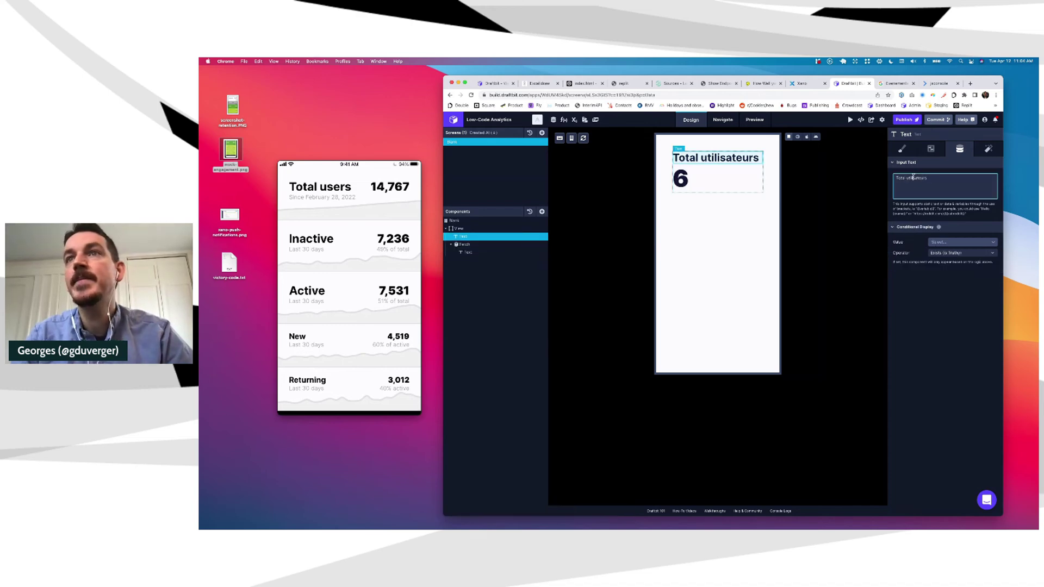
double_click(913, 178)
text(evenements)
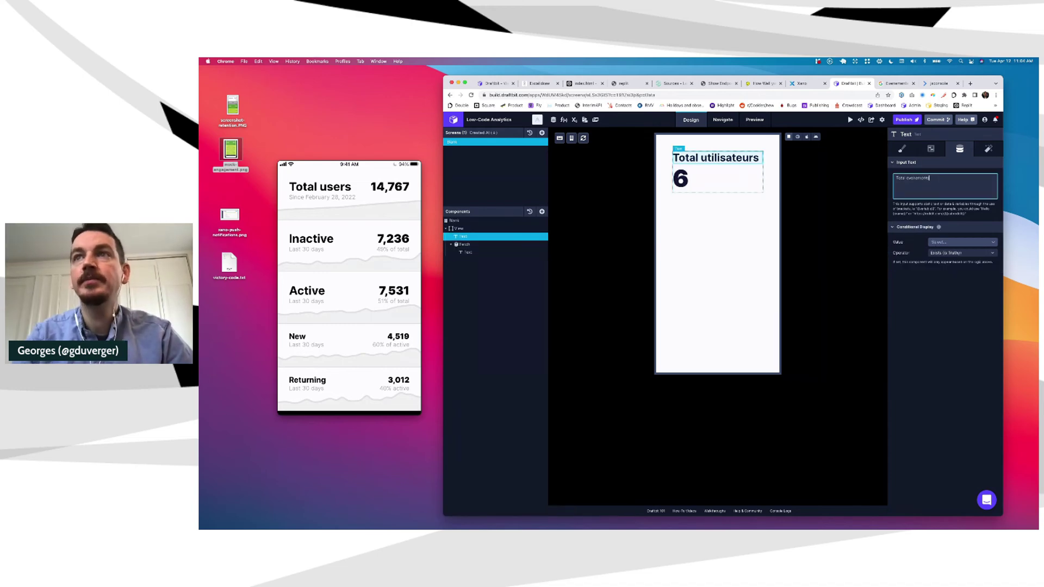
click(852, 191)
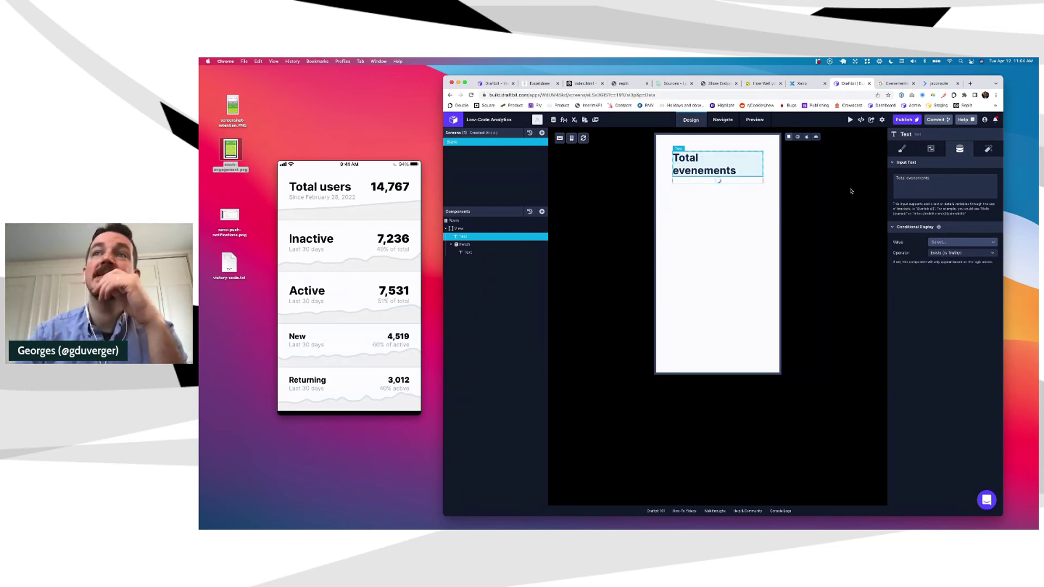
click(902, 149)
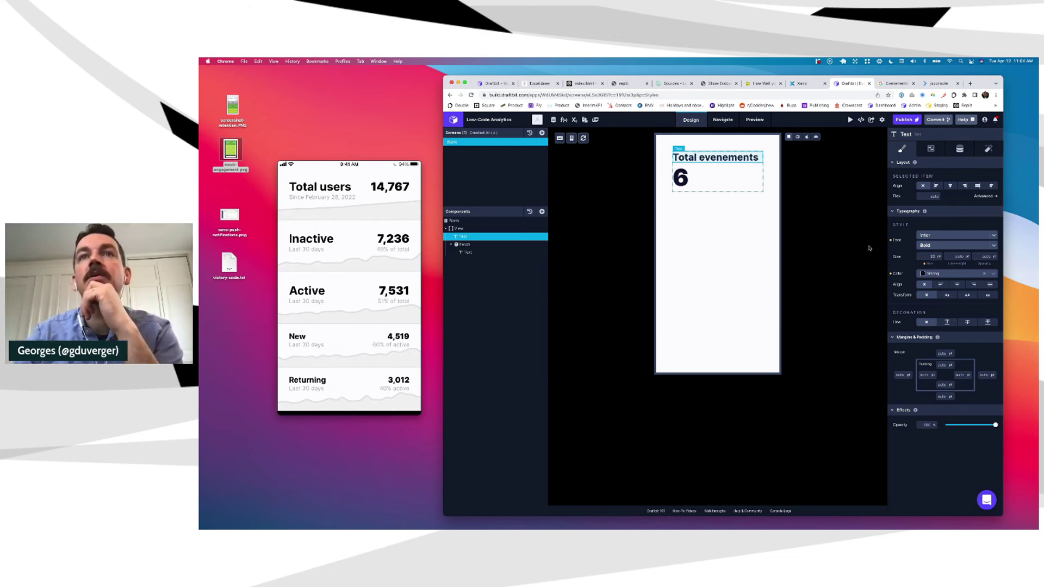
Switch to InterimAPI to examine the user IDs in the Low-Code Analytics endpoint data, and return to Draftbit.
click(713, 86)
click(874, 149)
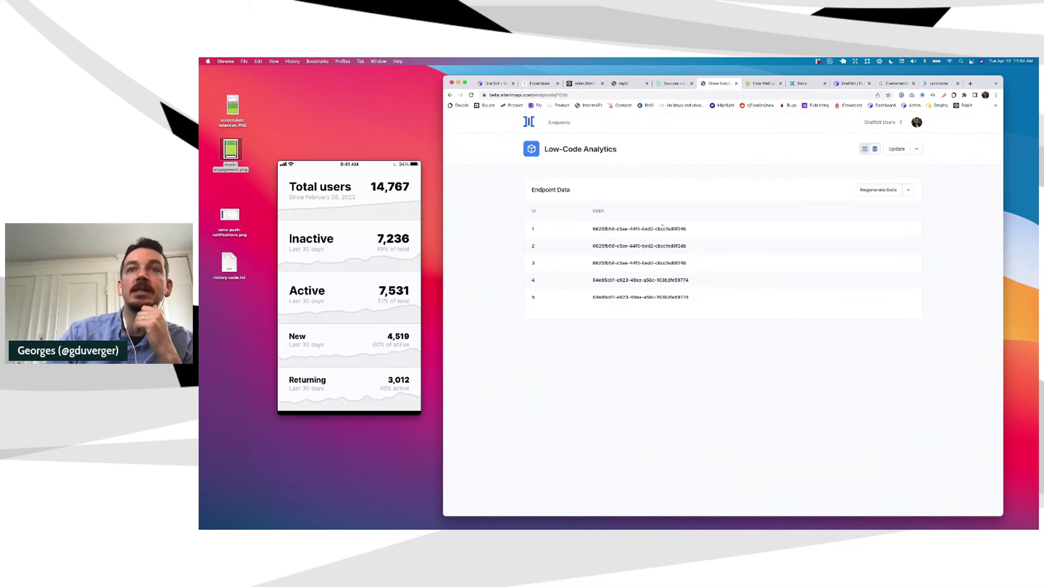
drag(662, 229, 684, 272)
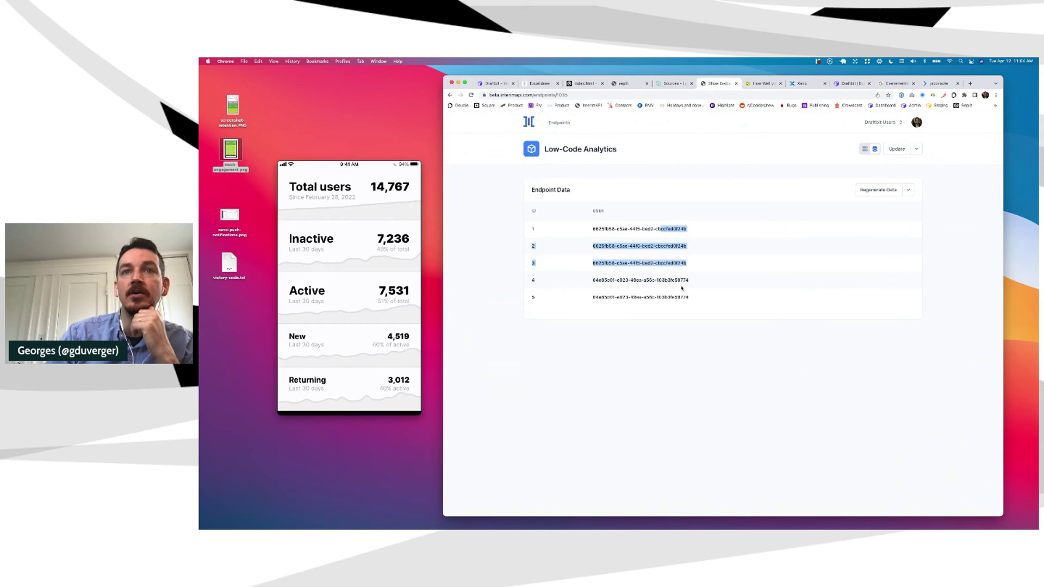
drag(680, 280, 682, 297)
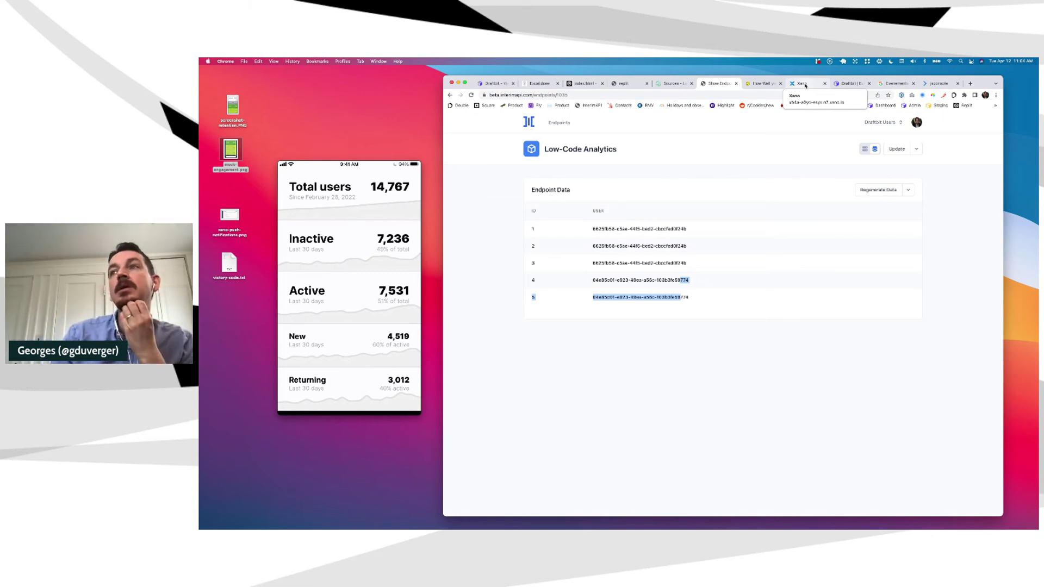
click(236, 213)
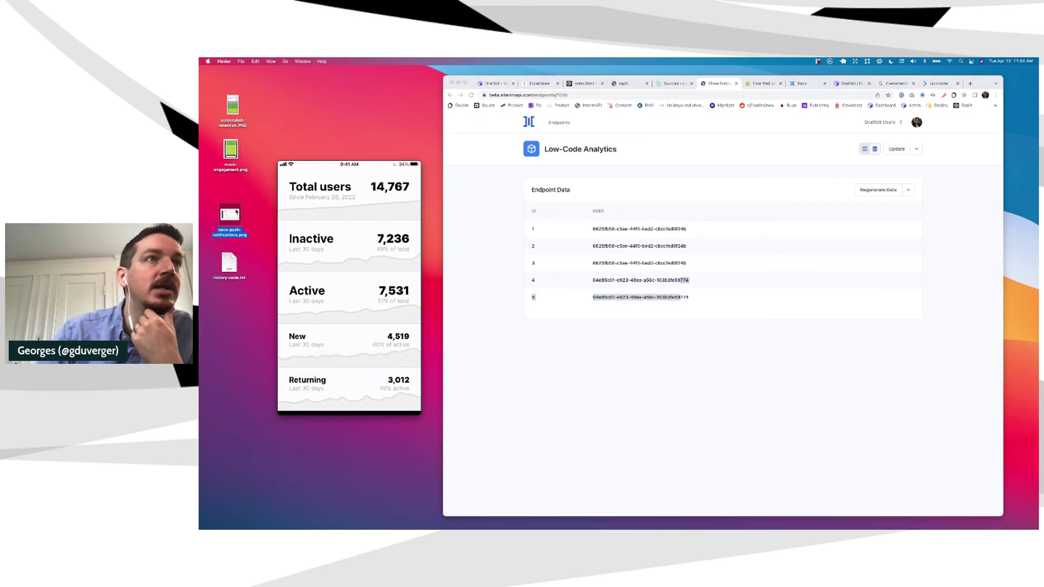
click(246, 210)
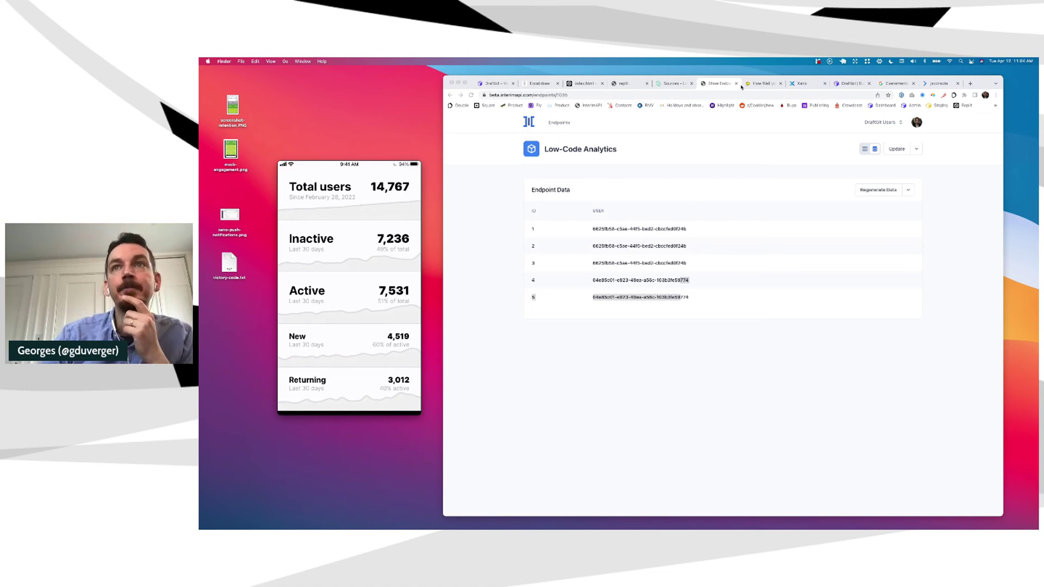
click(849, 84)
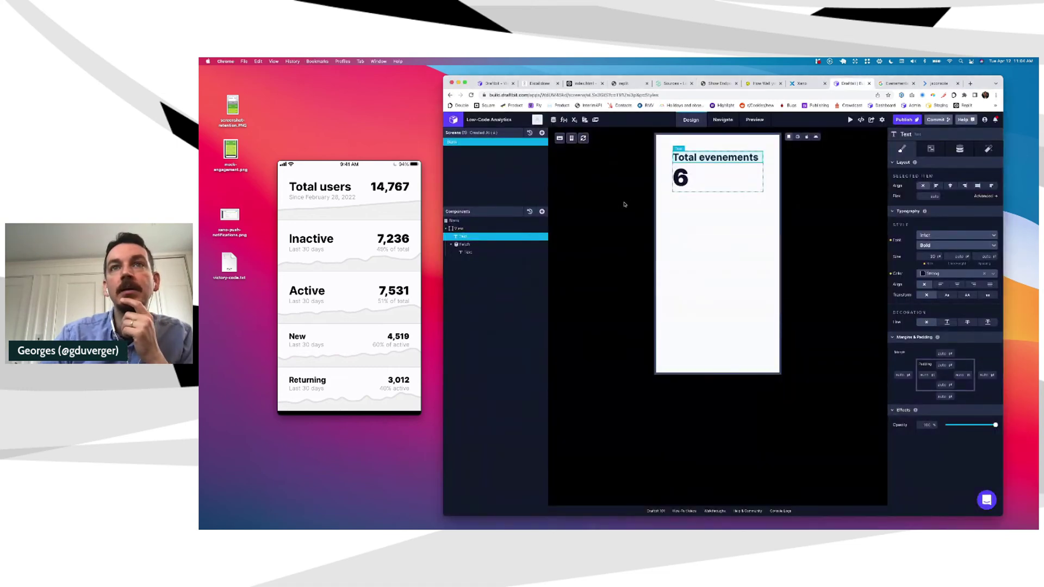
Open the app preview and start the iOS and Android simulators alongside the web version.
click(851, 120)
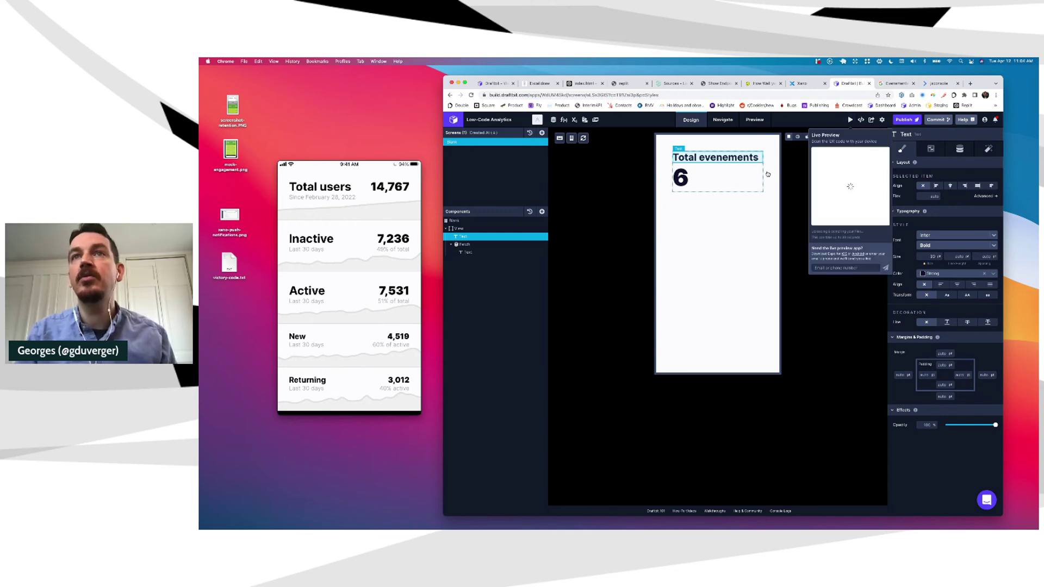
click(754, 121)
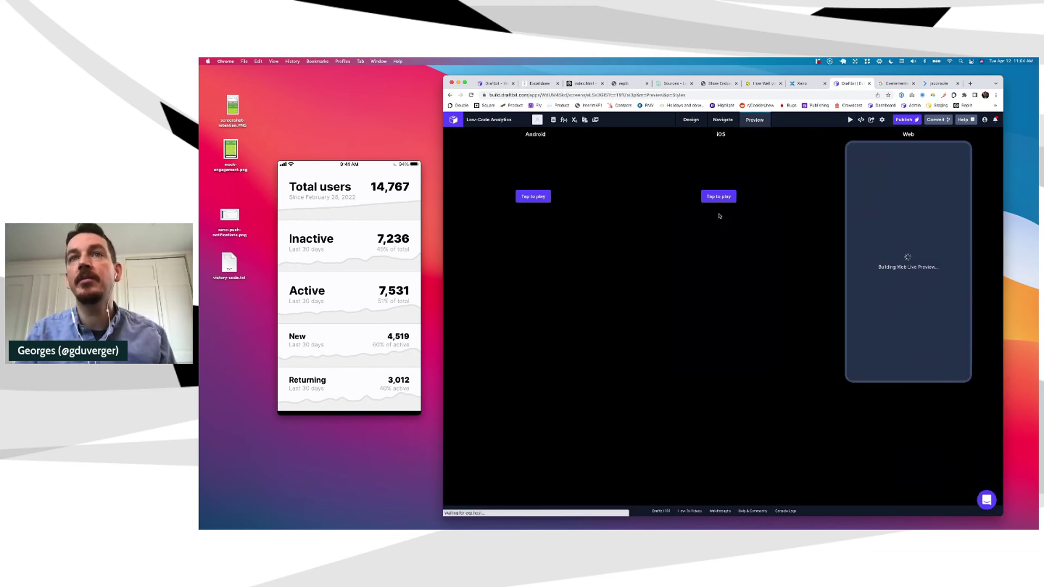
click(718, 196)
click(536, 200)
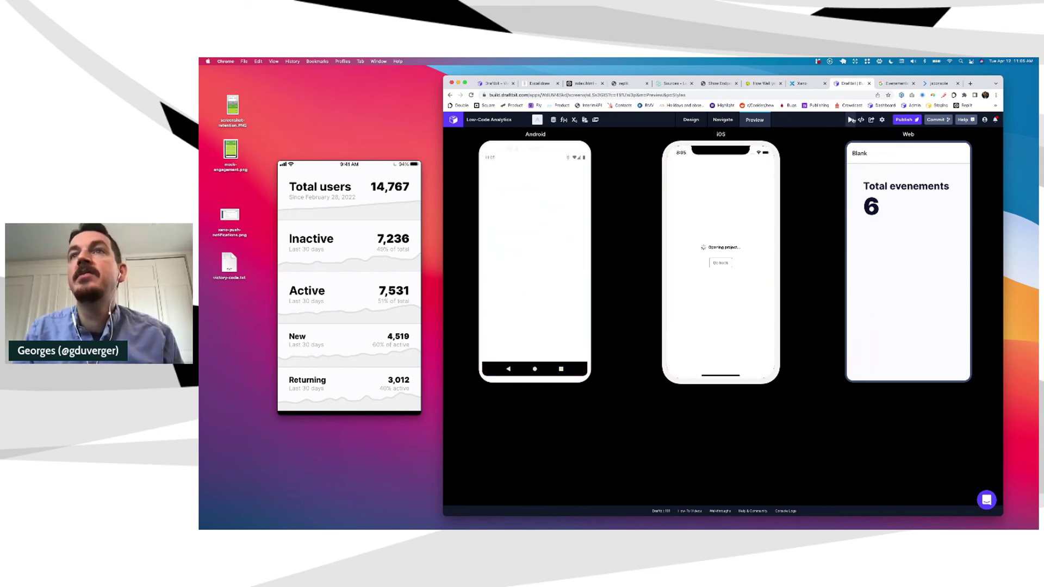
Display the live preview QR code for loading the app on a phone, and dismiss it.
click(852, 119)
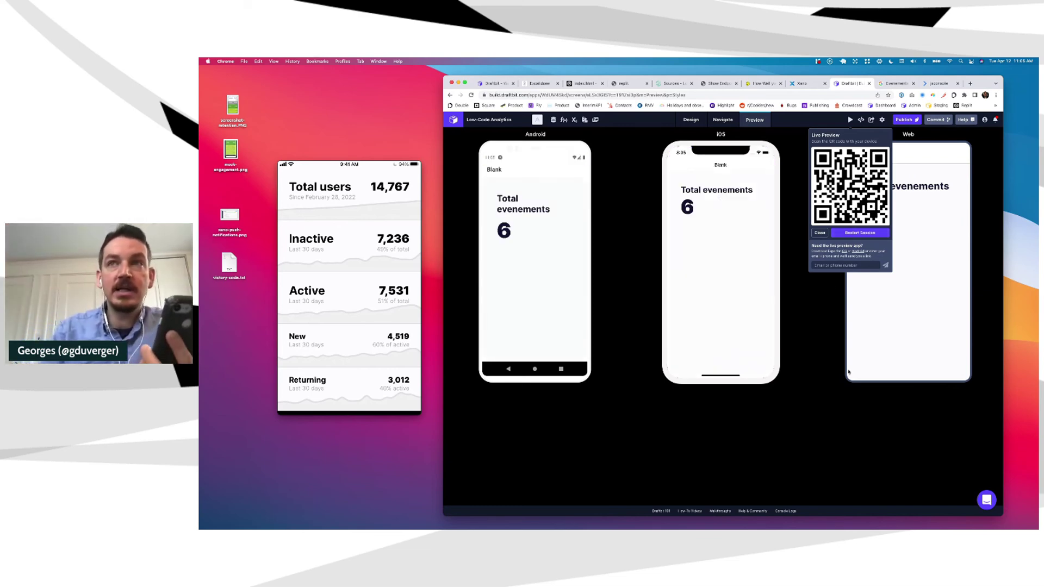
click(828, 391)
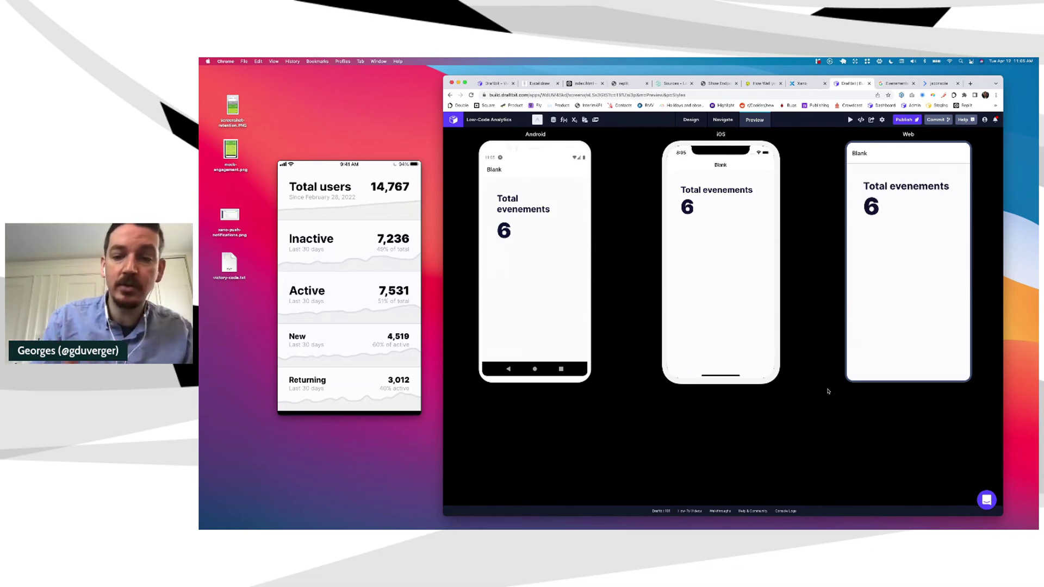
mouse_move(826, 529)
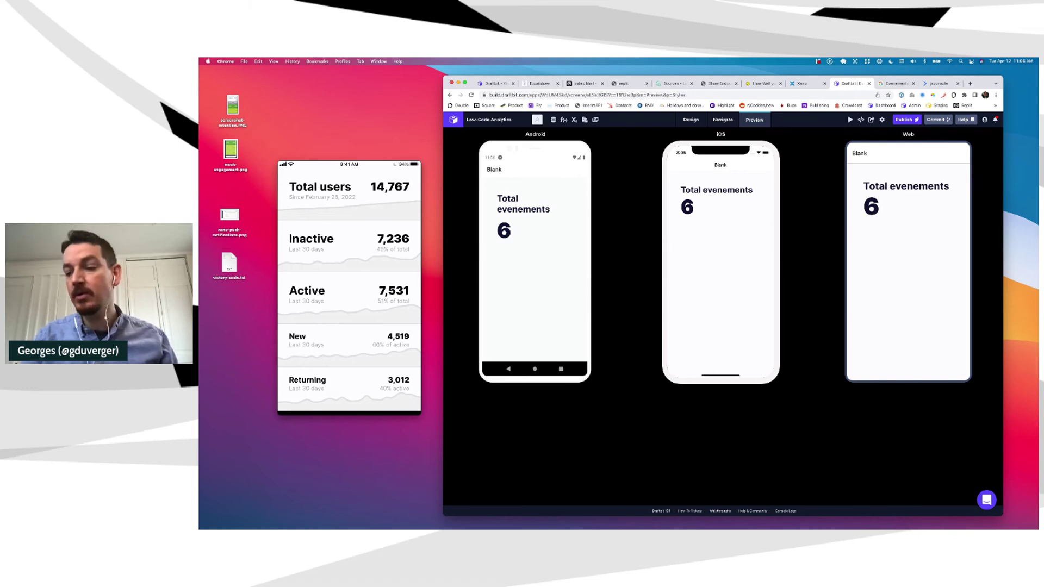
scroll(349, 288, up, 3)
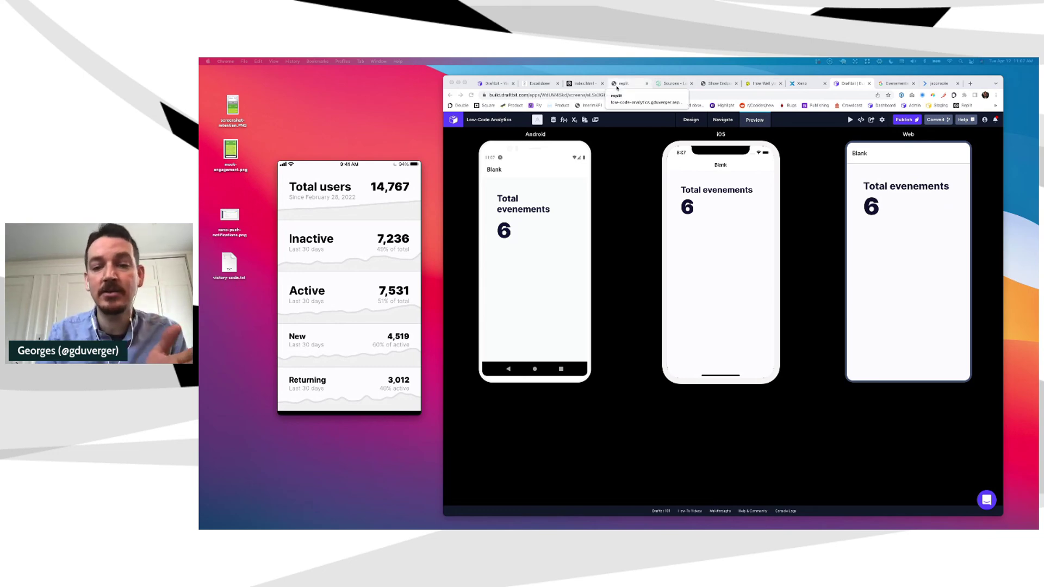
Inspect the latest page event in Segment's debugger, and compare the user IDs in InterimAPI's Low-Code Analytics endpoint data.
click(668, 85)
click(576, 181)
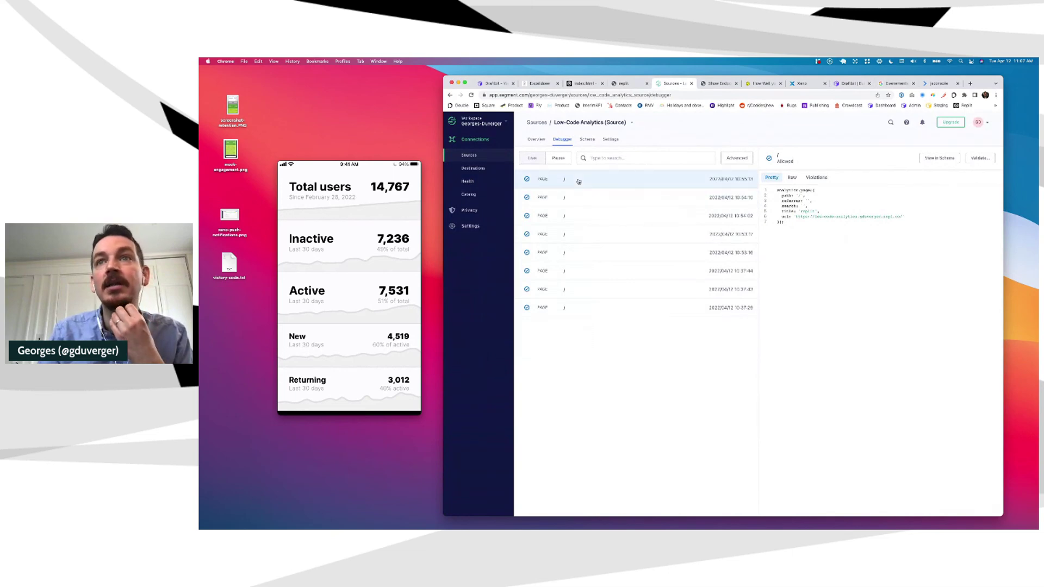
click(721, 84)
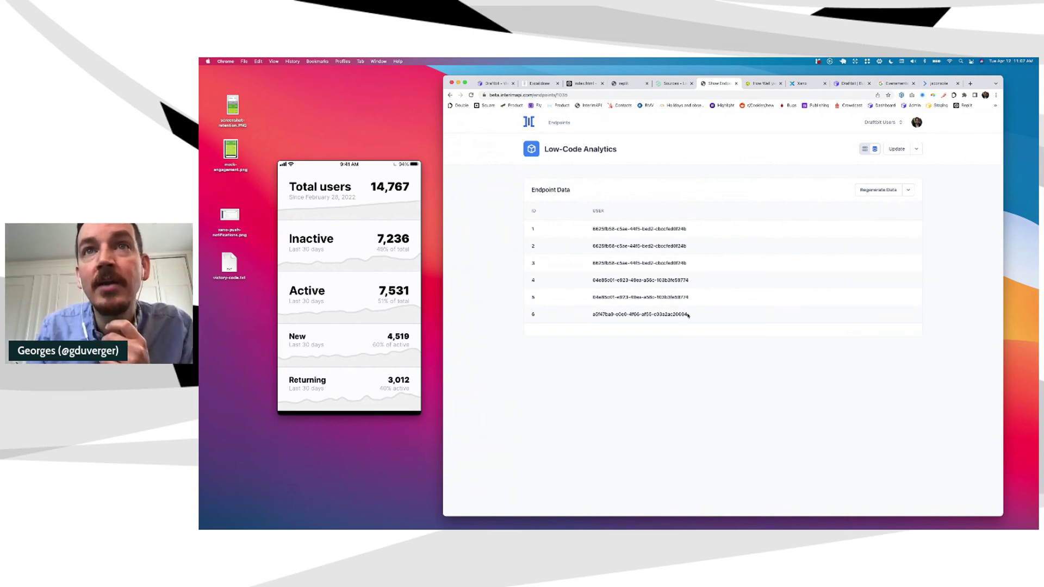
drag(688, 314, 650, 314)
drag(682, 280, 622, 281)
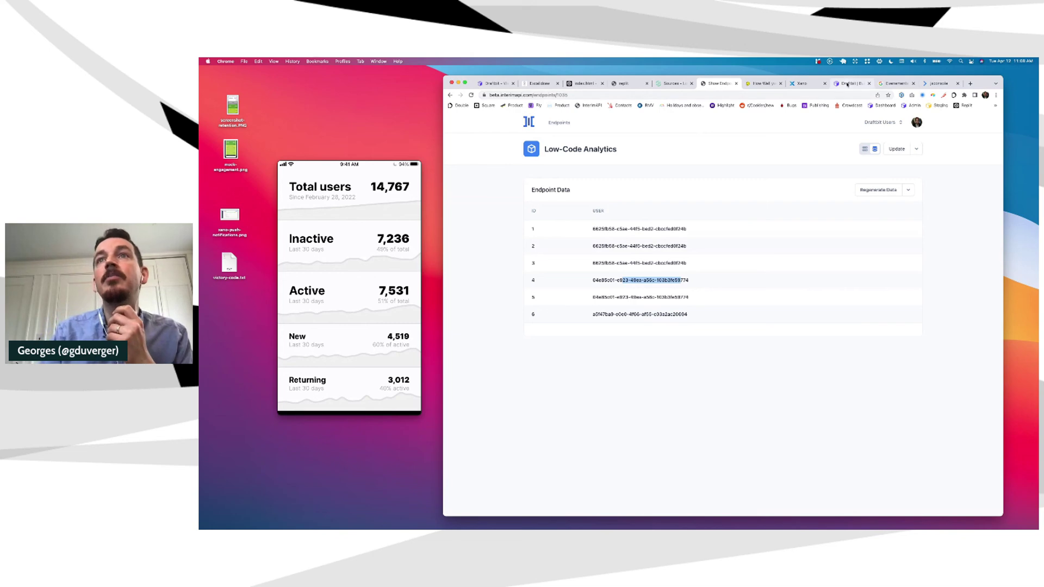
Return to Draftbit's design view, show the canvas as a web preview and open the Fetch component's data settings.
click(848, 84)
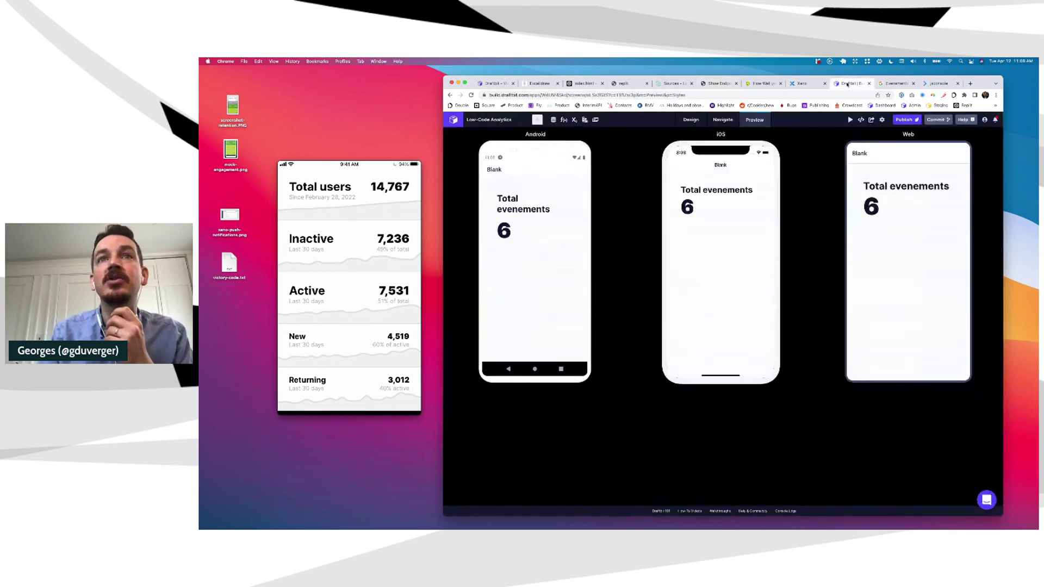
click(691, 120)
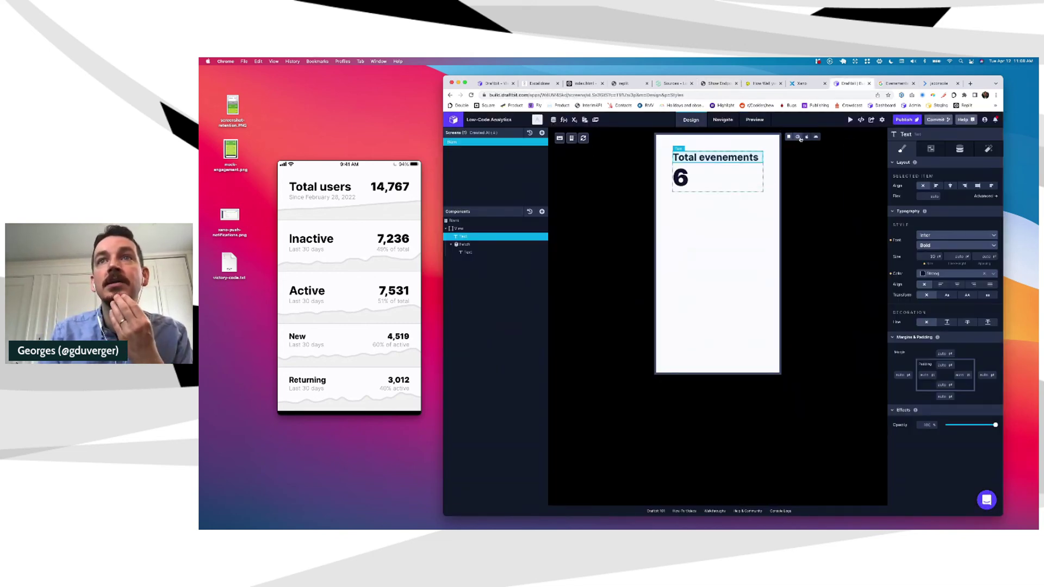
click(798, 137)
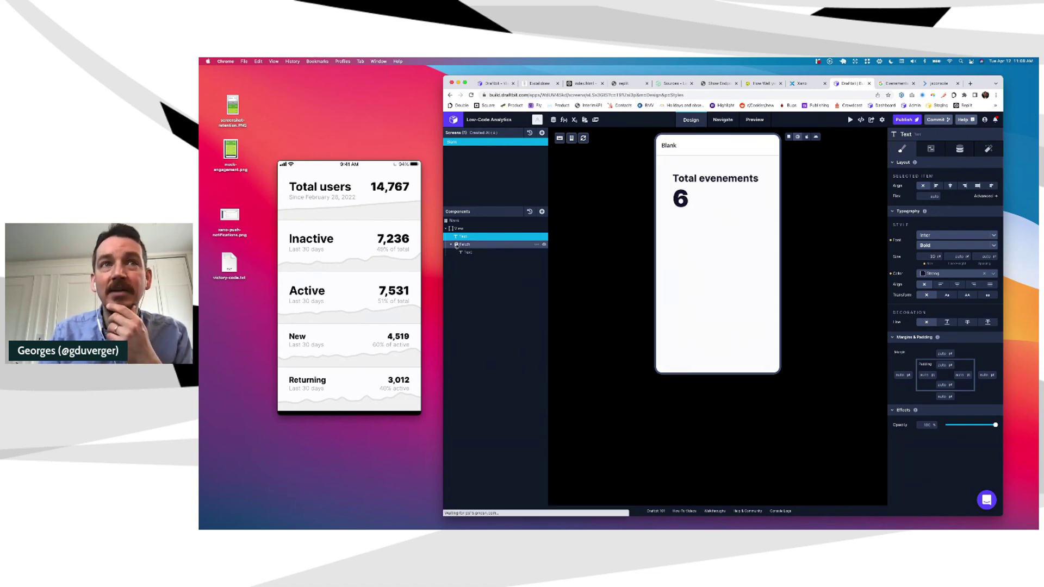
click(474, 246)
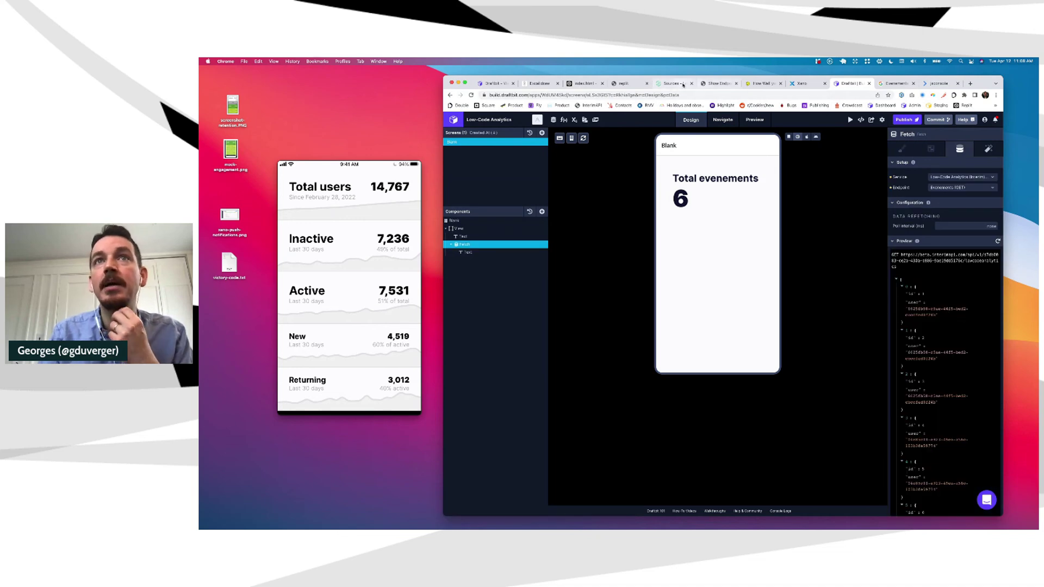
Check Segment and the refreshed InterimAPI endpoint data for the newest user entry, and return to Draftbit to view the event total.
click(673, 84)
click(718, 84)
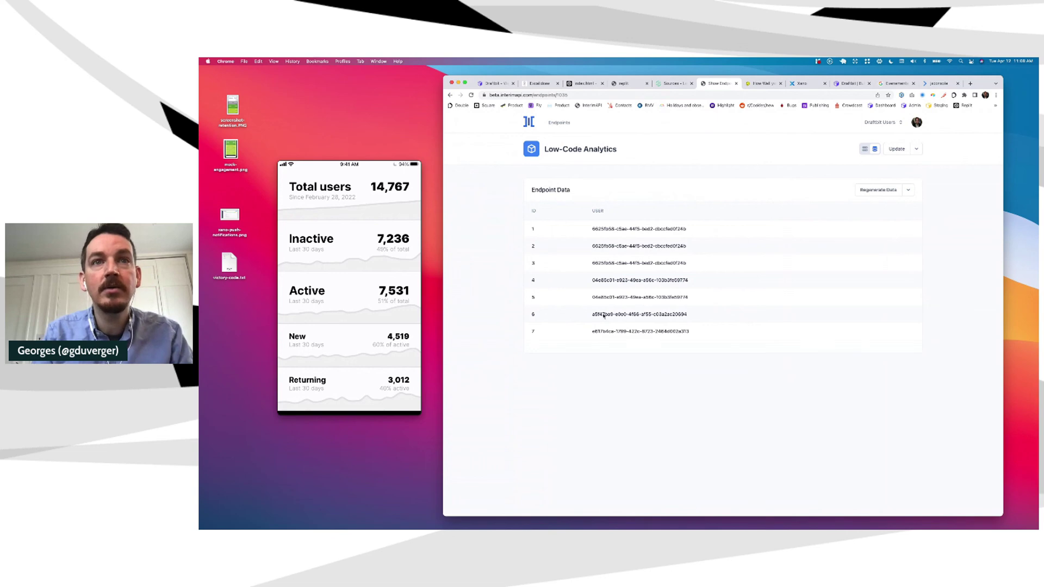
drag(617, 331, 711, 331)
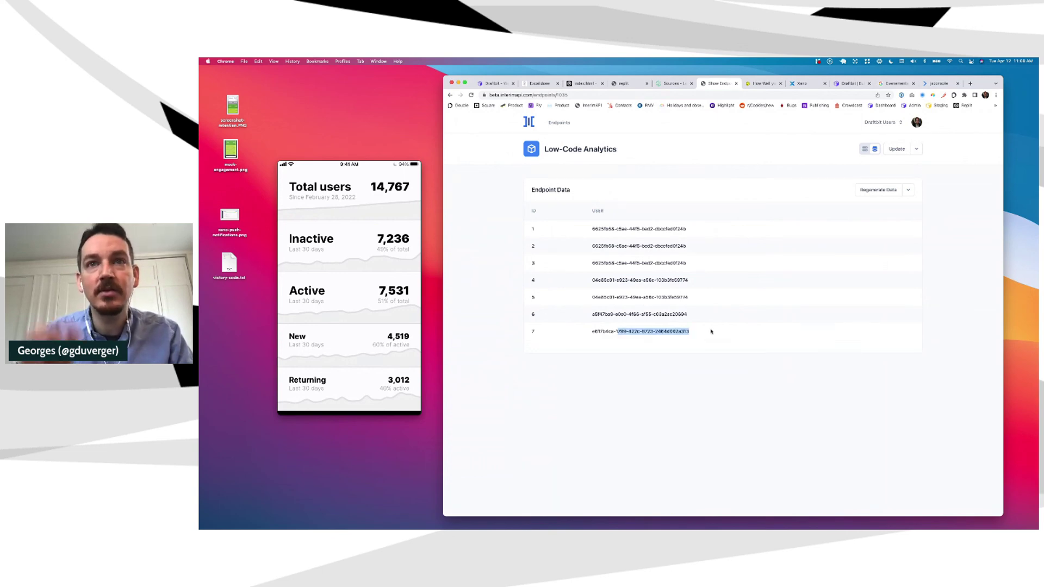
key(super+r)
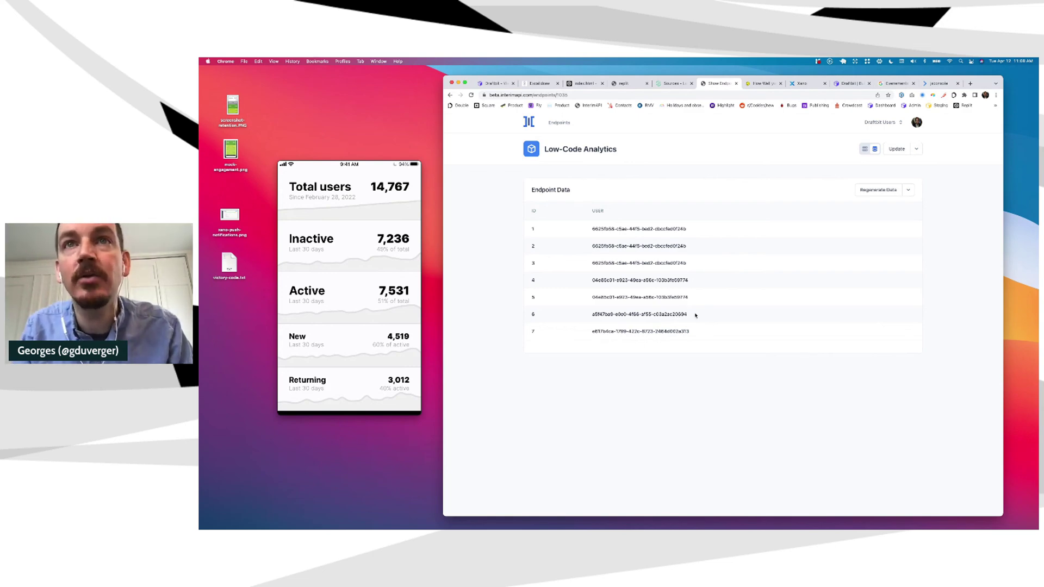
drag(676, 331, 640, 332)
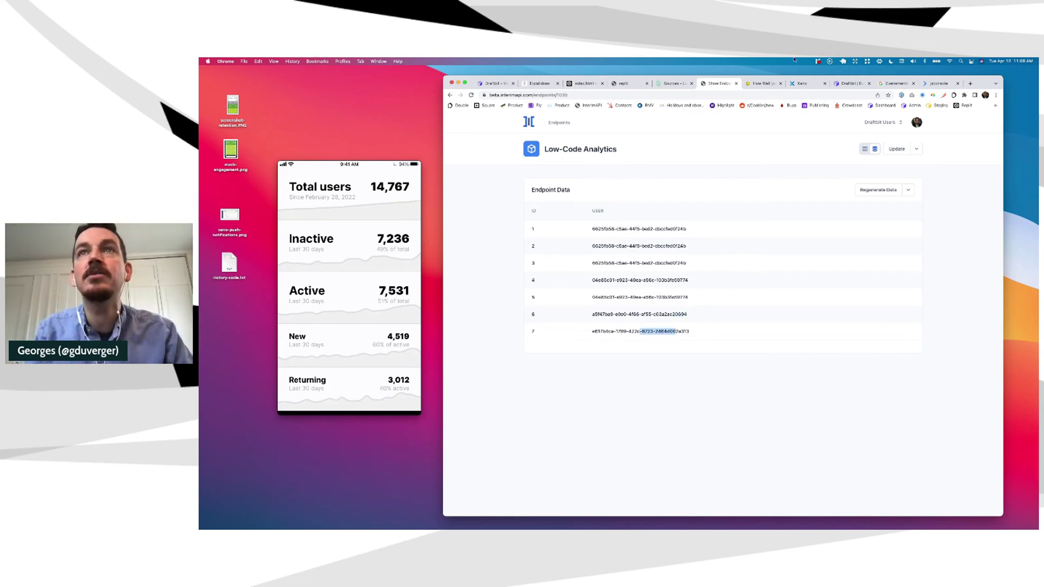
click(801, 82)
click(850, 82)
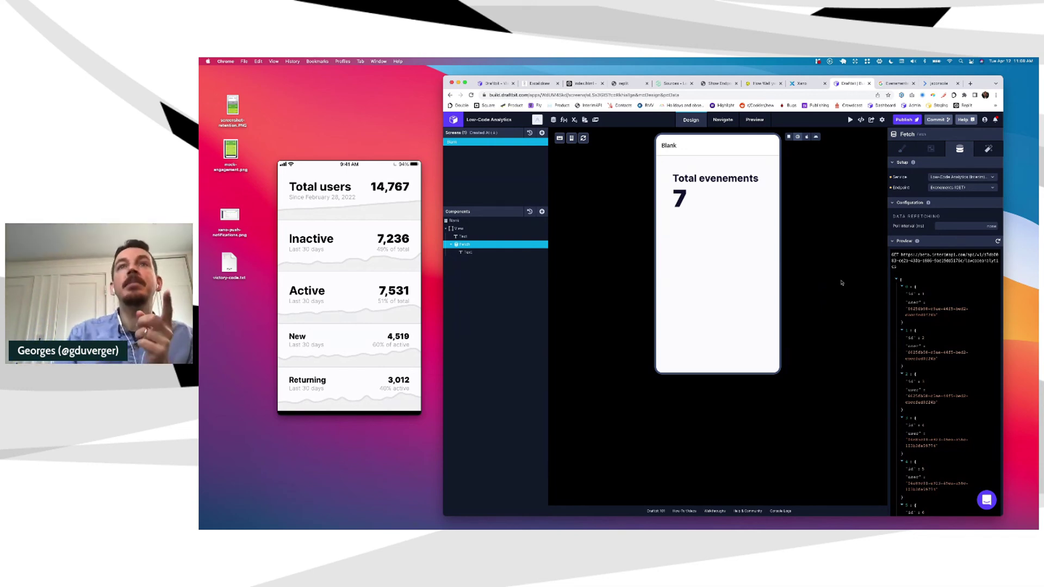
Review the list of page events in Segment's debugger against the InterimAPI data, and go back to Draftbit.
click(677, 83)
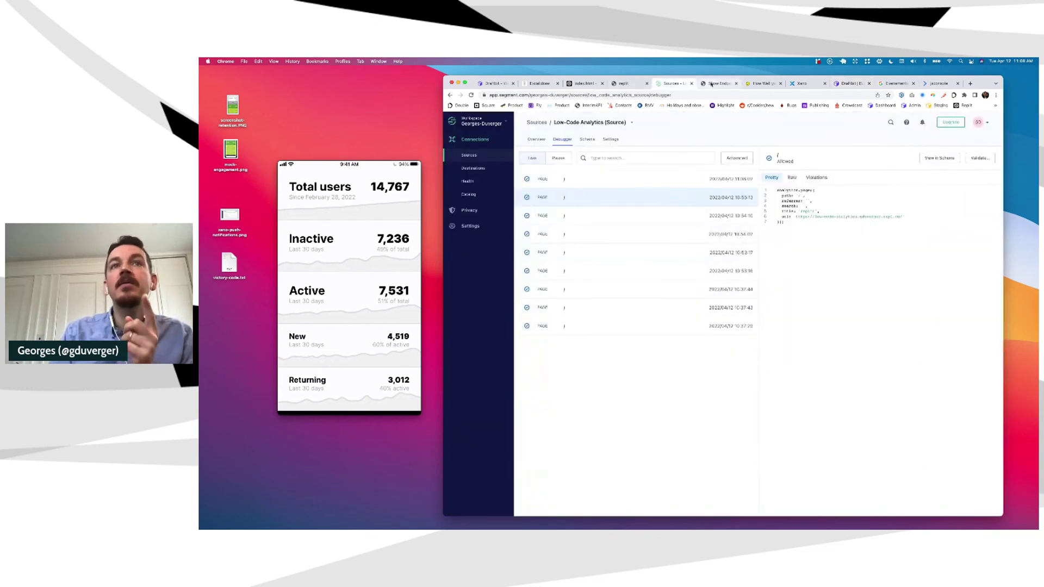
click(703, 84)
click(676, 84)
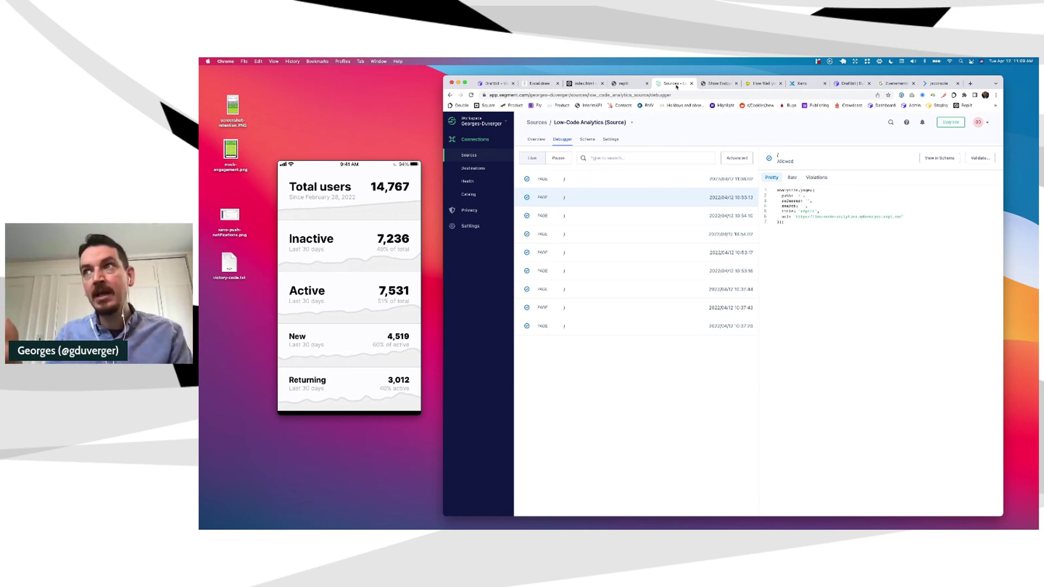
click(850, 83)
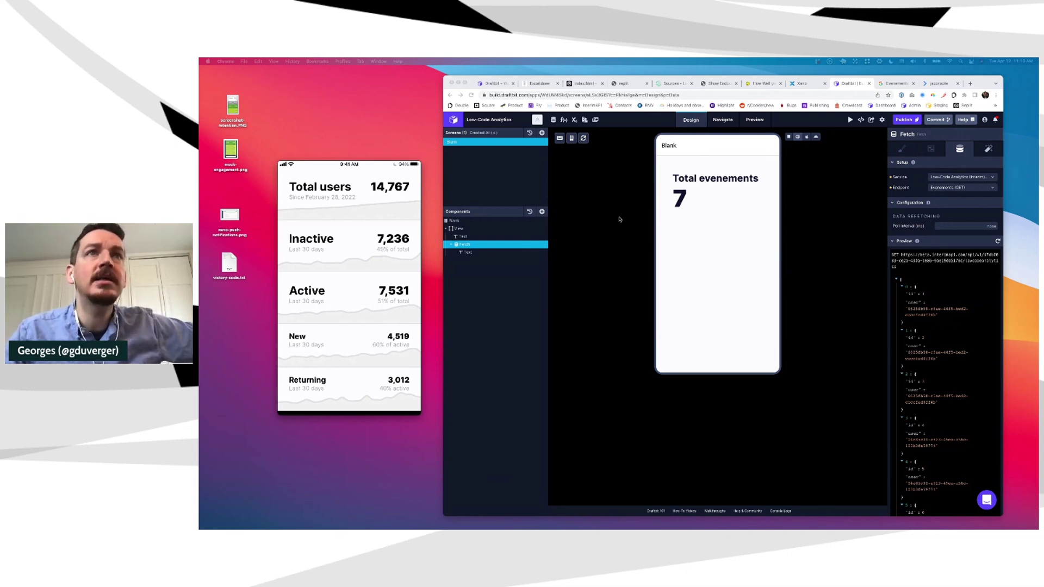
Switch to Excalidraw and examine the retention and engagement diagram up close.
click(537, 83)
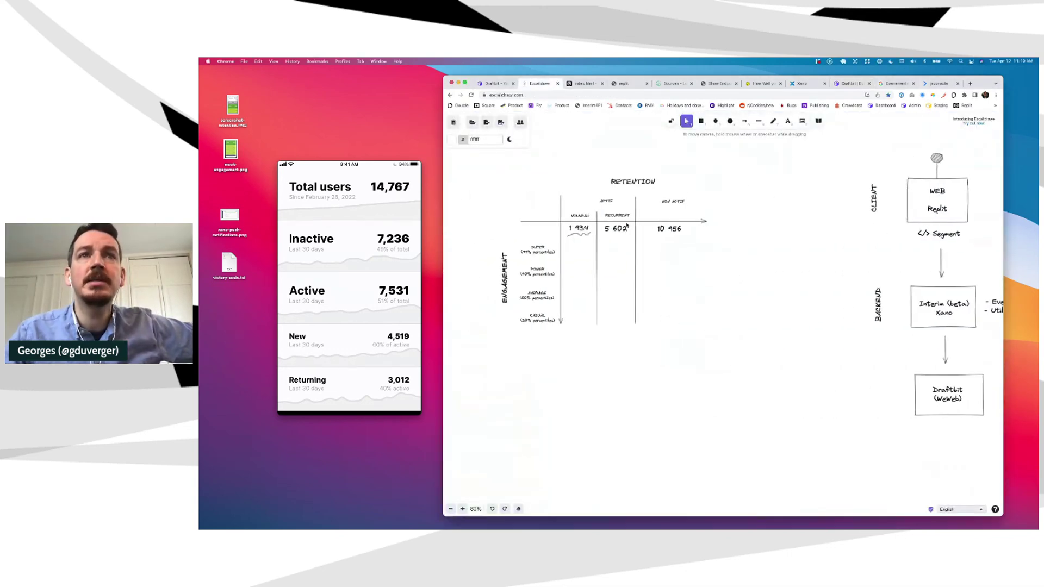
scroll(627, 225, left, 3)
scroll(627, 225, up, 1)
scroll(627, 226, up, 1)
scroll(627, 226, right, 1)
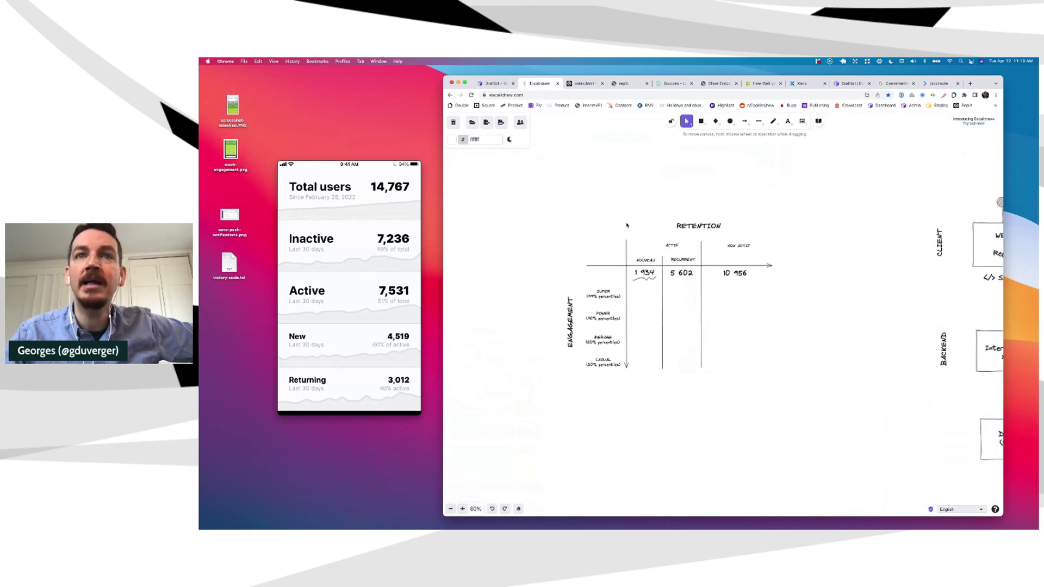
scroll(621, 299, up, 5)
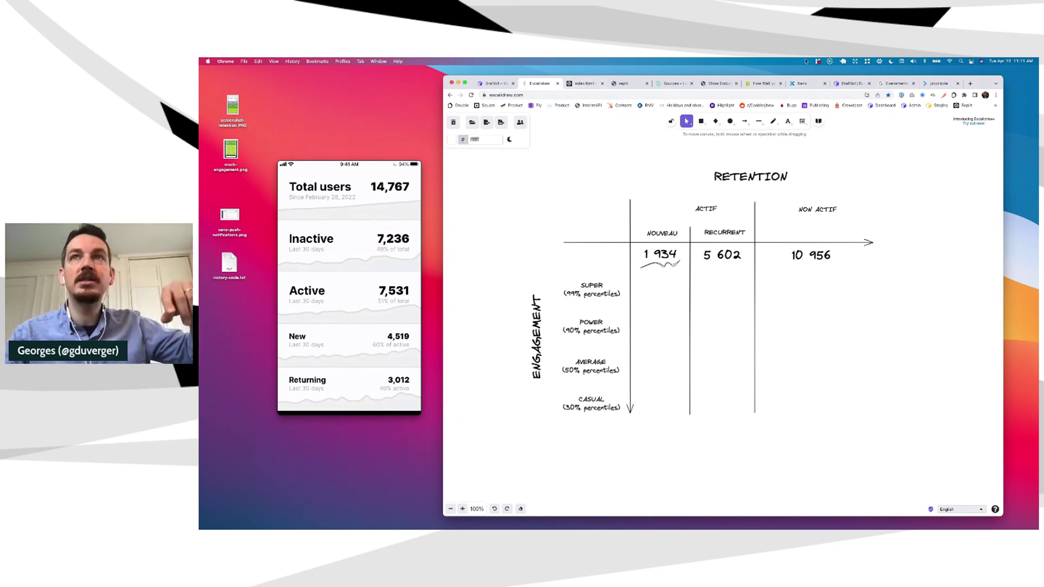
Examine the background tasks in Xano's Draftbit Users workspace, and return to the Excalidraw retention diagram.
click(807, 85)
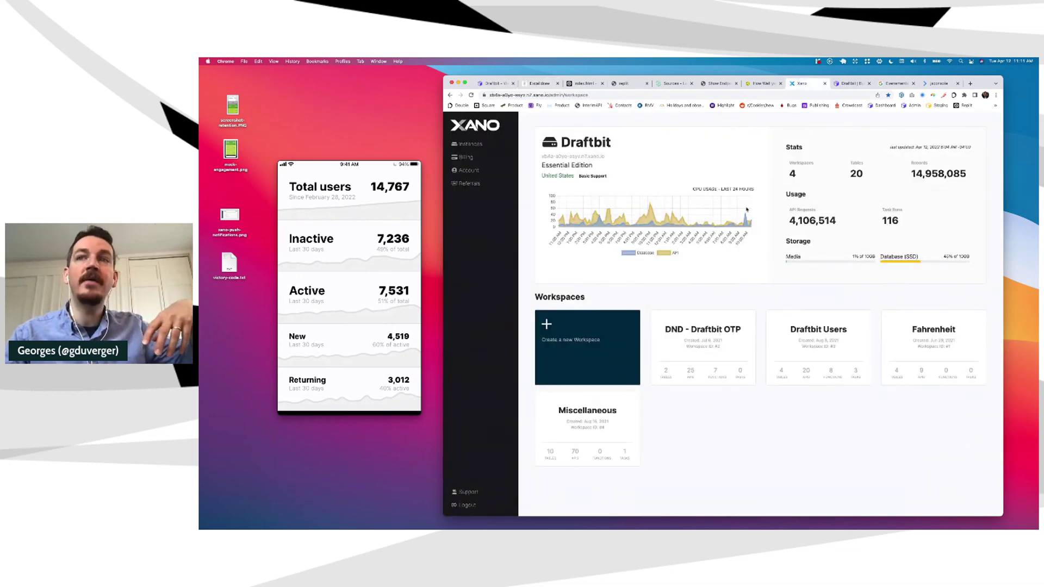
click(775, 340)
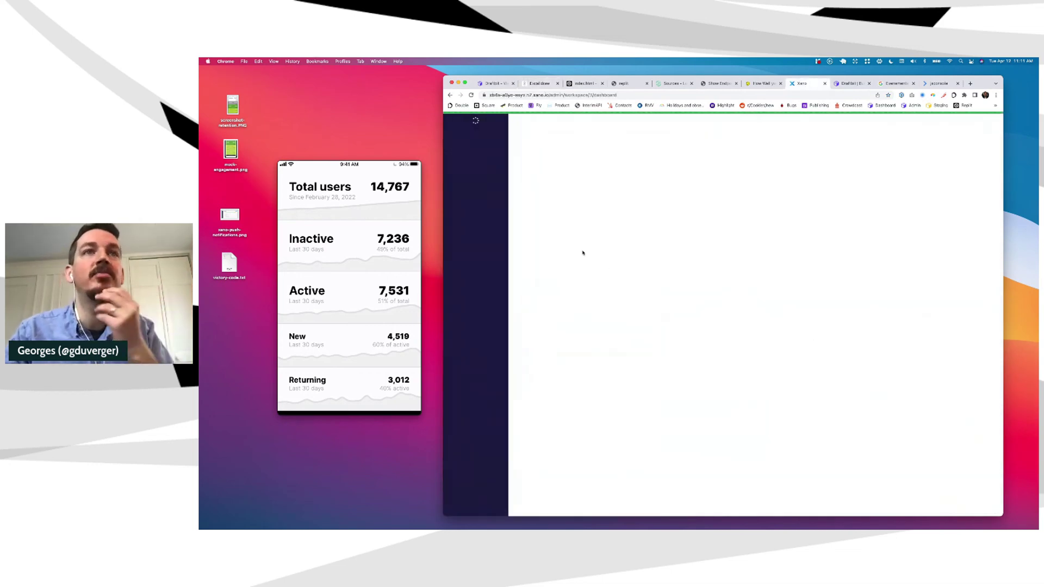
click(474, 220)
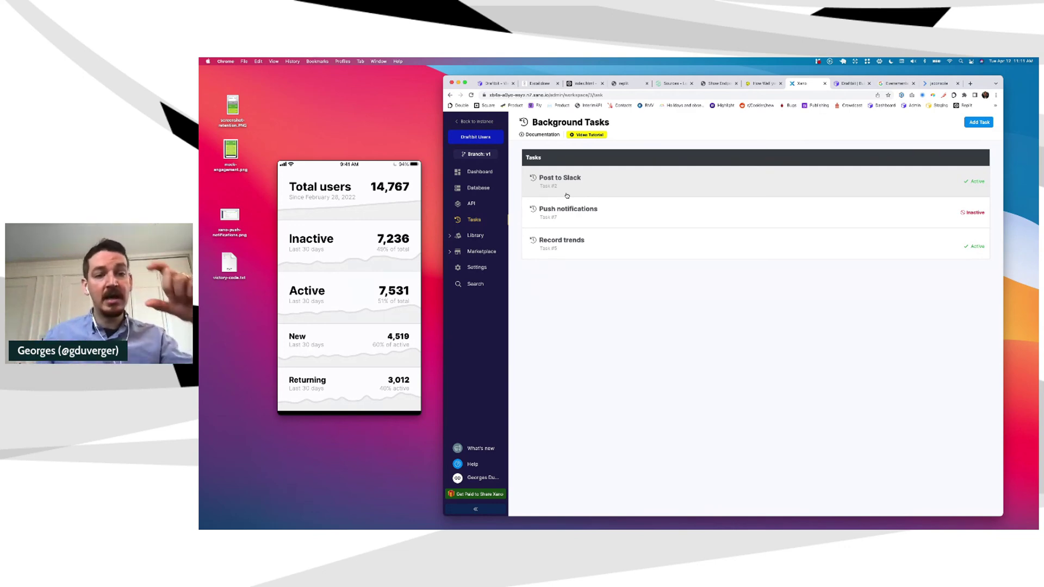
click(538, 83)
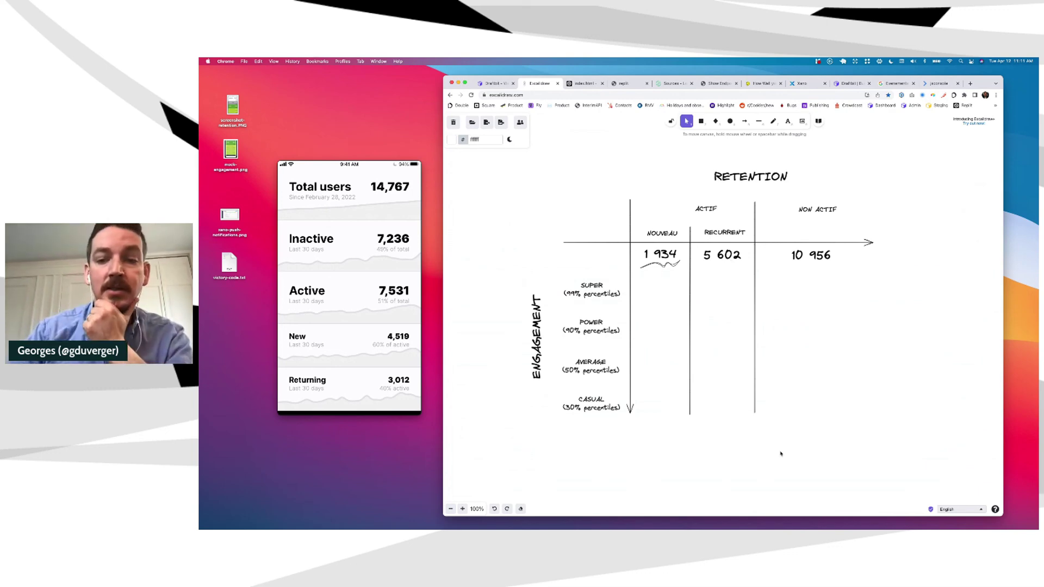
mouse_move(781, 528)
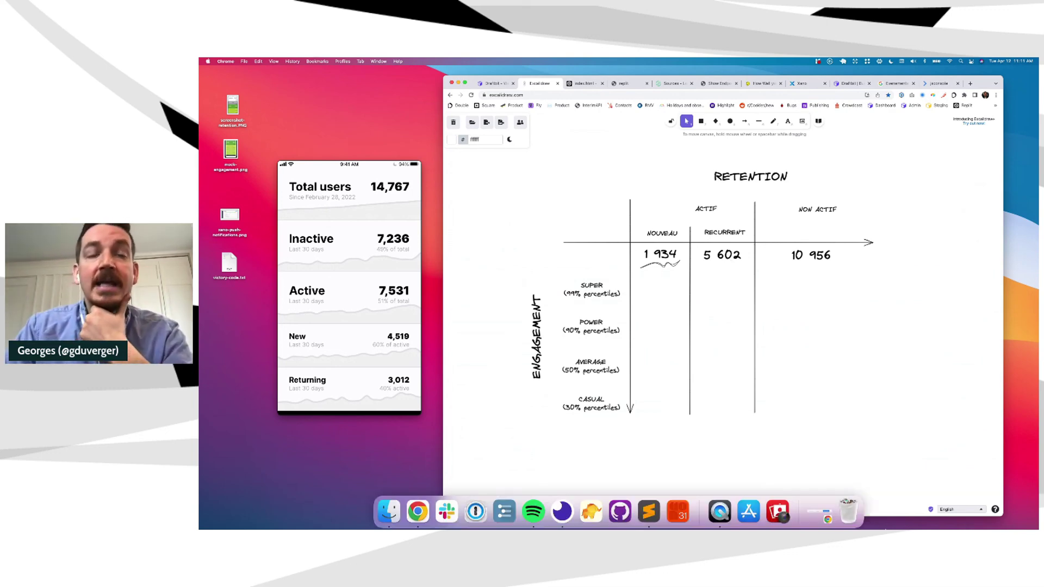